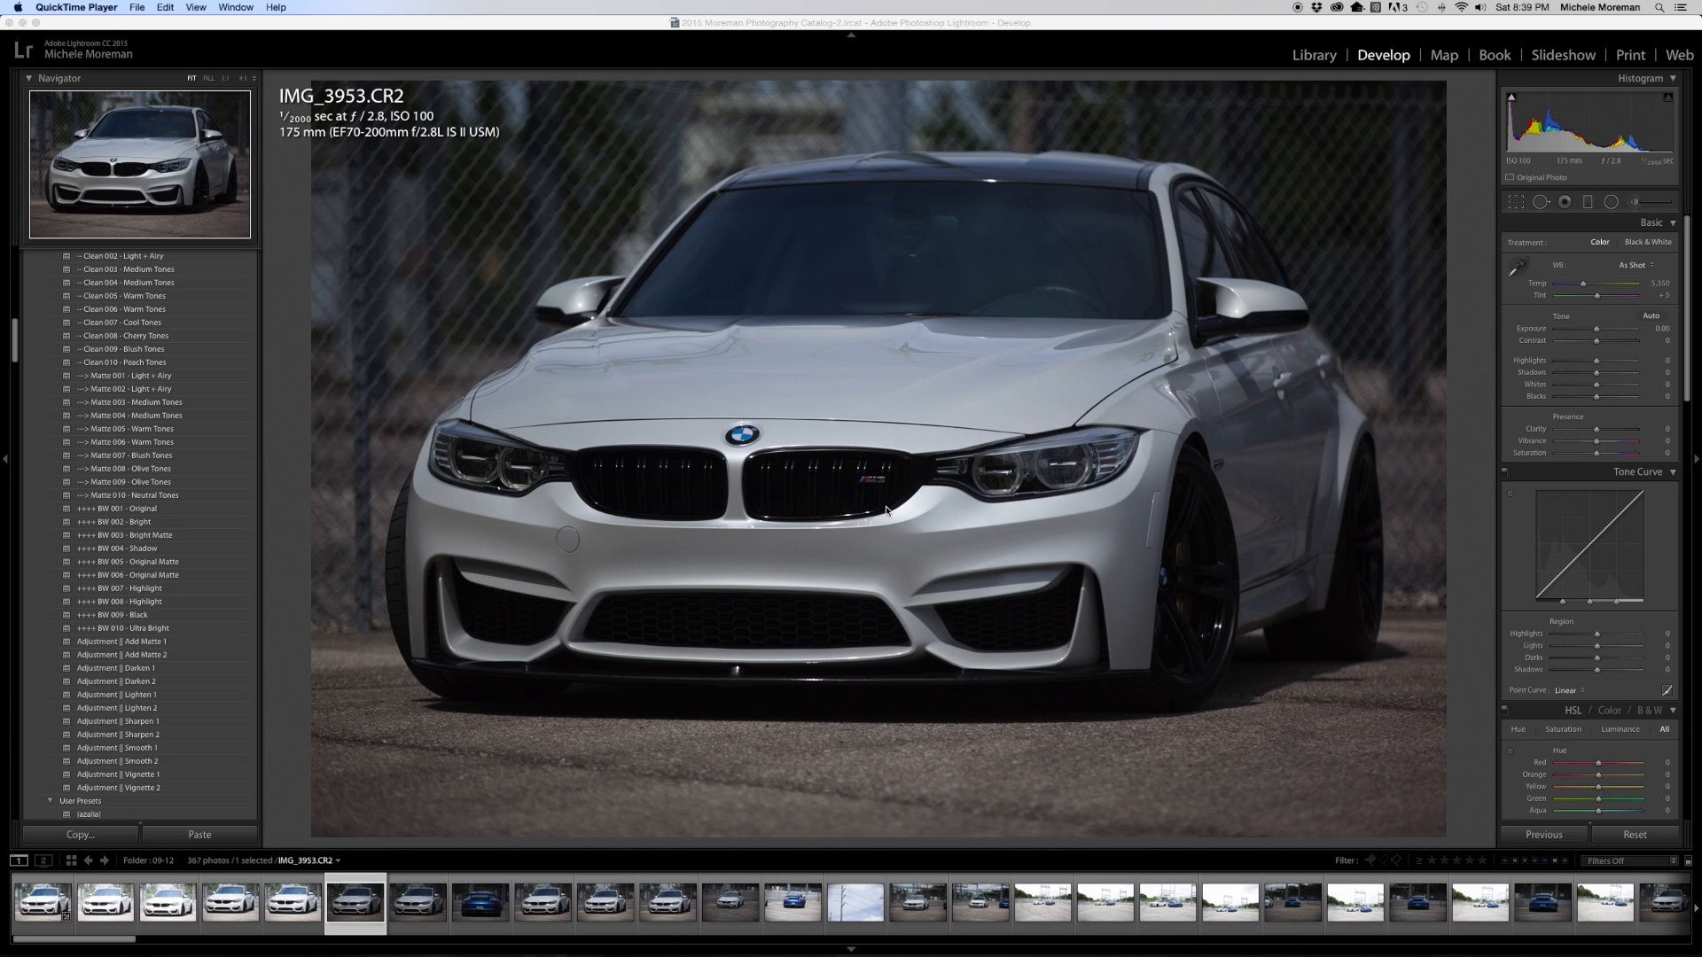
Switch to the Library module and open the photo import window for the EOS_DIGITAL card
click(1316, 55)
click(1312, 57)
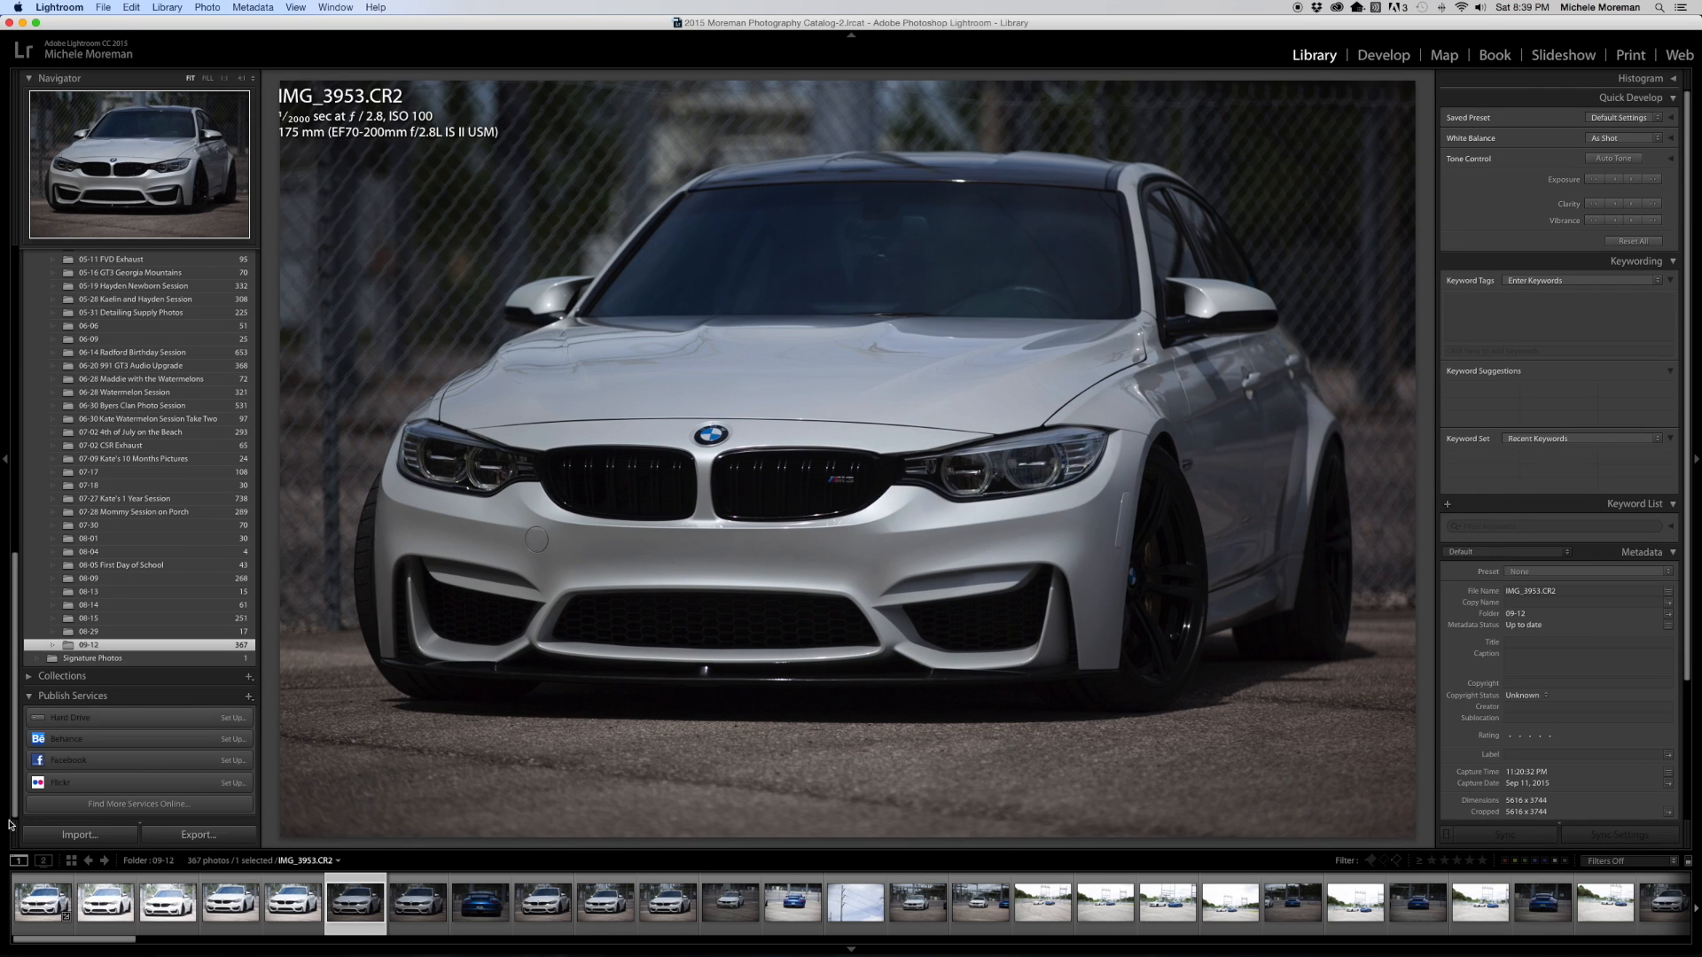
click(58, 835)
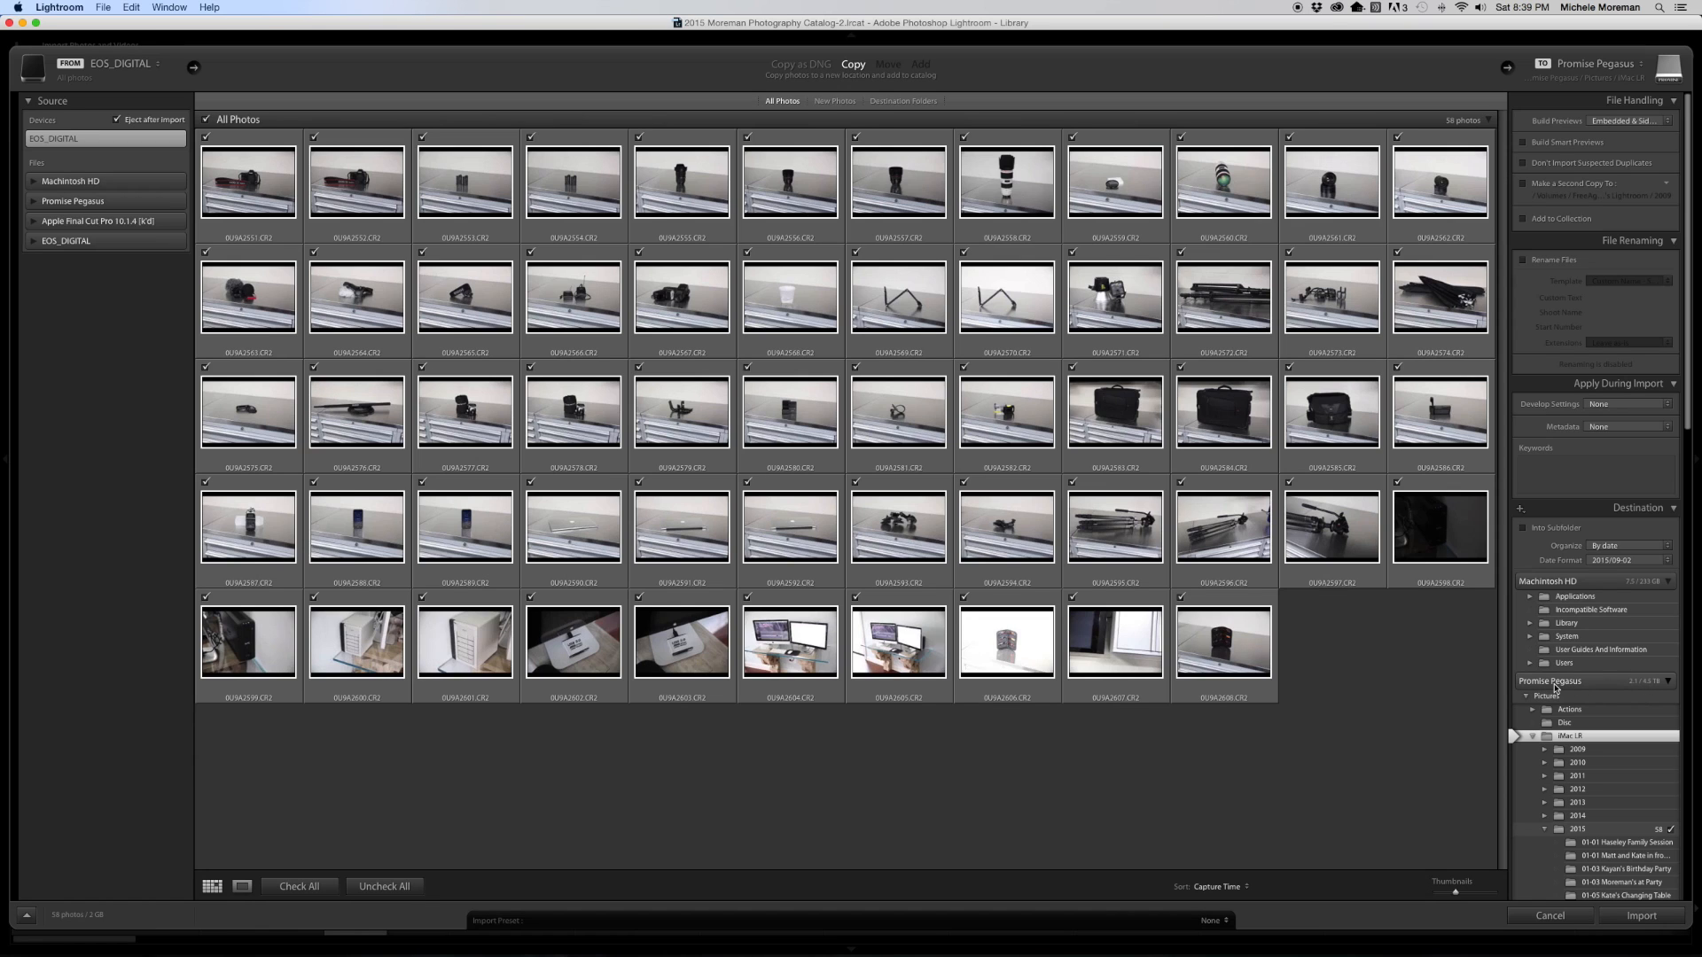
Review the import destination folders under 2015 on the Promise Pegasus drive, and close the import window without importing
mouse_move(1635, 688)
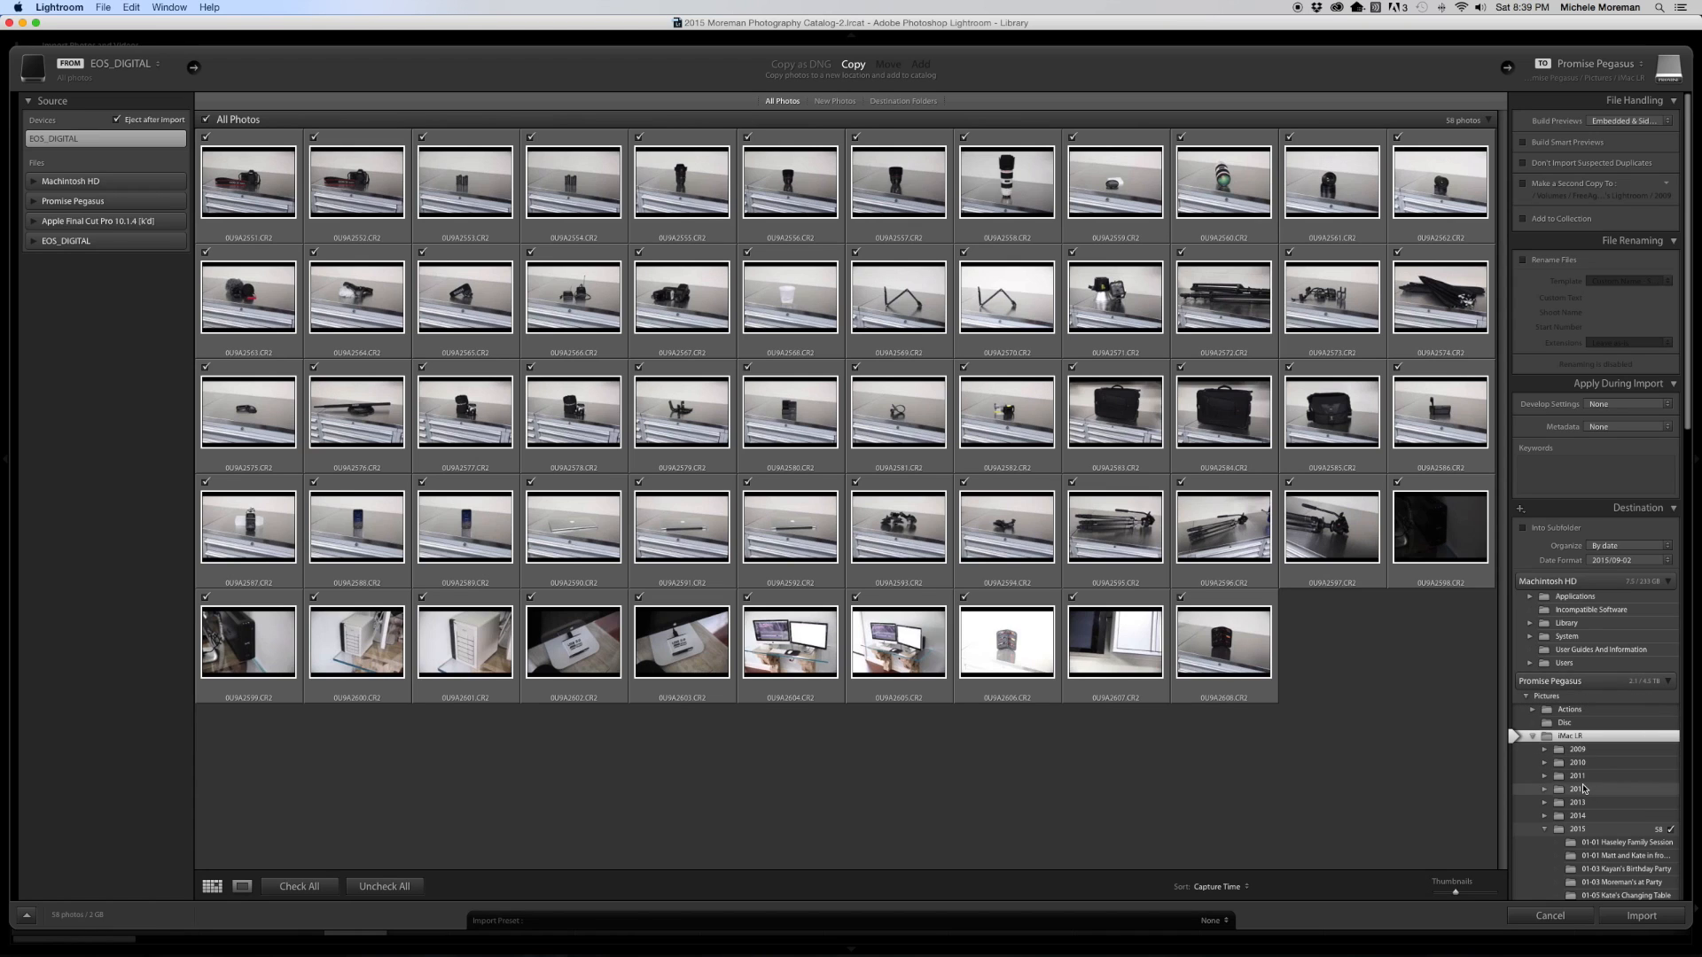
scroll(1590, 806, down, 1)
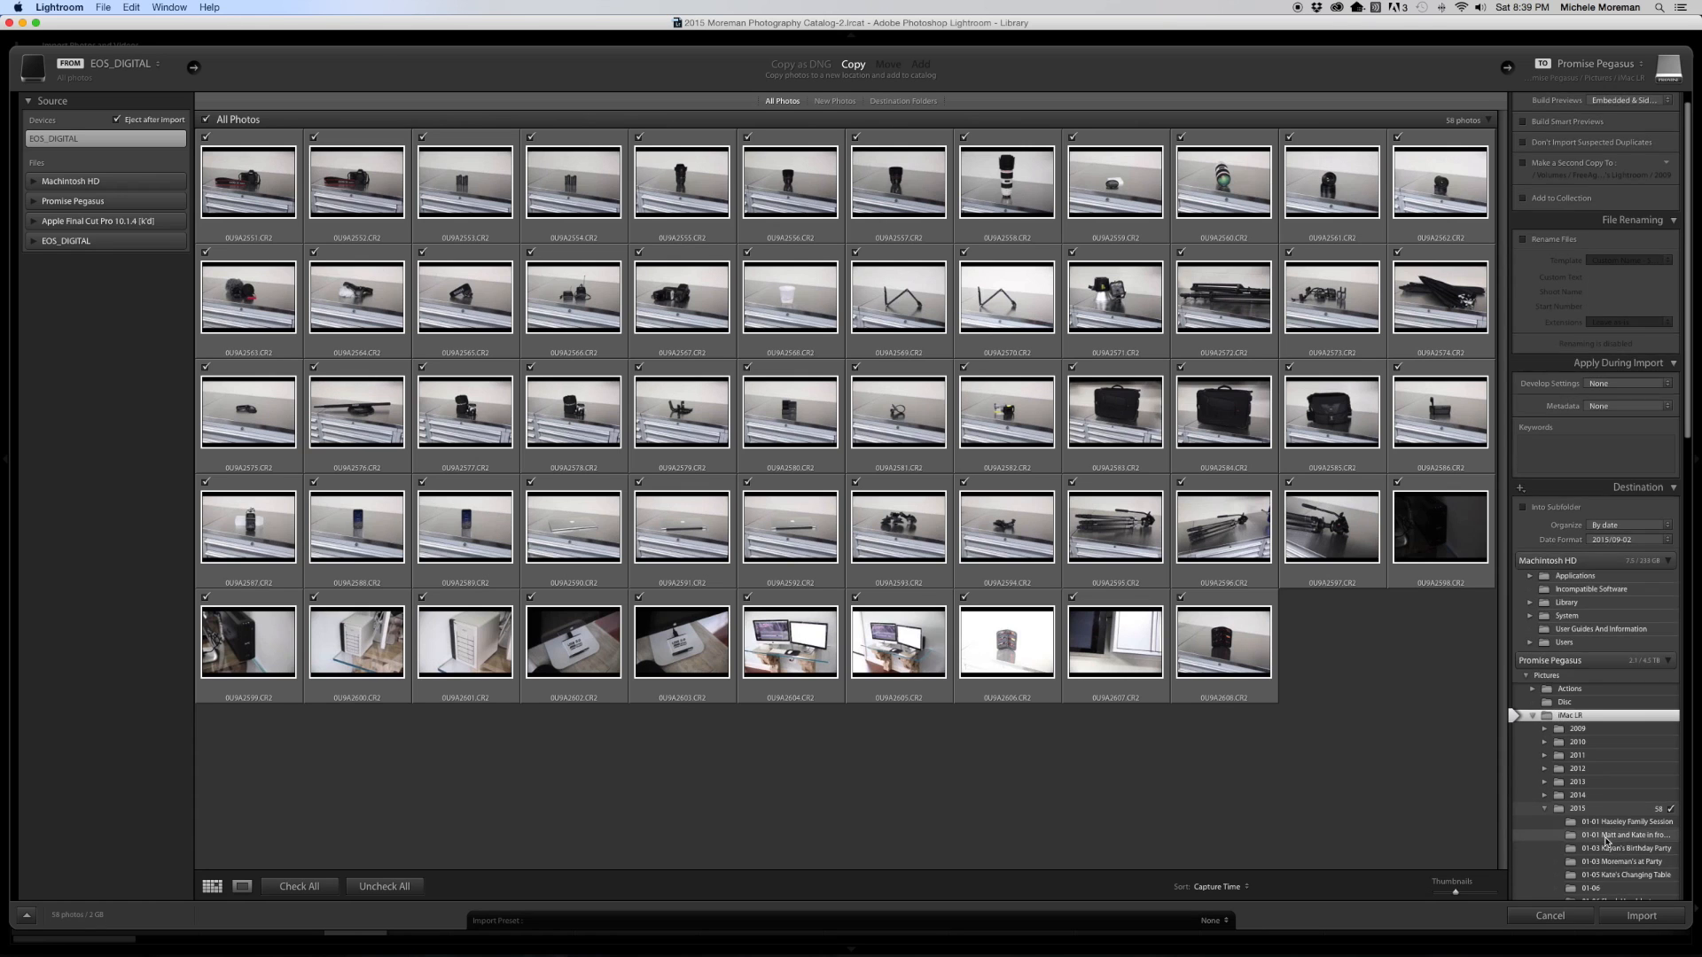
scroll(1606, 842, down, 5)
scroll(1606, 840, down, 10)
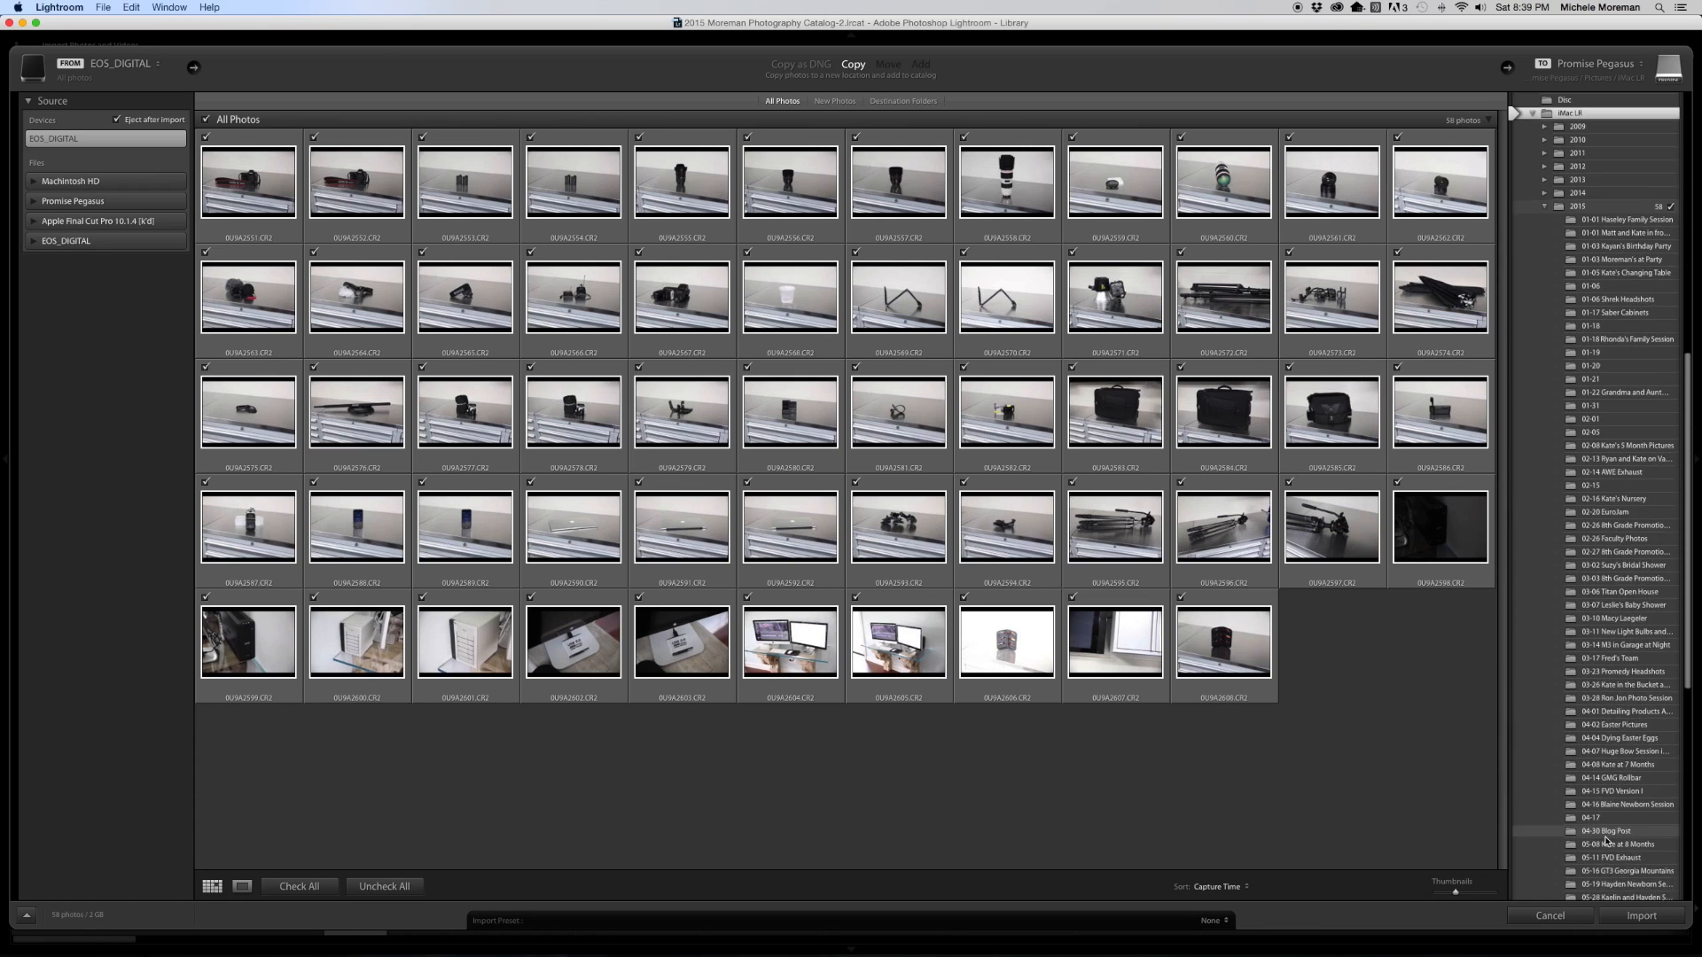
scroll(1607, 841, down, 8)
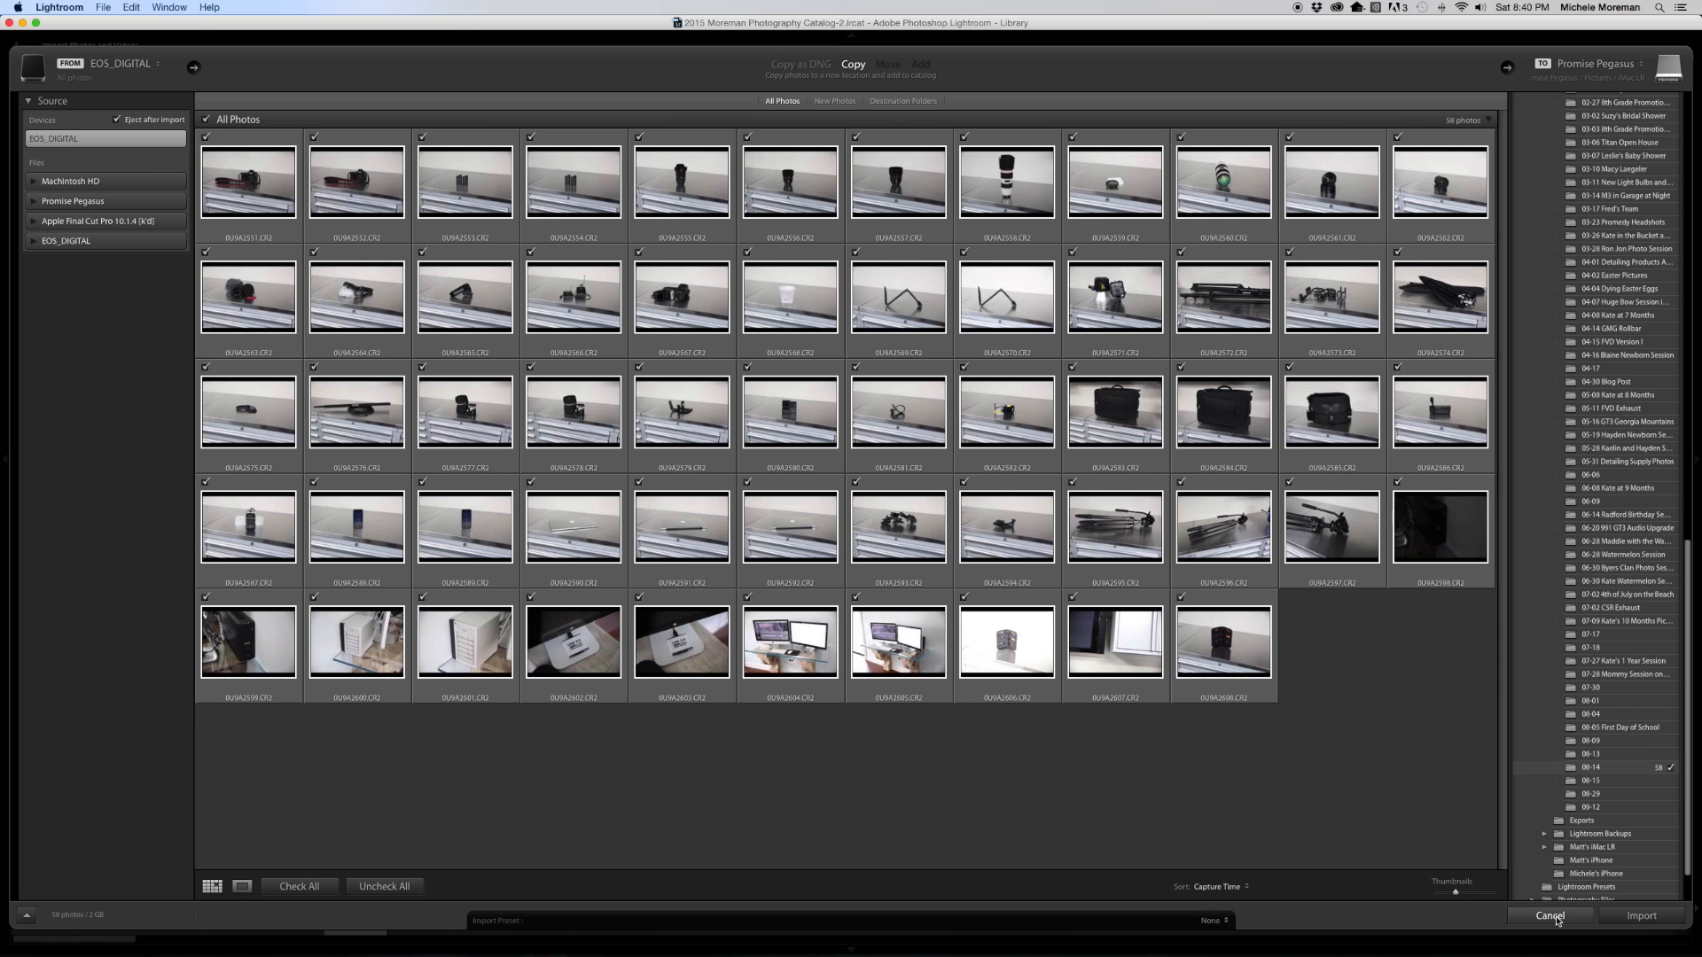
click(1551, 917)
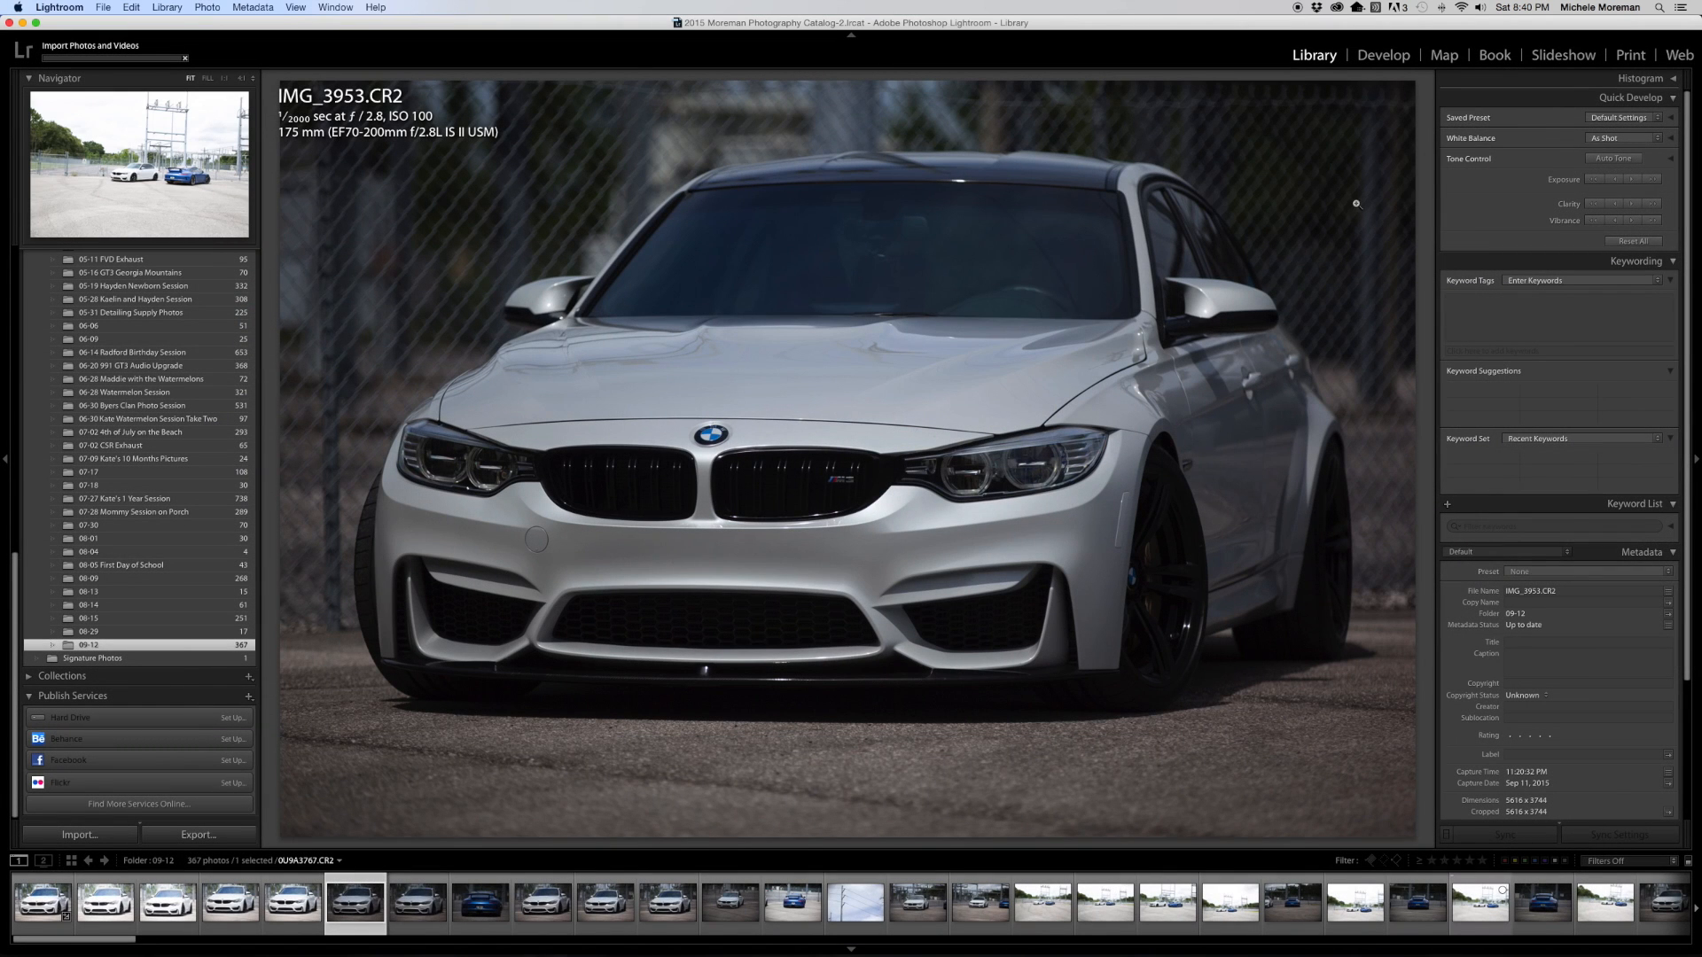
Check the Creative Cloud app list for Photoshop and Lightroom updates, and close it
click(1336, 9)
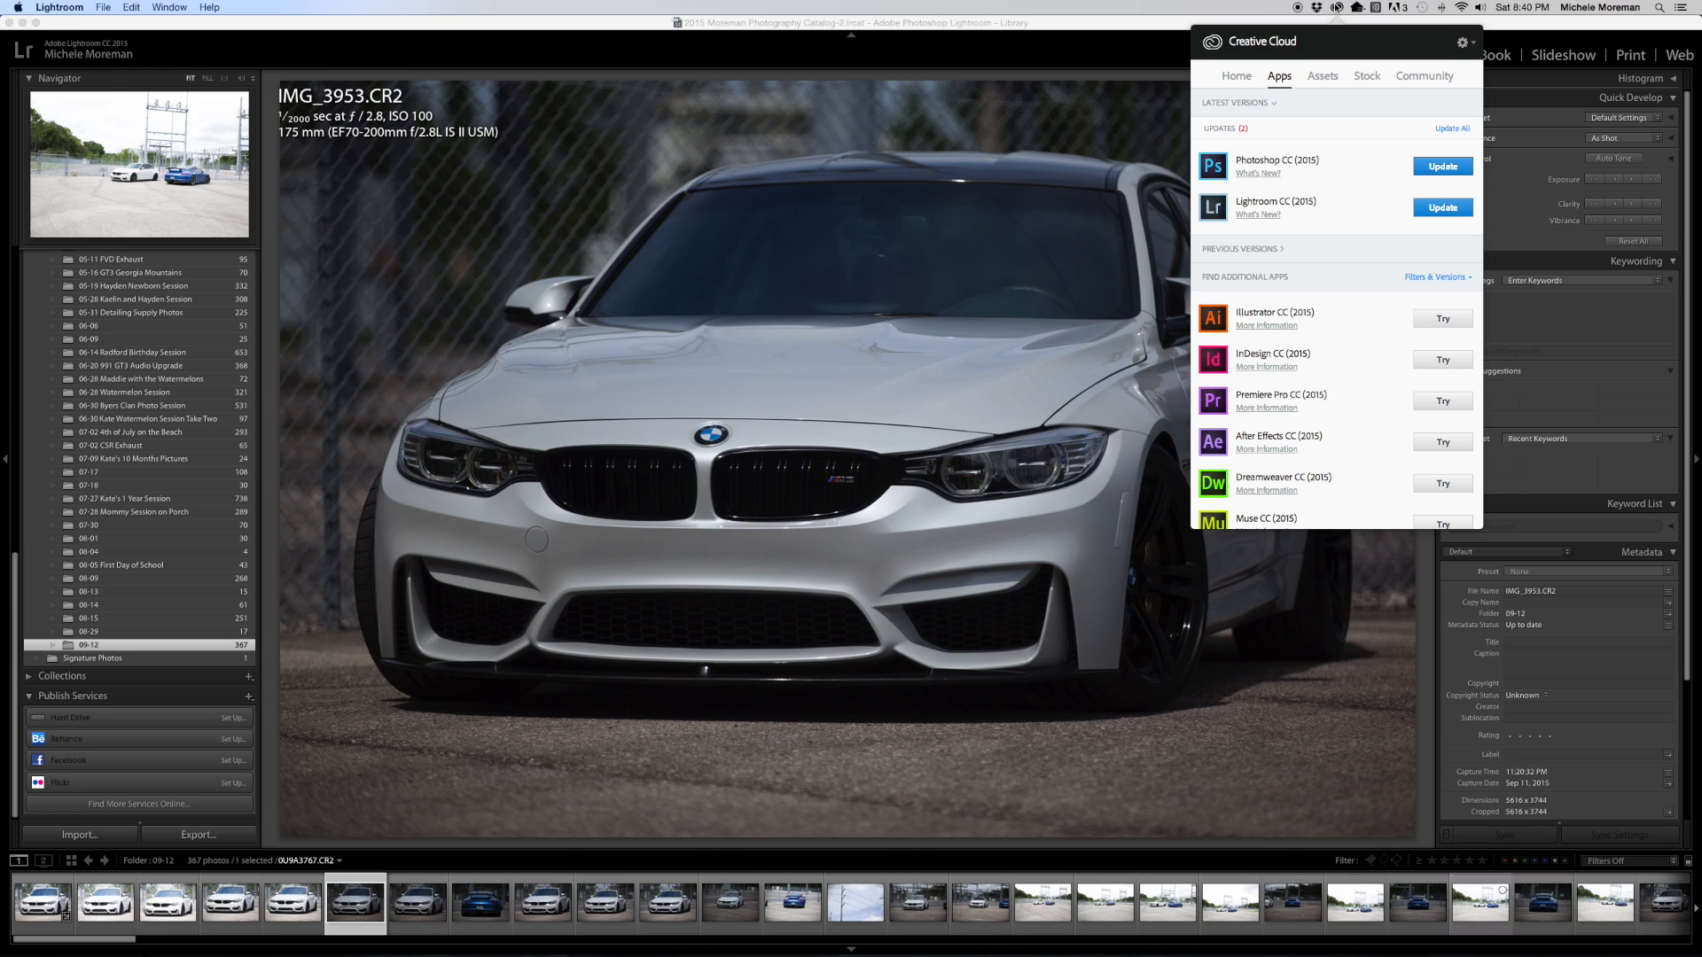
click(1337, 9)
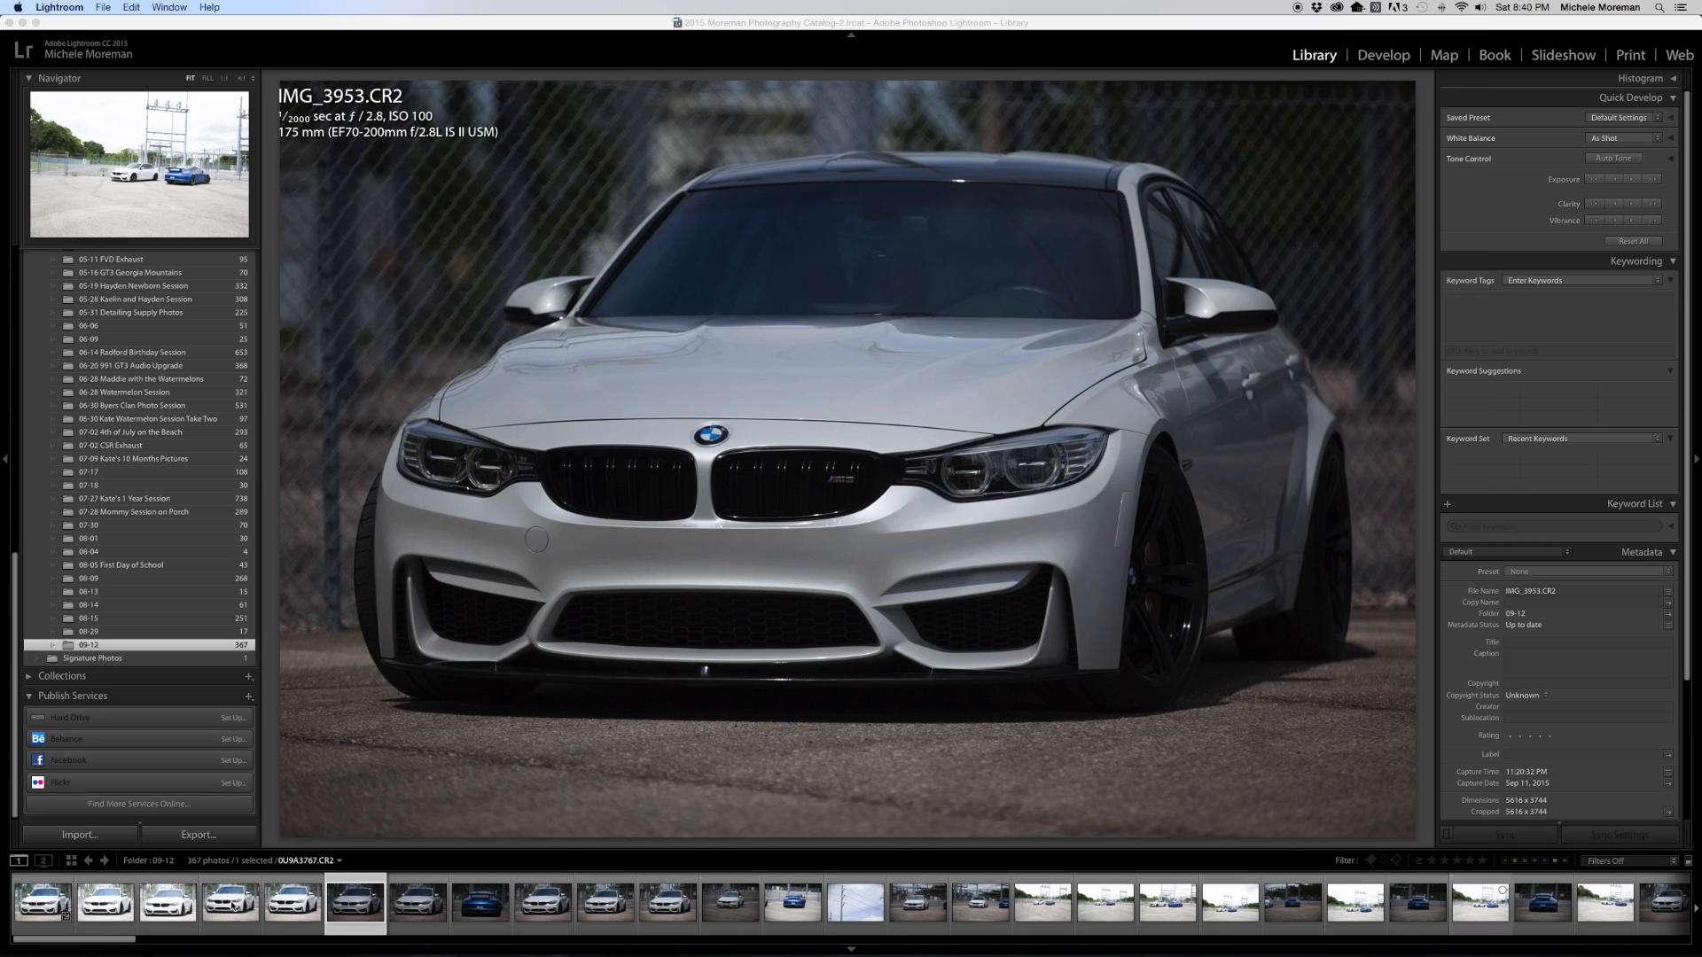
Show the 09-12 folder as a thumbnail grid, look through its photos to the end and return to the first rows
scroll(124, 912, down, 6)
scroll(124, 913, up, 1)
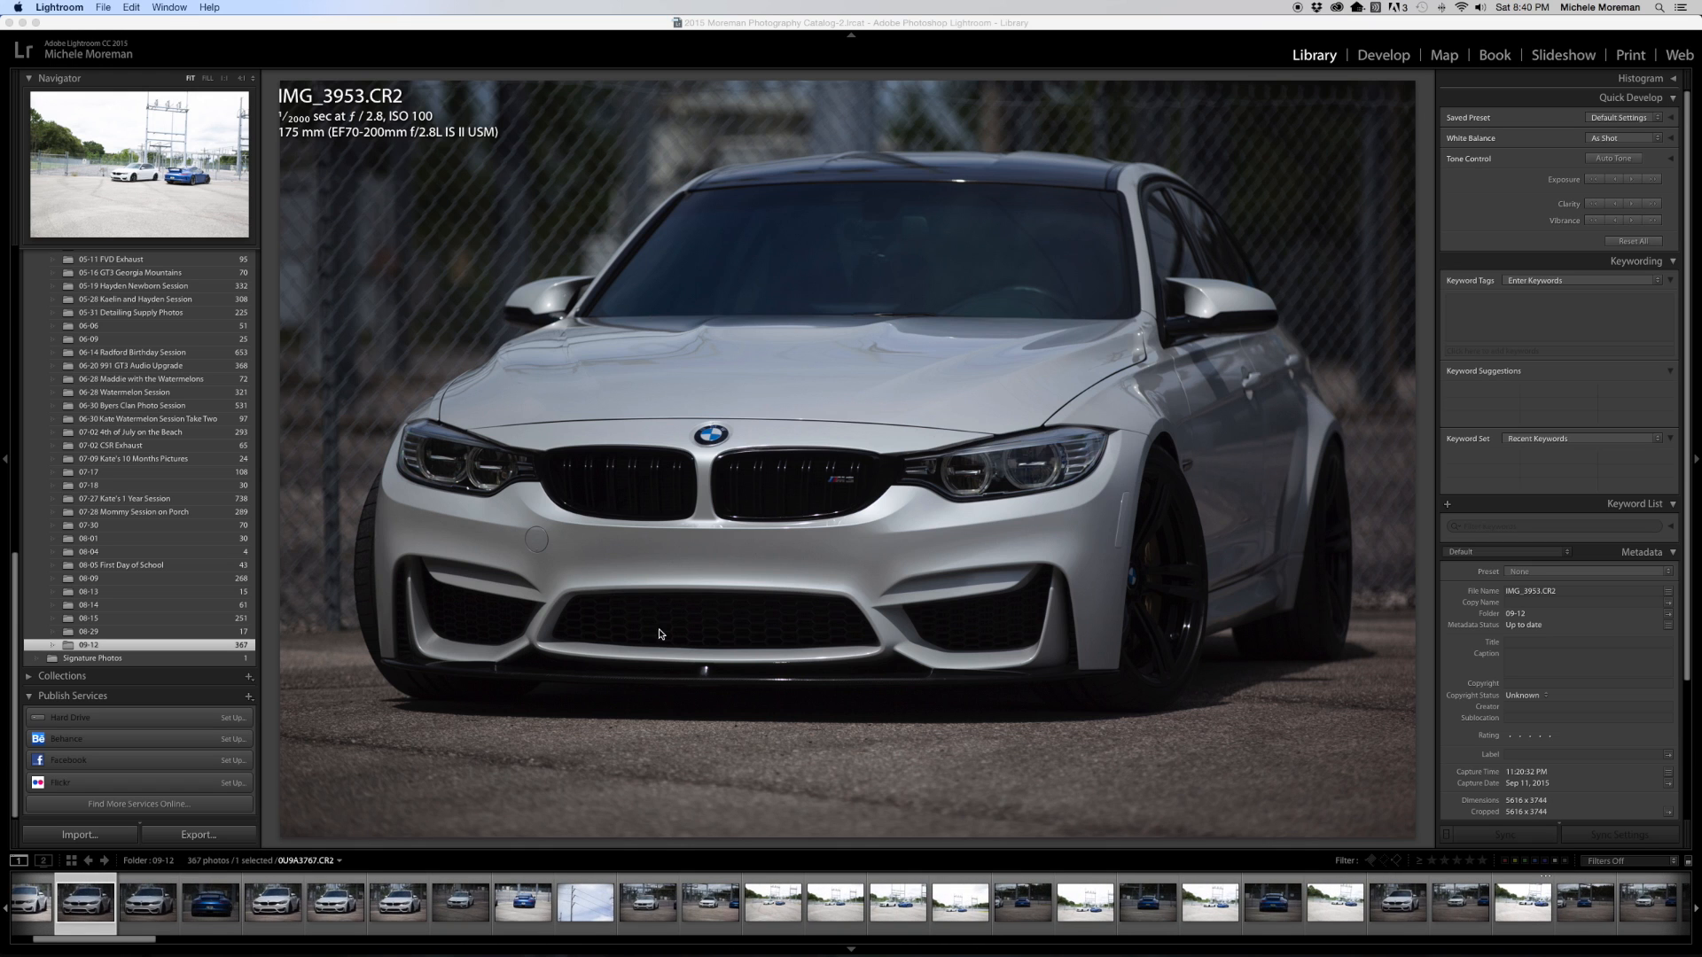
key(g)
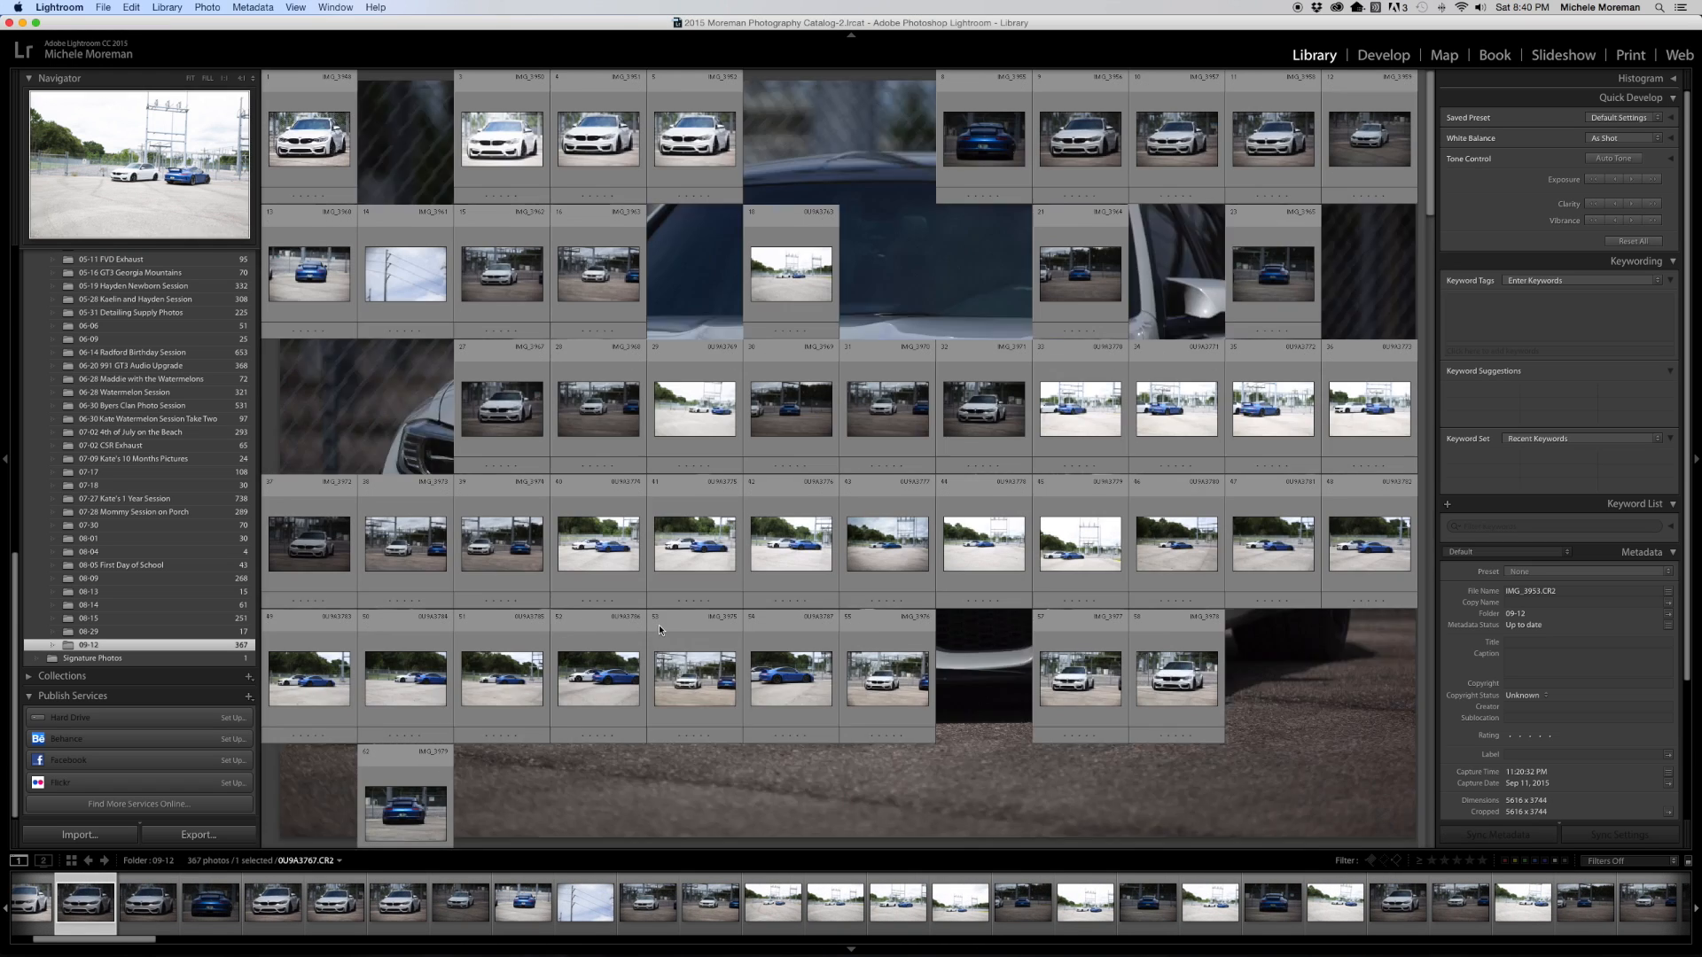
scroll(689, 330, down, 1)
scroll(689, 330, down, 3)
scroll(689, 330, up, 3)
scroll(689, 330, down, 3)
scroll(690, 330, down, 20)
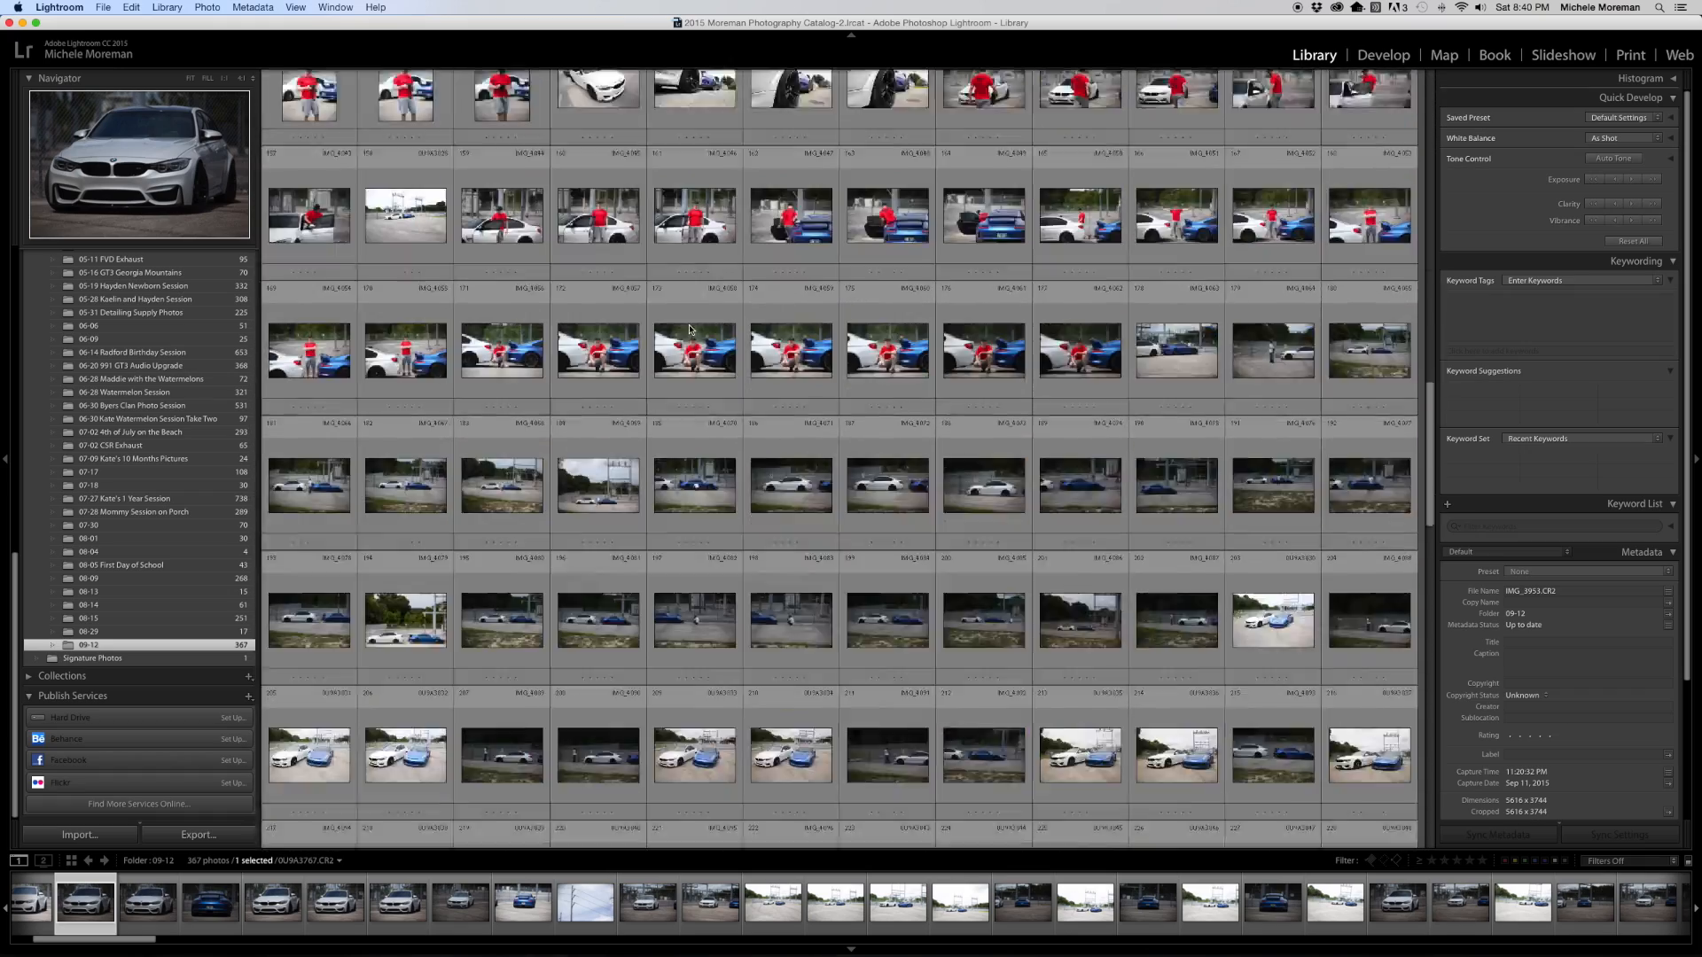
scroll(688, 325, down, 5)
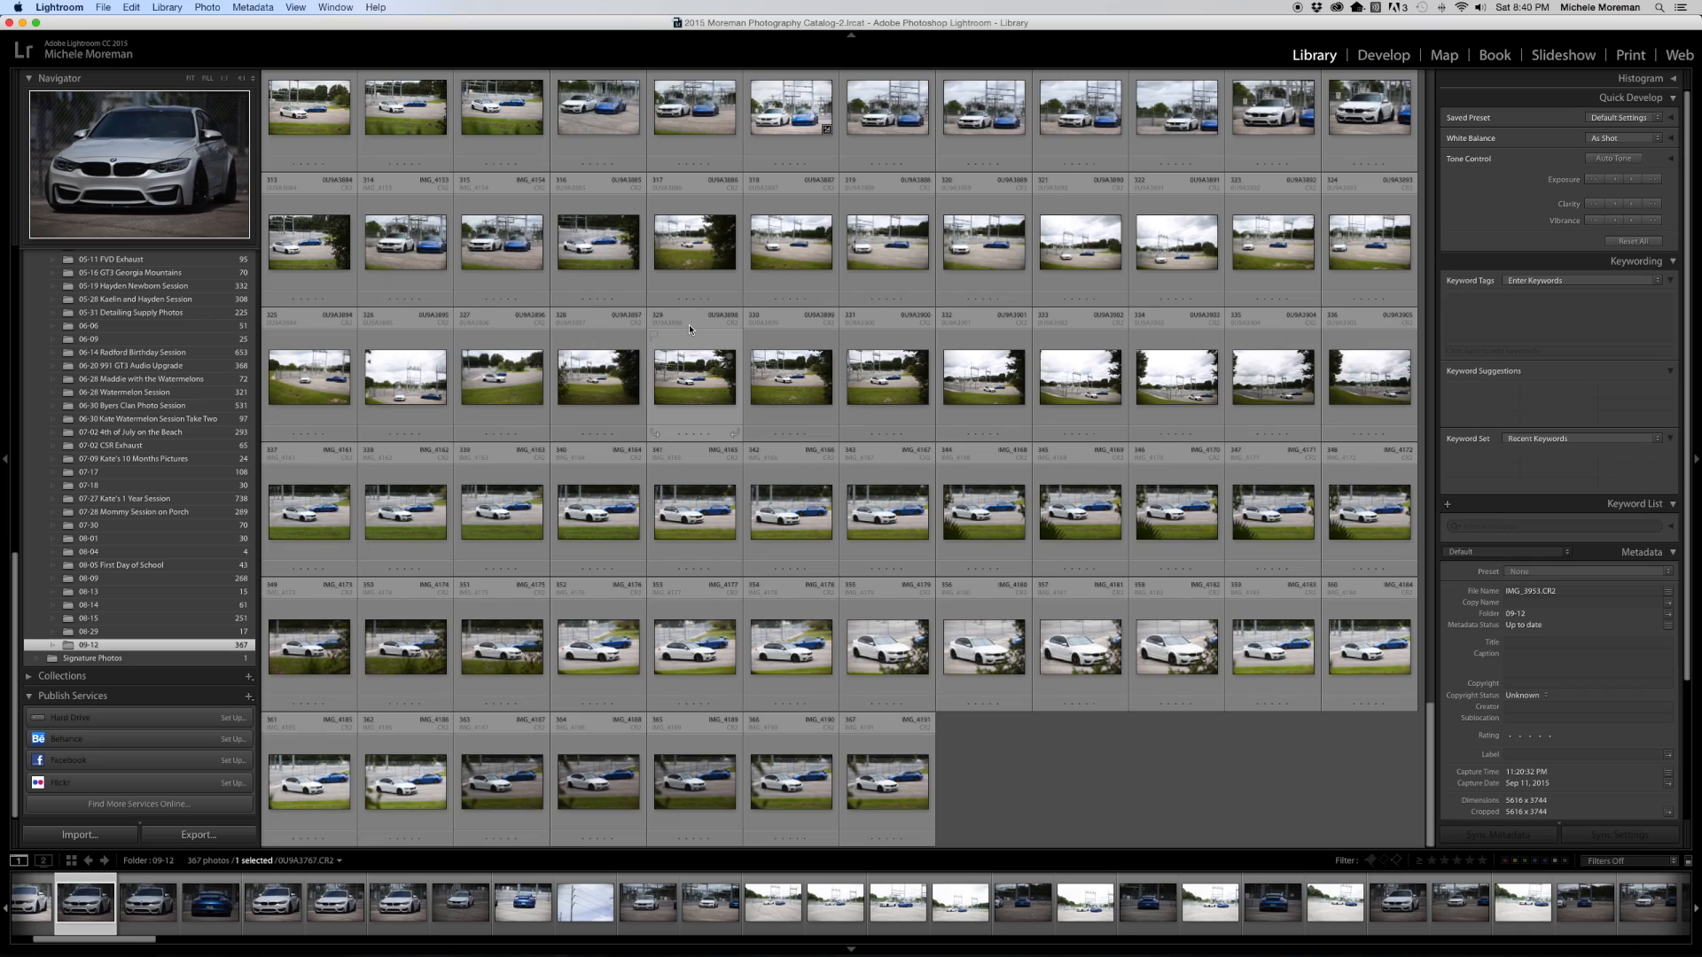
scroll(688, 325, up, 10)
scroll(689, 325, up, 15)
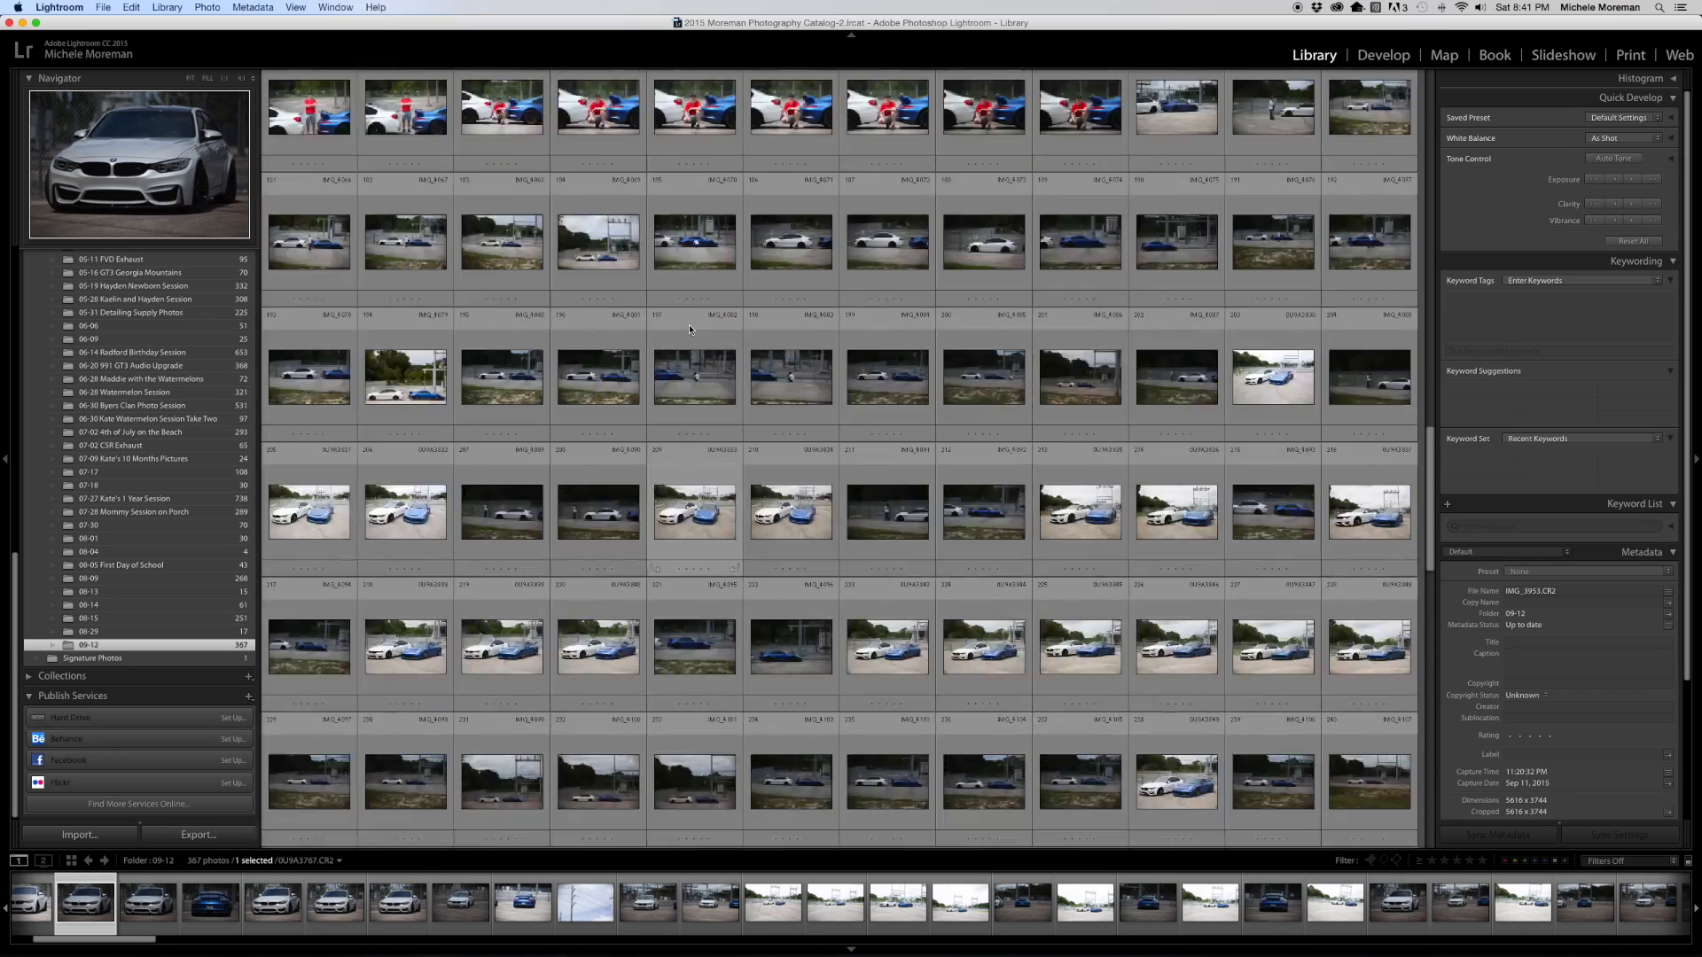
scroll(689, 329, up, 8)
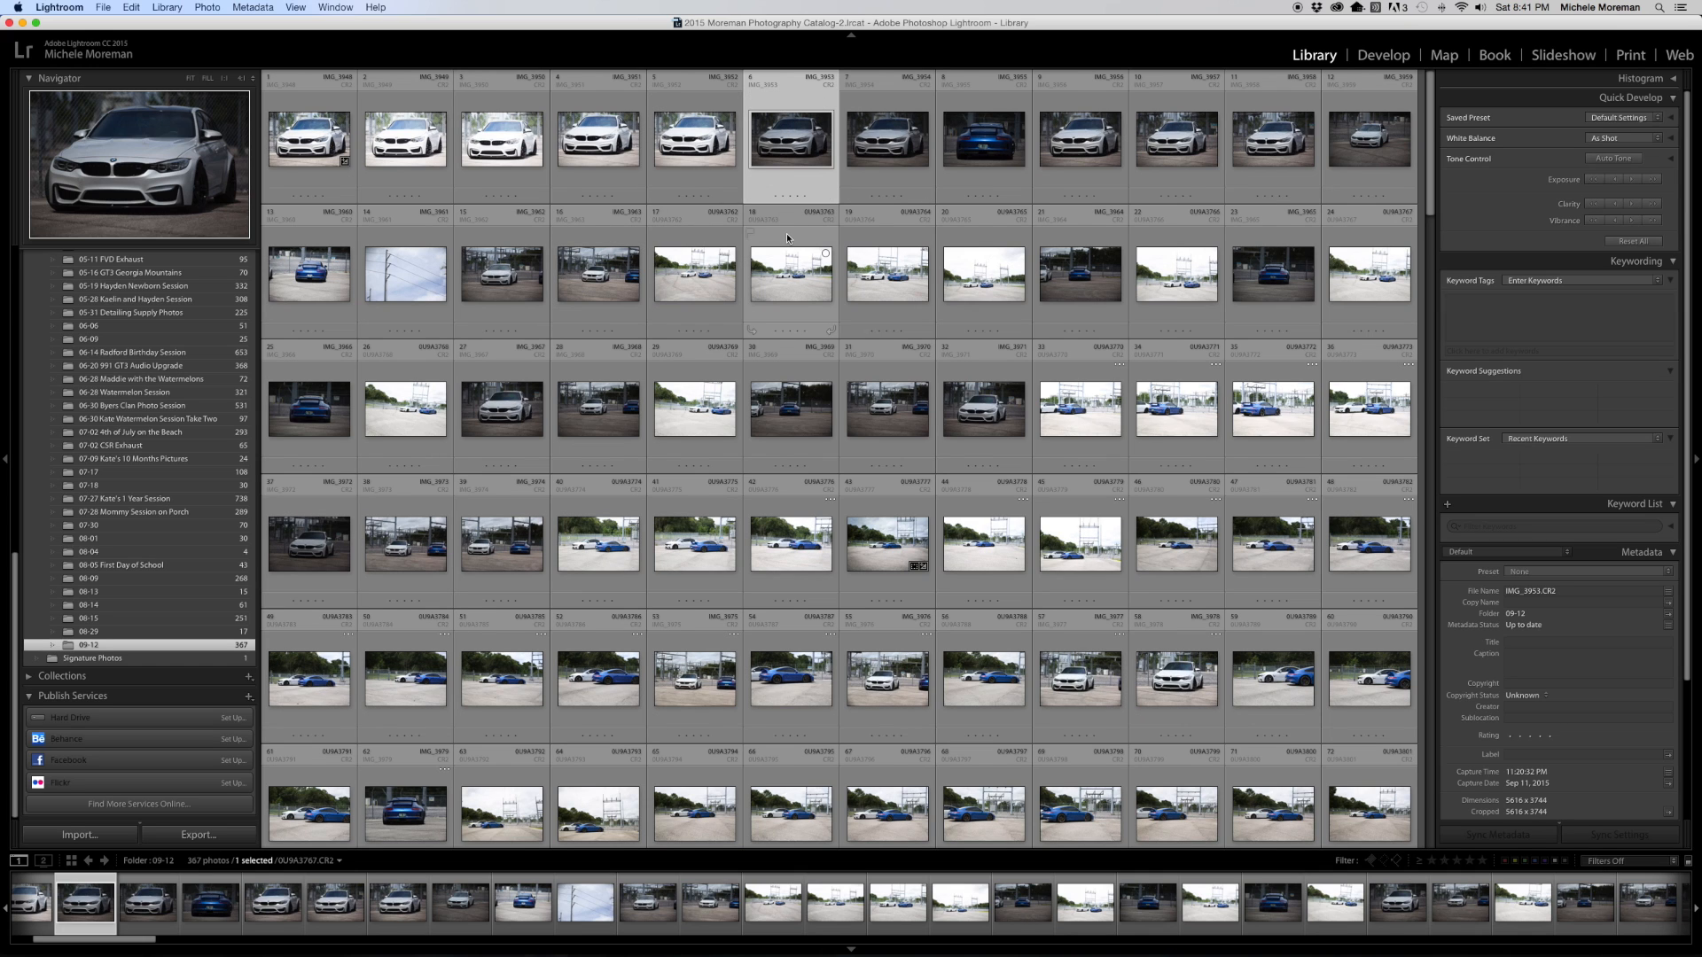
Open IMG_3953.CR2 in the large single-photo view and inspect its grille and badge at close zoom before fitting it again
double_click(795, 135)
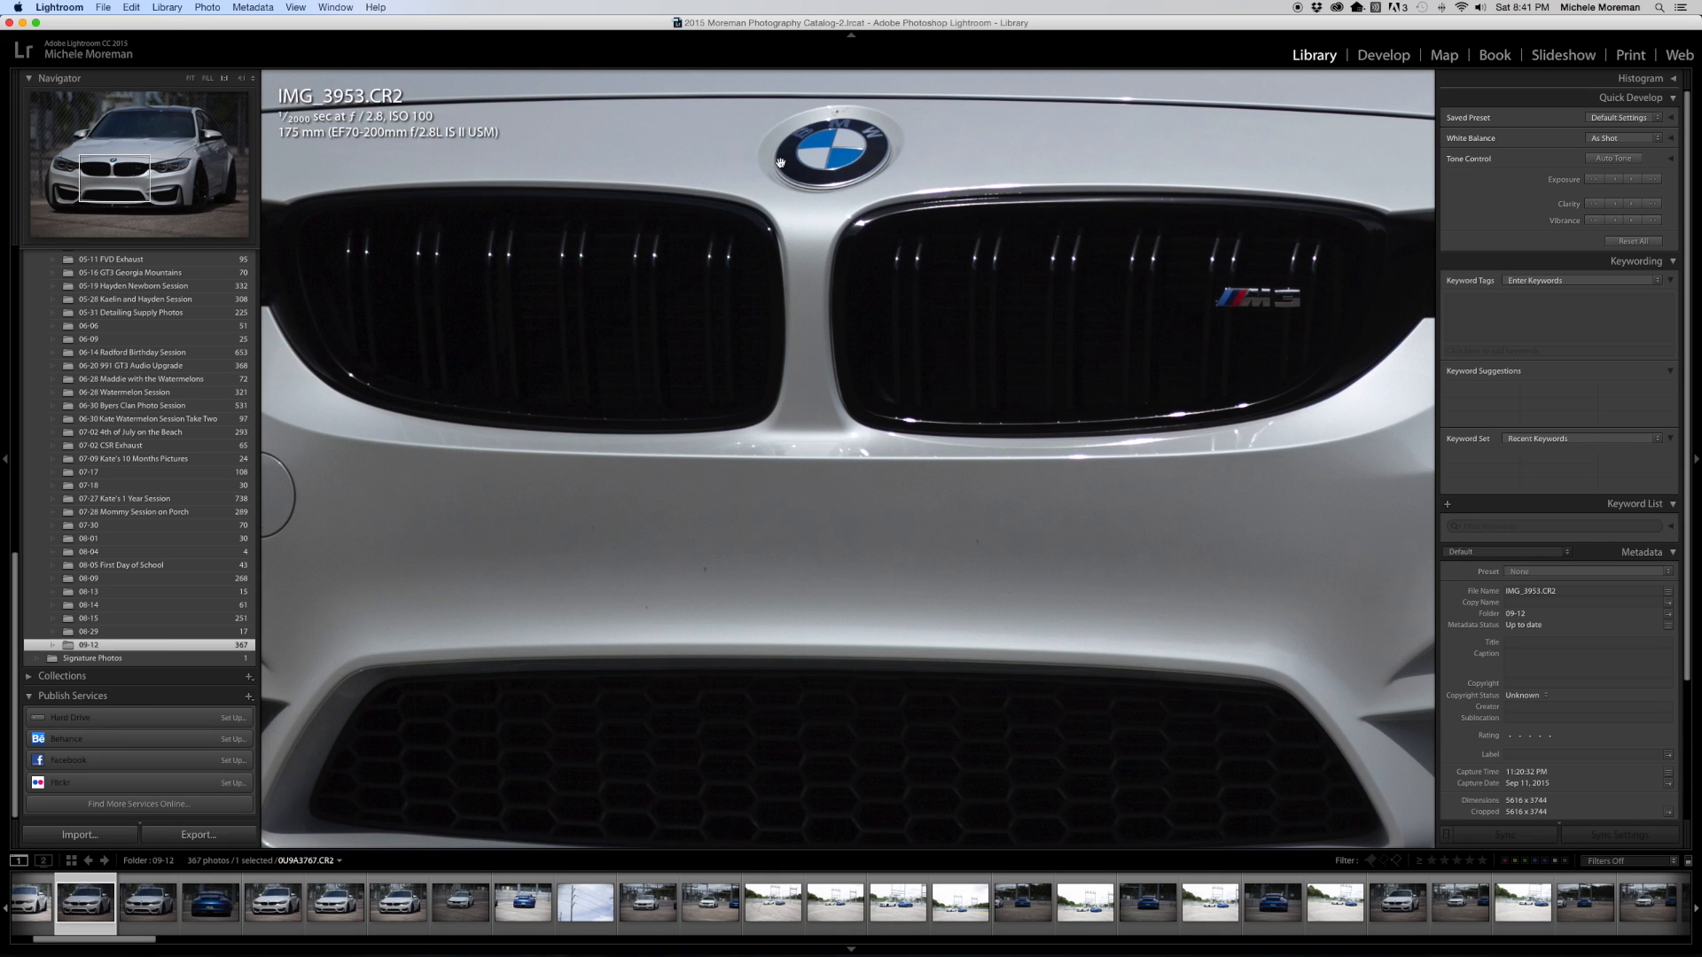
click(797, 271)
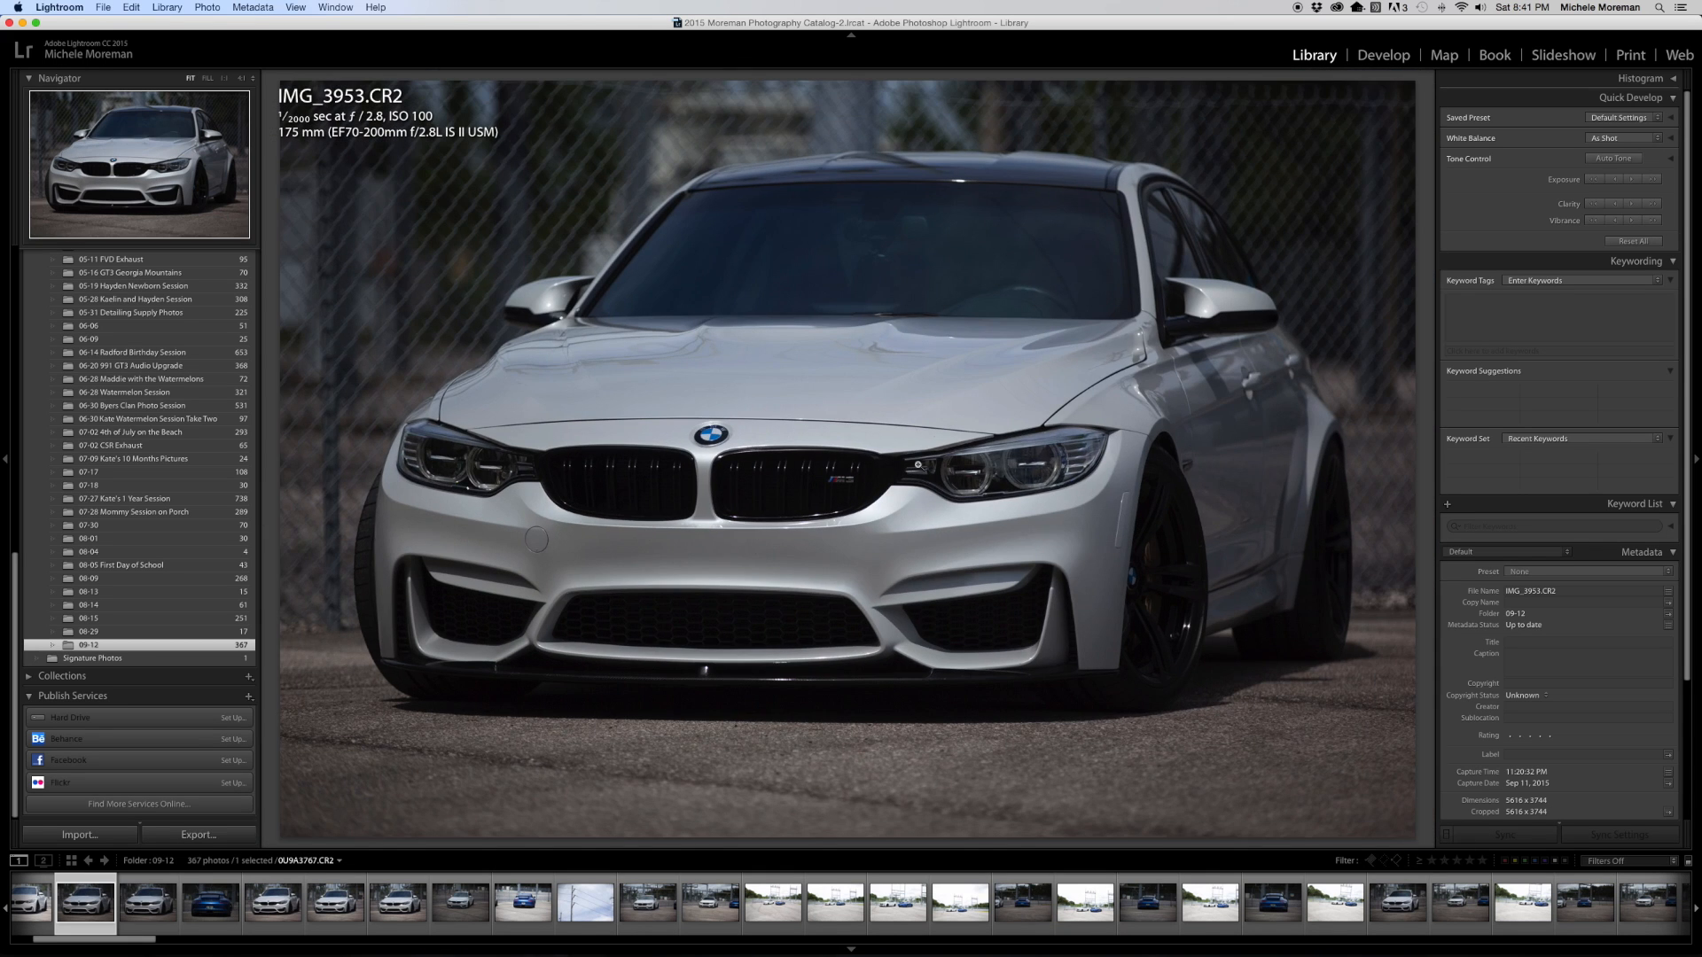
click(838, 451)
click(838, 452)
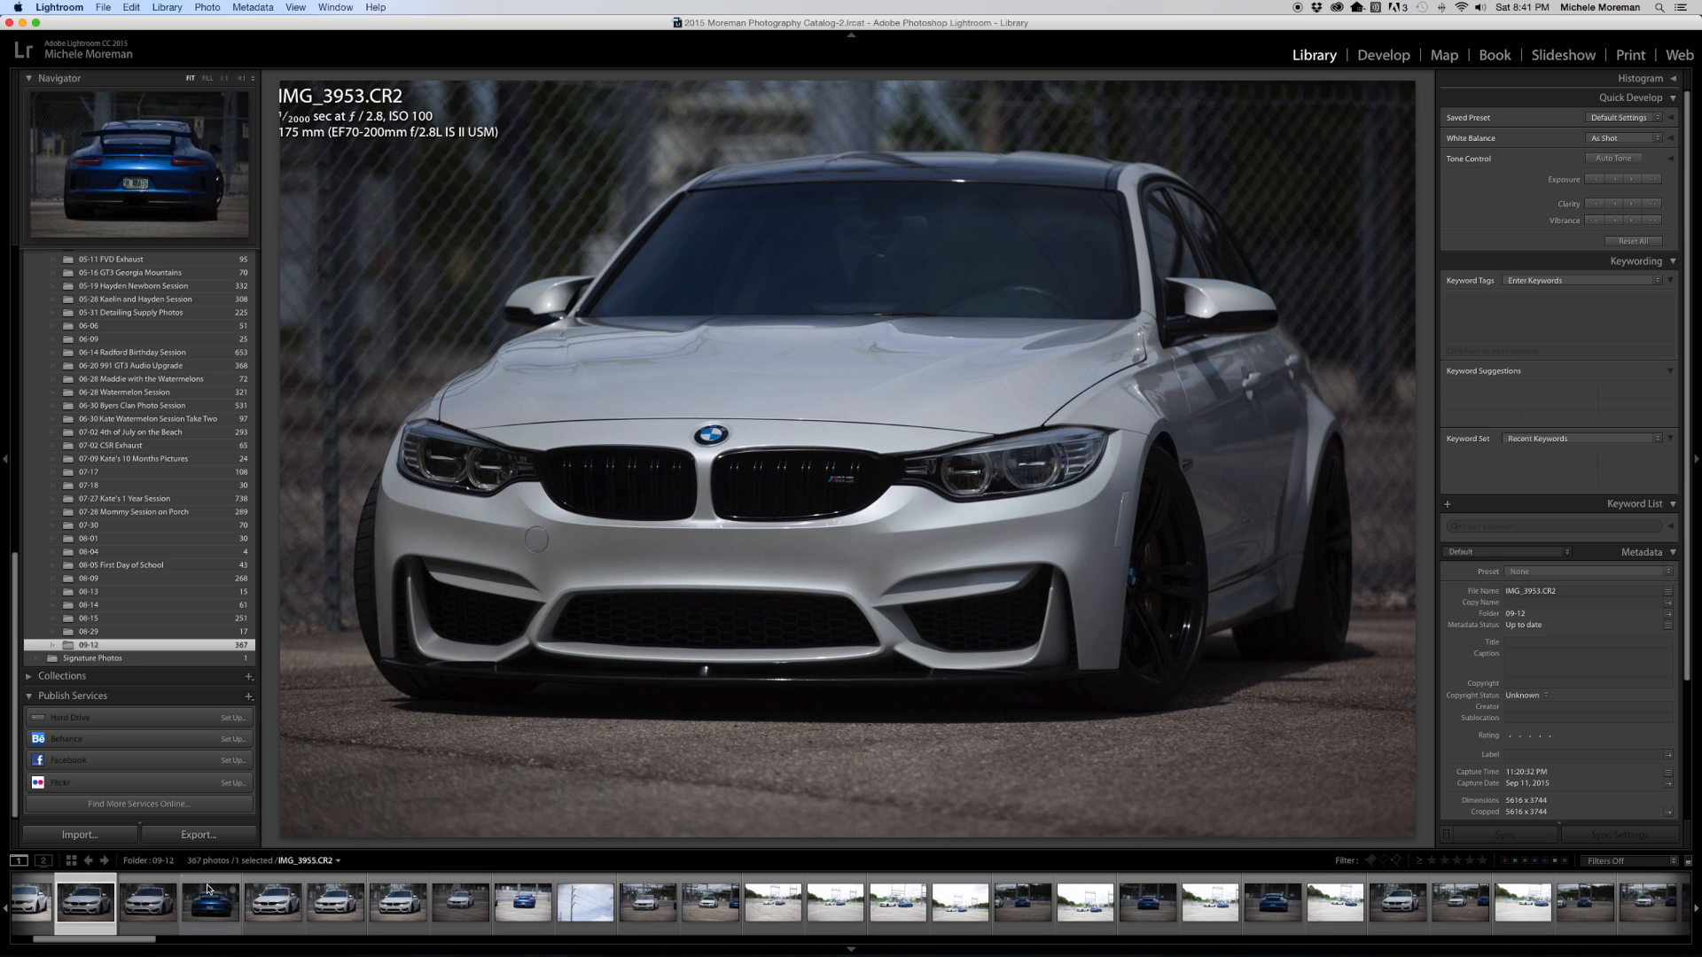
Compare the neighbouring car photos between IMG_3952 and IMG_3958, finishing with IMG_3956.CR2 displayed
click(285, 899)
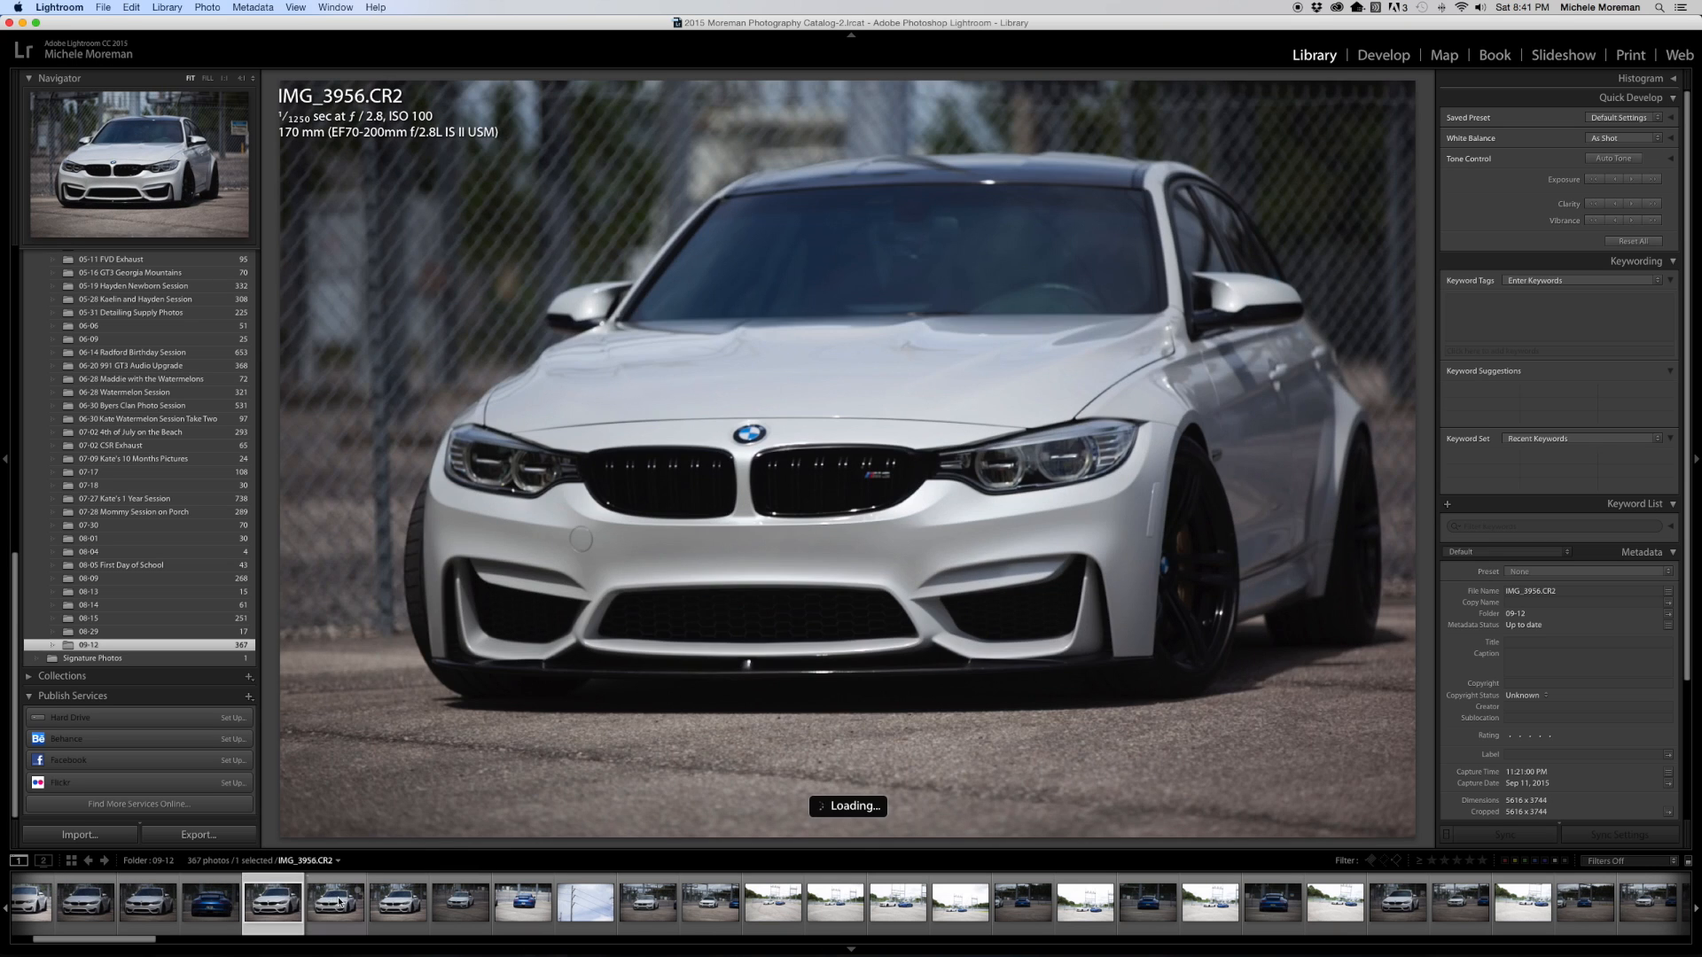
click(339, 901)
click(390, 902)
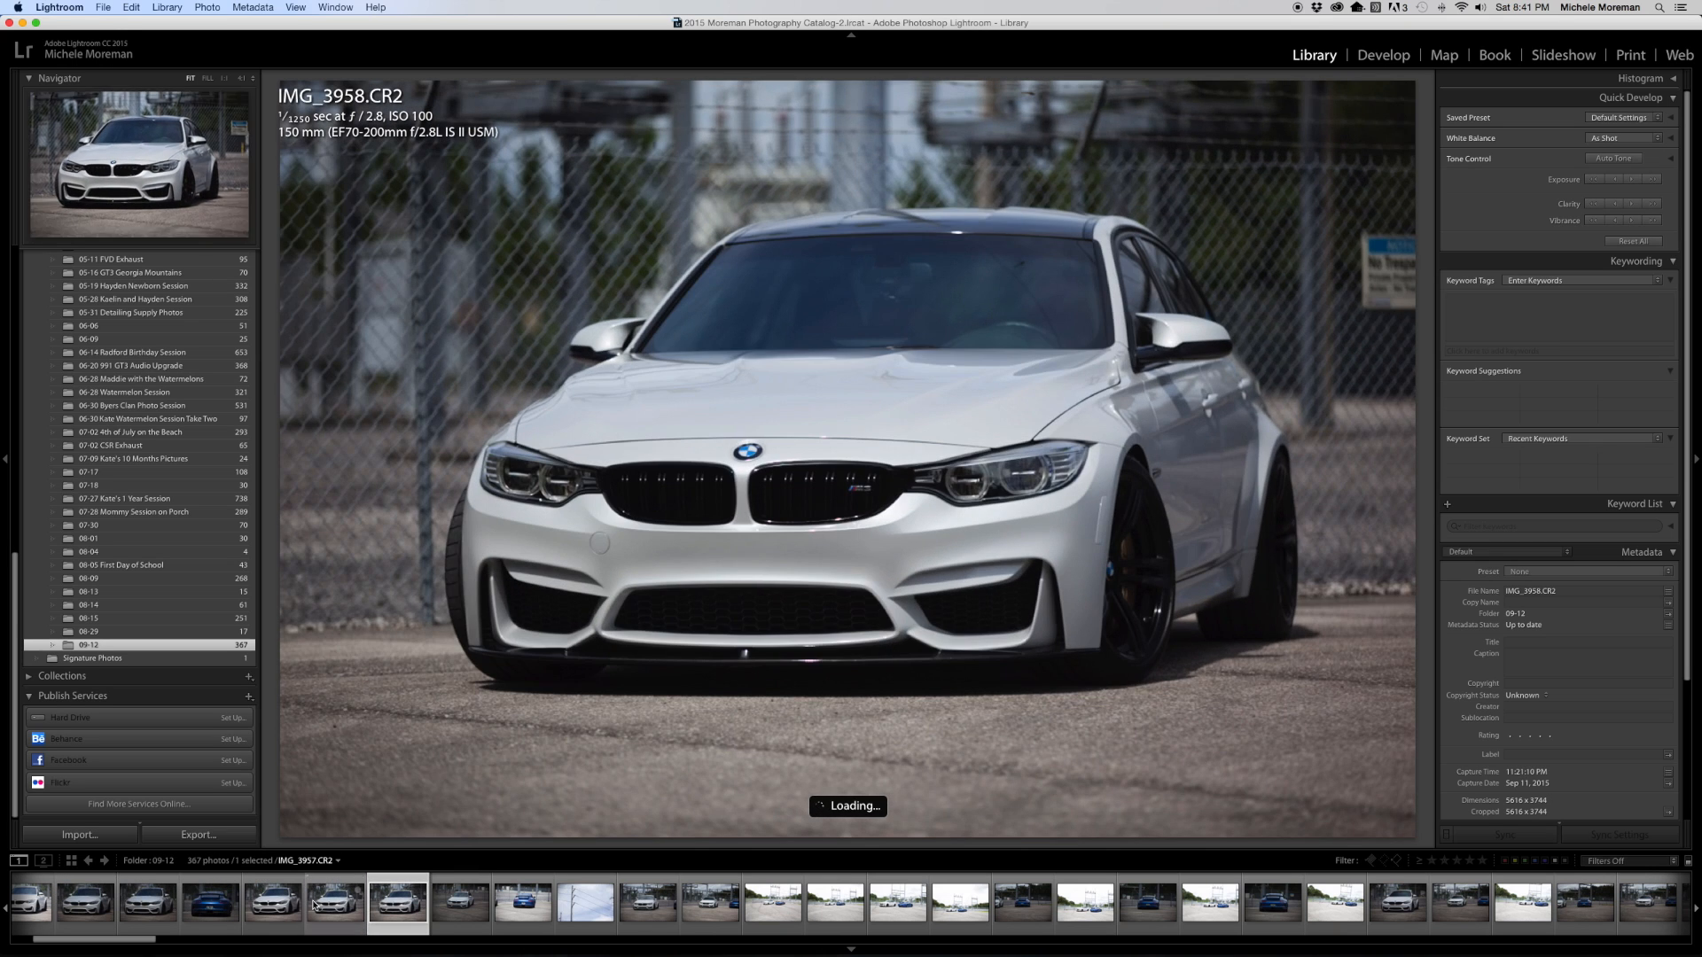
click(218, 906)
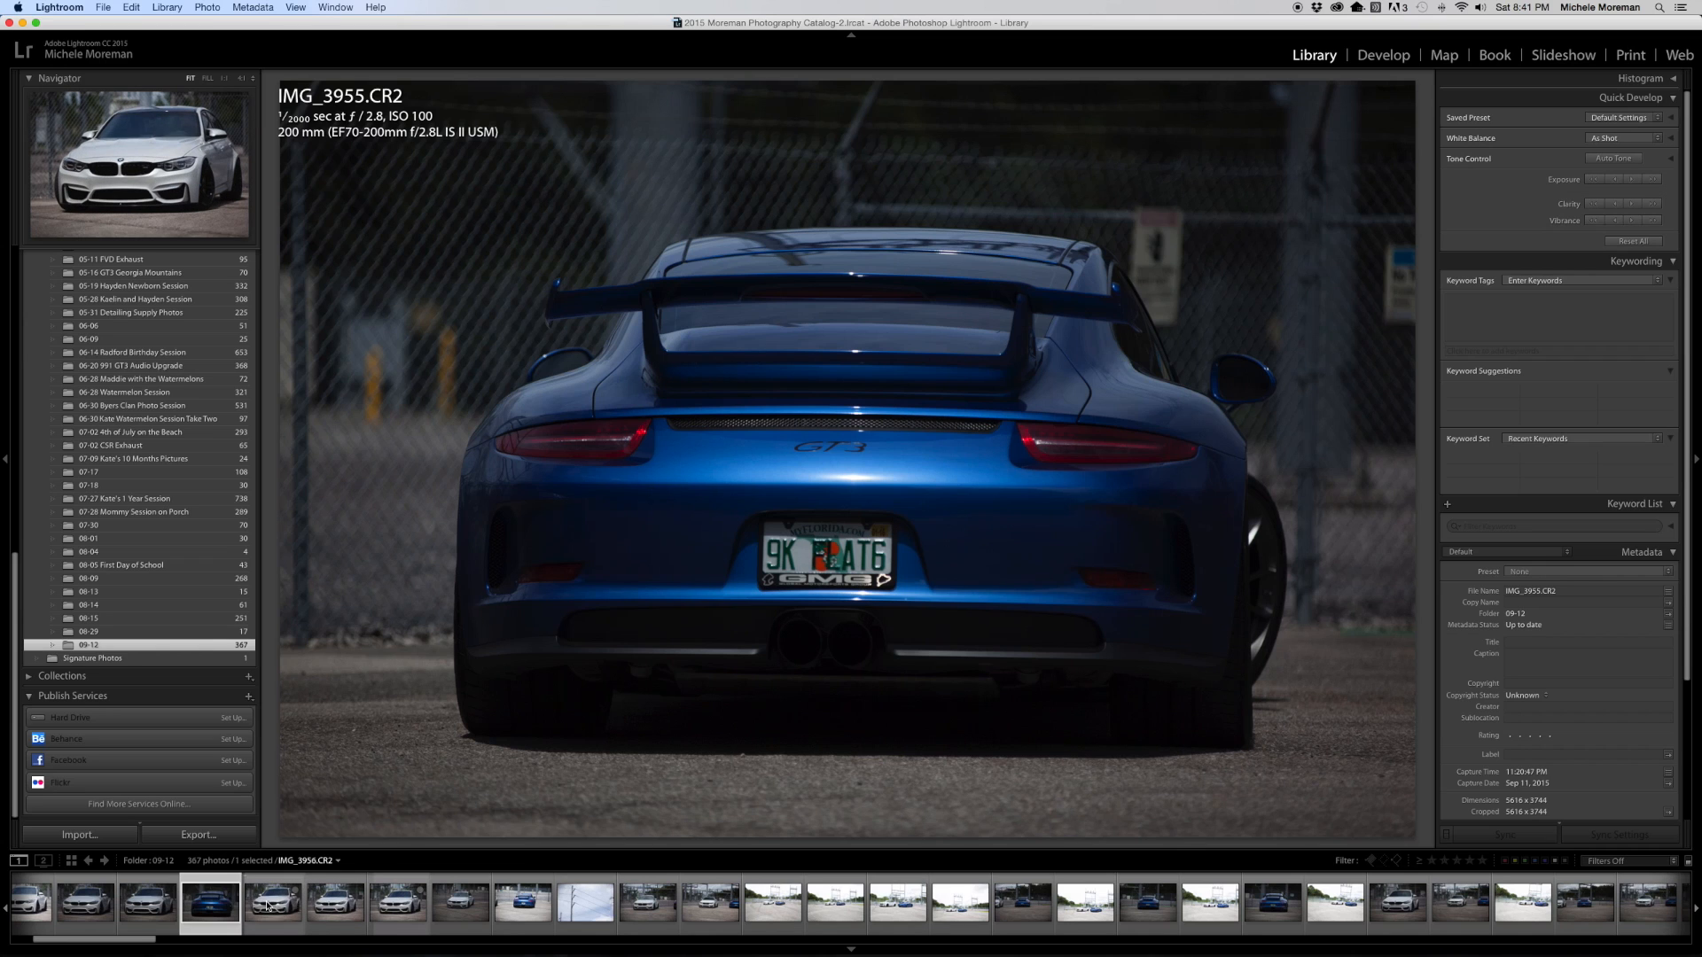
click(160, 906)
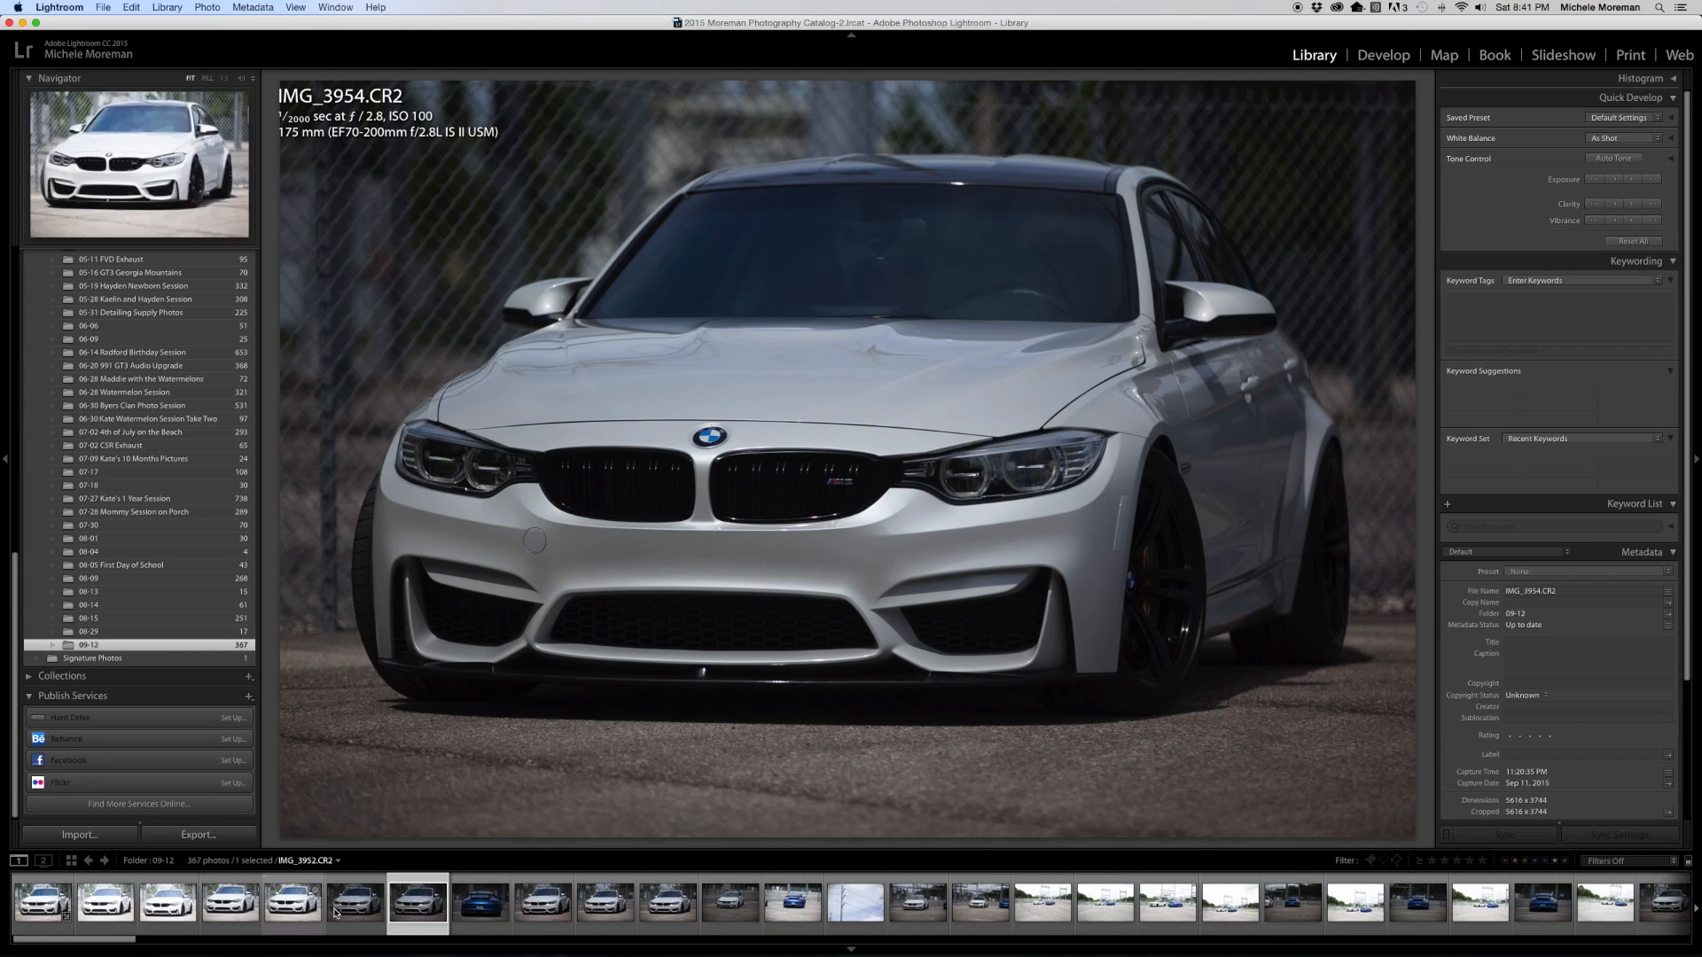
click(303, 909)
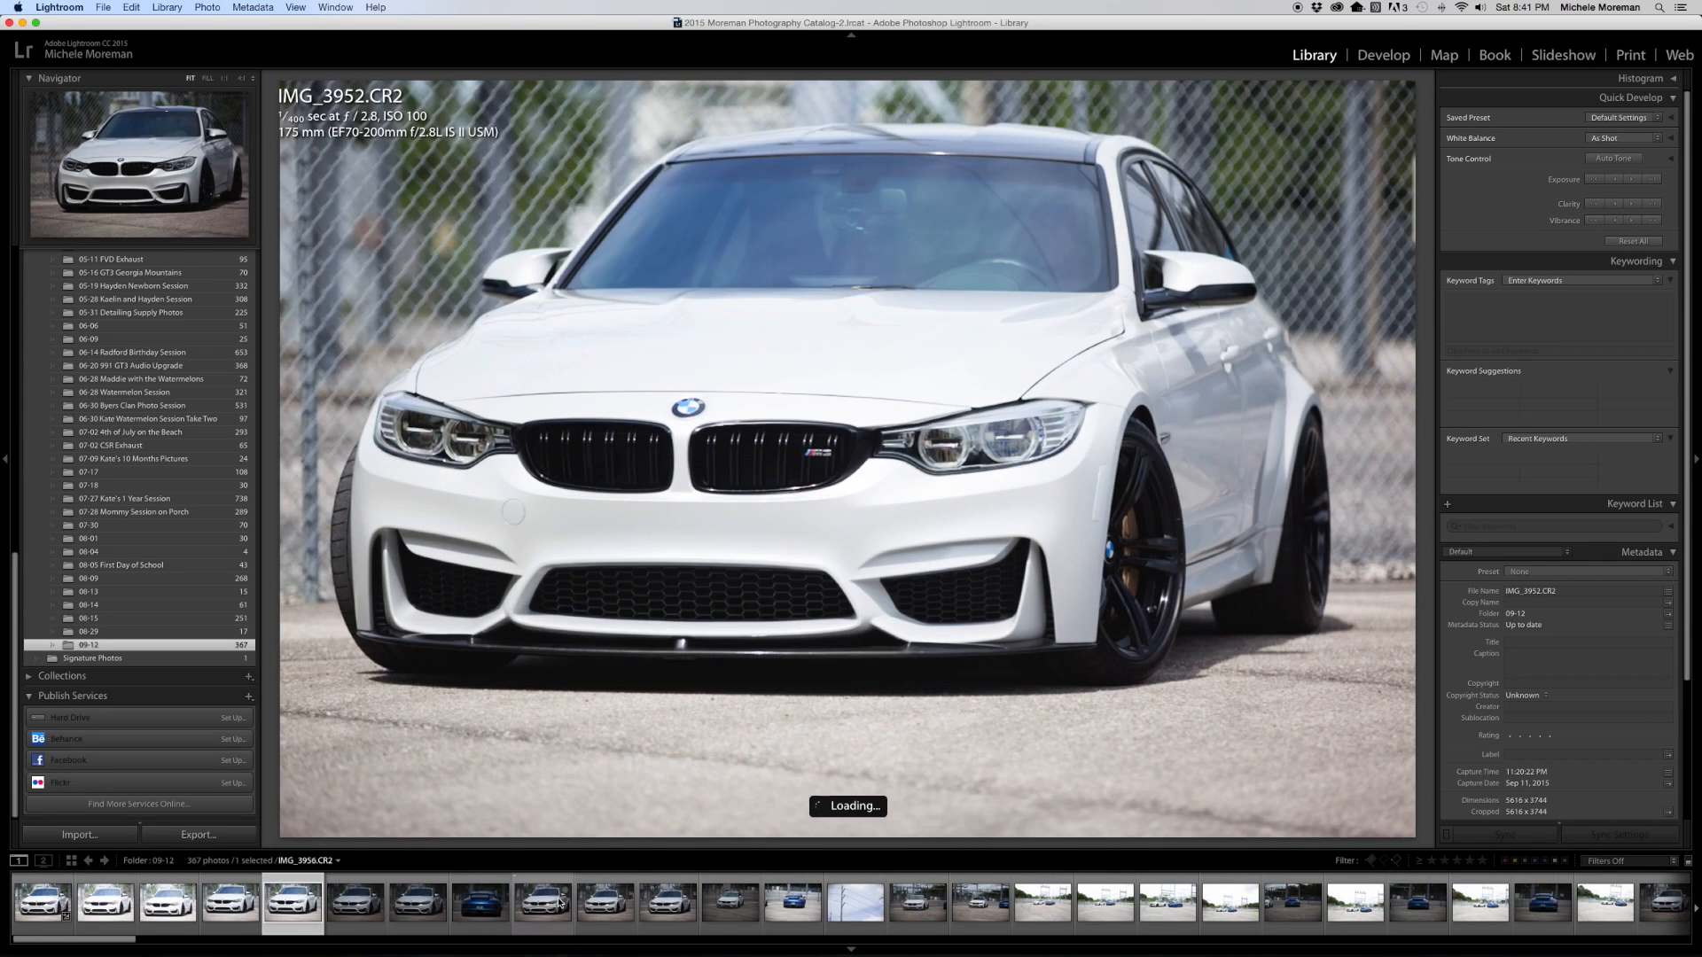
click(532, 913)
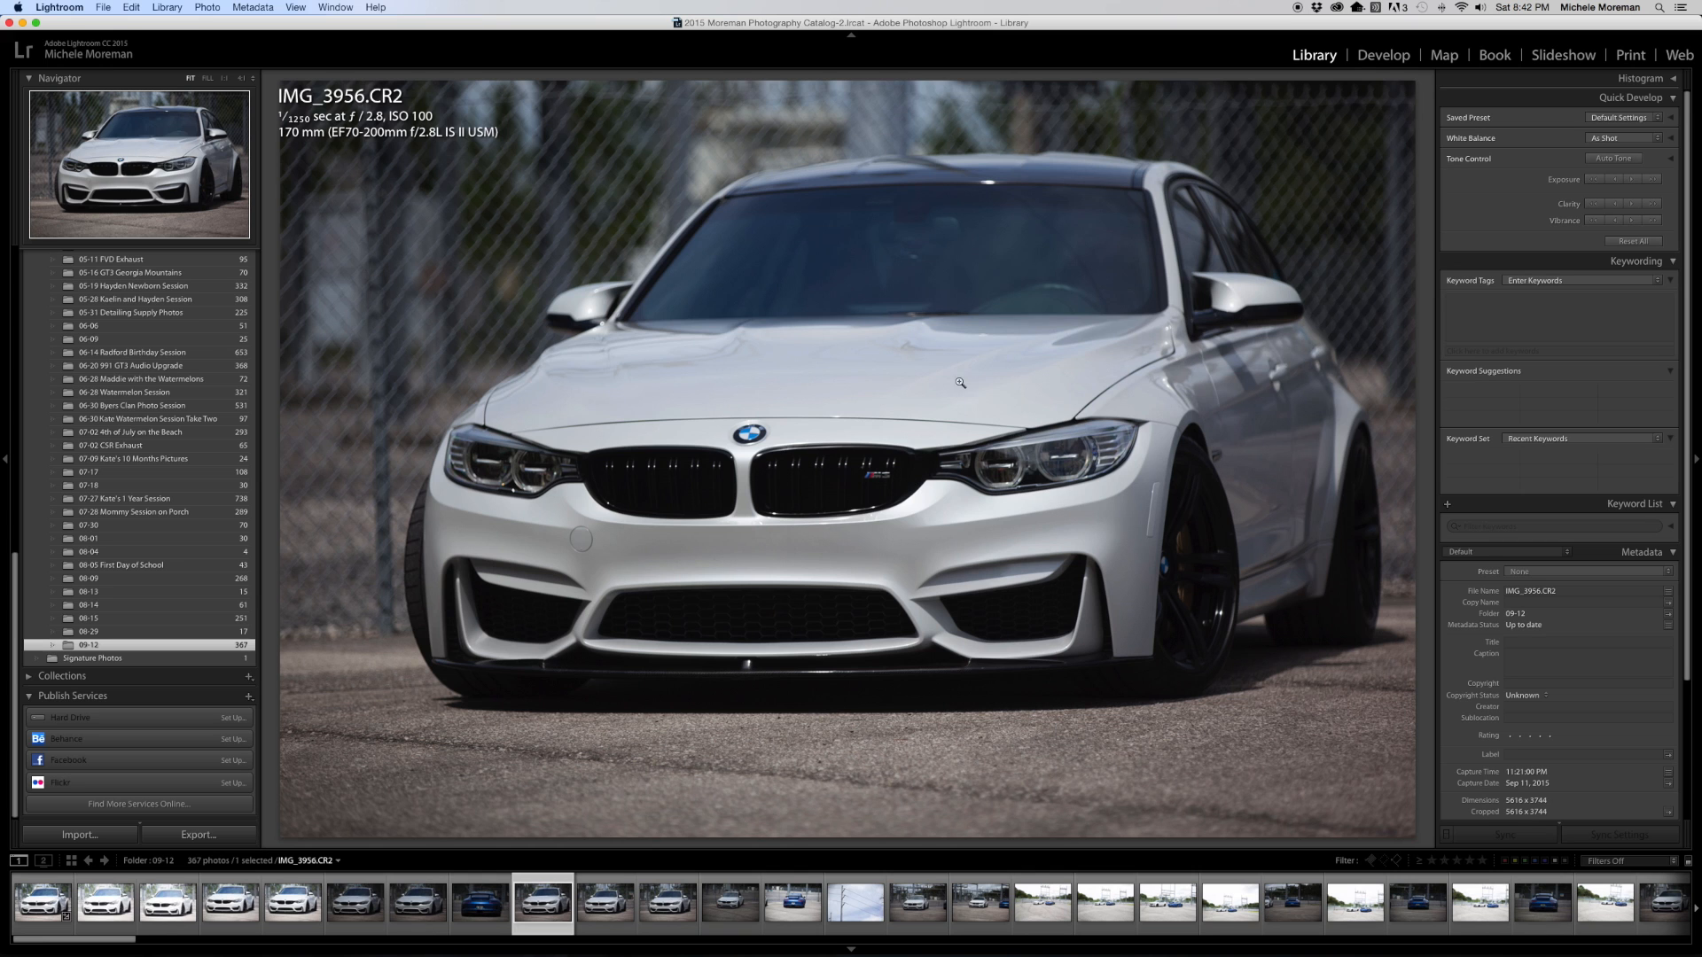
View IMG_3956.CR2 in the Develop module and return to the Library module
click(1385, 56)
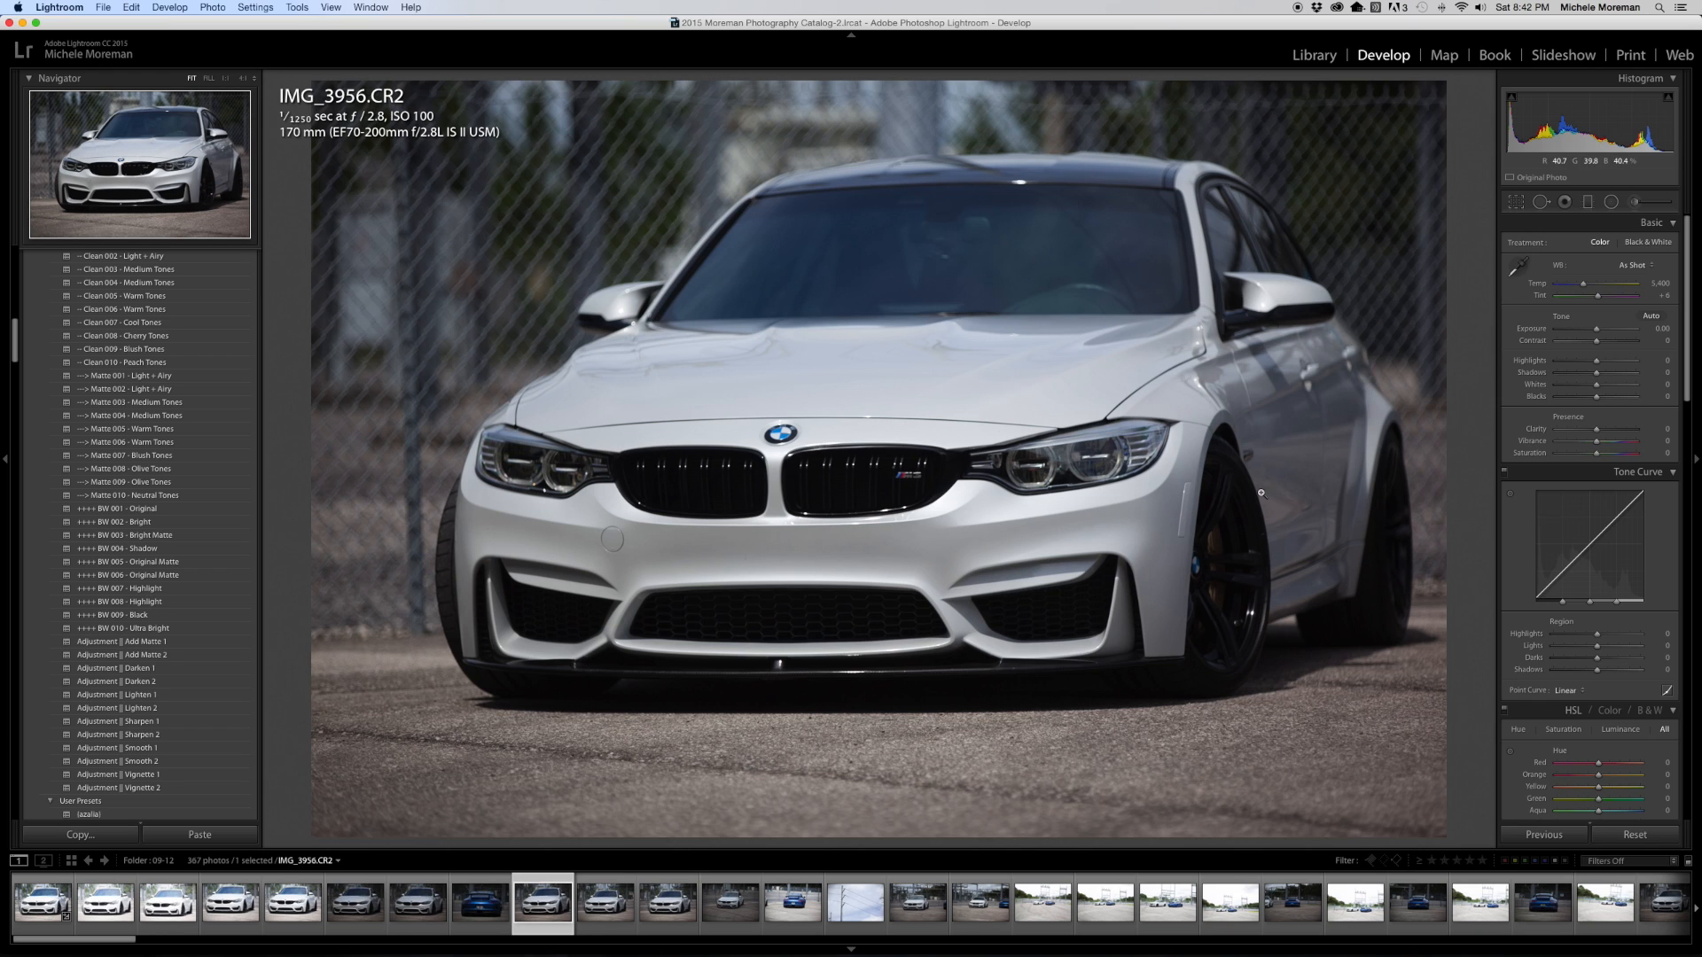
click(1309, 56)
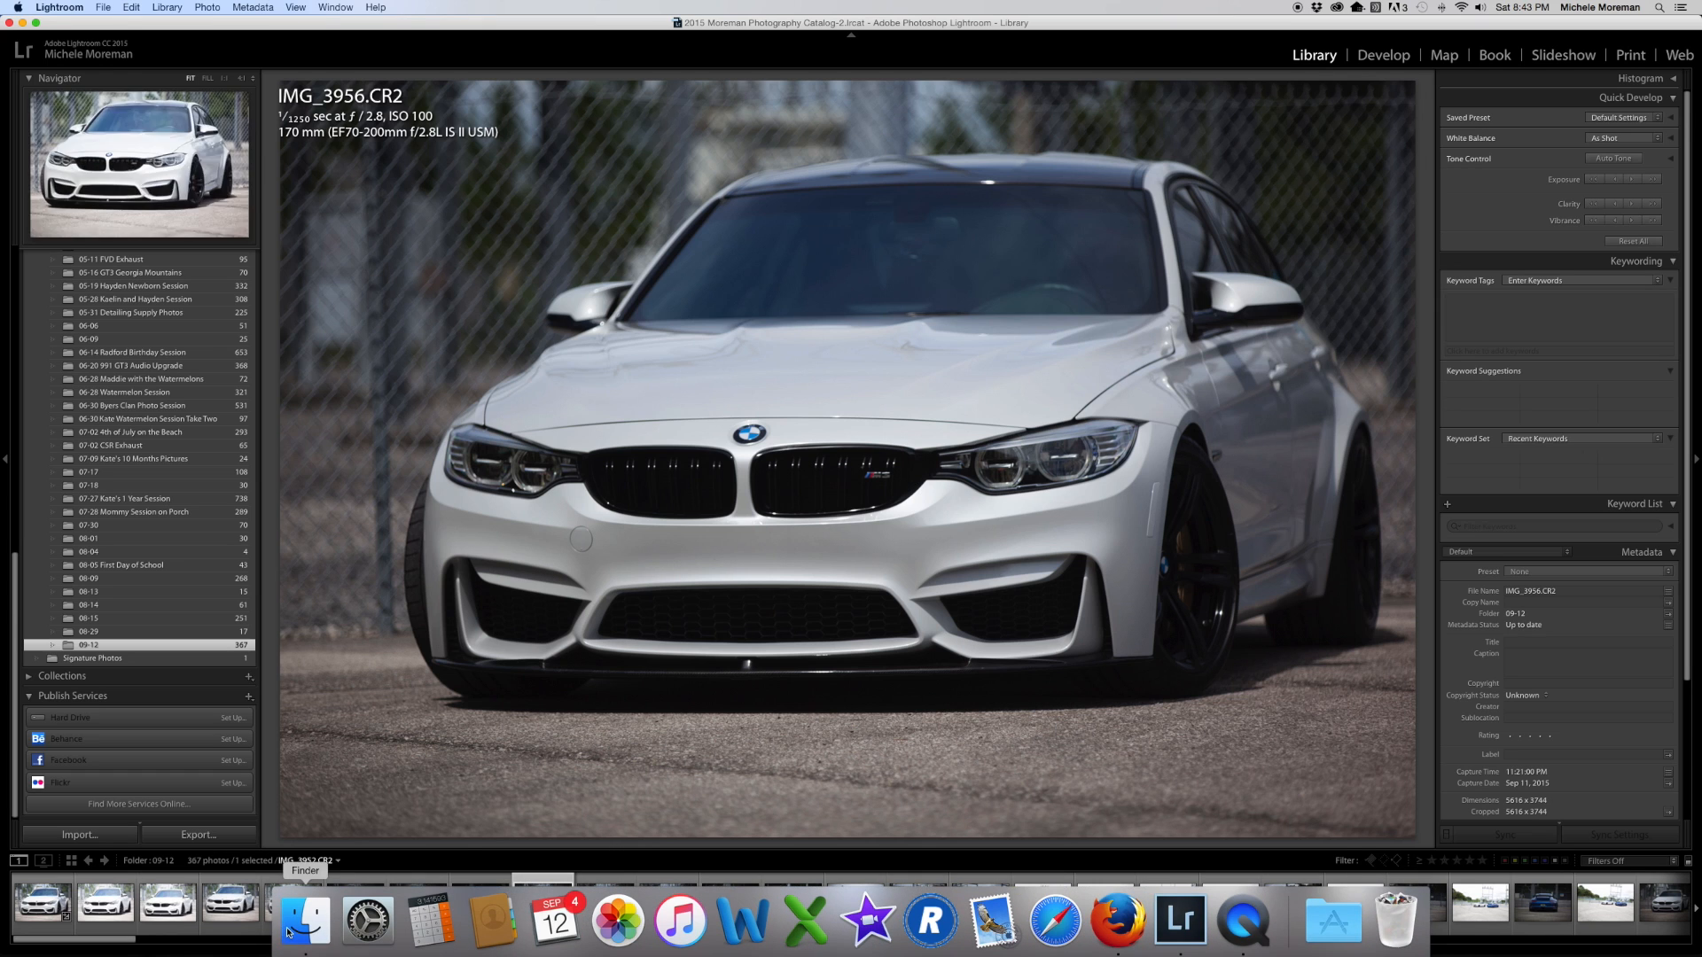
Switch to Finder and close the open Final Cut Pro installer and Applications windows
click(306, 920)
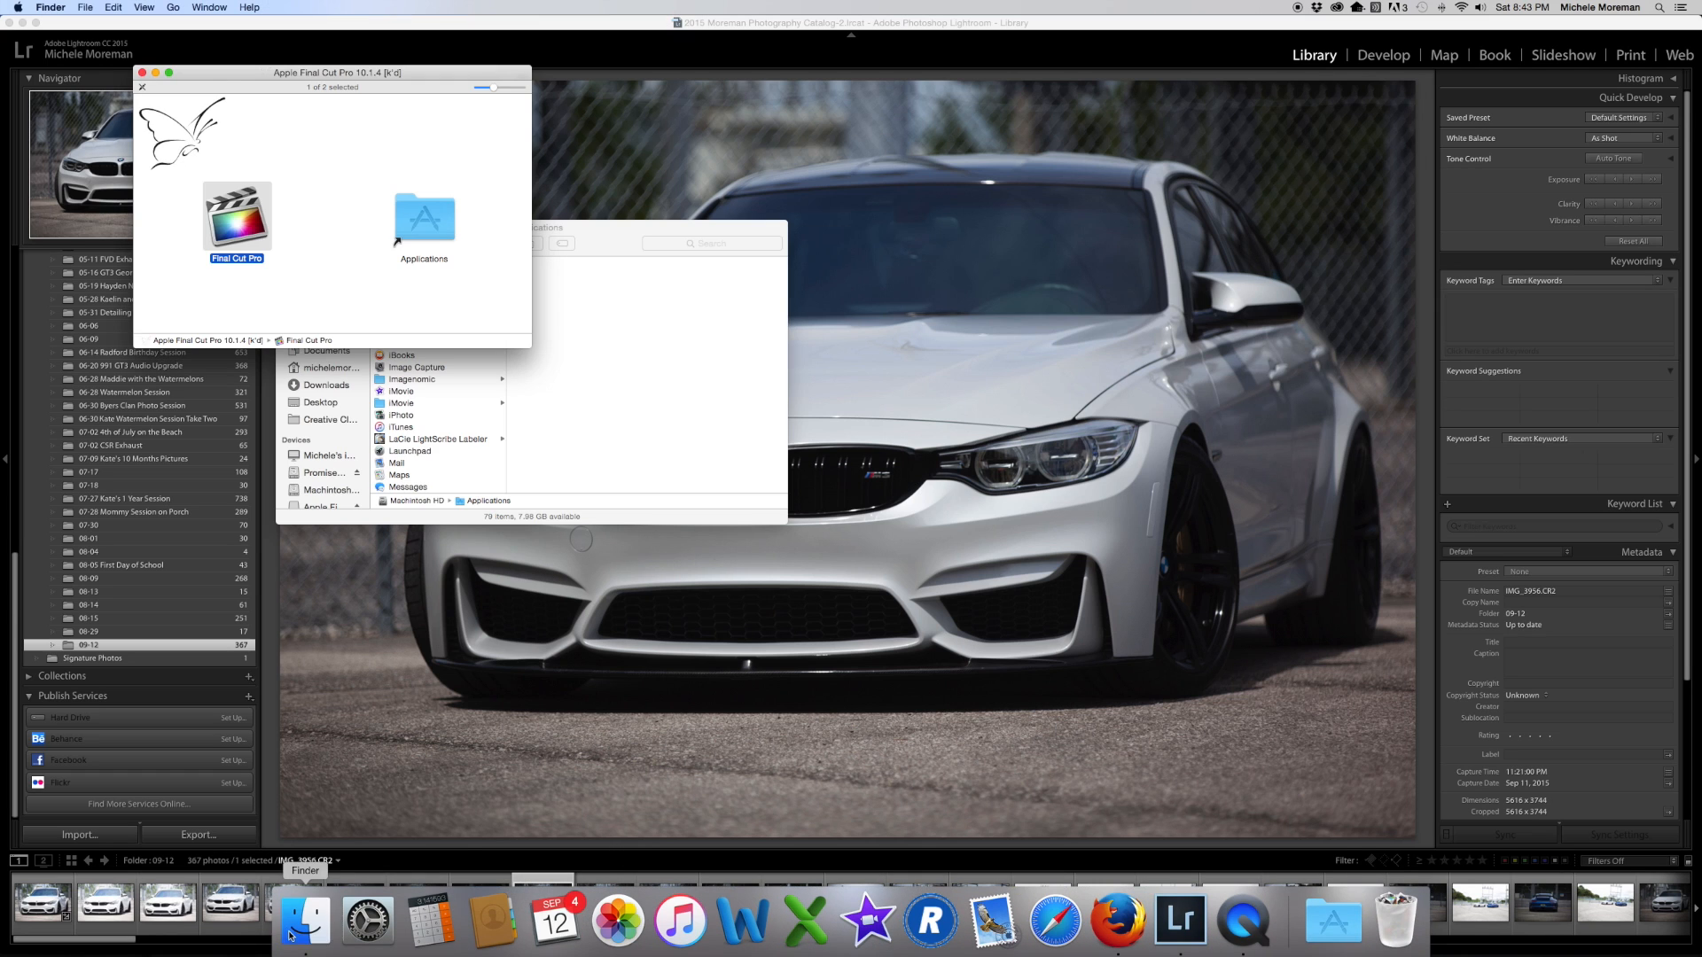
click(143, 75)
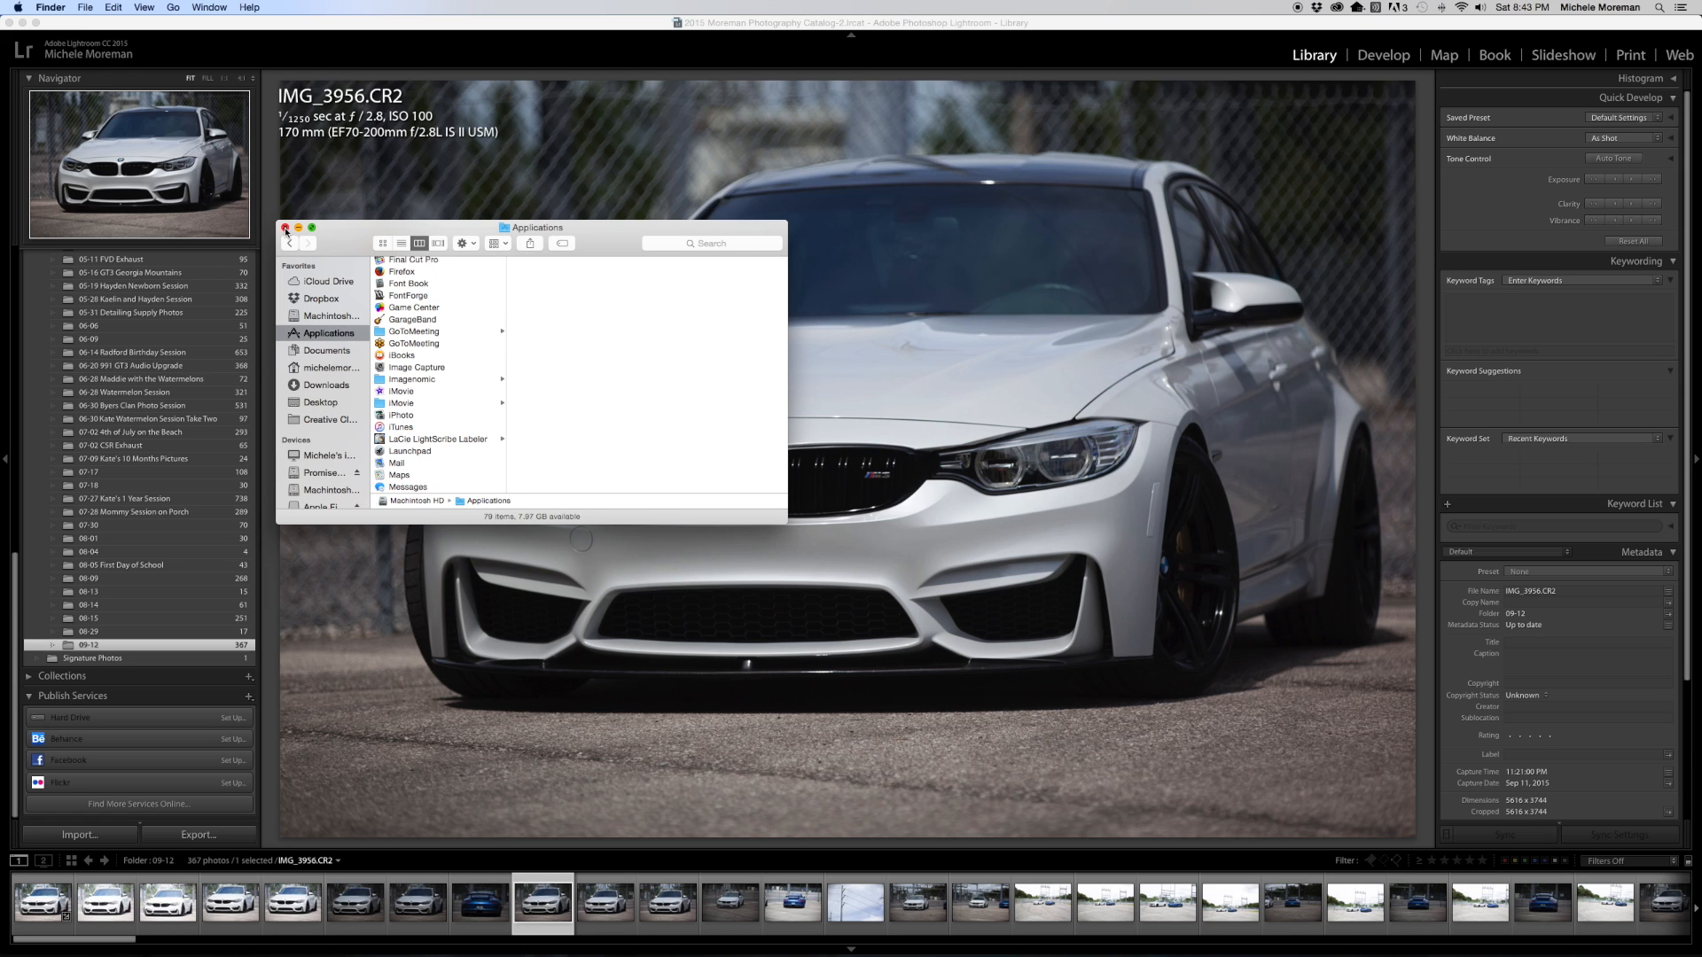
click(286, 228)
Open a new Finder window and browse Promise Pegasus to Pictures > iMac LR > 2015, viewing the most recent dated folders
mouse_move(232, 949)
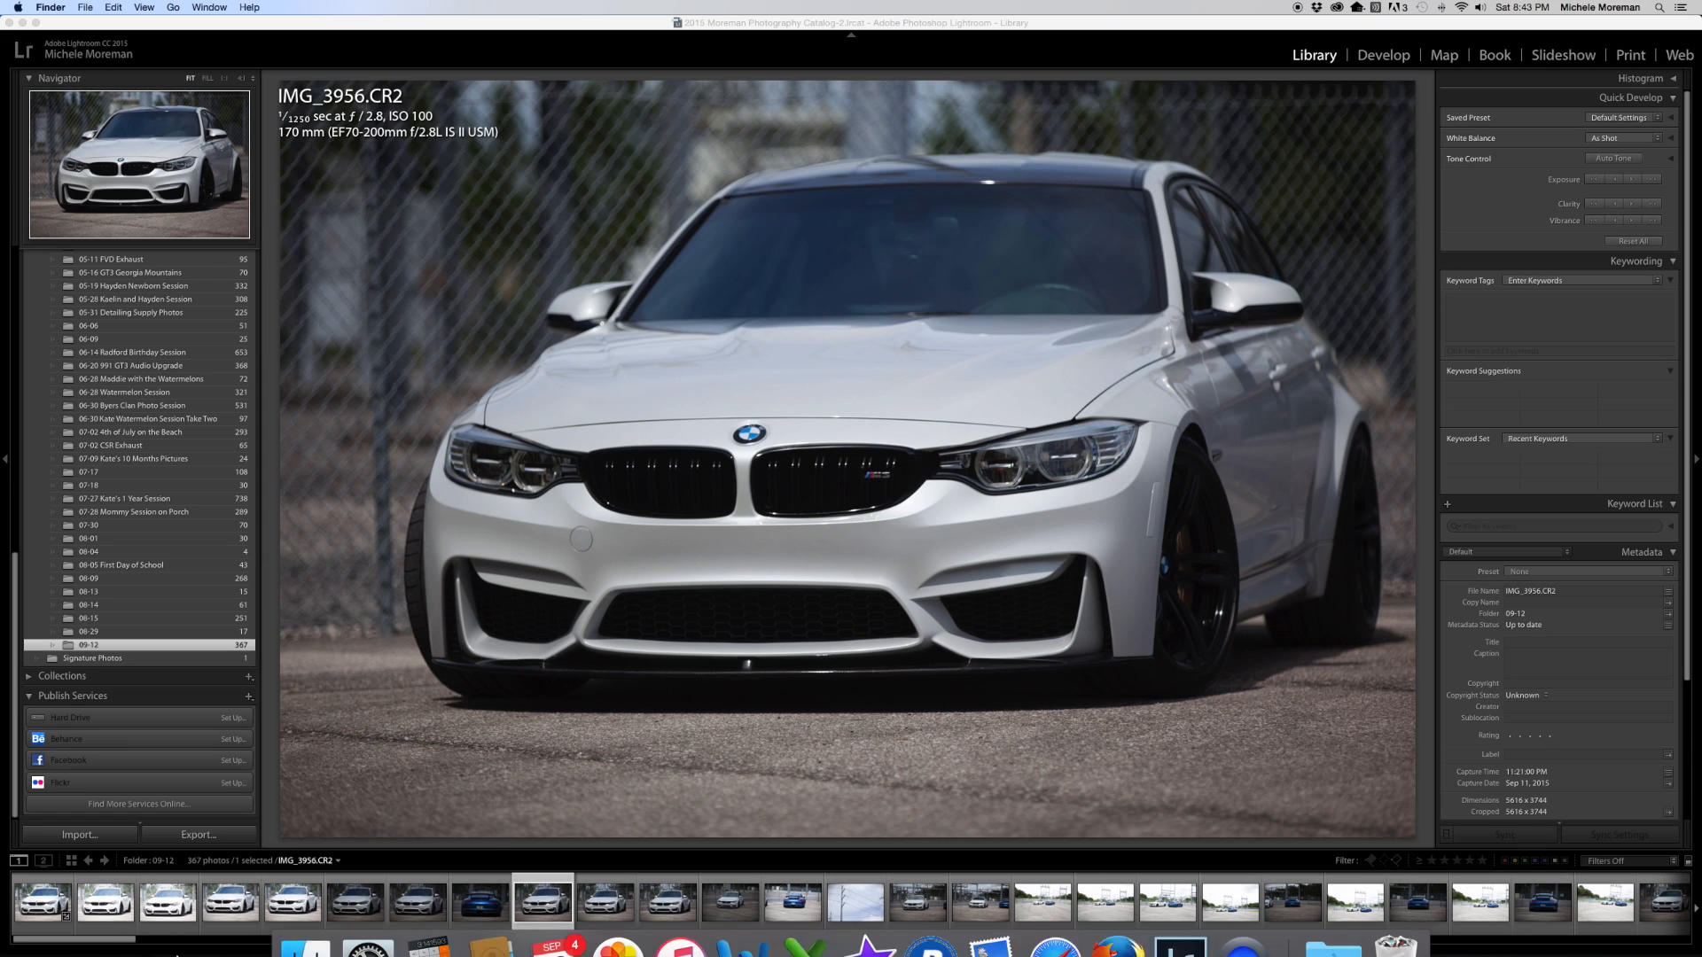
click(296, 919)
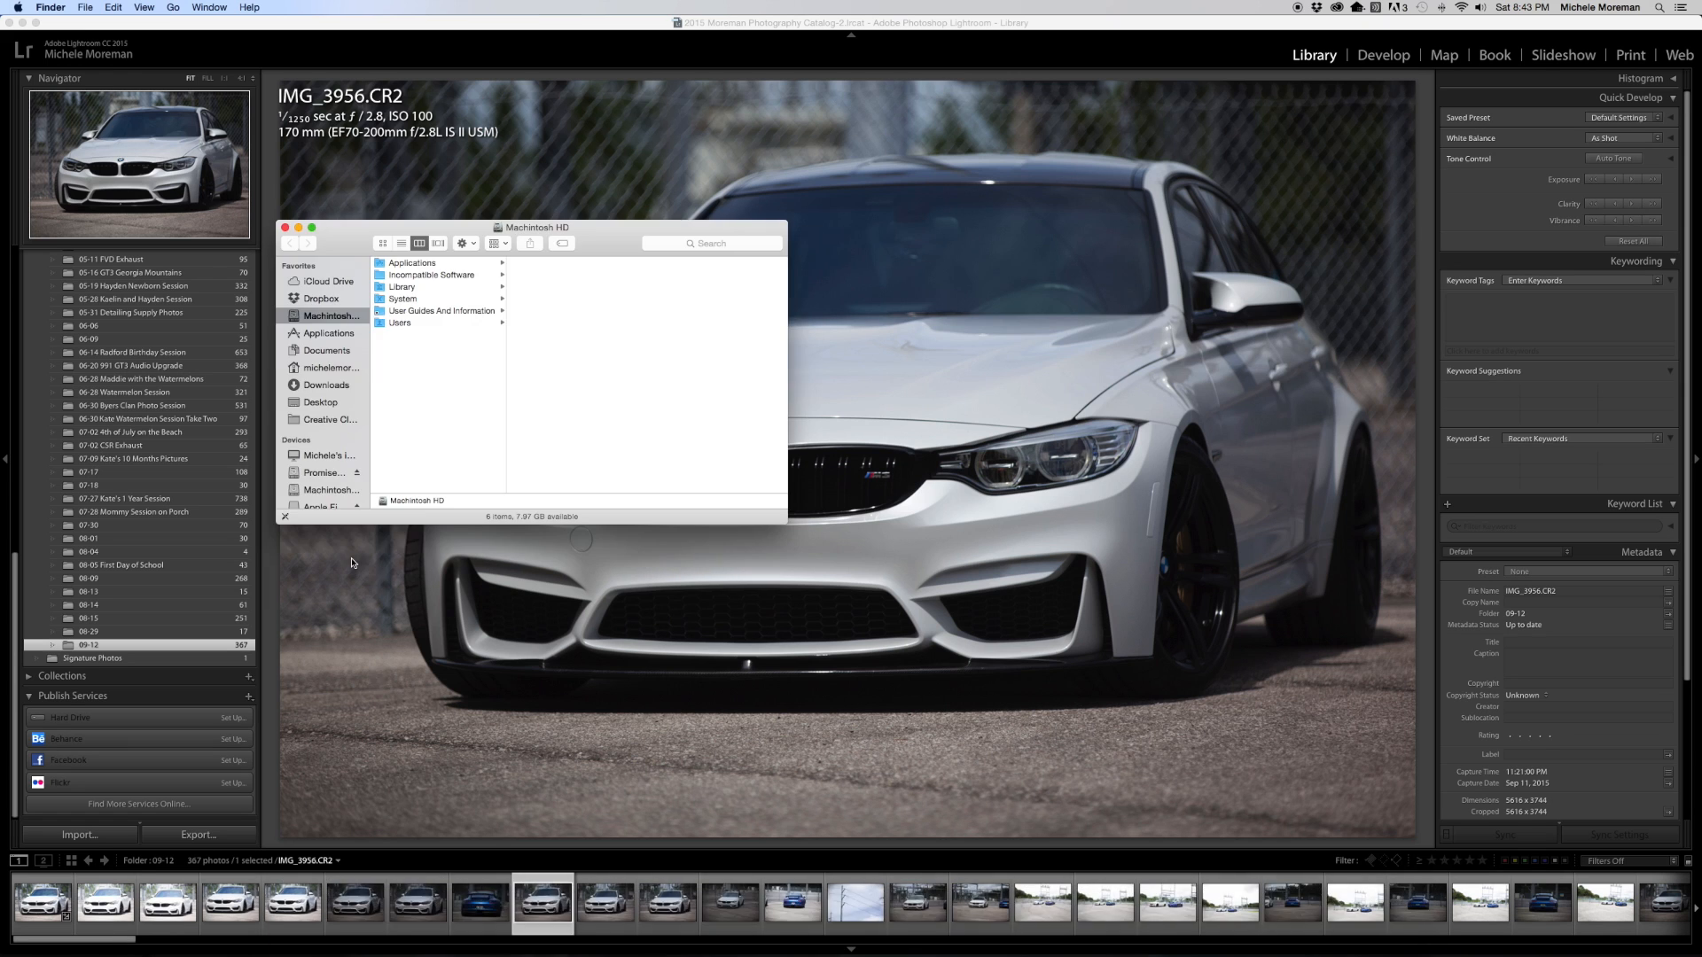
click(319, 473)
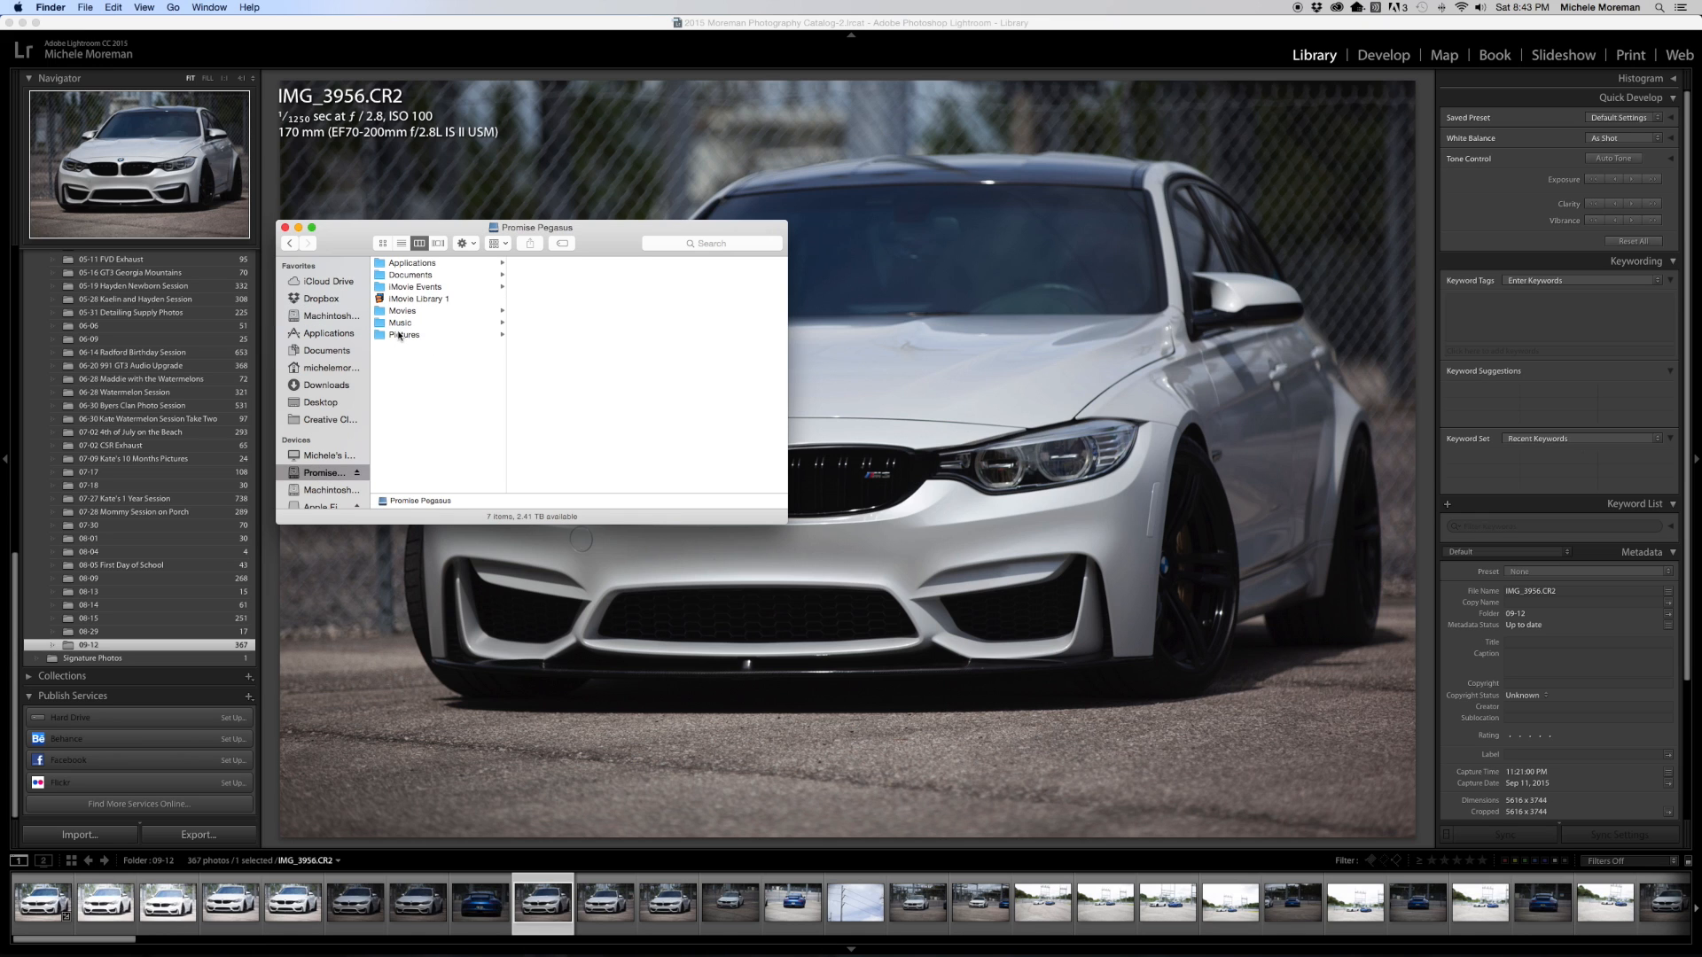
click(399, 335)
click(536, 290)
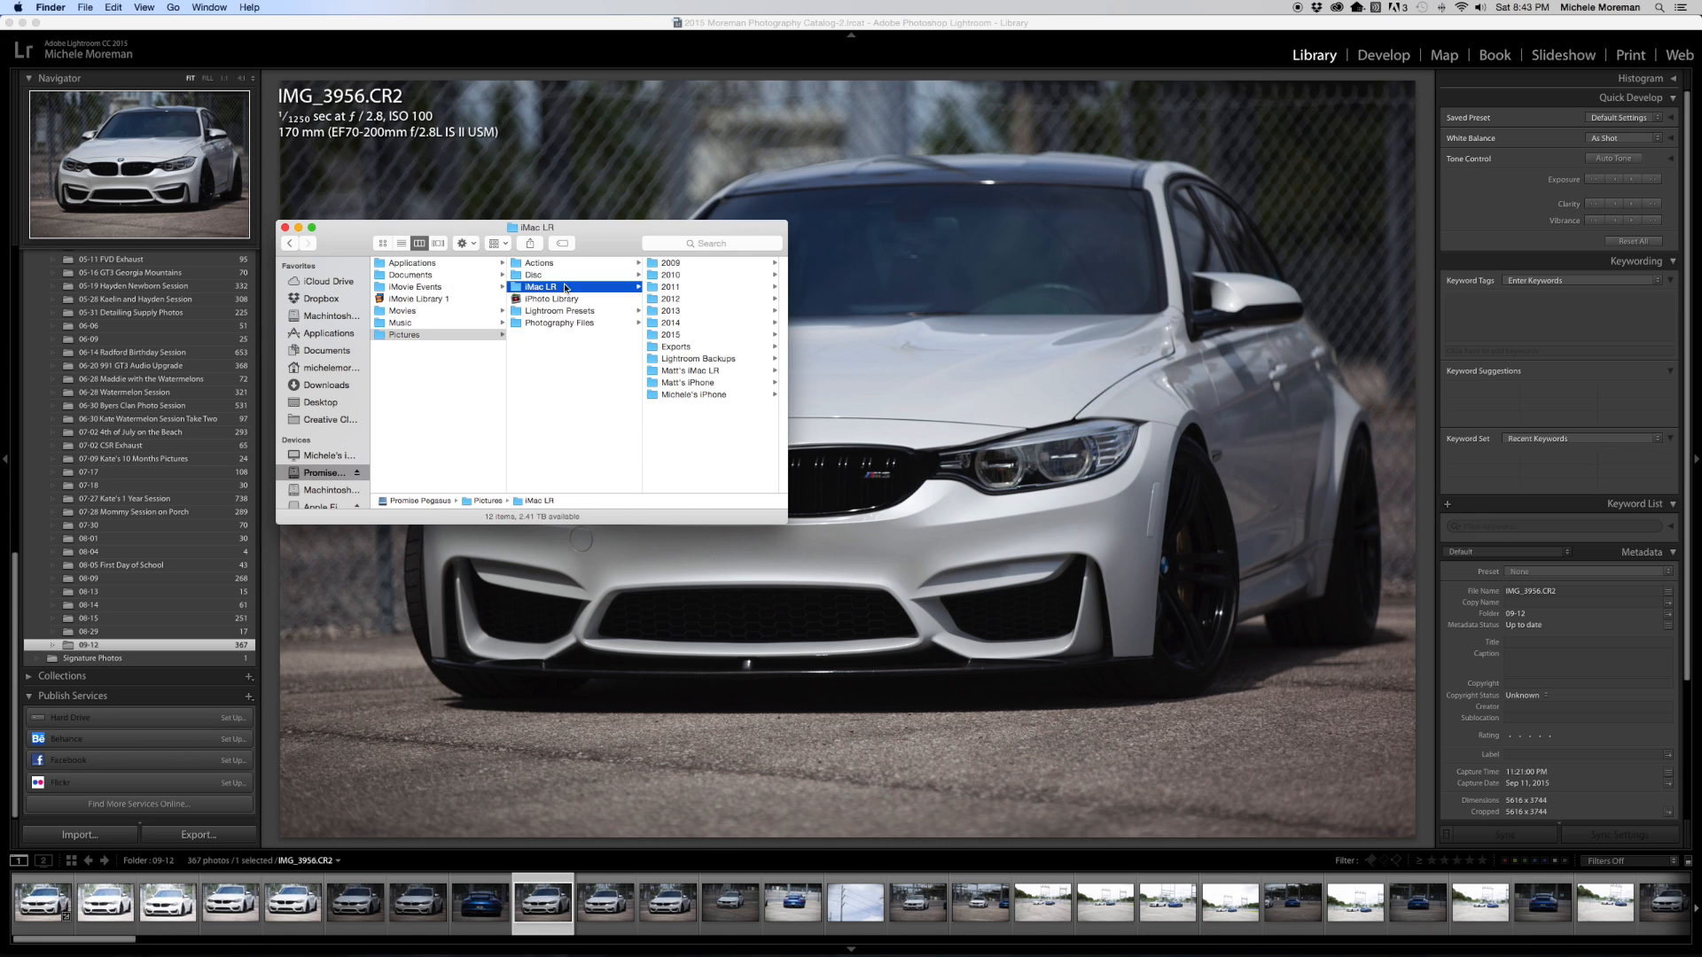
click(685, 372)
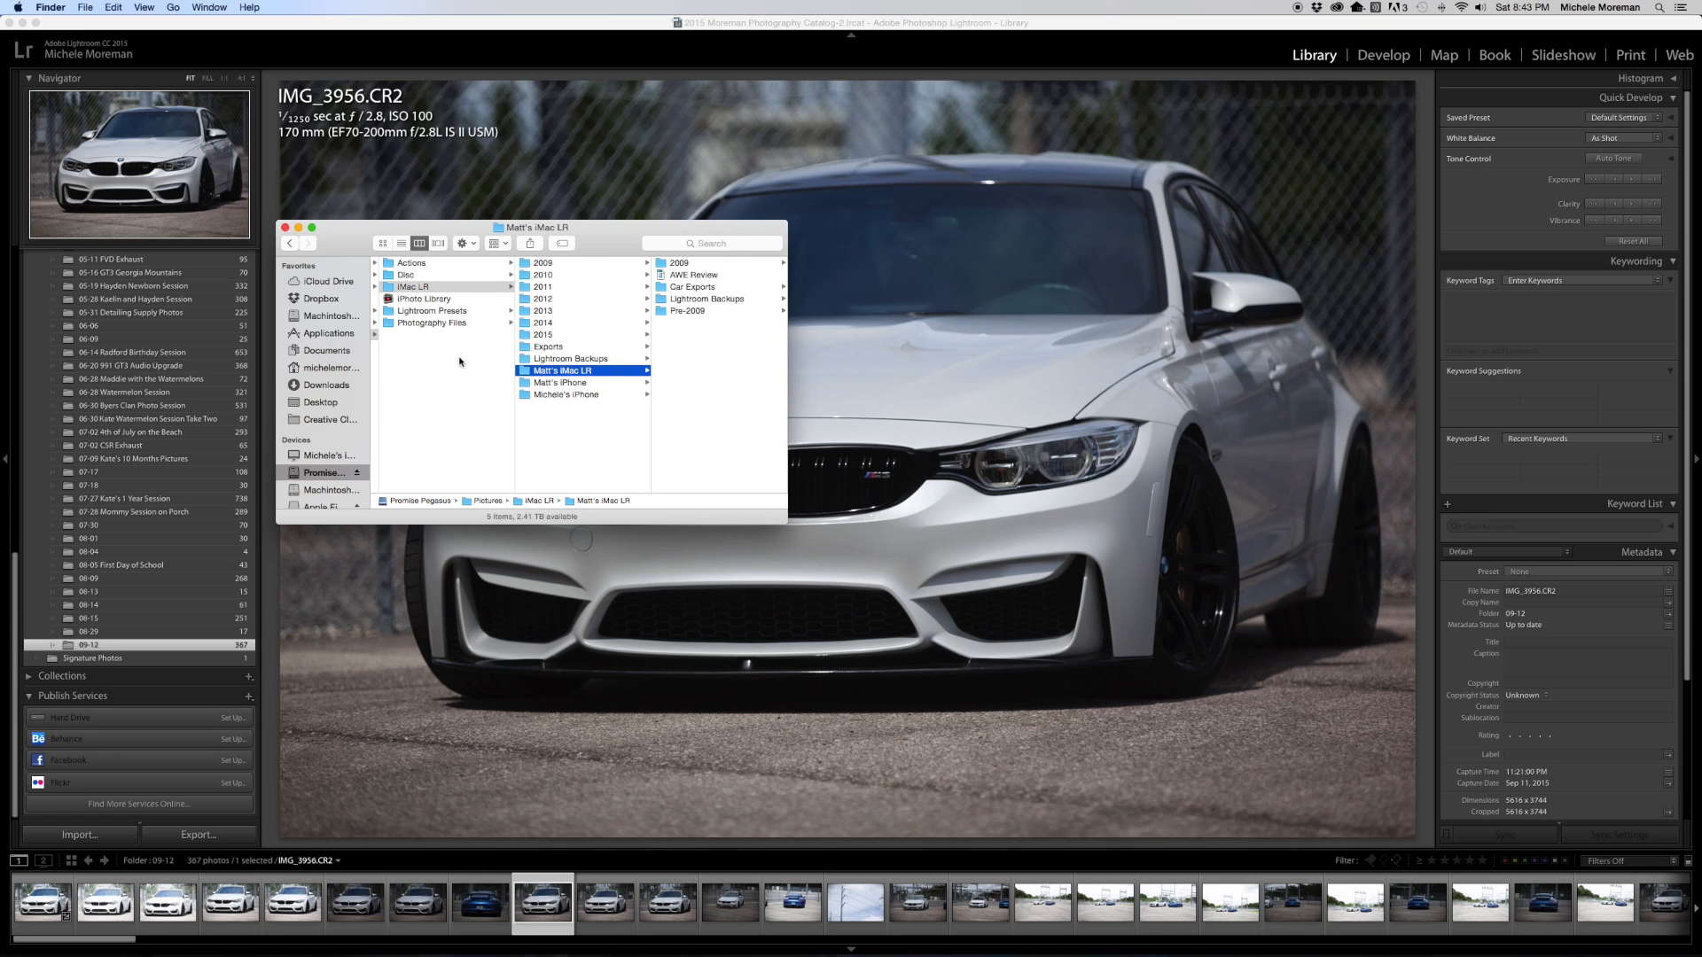
scroll(460, 360, left, 2)
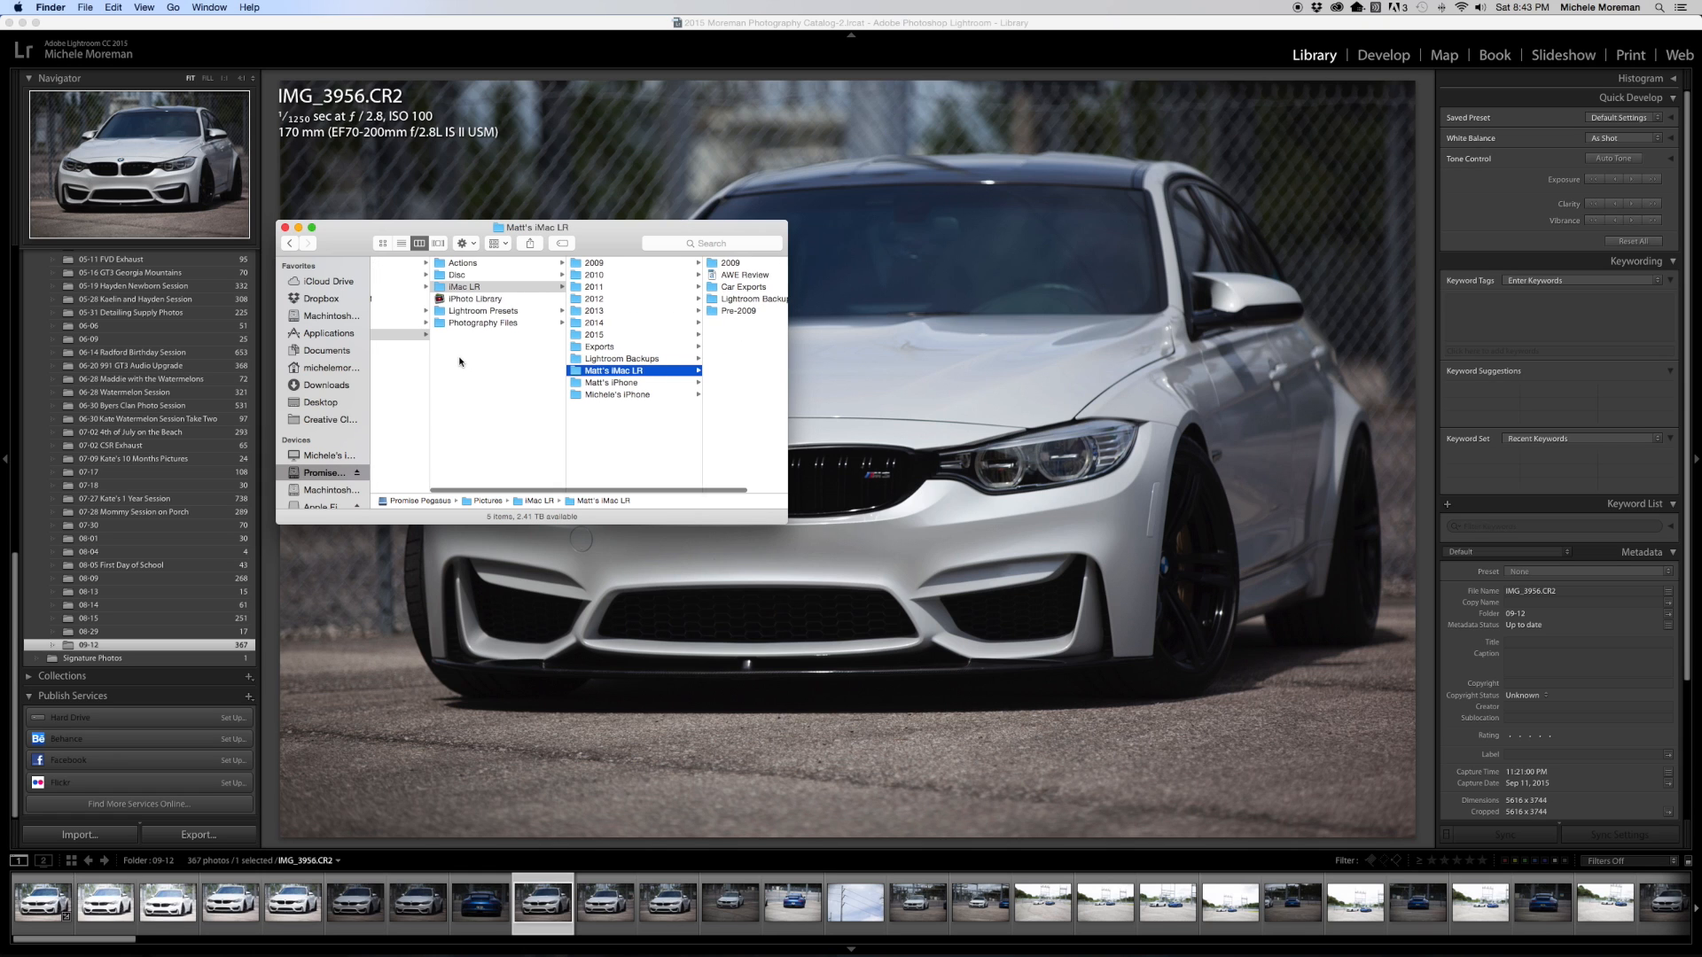
click(598, 335)
scroll(725, 307, down, 15)
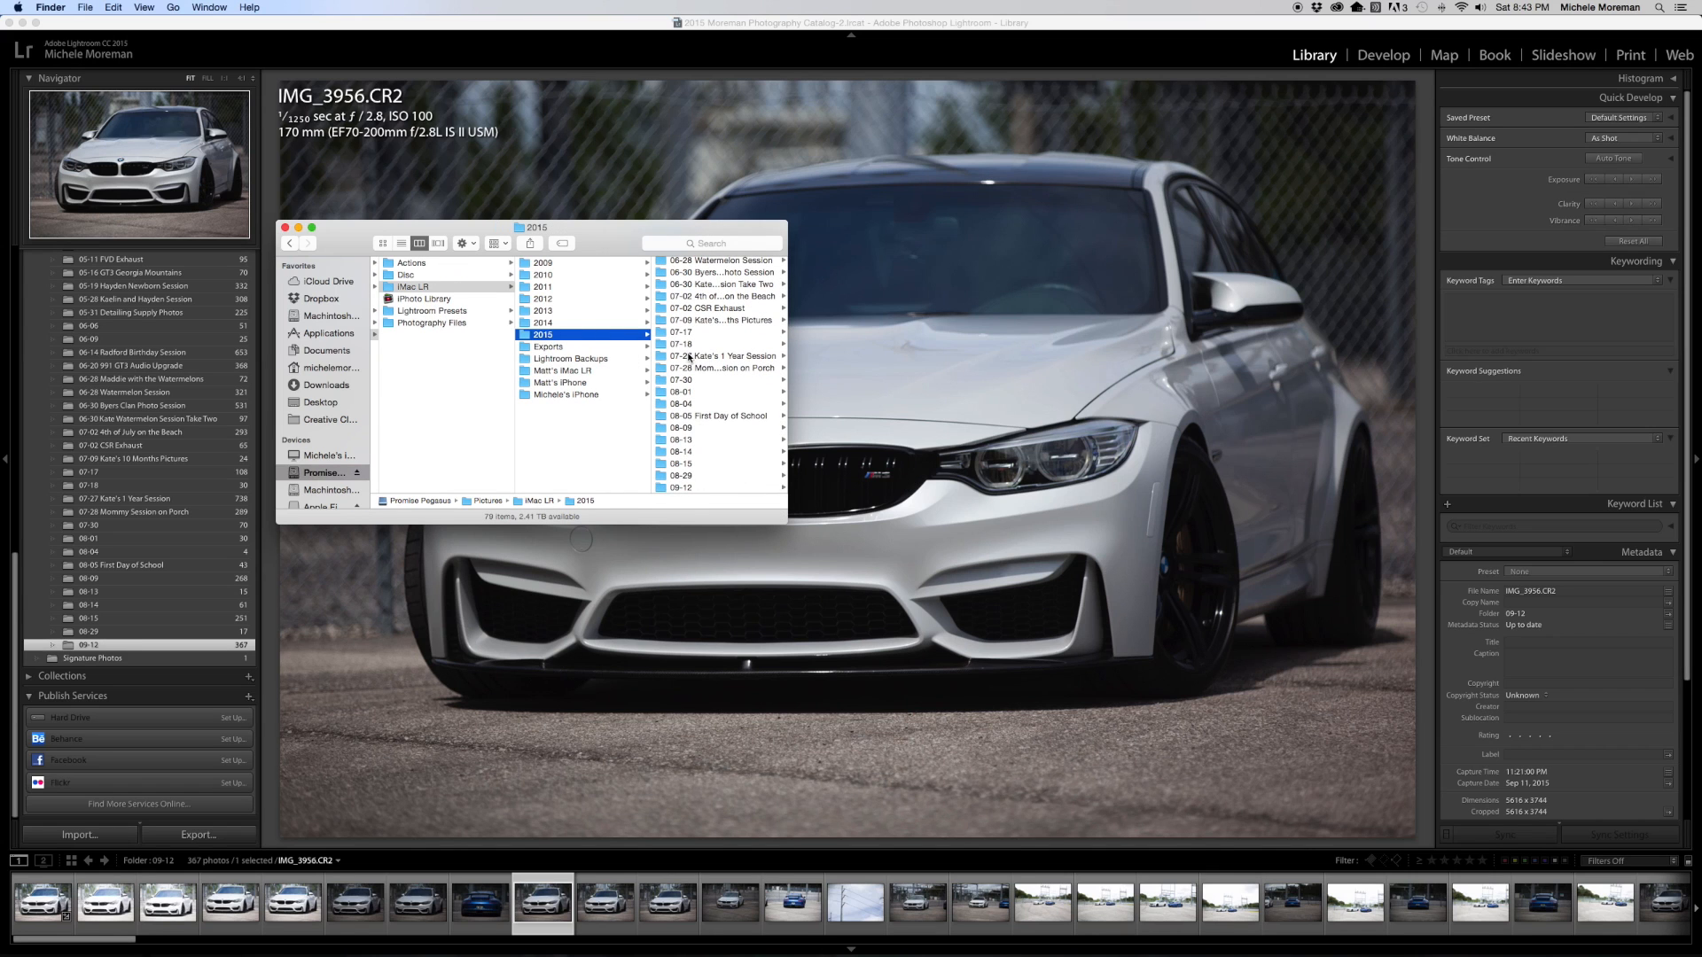
Browse the dated and named session folders inside the 2015 folder in Finder
scroll(716, 440, up, 10)
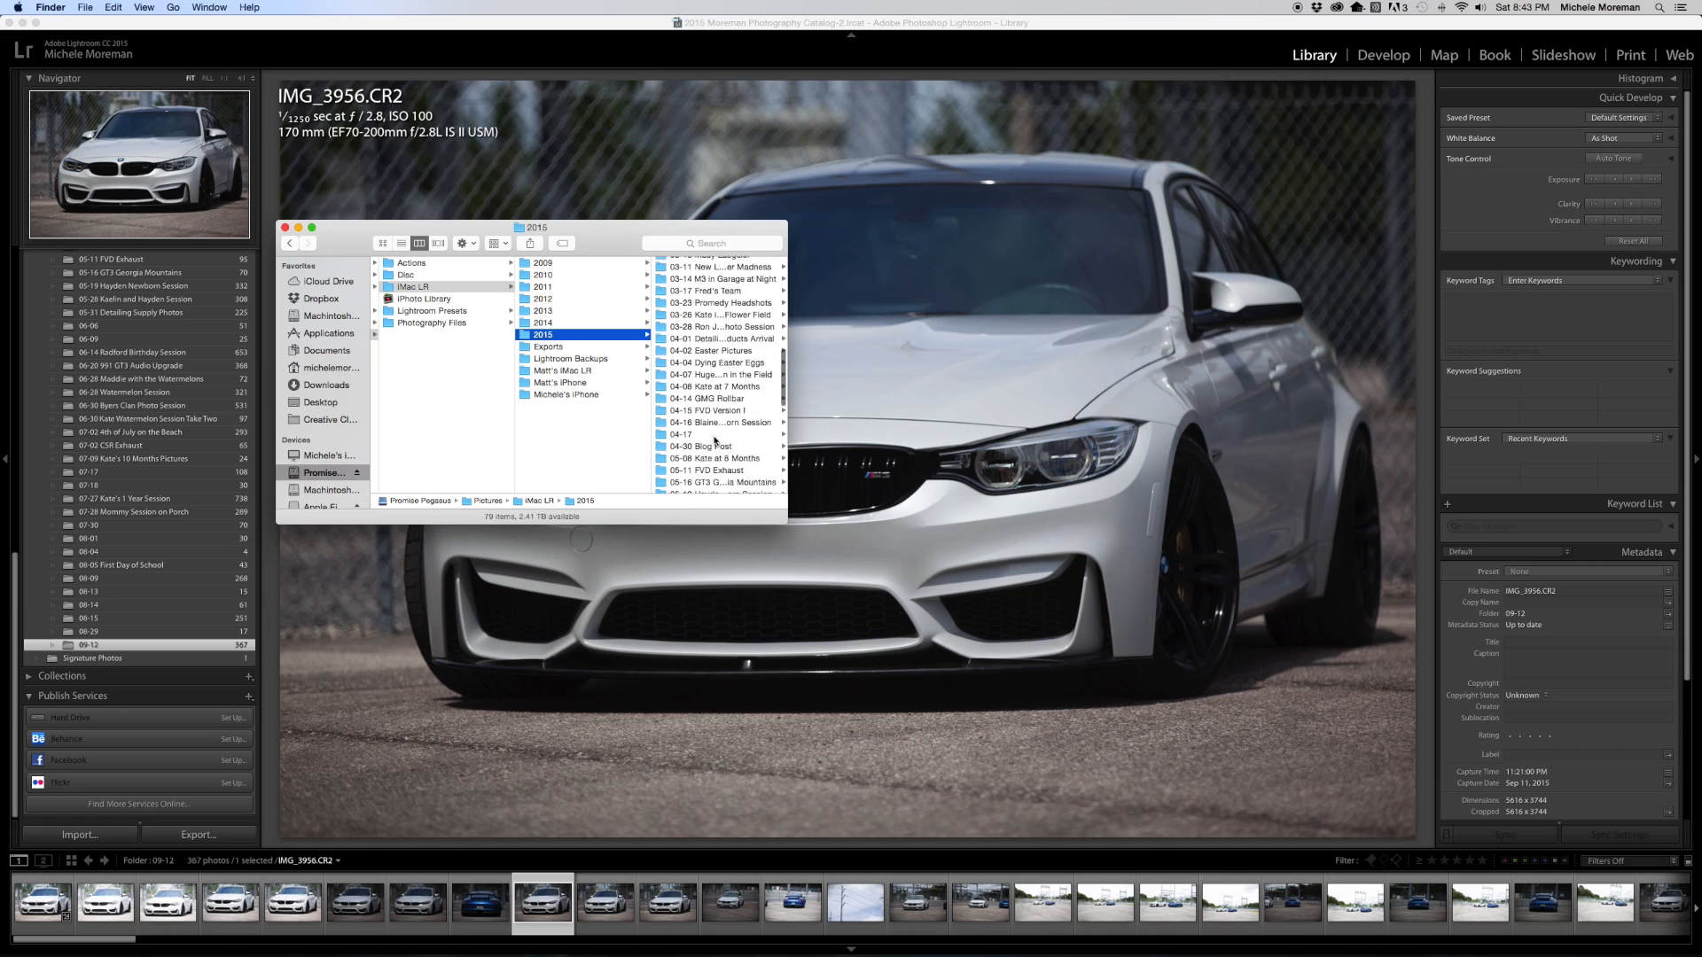
scroll(716, 441, down, 10)
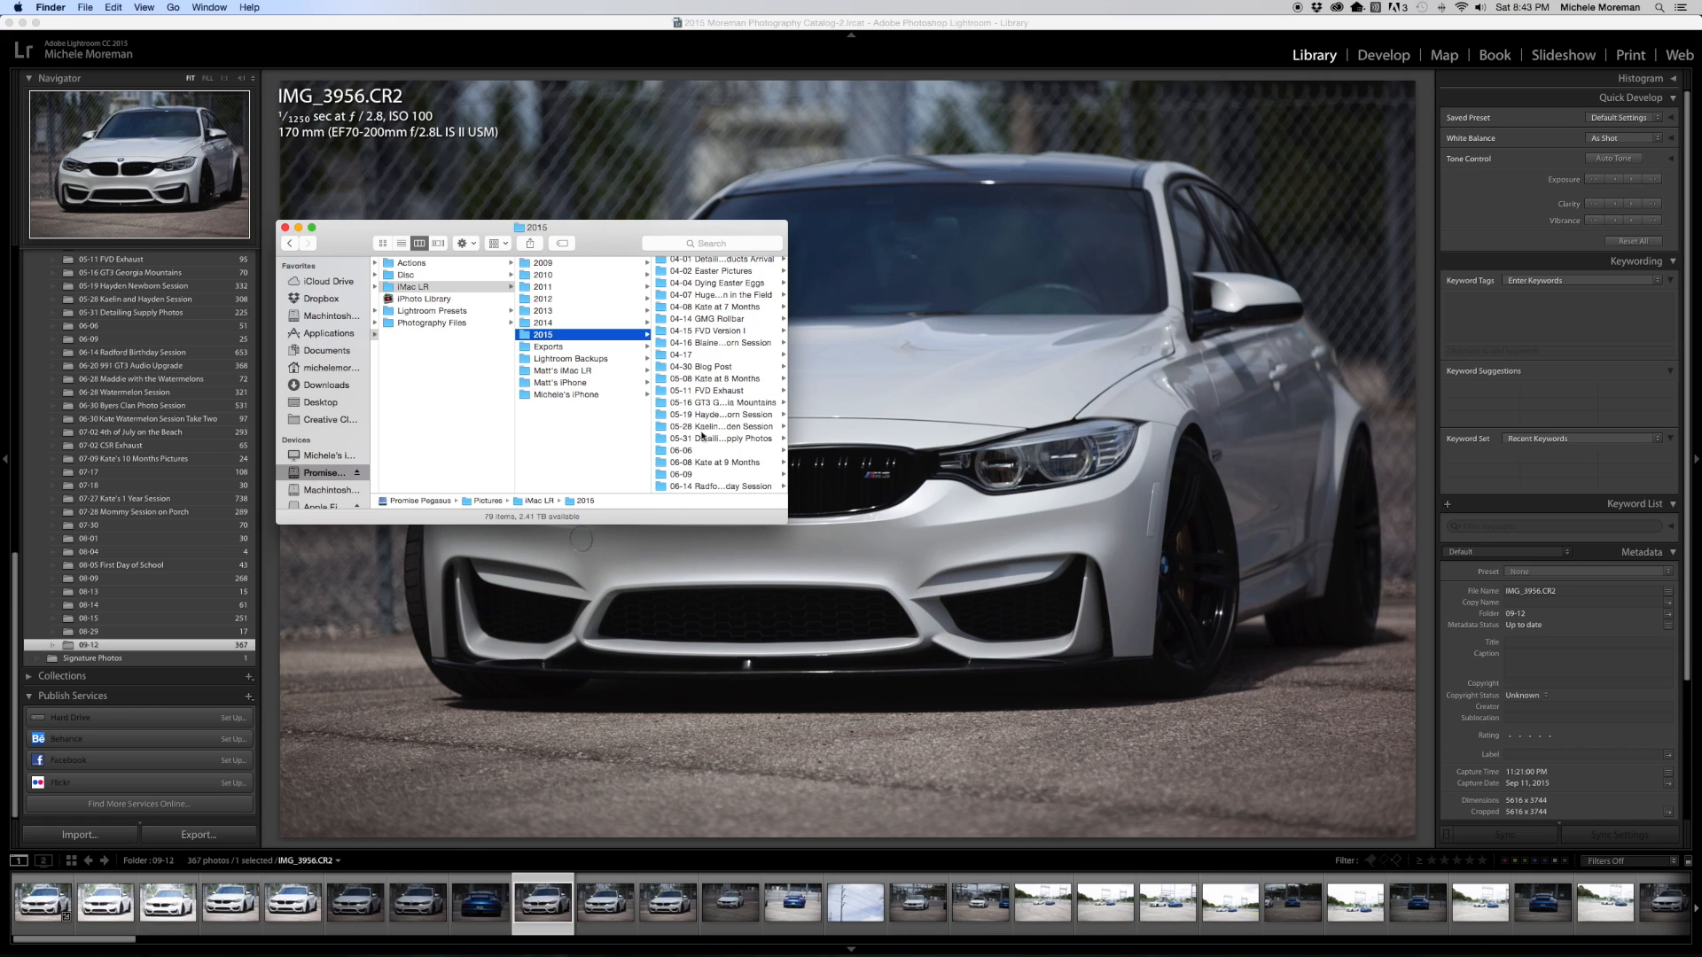
scroll(687, 416, down, 3)
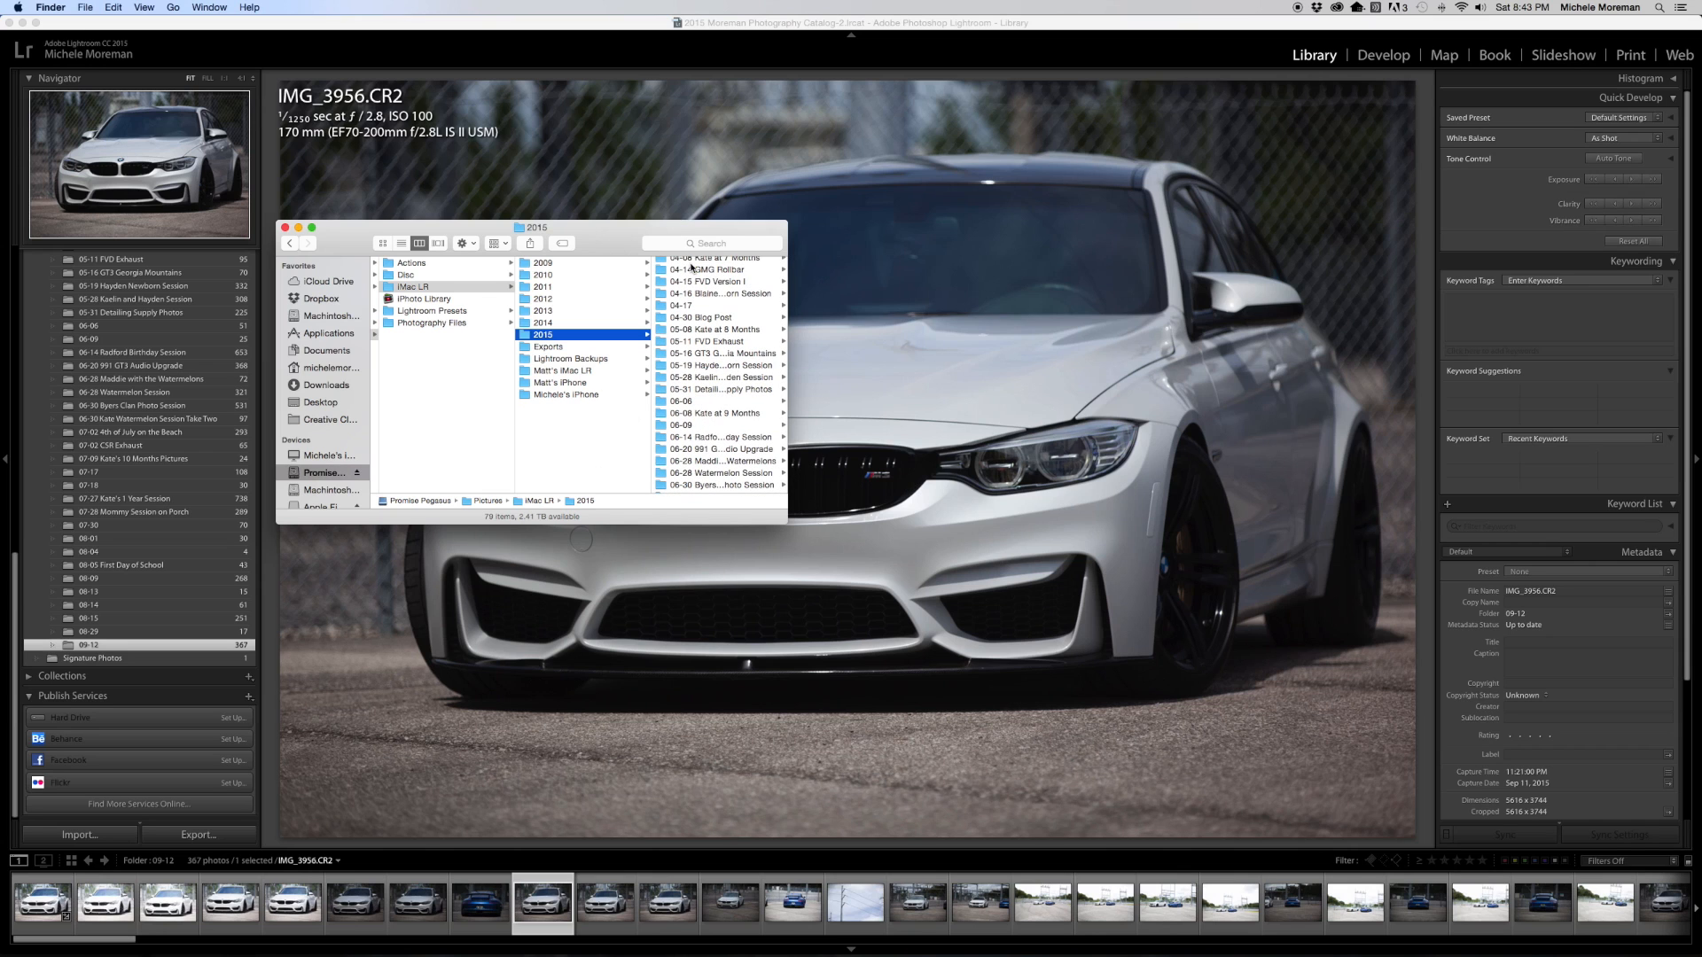
Switch back to Lightroom and return IMG_3956.CR2 to the fitted view
click(577, 652)
click(578, 651)
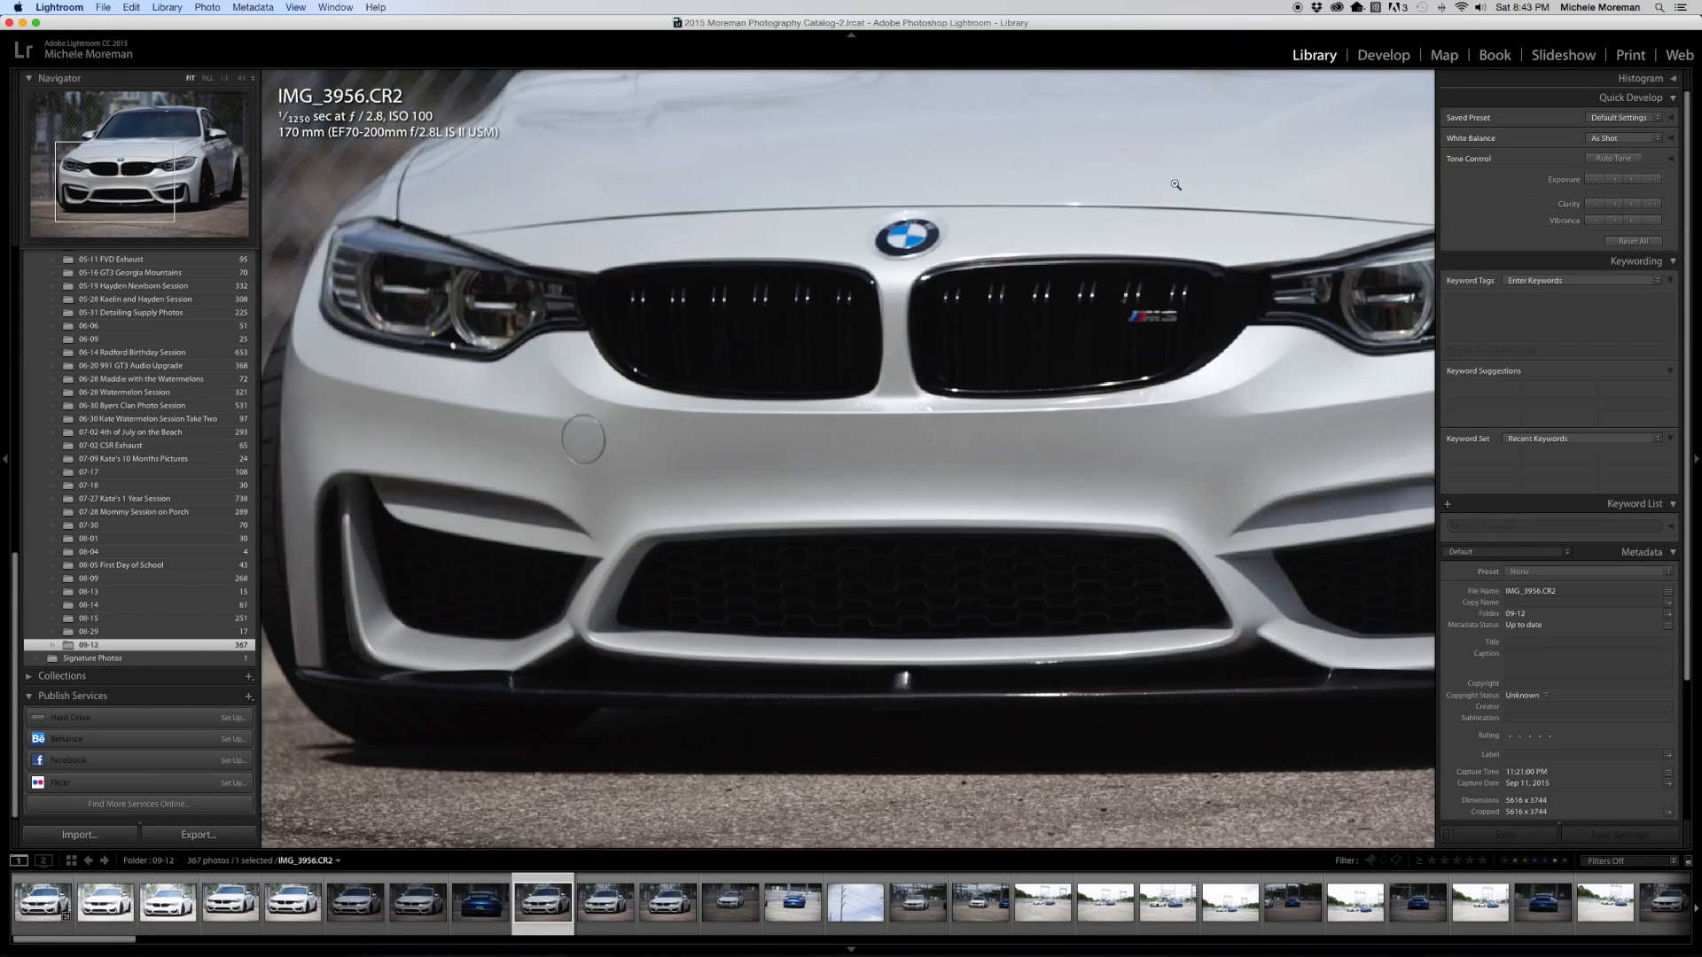
click(1175, 185)
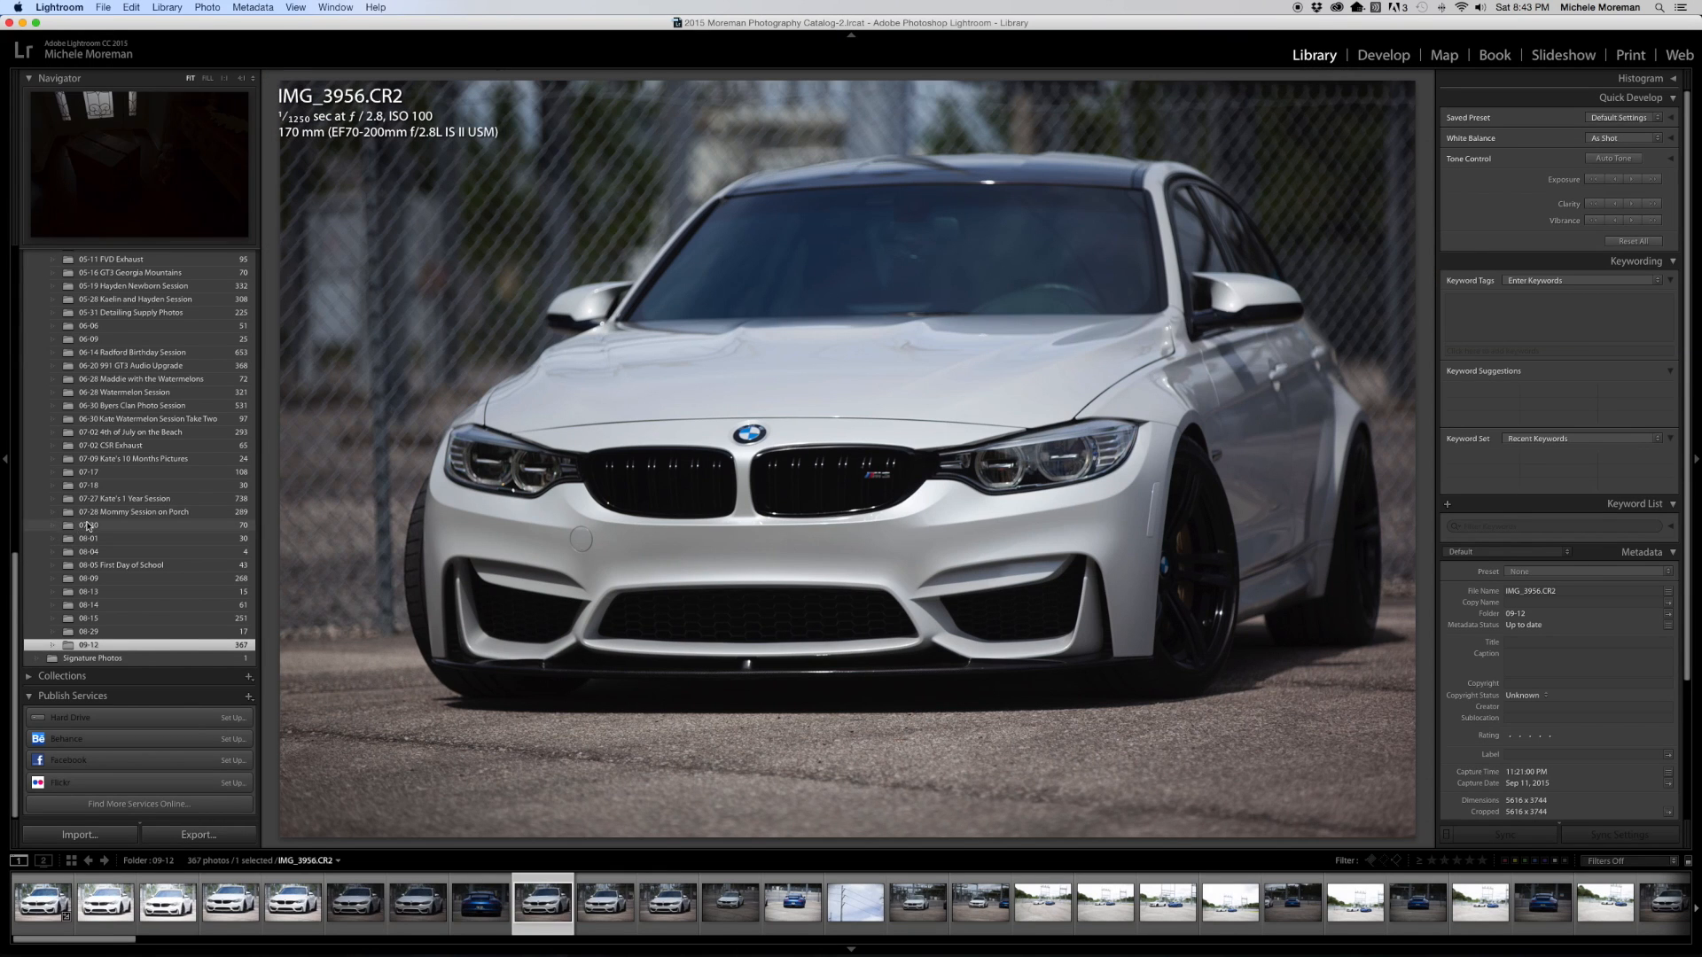
Open the 03-14 M3 in Garage at Night folder and compare its photos, finishing with 0U9A8871.CR2
scroll(87, 526, up, 10)
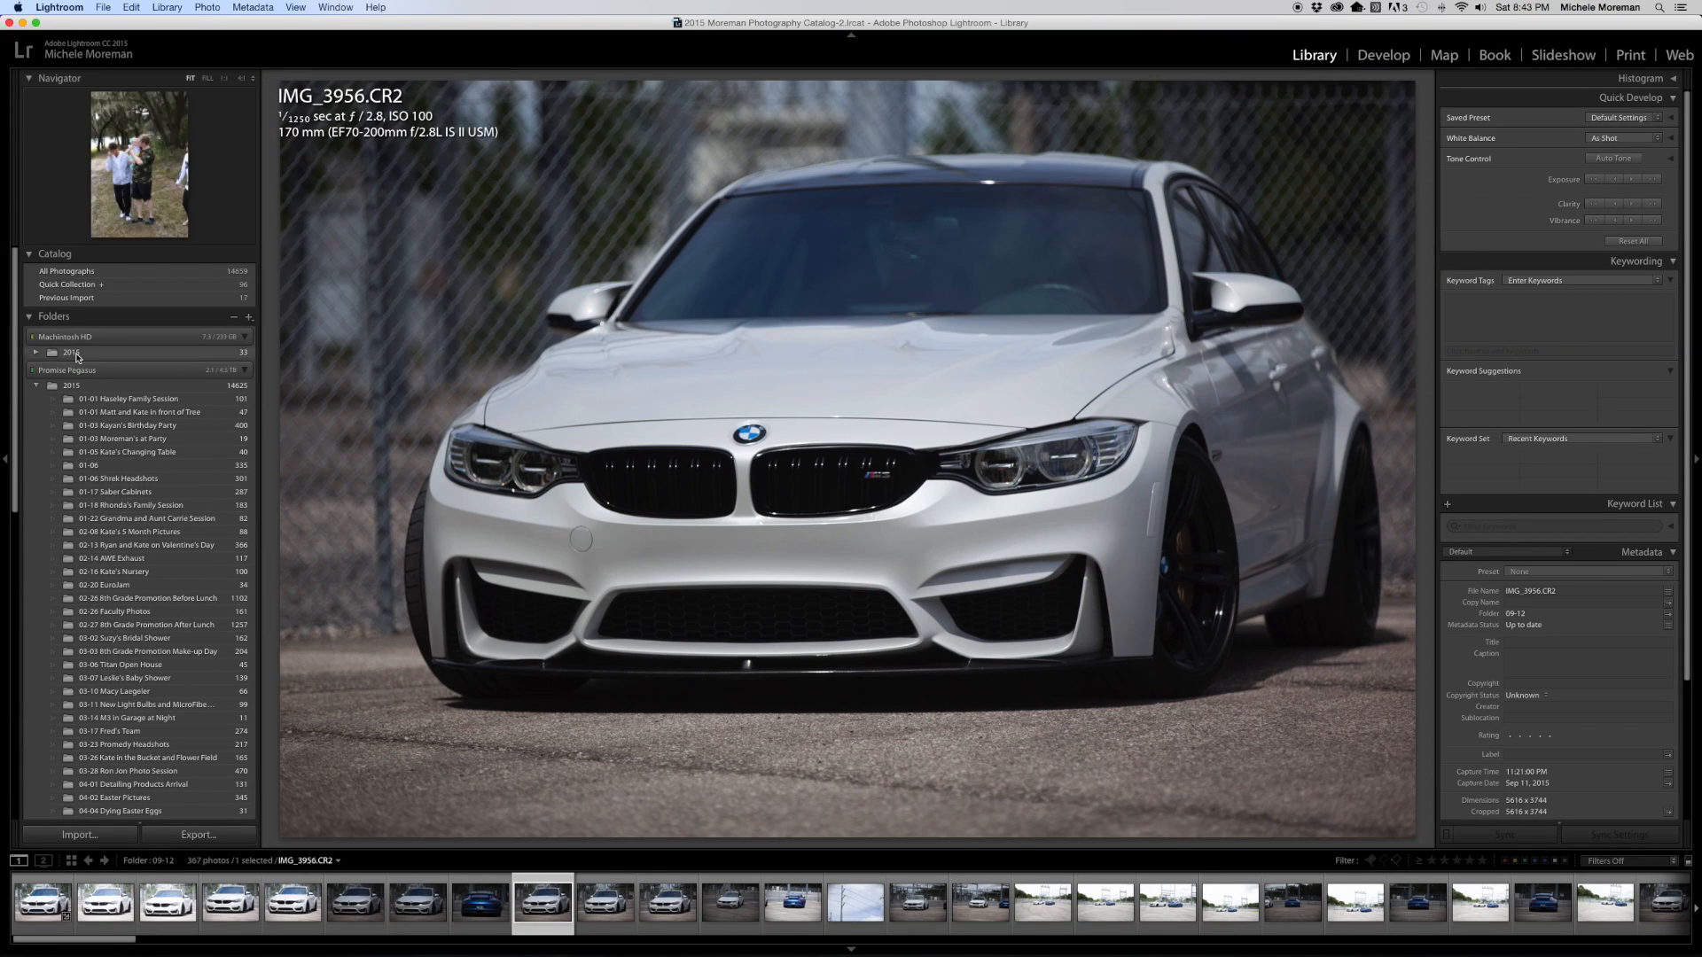
scroll(115, 508, up, 2)
scroll(115, 508, down, 2)
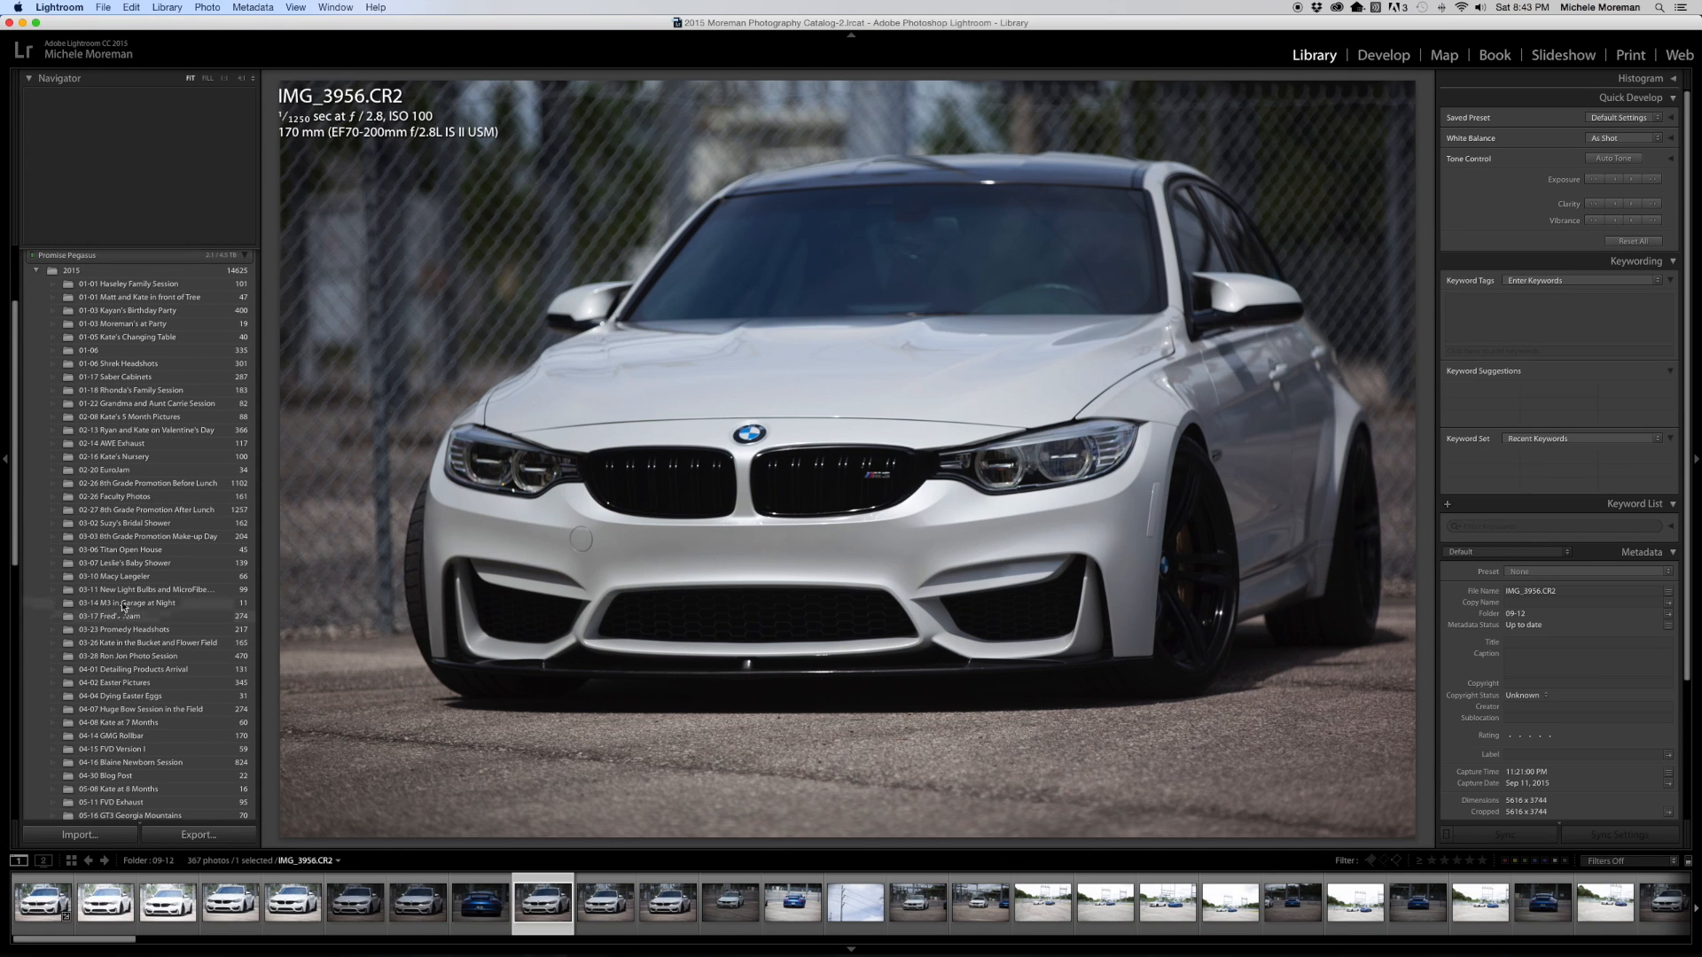
click(123, 603)
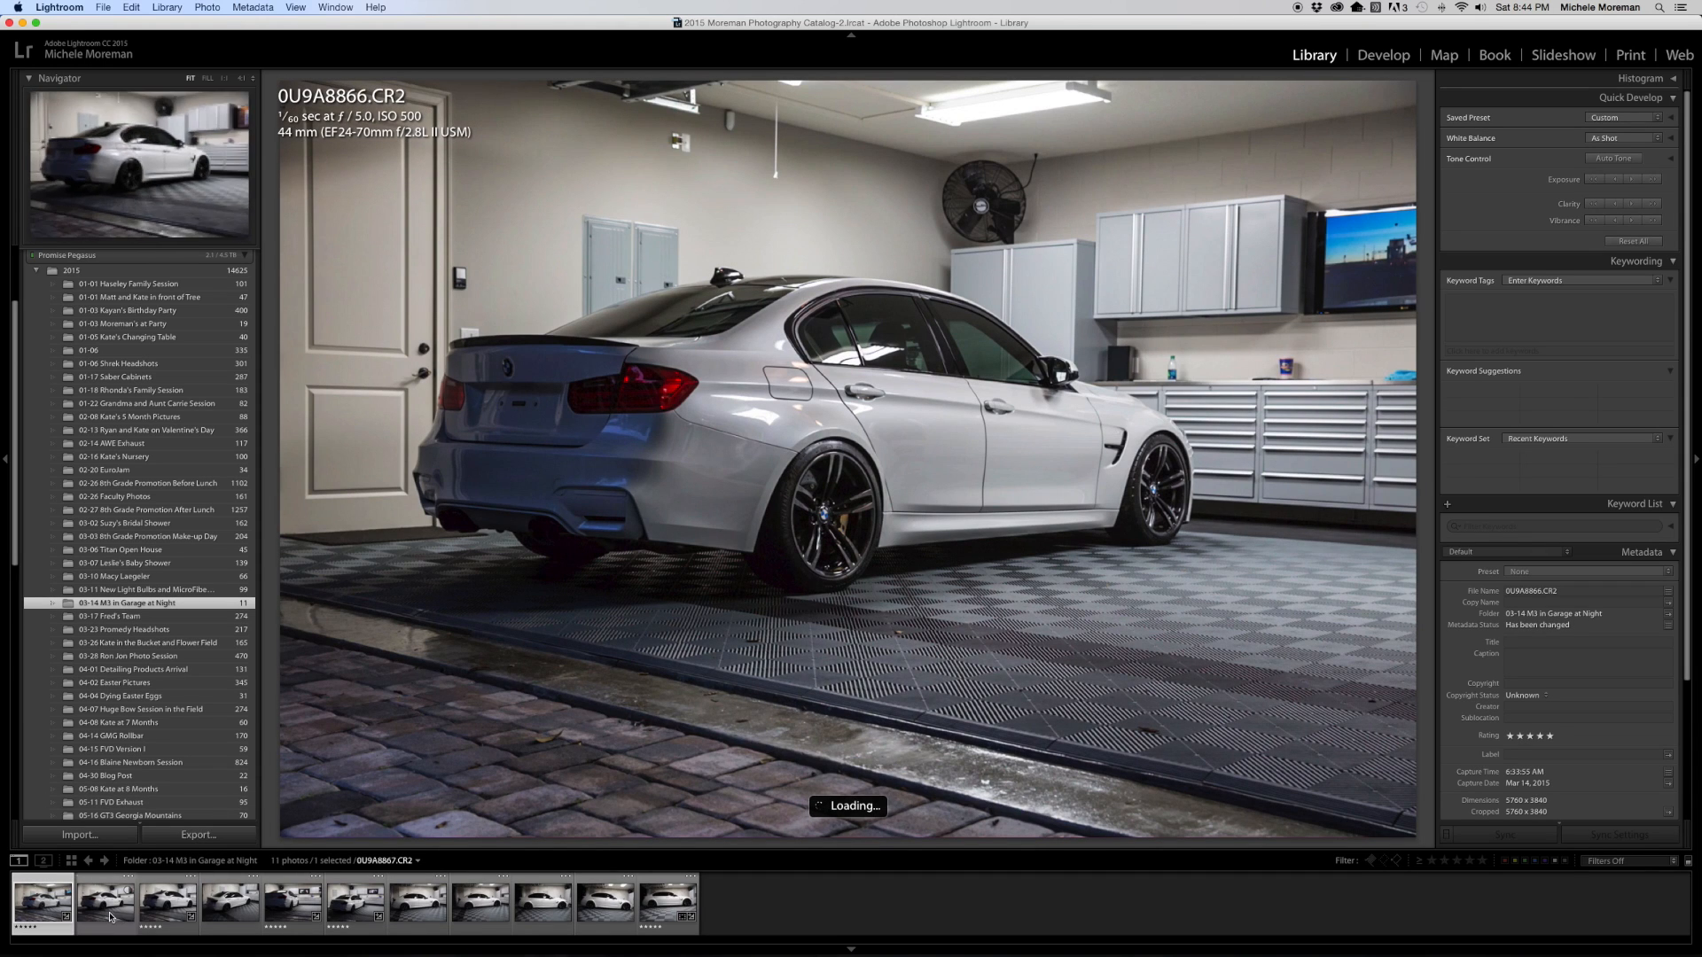
click(287, 910)
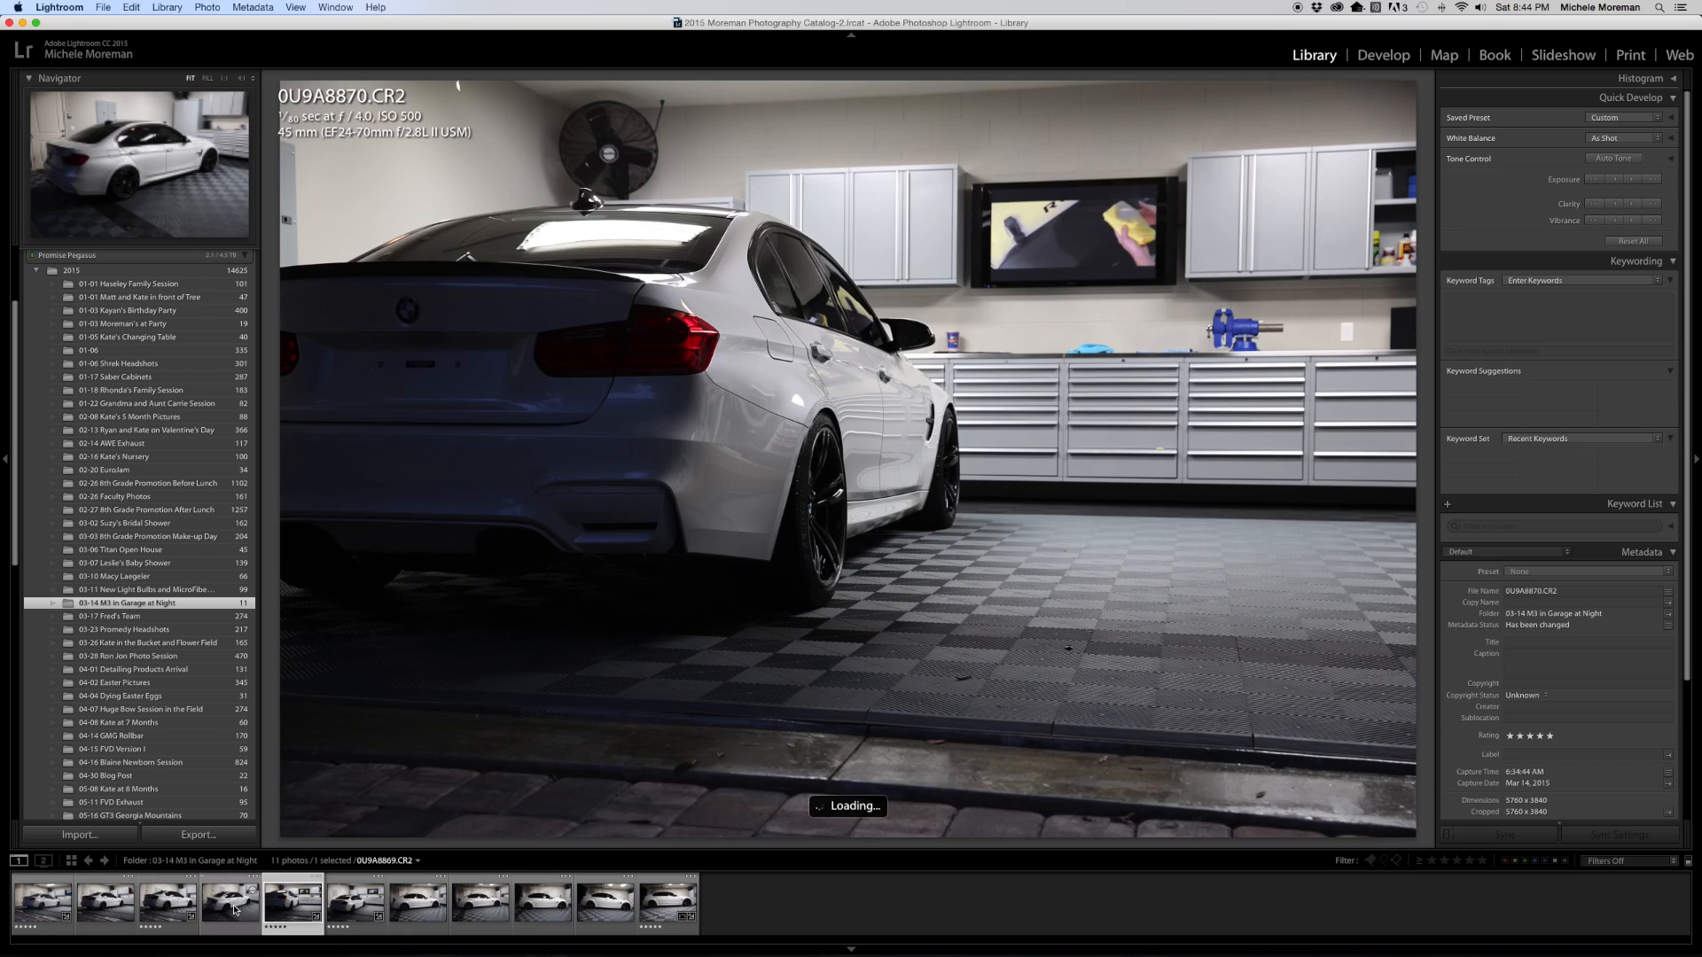
click(236, 910)
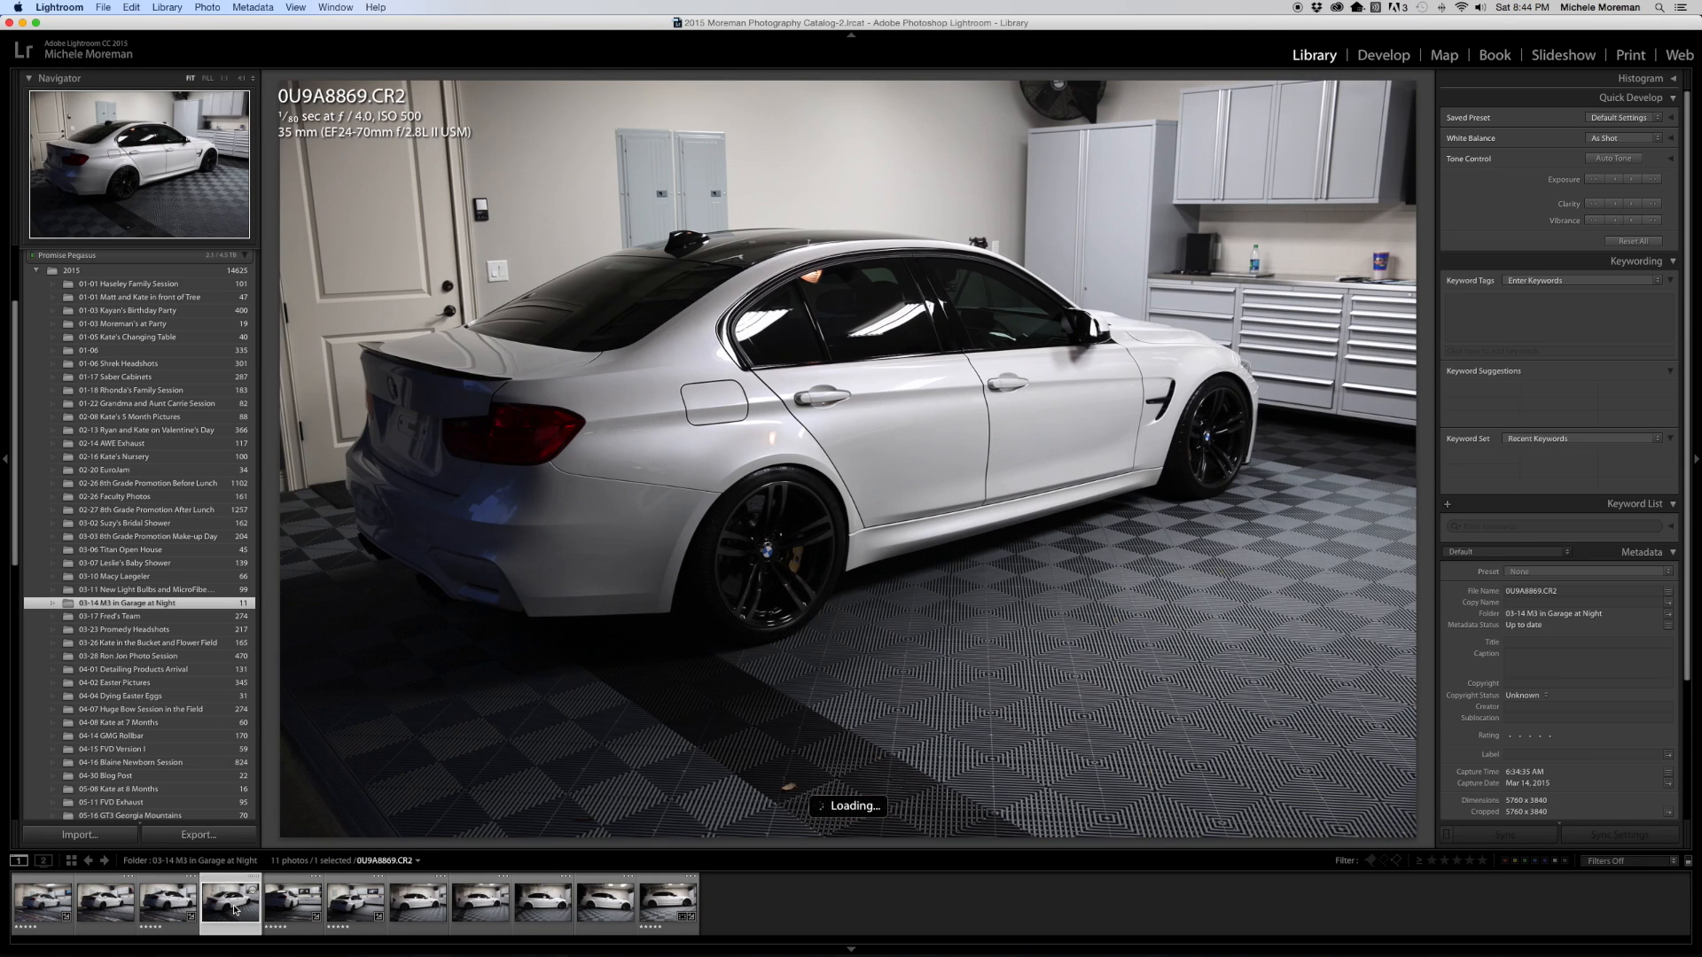
click(287, 910)
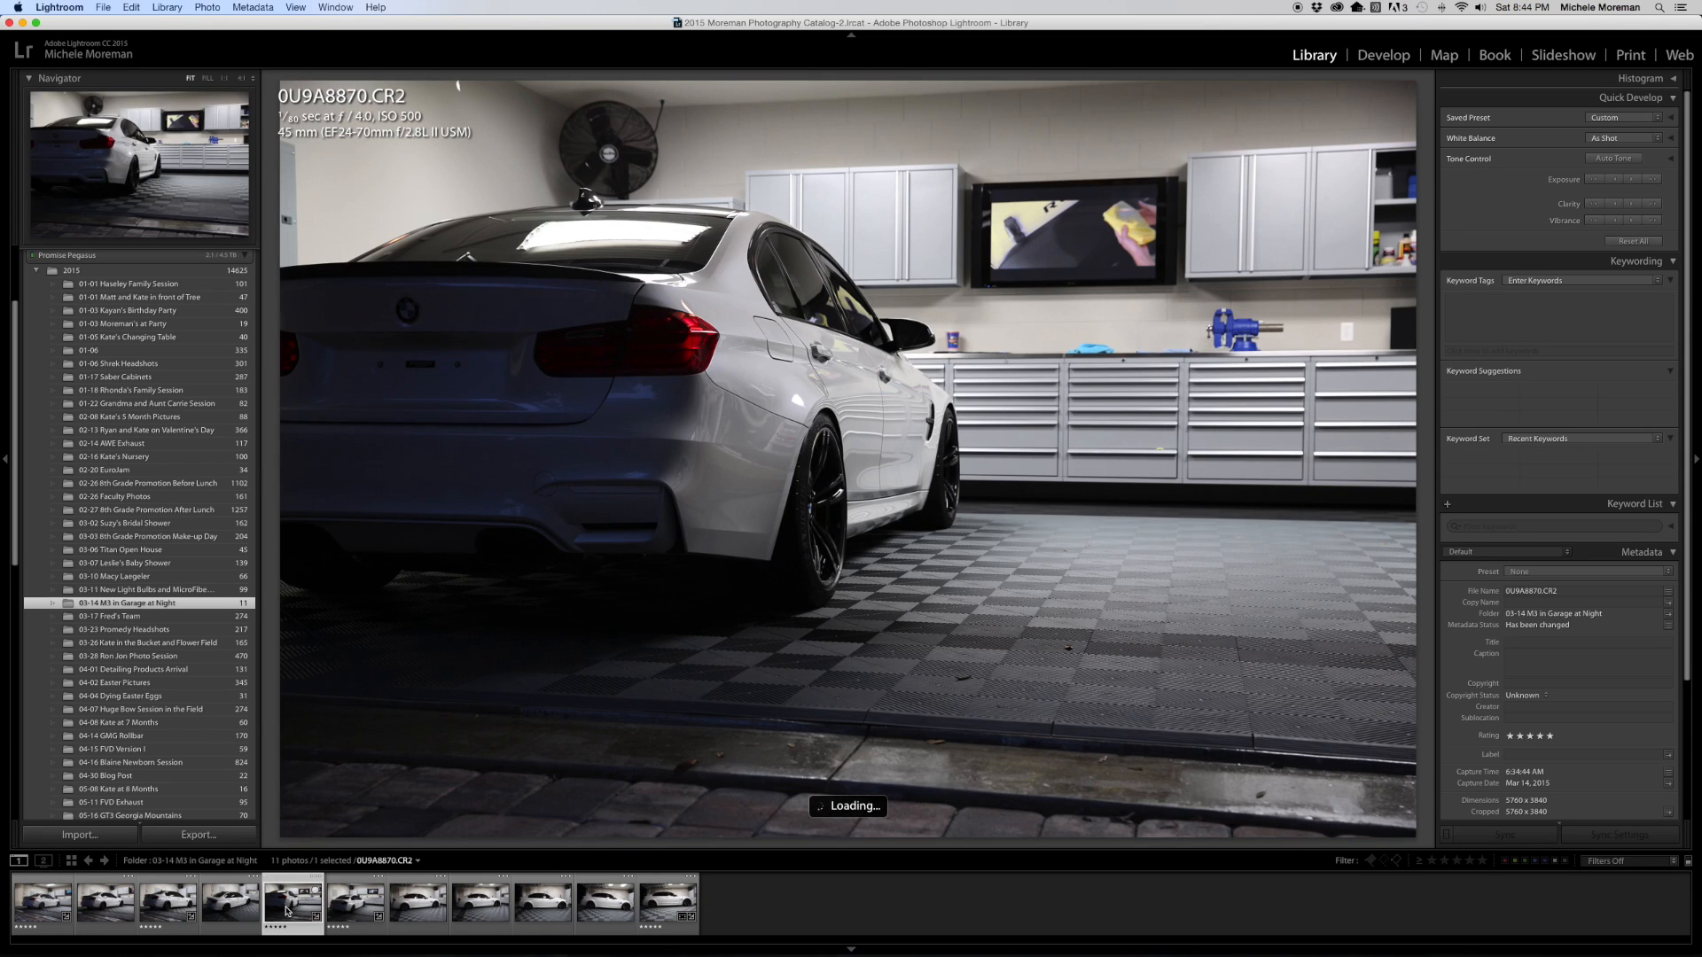
click(358, 911)
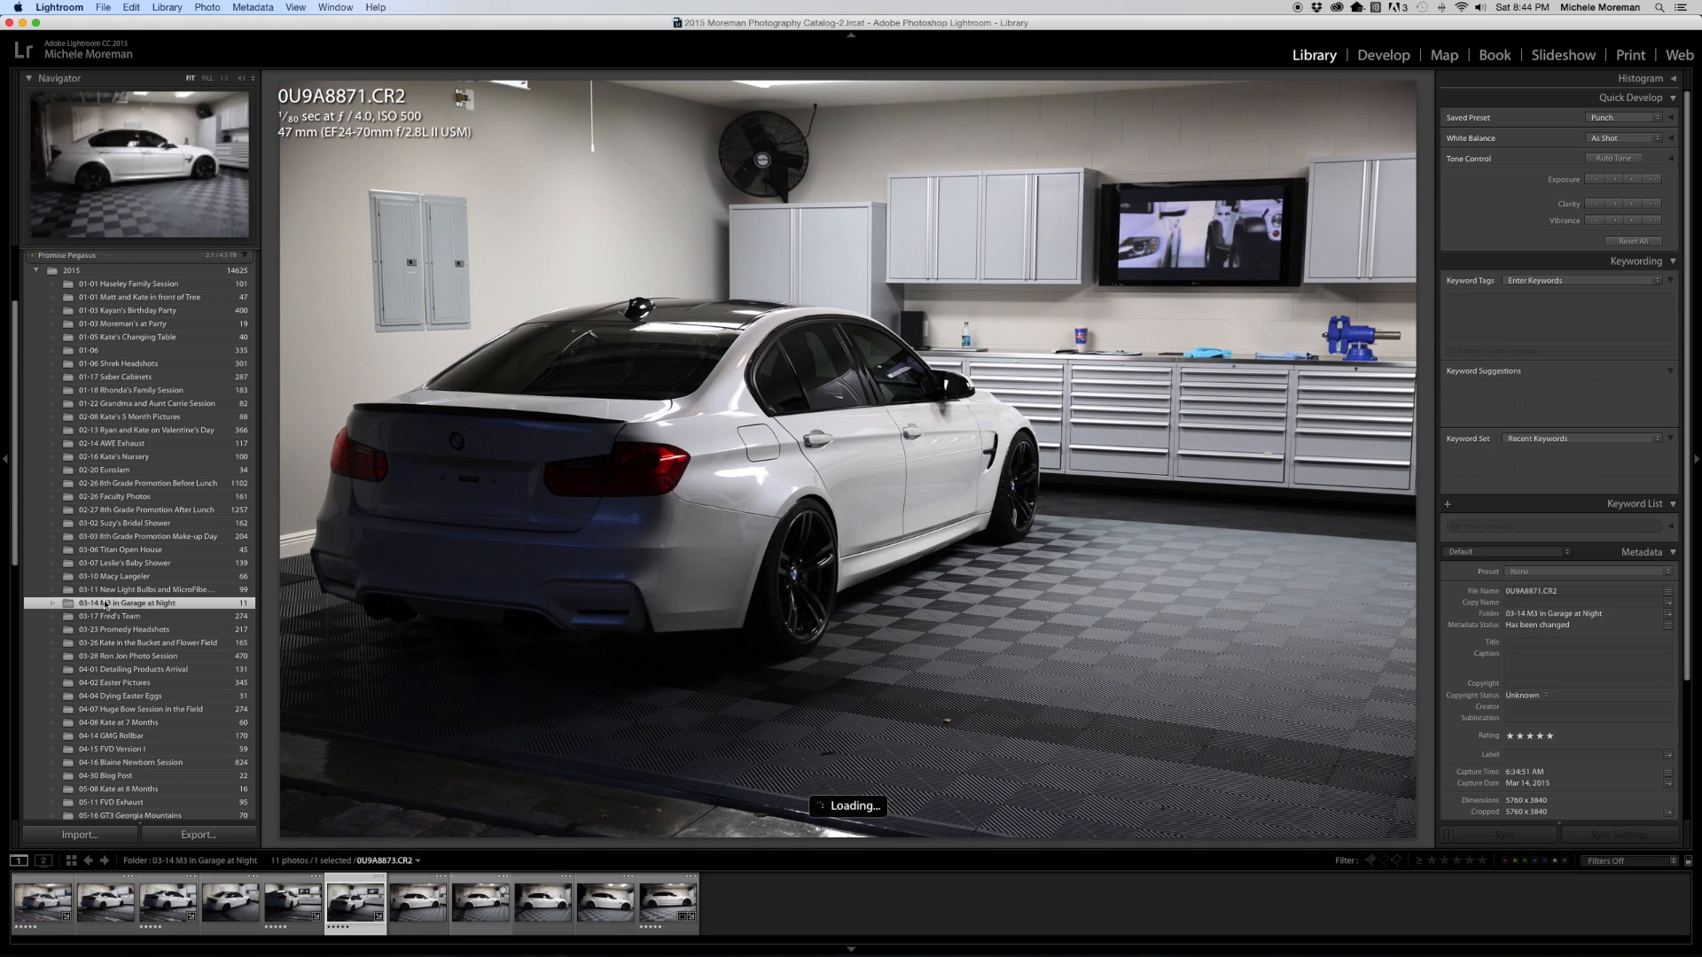
View the Signature Photos folder and return to the 09-12 folder
scroll(161, 672, down, 3)
scroll(161, 673, down, 10)
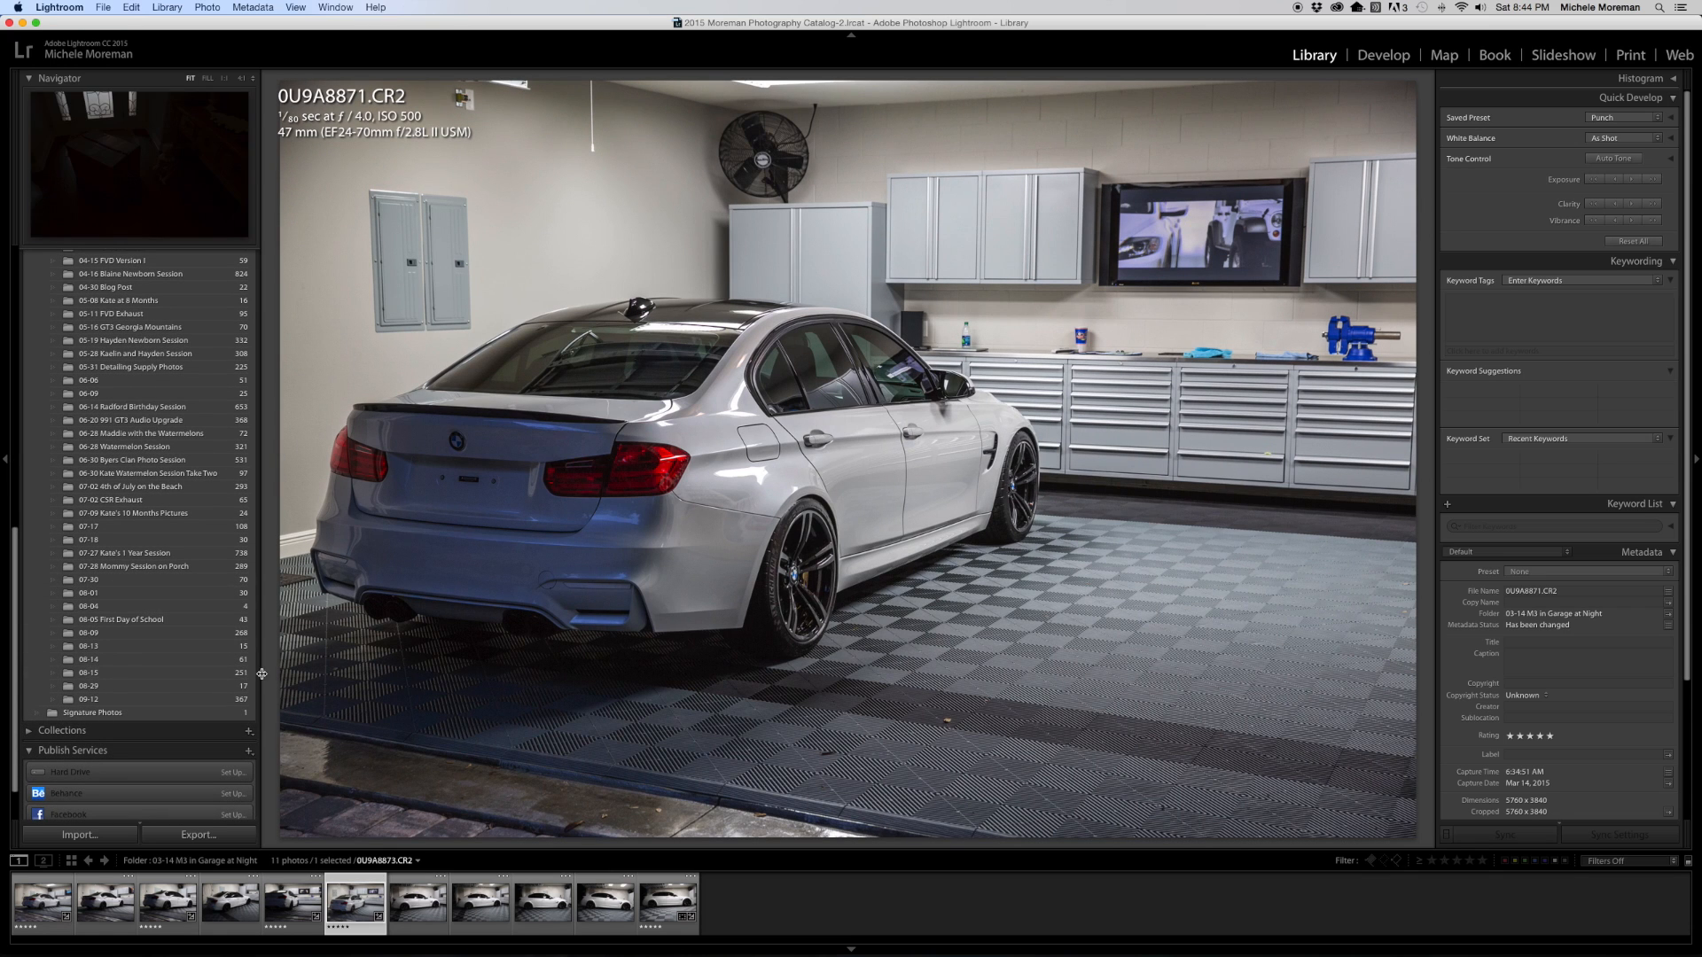
click(100, 712)
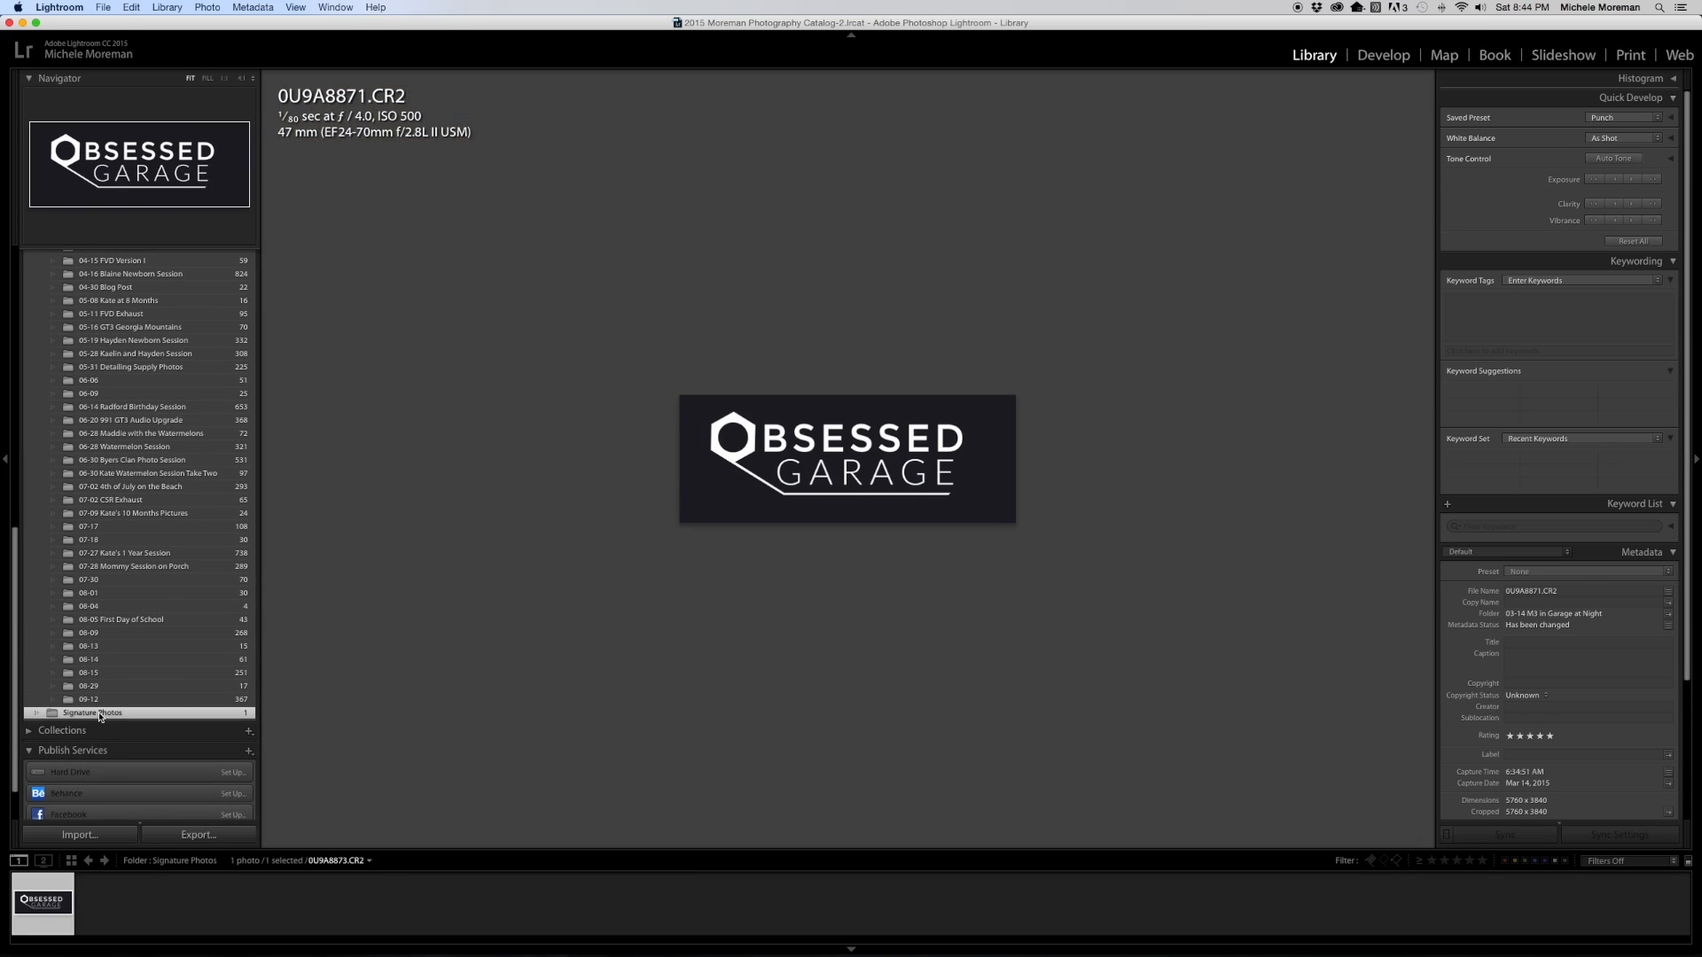
click(88, 699)
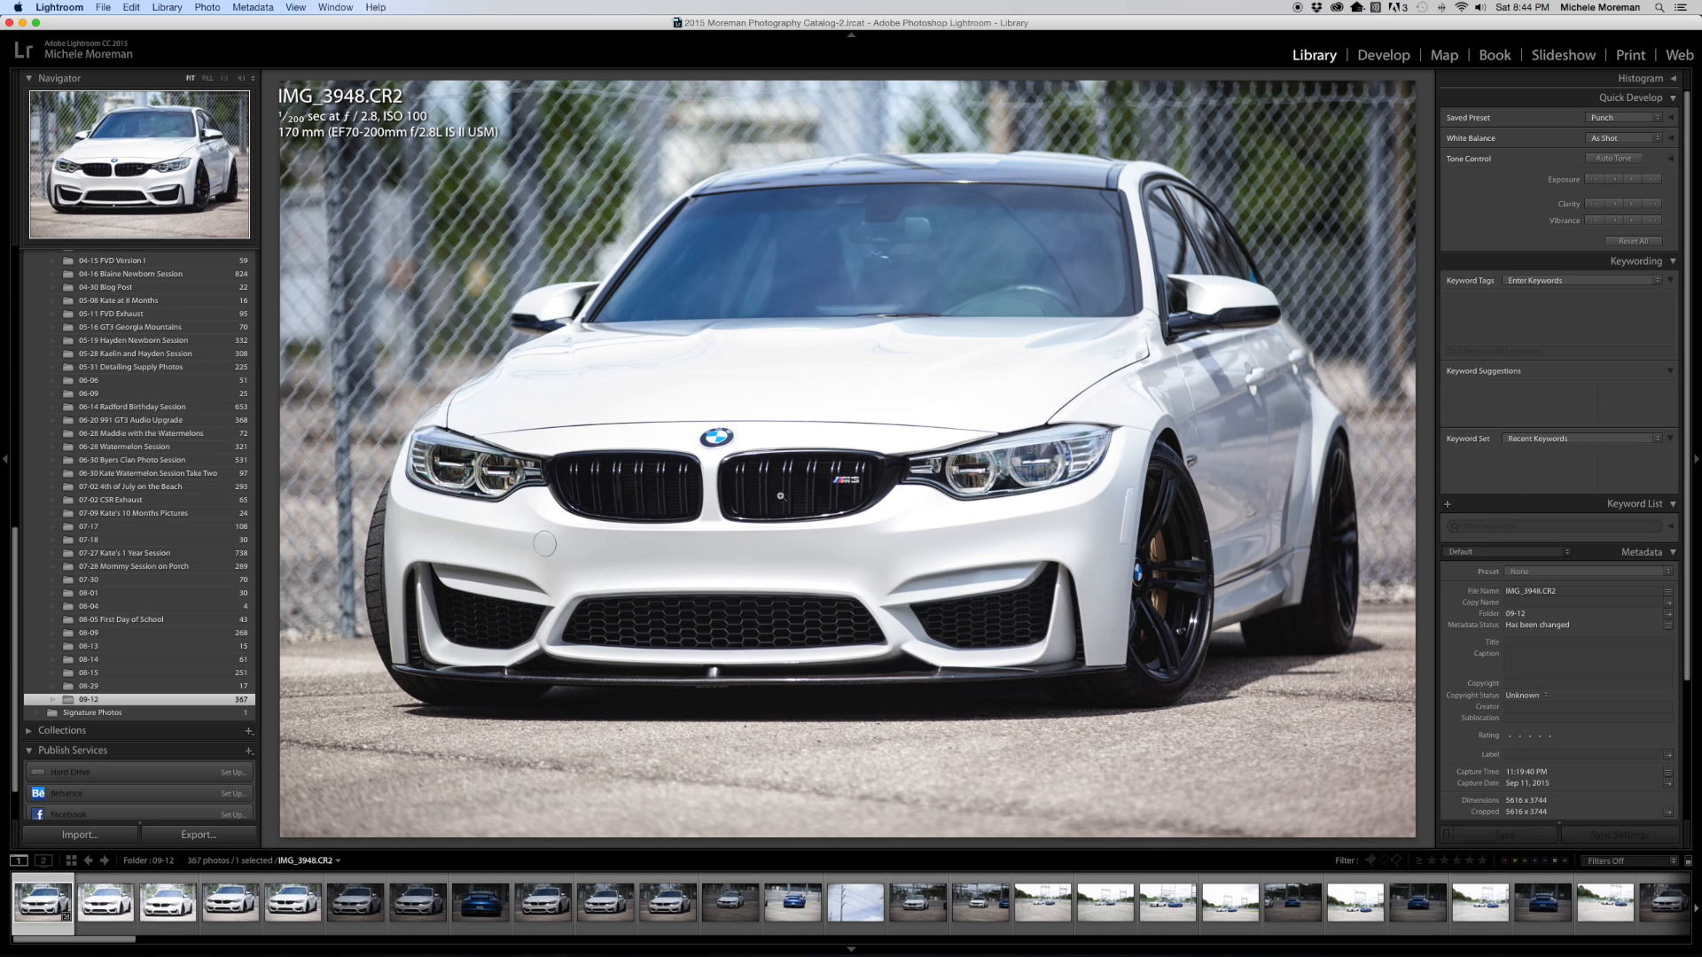
Open IMG_3956.CR2 in the Develop module and show the beginning of the presets list
click(1379, 59)
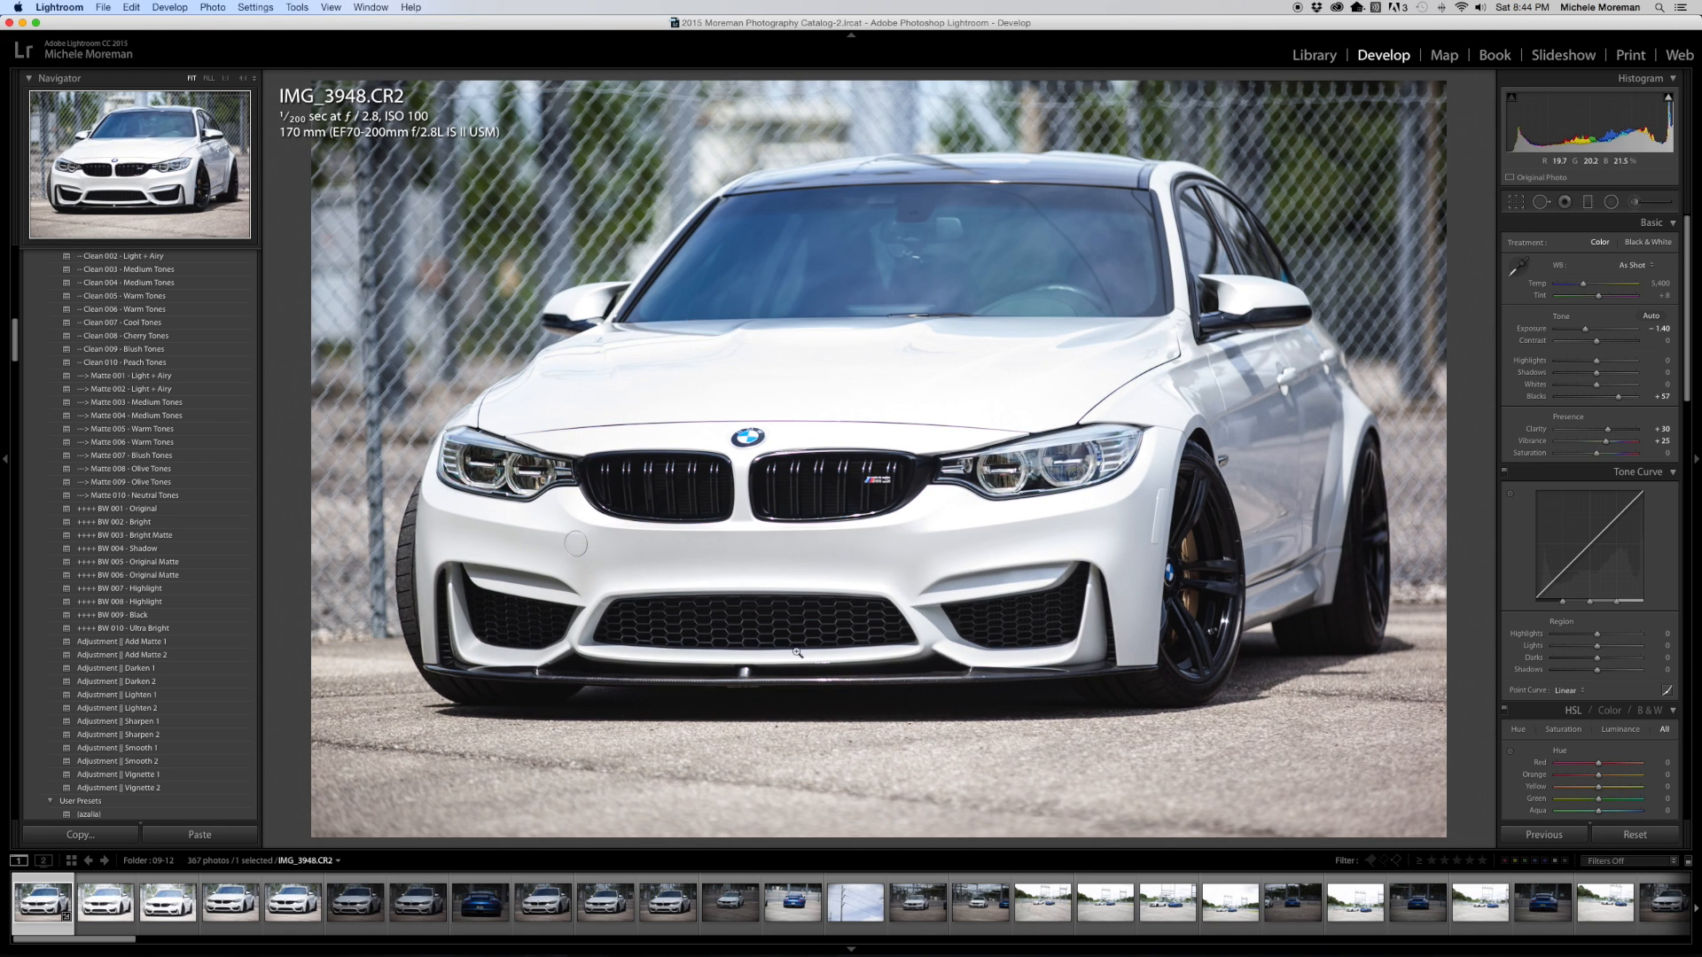
click(534, 911)
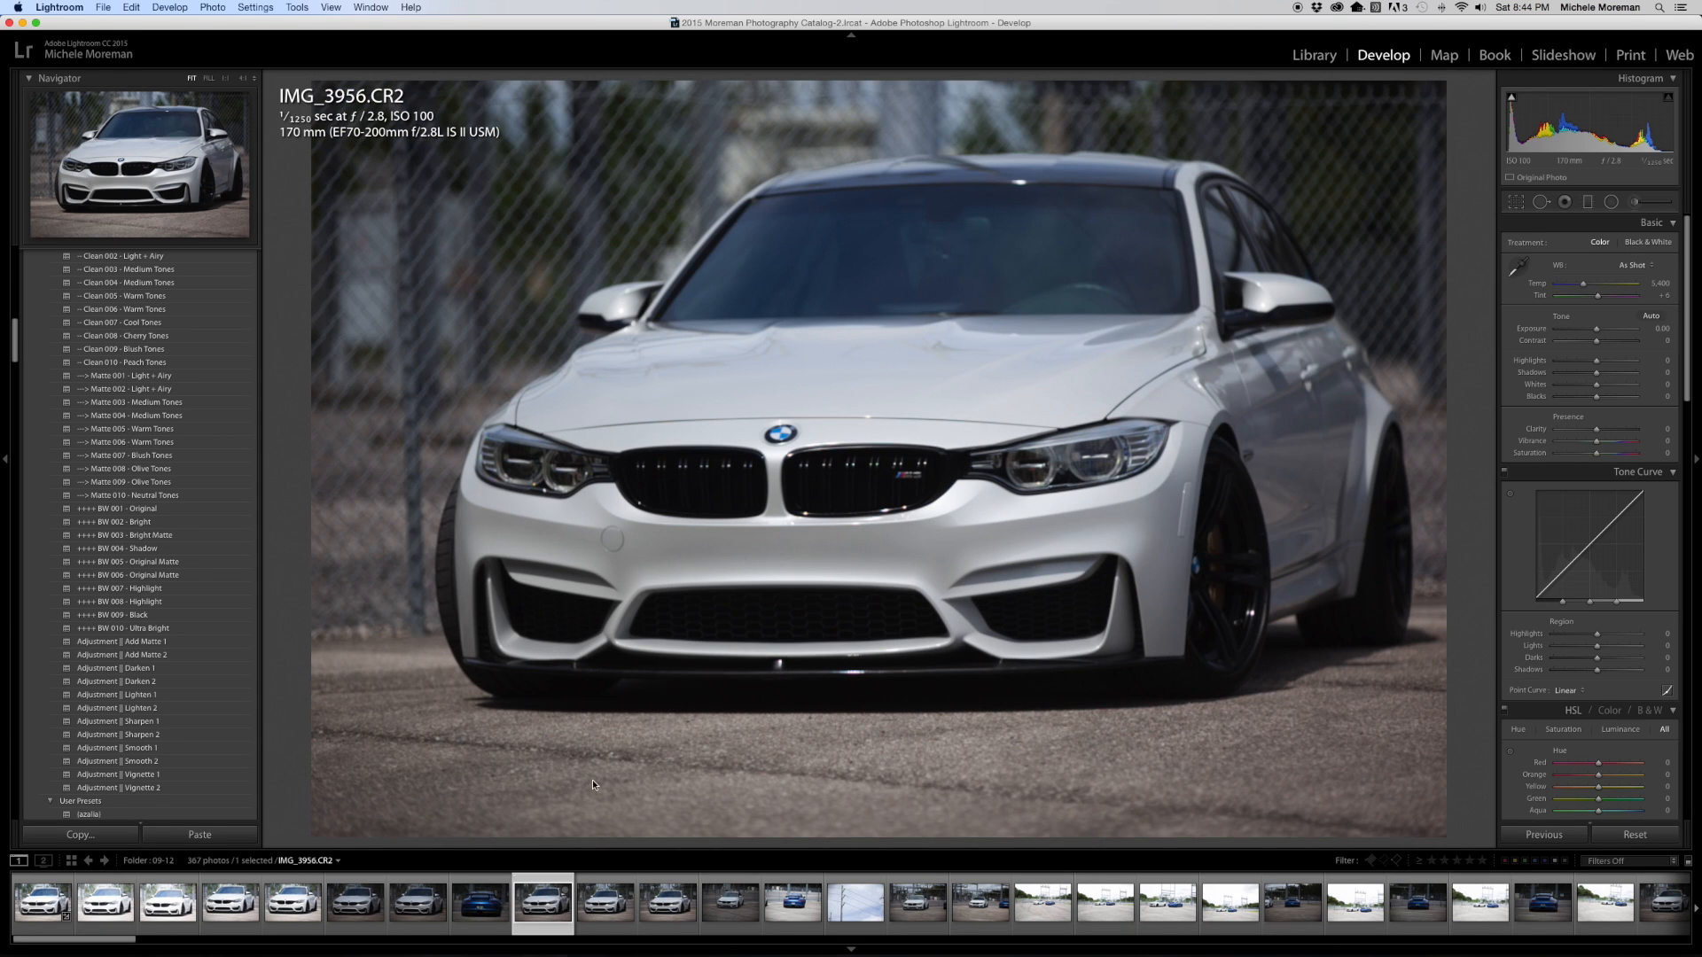
scroll(188, 516, up, 15)
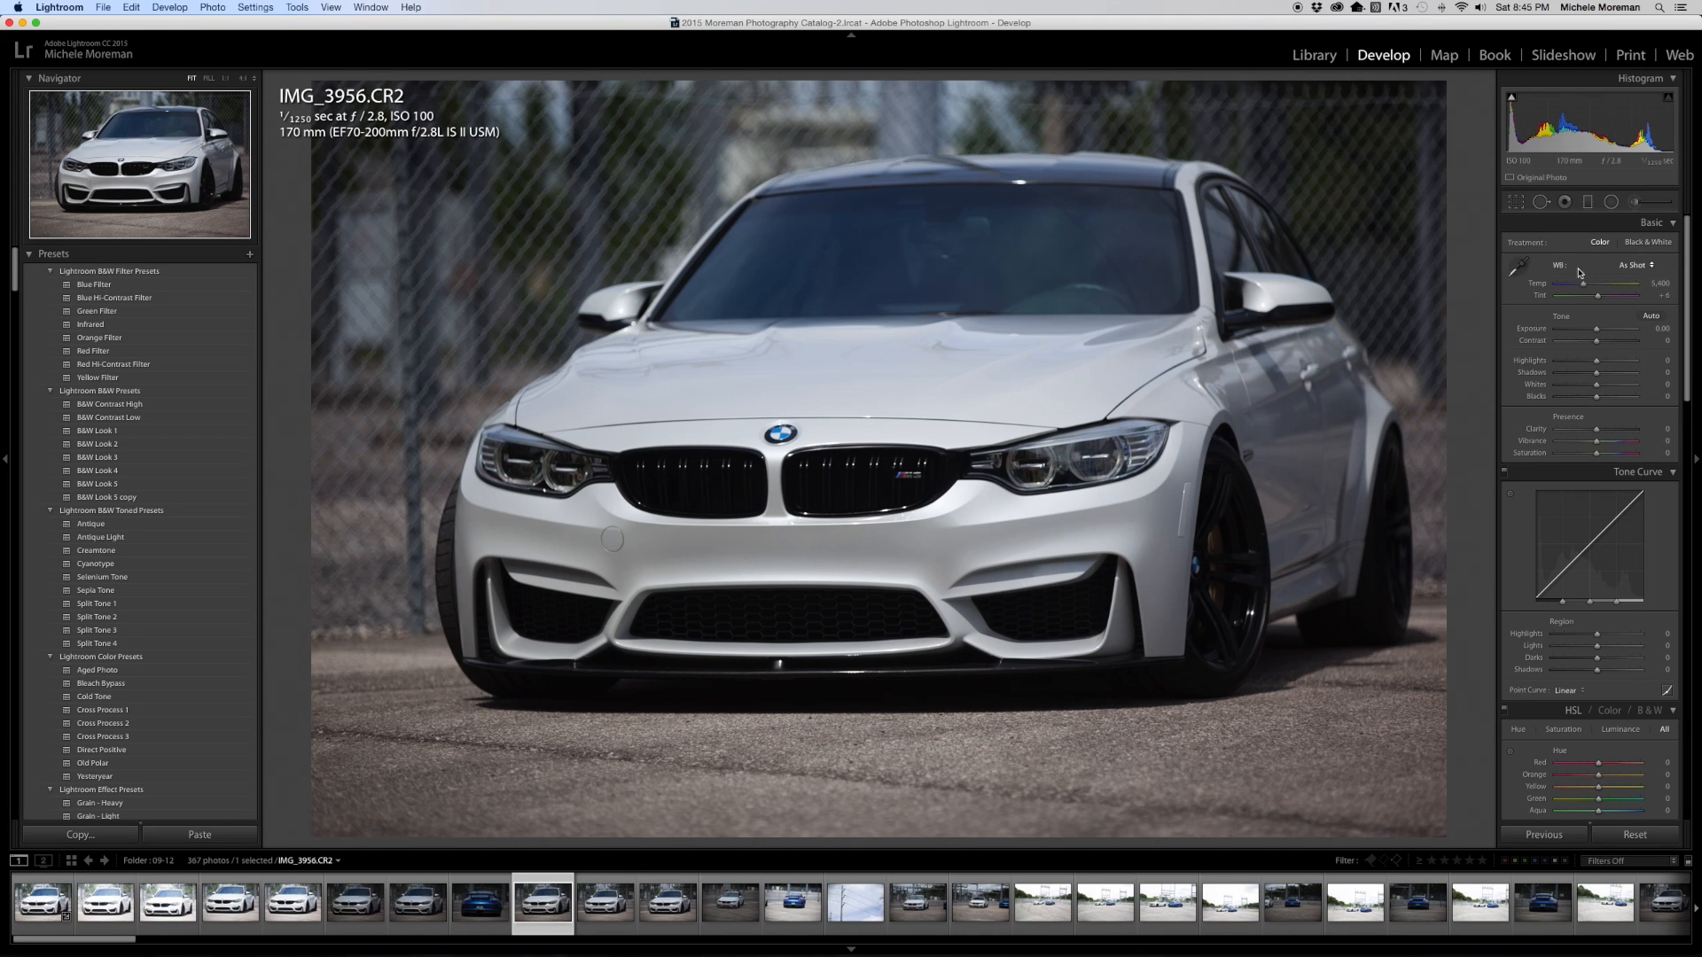
Open the Crop Overlay tool on the car photo and close it without cropping
click(1515, 202)
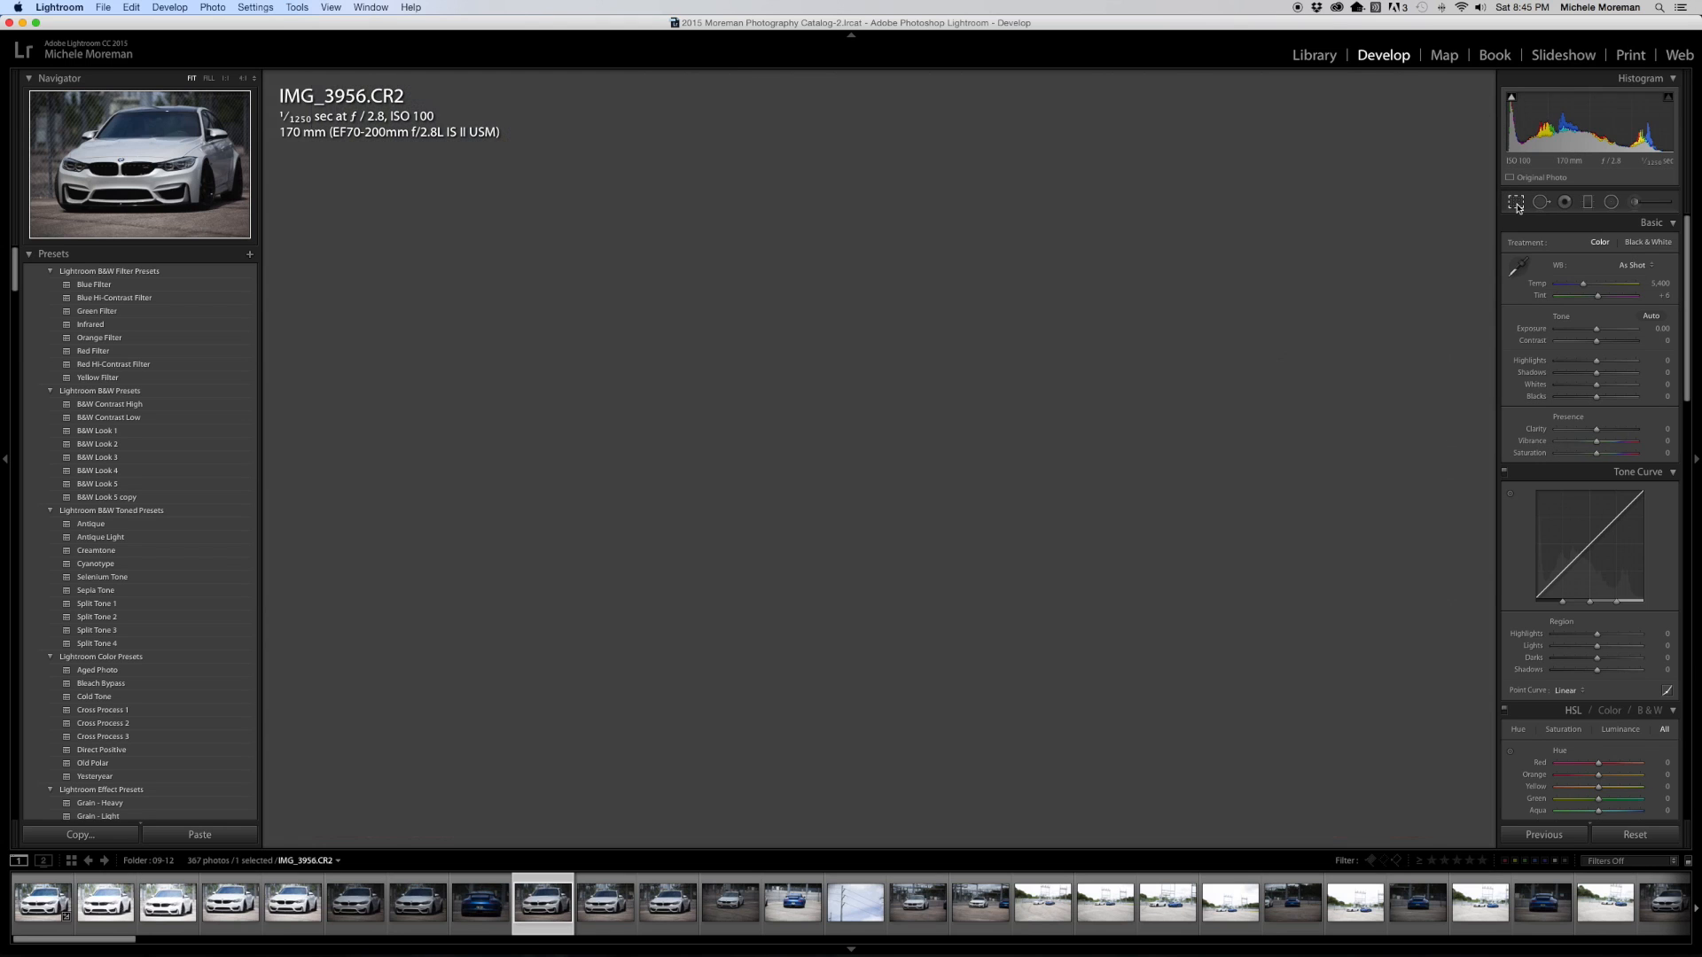
click(1516, 203)
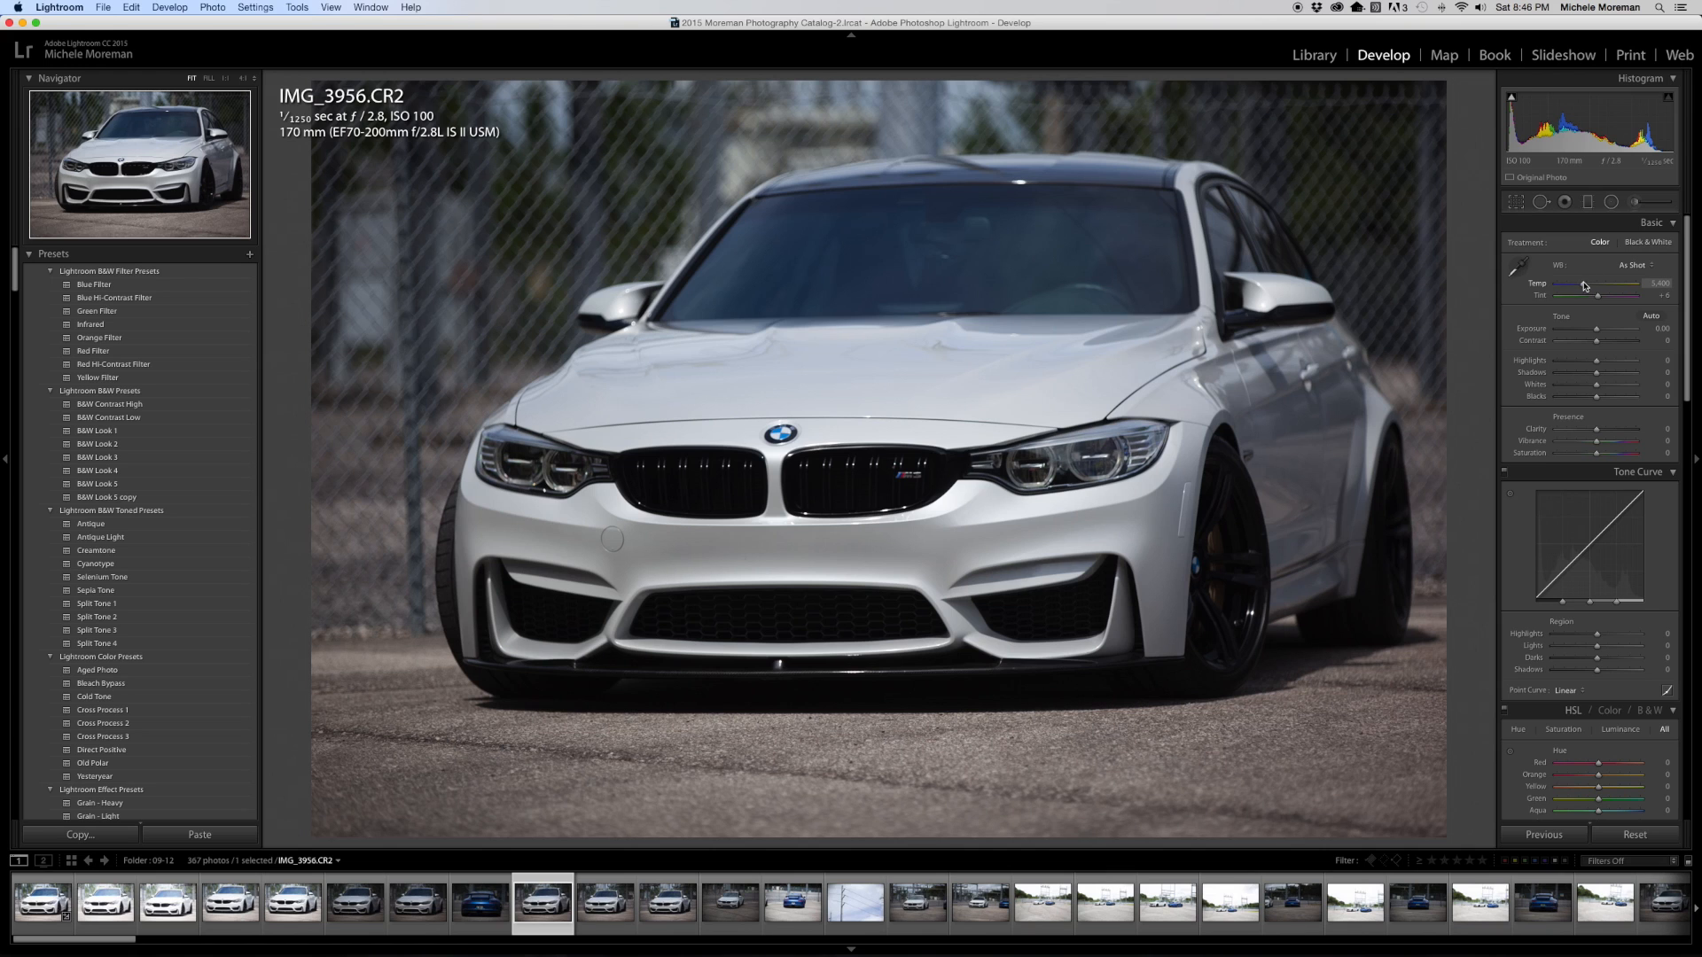
Try a cooler temperature of 5,059 and a different tint, and reset both to their defaults
mouse_move(1584, 286)
mouse_down()
mouse_move(1562, 286)
mouse_move(1579, 286)
mouse_up()
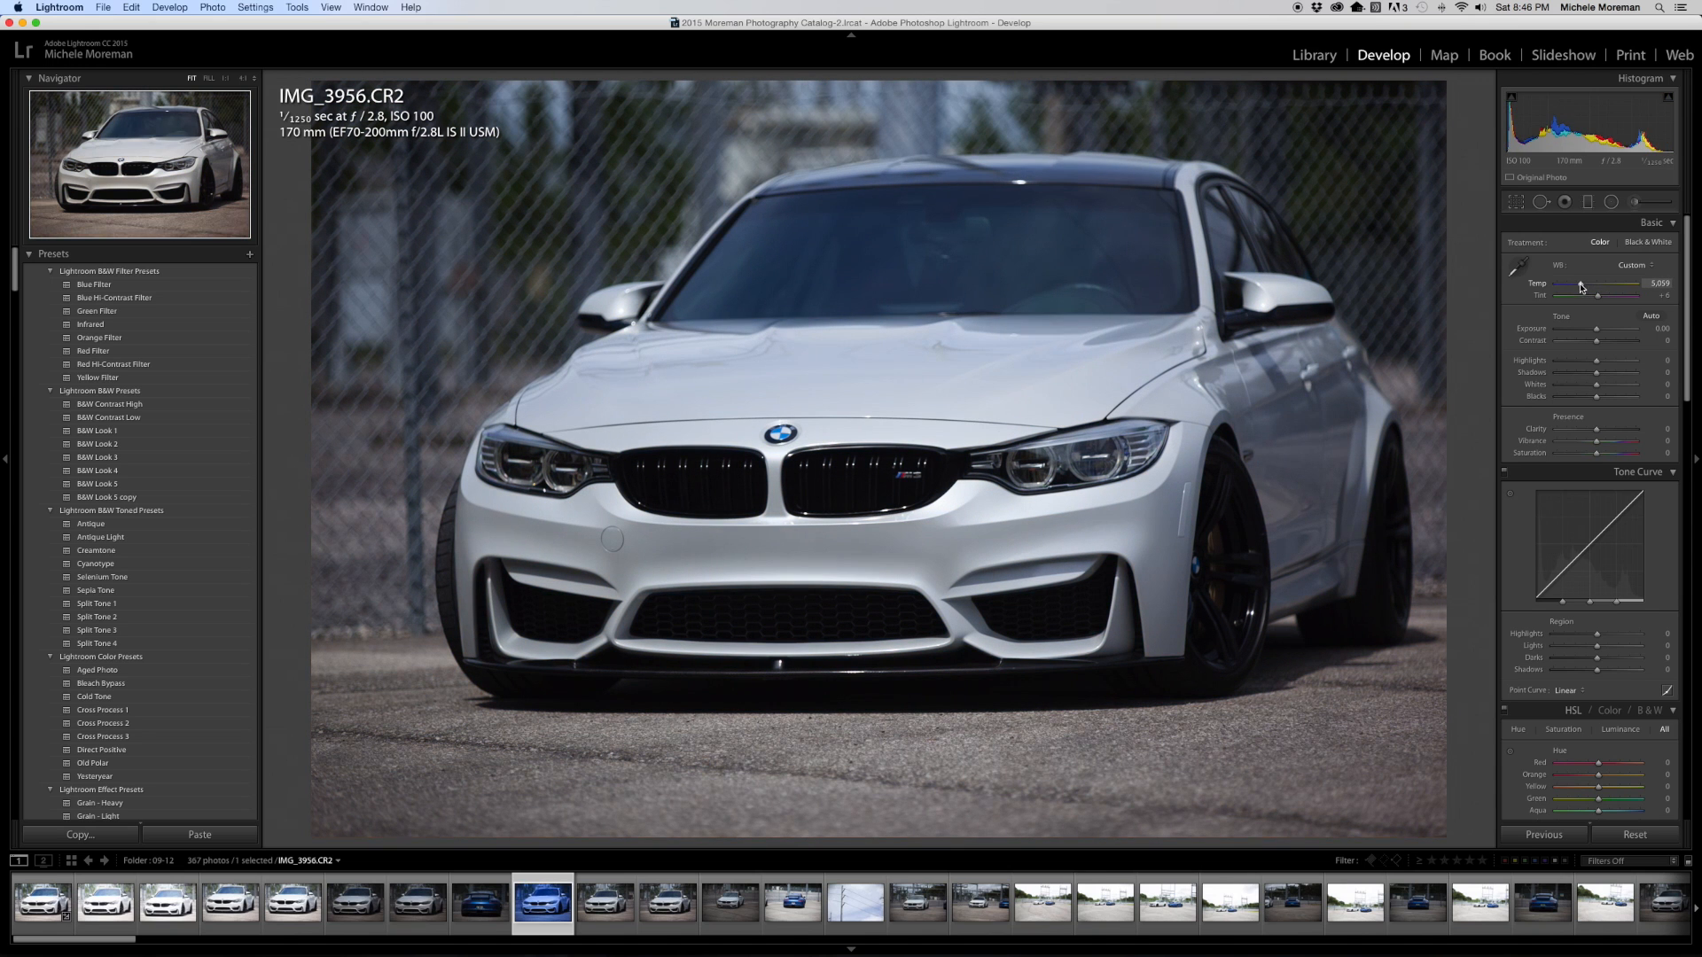
double_click(1539, 284)
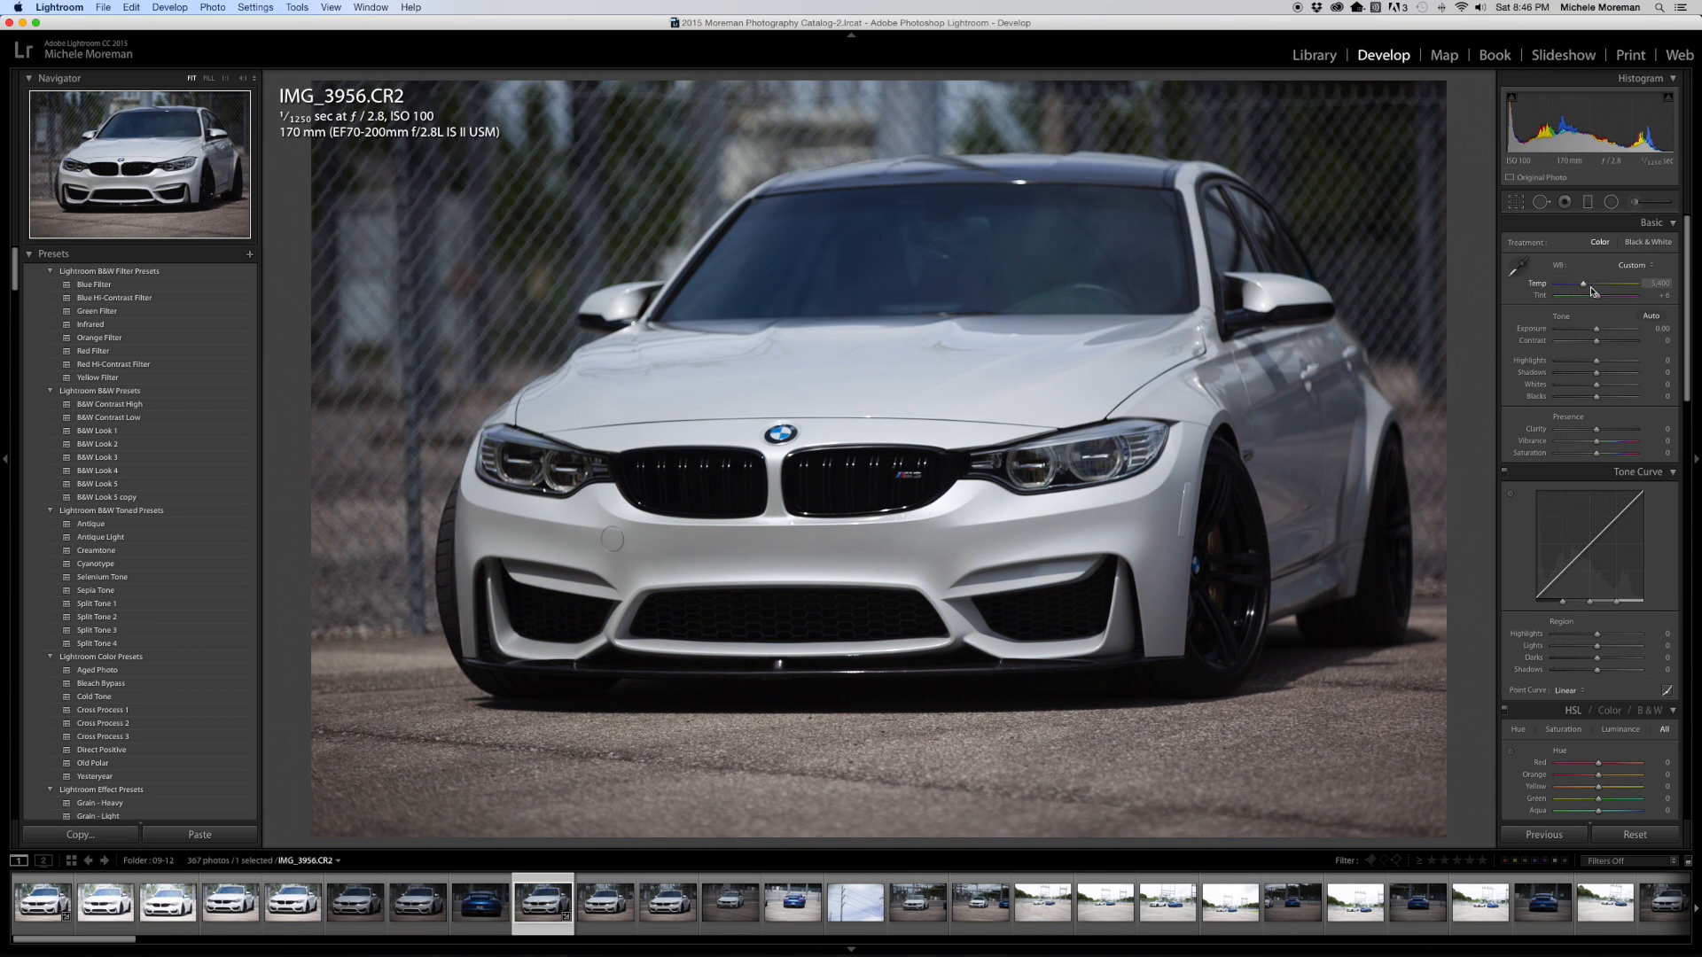
drag(1591, 295, 1607, 304)
double_click(1545, 302)
double_click(1544, 288)
Try sampling a neutral from the car's hood with the White Balance Selector, reset the photo, and put the selector away
click(1523, 264)
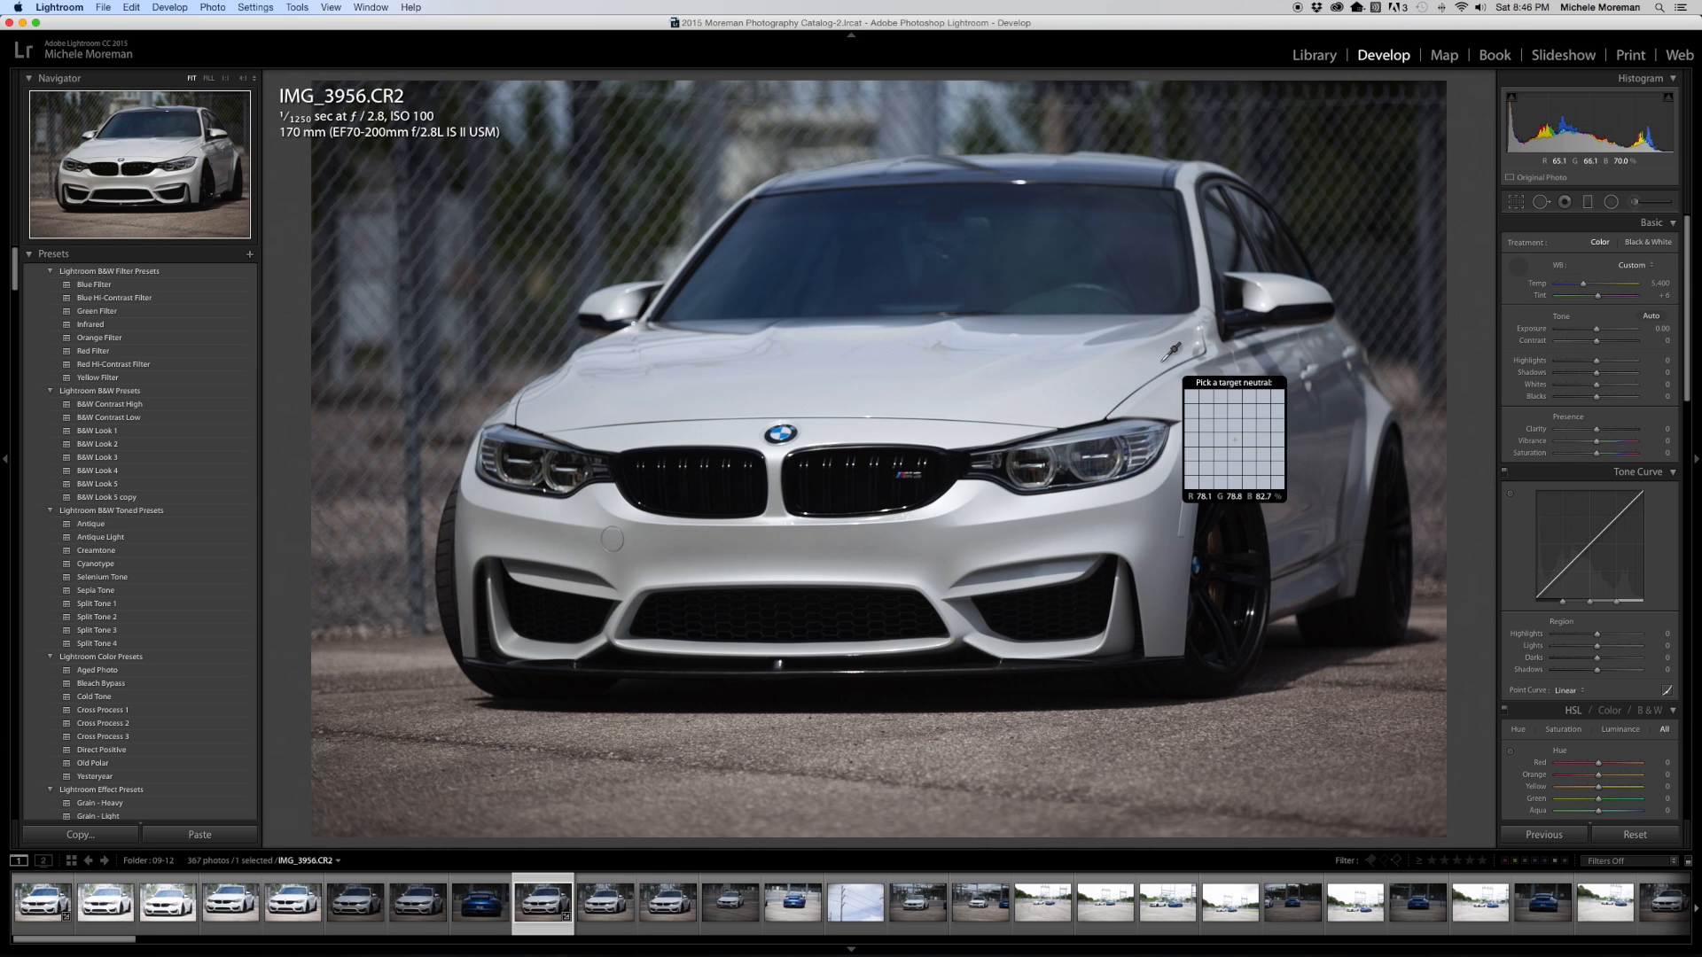
click(875, 381)
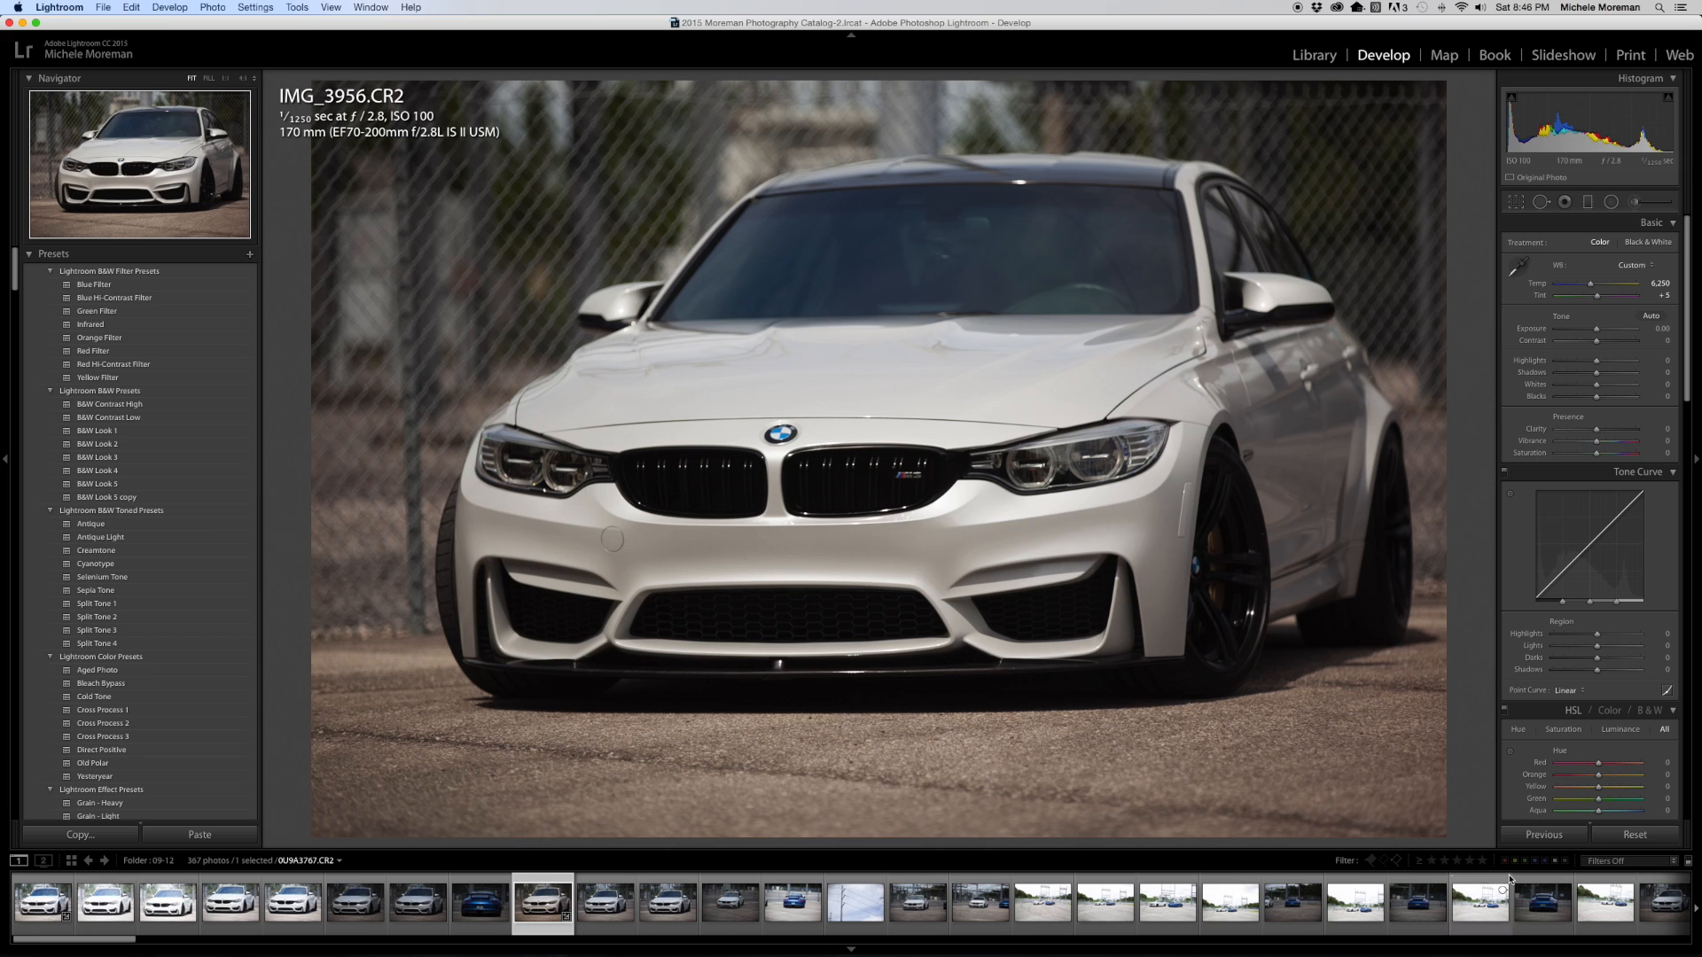
click(1621, 840)
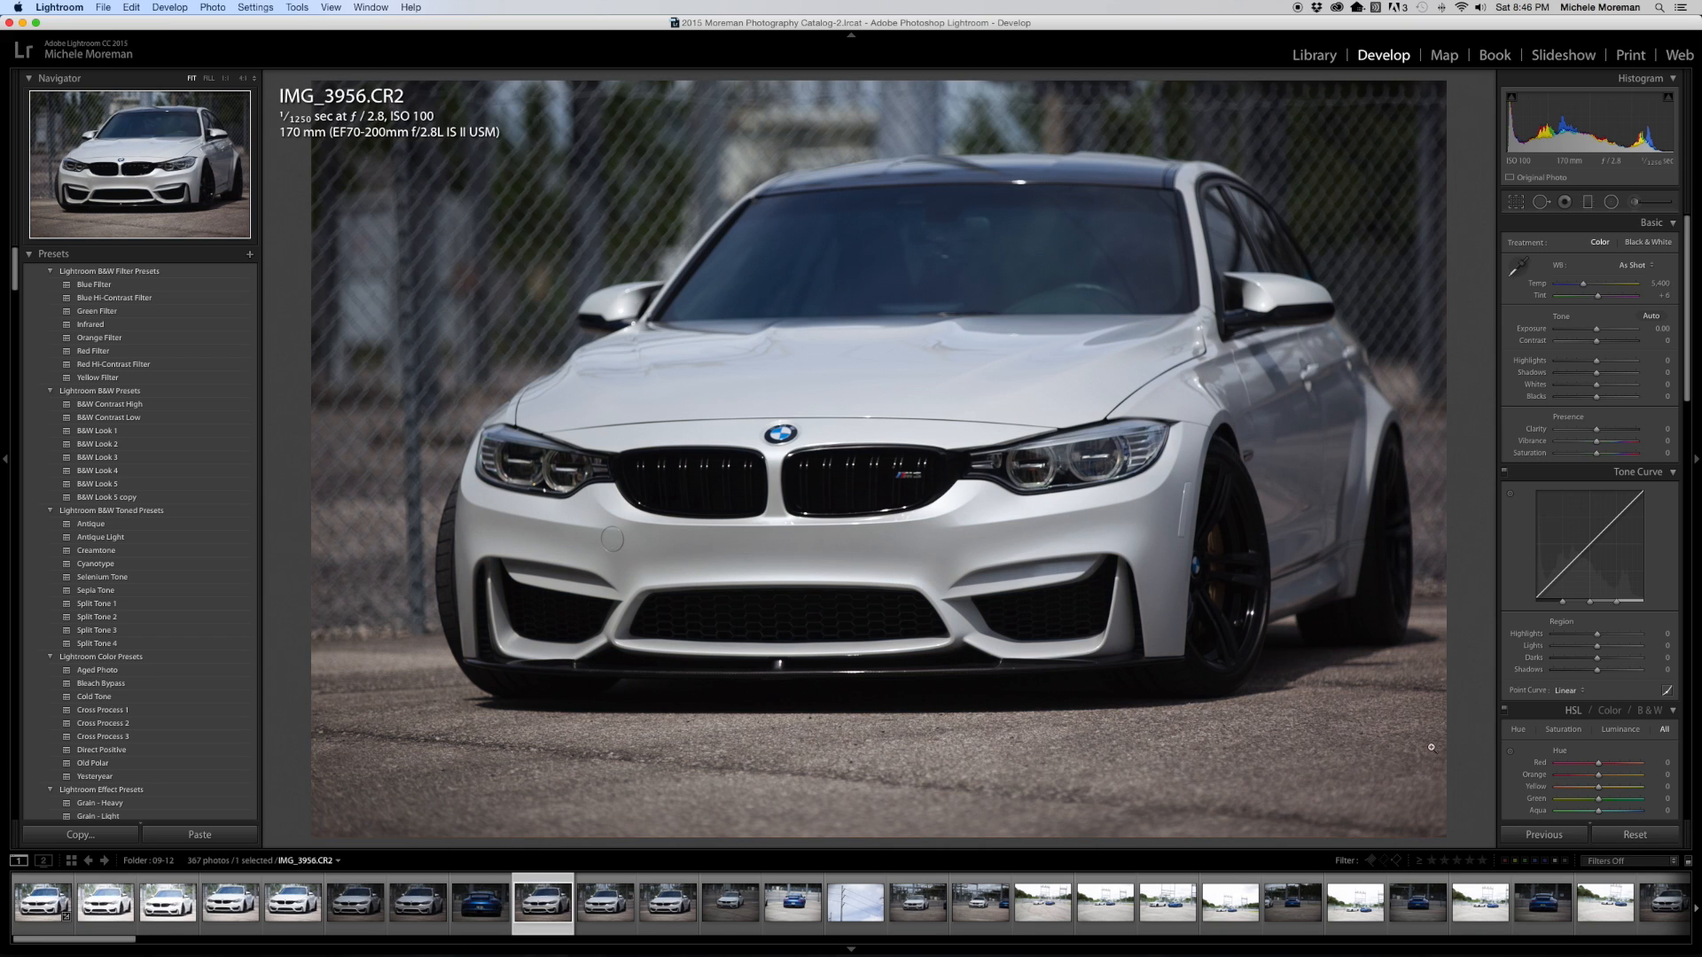
click(1517, 269)
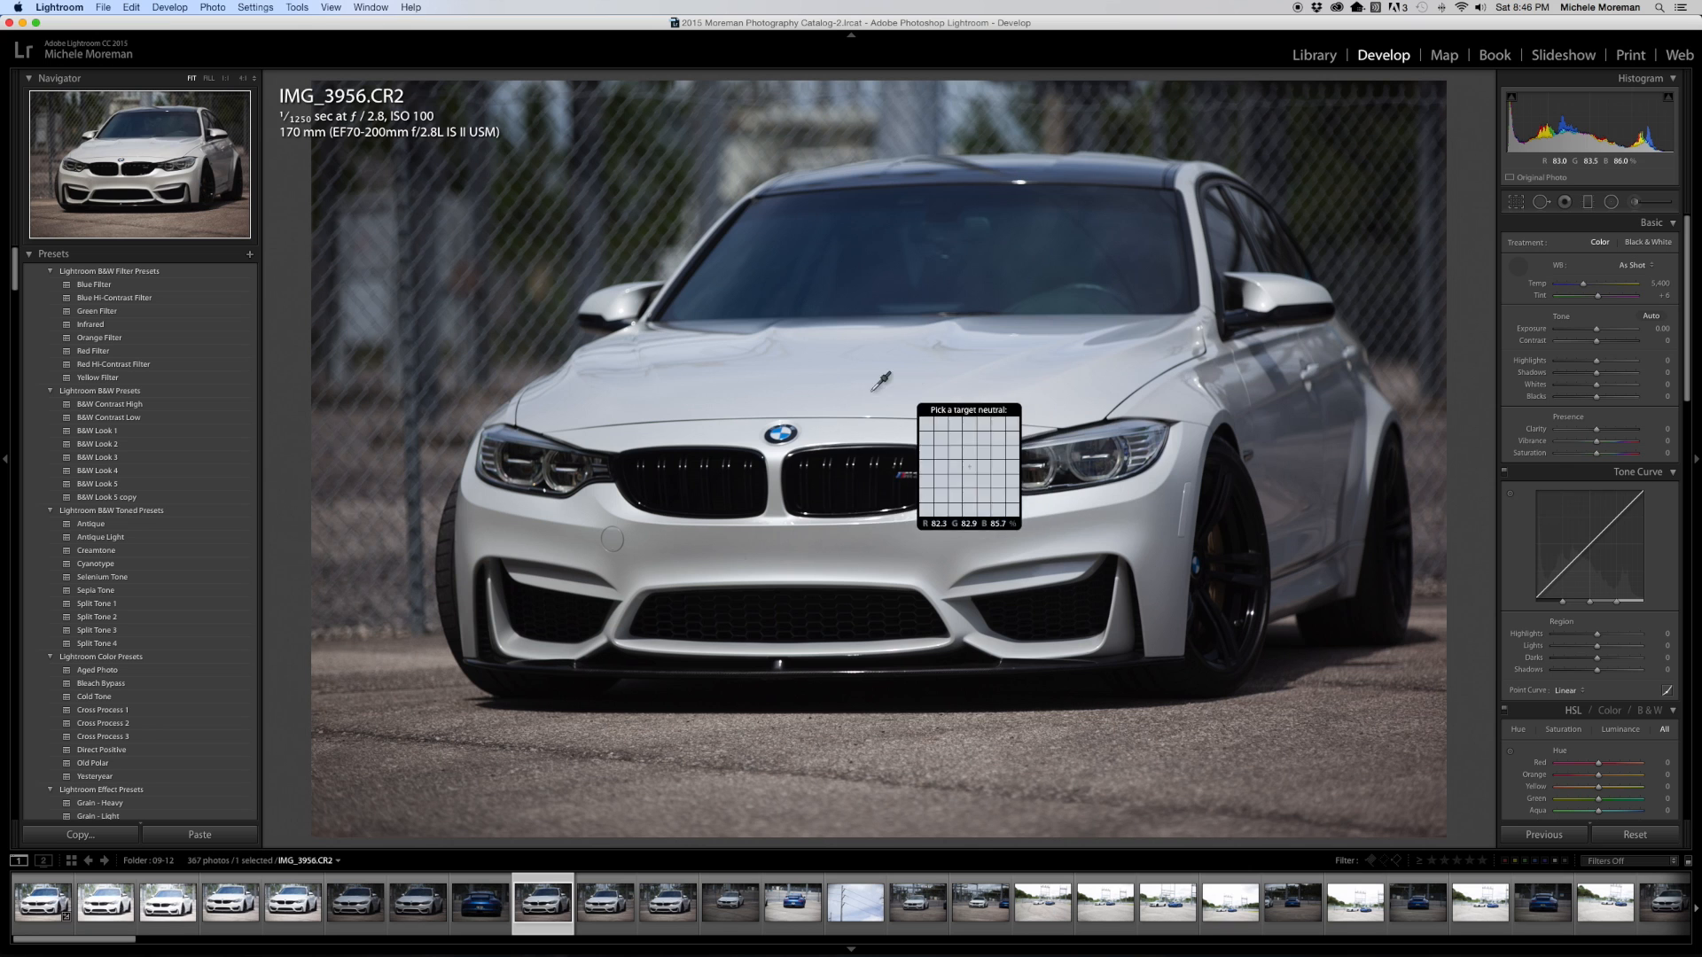
click(1514, 272)
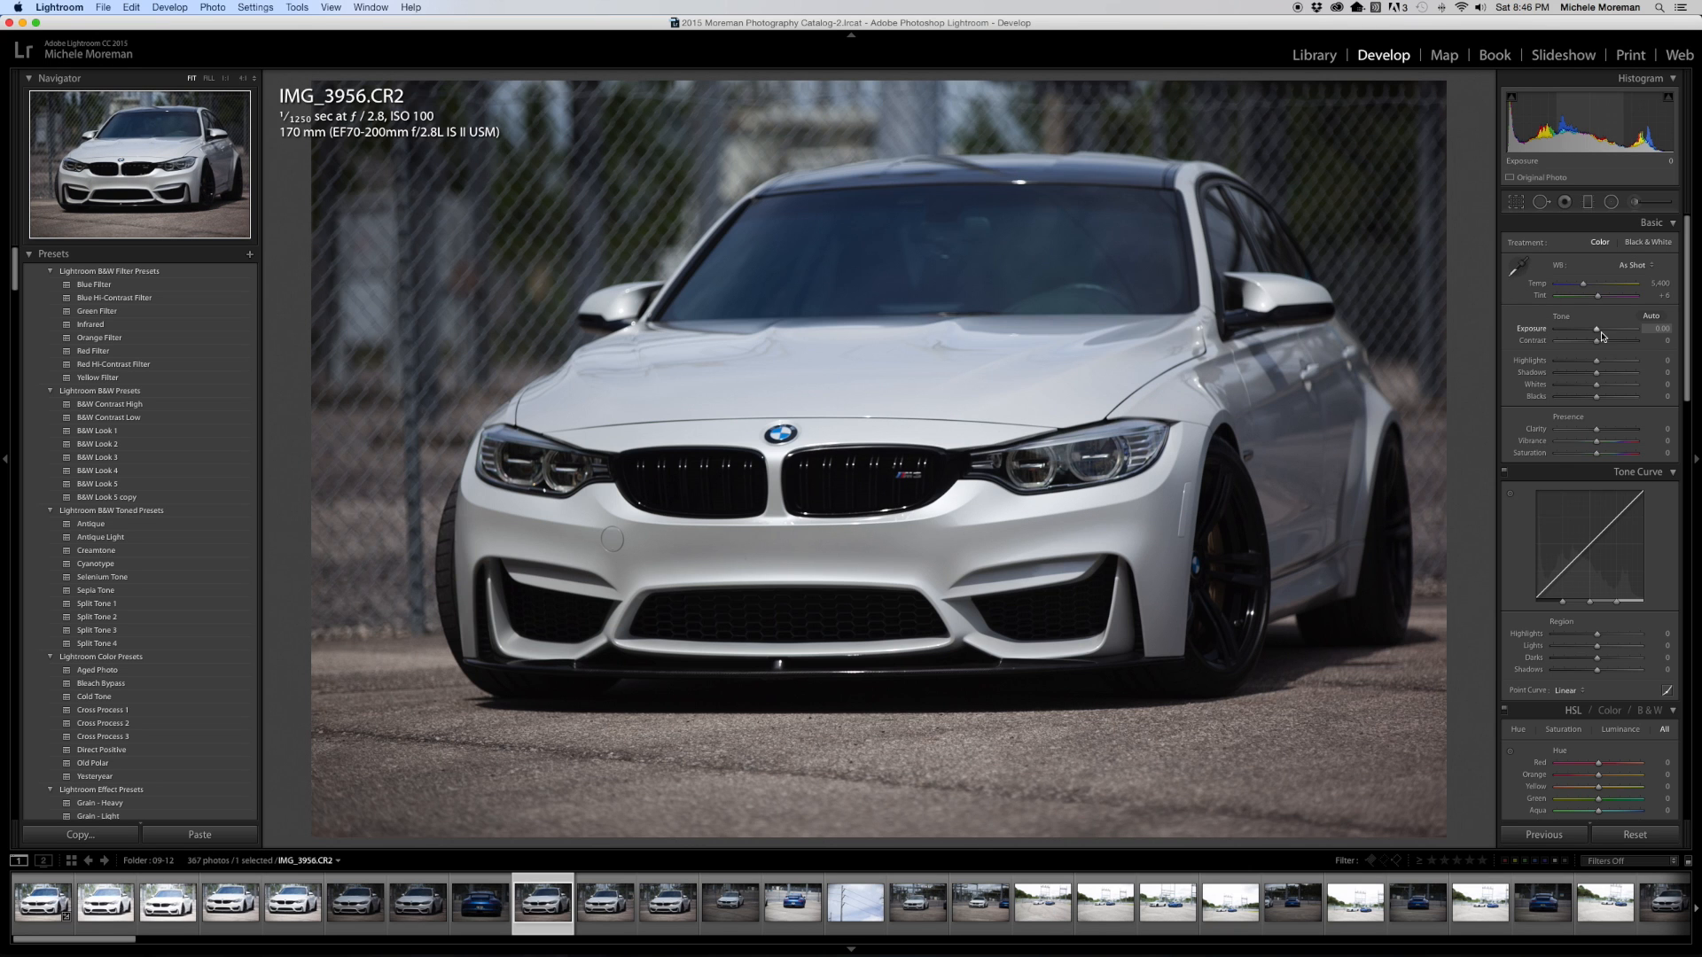
Try Exposure at -1.40 and Highlights at -56 on the car photo, resetting each to its default
mouse_move(1598, 332)
mouse_down()
mouse_move(1570, 332)
mouse_move(1610, 332)
mouse_move(1584, 332)
mouse_up()
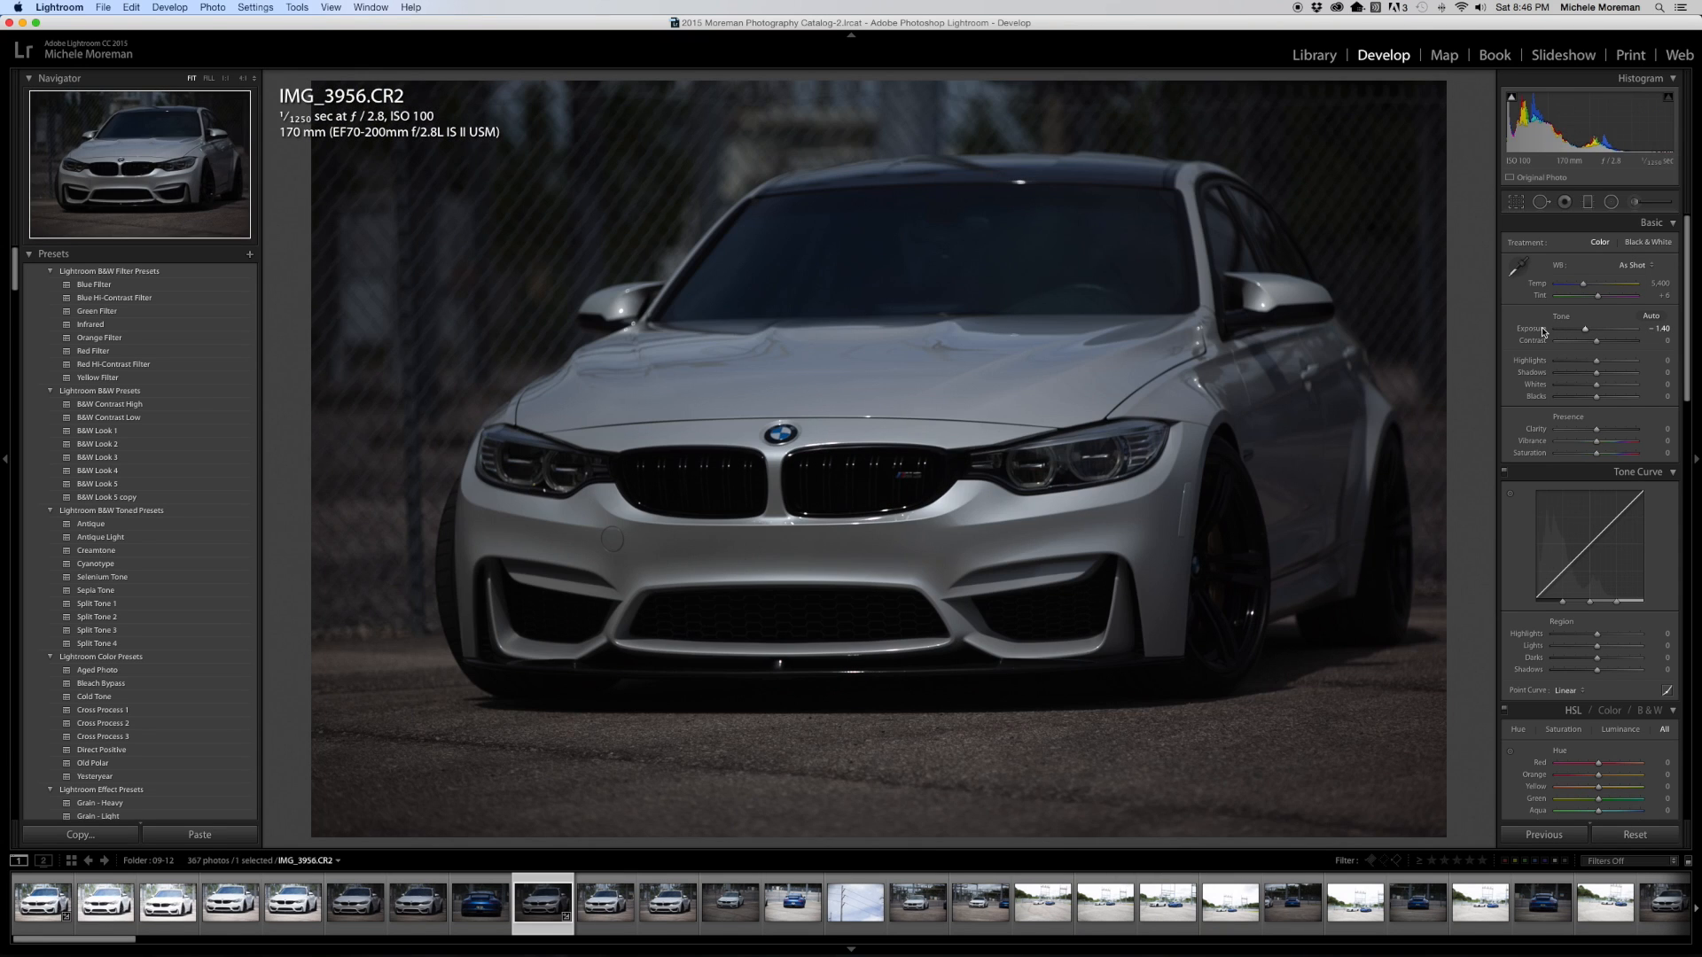
double_click(1542, 330)
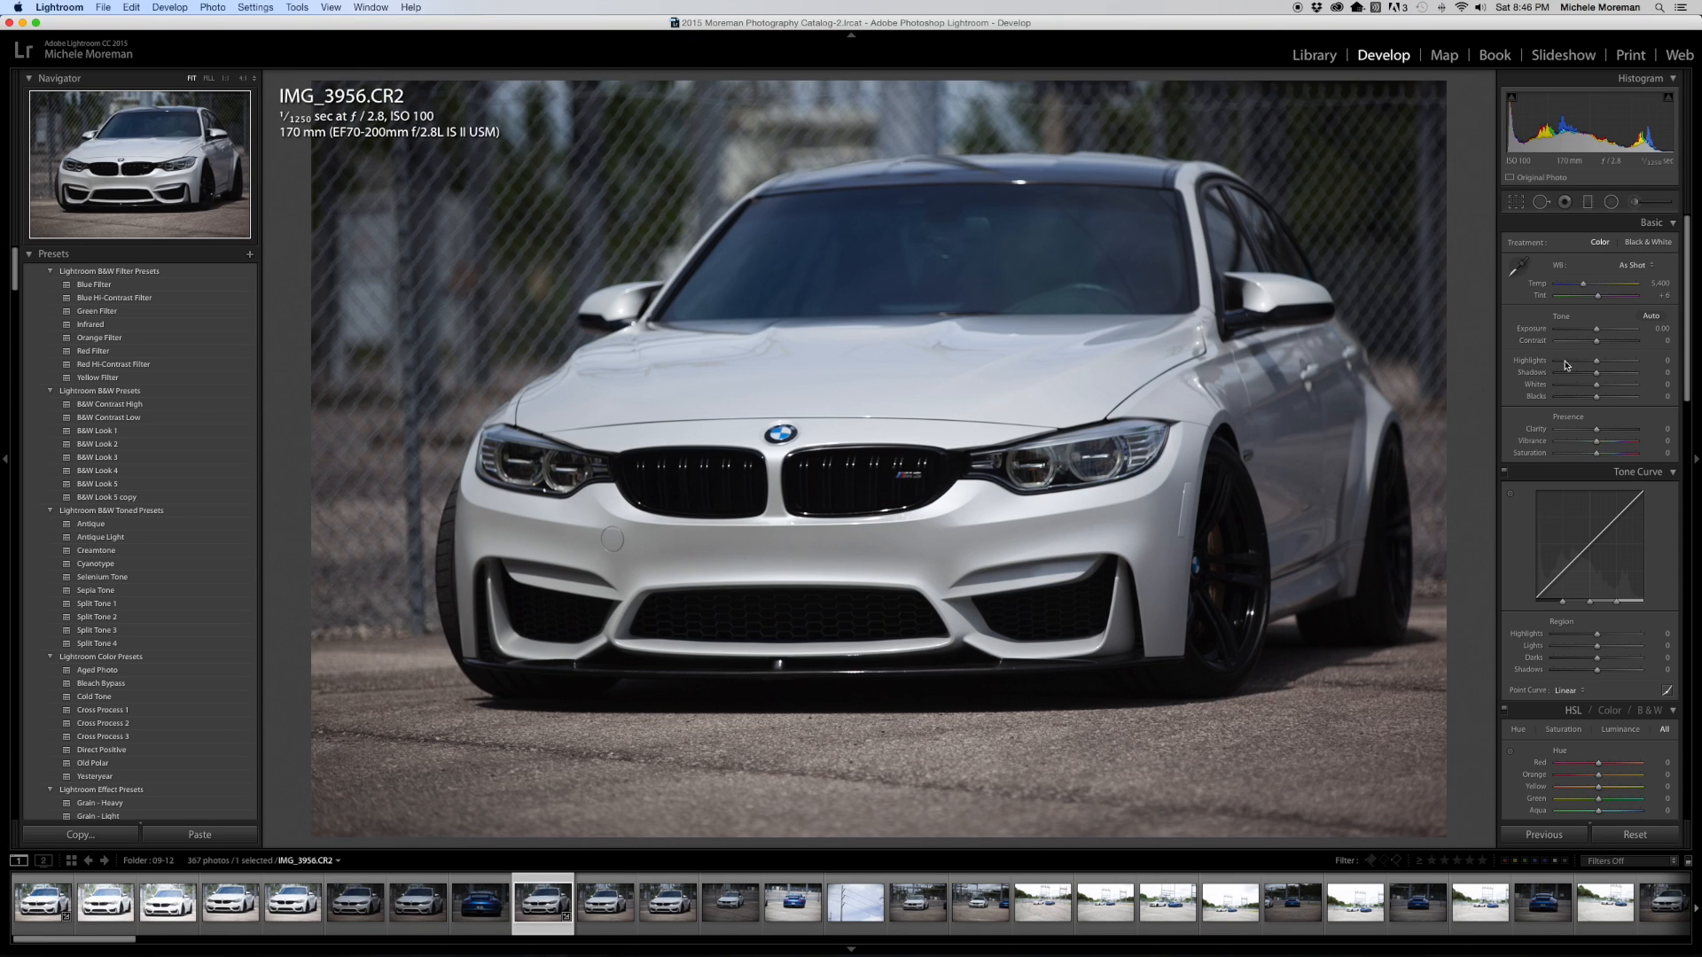
drag(1596, 363, 1574, 364)
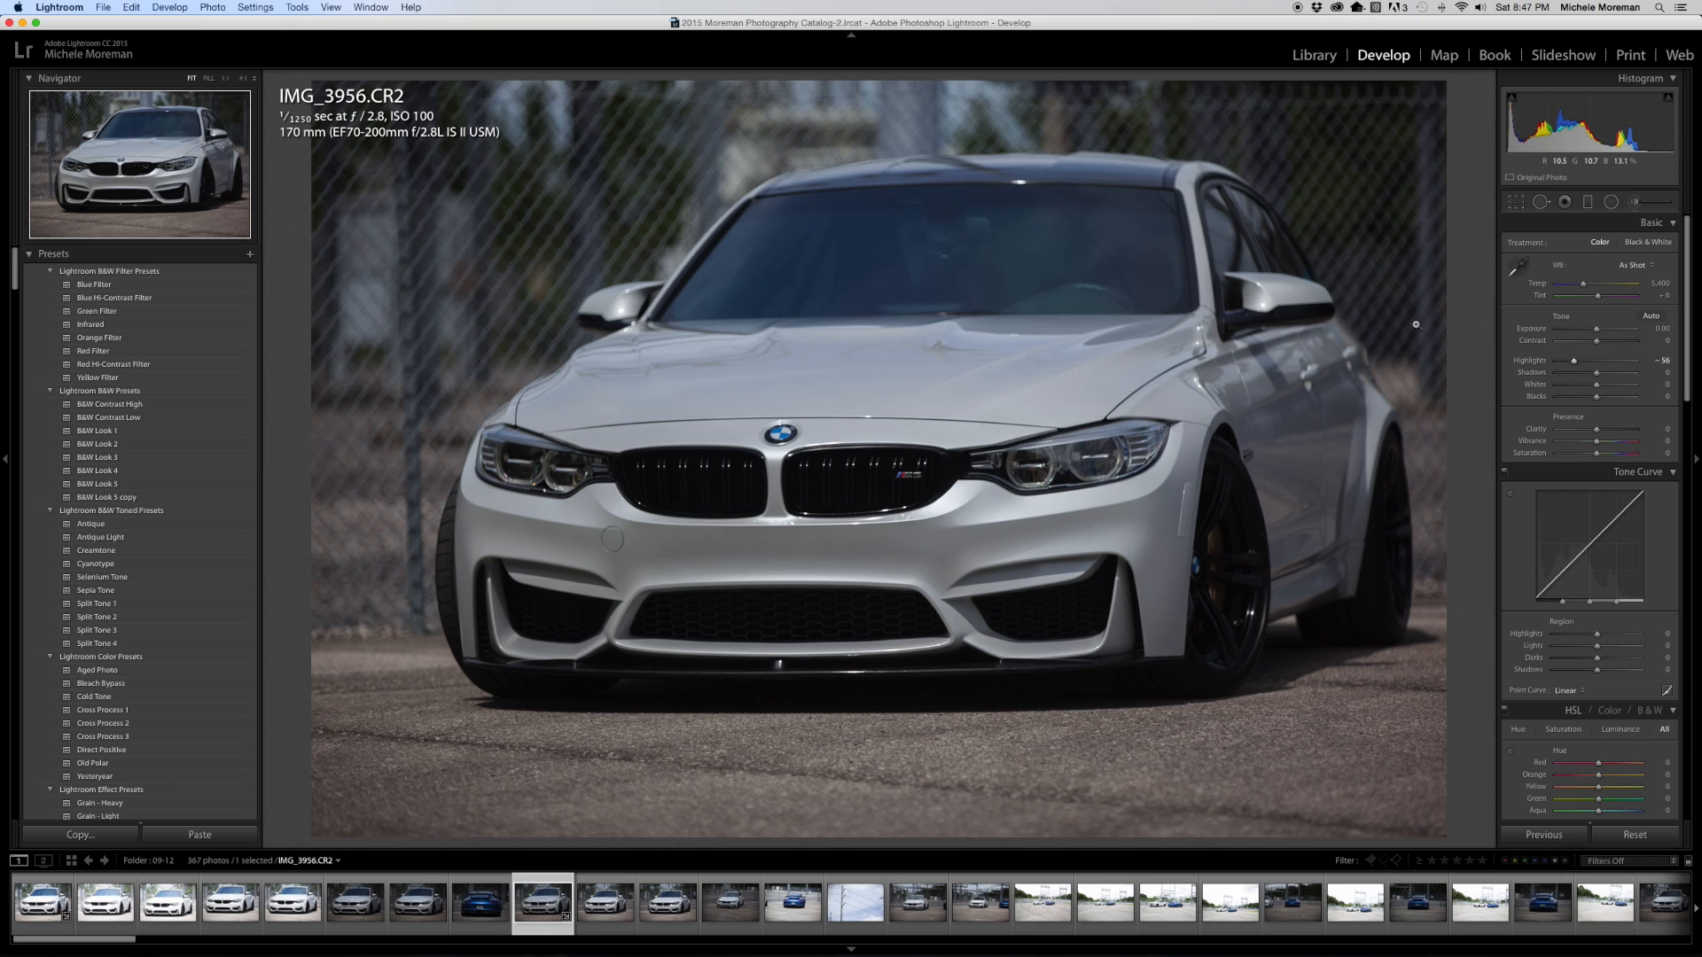
double_click(1531, 362)
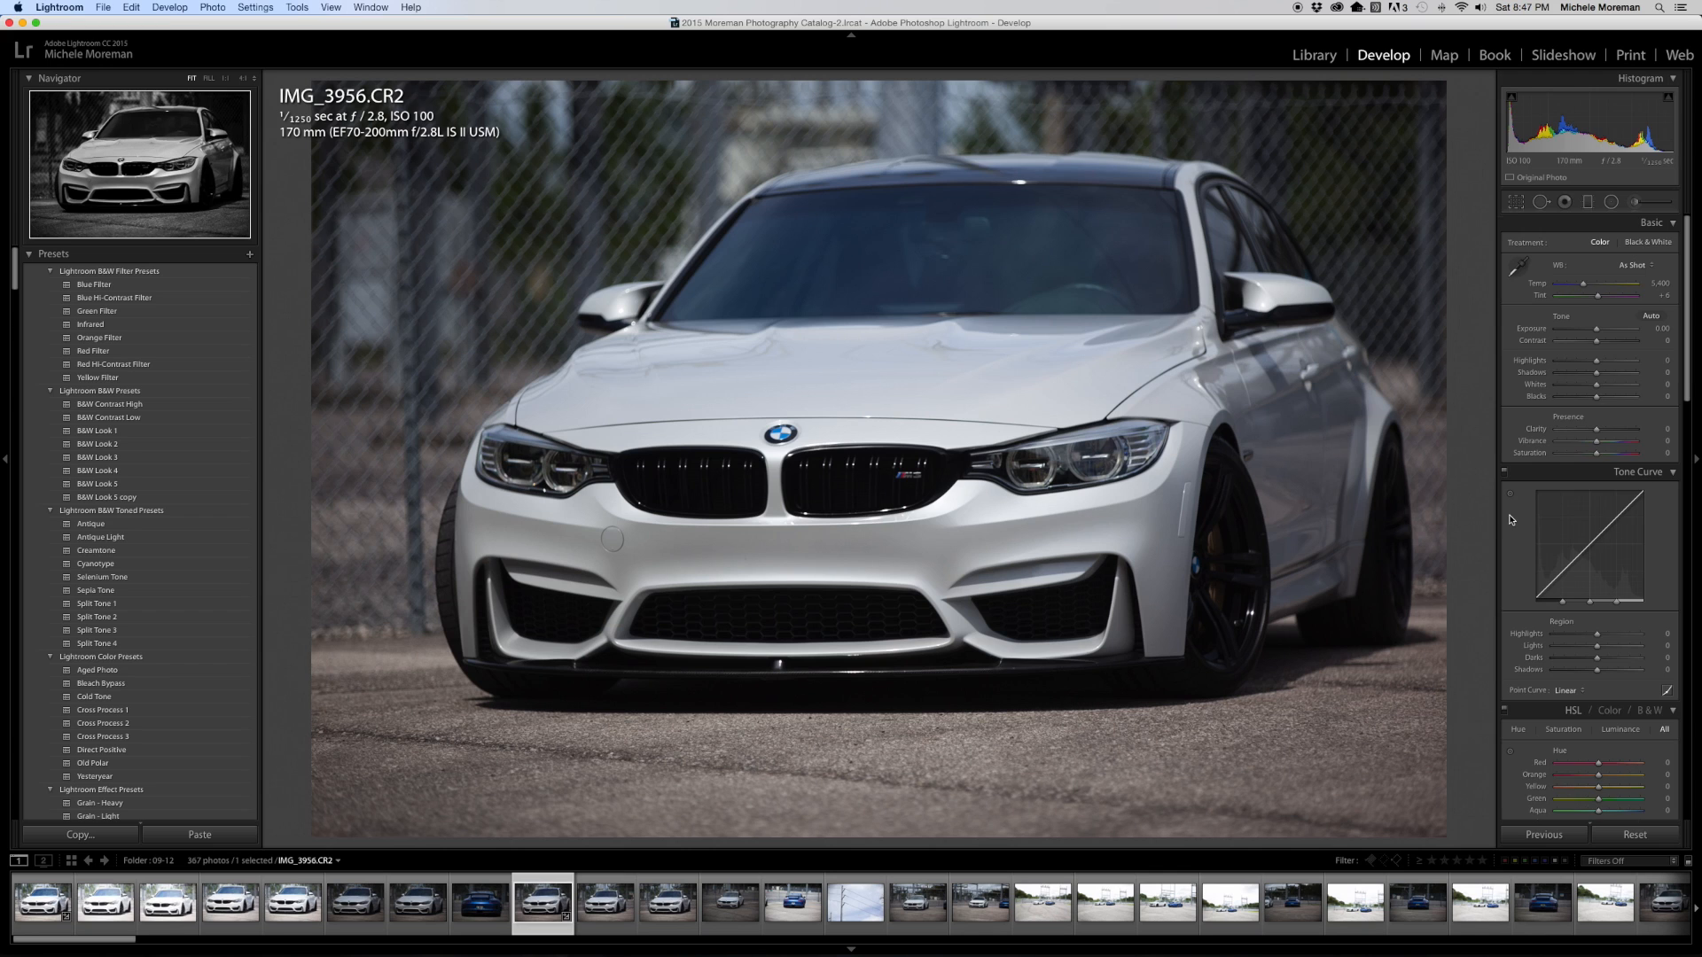
Examine the Tone Curve, HSL and Split Toning adjustments available for the photo
scroll(1516, 523, down, 1)
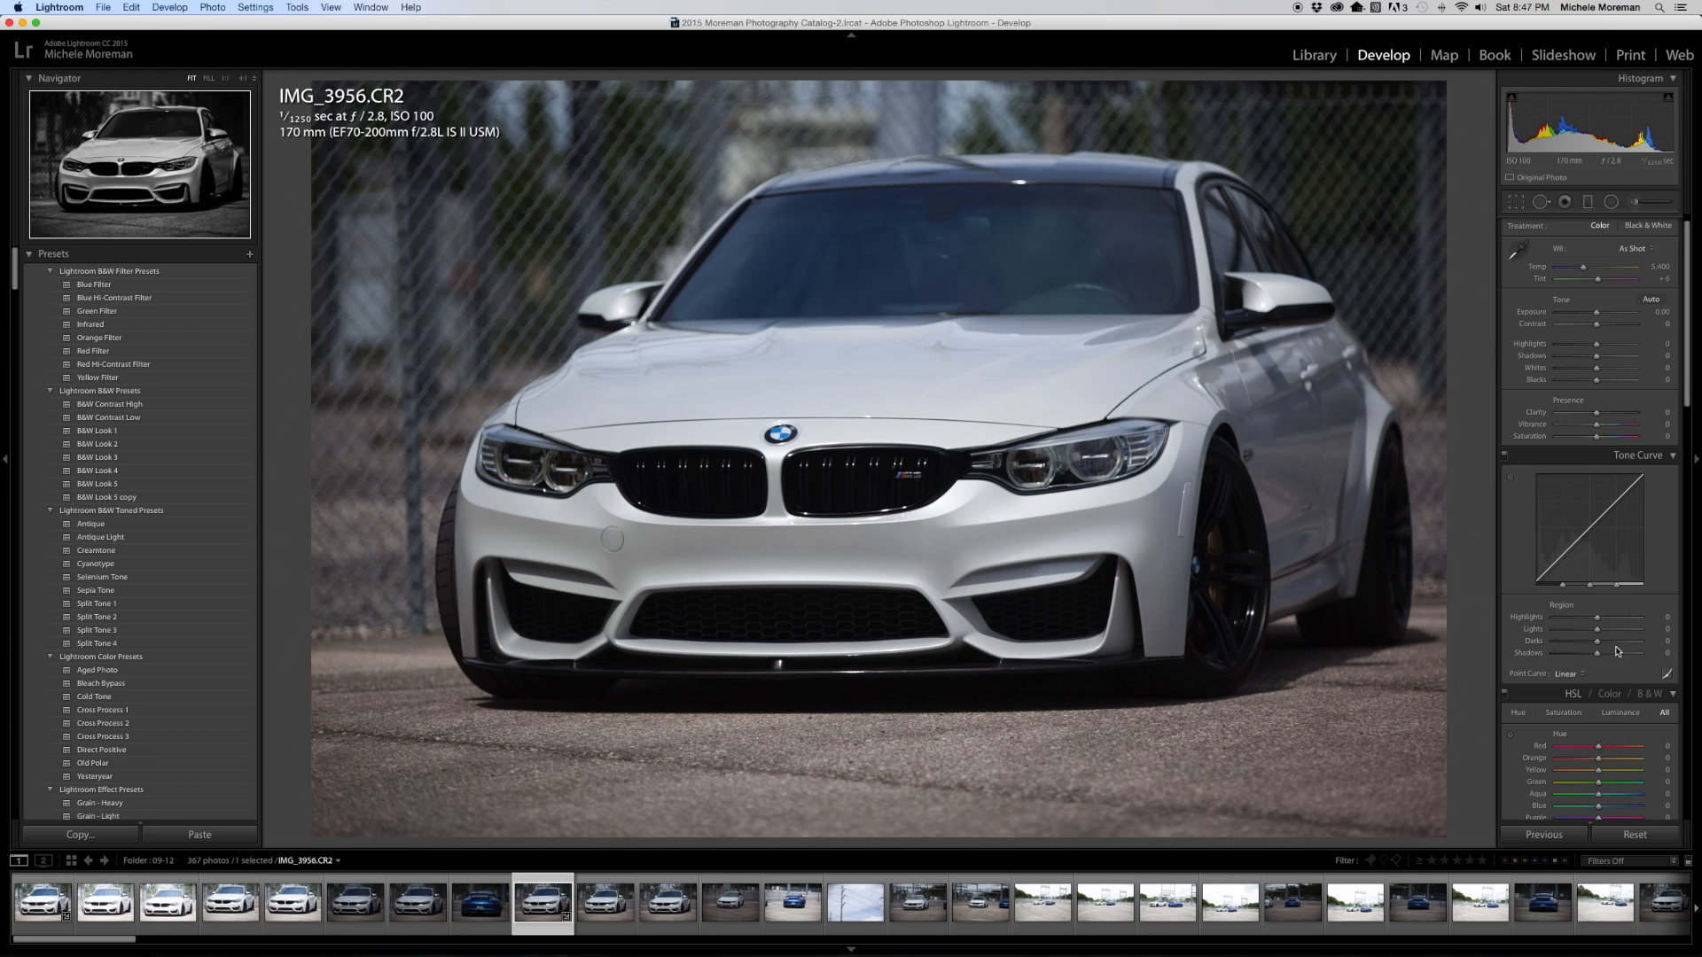
scroll(1622, 654, down, 1)
scroll(1627, 651, down, 3)
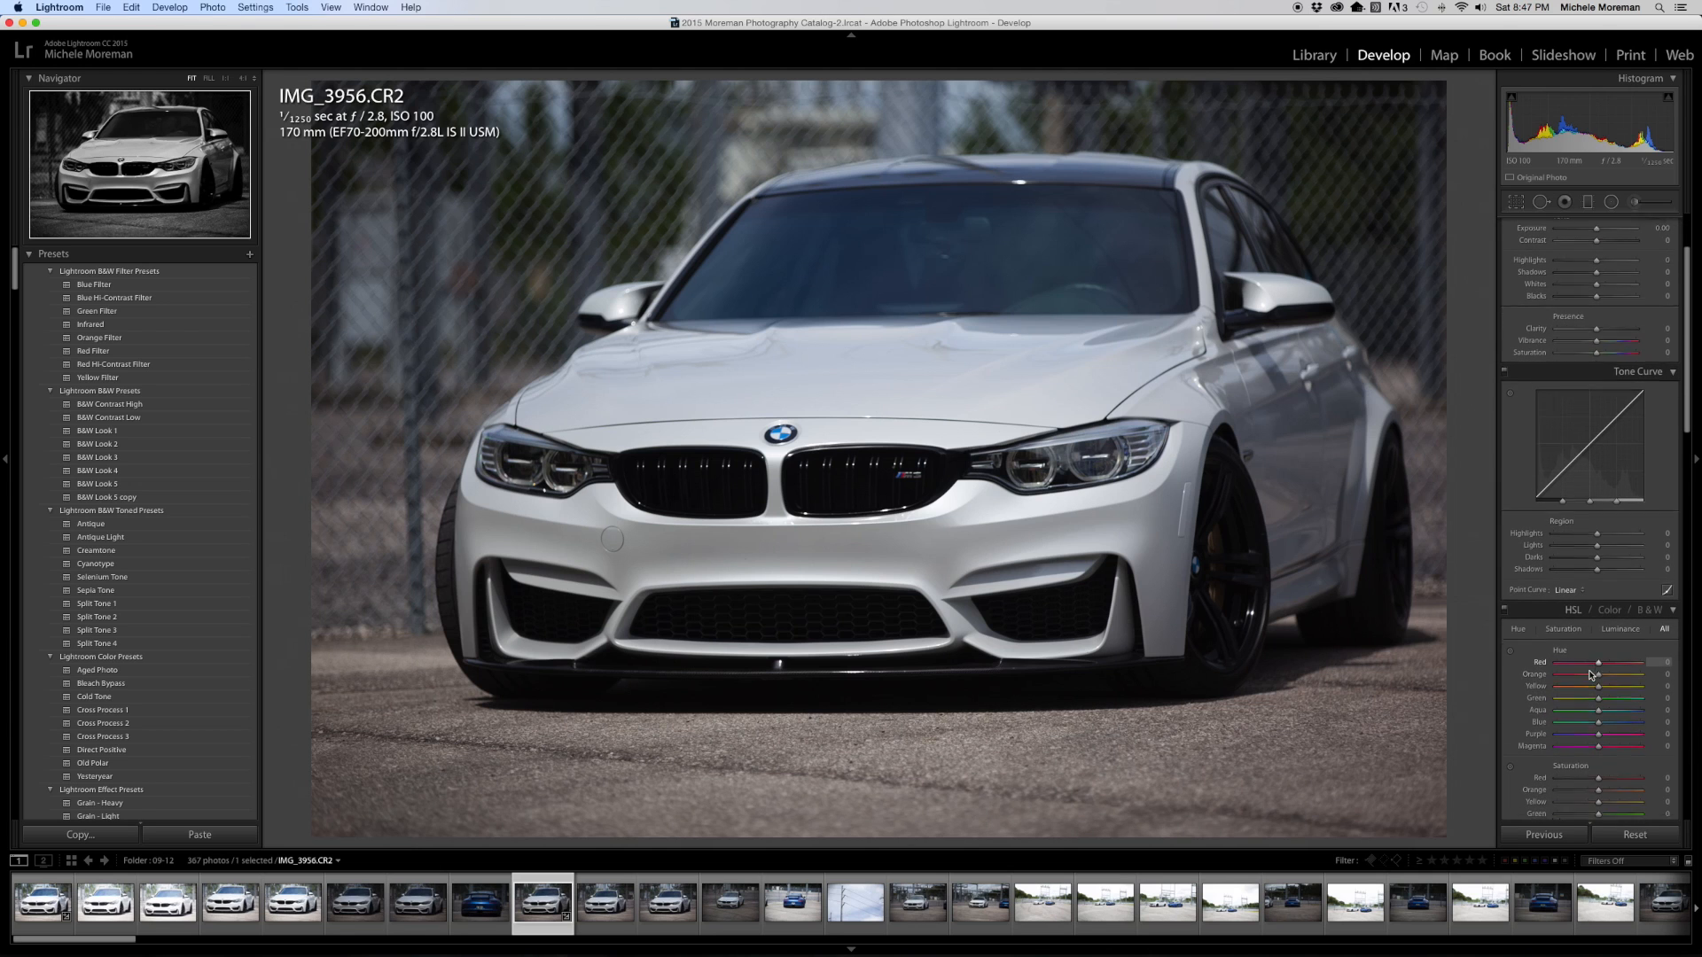
scroll(1591, 675, down, 1)
scroll(1634, 646, down, 2)
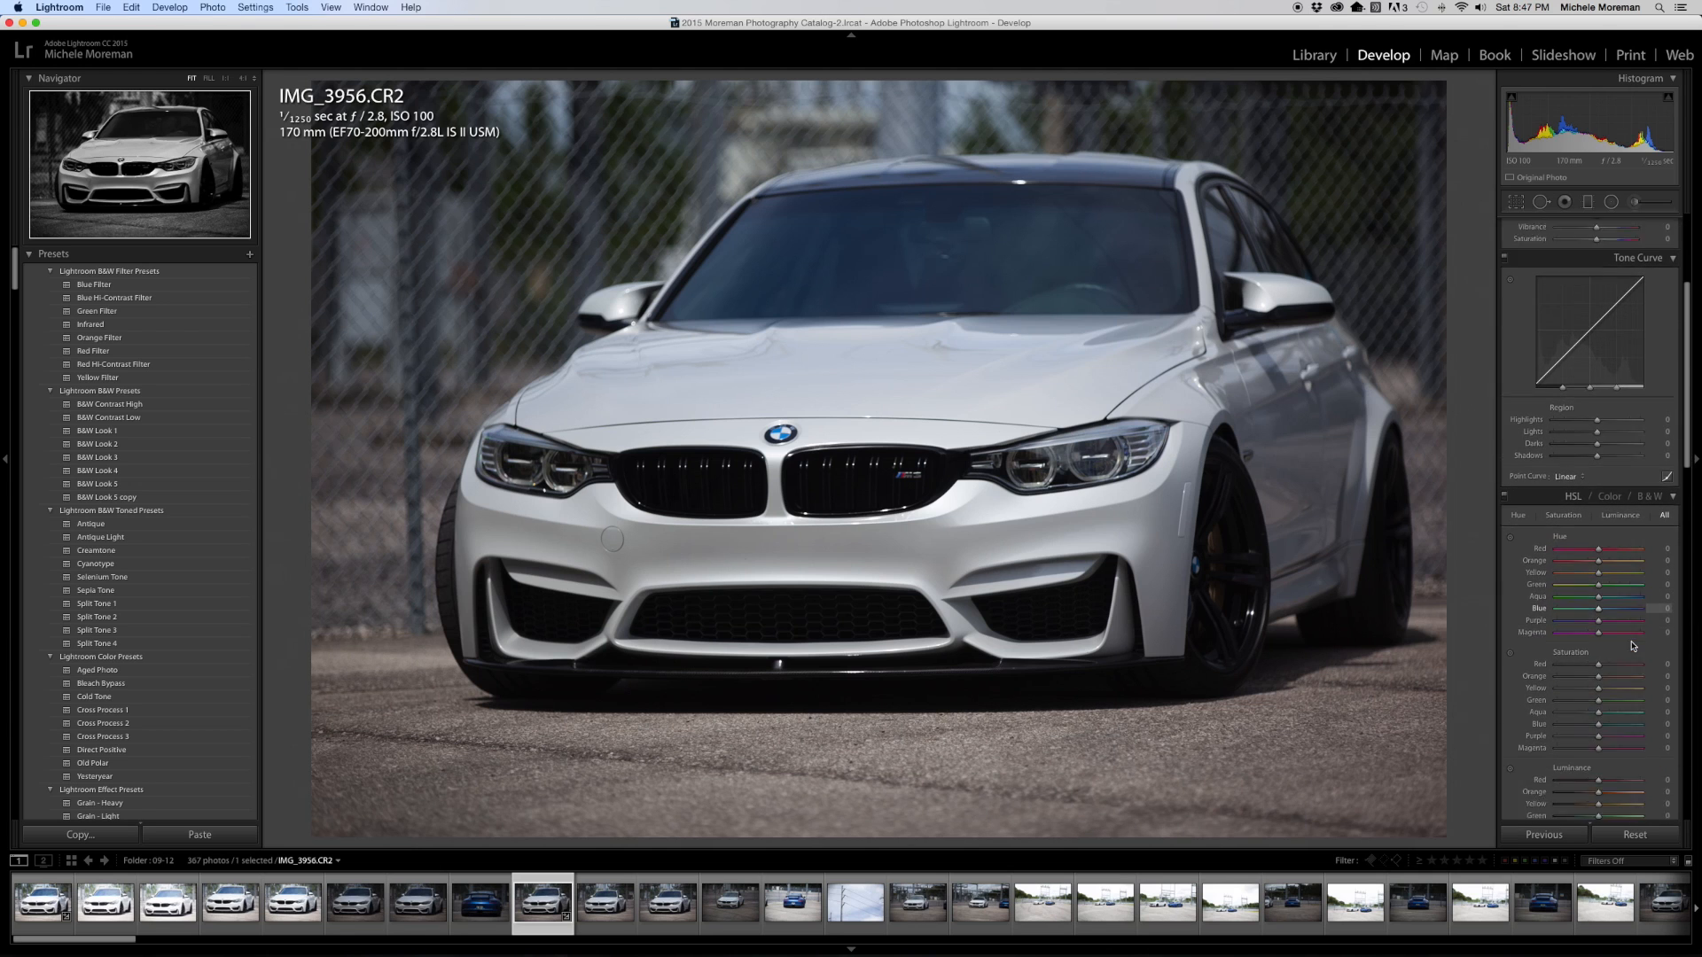
scroll(1633, 646, down, 5)
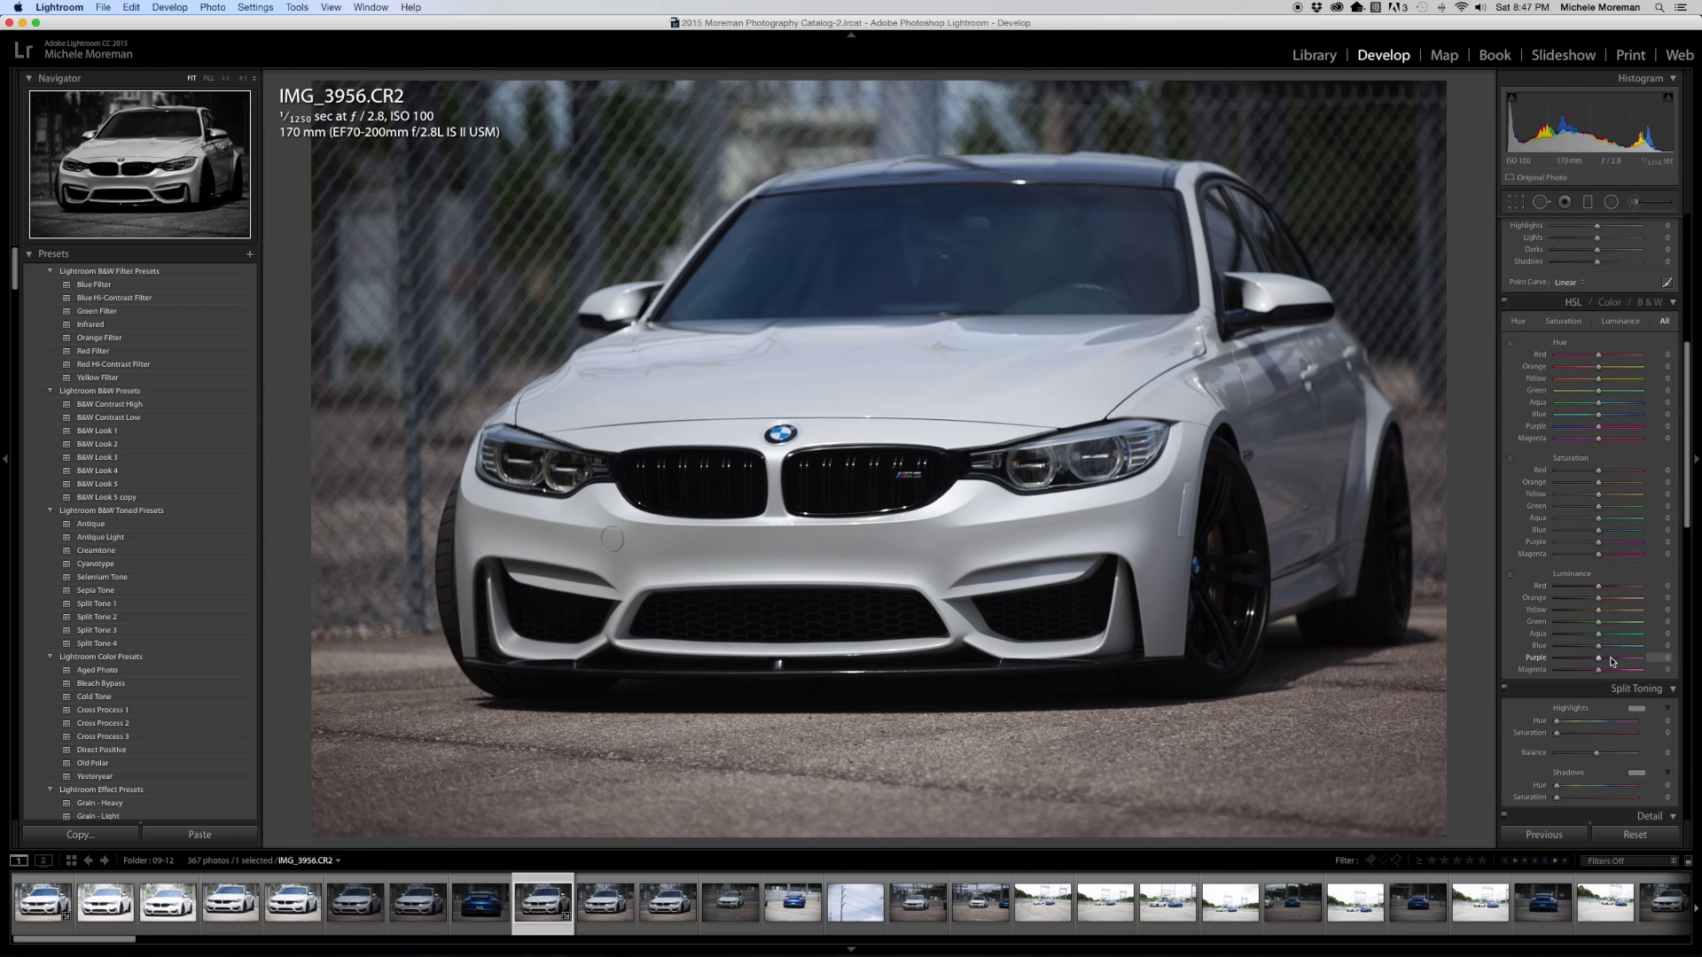
Examine the Detail settings for sharpening and noise reduction on the car photo
scroll(1613, 660, down, 2)
scroll(1611, 662, down, 2)
scroll(1615, 666, down, 3)
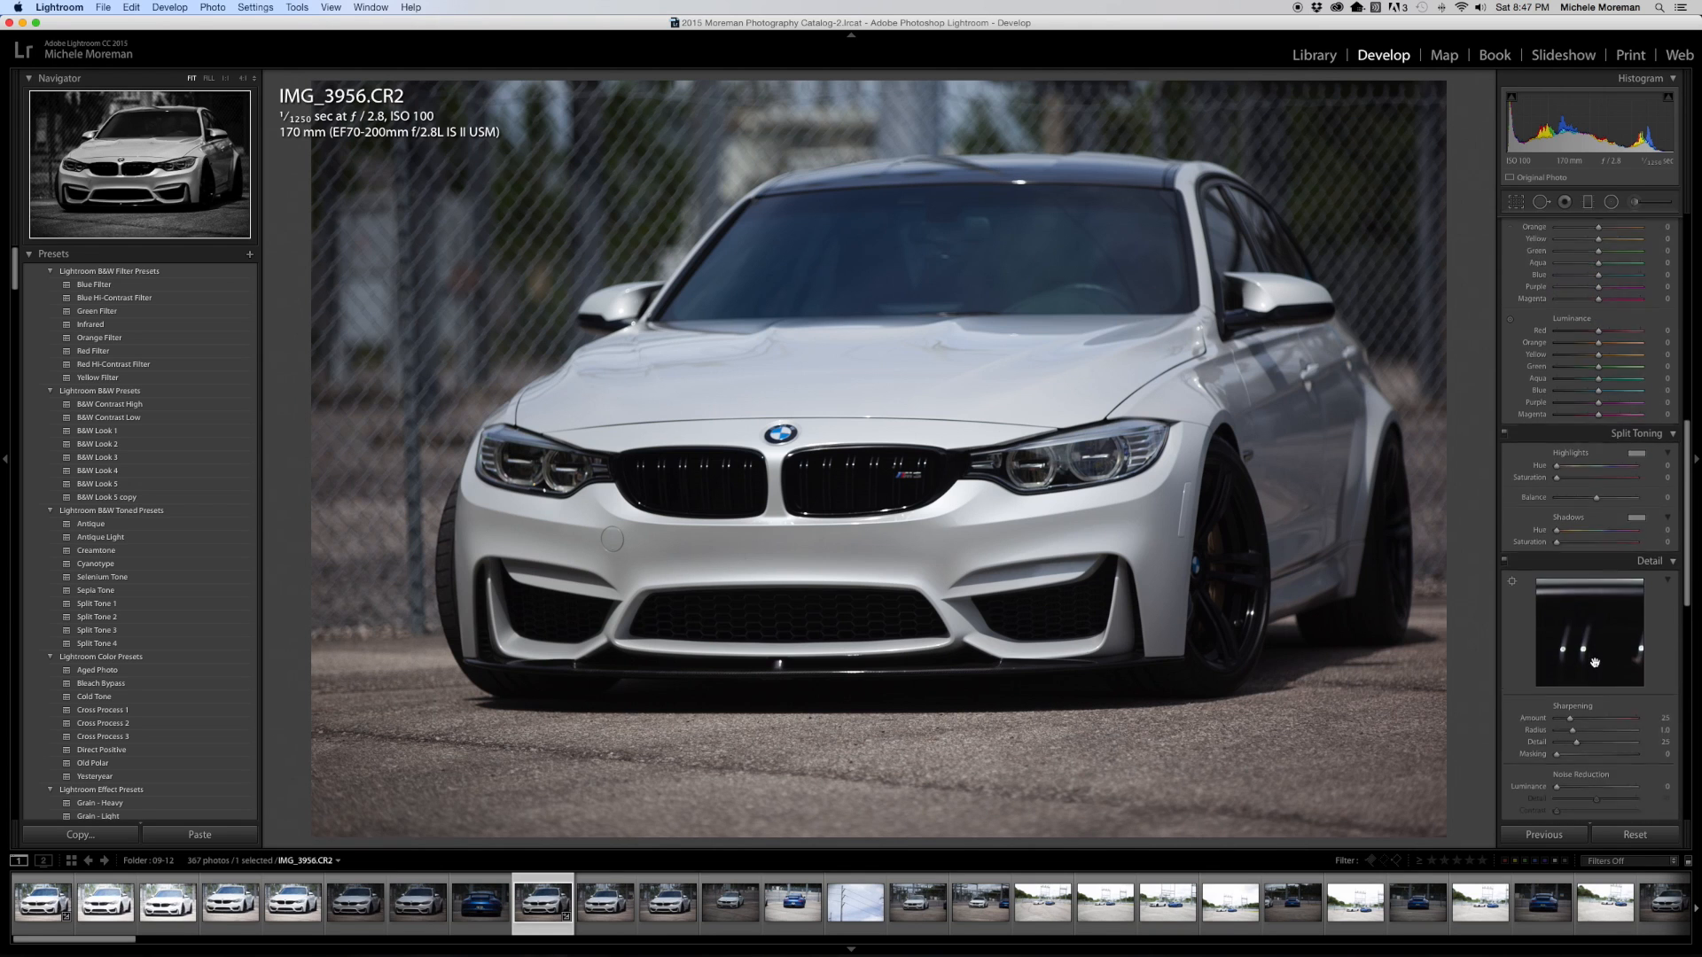
scroll(1631, 656, down, 1)
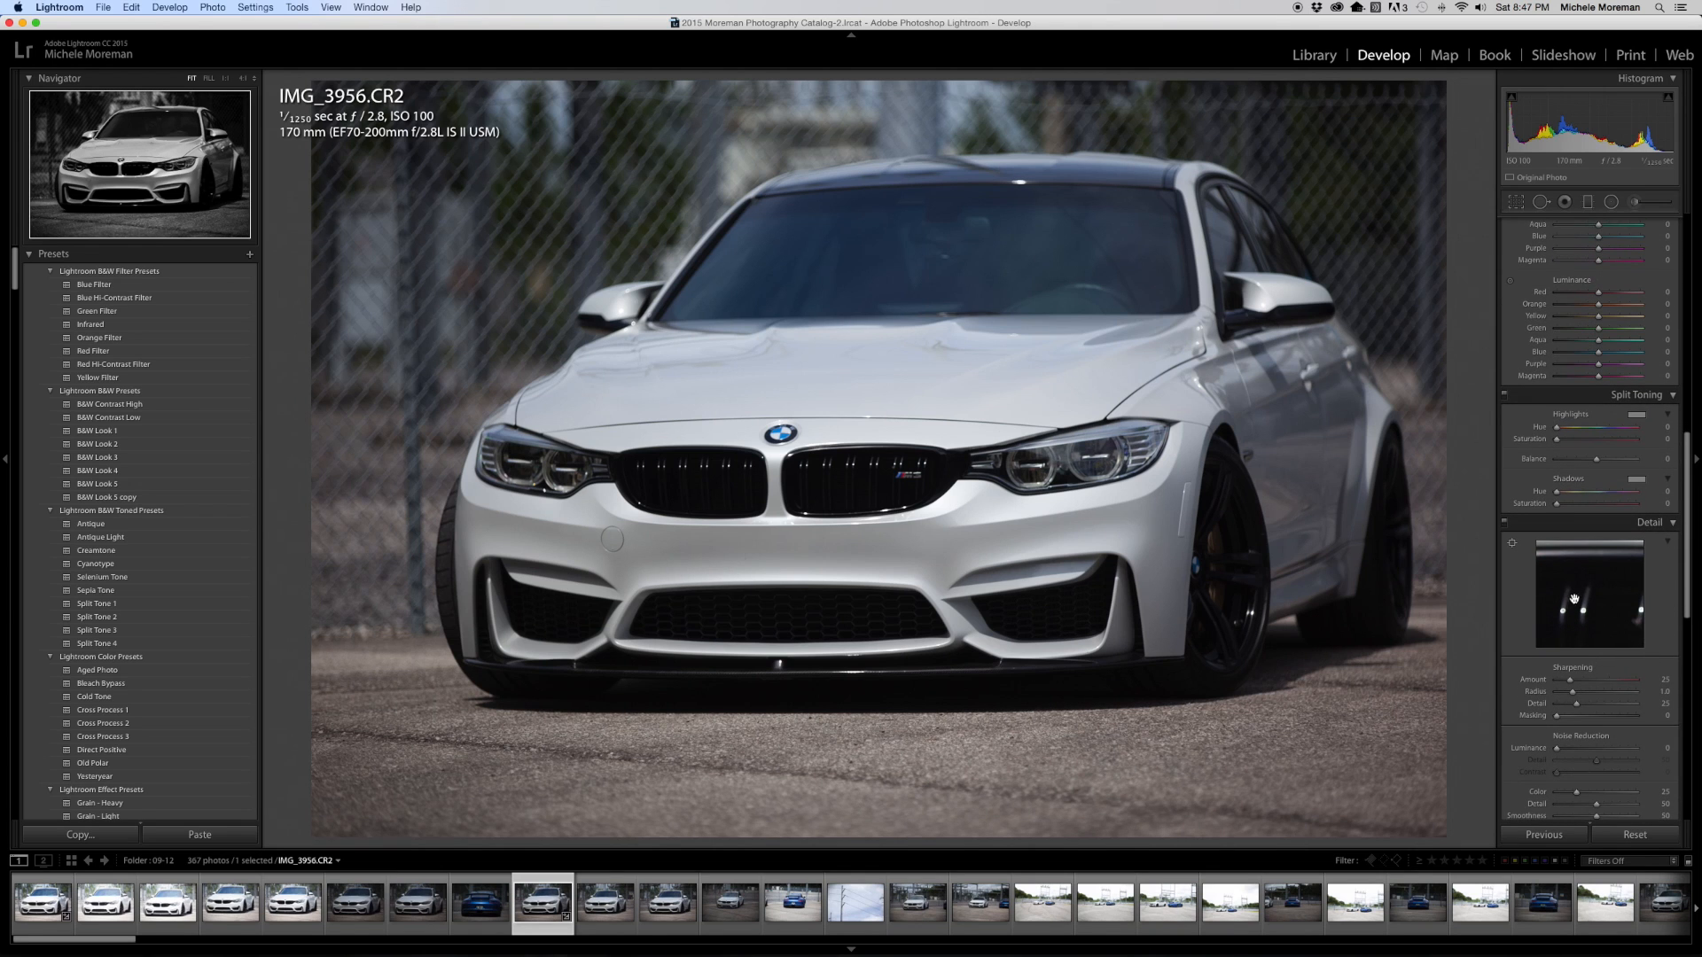
scroll(1591, 609, down, 2)
scroll(1591, 610, down, 3)
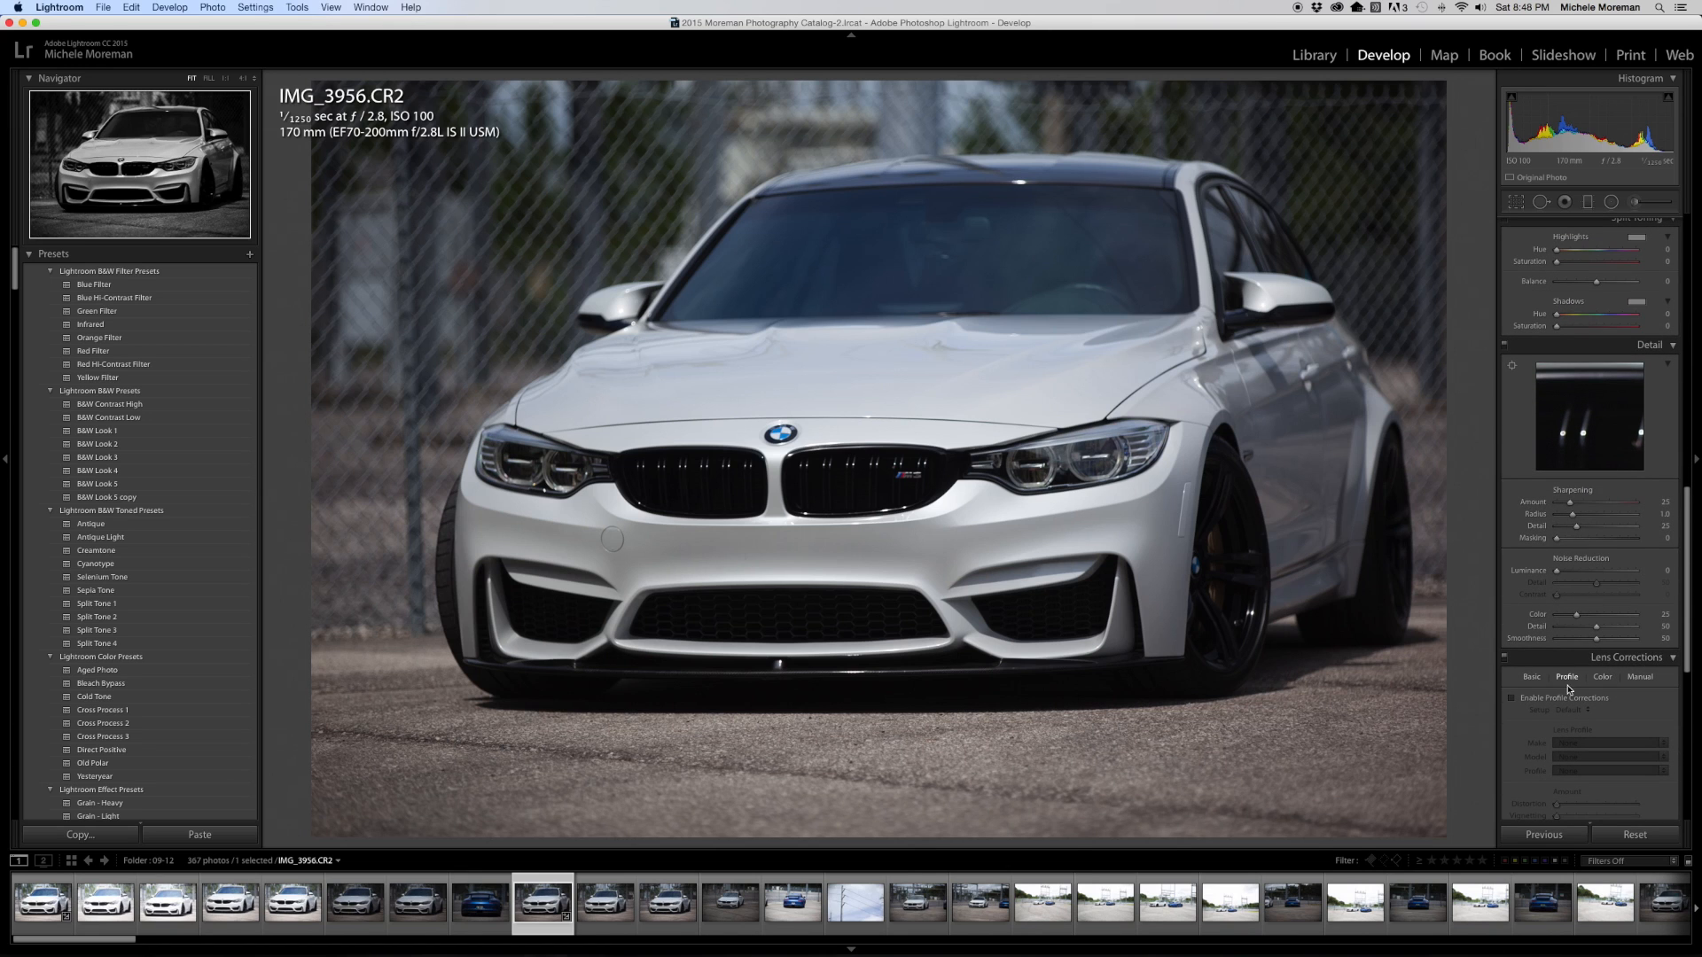
Toggle the lens profile corrections on and off repeatedly to compare the car photo, leaving them disabled
scroll(1574, 688, down, 2)
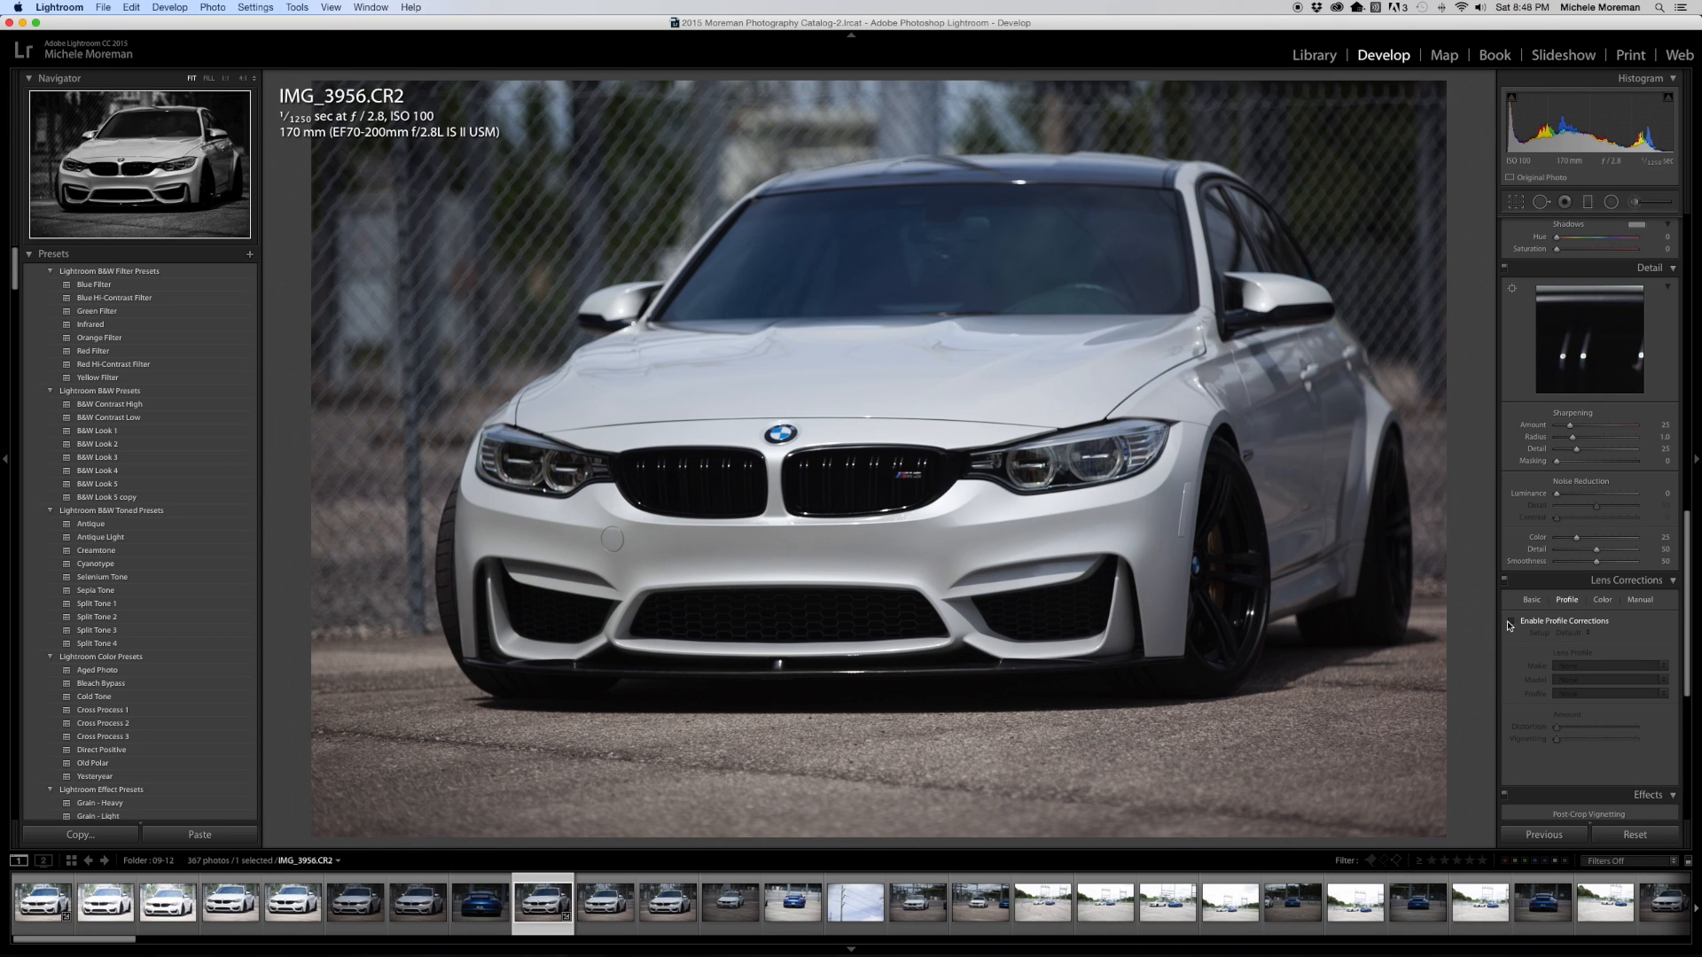
click(1513, 621)
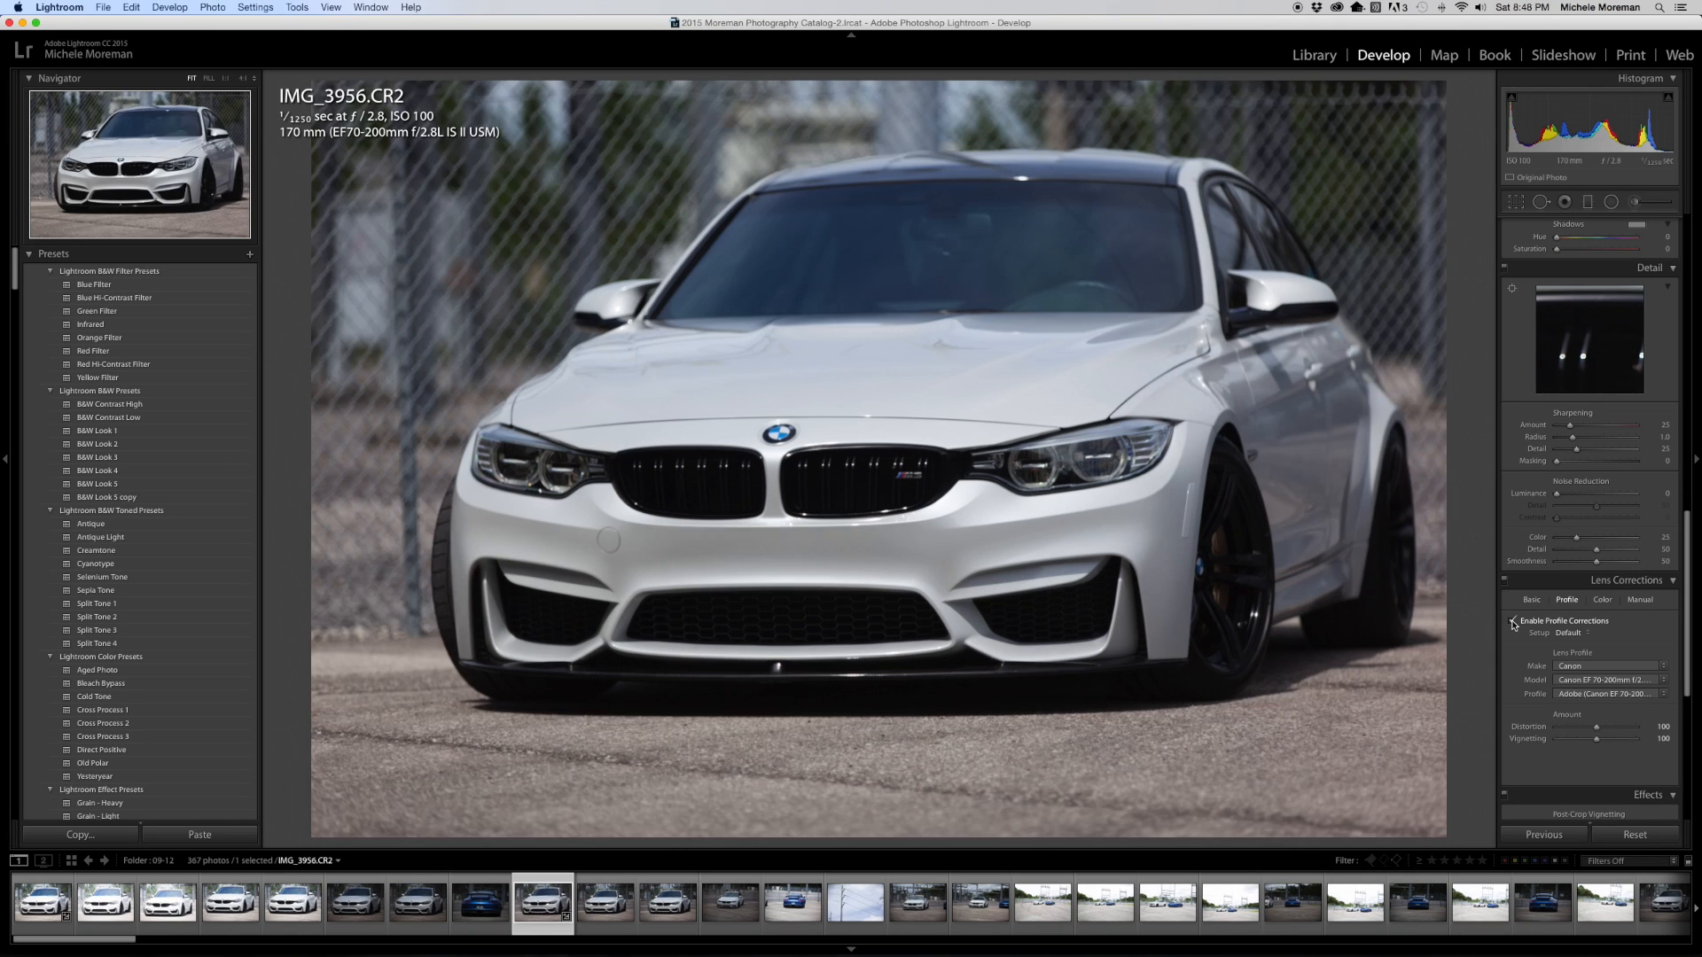
click(1512, 622)
click(1513, 621)
click(1513, 621)
click(1513, 621)
click(1513, 621)
click(1513, 621)
click(1513, 621)
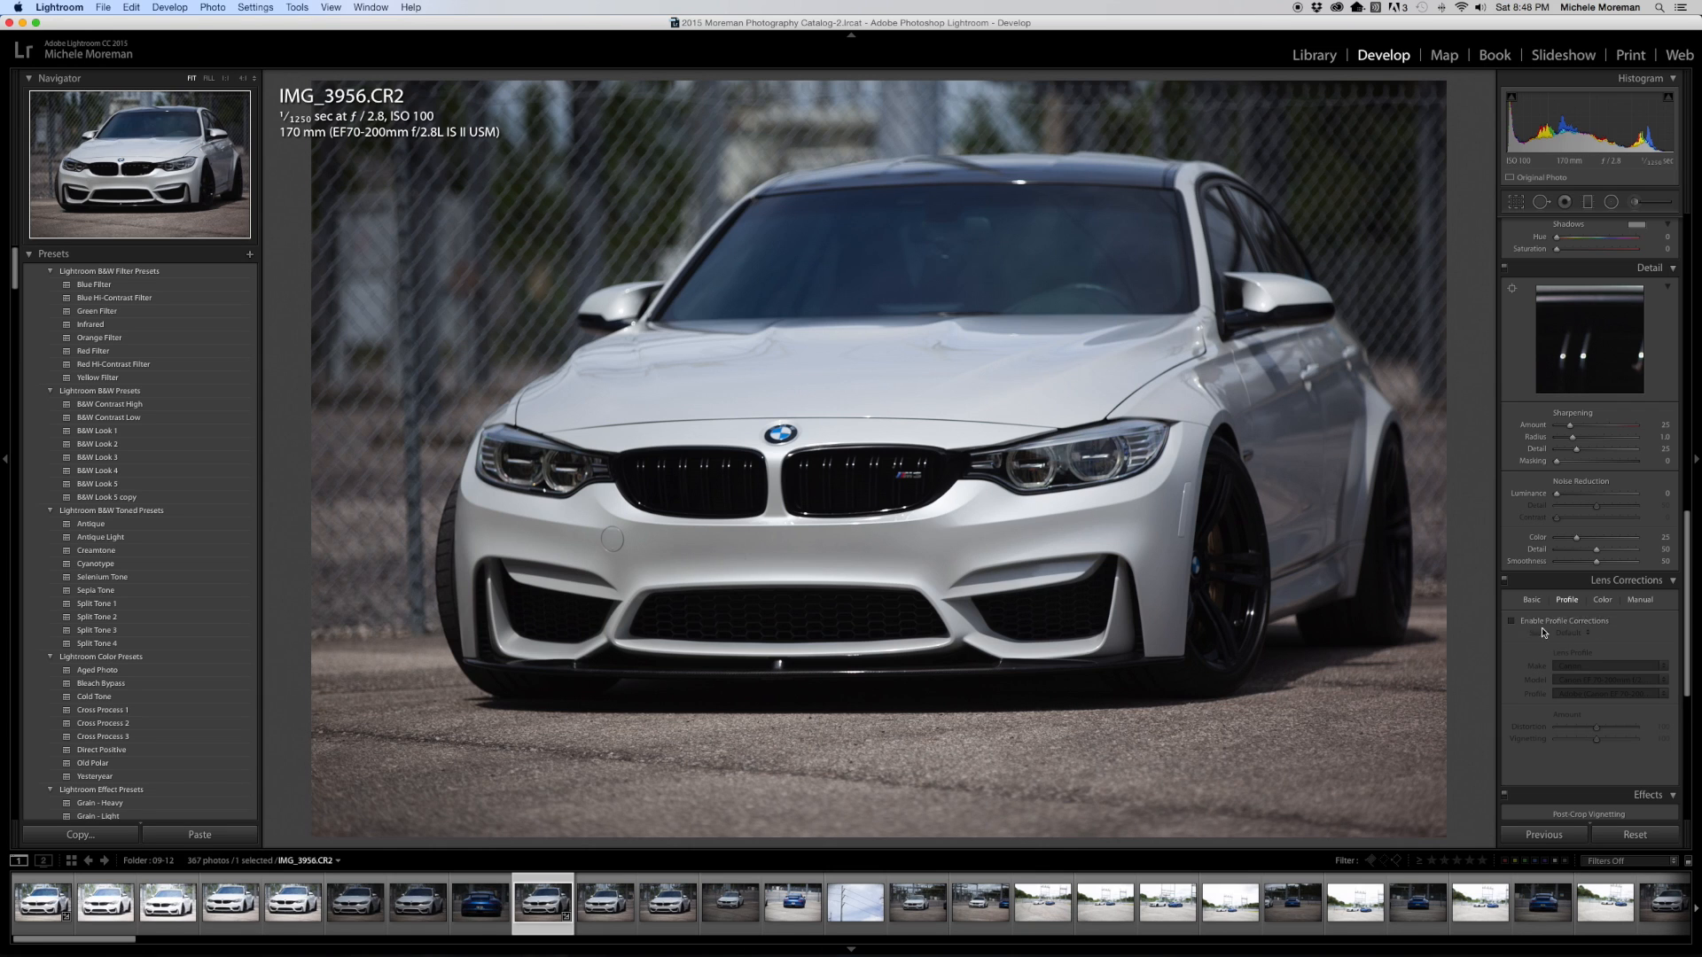
Review the Basic, Color and Manual lens correction options and return to the Profile options
click(1532, 601)
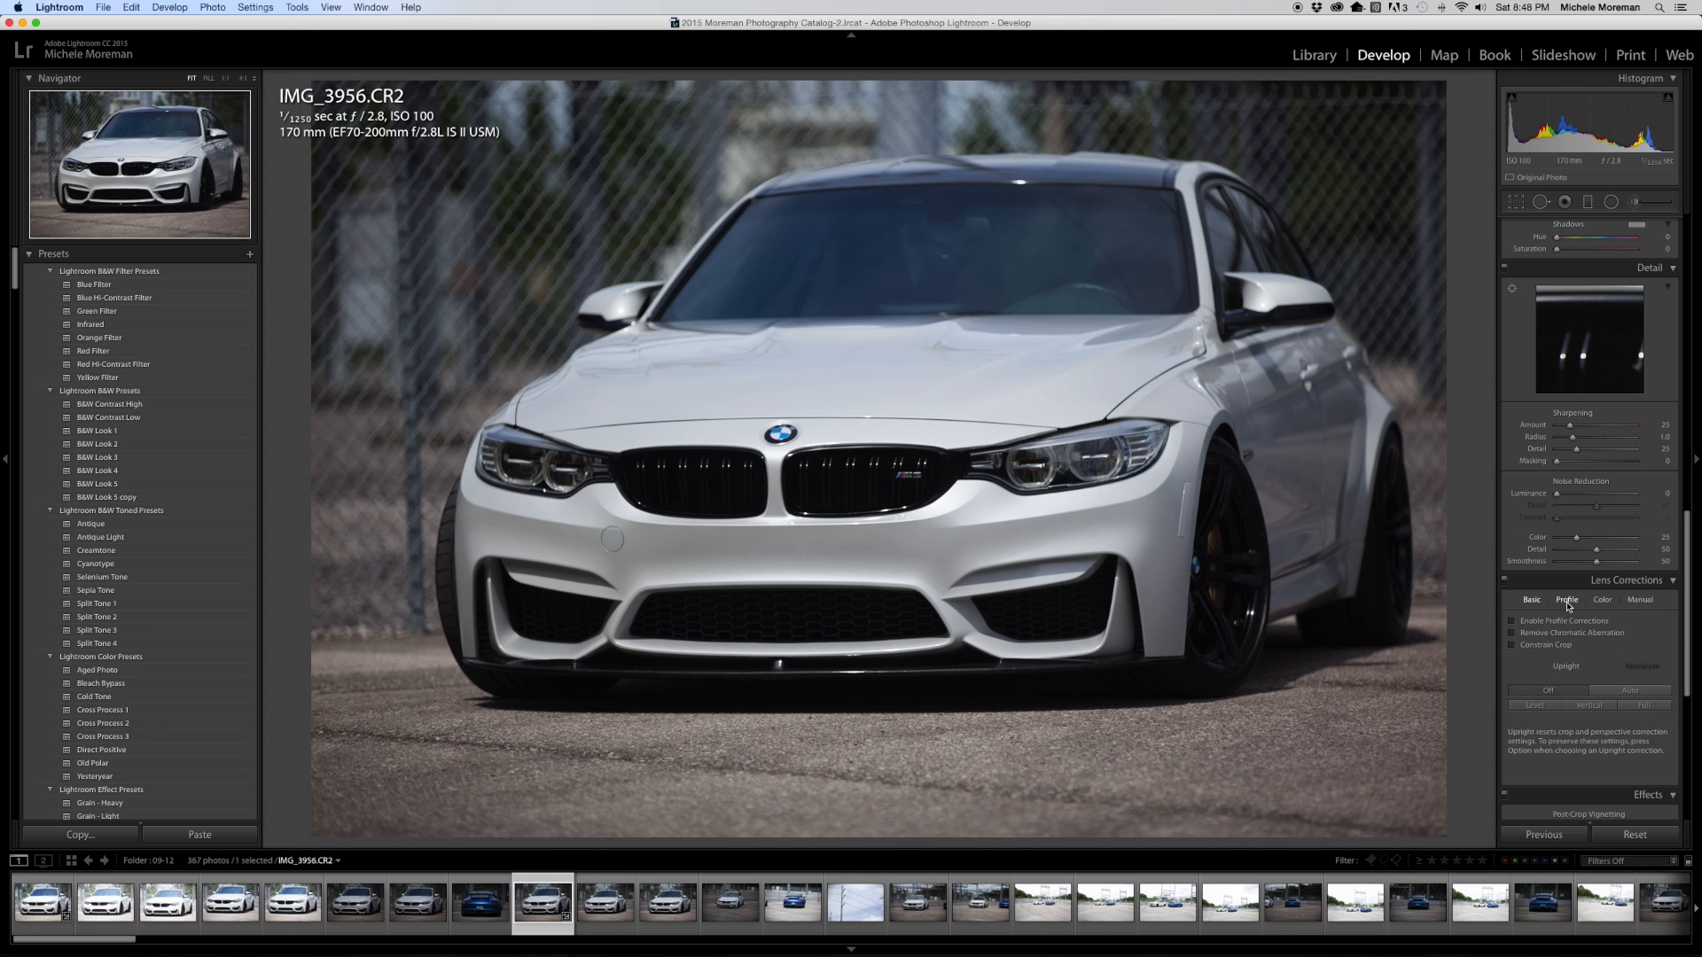
click(1567, 605)
click(1603, 604)
click(1638, 604)
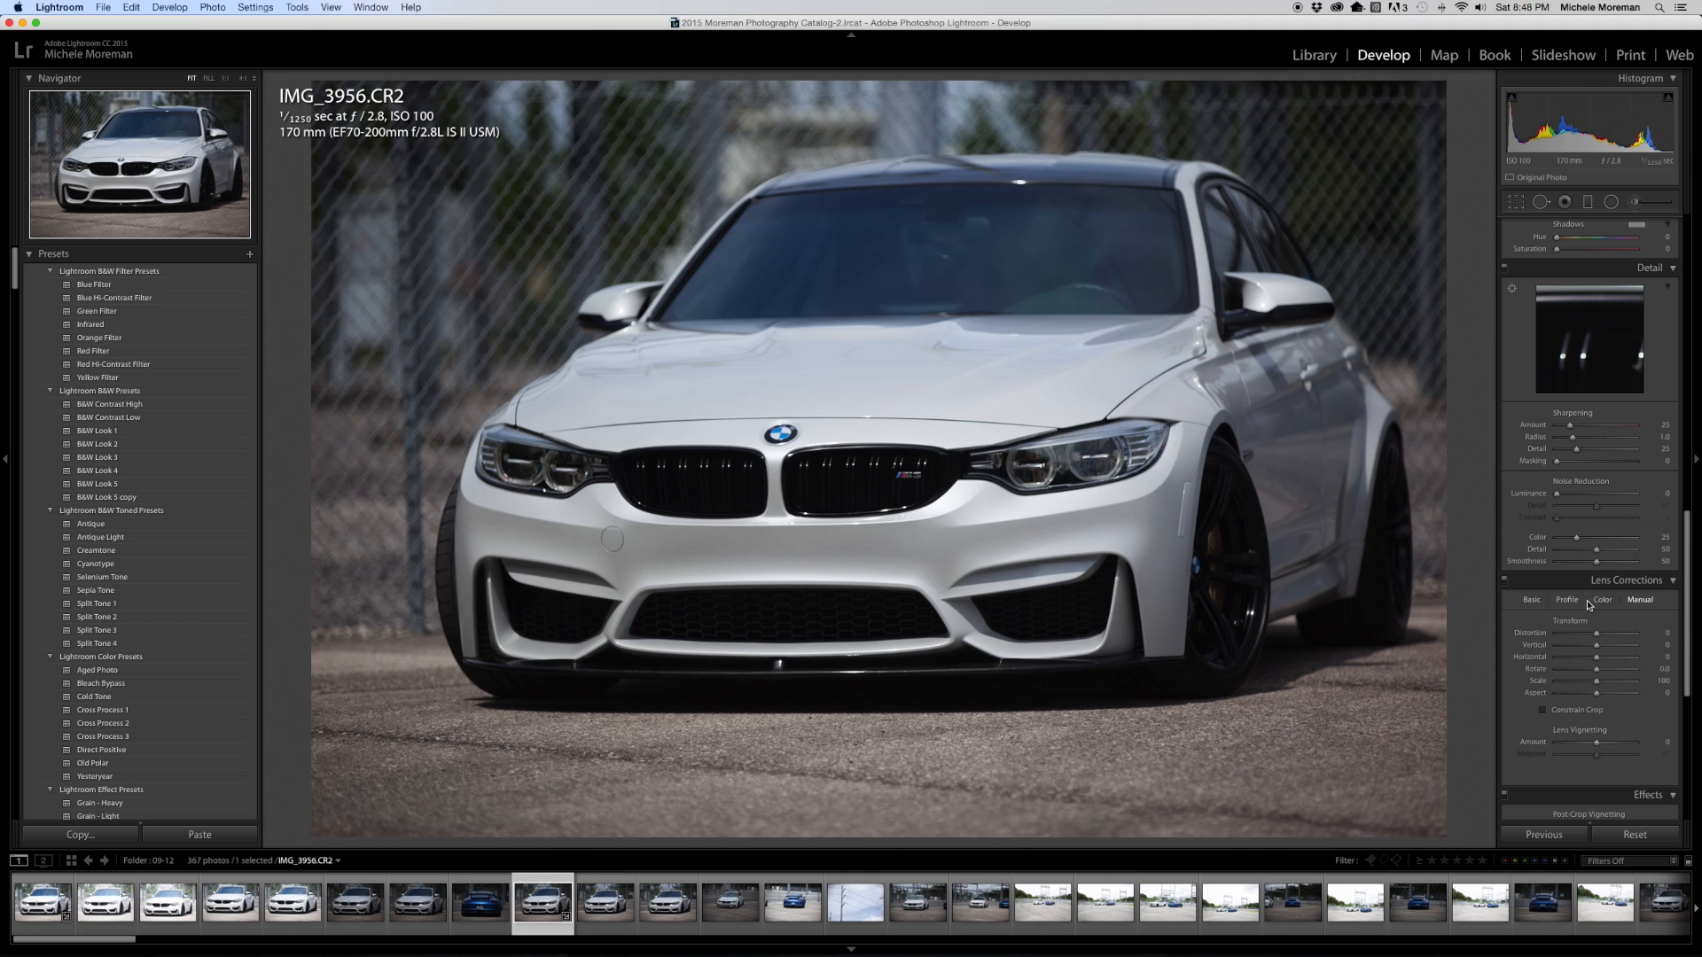
click(1567, 601)
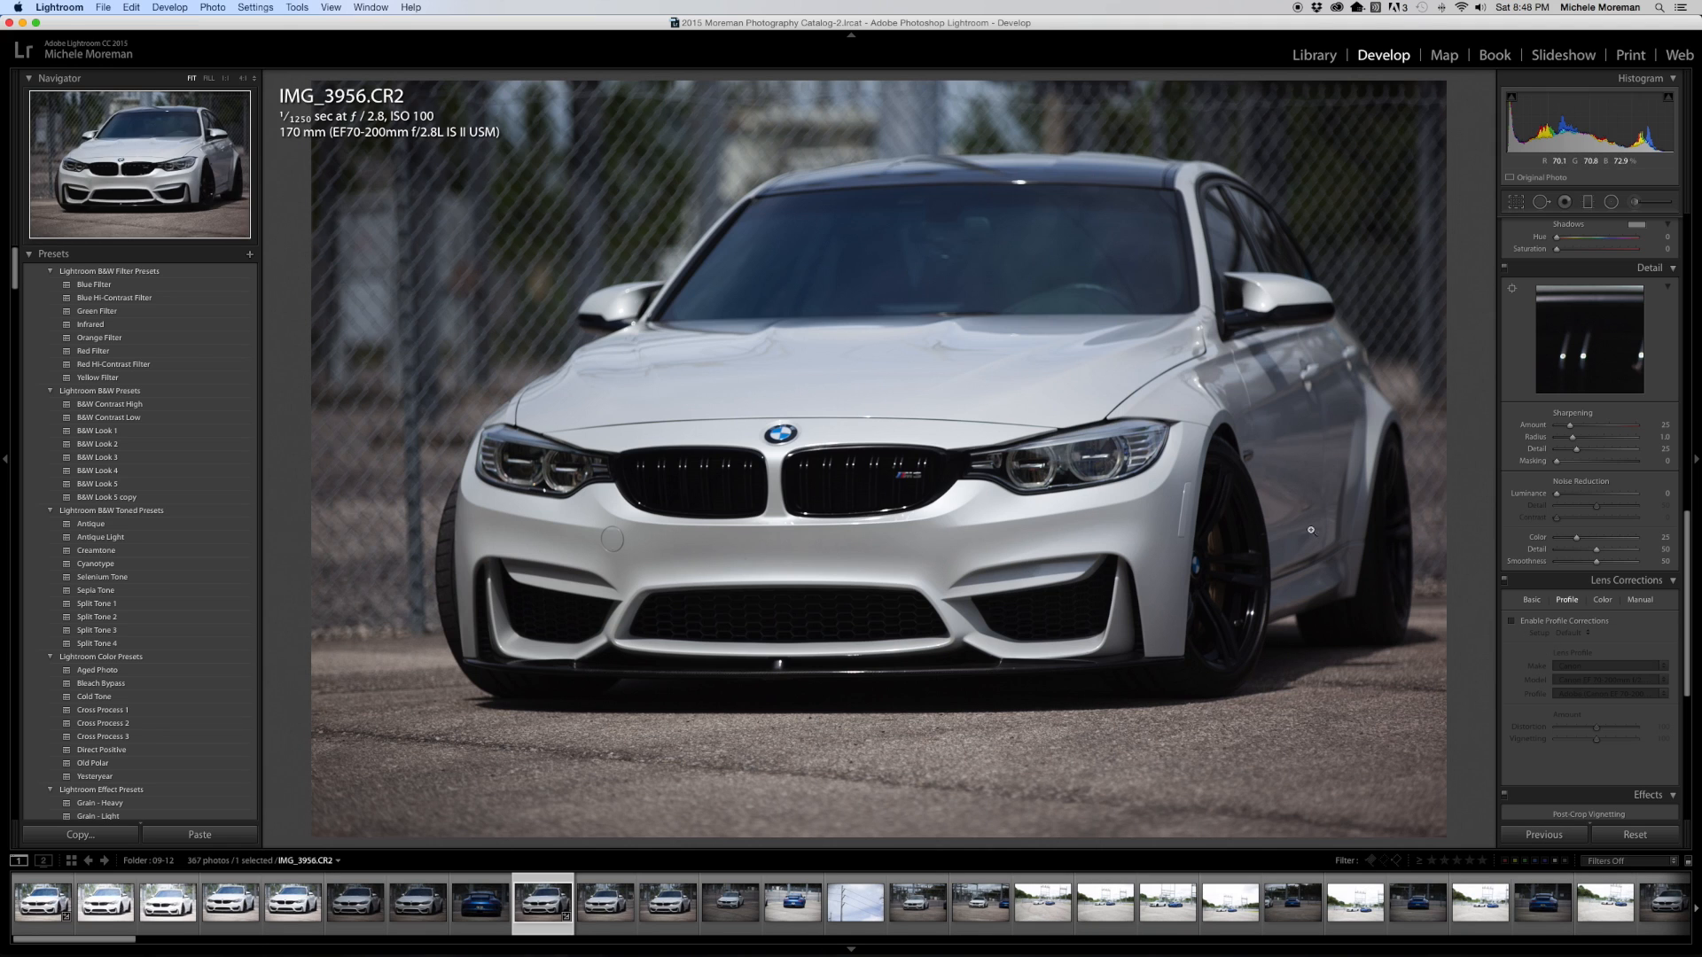
Try a Post-Crop Vignetting Amount of -23 and reset it to its default
scroll(1625, 562, down, 10)
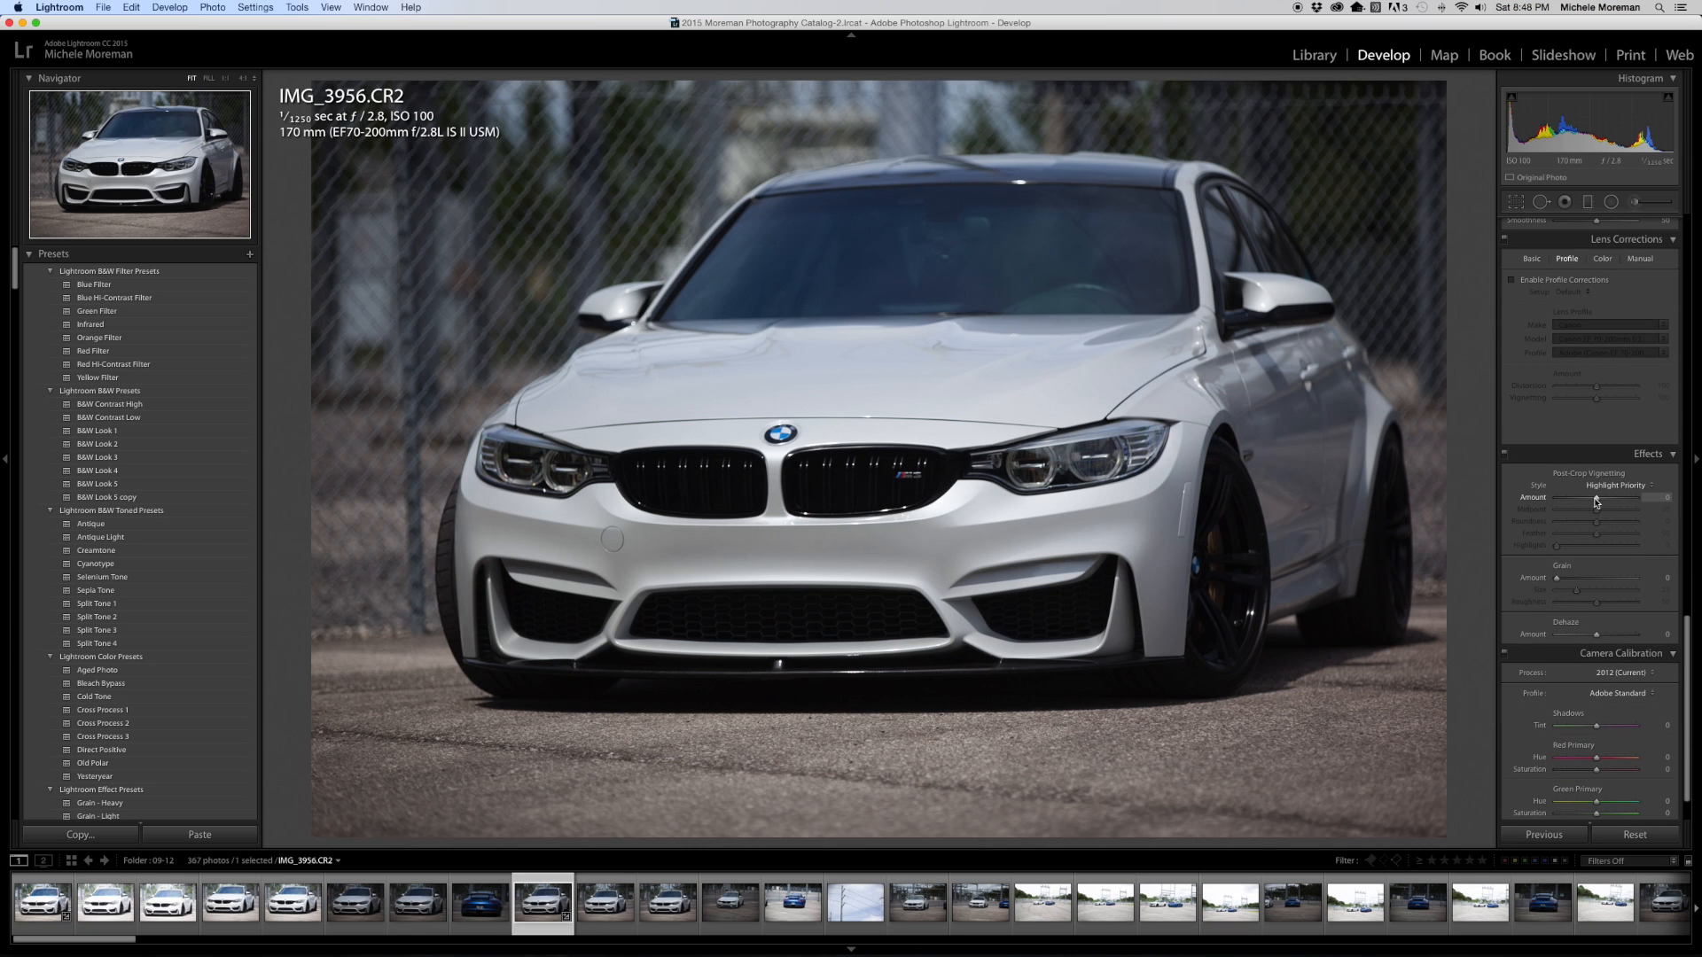
drag(1594, 503, 1587, 503)
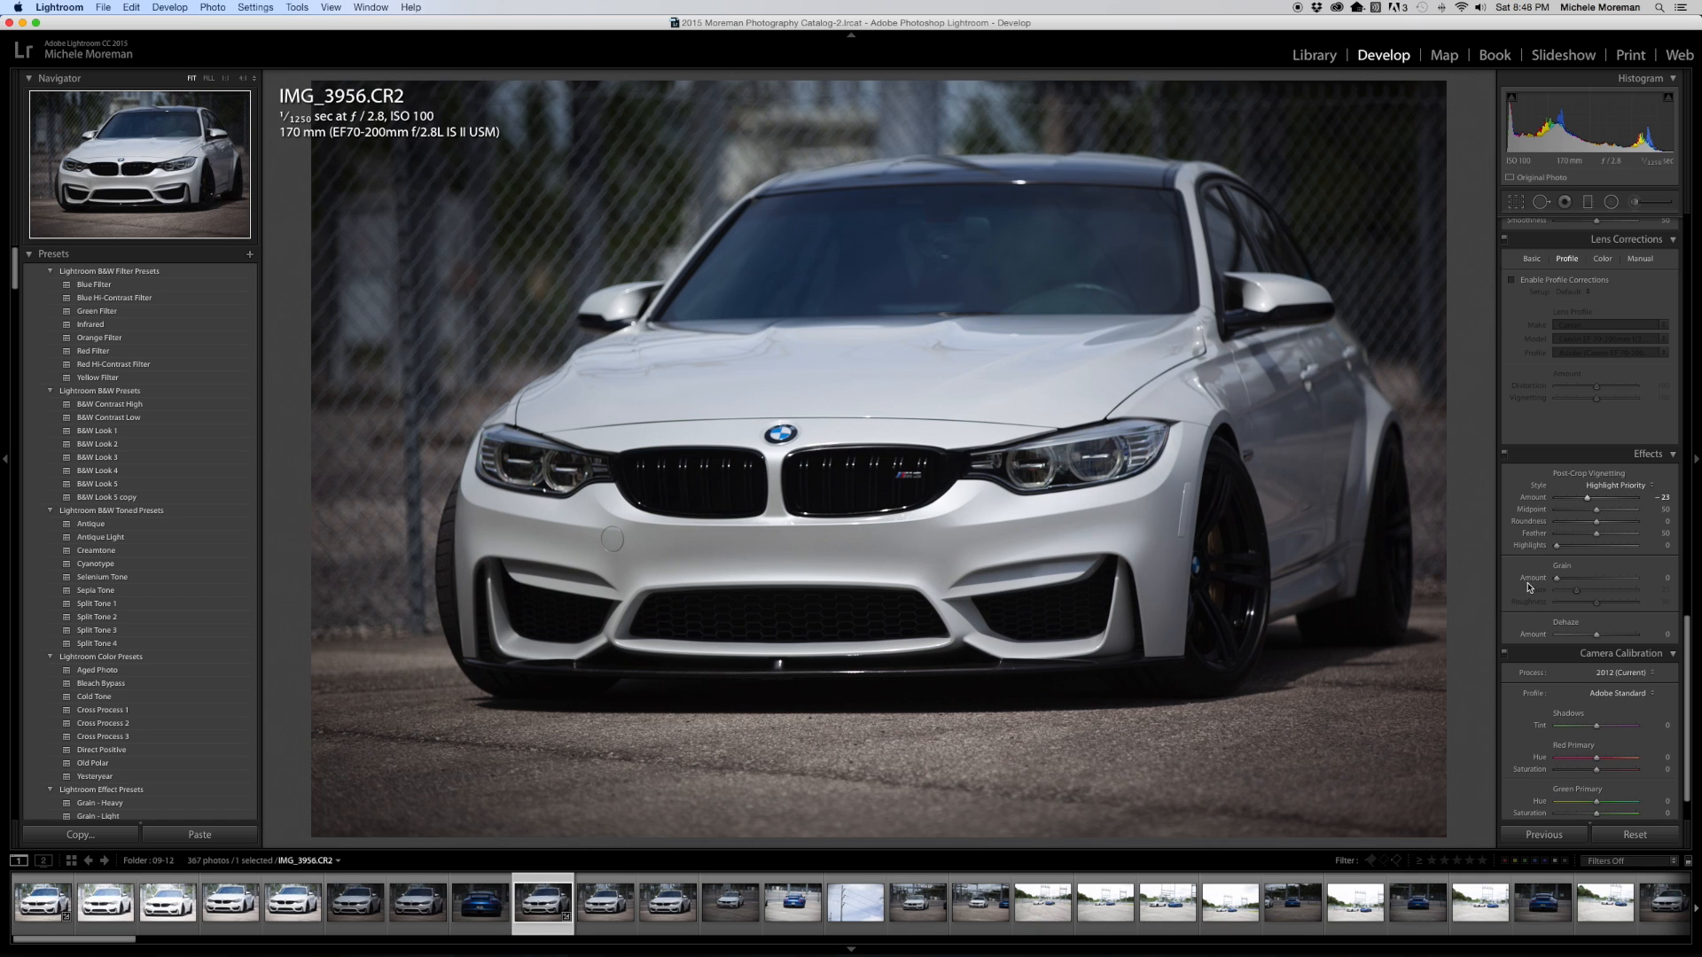
double_click(1533, 498)
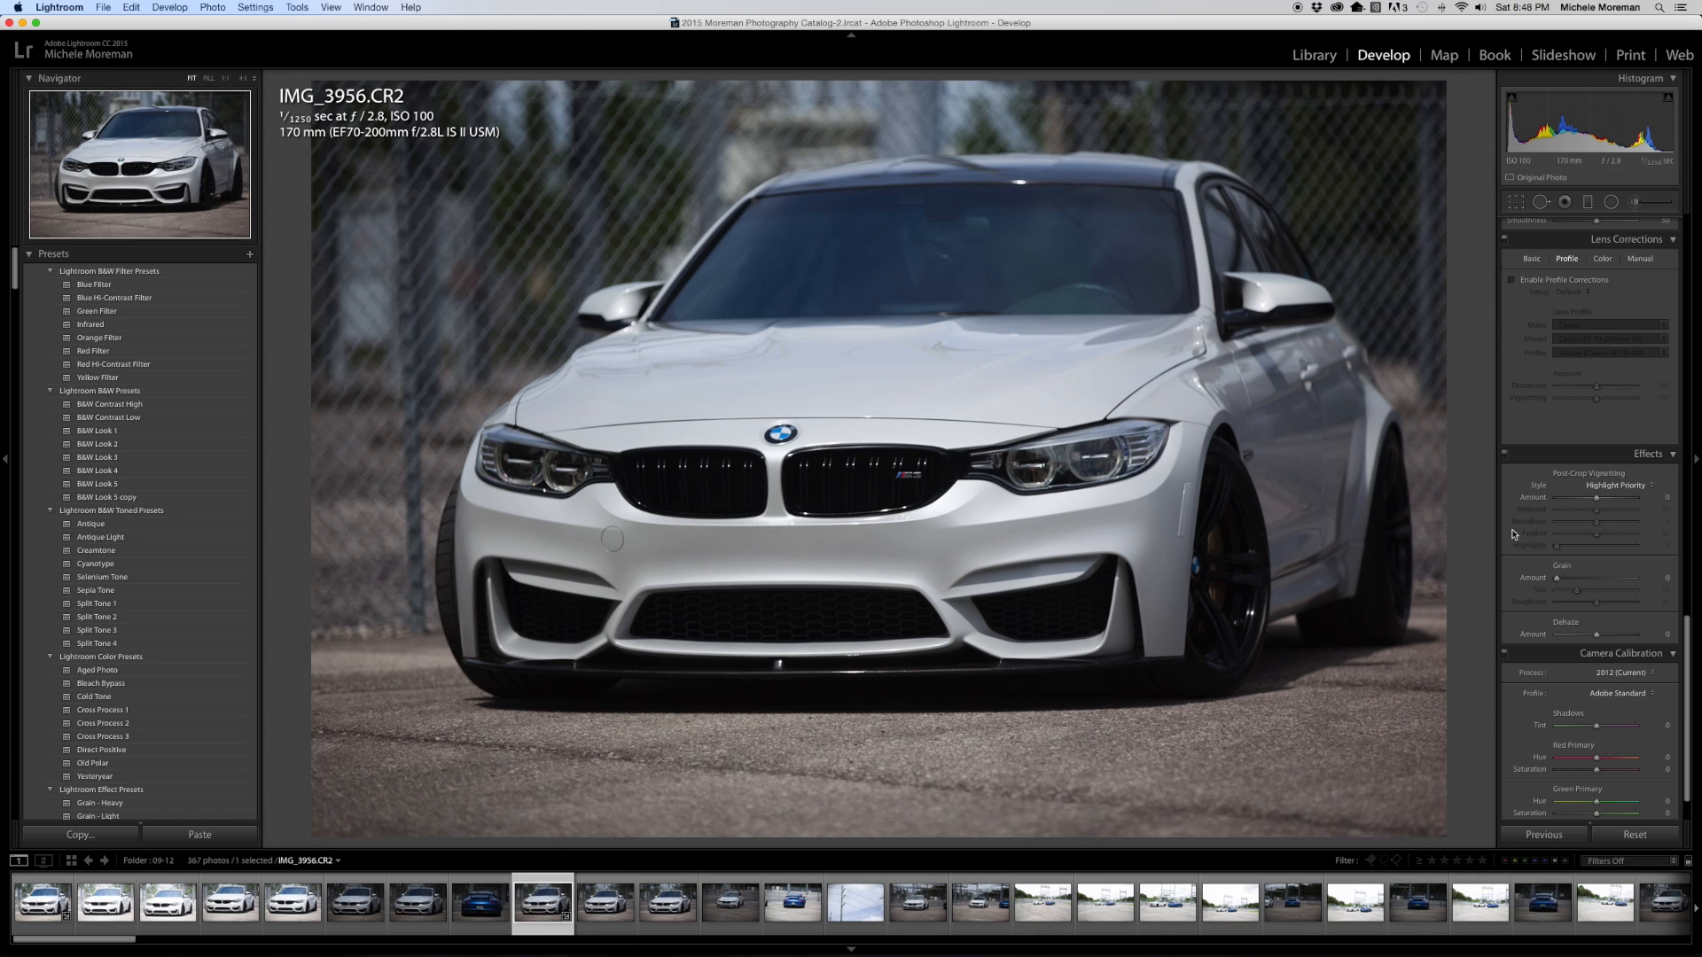
Look over the Camera Calibration and Effects settings and return to the Basic adjustments
scroll(1582, 576, down, 3)
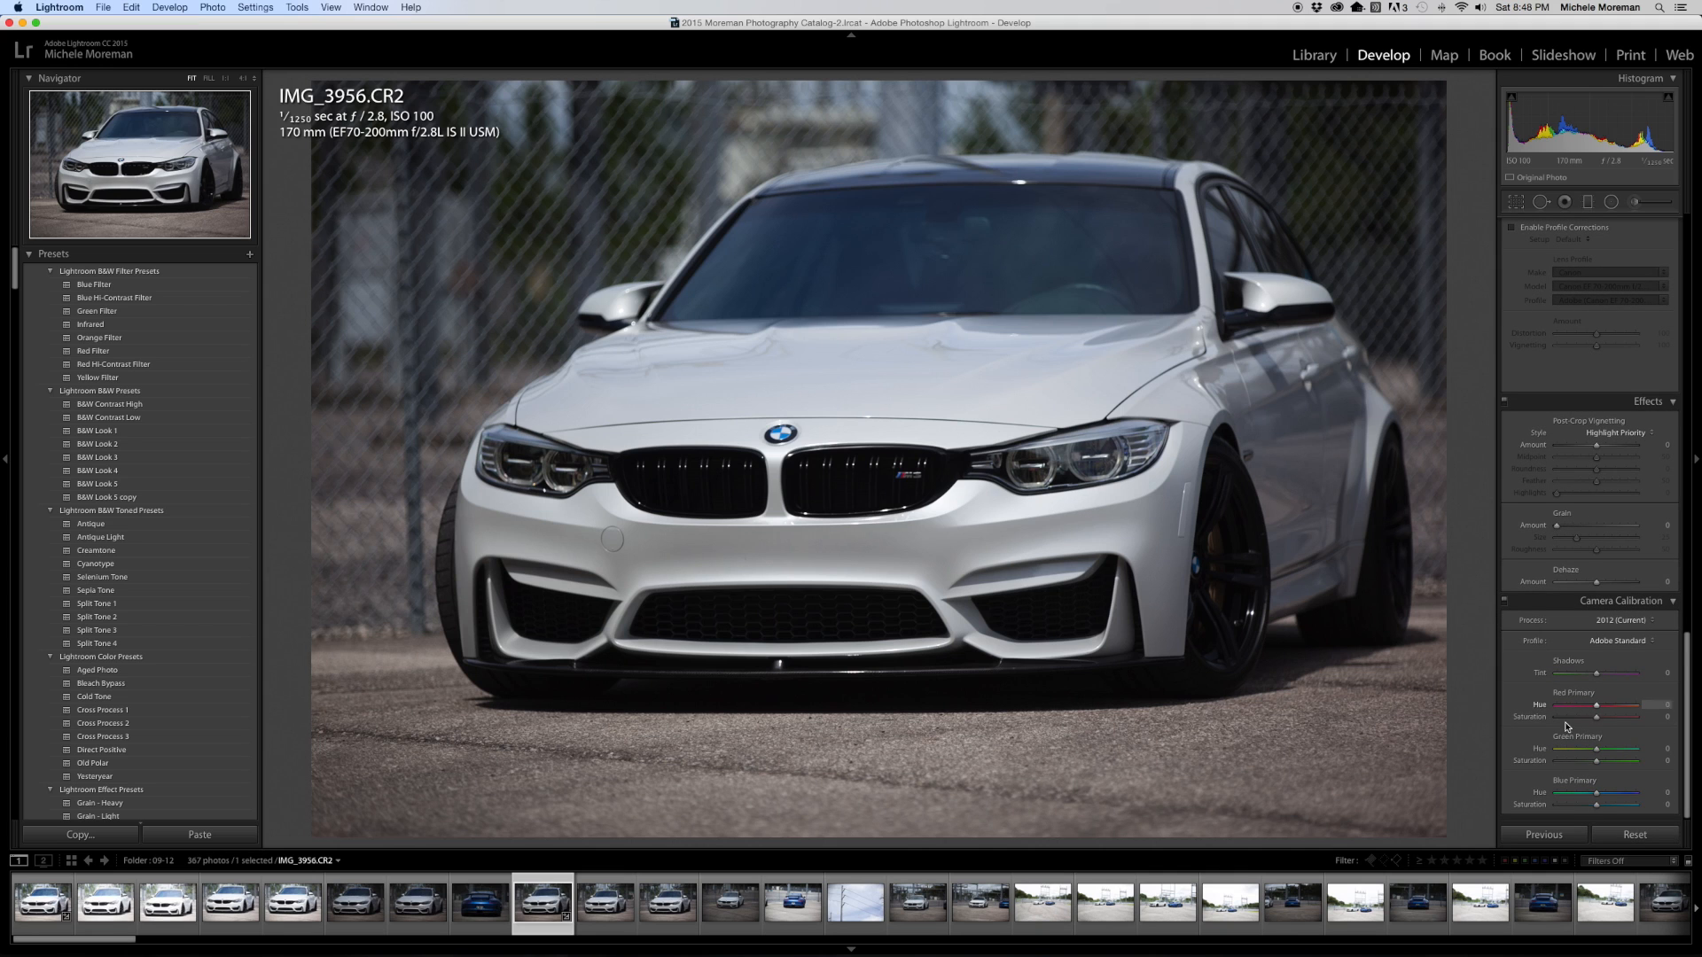
scroll(1602, 499, up, 5)
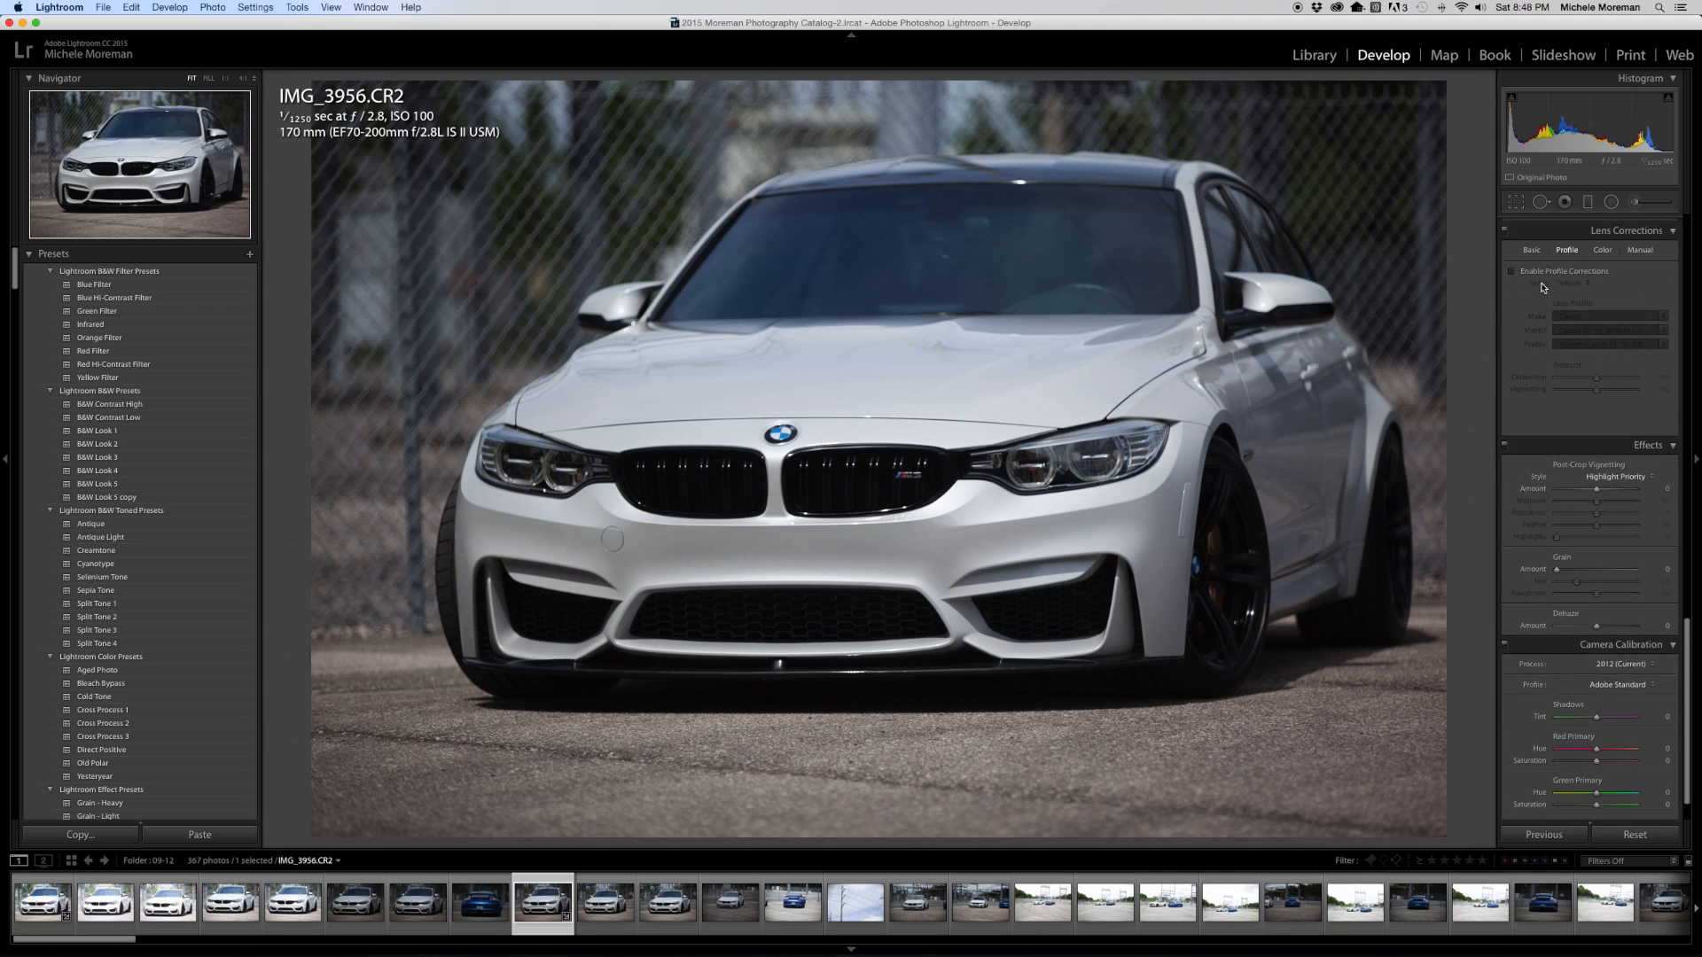
scroll(1602, 499, down, 3)
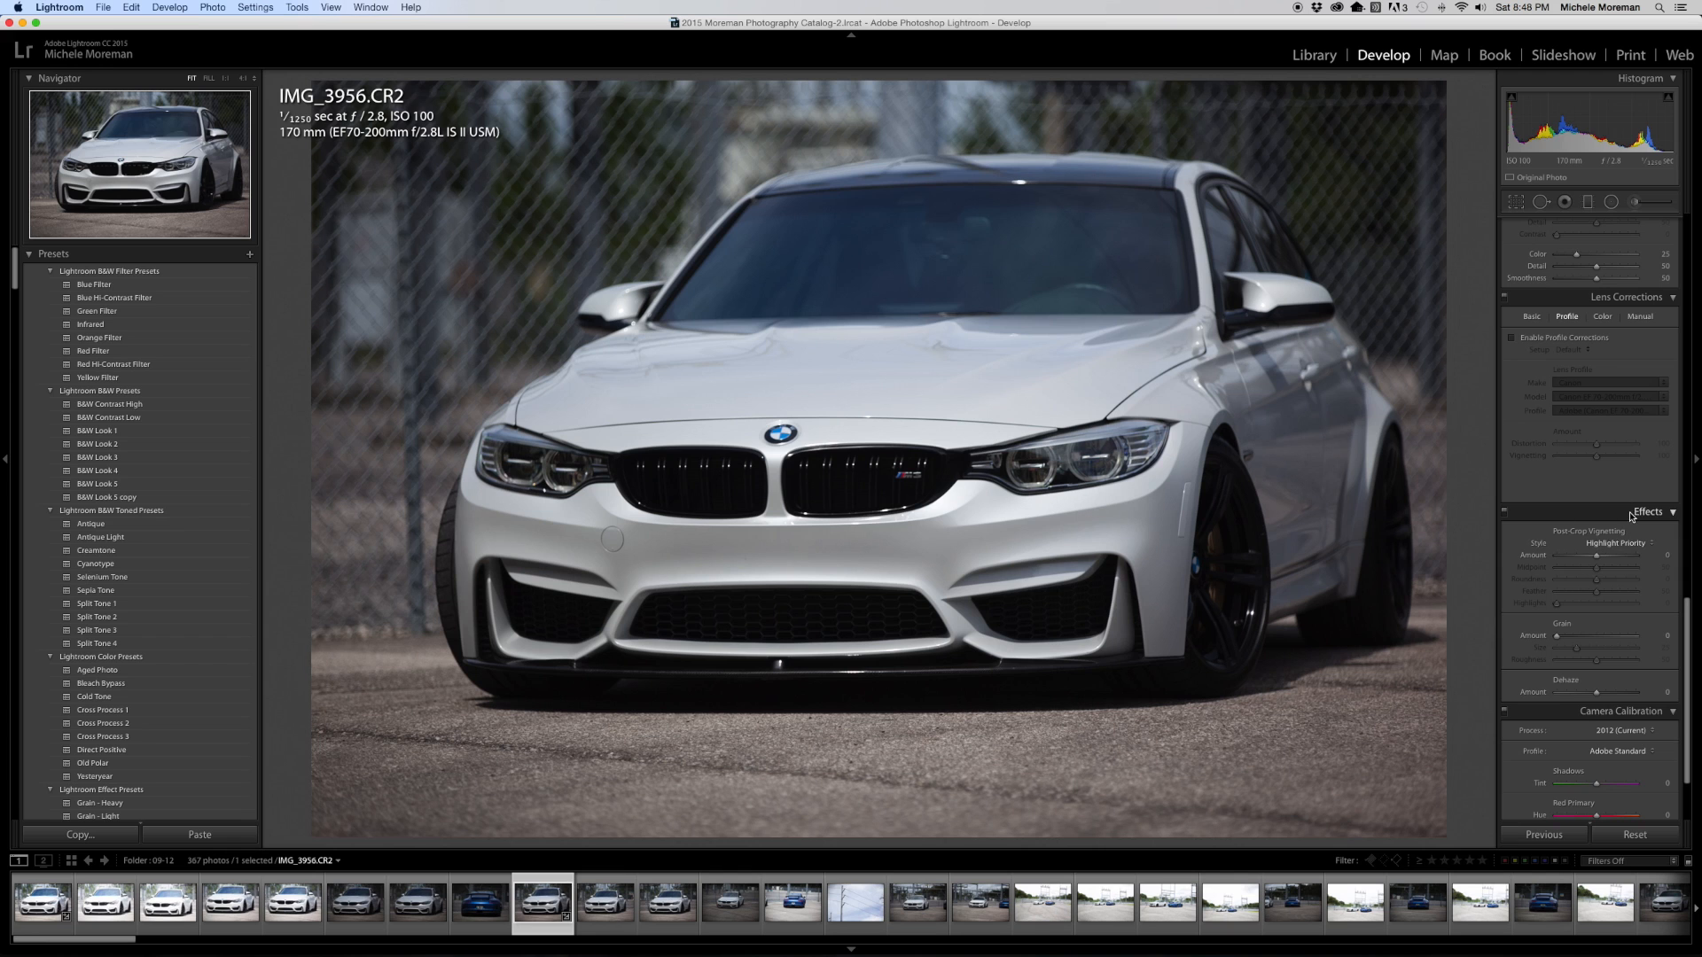
scroll(1550, 572, up, 15)
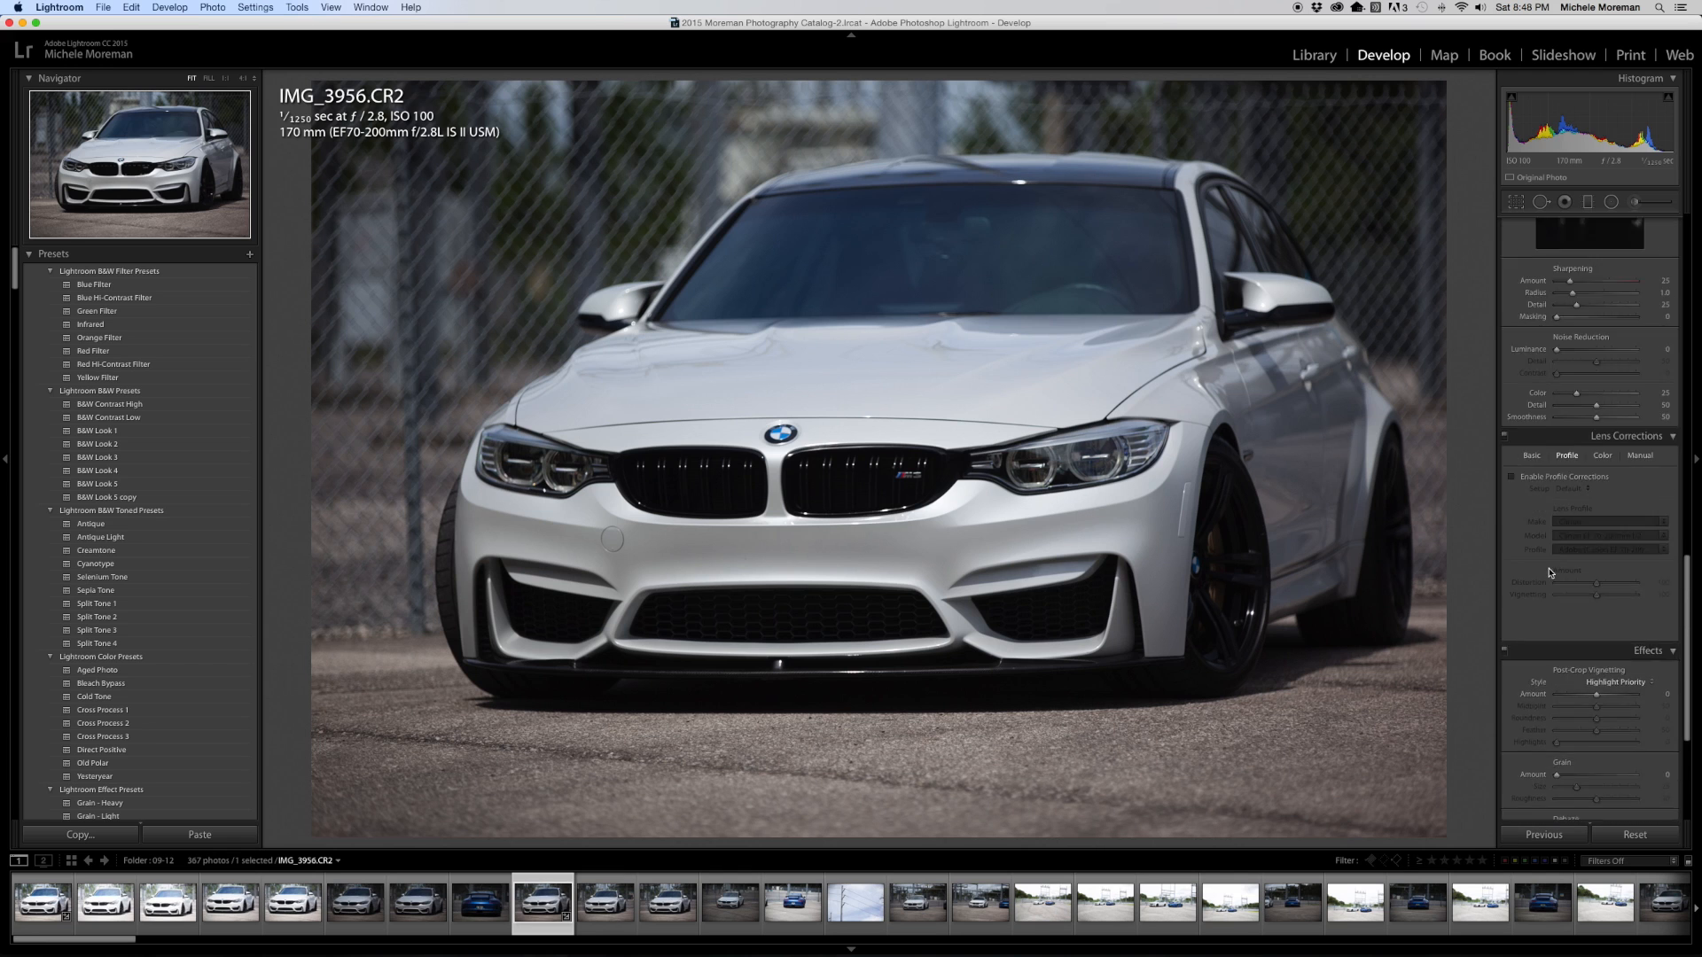
scroll(1548, 569, down, 1)
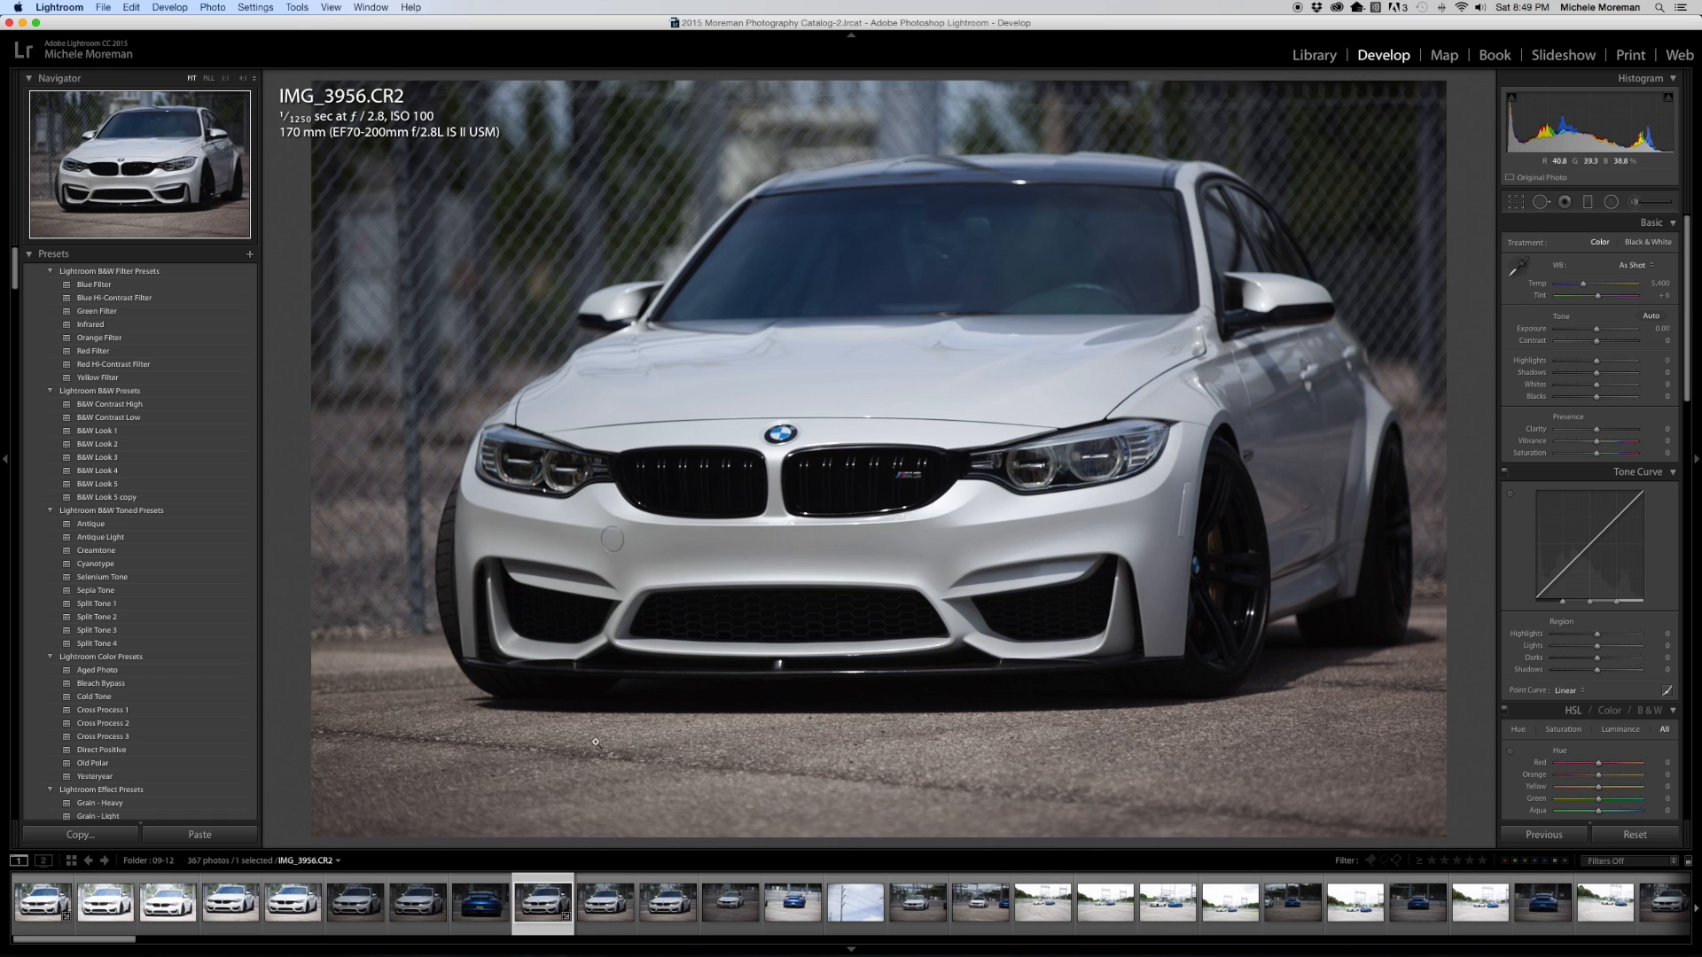
View the edited car photo IMG_3948.CR2 and switch to the darker photo IMG_3953.CR2
click(46, 901)
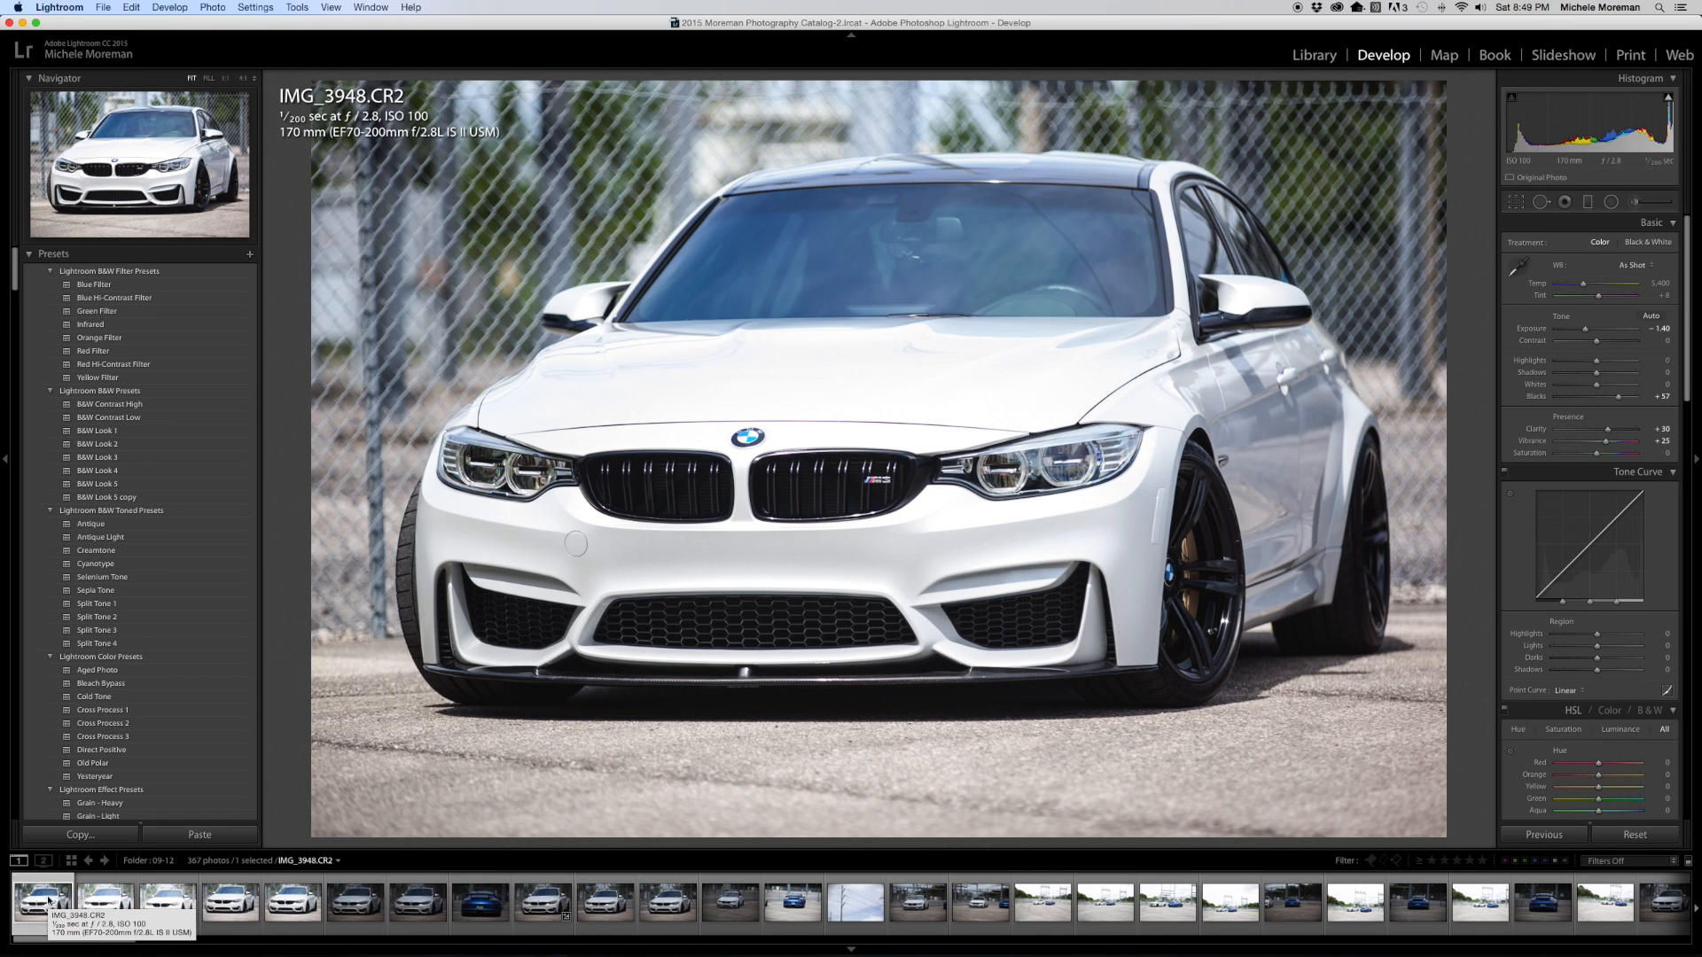
click(340, 909)
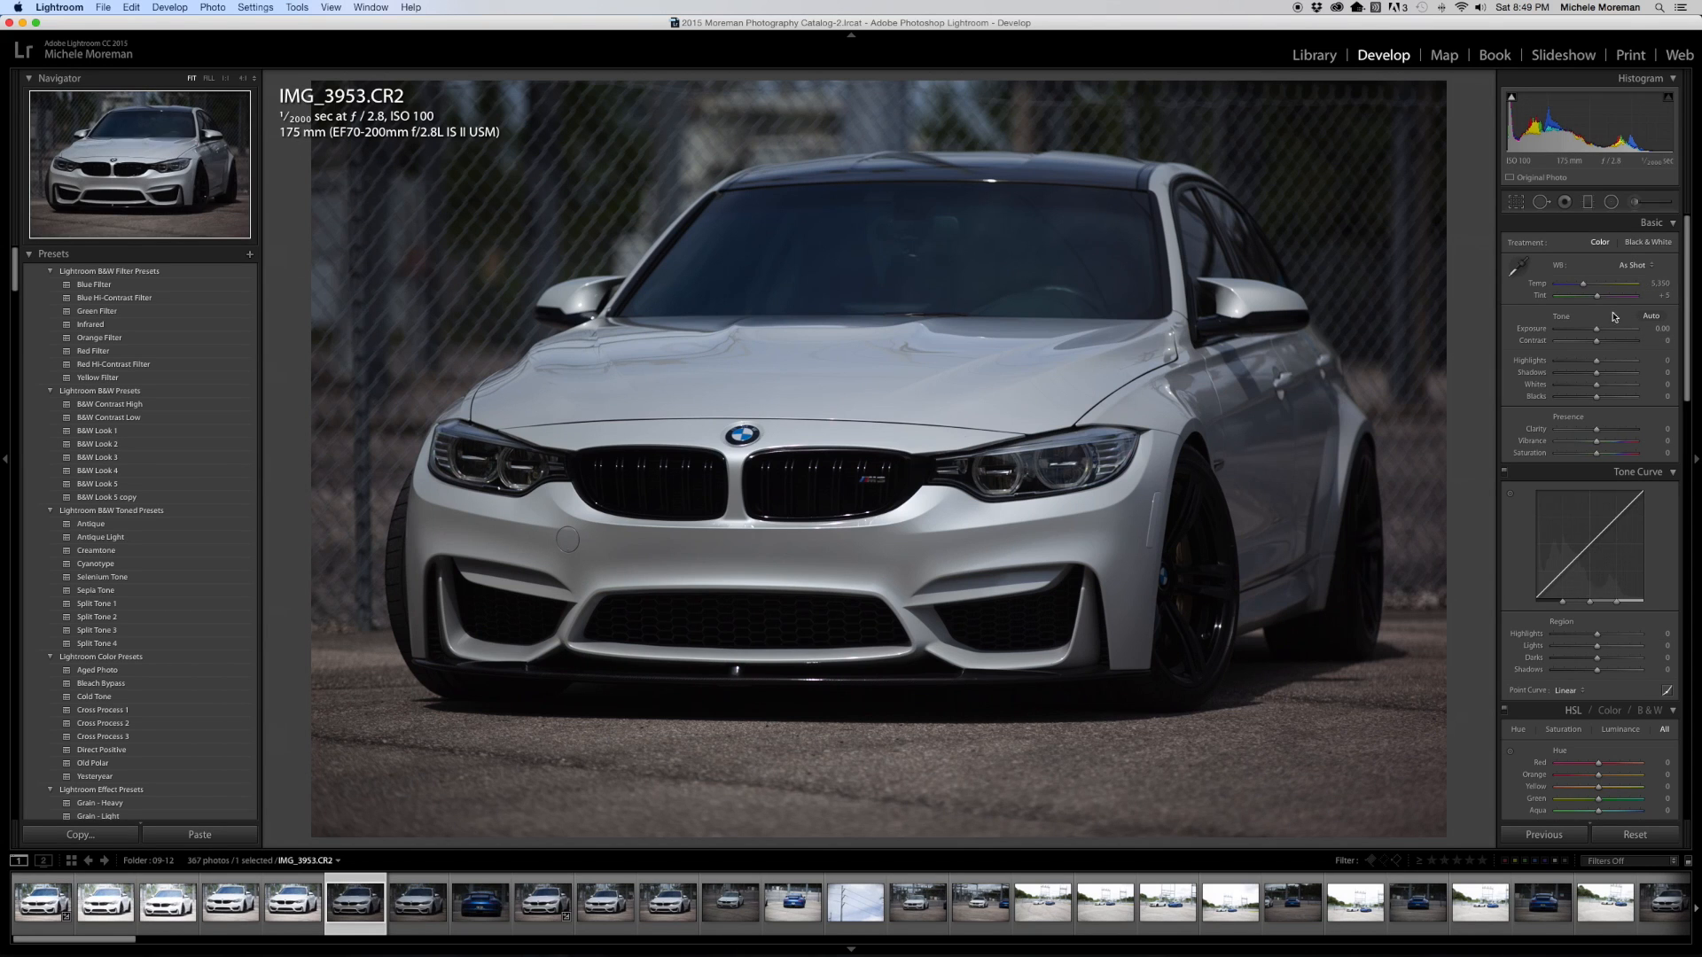
Try the B&W Look 4 preset with Exposure at +0.25 on IMG_3953.CR2, and undo both changes
click(96, 474)
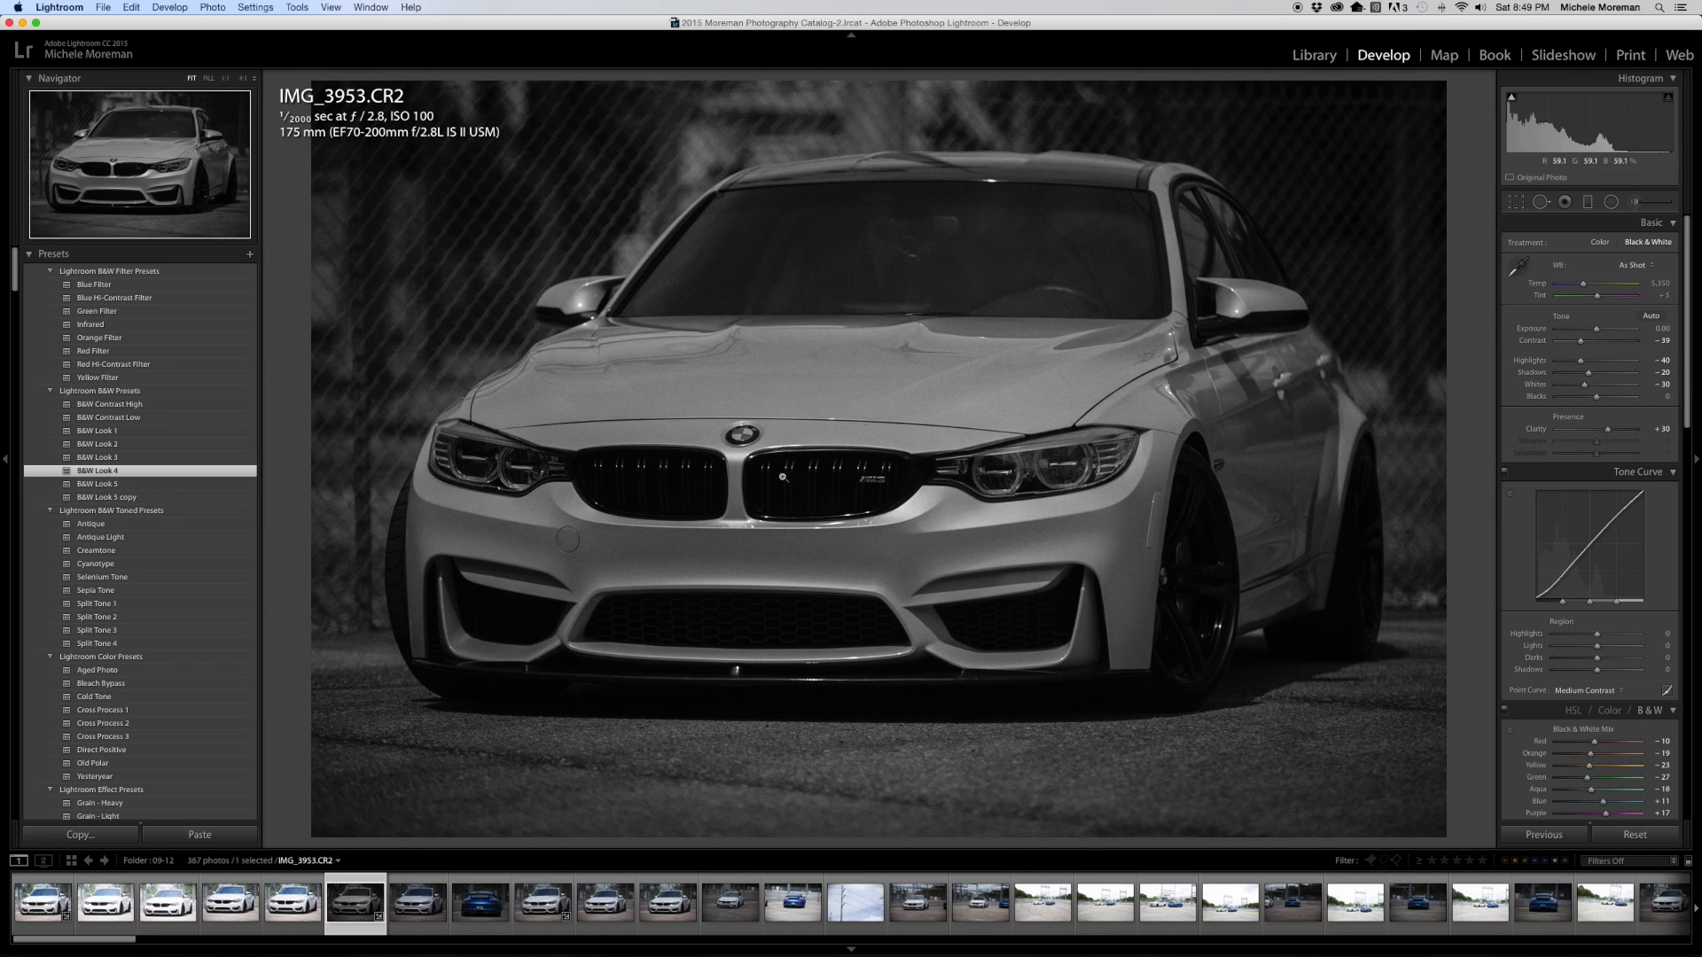
drag(1598, 331, 1600, 331)
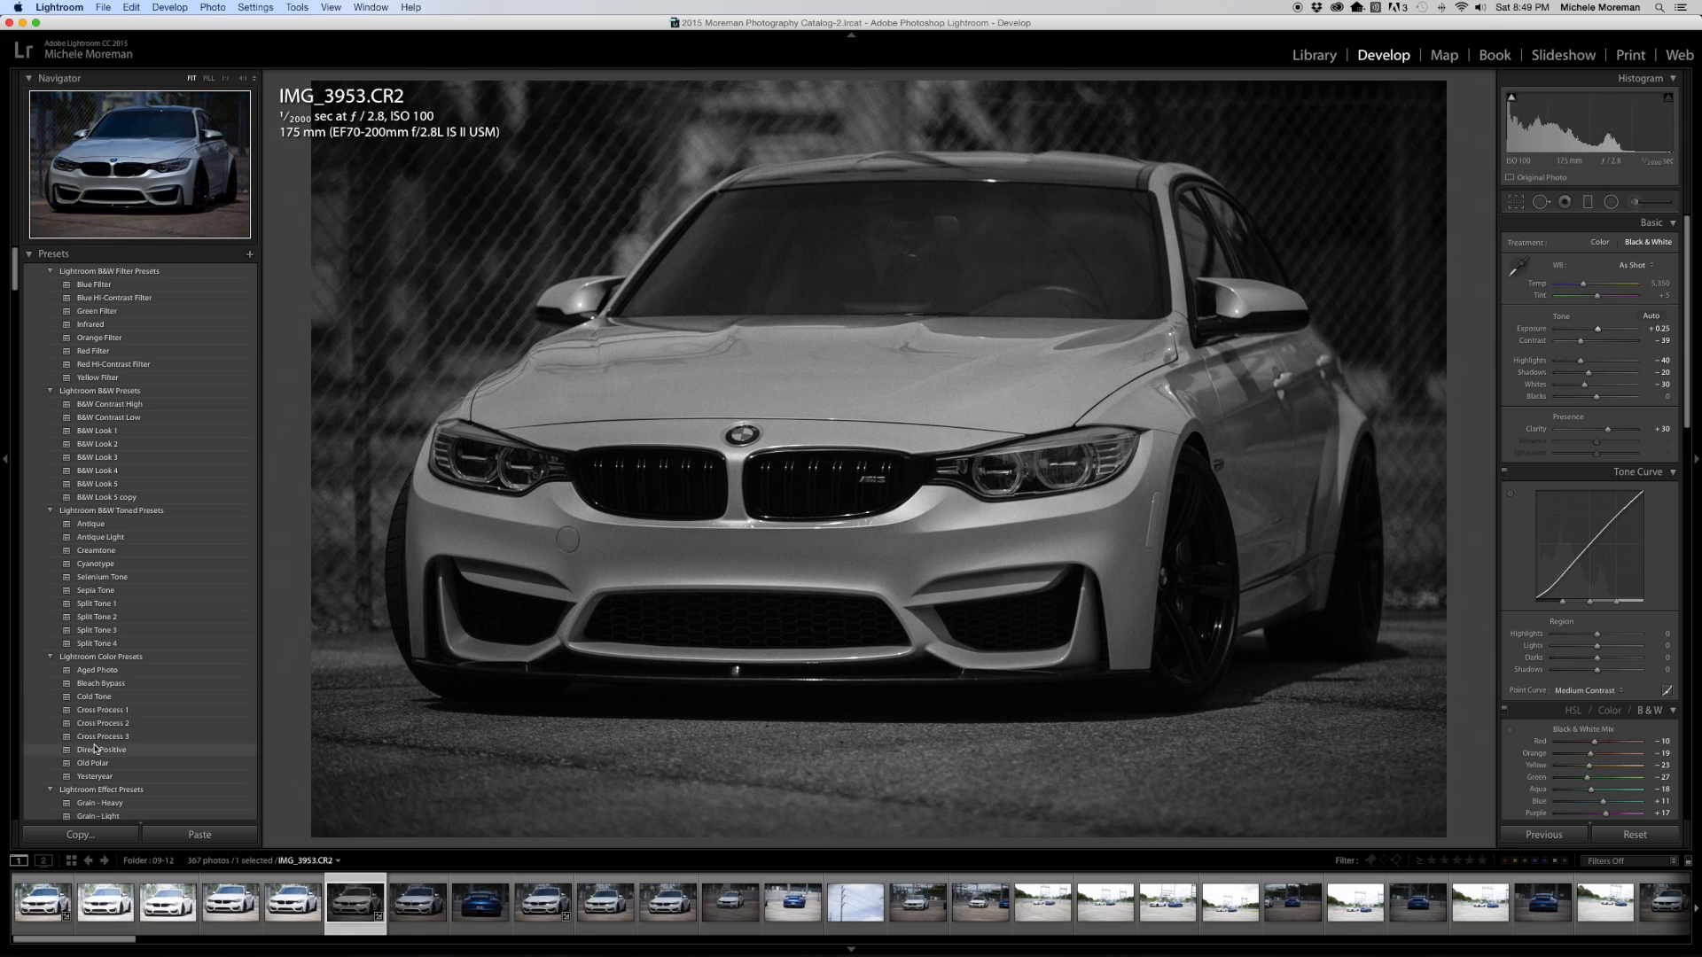
scroll(103, 726, down, 3)
scroll(104, 726, down, 1)
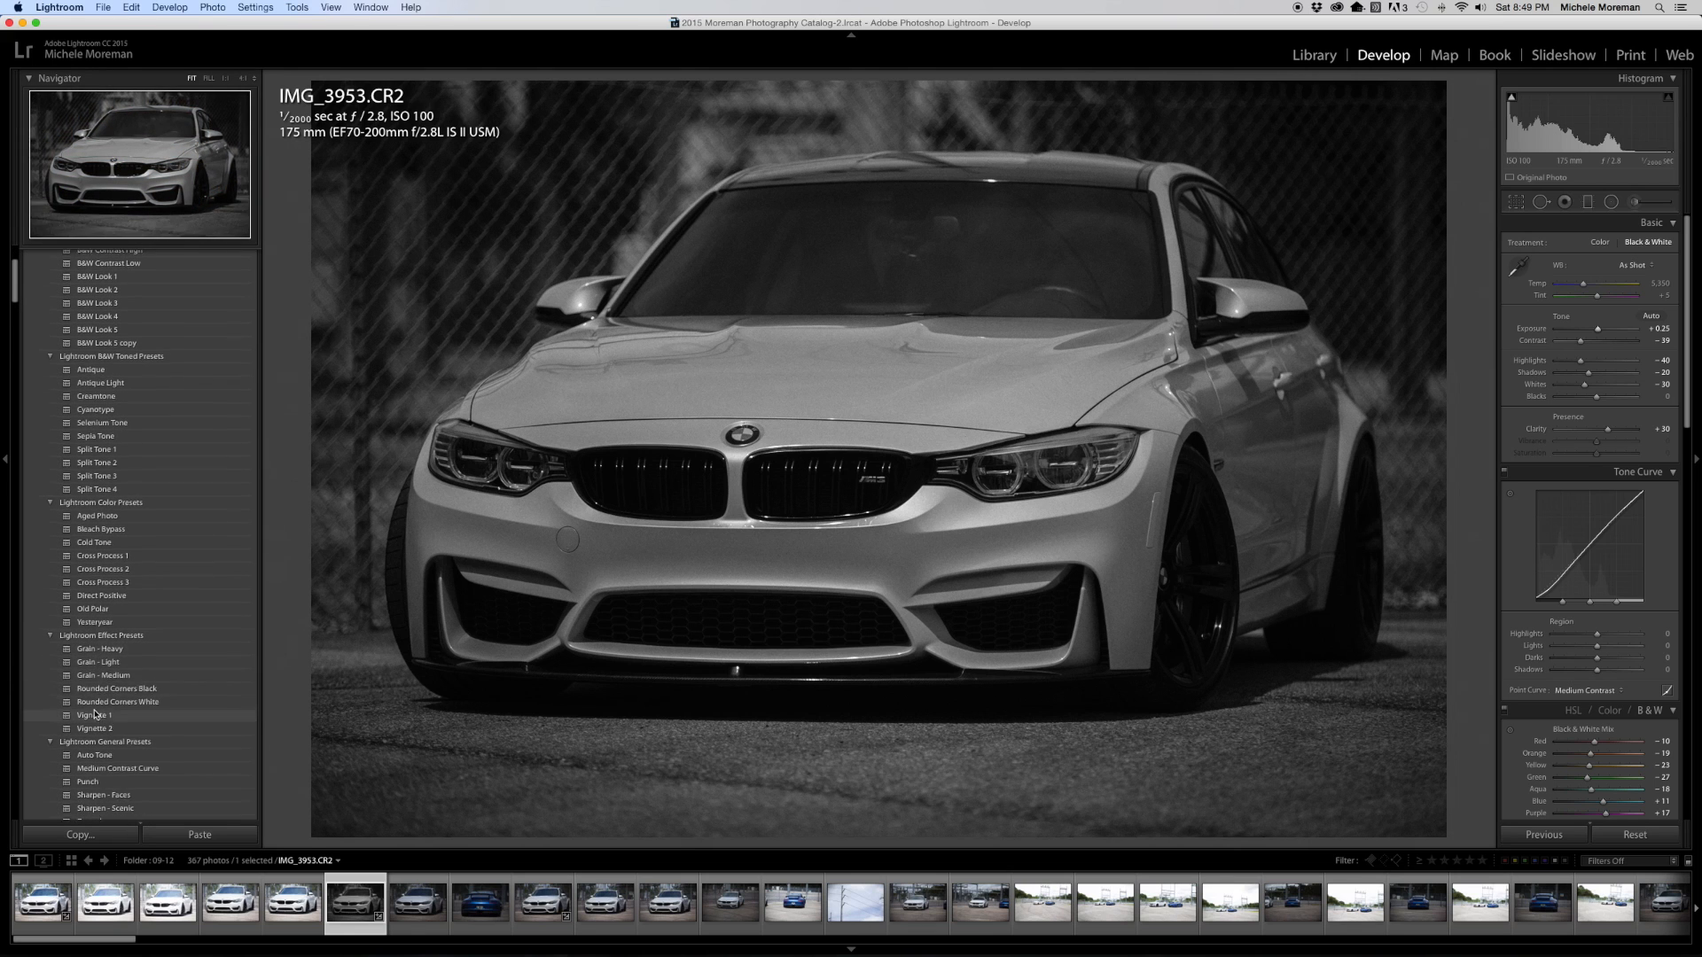
scroll(96, 702, down, 2)
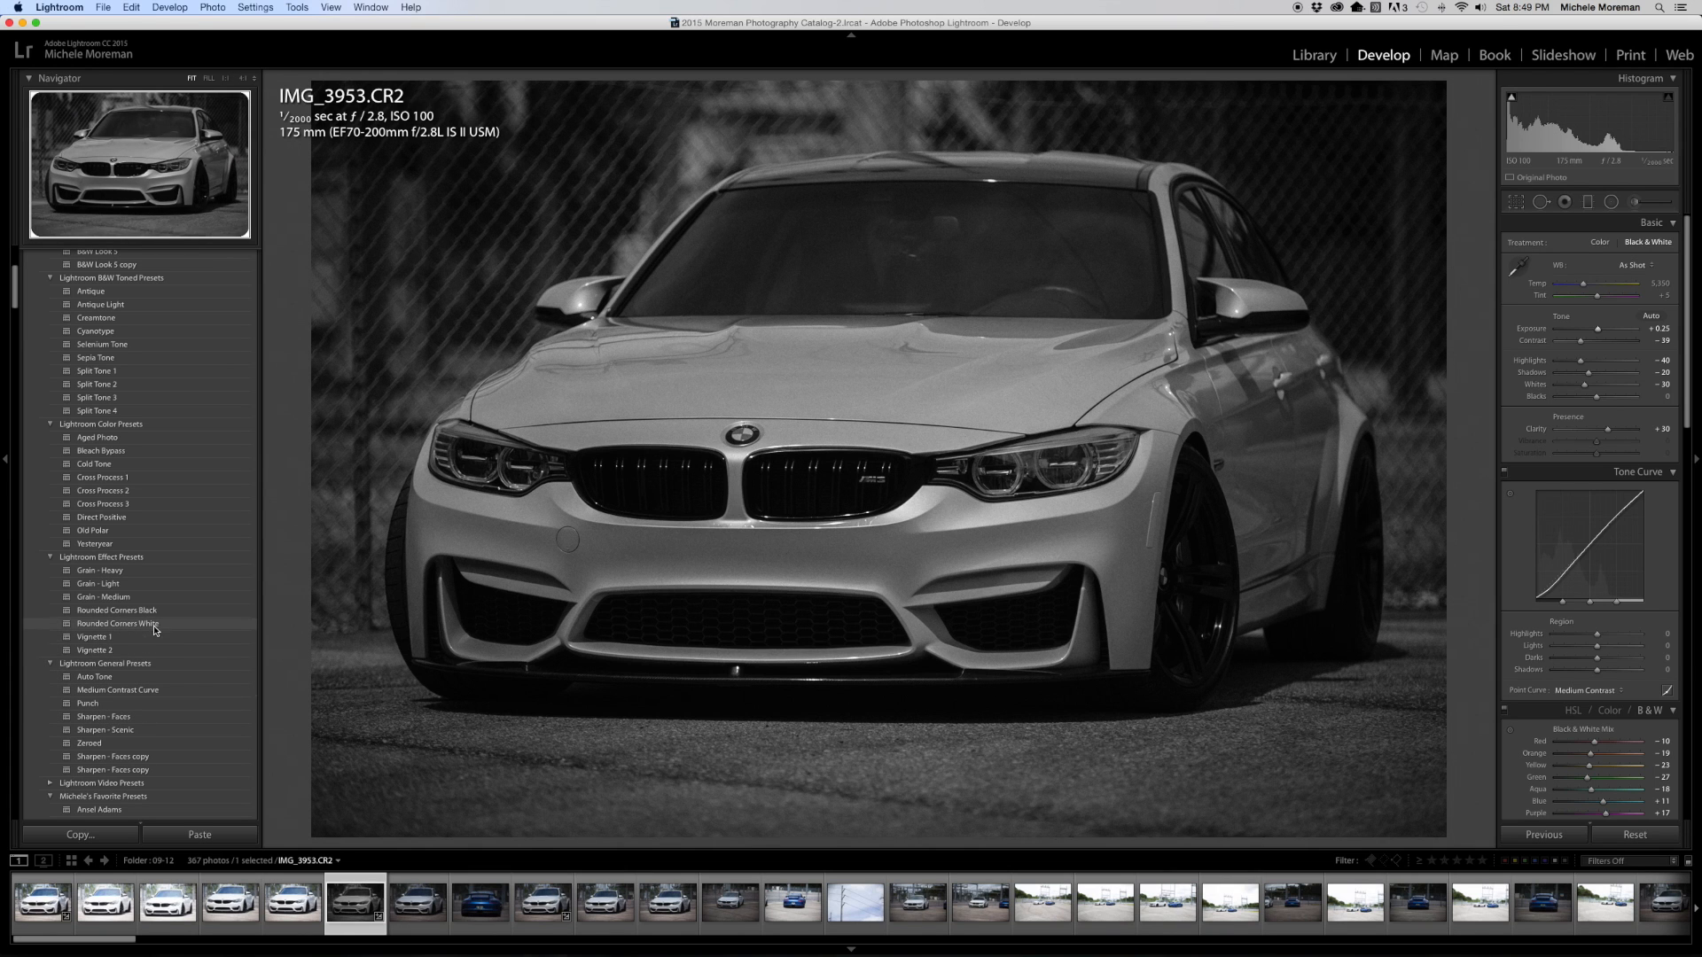
key(super+z)
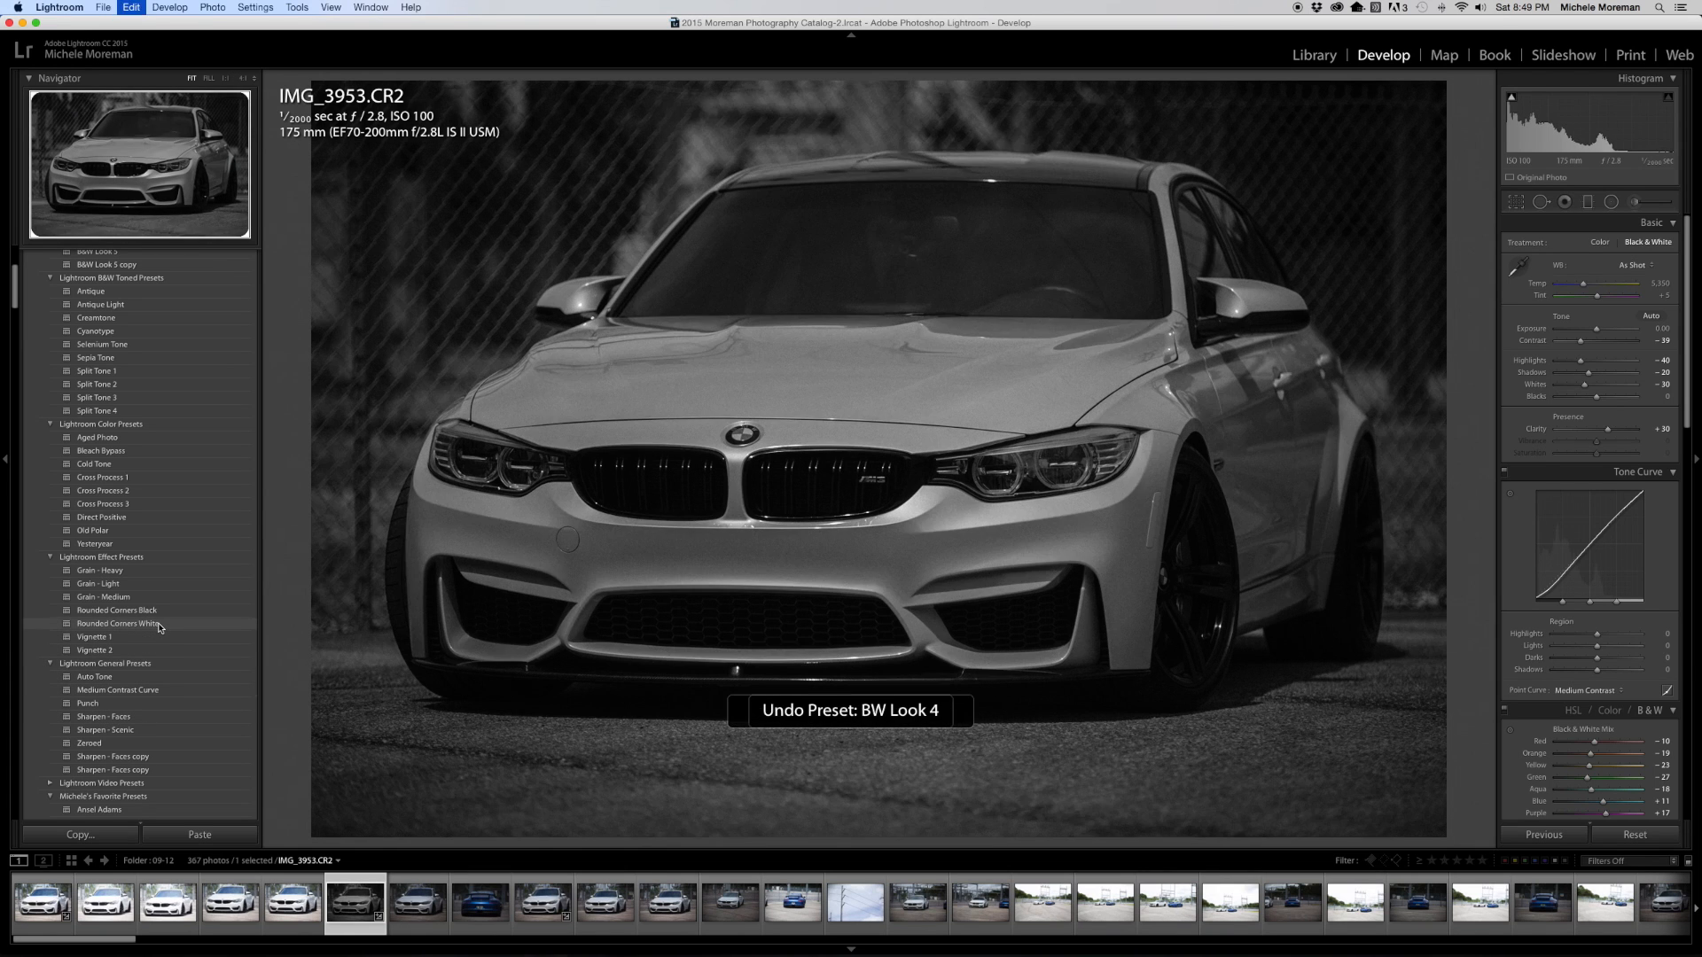
key(super+z)
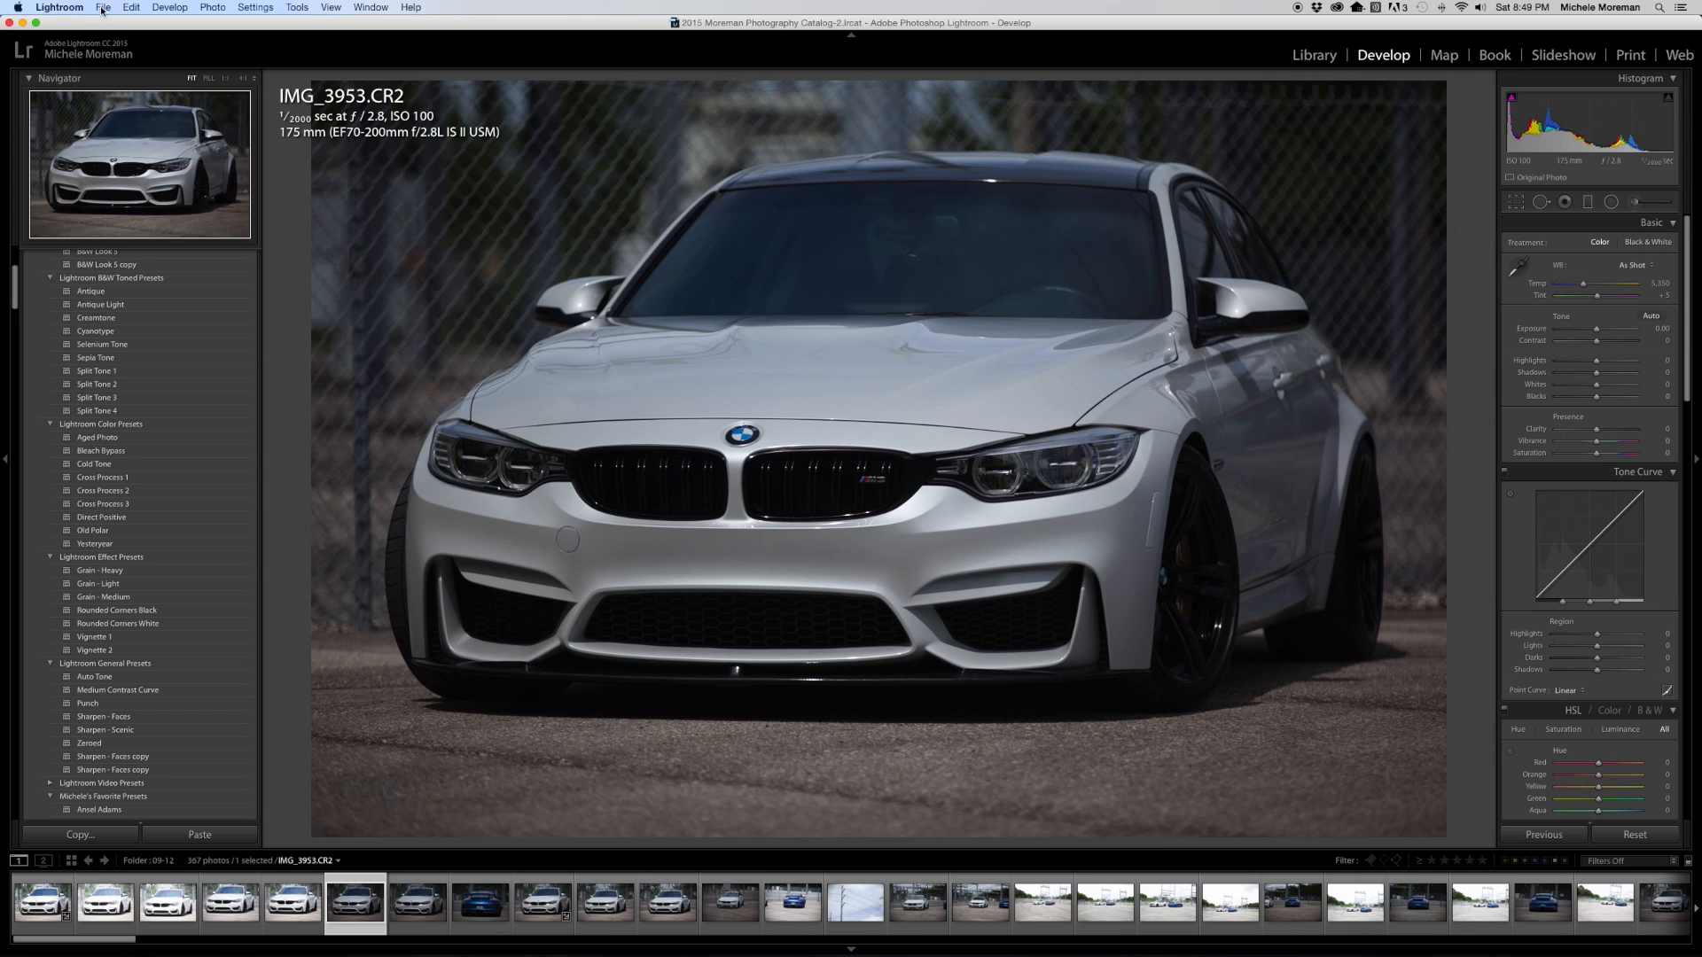
click(123, 8)
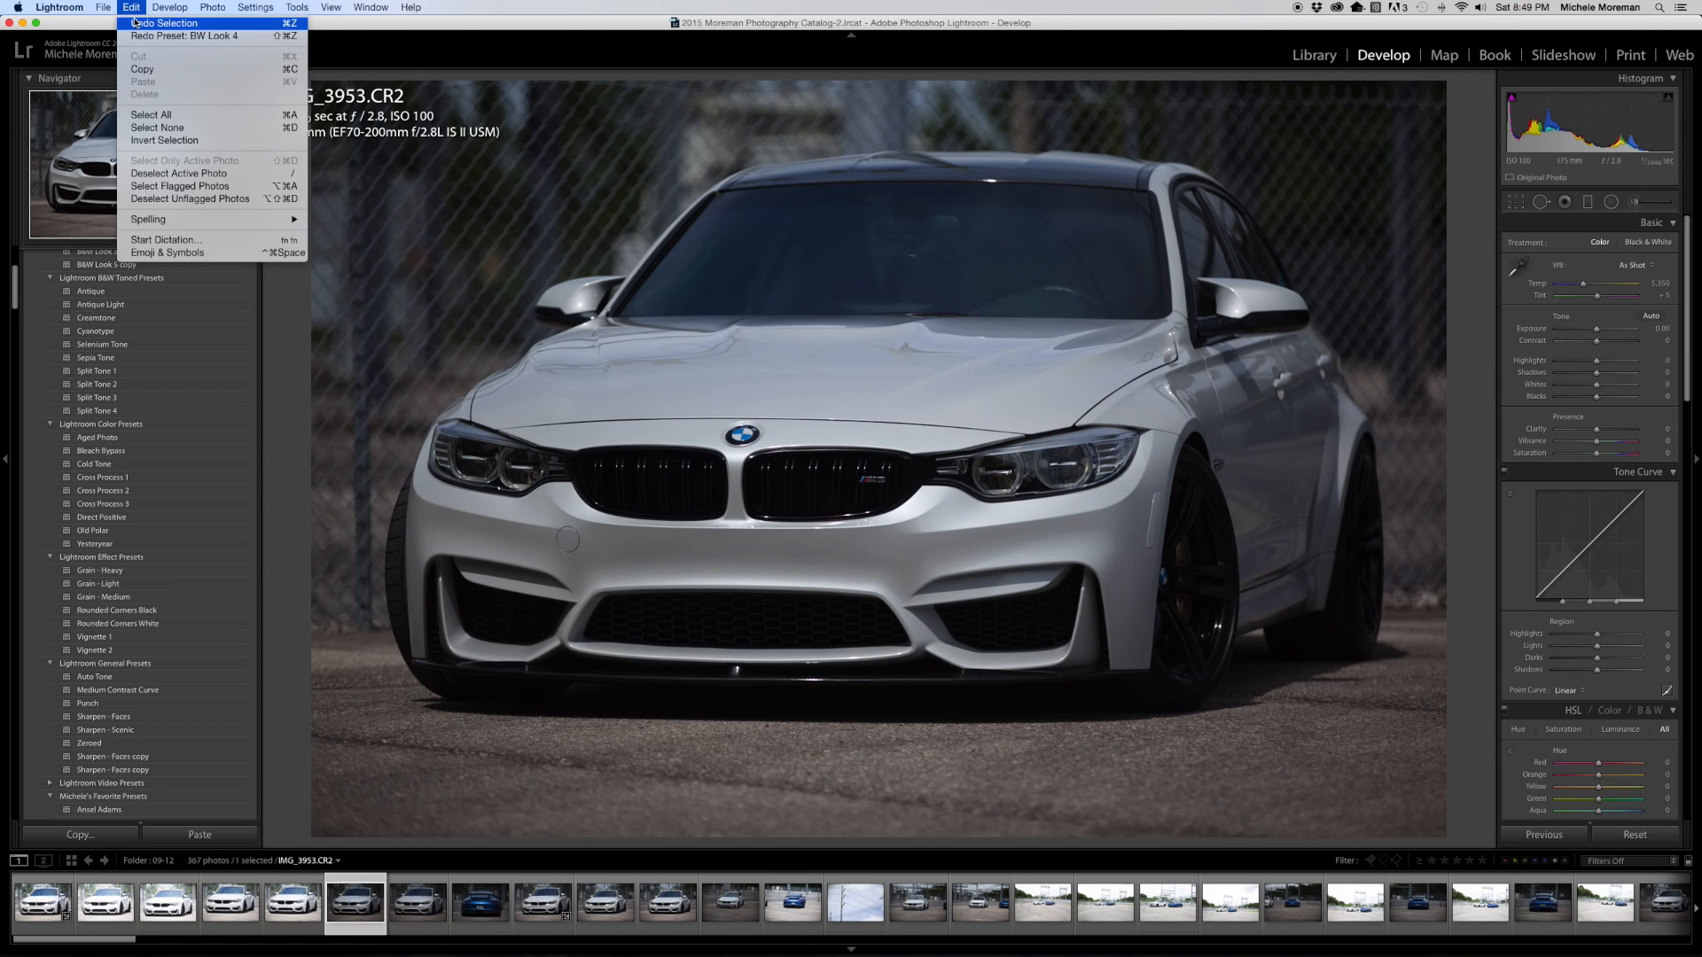
click(567, 333)
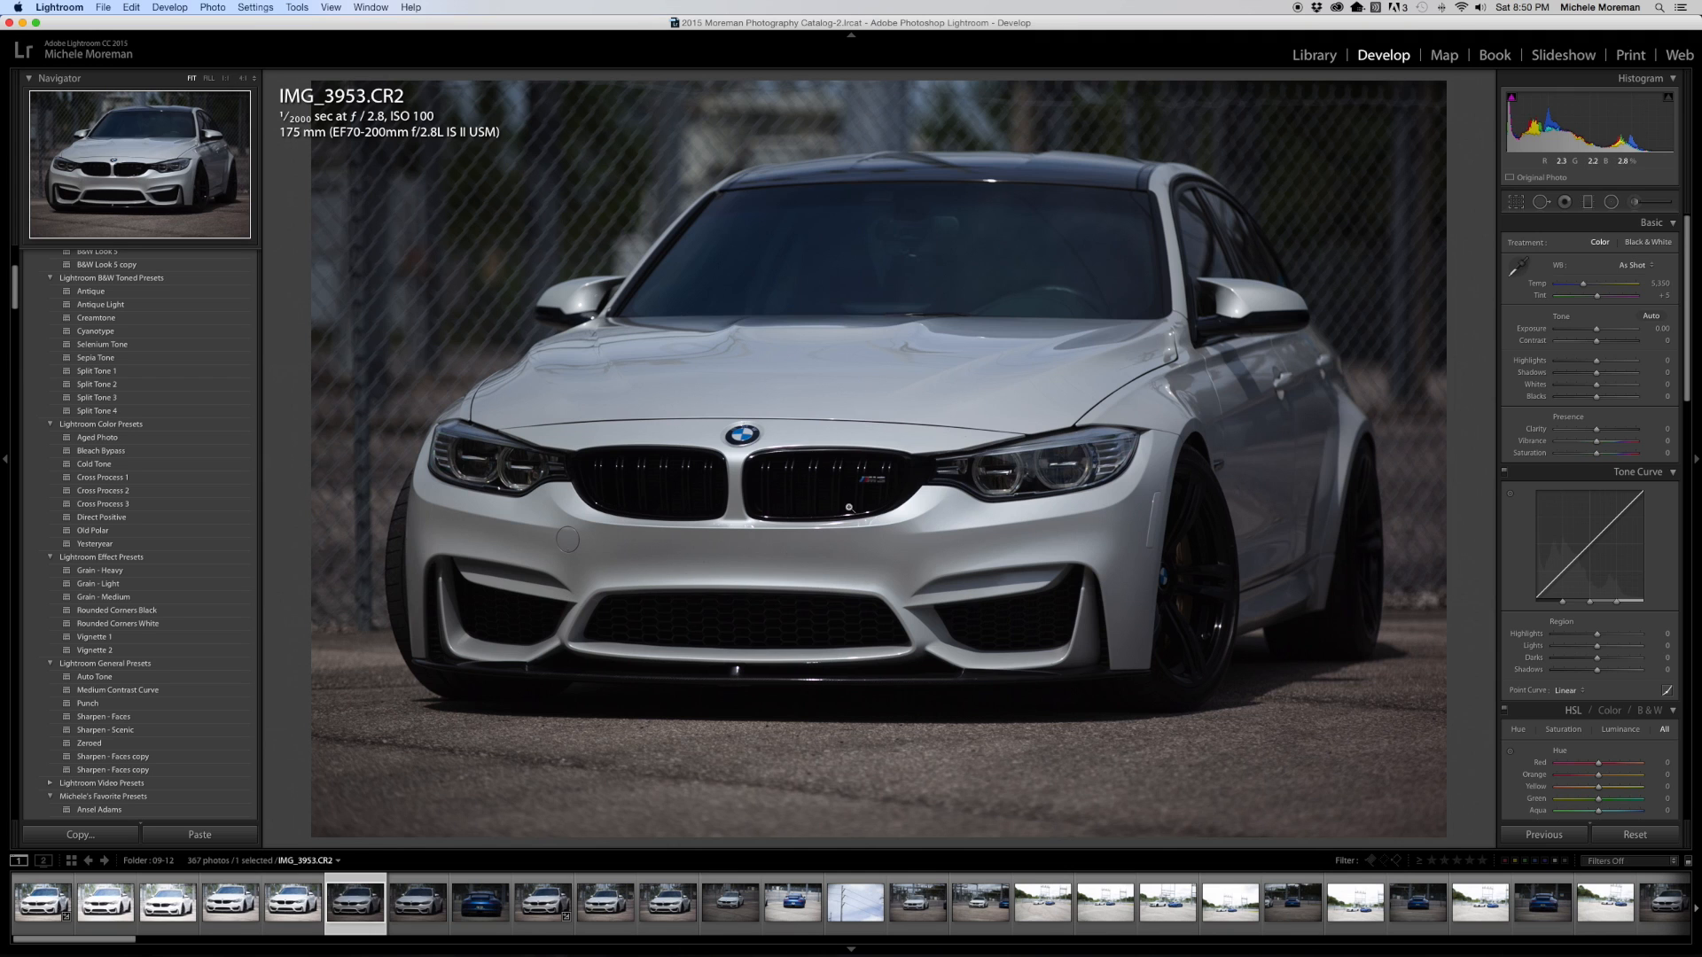
Try the Cross Process 3 color preset on the car photo and undo it
click(124, 503)
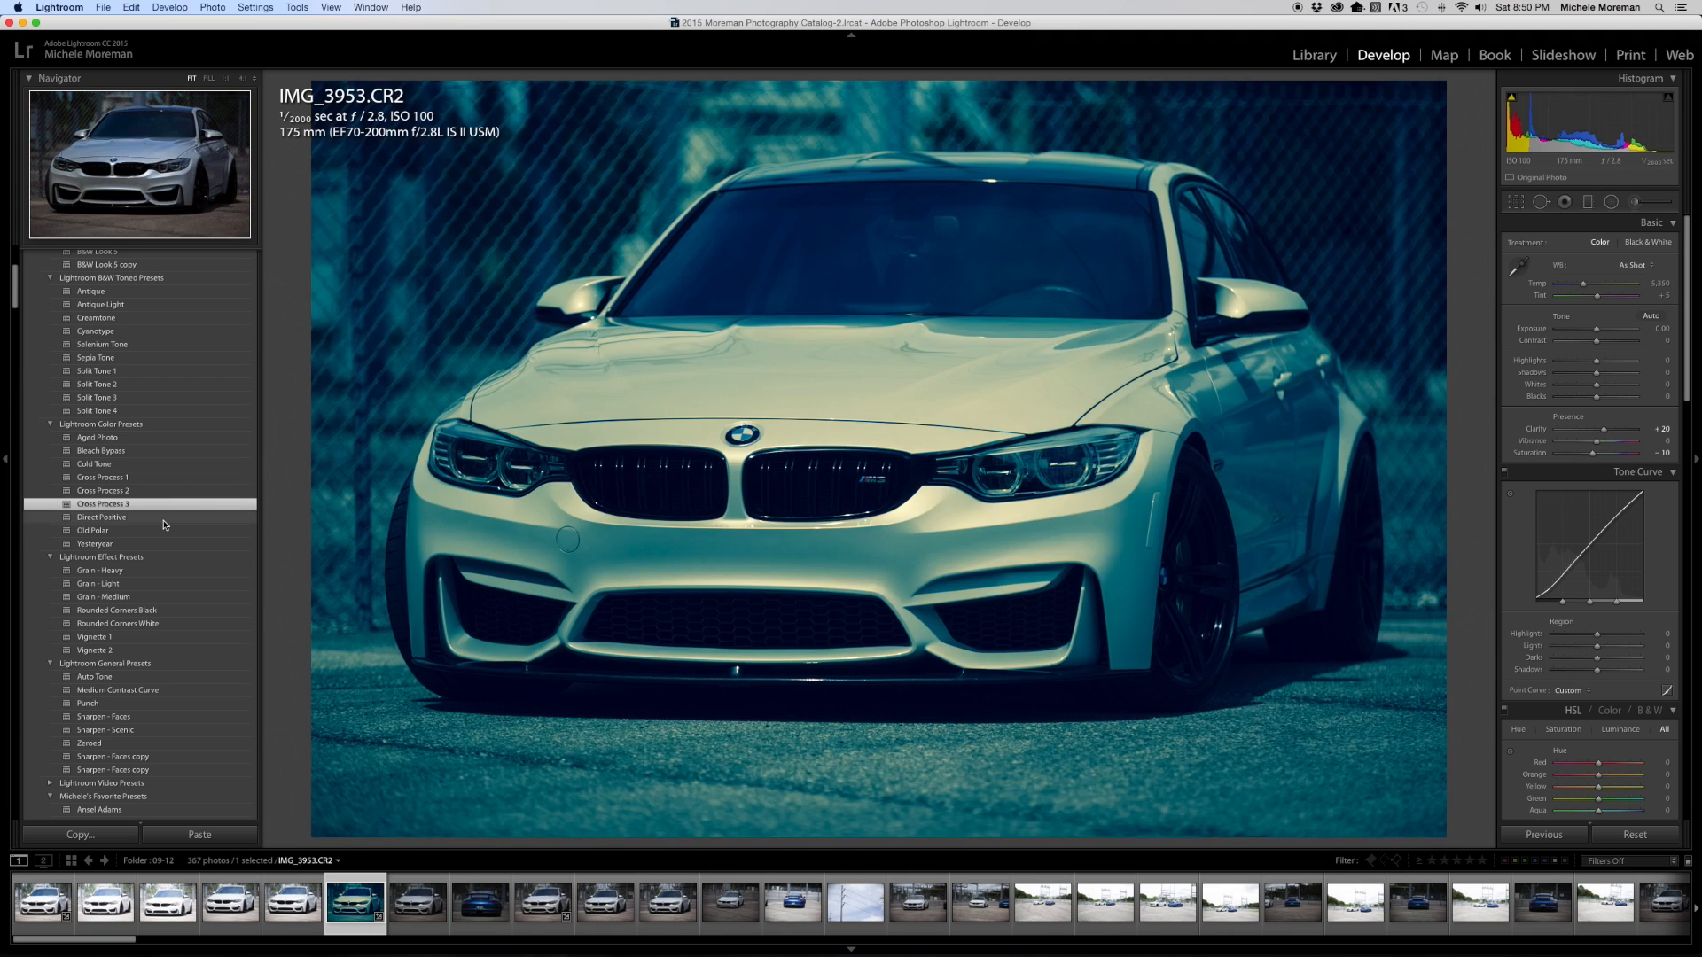
key(super+z)
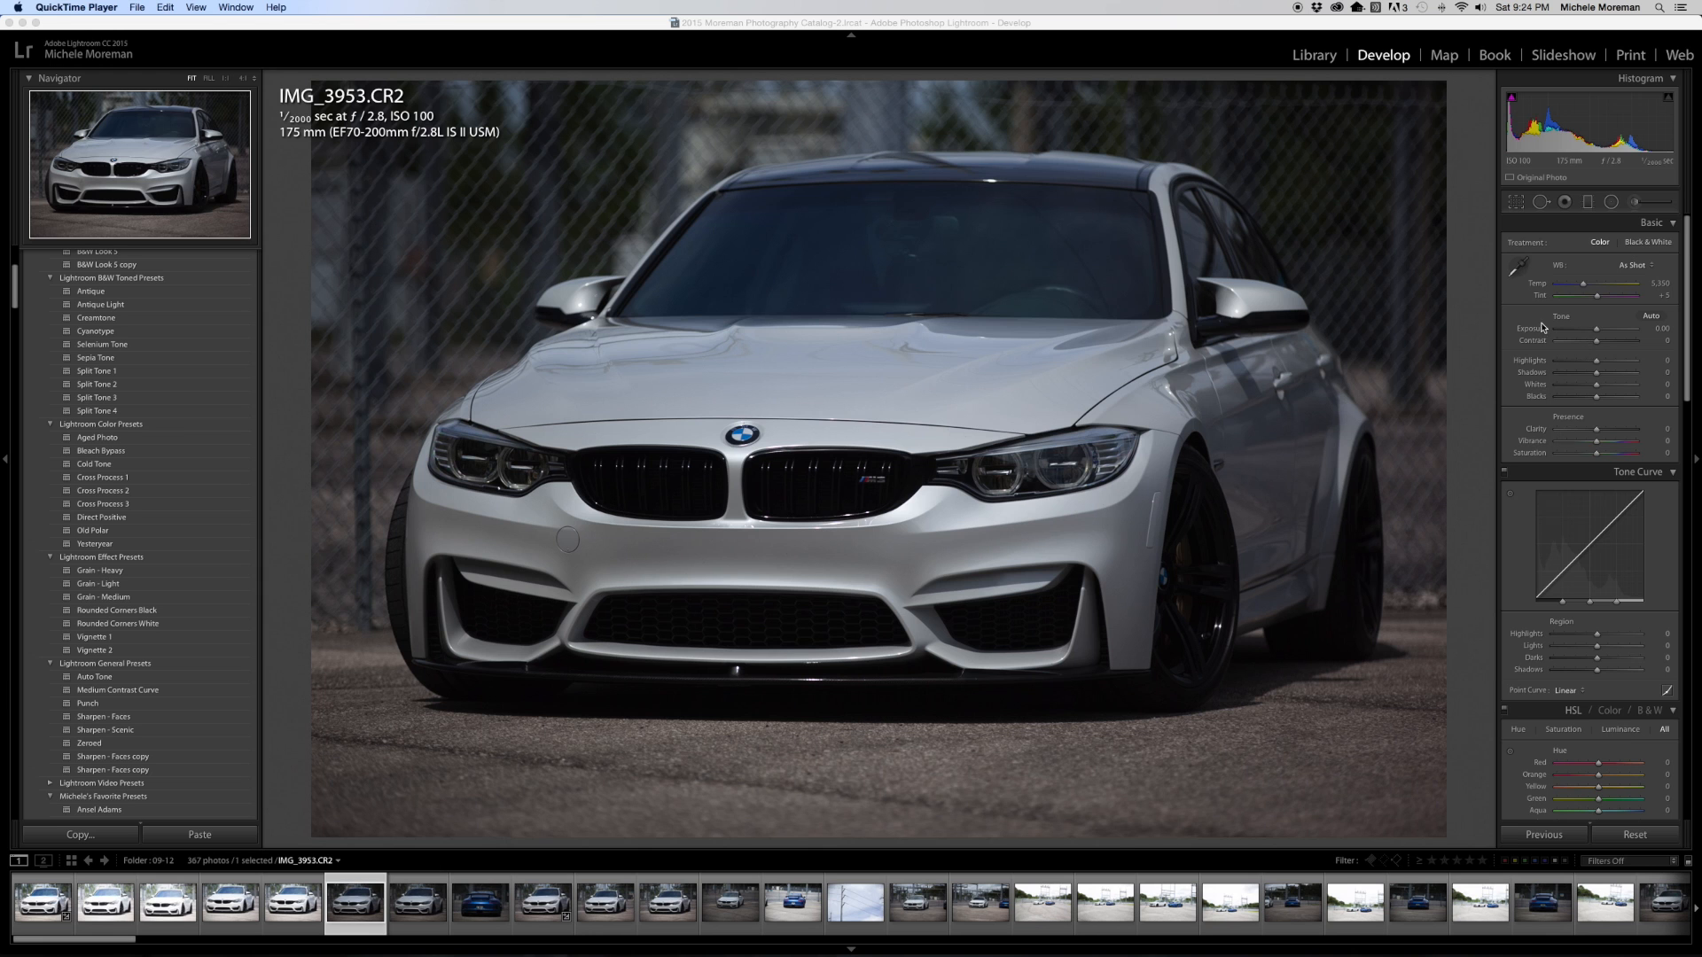
Set Exposure to +0.75 and Shadows to +45 on IMG_3953.CR2
drag(1598, 333, 1602, 333)
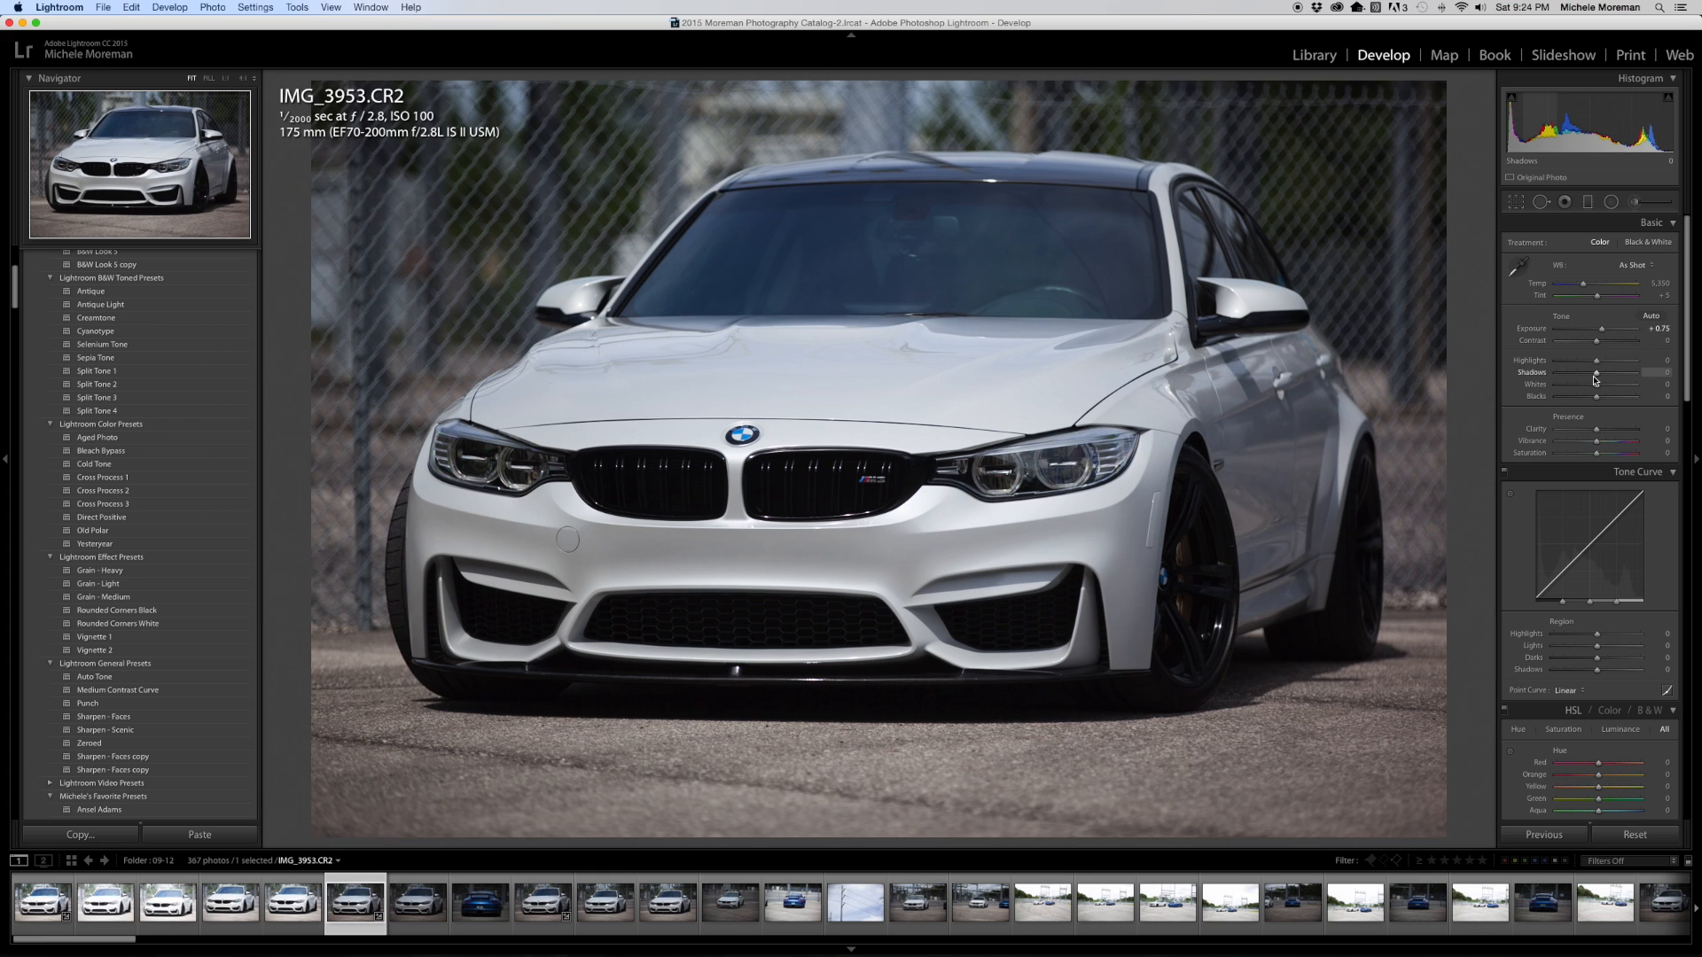
drag(1599, 379, 1614, 382)
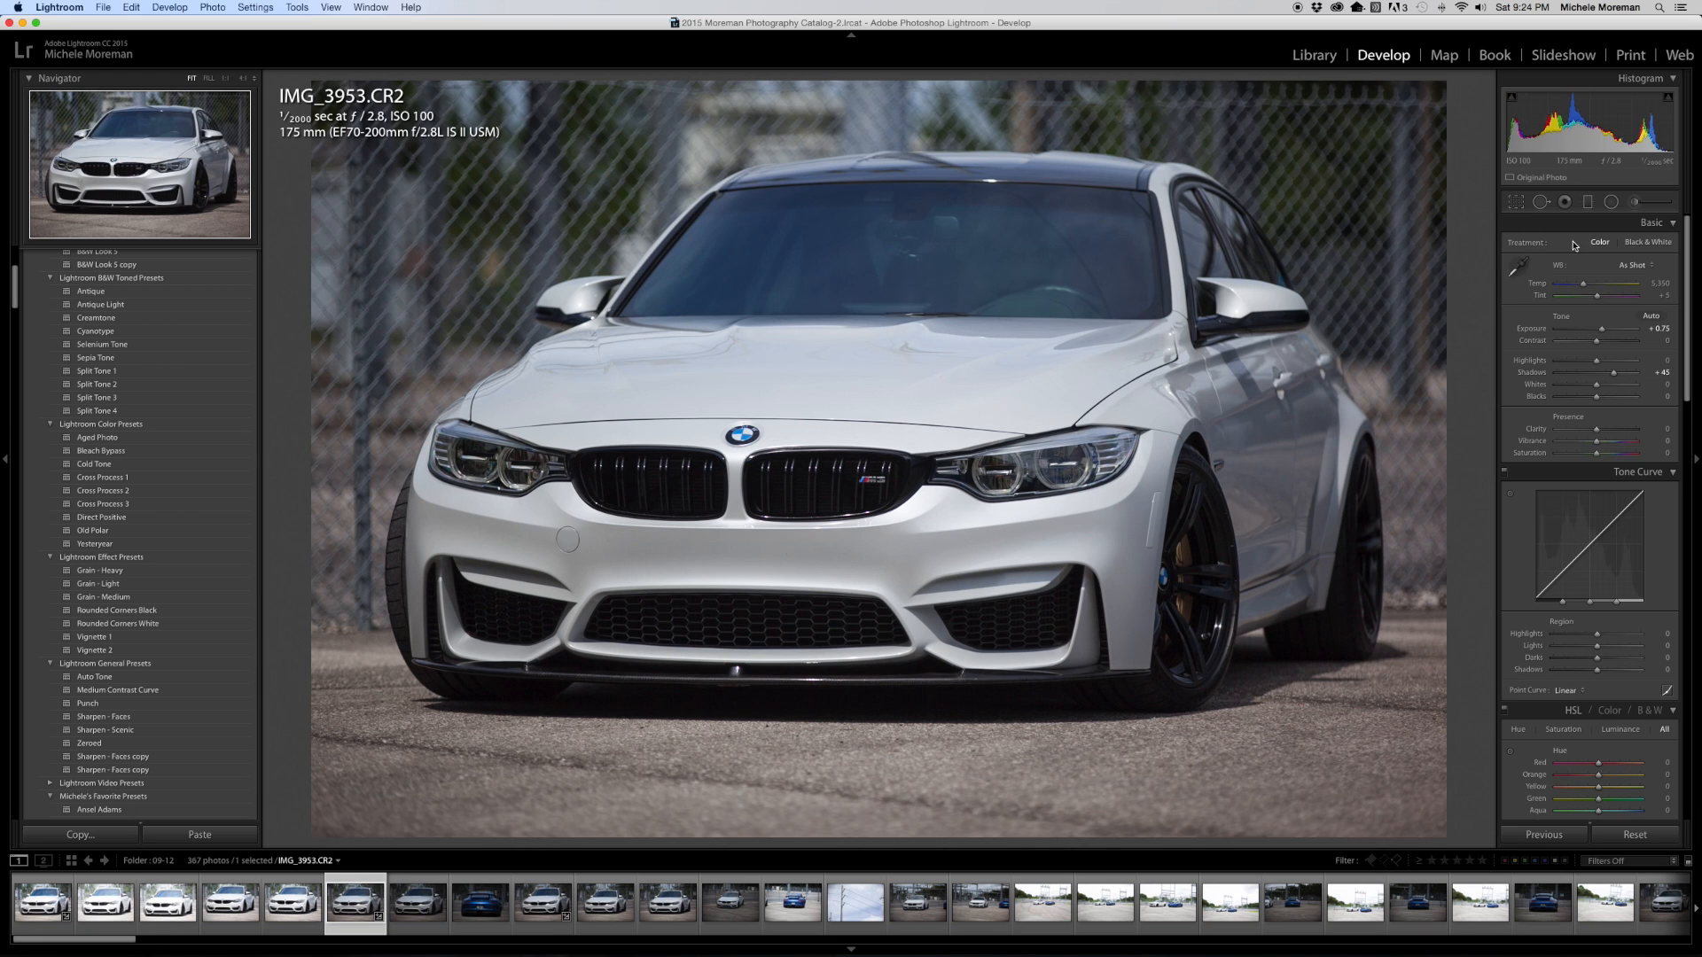
Rotate the car photo slightly to an angle of -0.14 with Crop & Straighten and apply the crop
click(1516, 203)
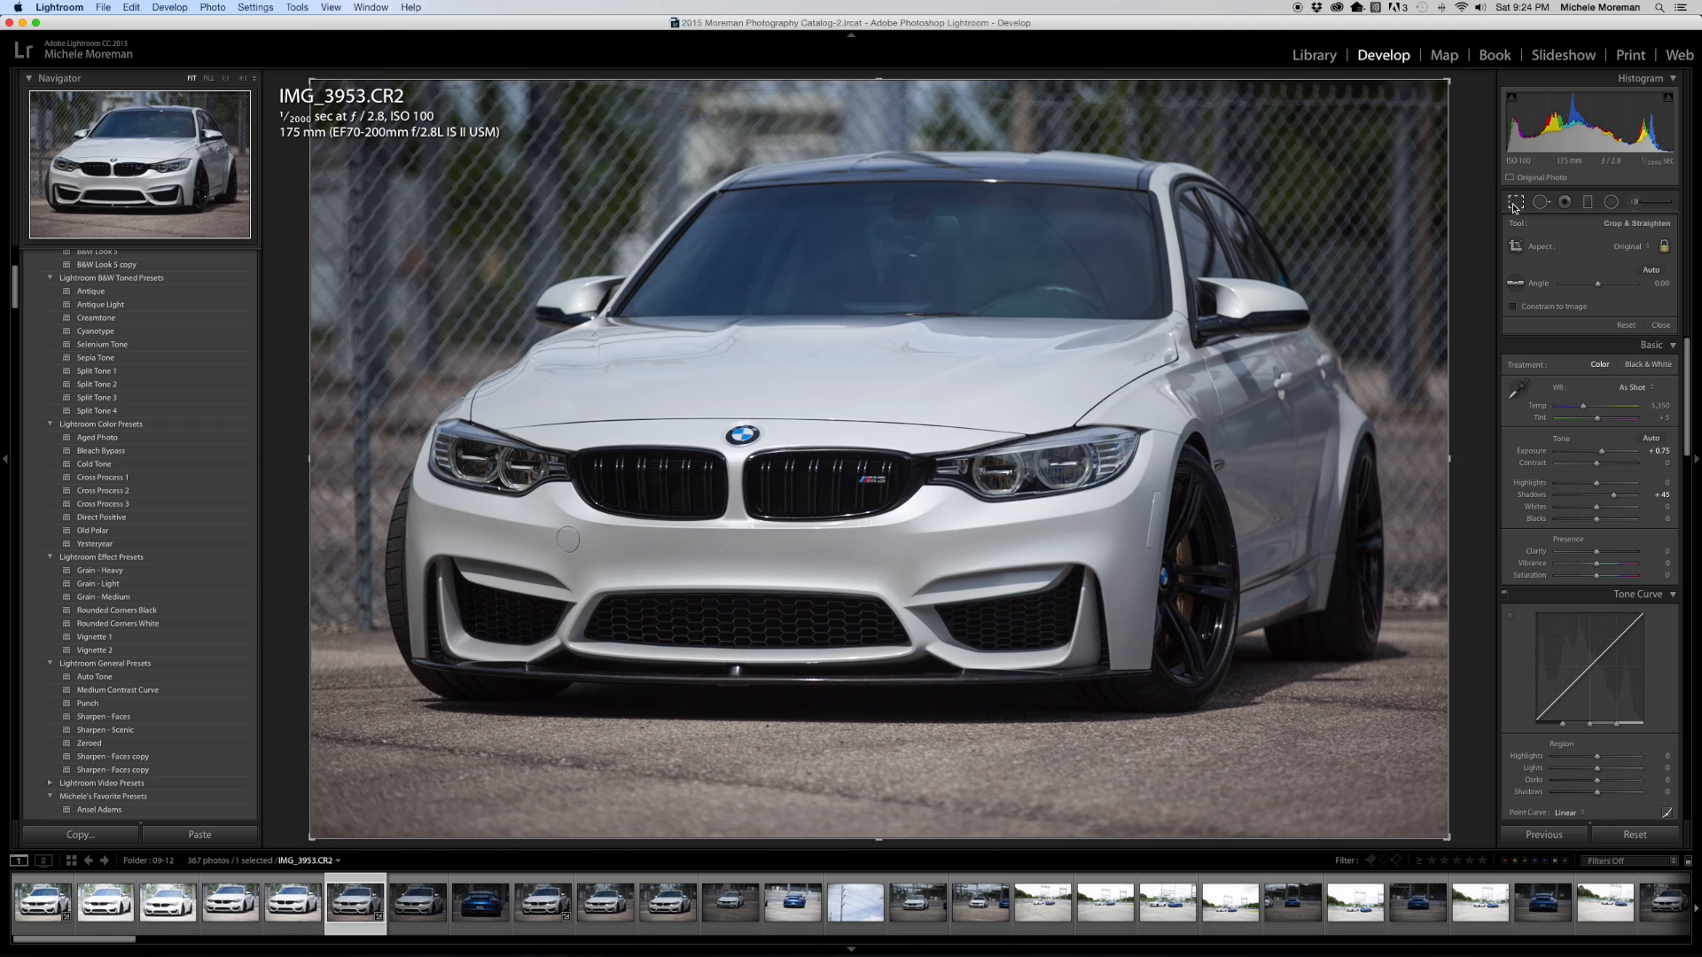
click(1516, 203)
click(1516, 203)
mouse_move(1448, 79)
mouse_down()
mouse_move(1429, 101)
mouse_move(1509, 75)
mouse_move(1456, 74)
mouse_move(1507, 181)
mouse_move(1429, 74)
mouse_move(1471, 116)
mouse_move(1444, 81)
mouse_up()
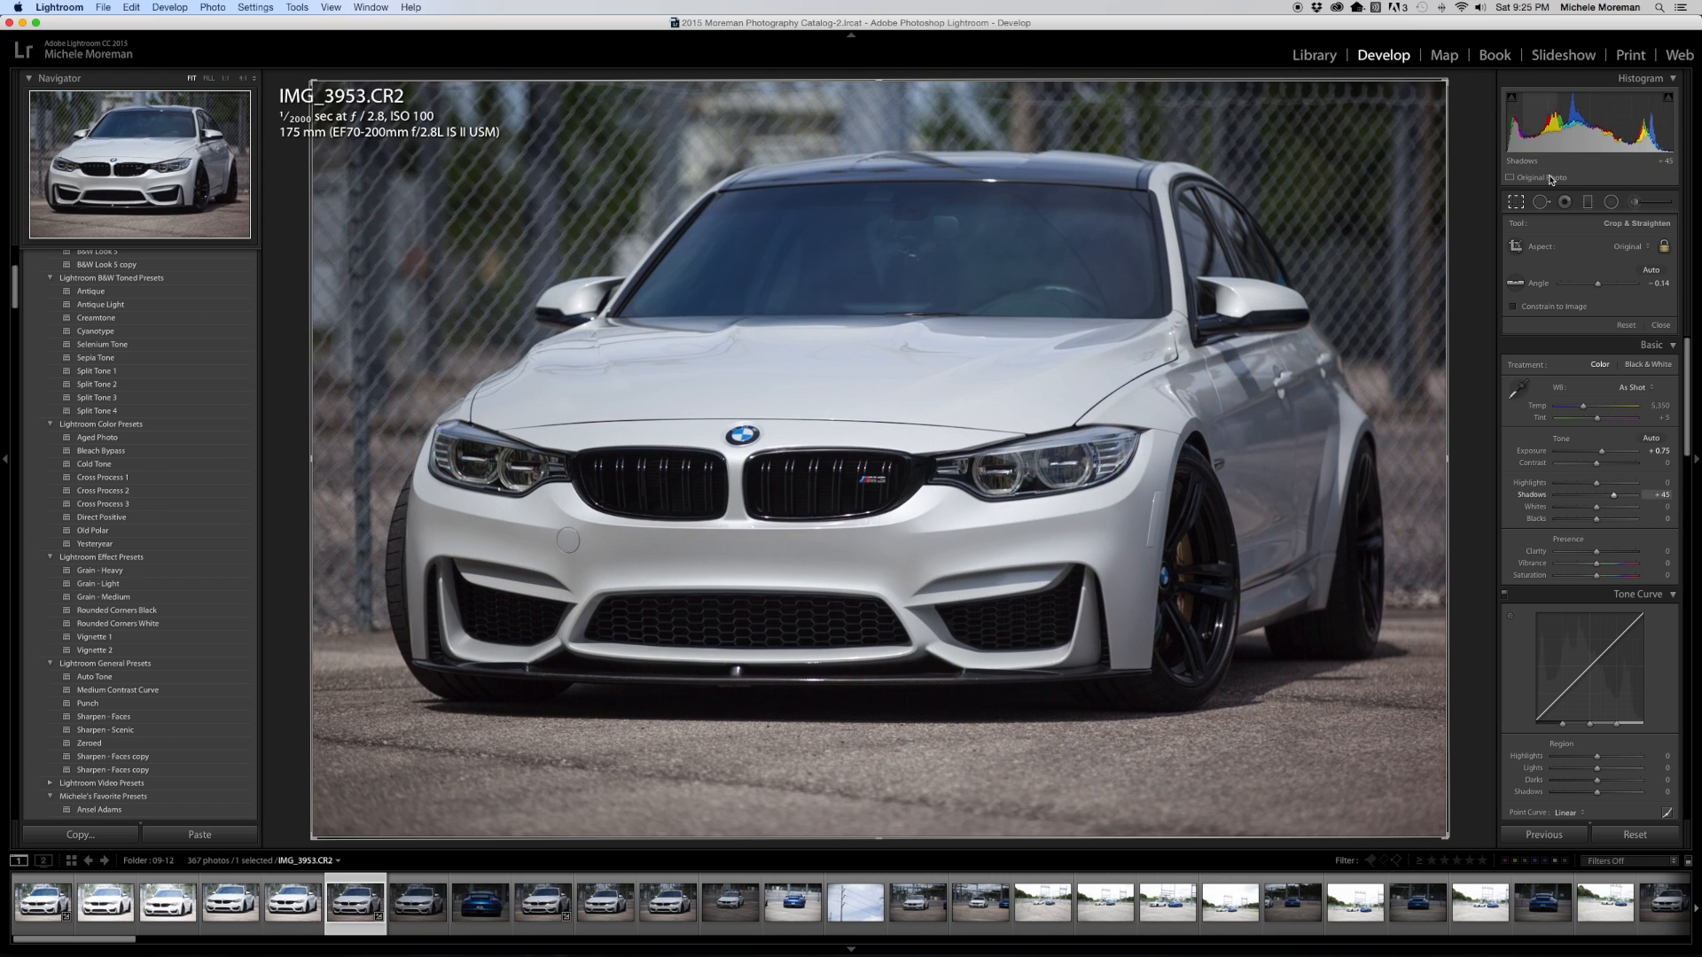
click(1516, 202)
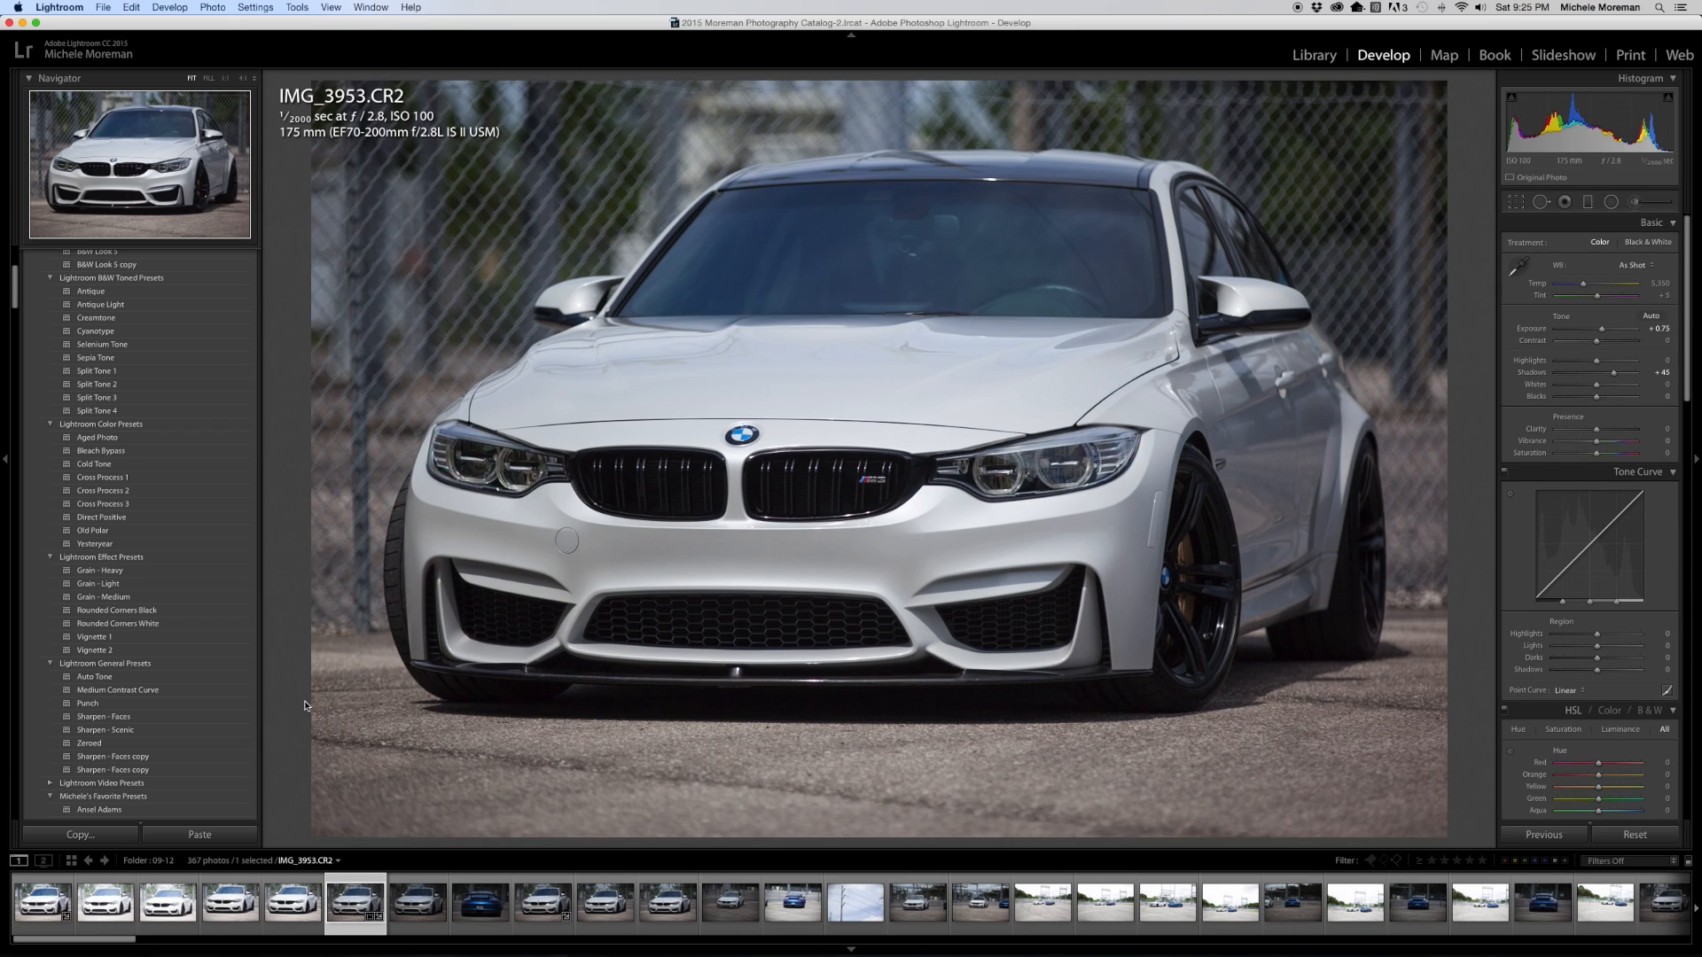
Apply the Punch general preset to IMG_3953.CR2, undo it to compare the look, and reapply it
scroll(115, 682, down, 2)
scroll(114, 683, down, 1)
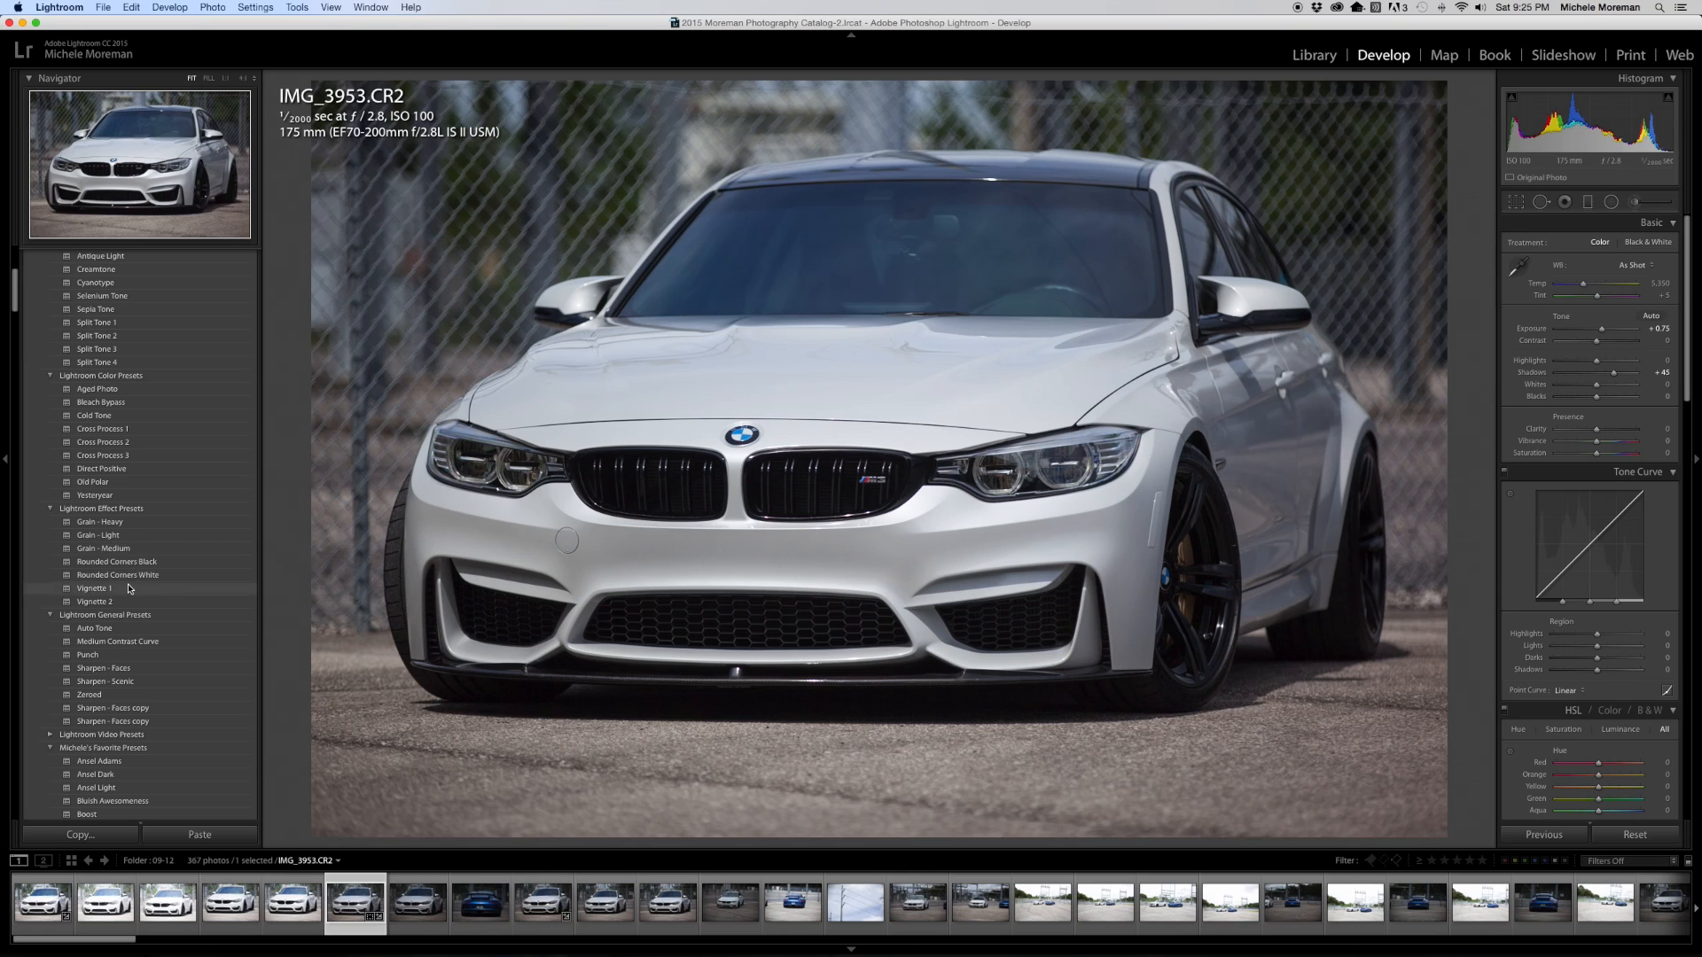
click(91, 657)
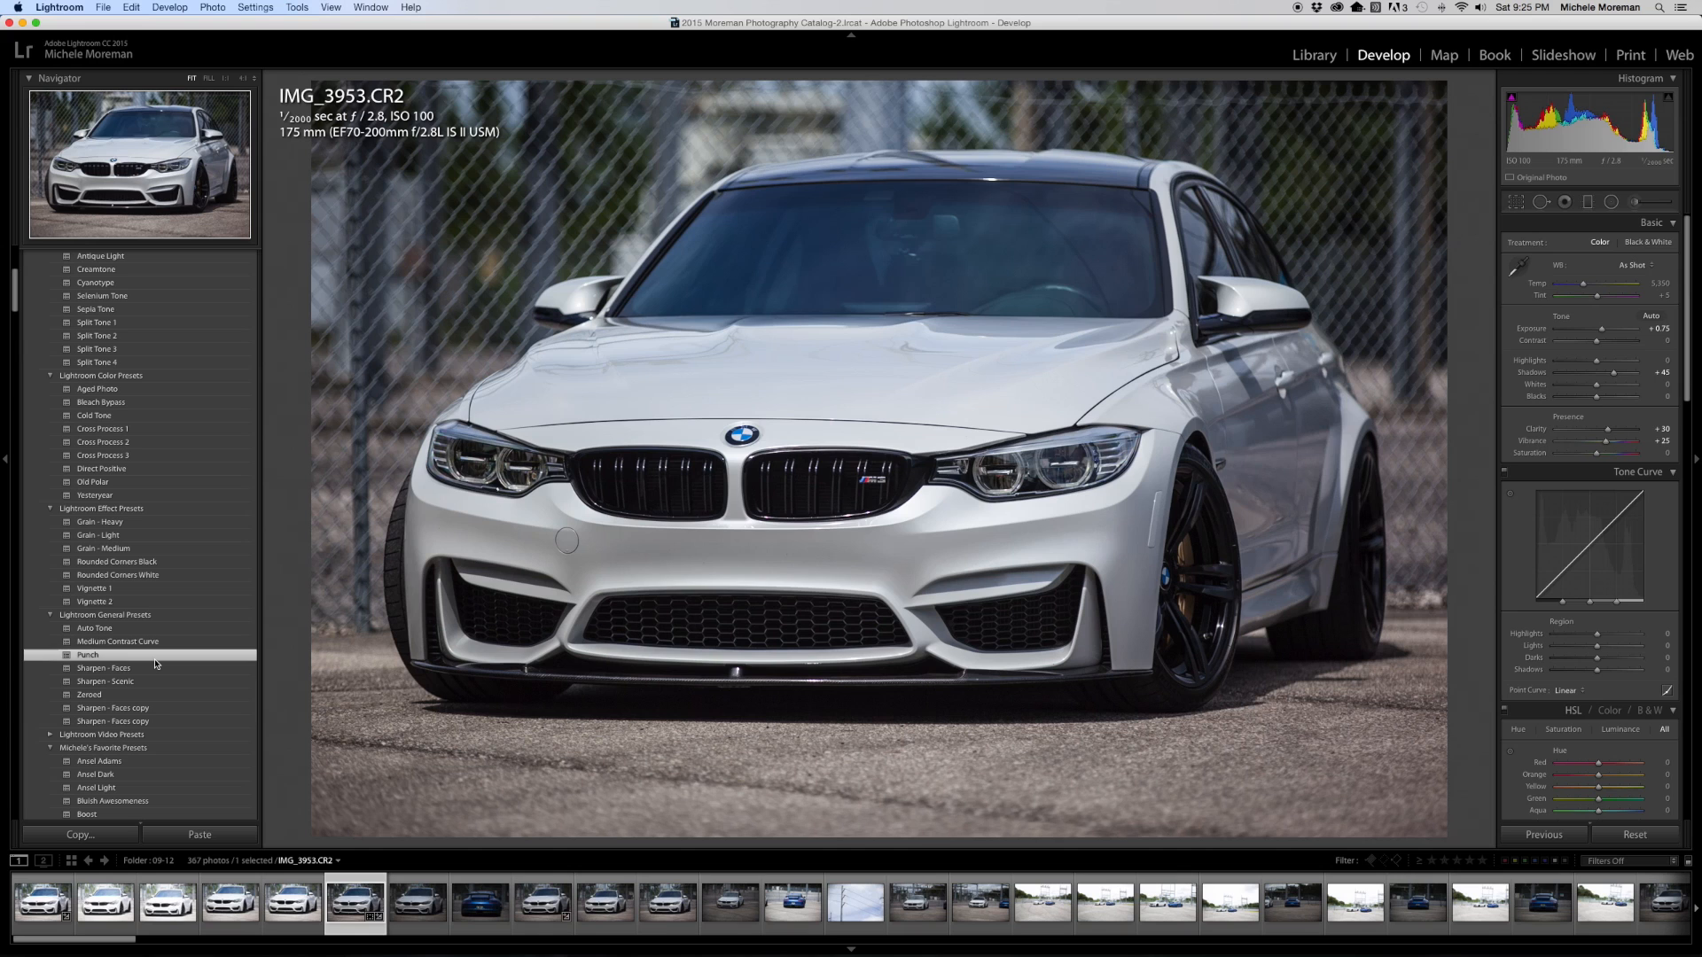
key(cmd+z)
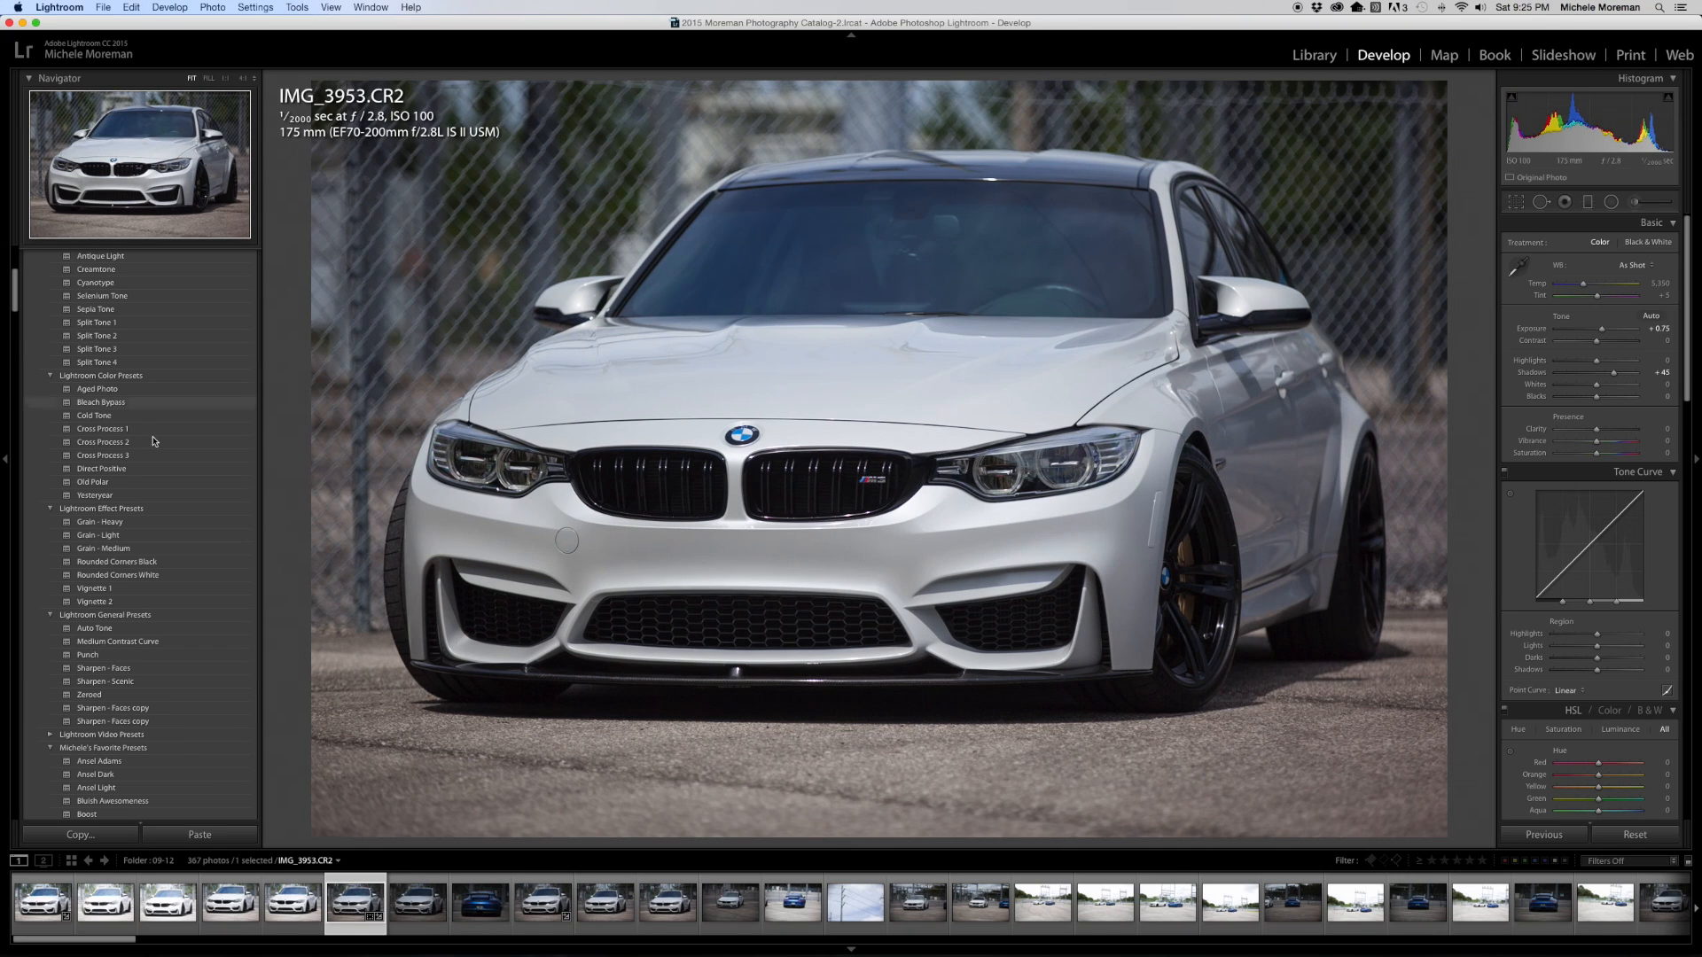
click(74, 657)
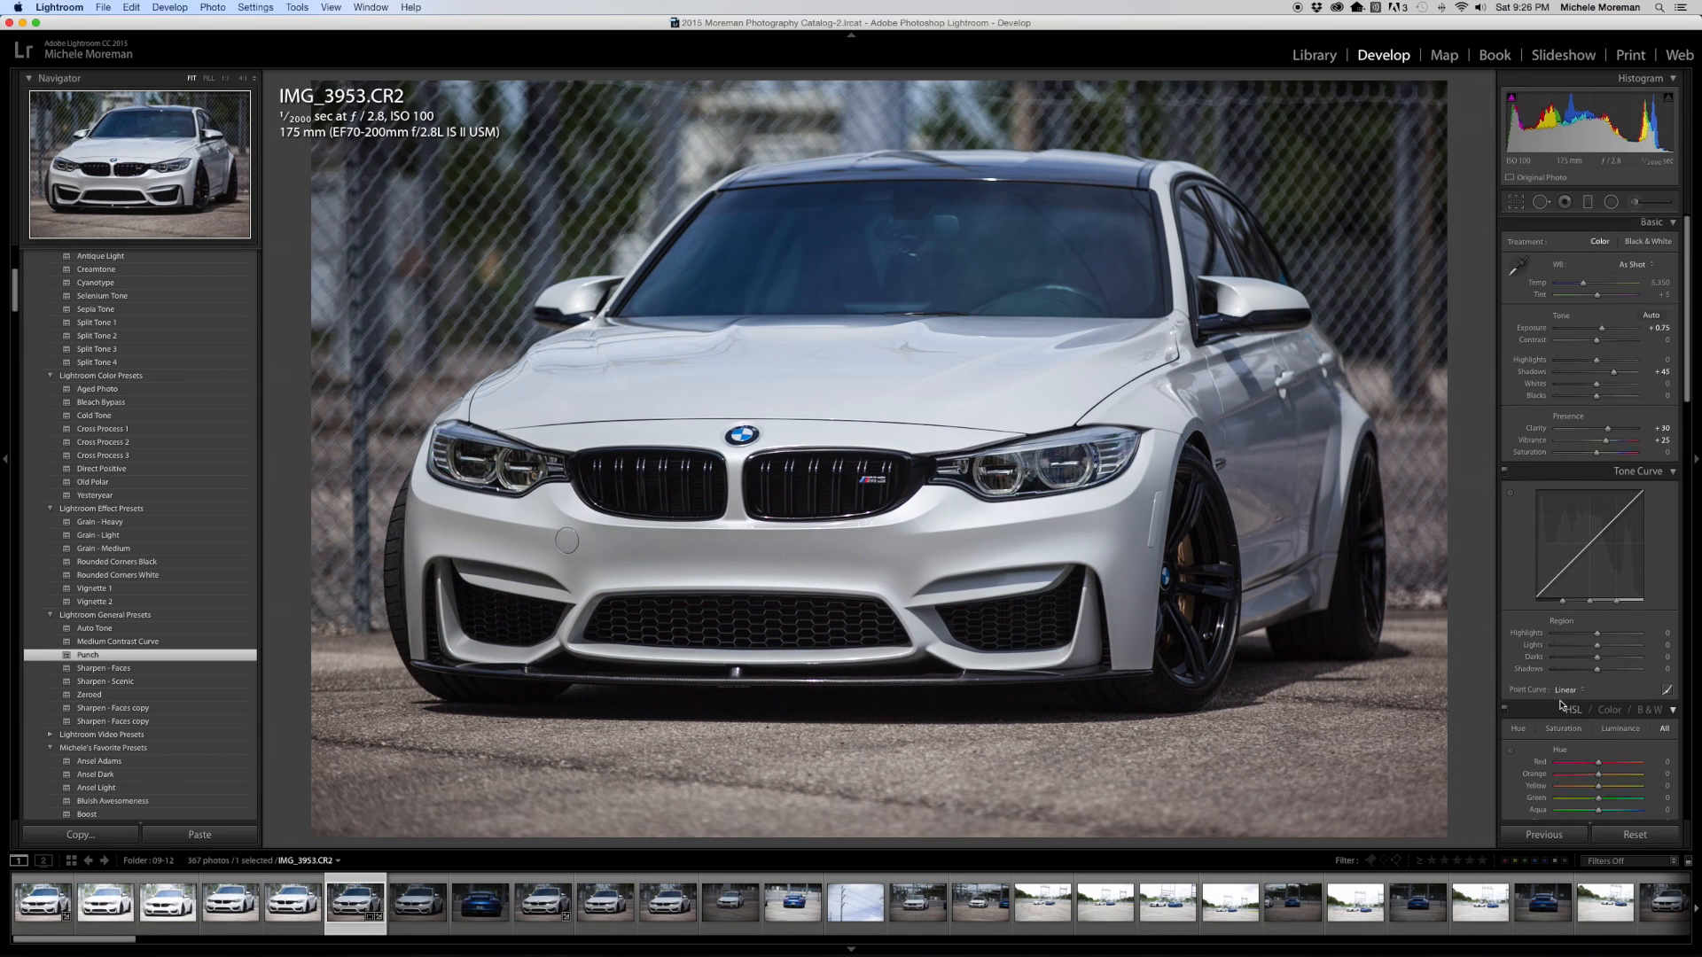
Look through the HSL, Split Toning, Detail, Lens Corrections and Effects adjustments for the car photo
scroll(1562, 704, down, 4)
scroll(1561, 704, down, 12)
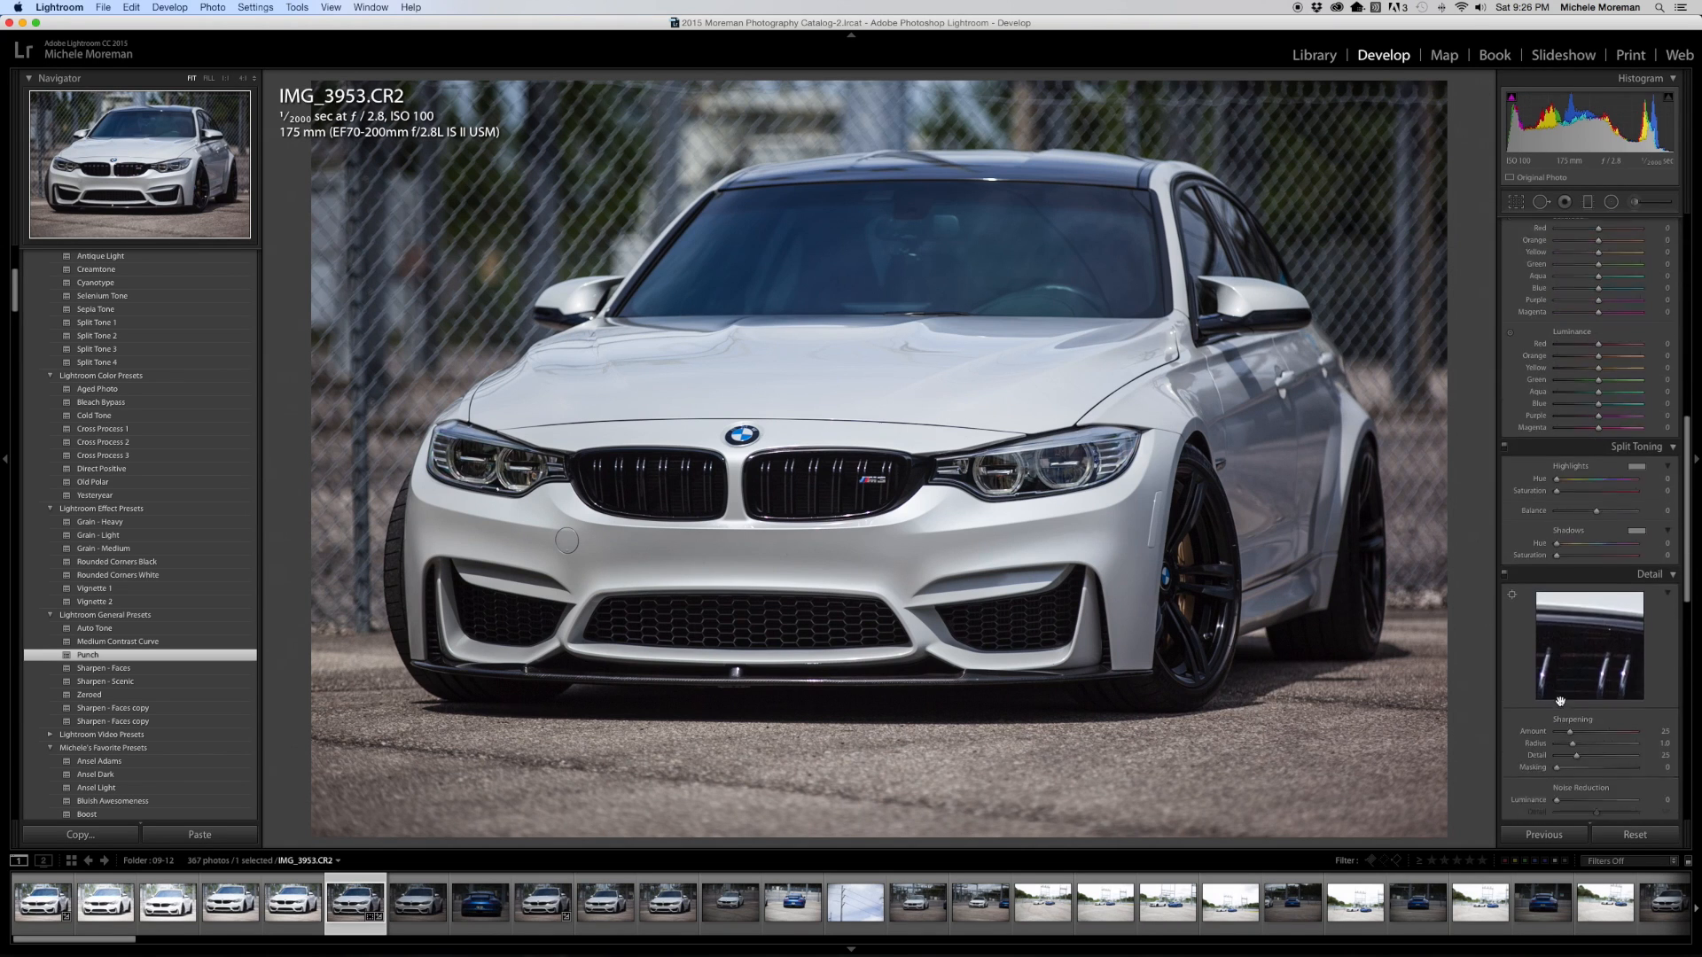
scroll(1562, 705, down, 5)
scroll(1560, 705, up, 3)
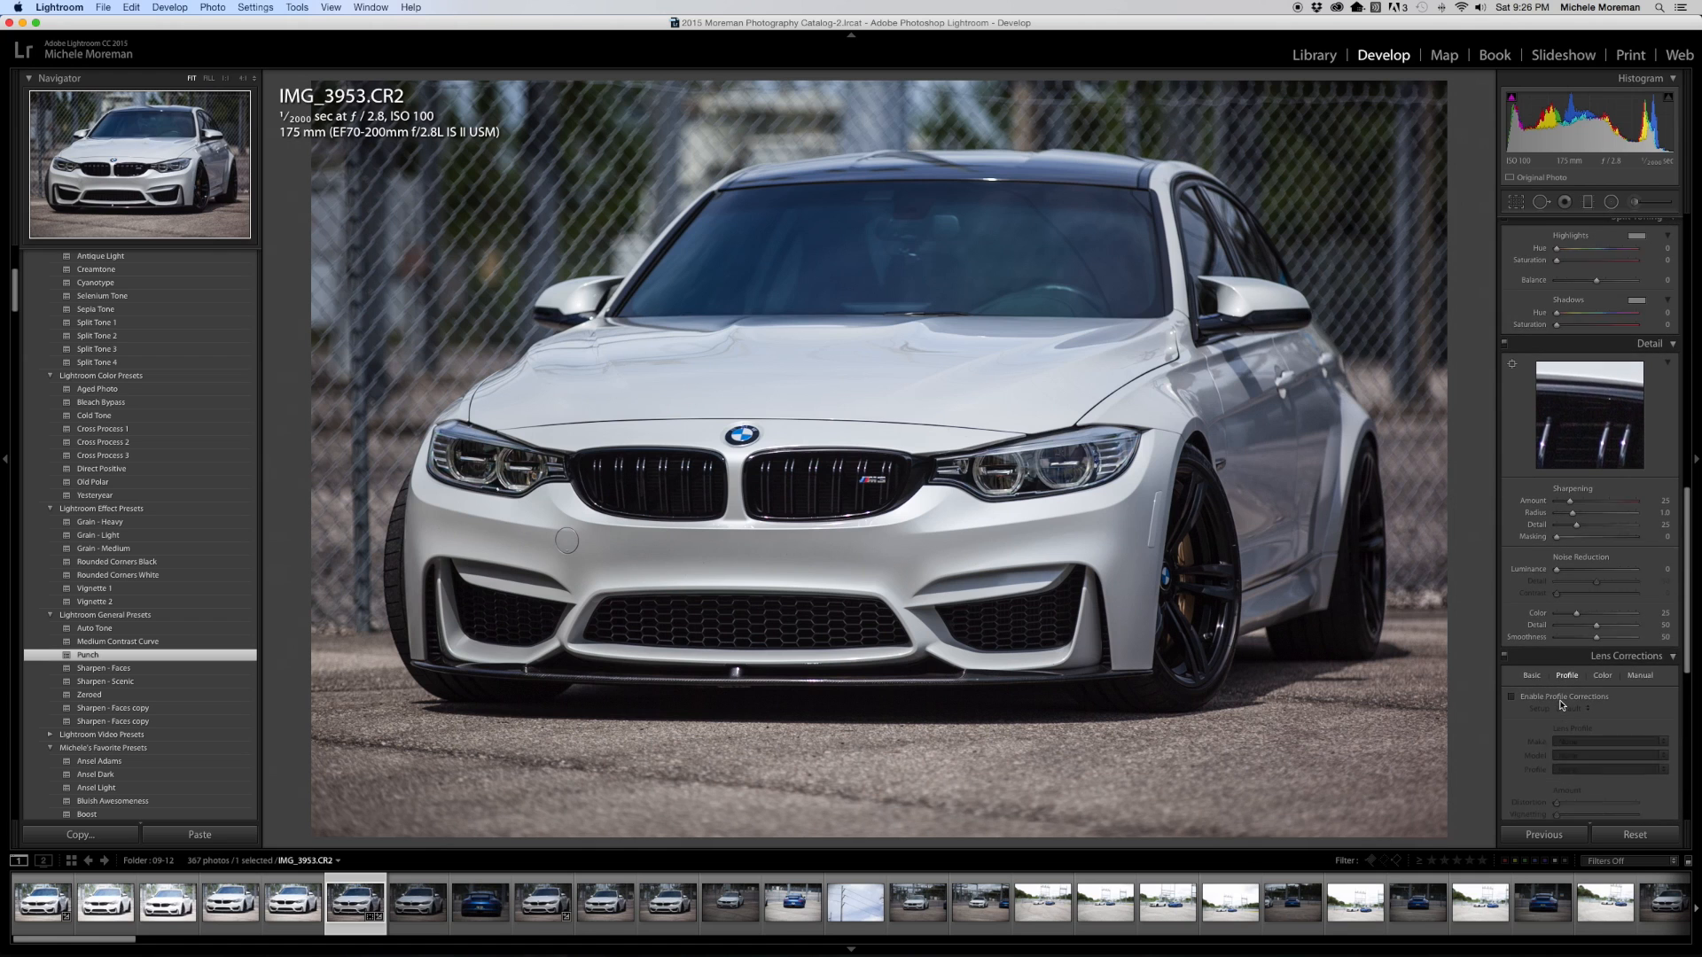
scroll(1561, 706, down, 5)
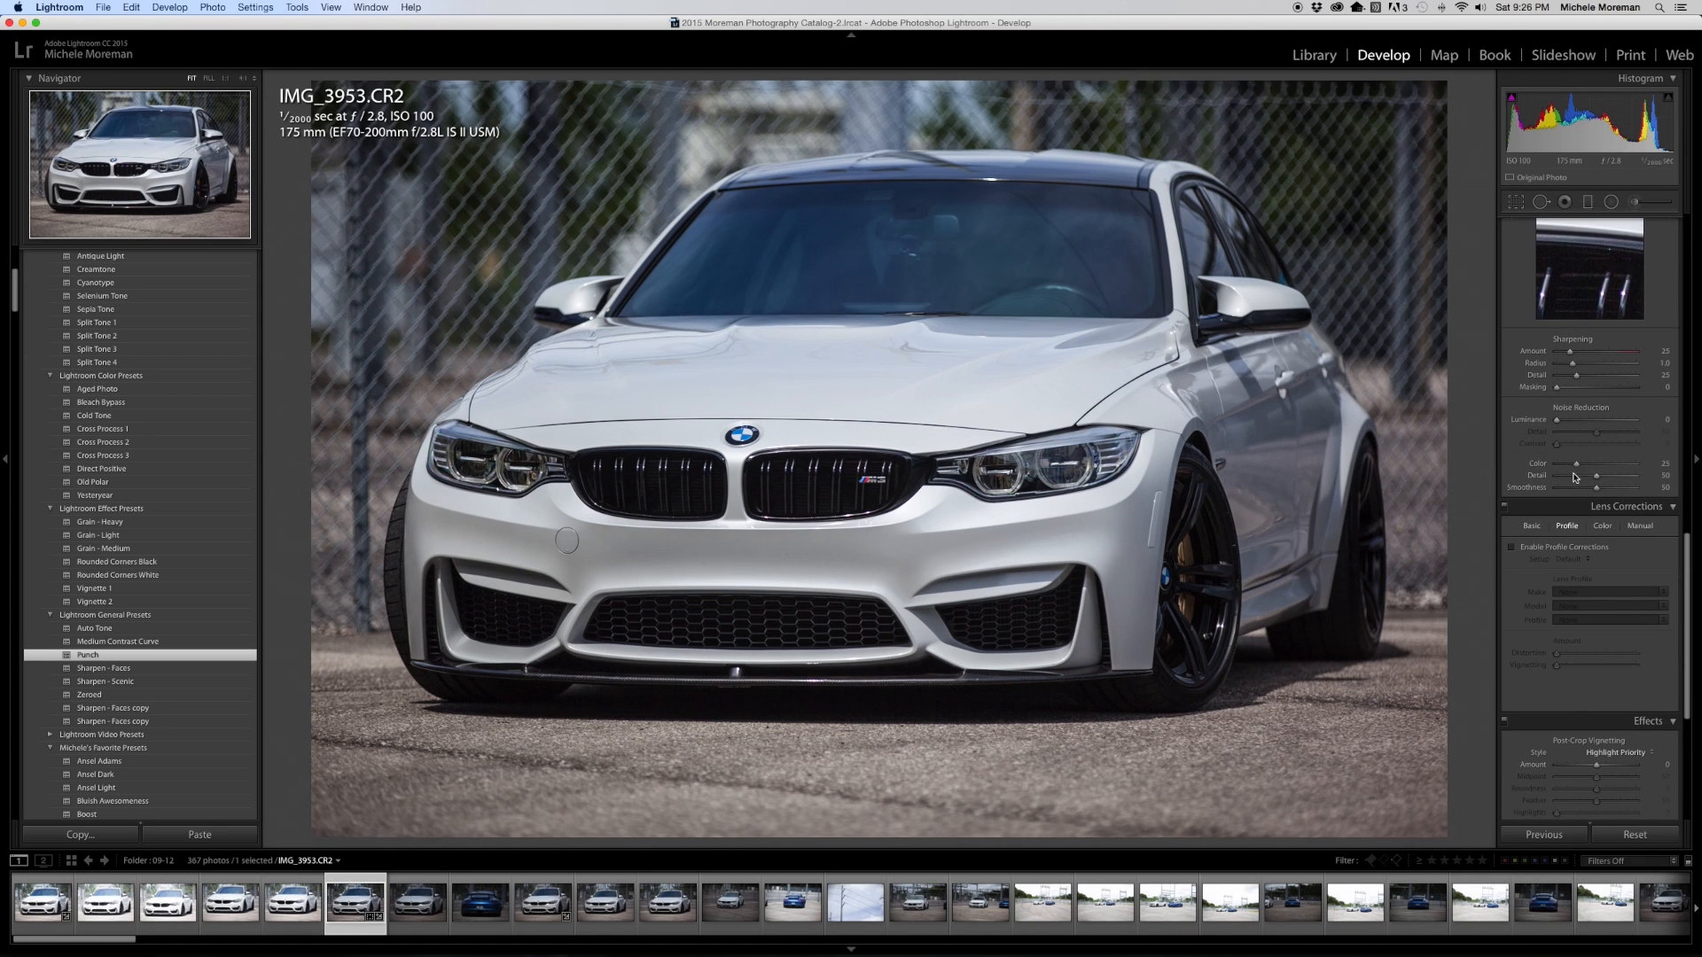
scroll(1577, 546, down, 3)
scroll(1576, 546, up, 12)
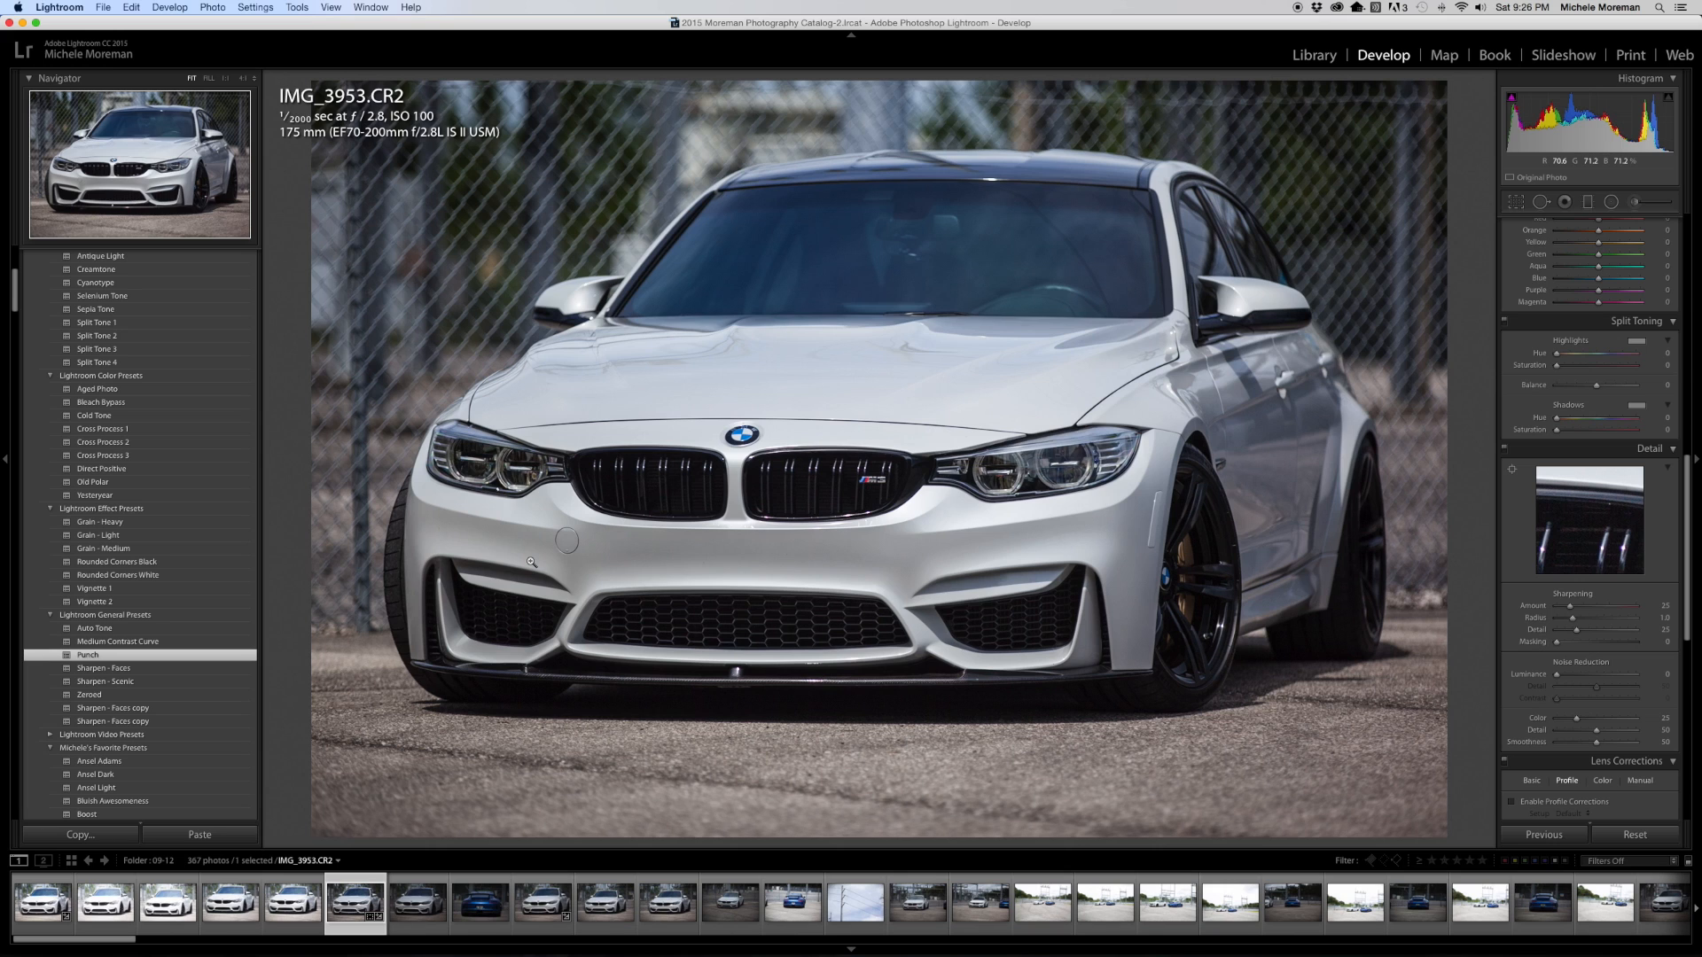
Toggle the photo info overlay off and on, and inspect the car's hood emblem and grille up close
key(i)
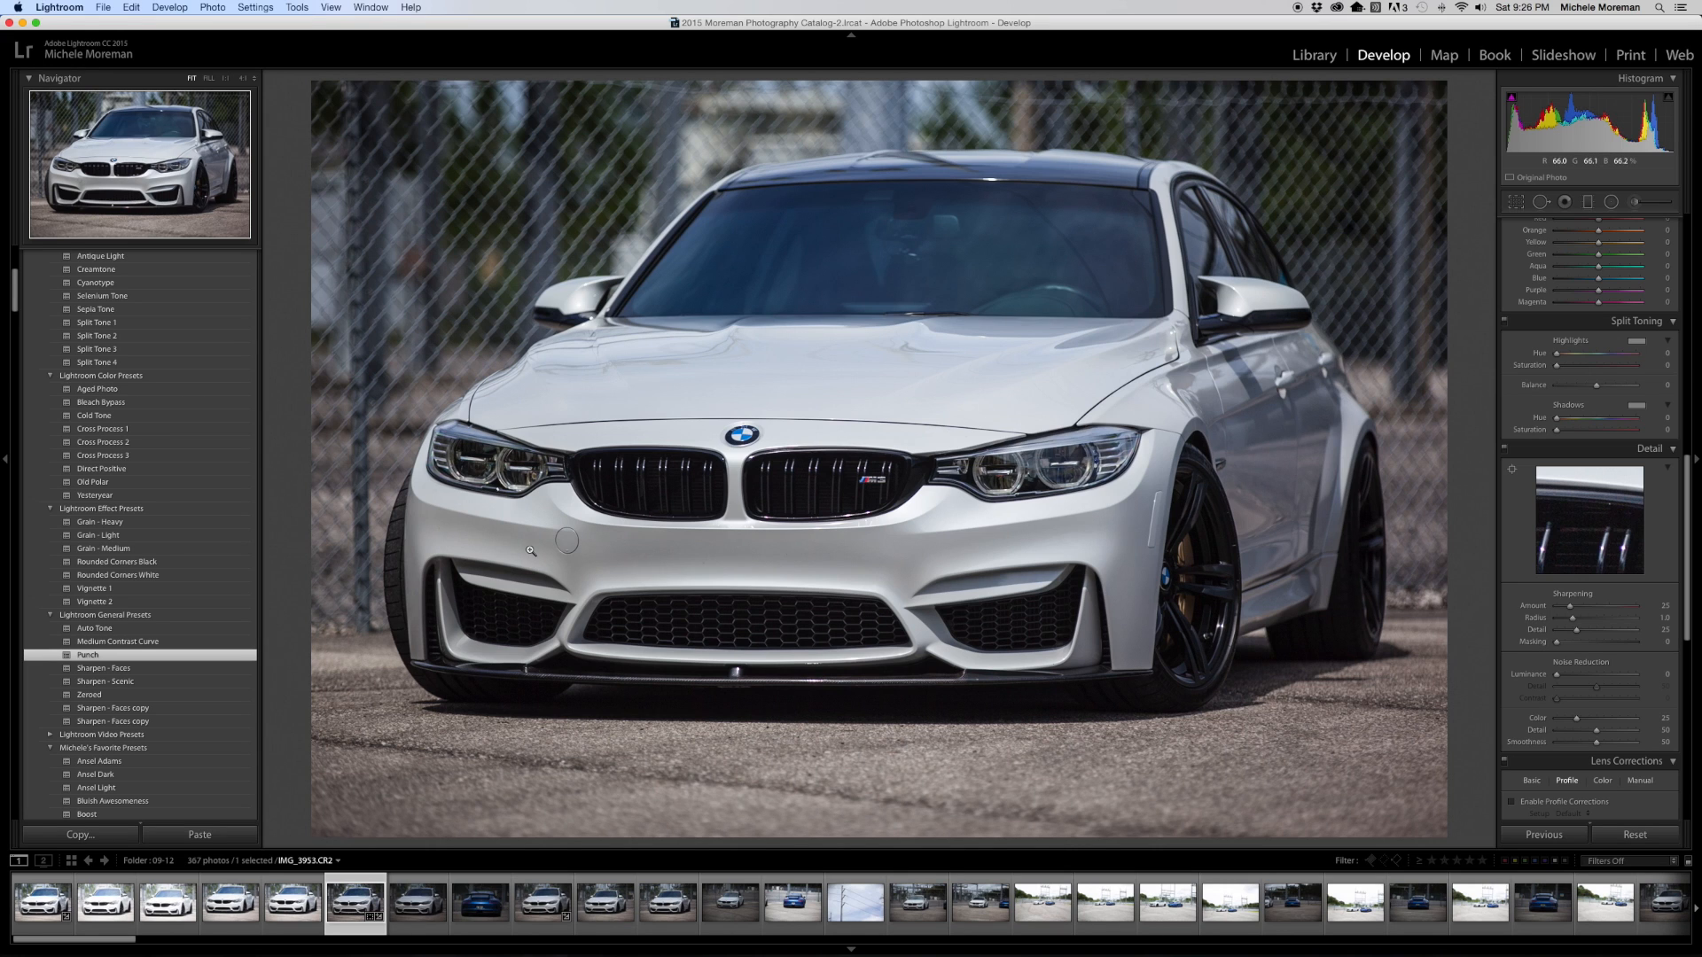
key(i)
key(i)
key(i)
key(i)
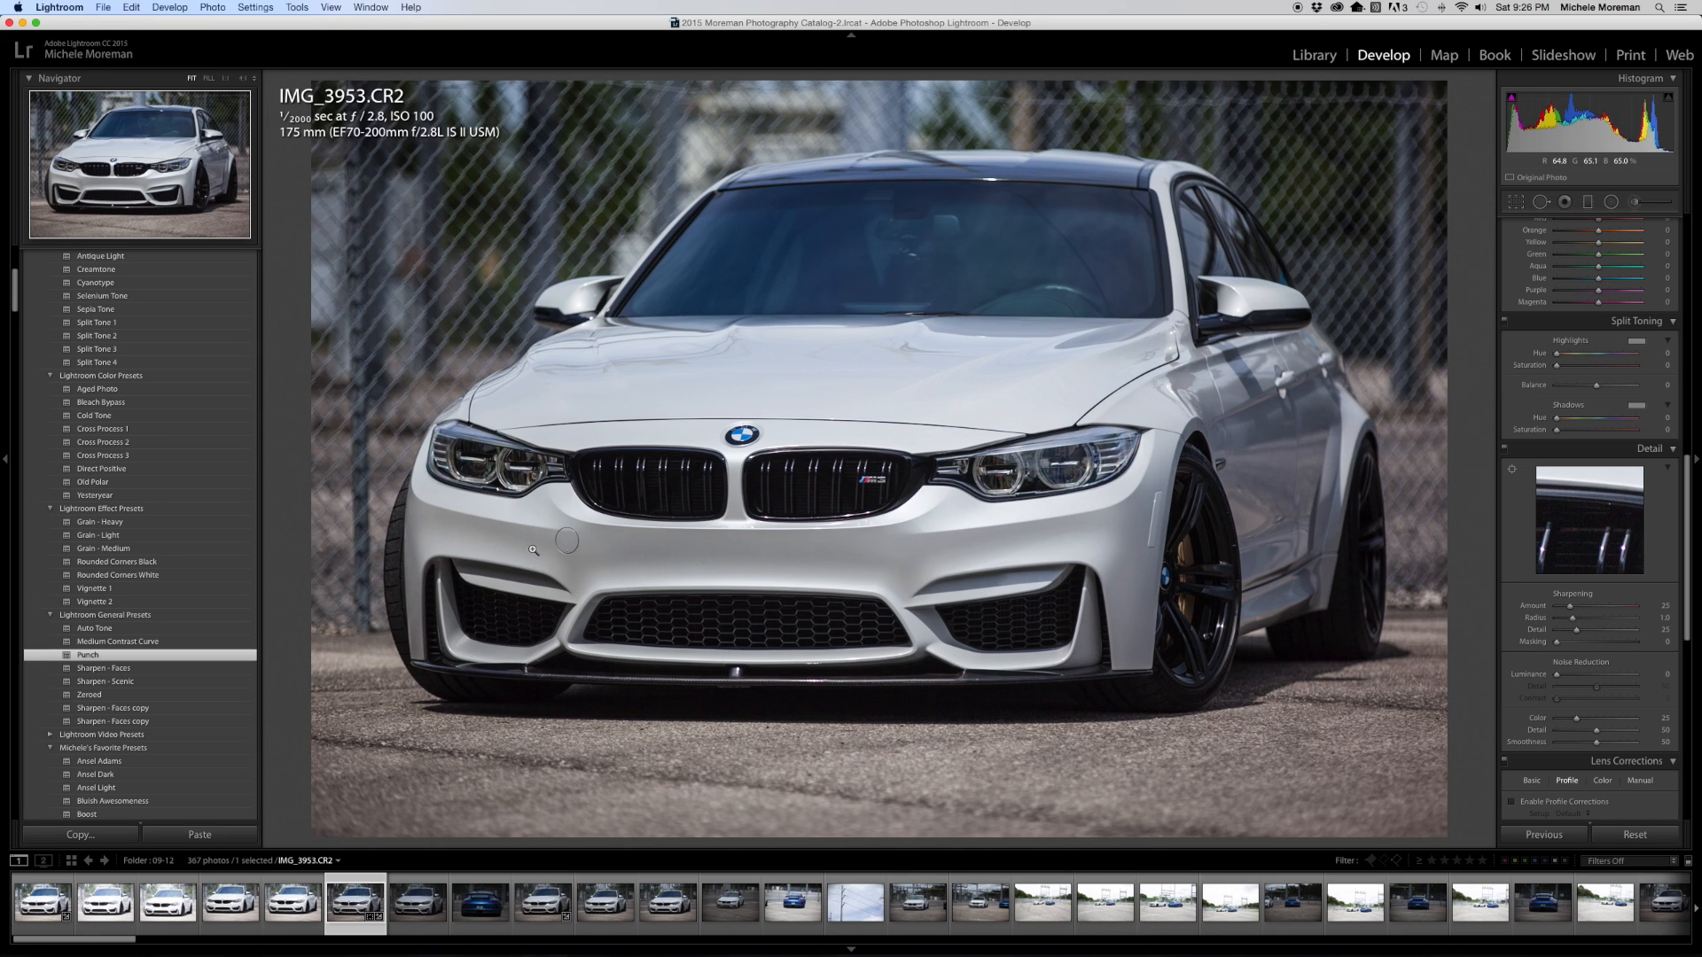
key(i)
click(746, 448)
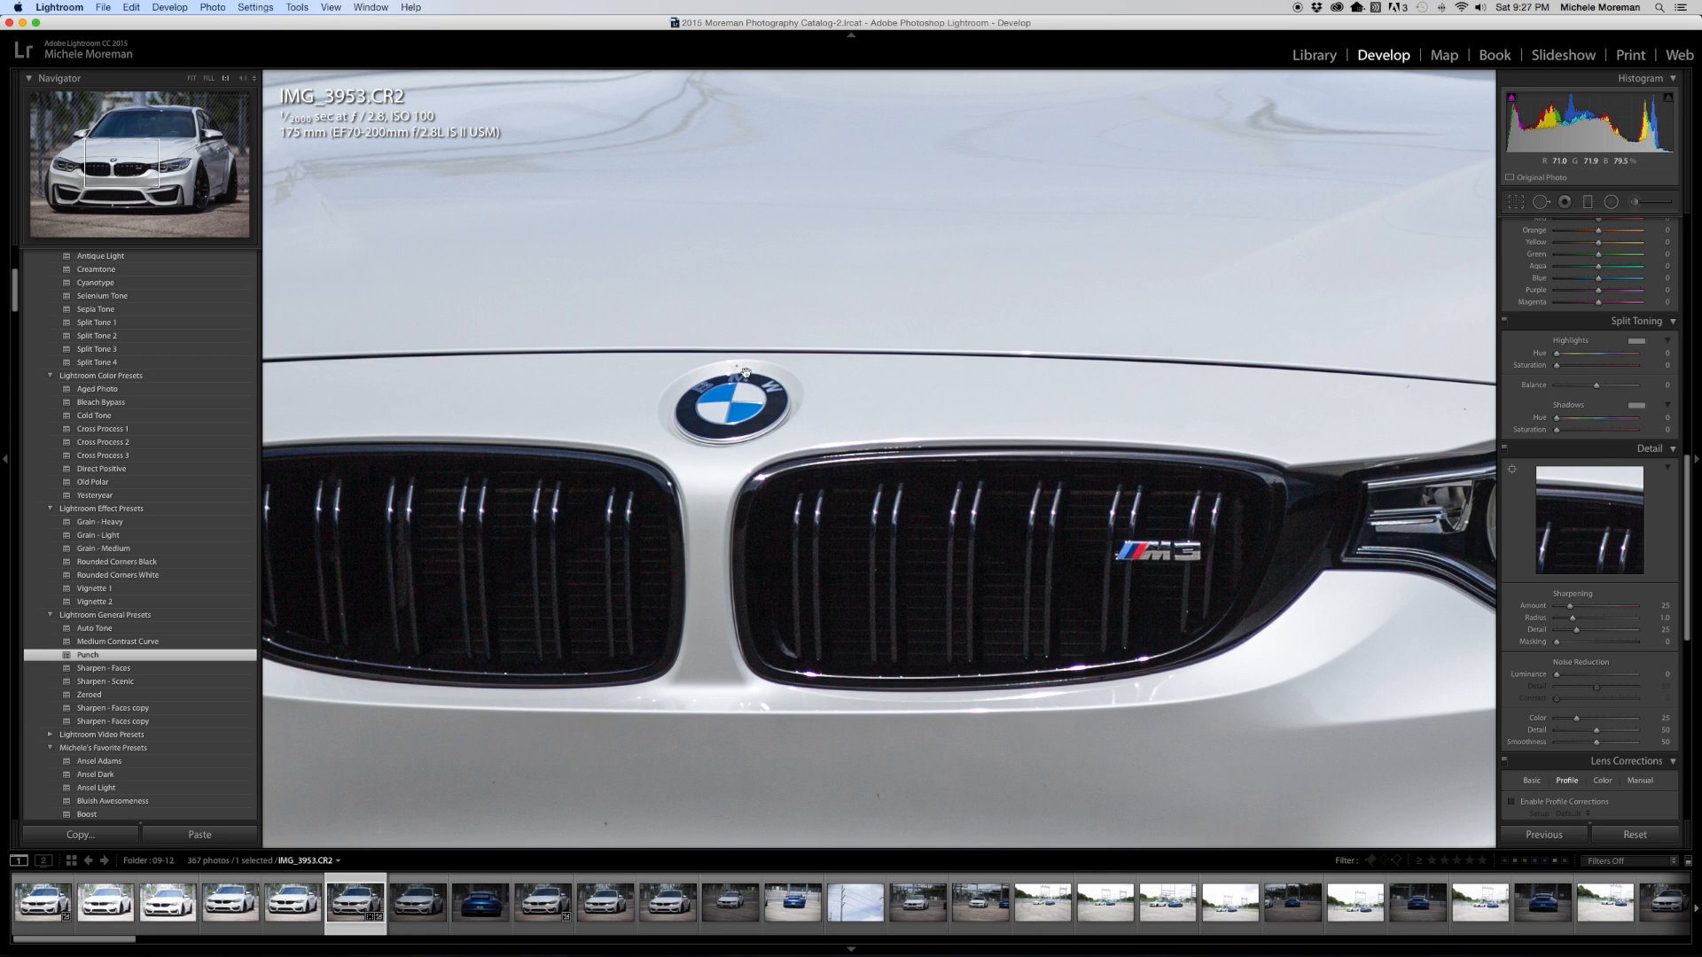
click(867, 421)
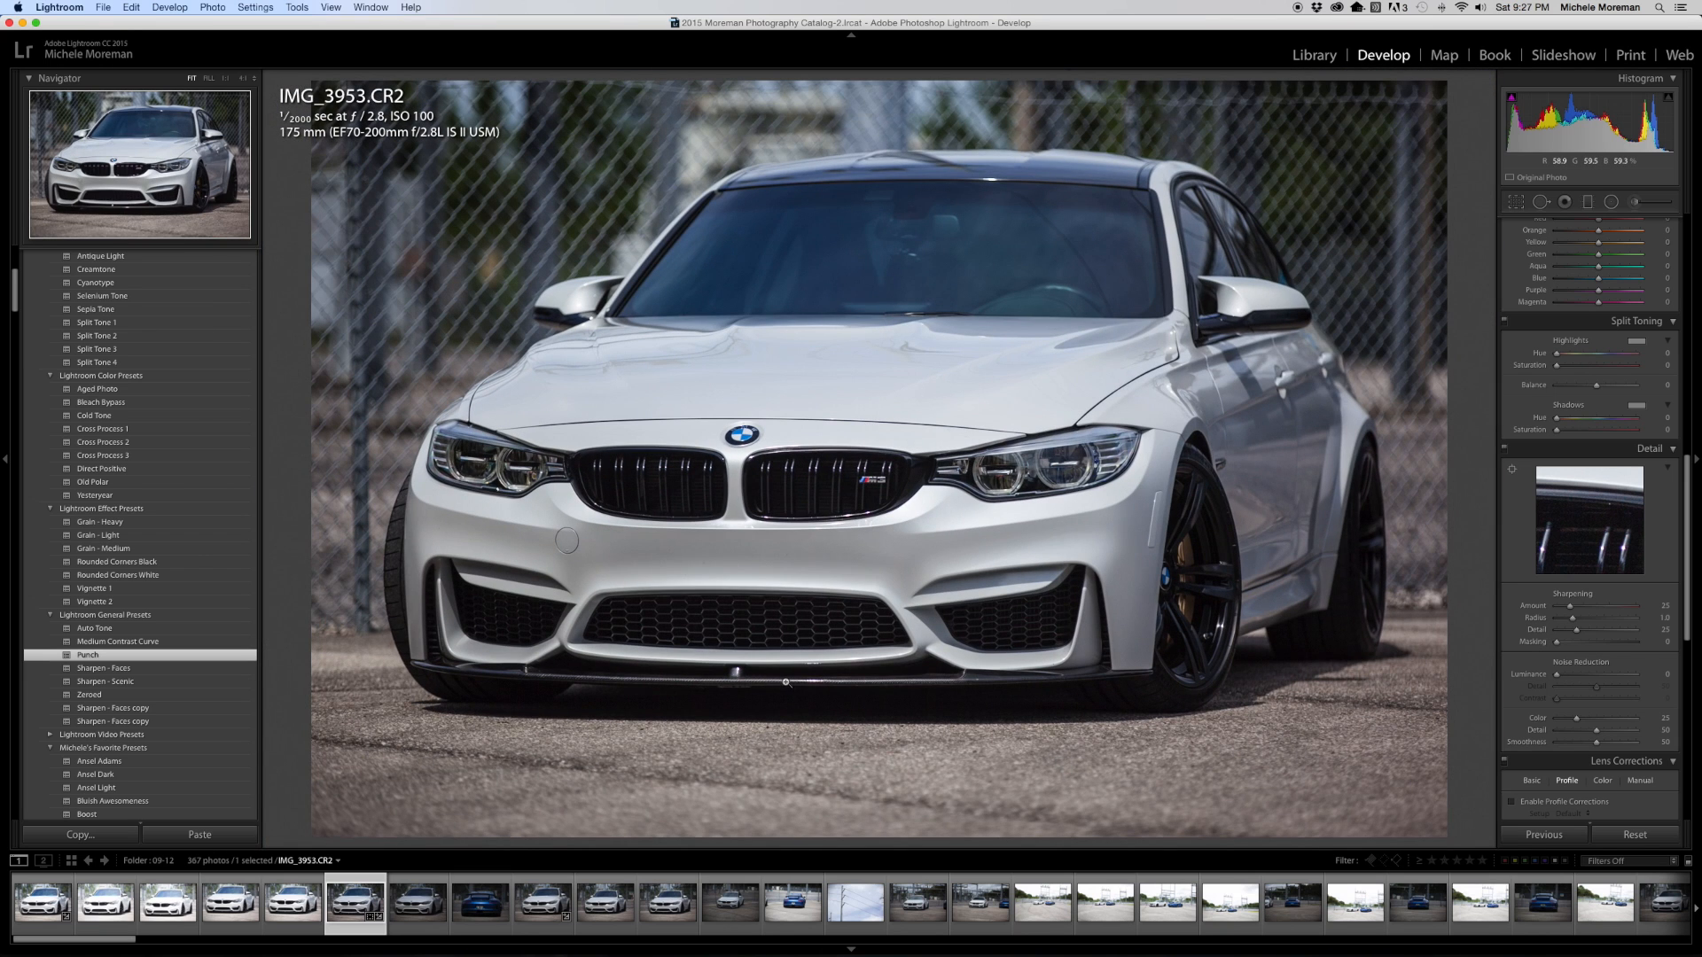
Rate IMG_3953.CR2 five stars, browse the neighbouring shots of the white car, and open IMG_3950.CR2
key(5)
click(399, 908)
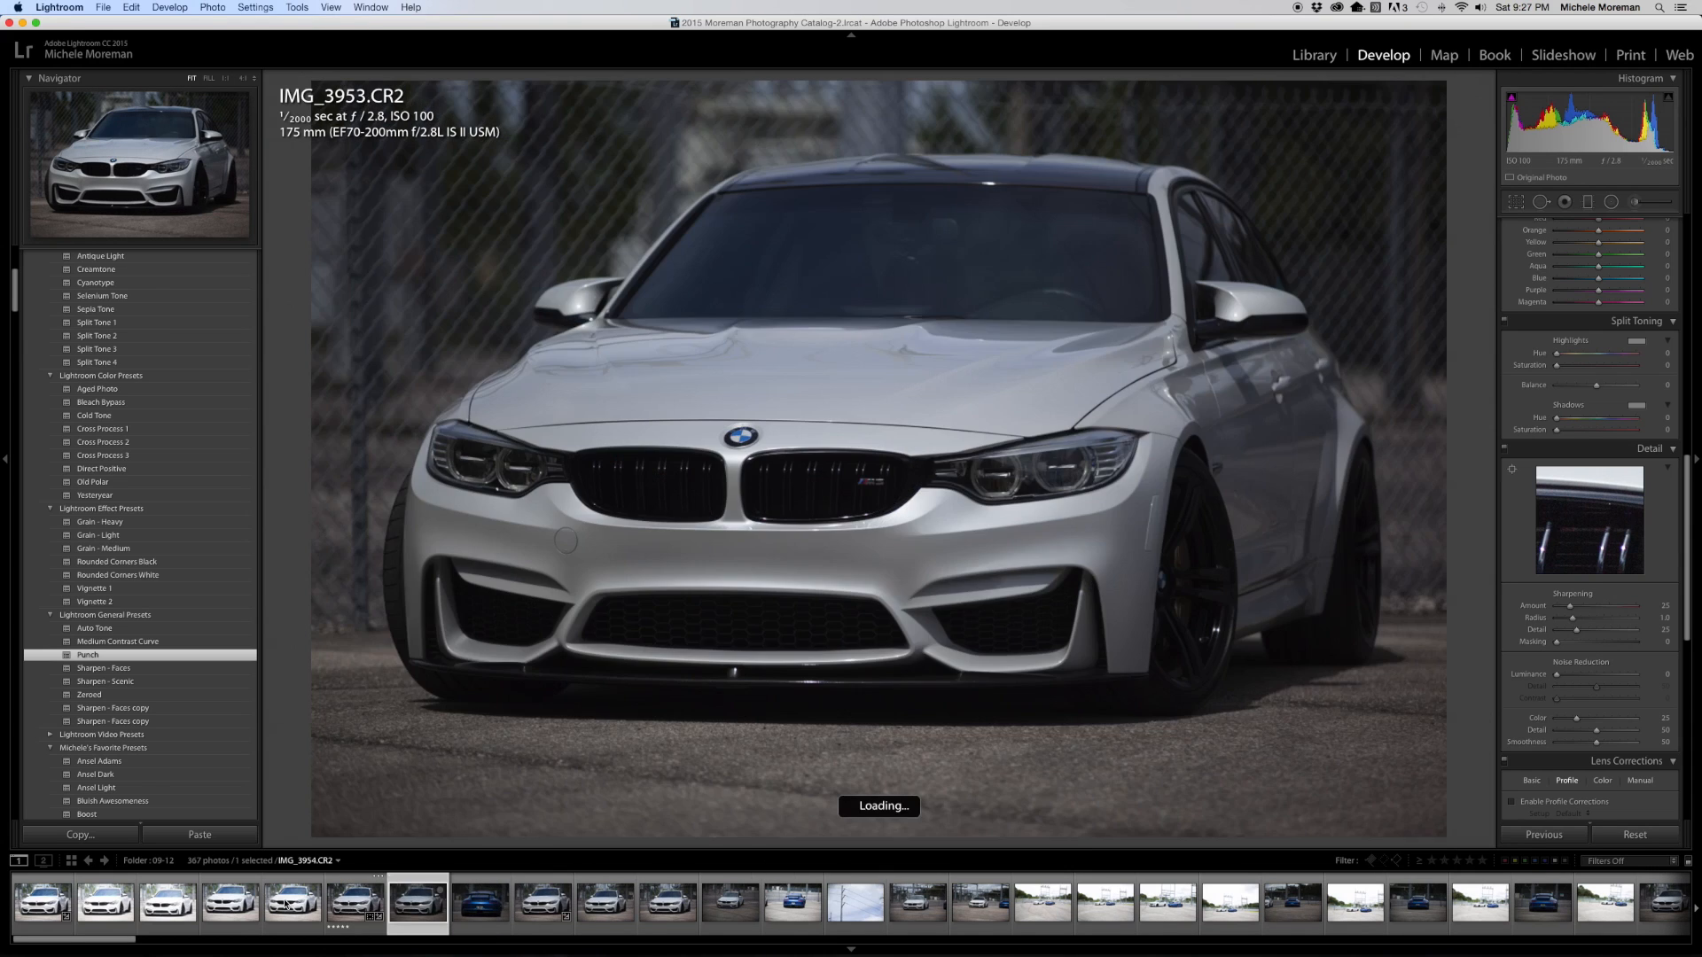
click(290, 905)
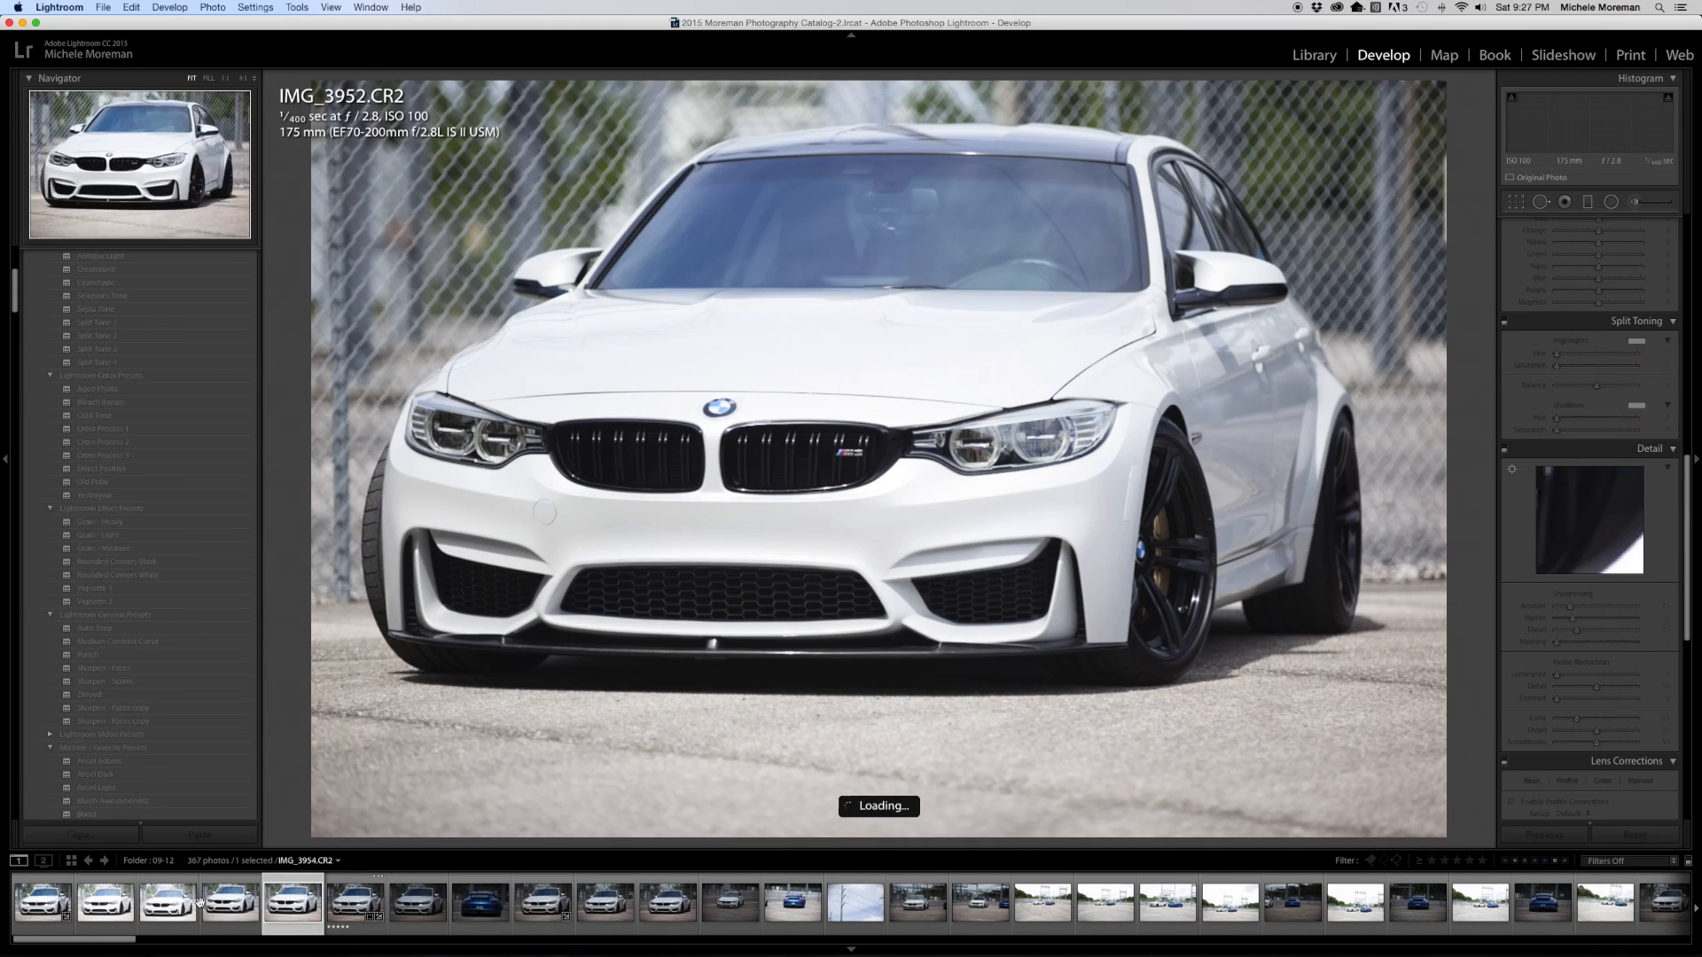
click(169, 902)
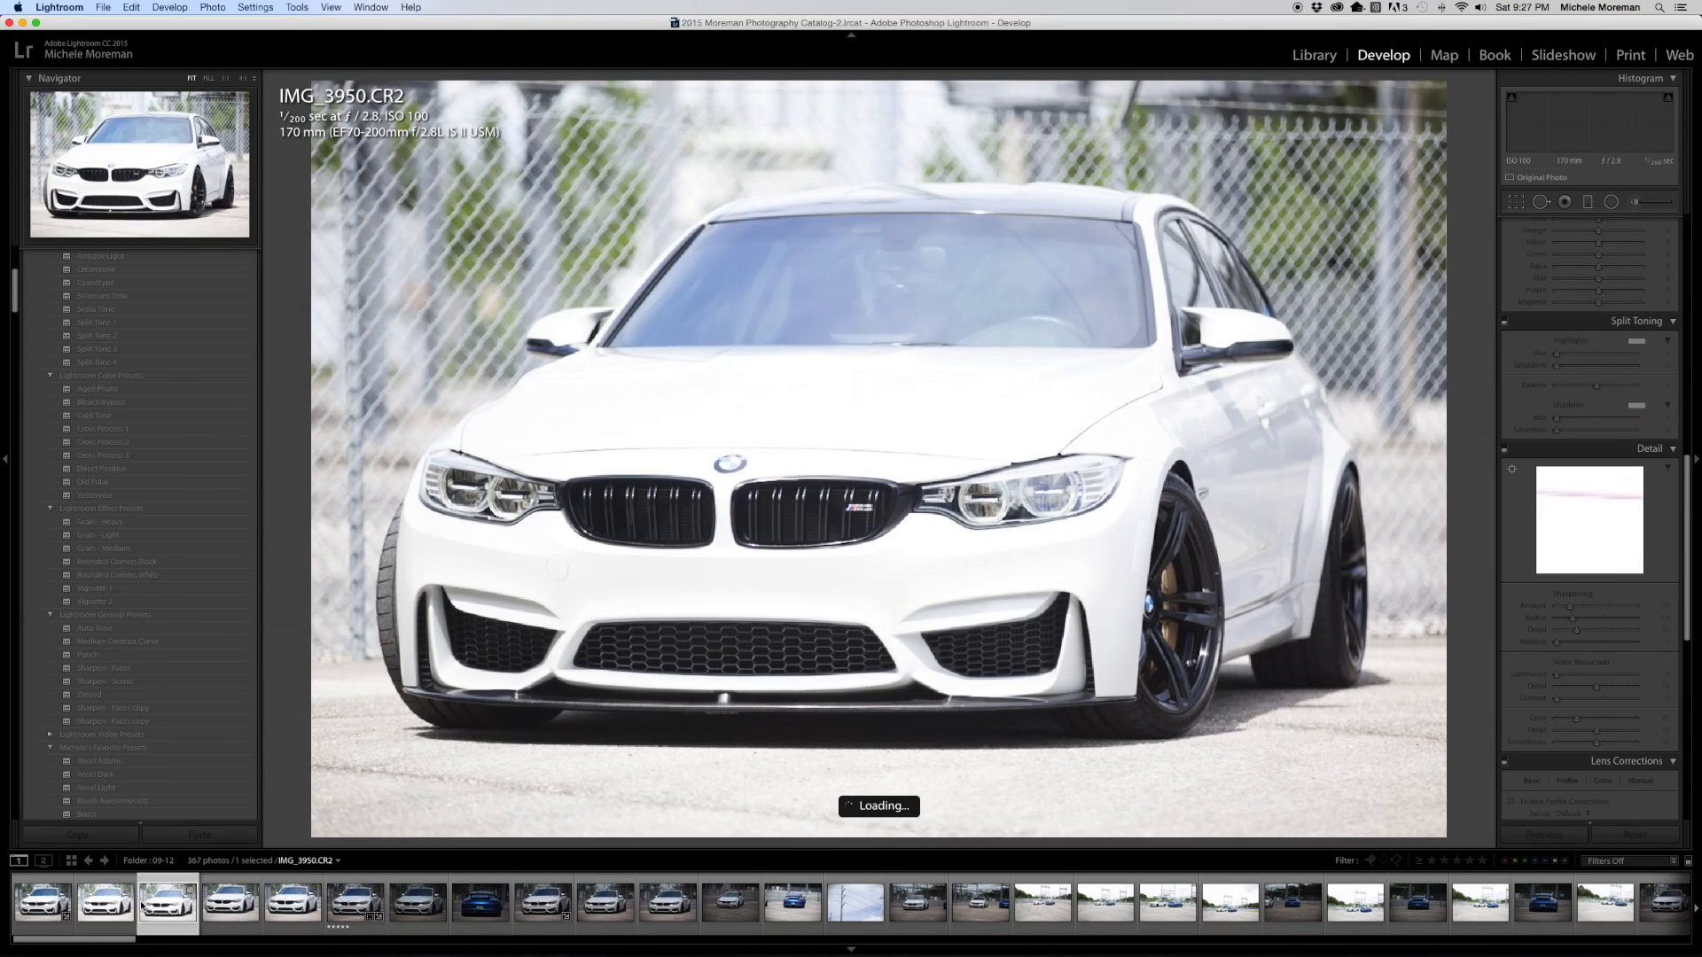
click(107, 911)
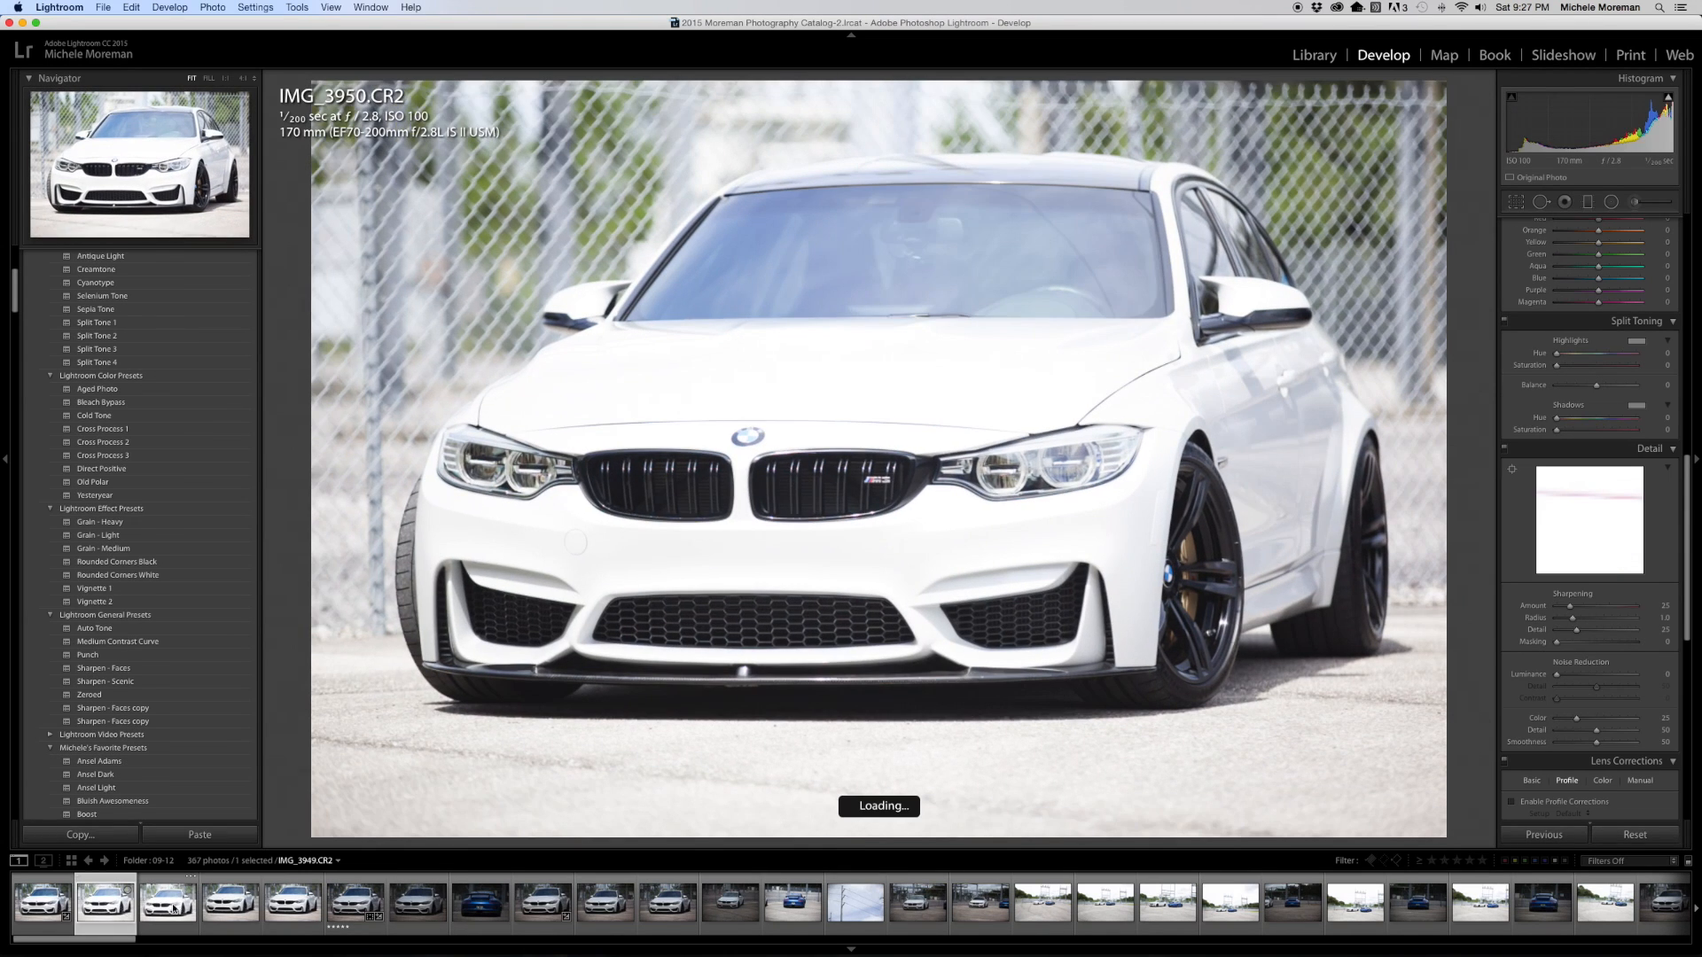
click(168, 902)
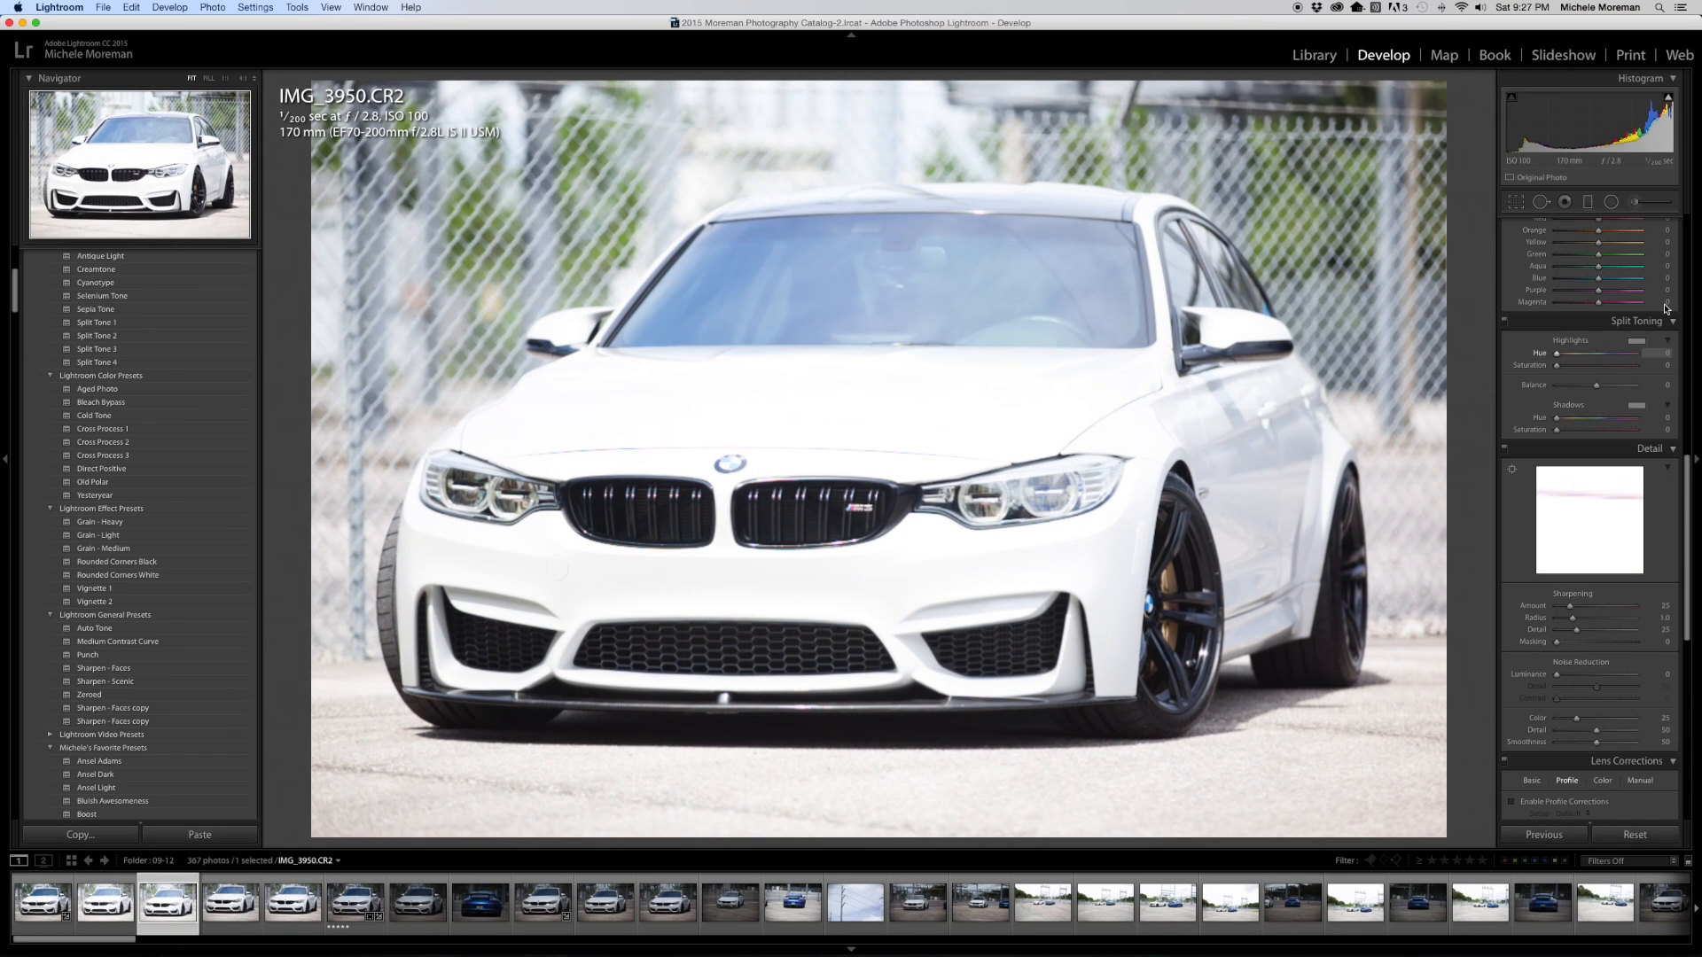
Set Exposure to -2.35, Highlights to -40 and Shadows to +38 on the overexposed IMG_3950.CR2
scroll(1615, 331, up, 5)
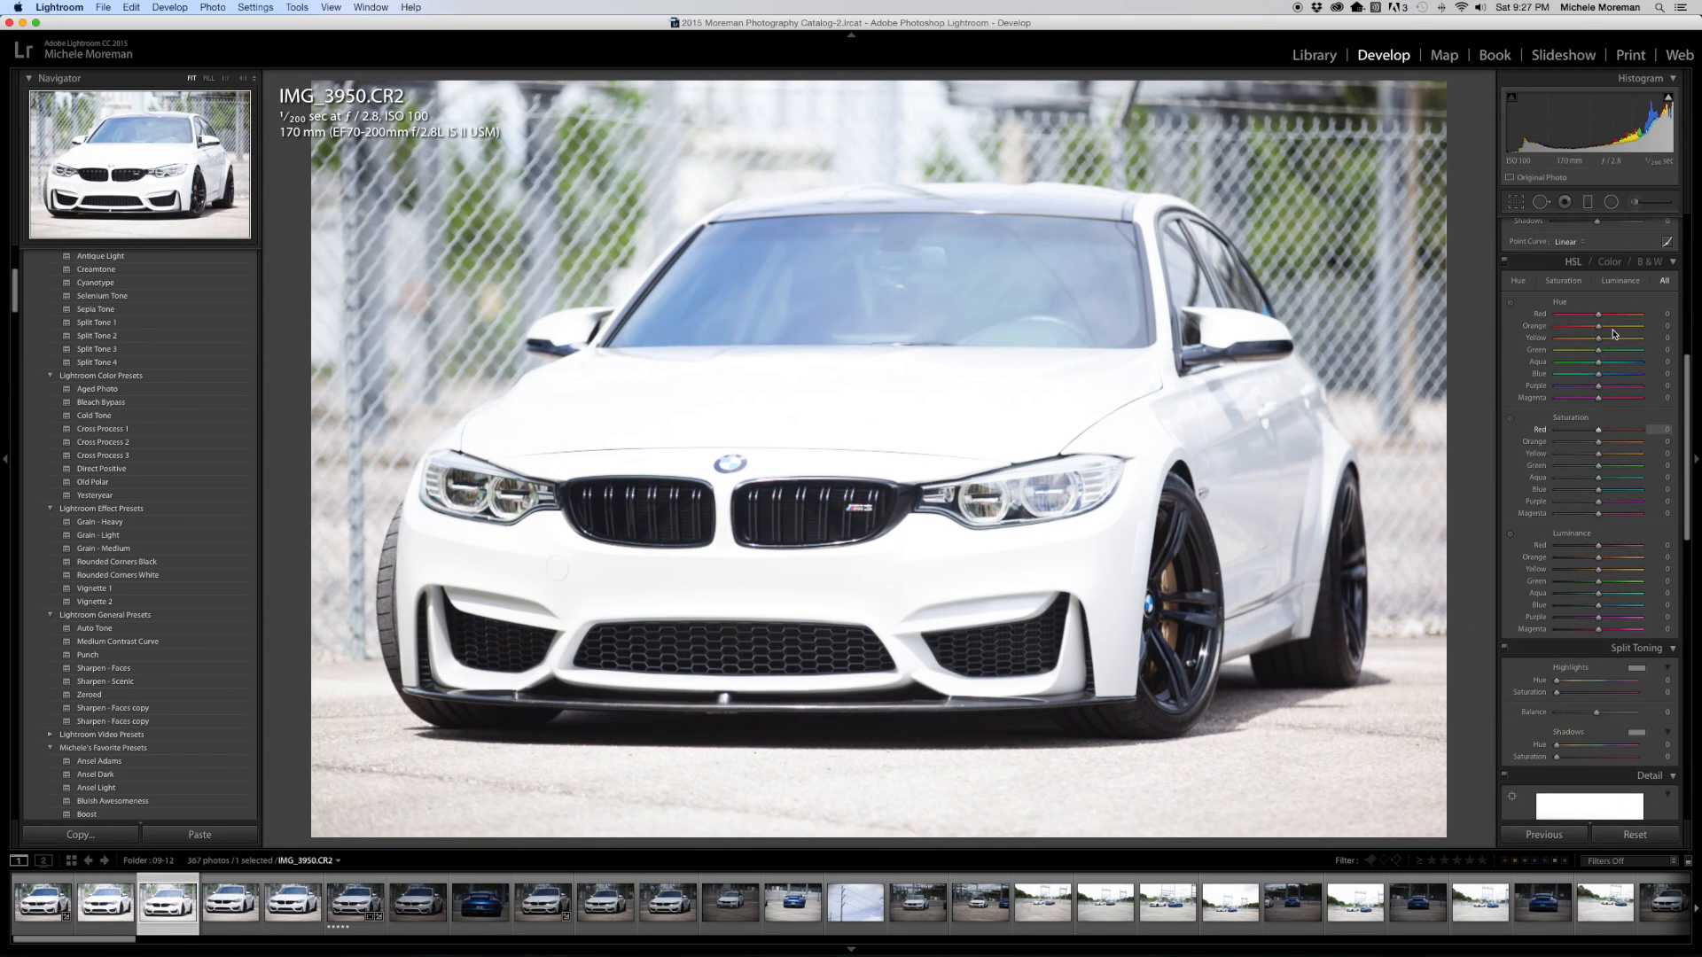
scroll(1609, 332, up, 8)
drag(1597, 329, 1583, 366)
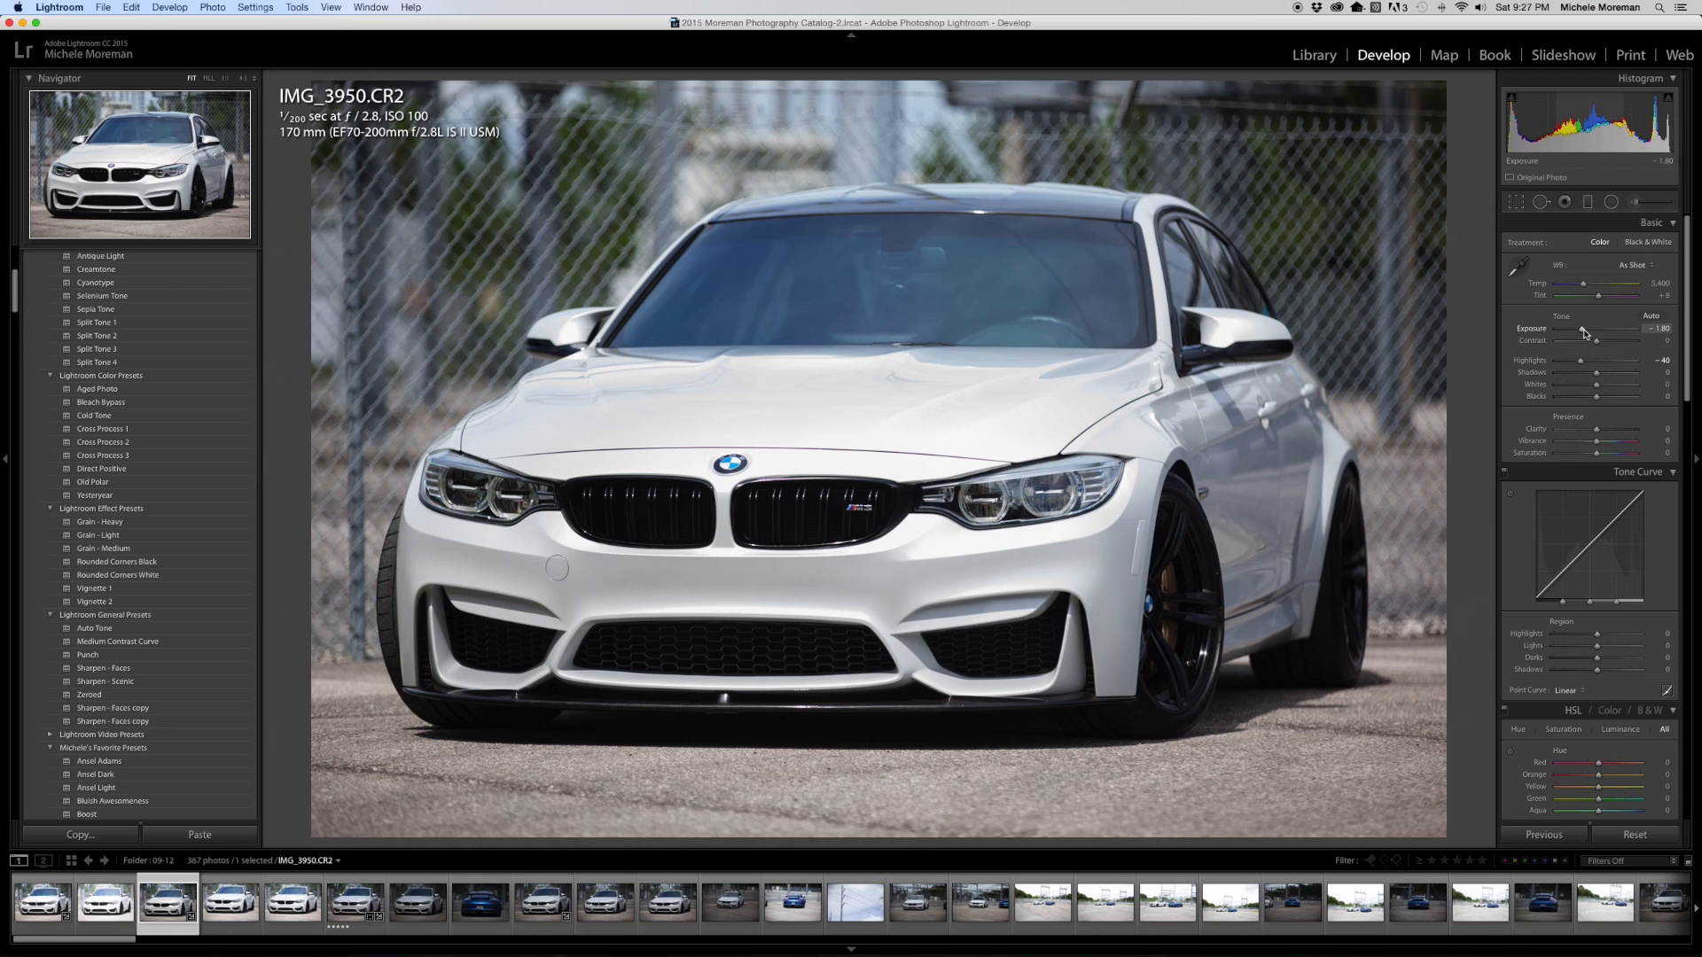
drag(1585, 332, 1581, 334)
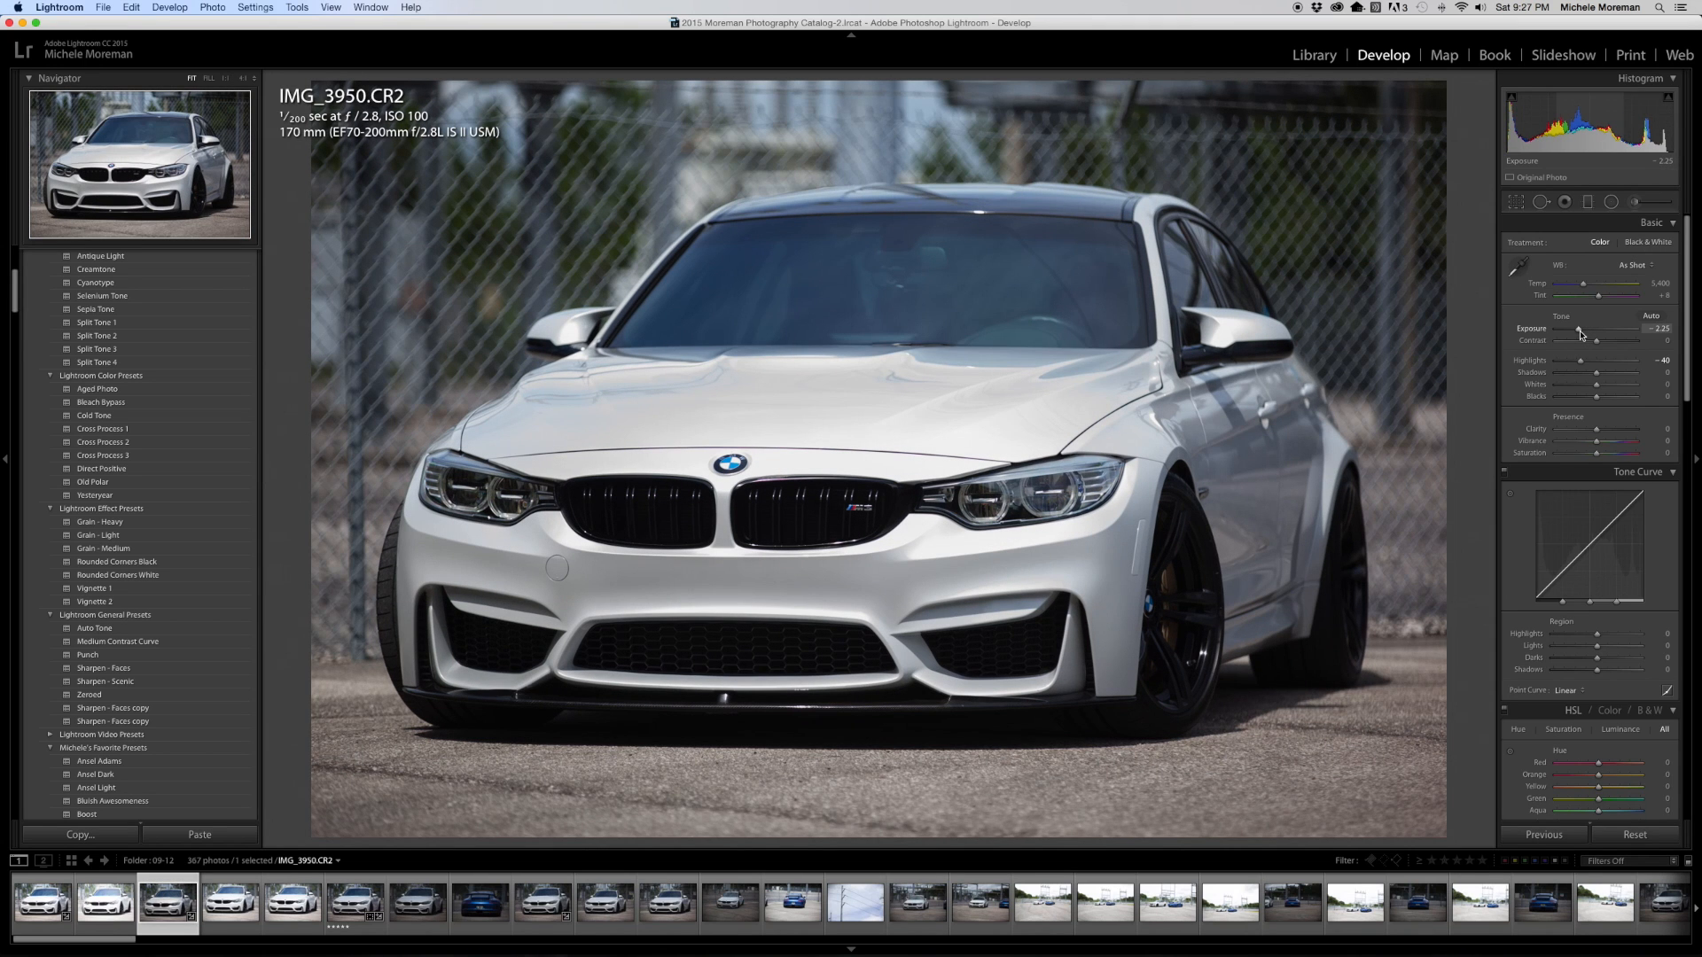
drag(1580, 334, 1578, 335)
drag(1596, 372, 1611, 379)
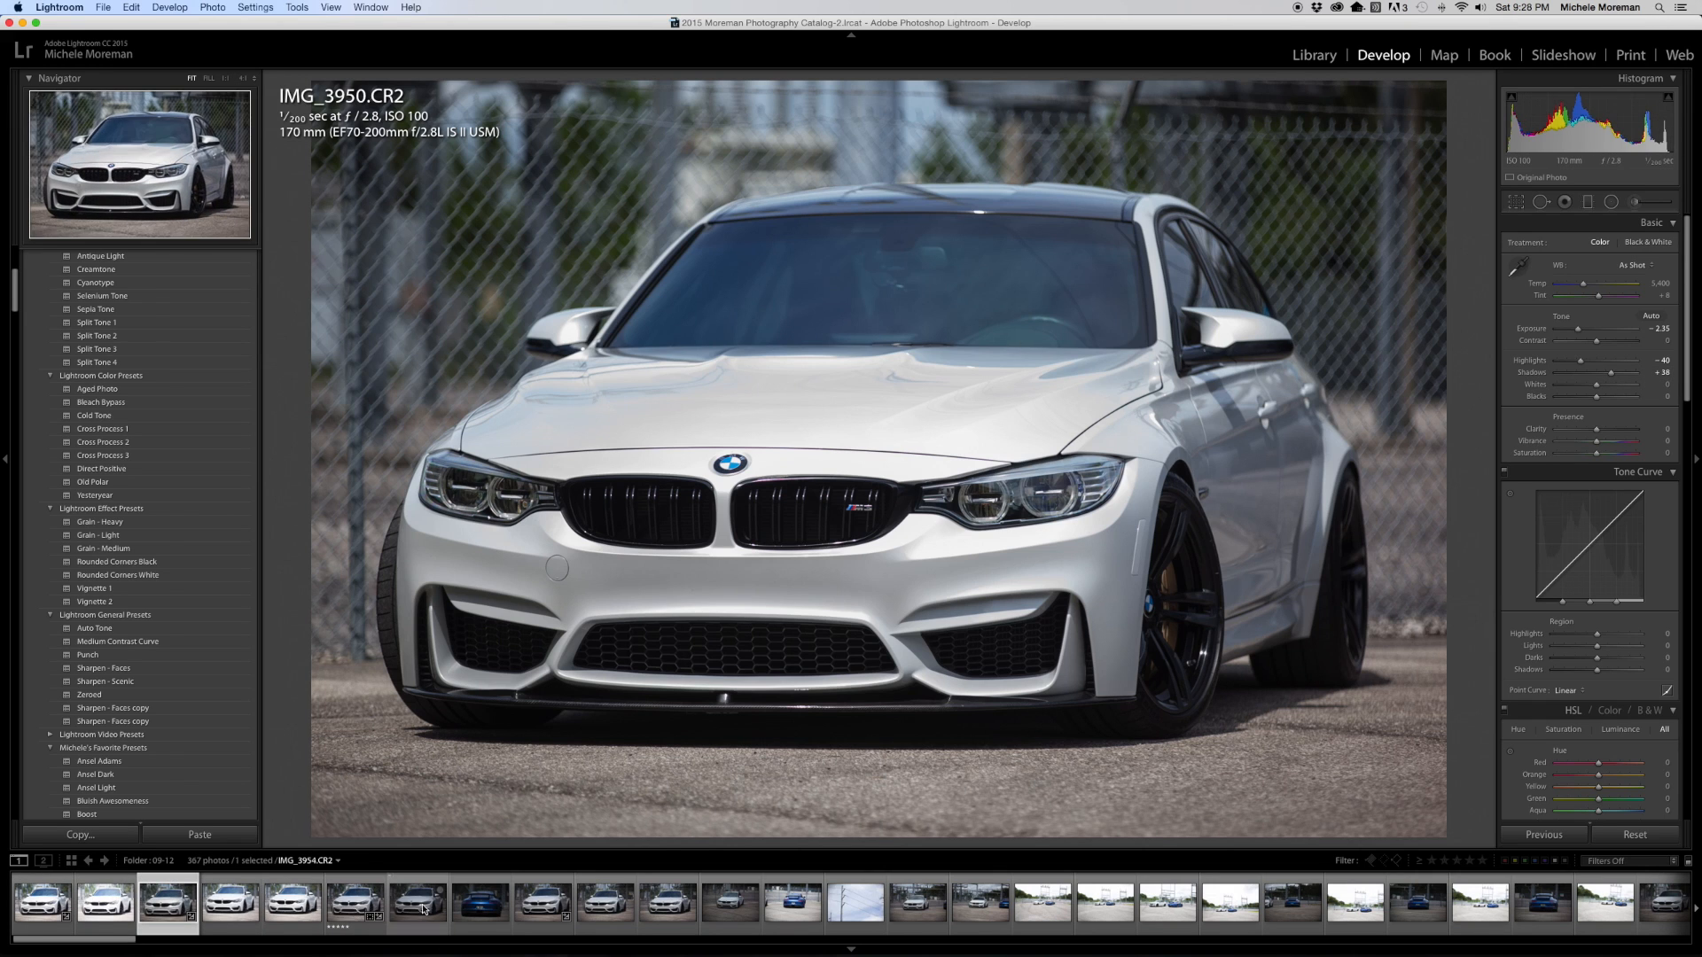
Open IMG_3962.CR2 and crop the blue car out of the frame, keeping the original aspect ratio
click(377, 906)
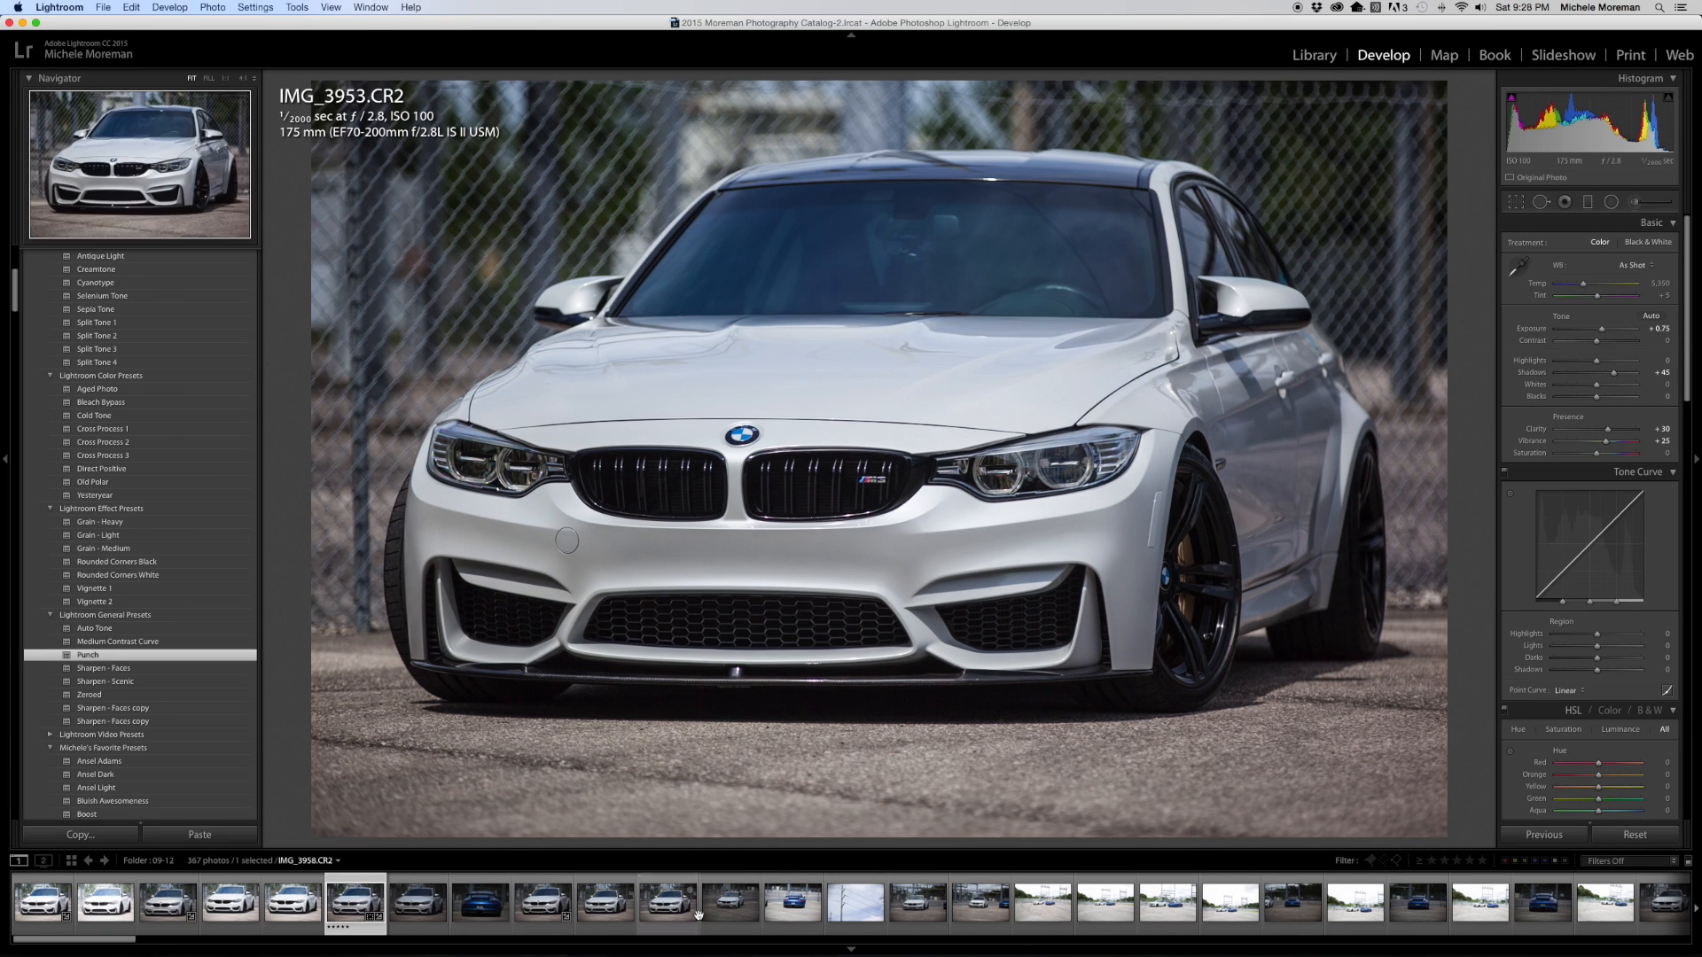
click(793, 919)
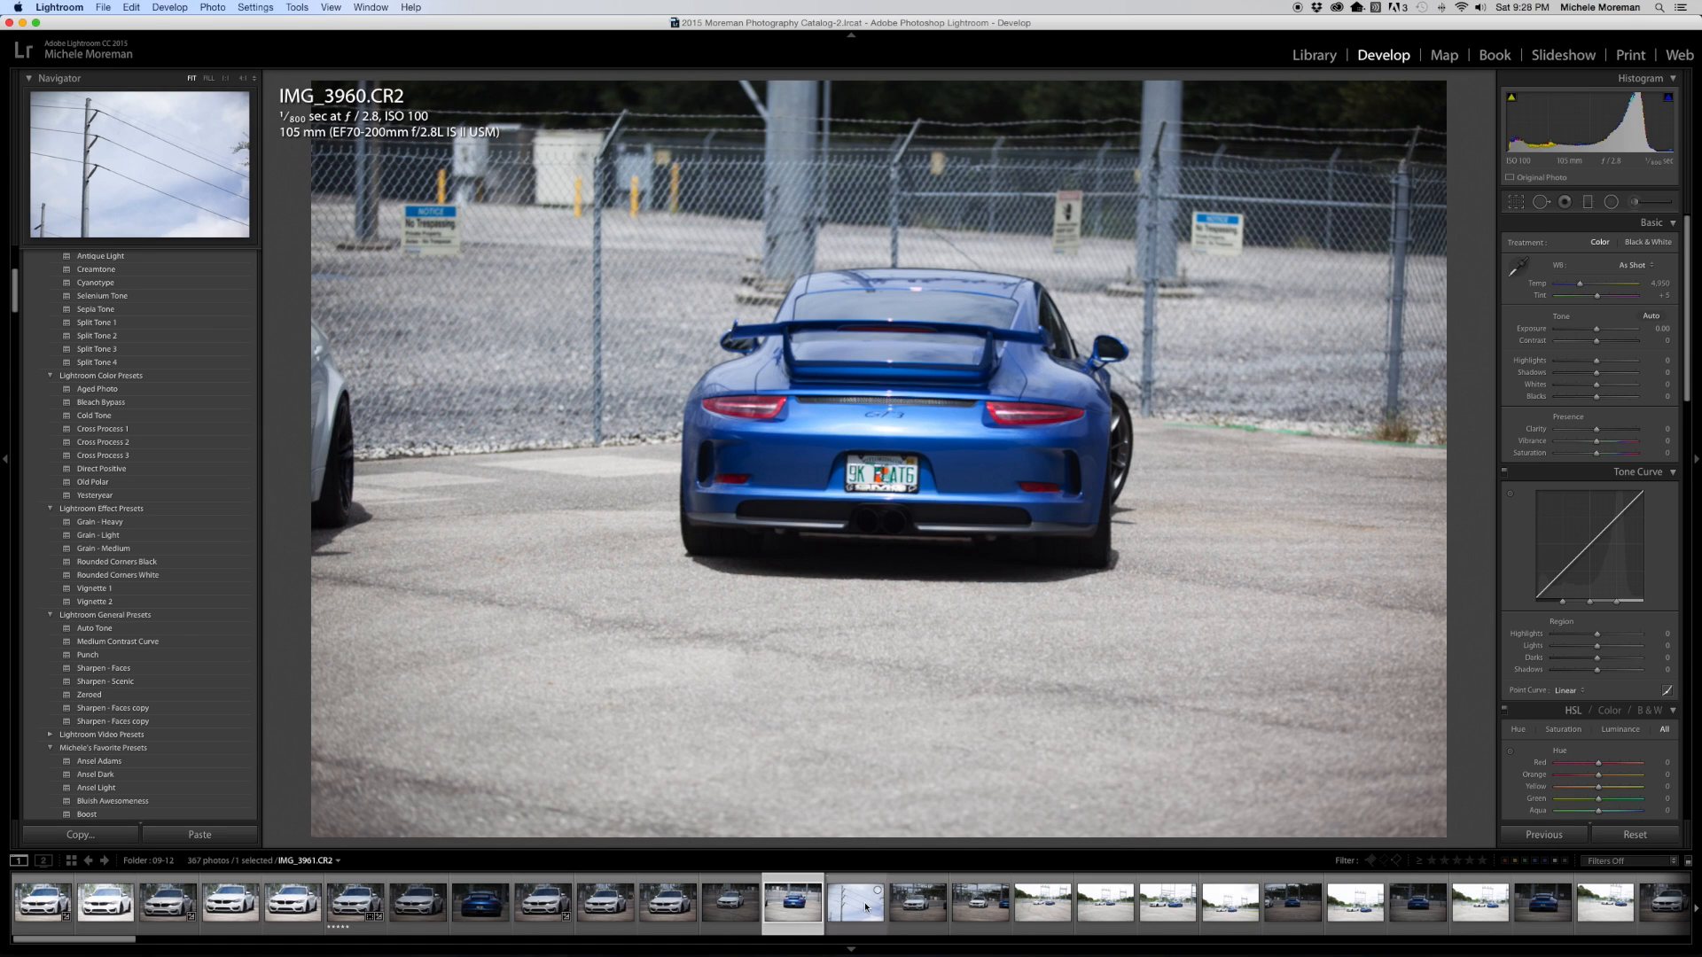
click(861, 902)
click(910, 905)
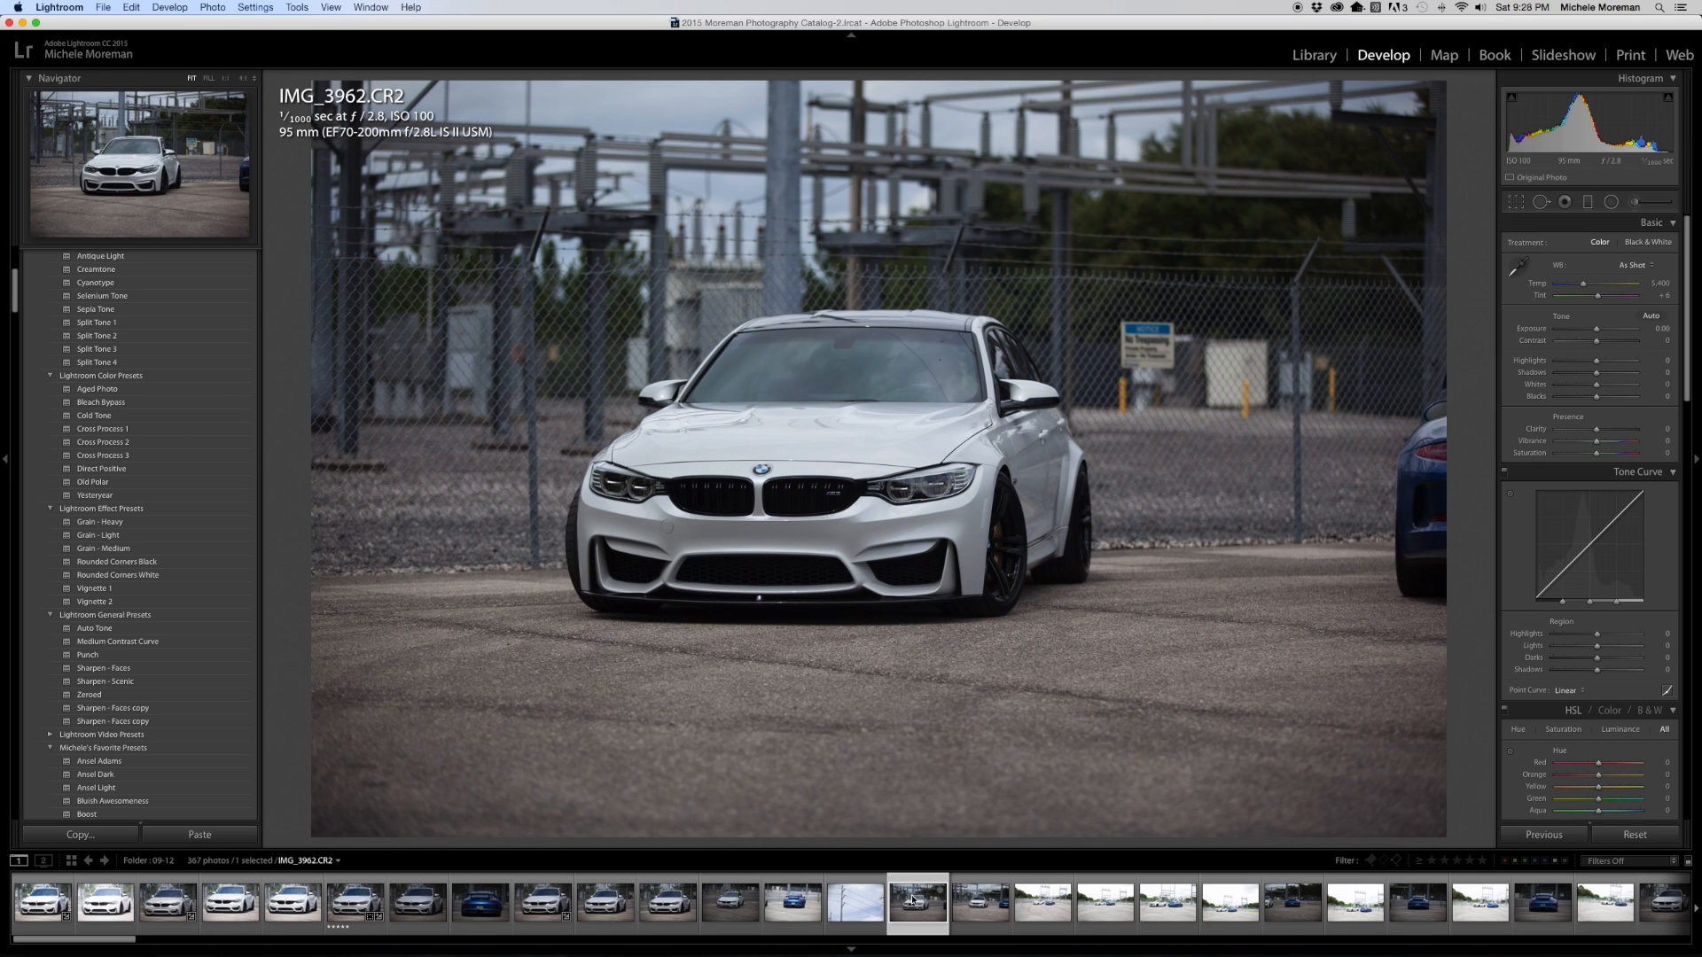
click(1515, 201)
drag(1445, 78, 1418, 96)
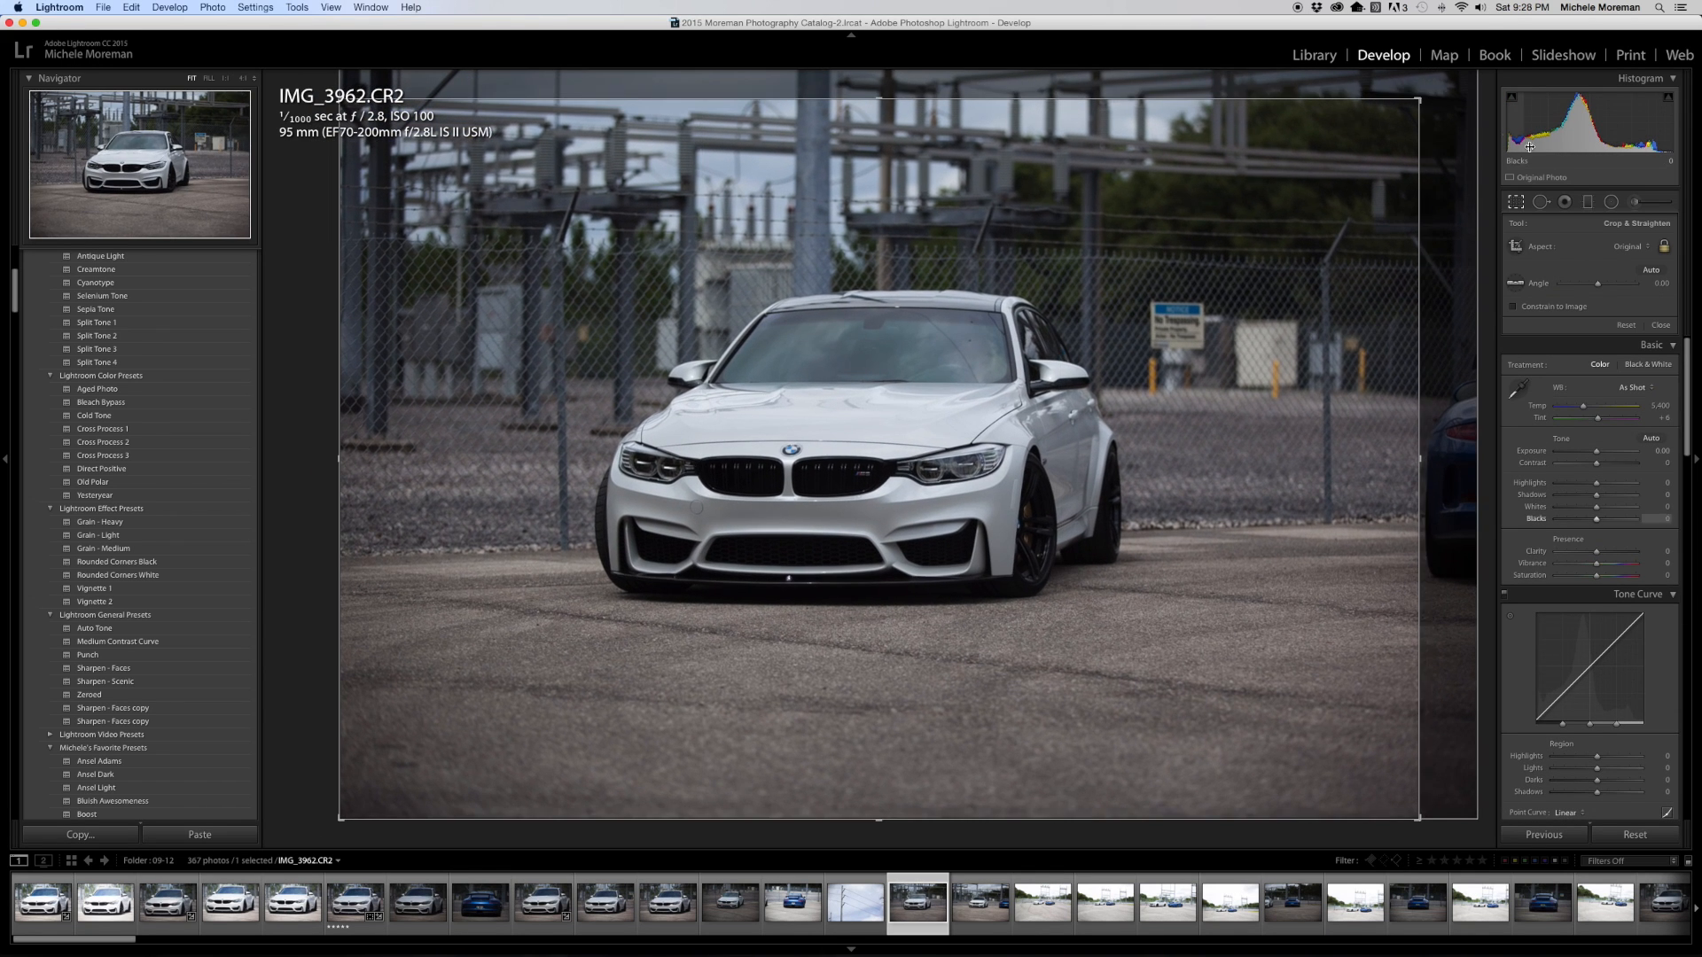
click(1518, 202)
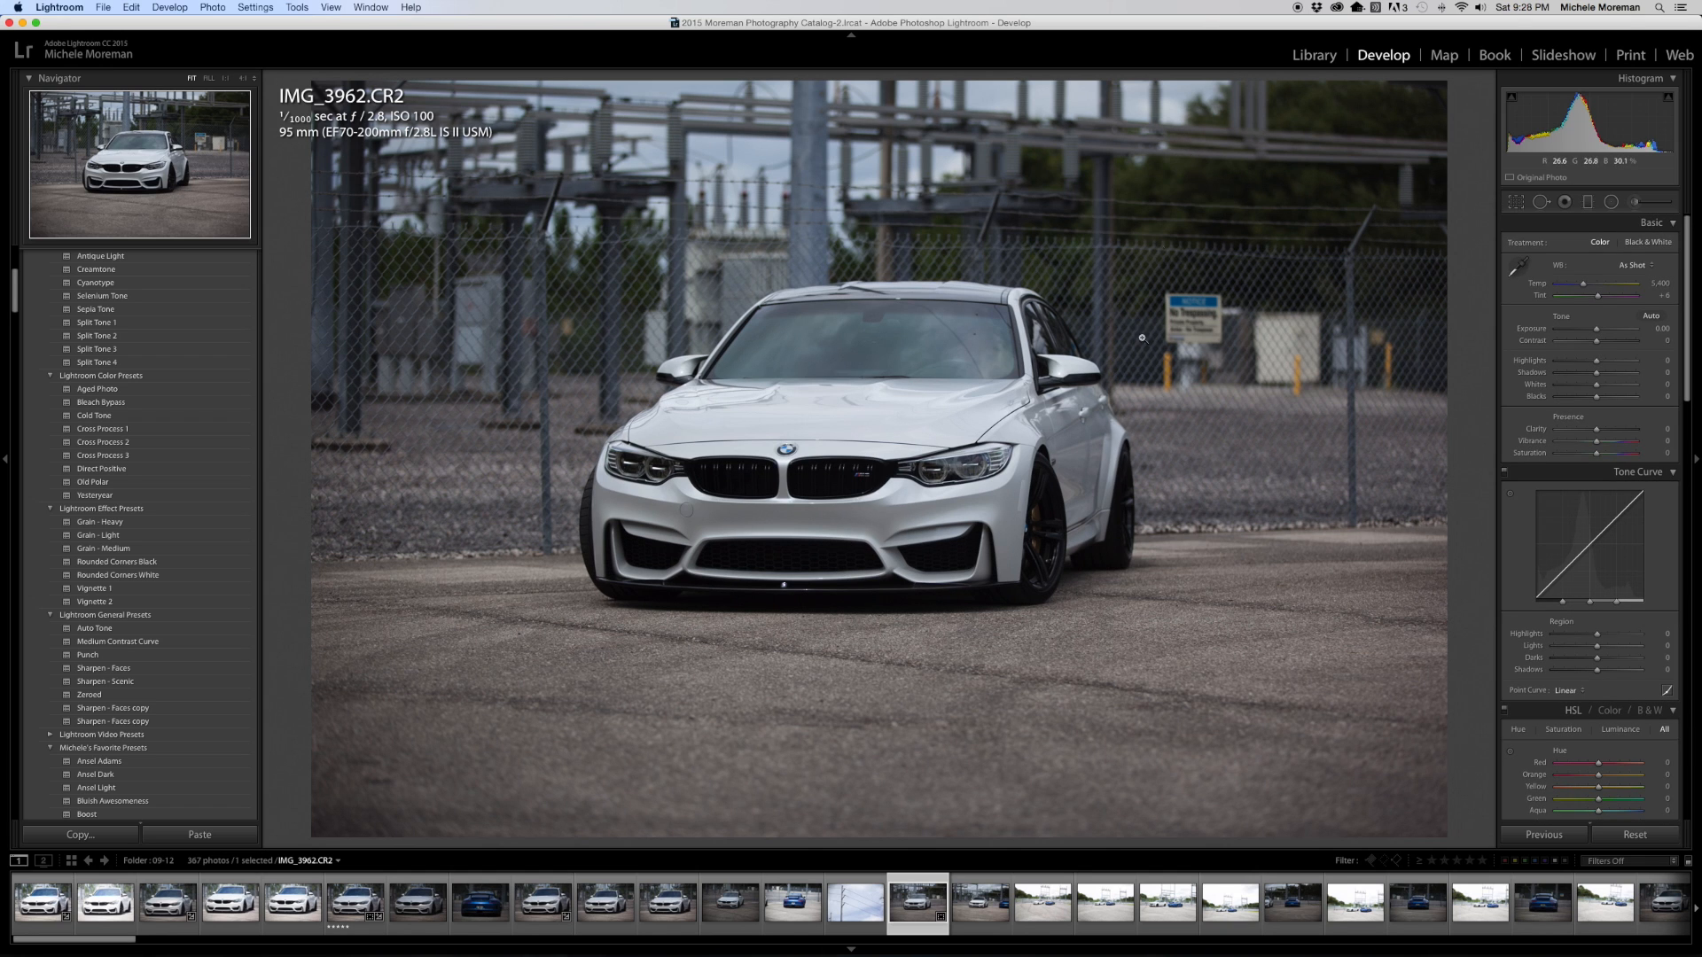
Crop IMG_3962.CR2 more tightly around the white car, placing it slightly right of centre, and apply the crop
click(1516, 202)
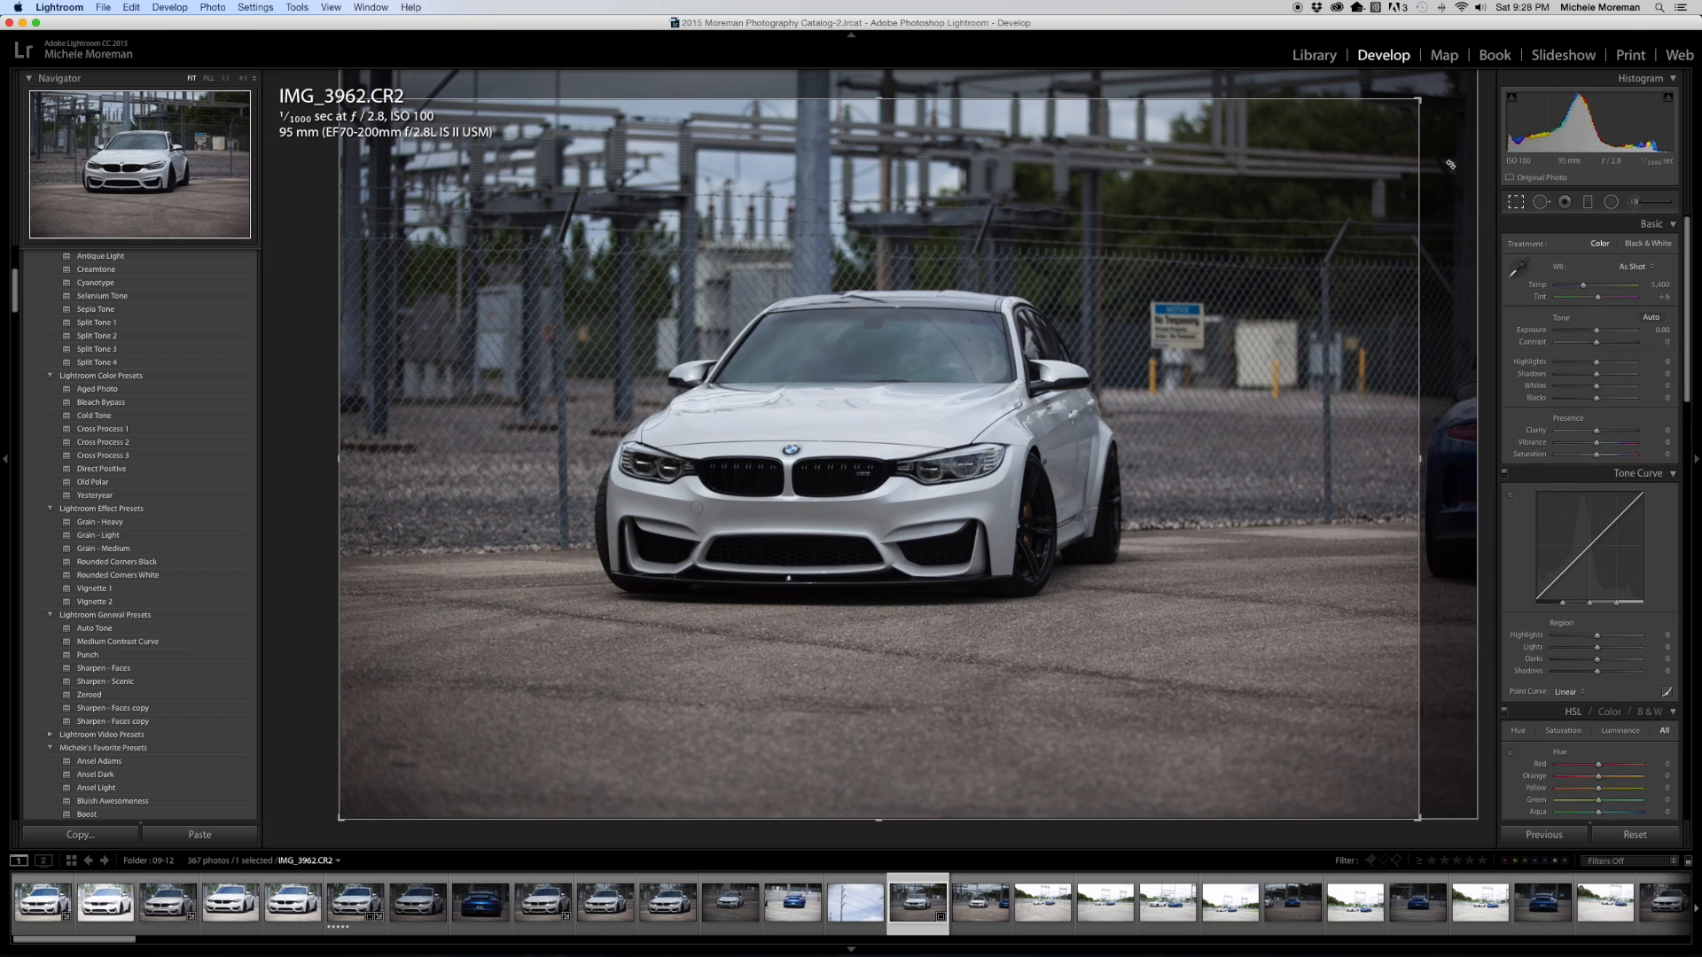
drag(1421, 101, 1327, 164)
drag(1108, 295, 1323, 241)
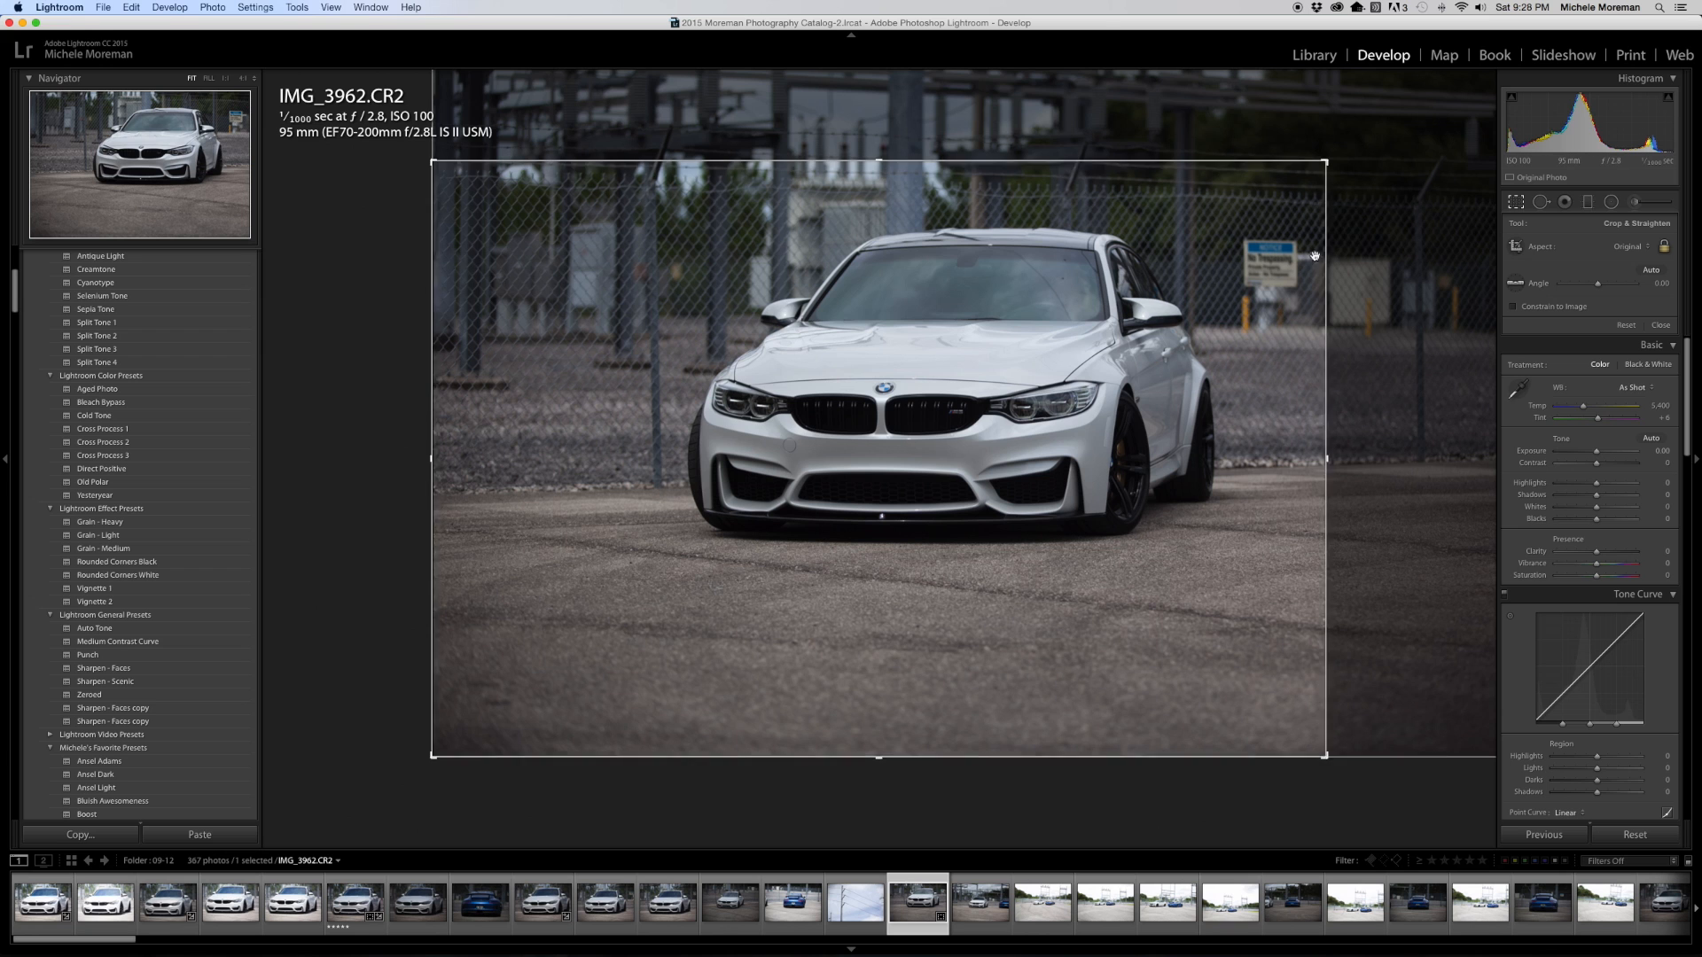
drag(1325, 161, 1349, 145)
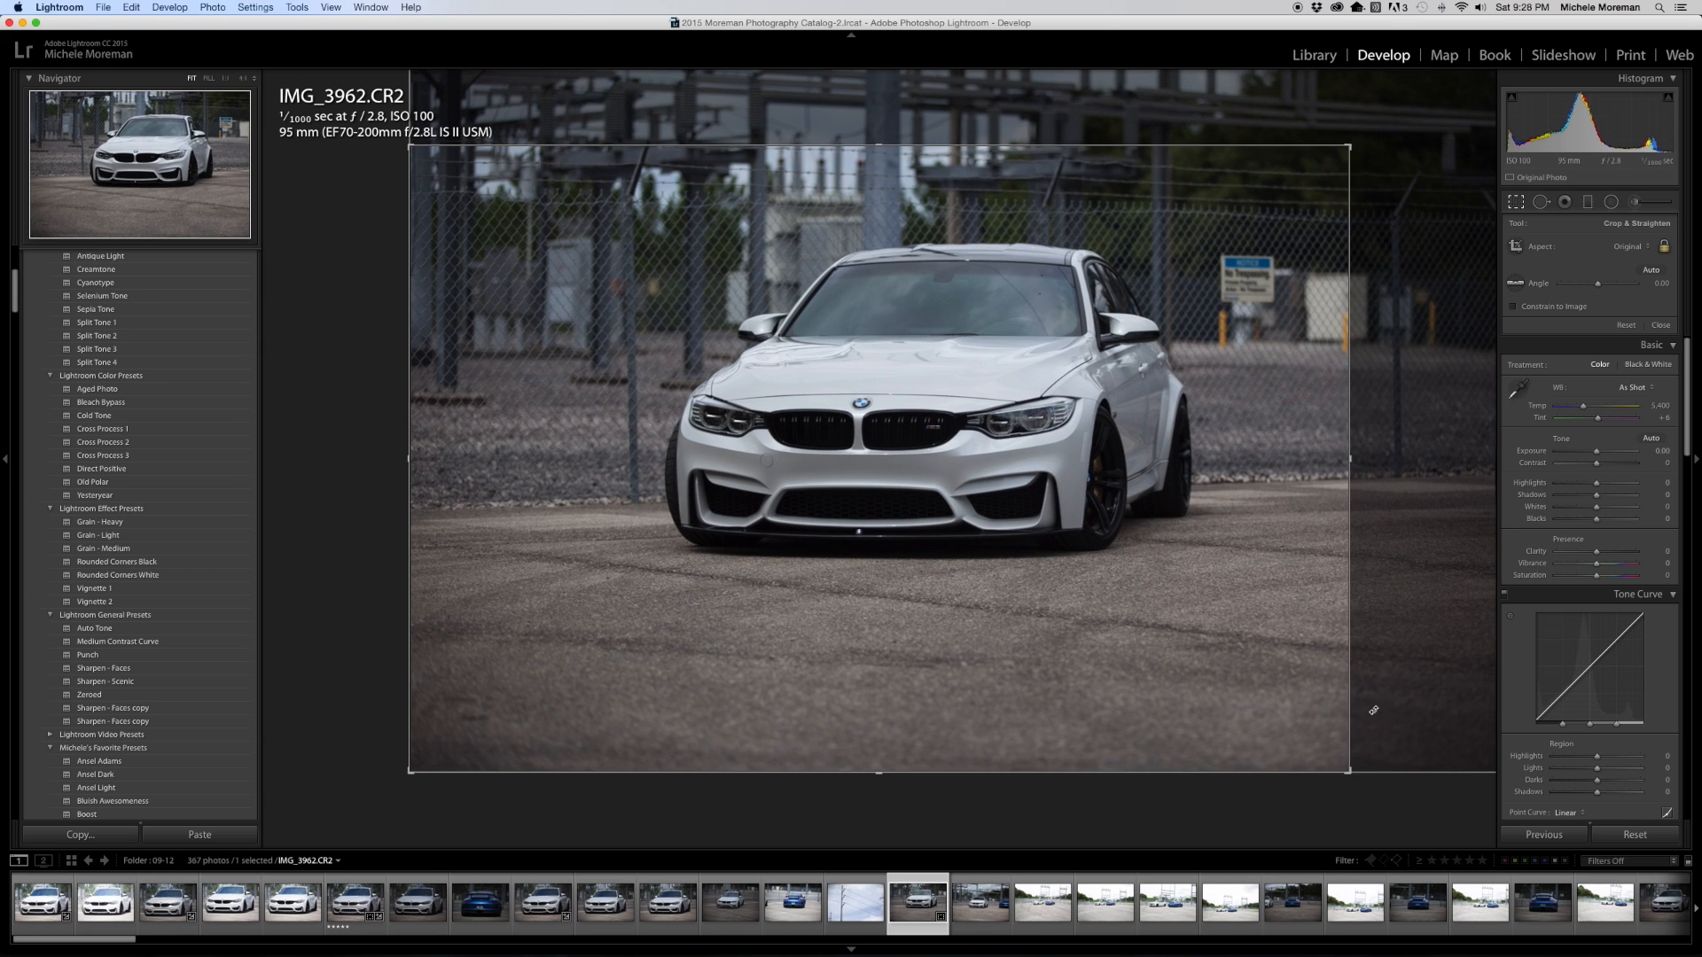
drag(1349, 768, 1311, 747)
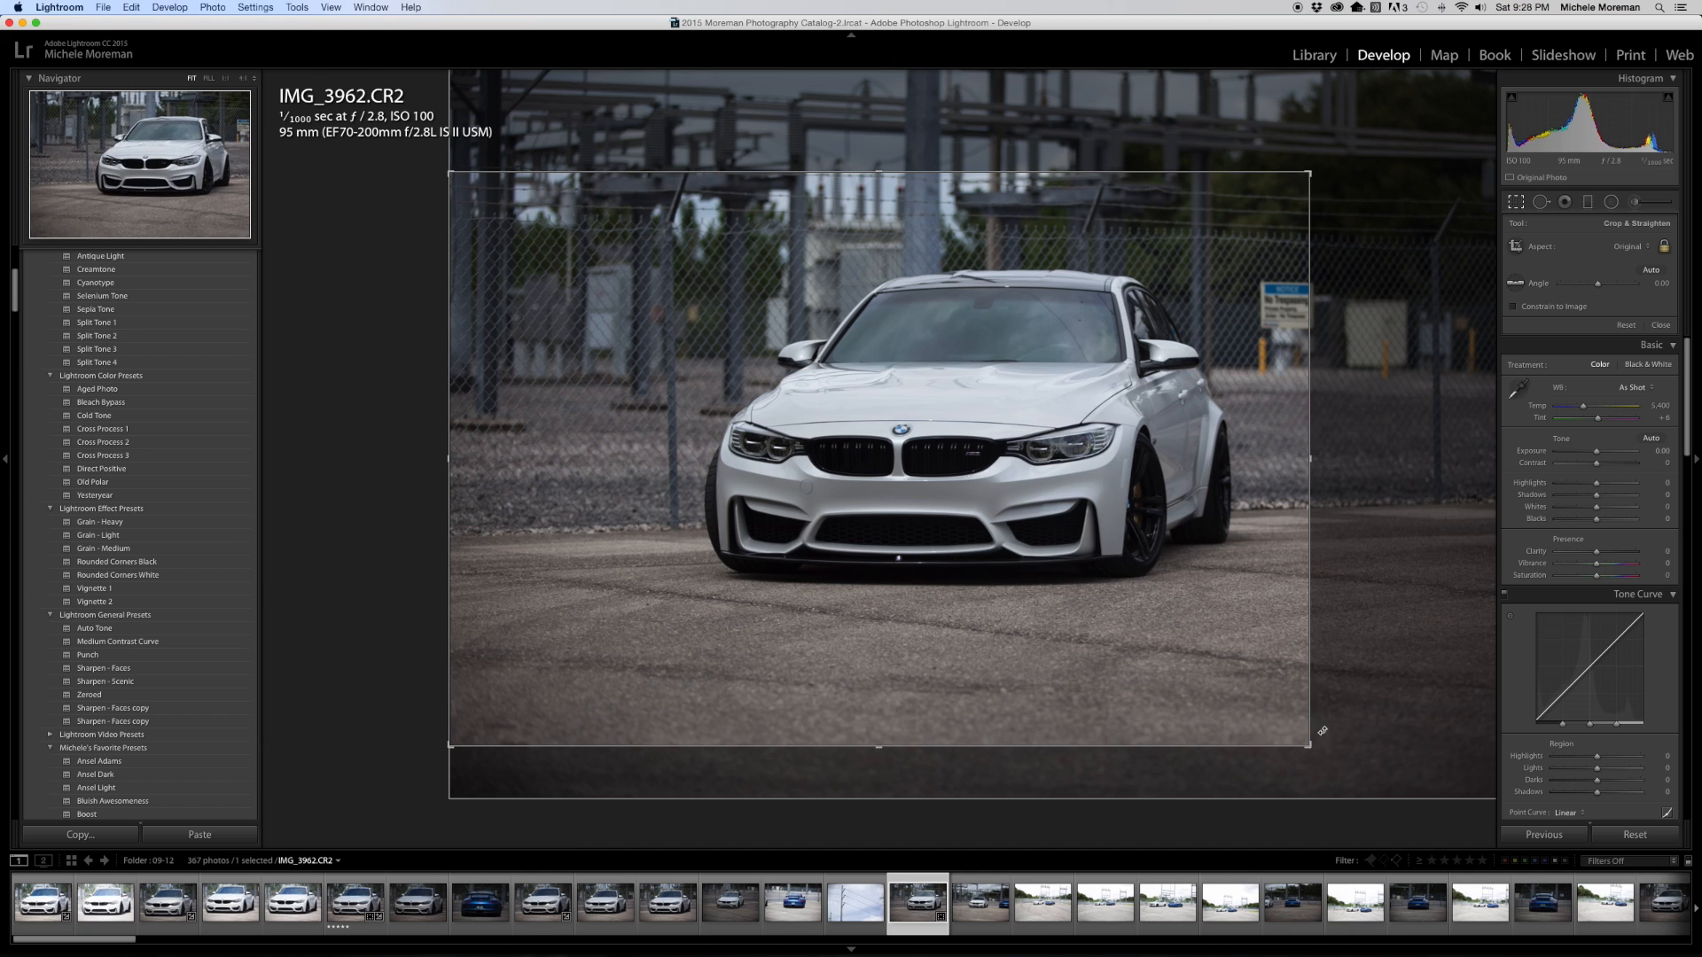
click(1517, 204)
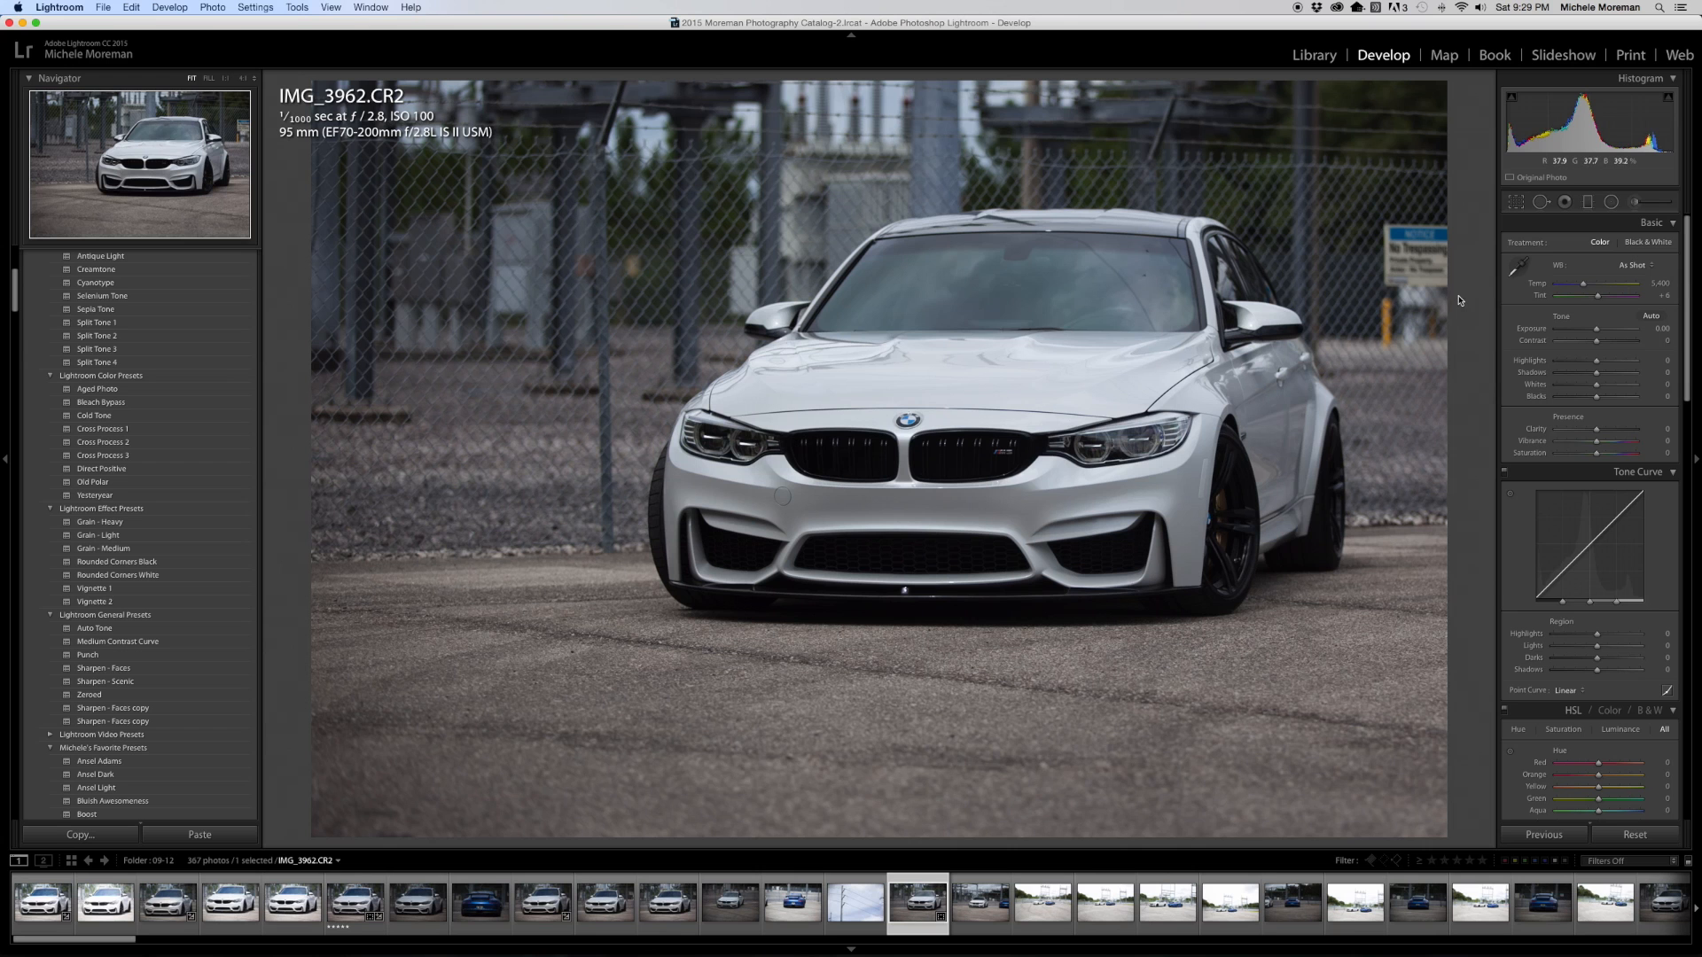
Inspect the No Trespassing sign behind the car, and set Exposure to +0.15 and Shadows to +24 on IMG_3962.CR2
click(1418, 258)
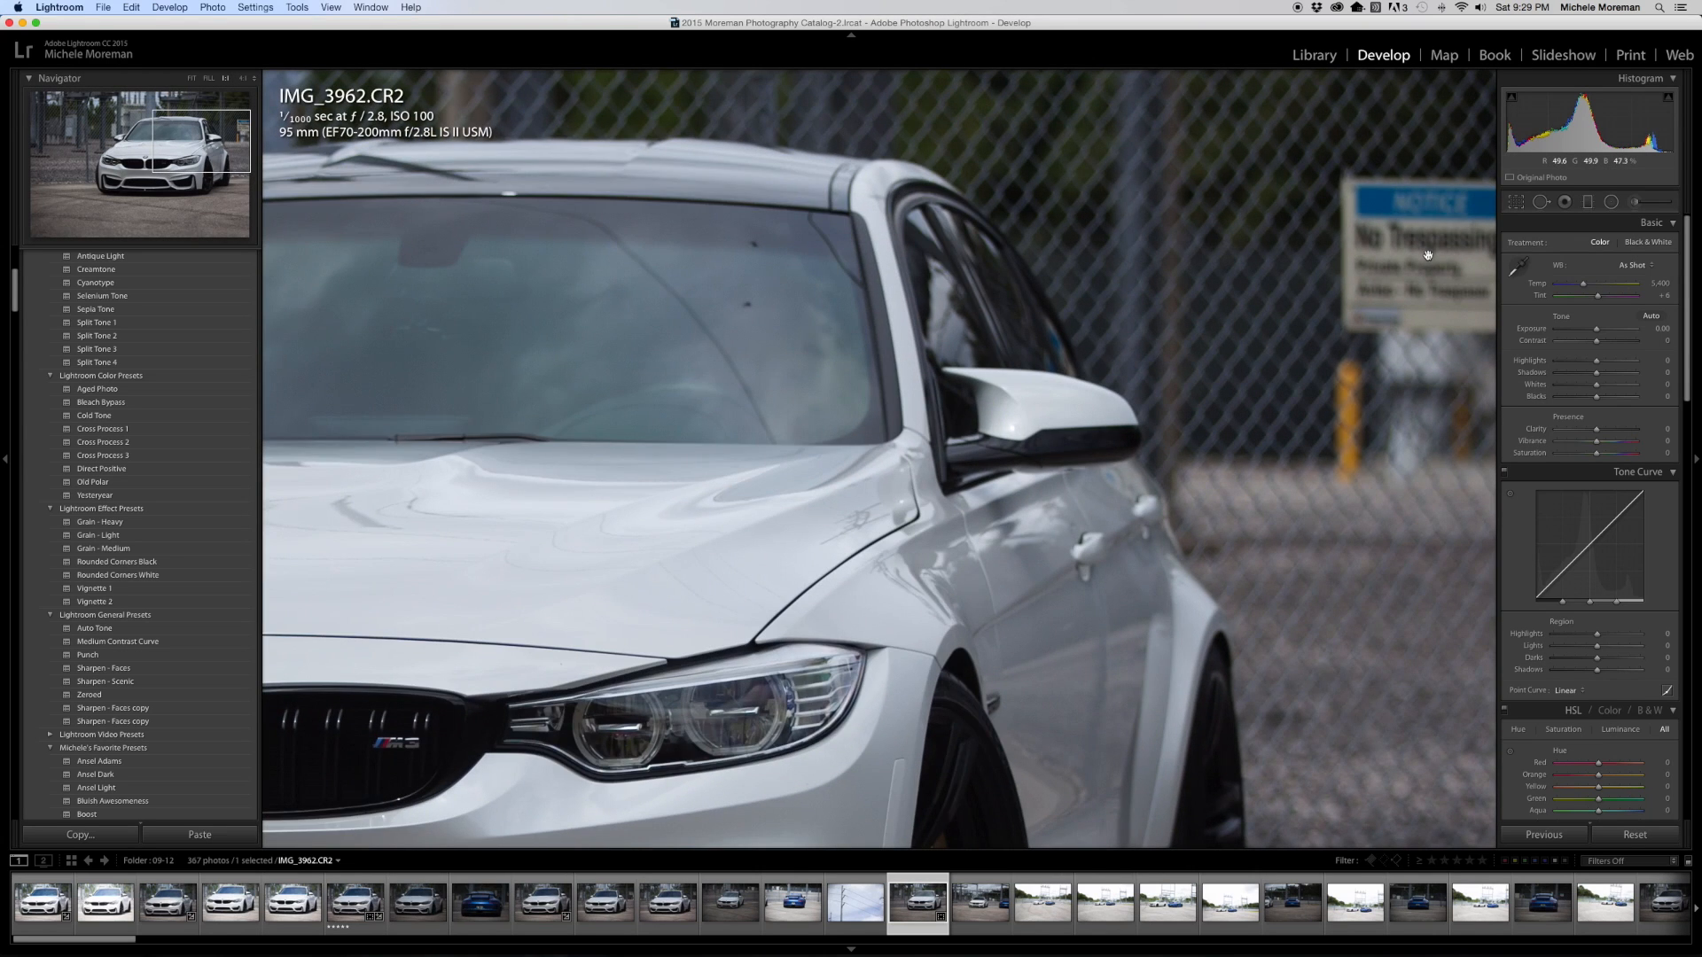
click(1417, 257)
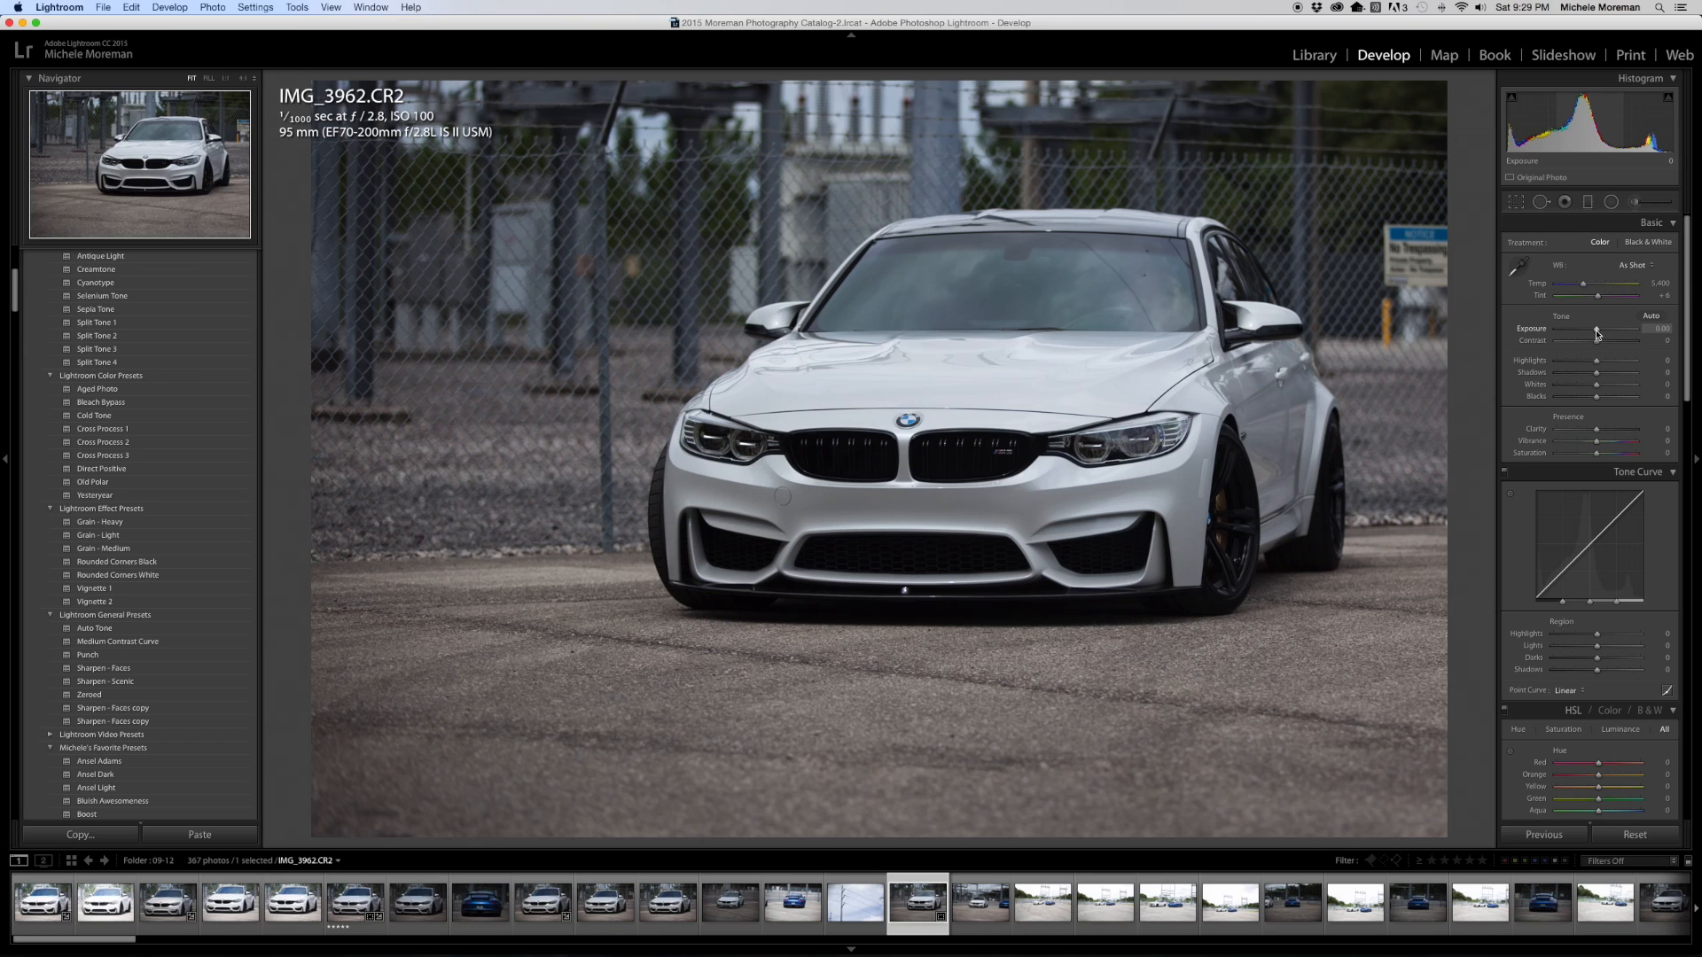
drag(1596, 333, 1598, 334)
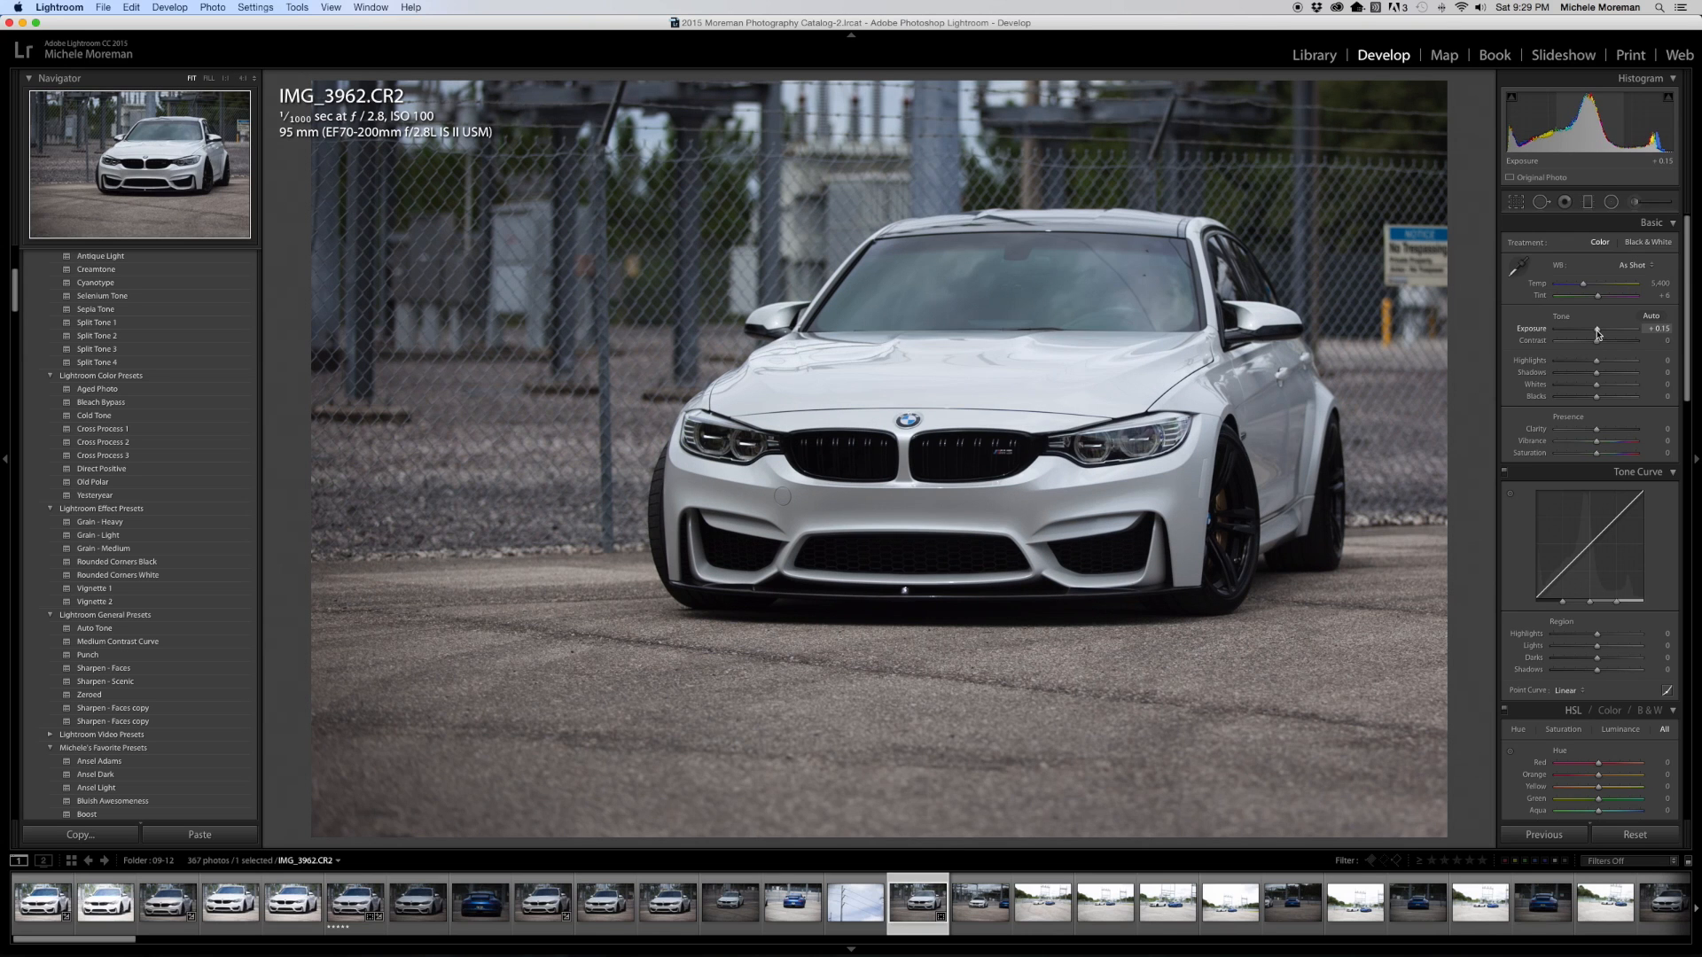
drag(1599, 379, 1607, 380)
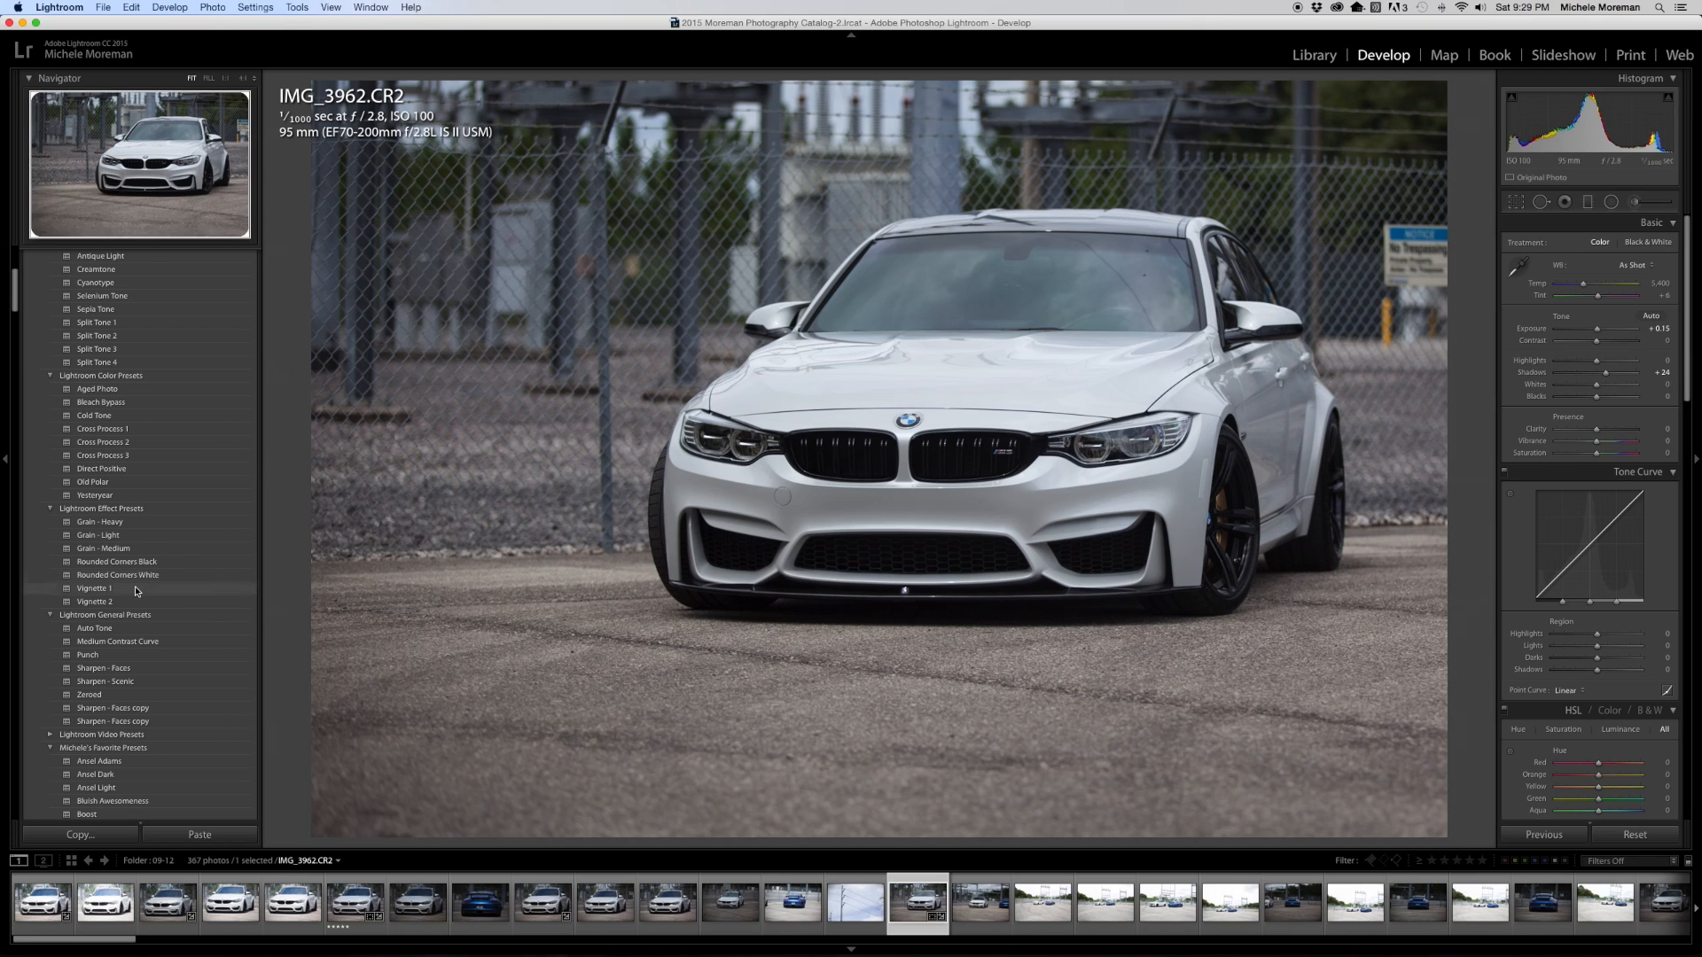
Apply the Punch preset to IMG_3962.CR2, set Exposure to +0.45 and Highlights to -7, and rate the photo 5 stars
click(114, 655)
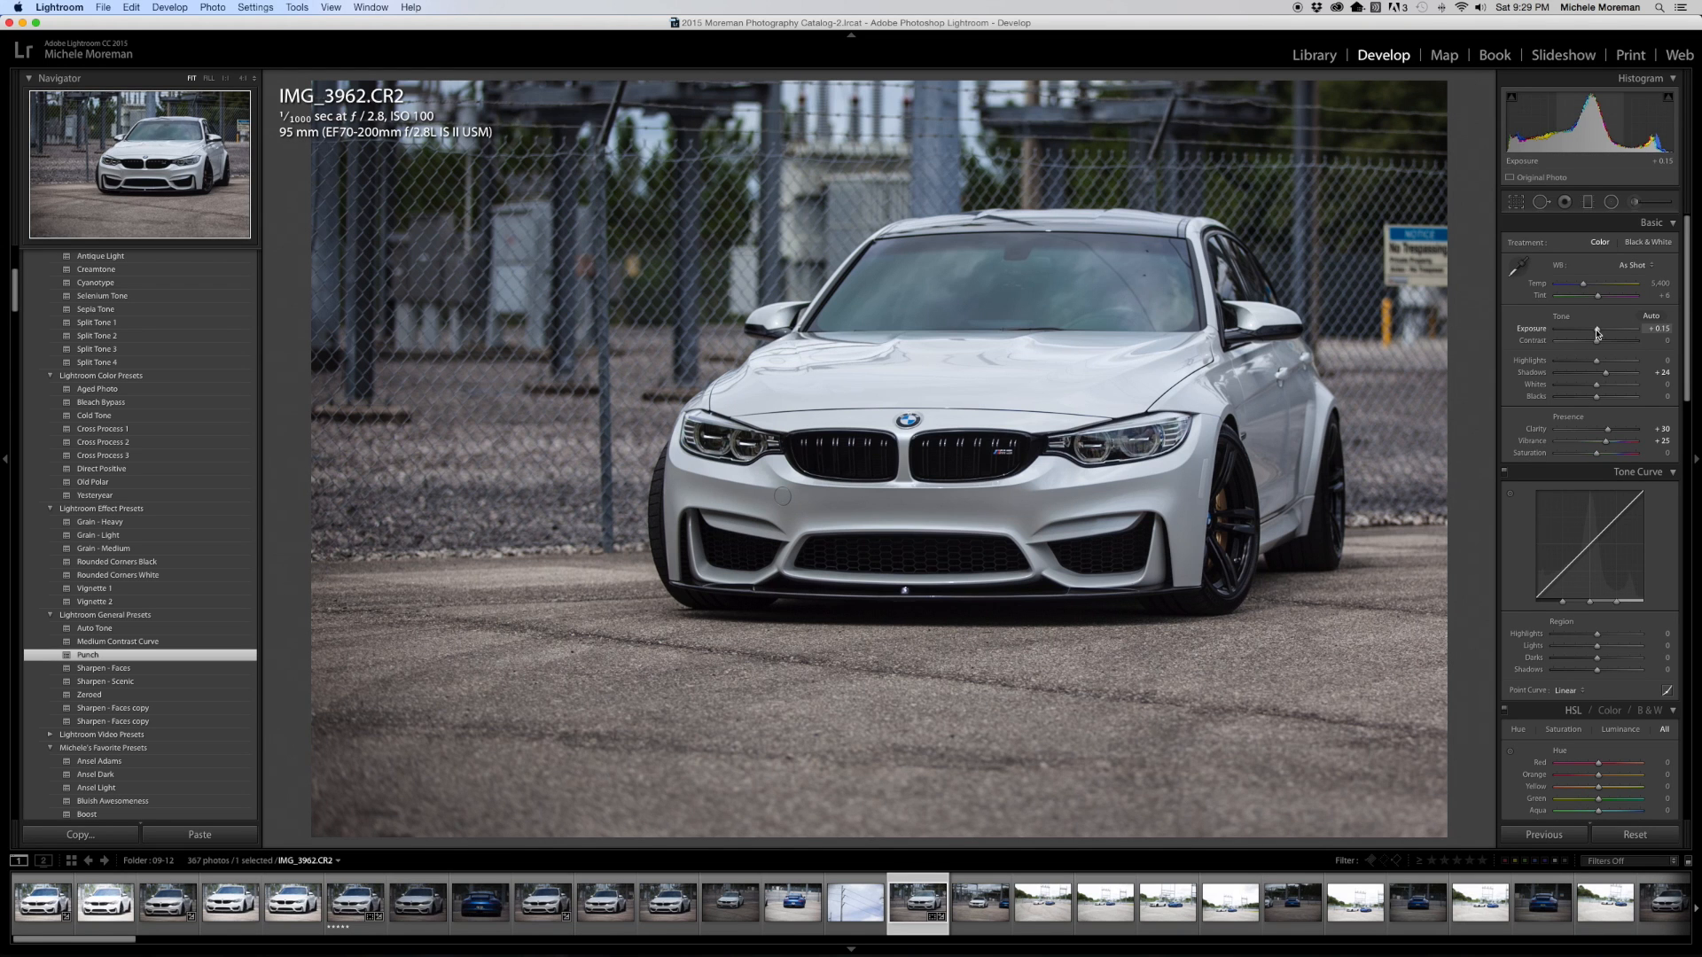
drag(1597, 333, 1601, 334)
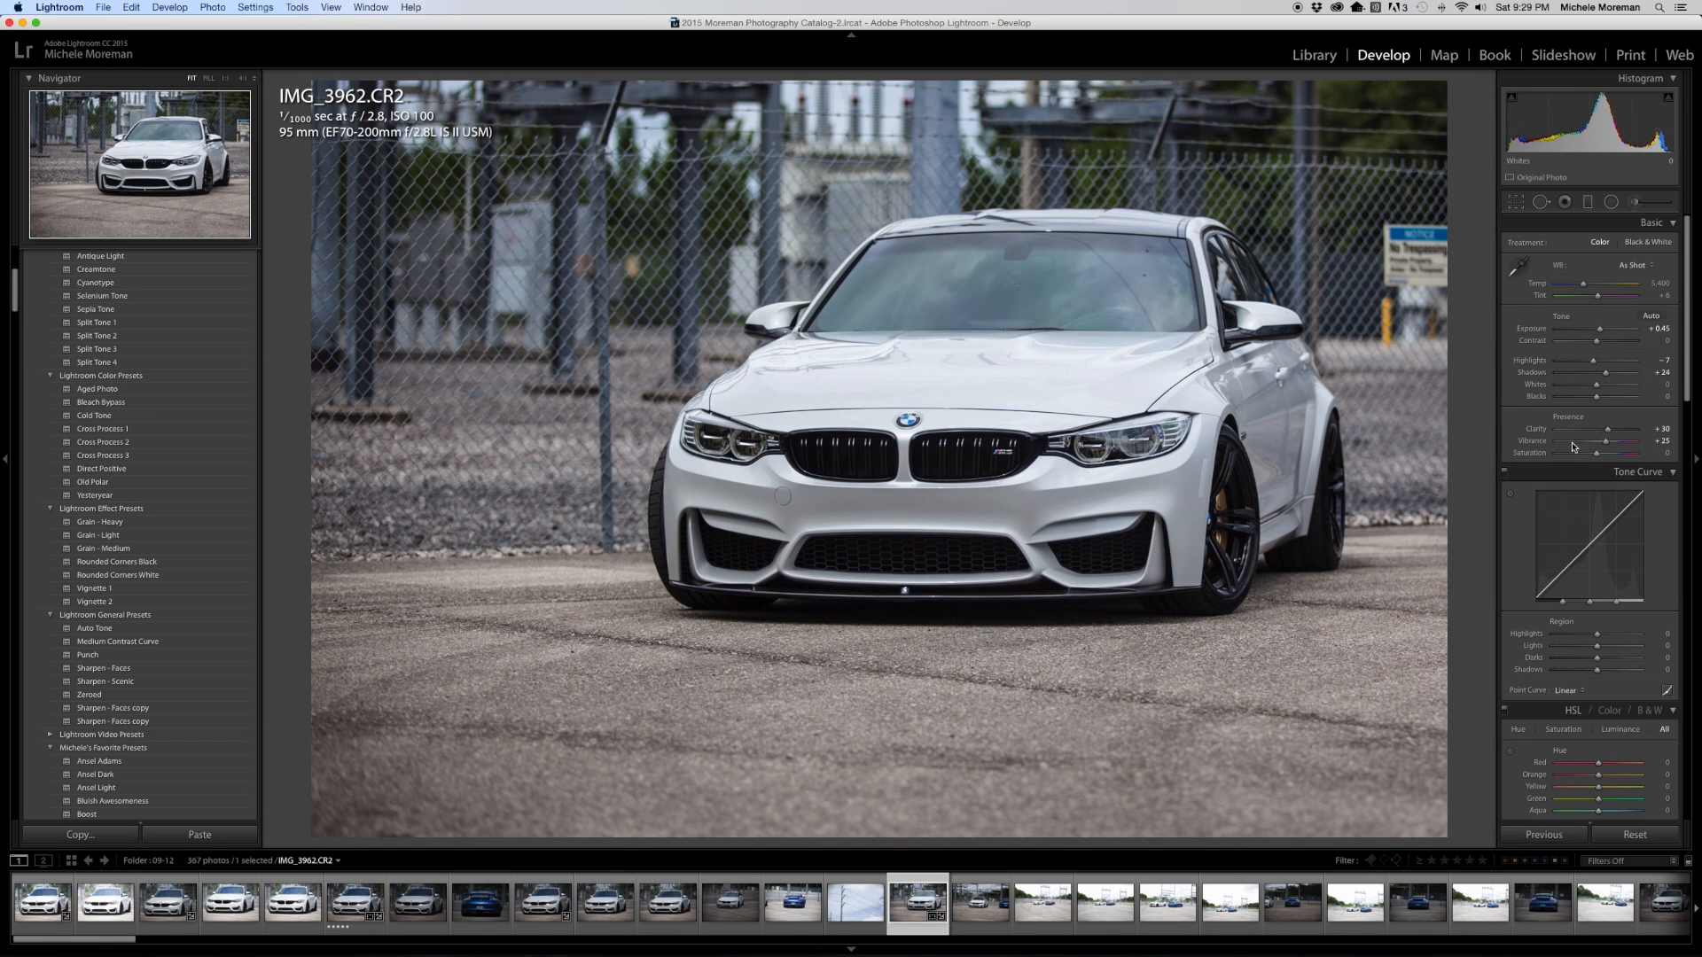
key(5)
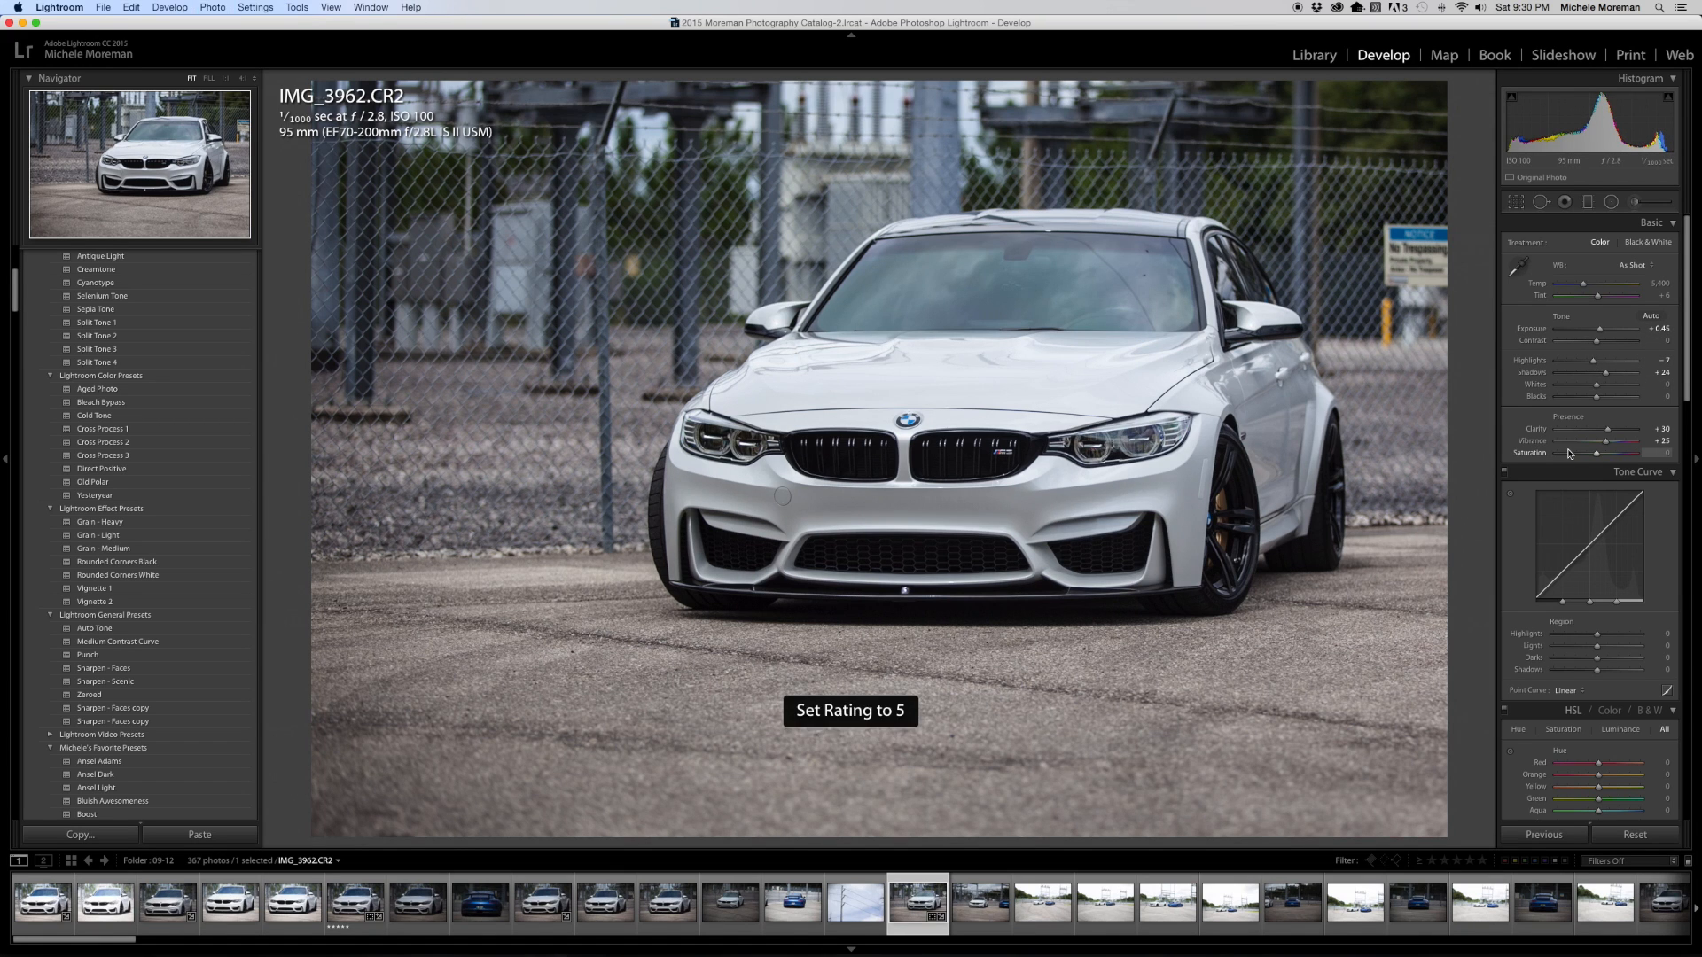
Open 0U9A3762.CR2 and straighten it with a crop angle of about -1.43, keeping the original aspect ratio
key(Right)
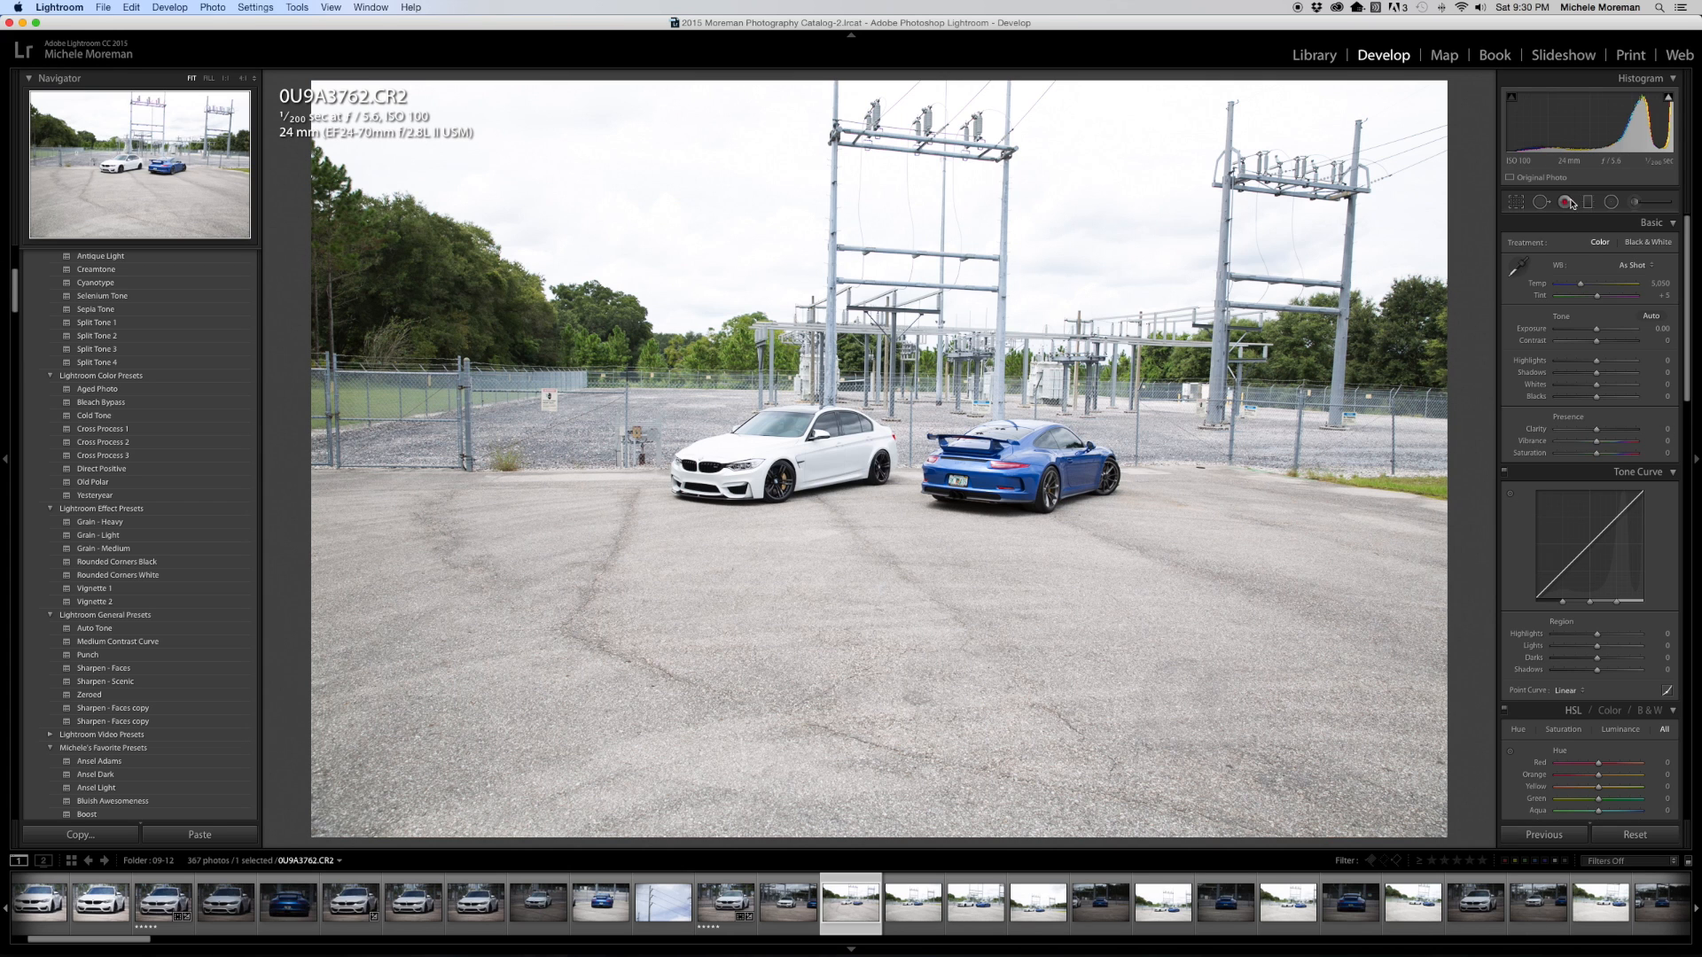
click(1516, 202)
drag(1469, 98, 1459, 83)
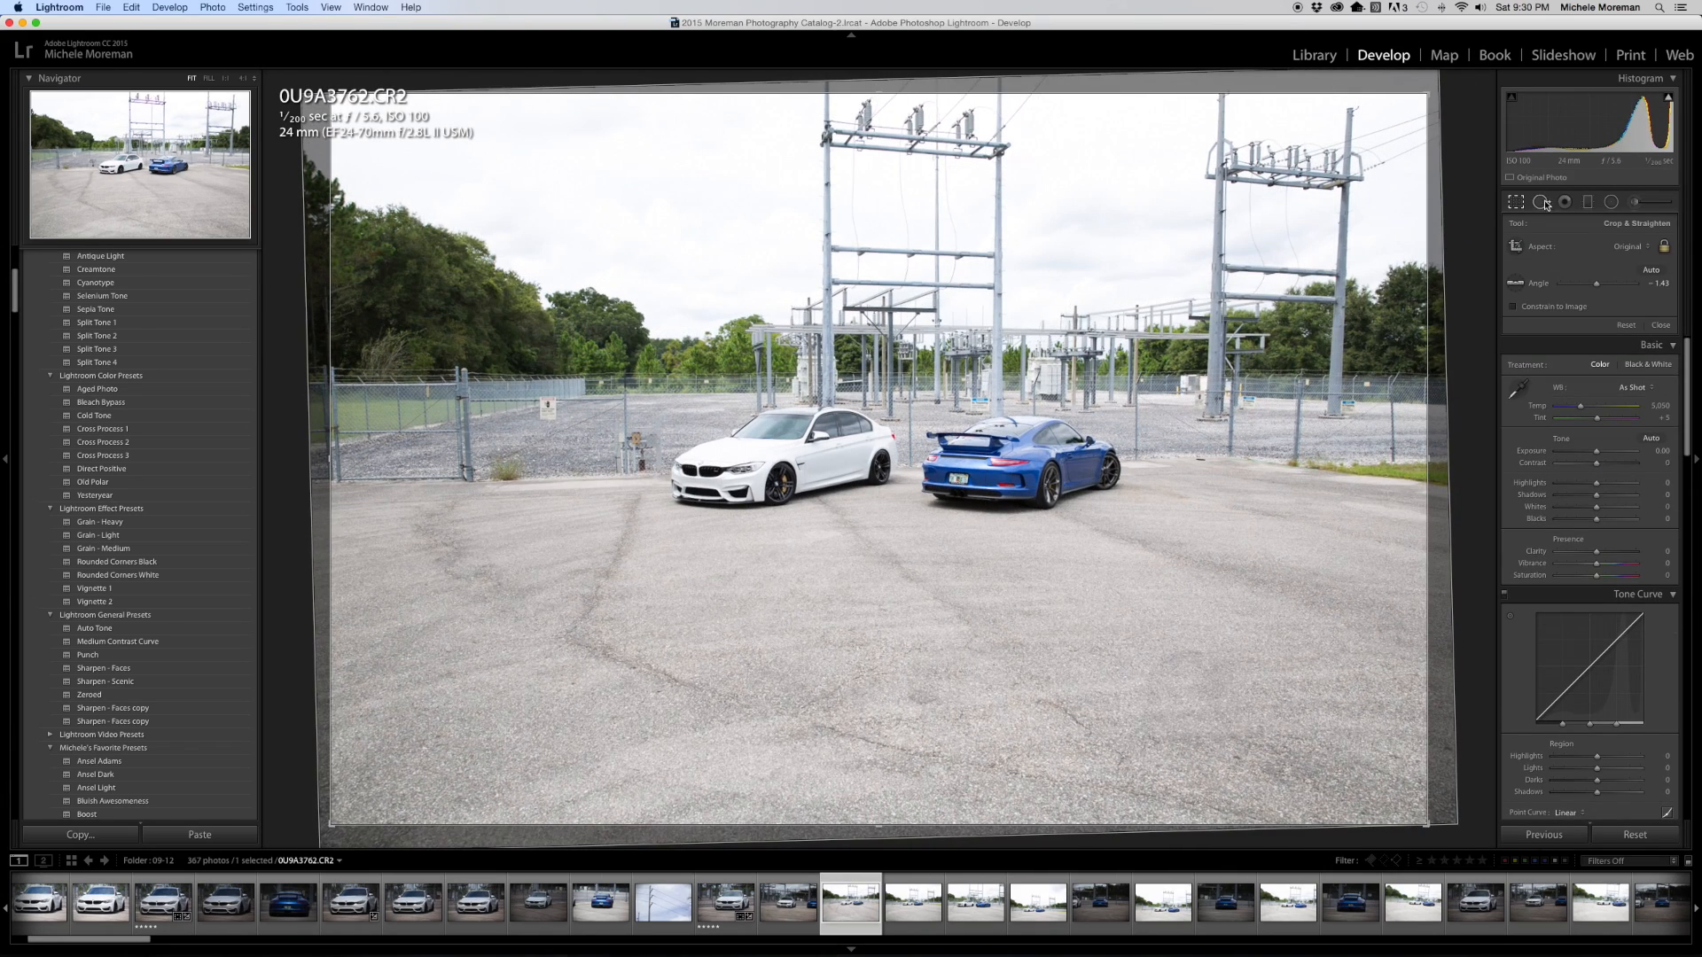
click(1515, 203)
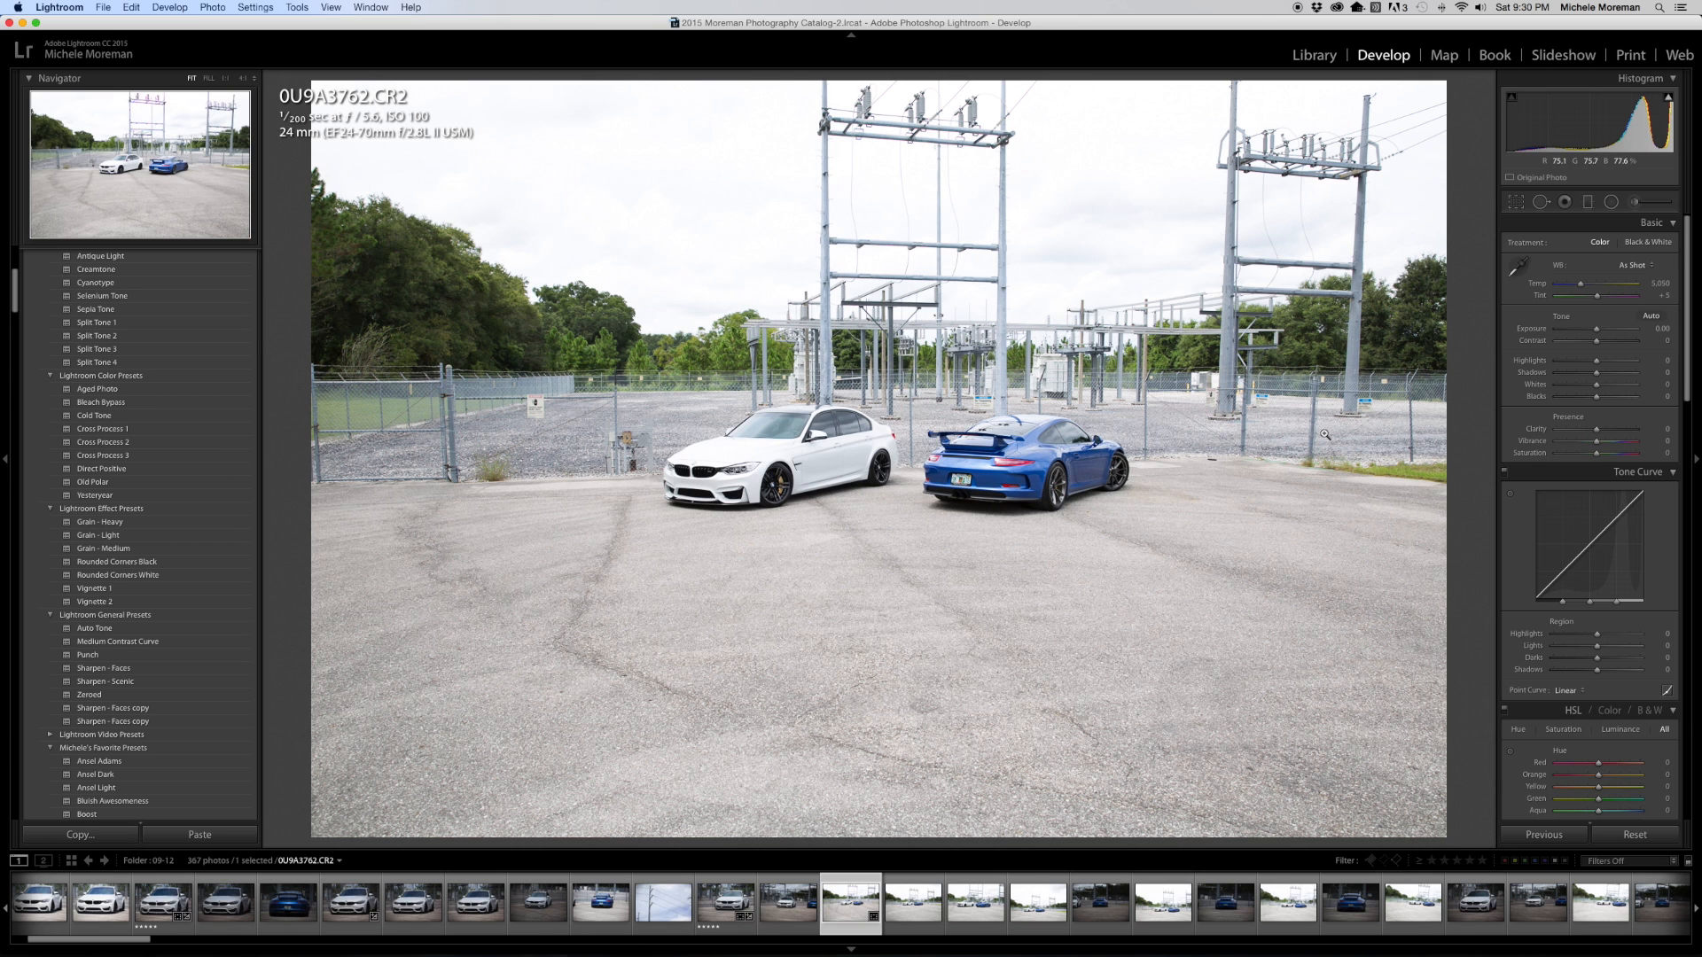
Set Highlights to -75 and Exposure to -0.40 on 0U9A3762.CR2, and apply the Punch and Vignette 2 presets
mouse_move(1598, 362)
mouse_down()
mouse_move(1566, 361)
mouse_move(1592, 333)
mouse_up()
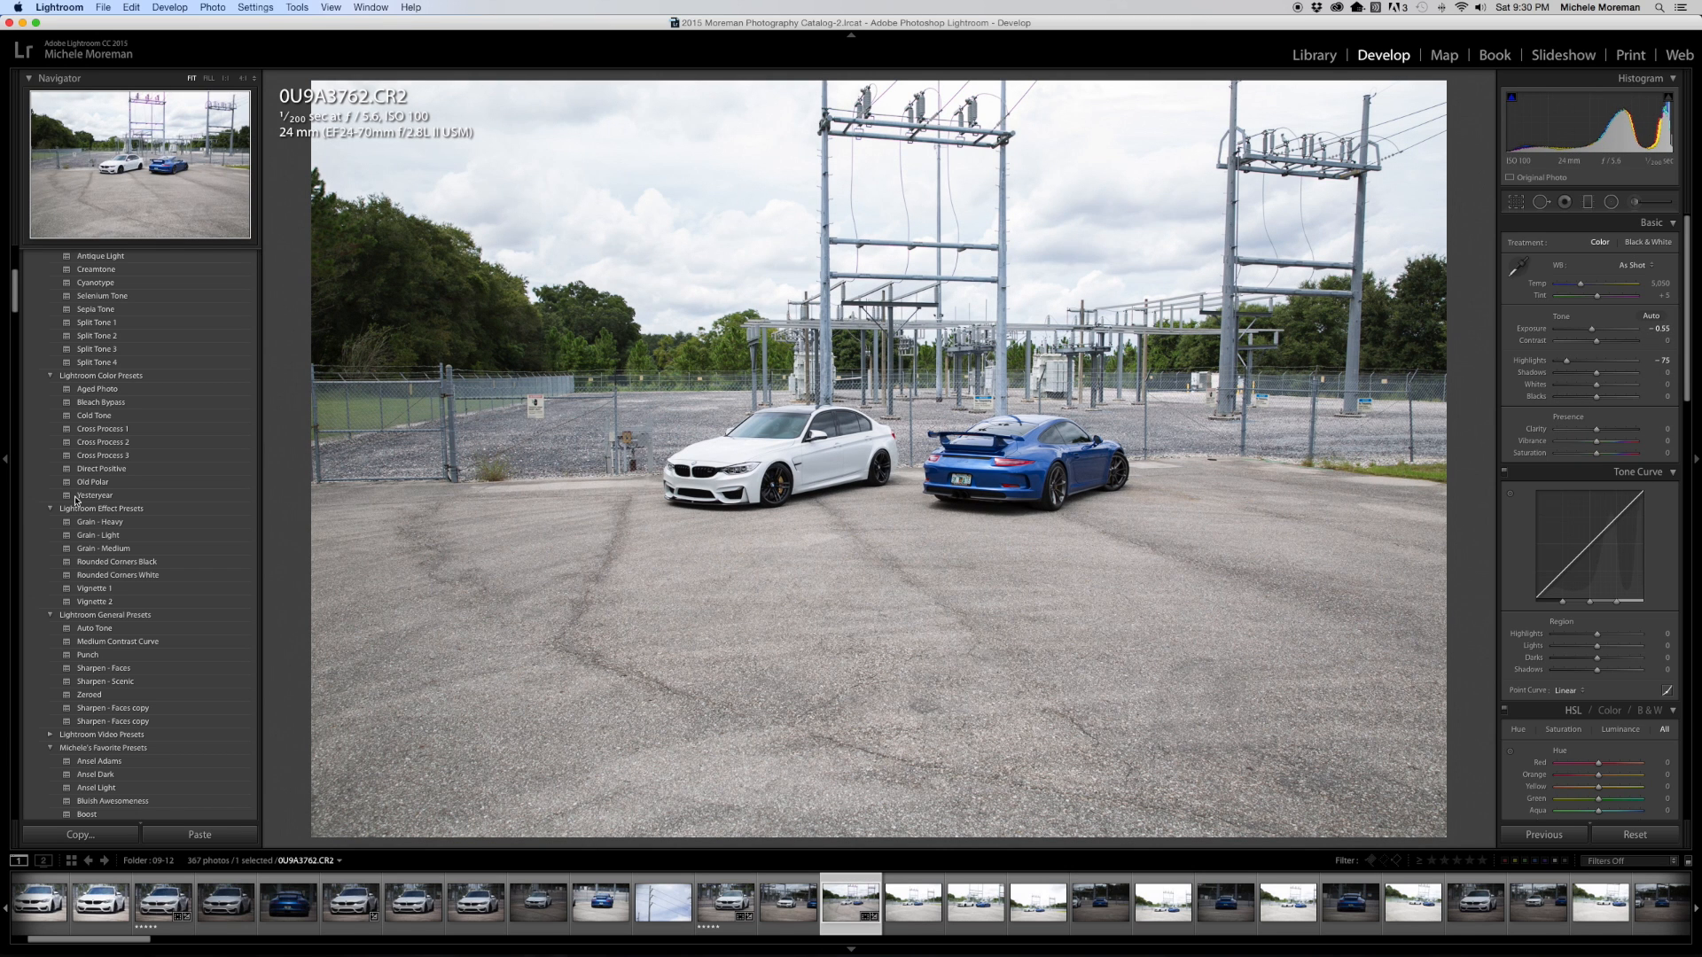
click(80, 656)
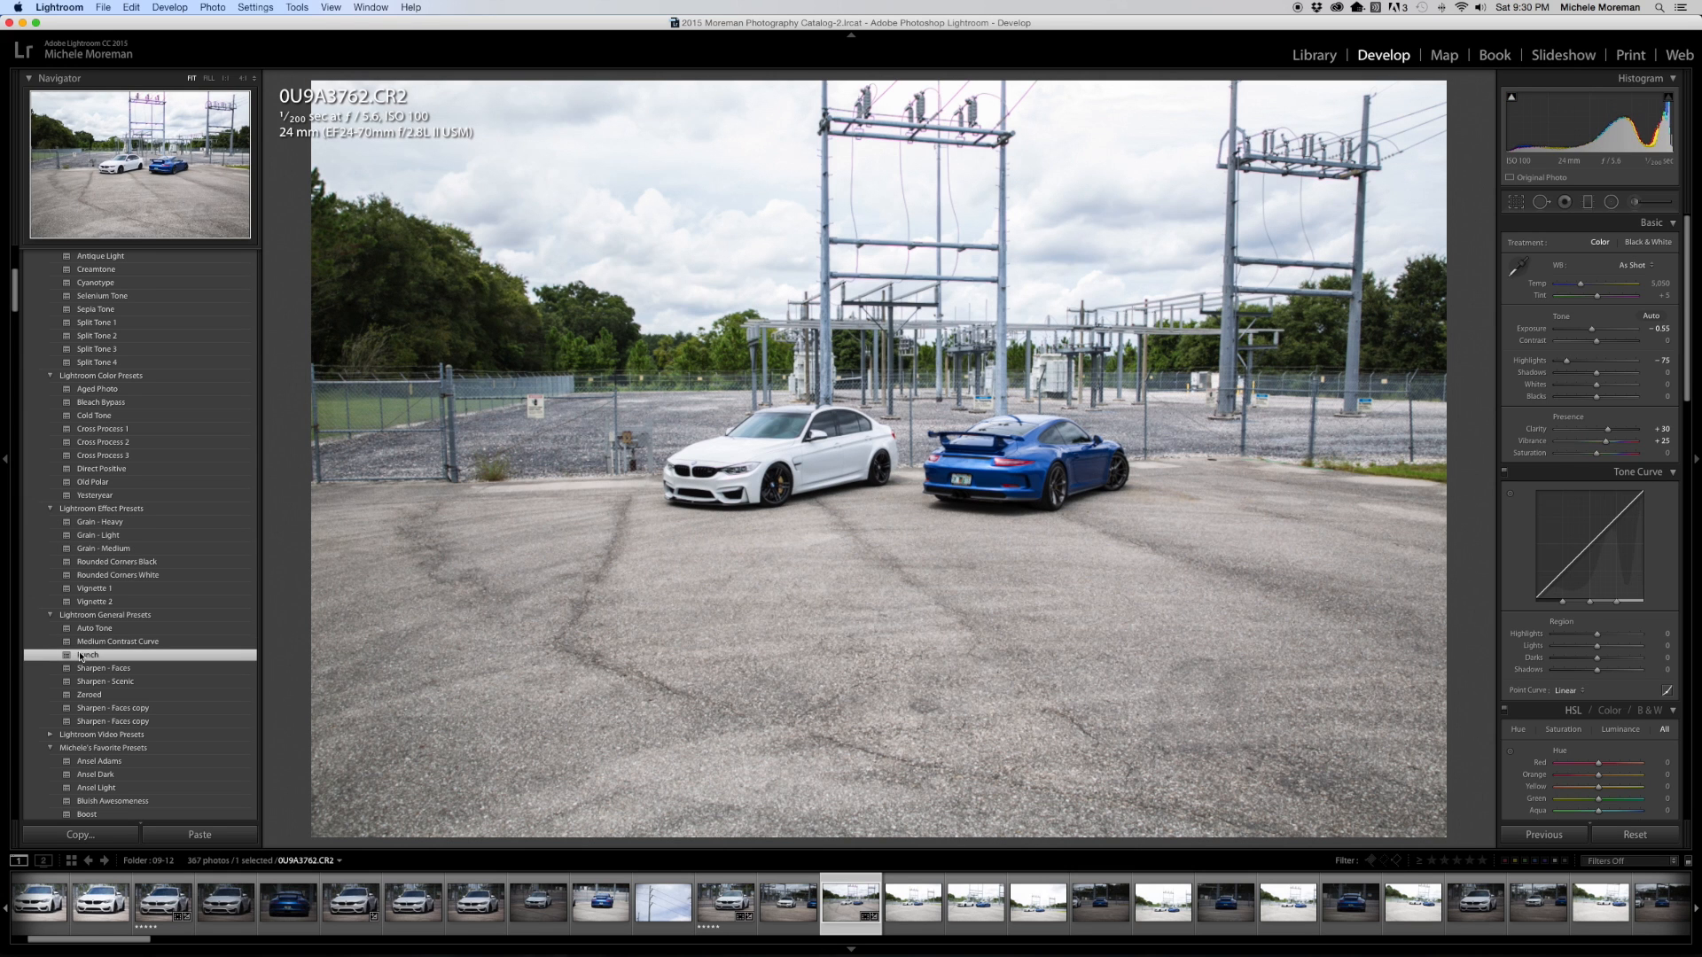
click(95, 602)
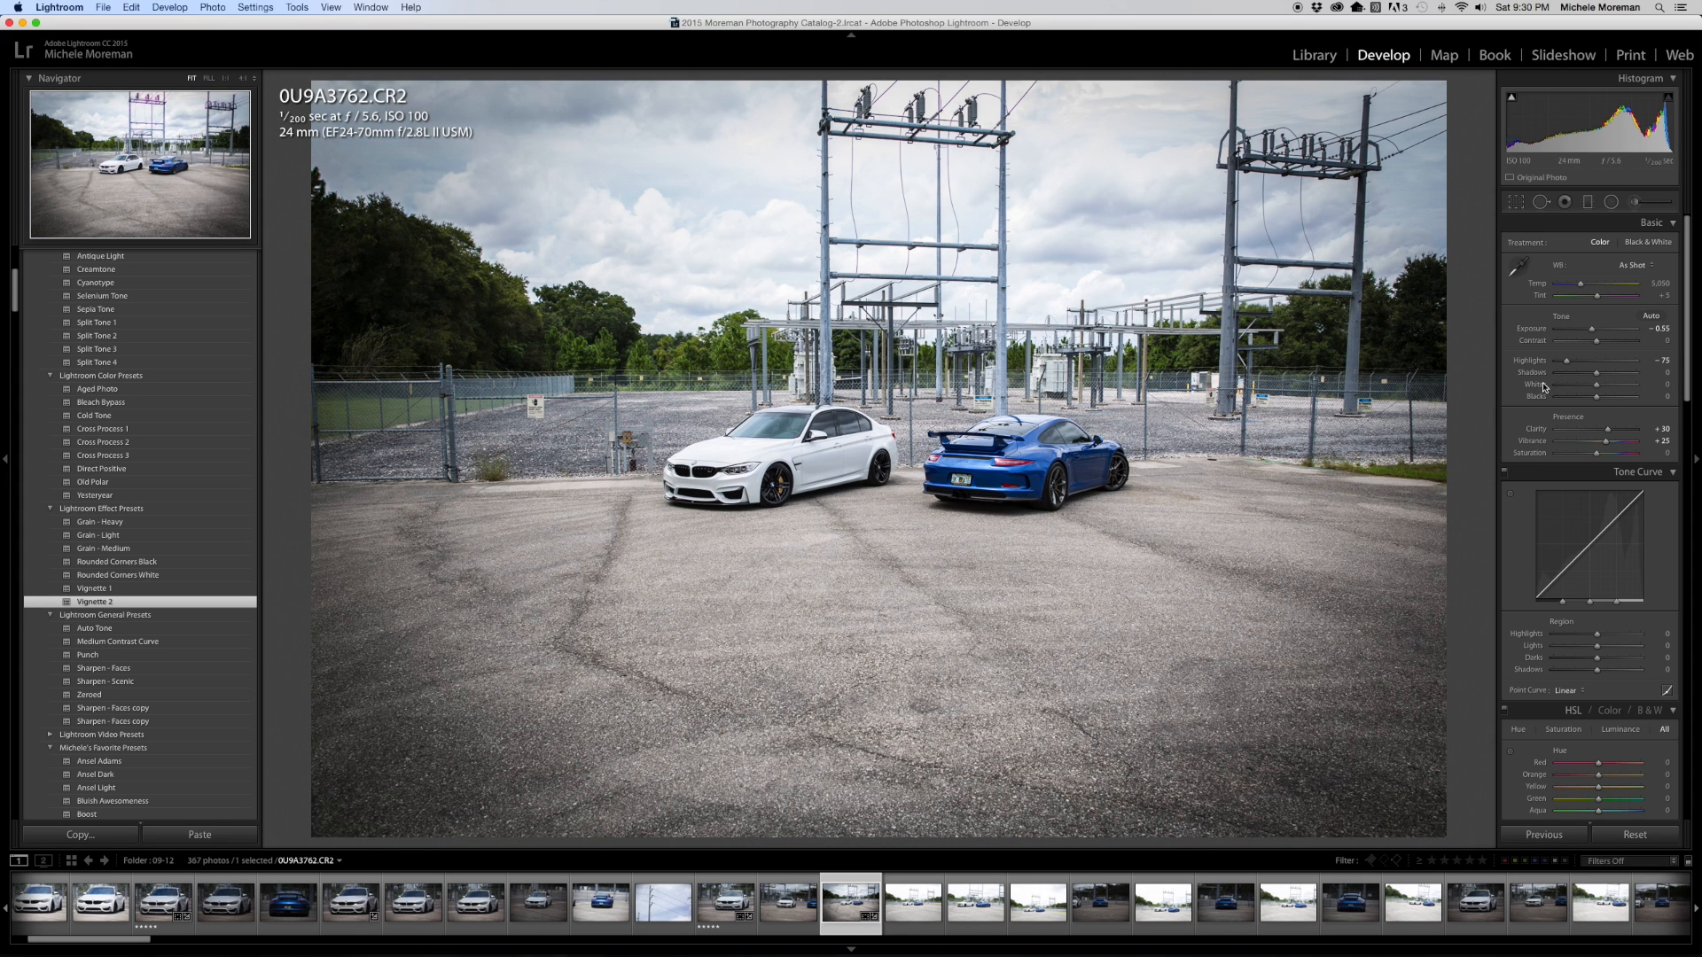
drag(1593, 334, 1595, 334)
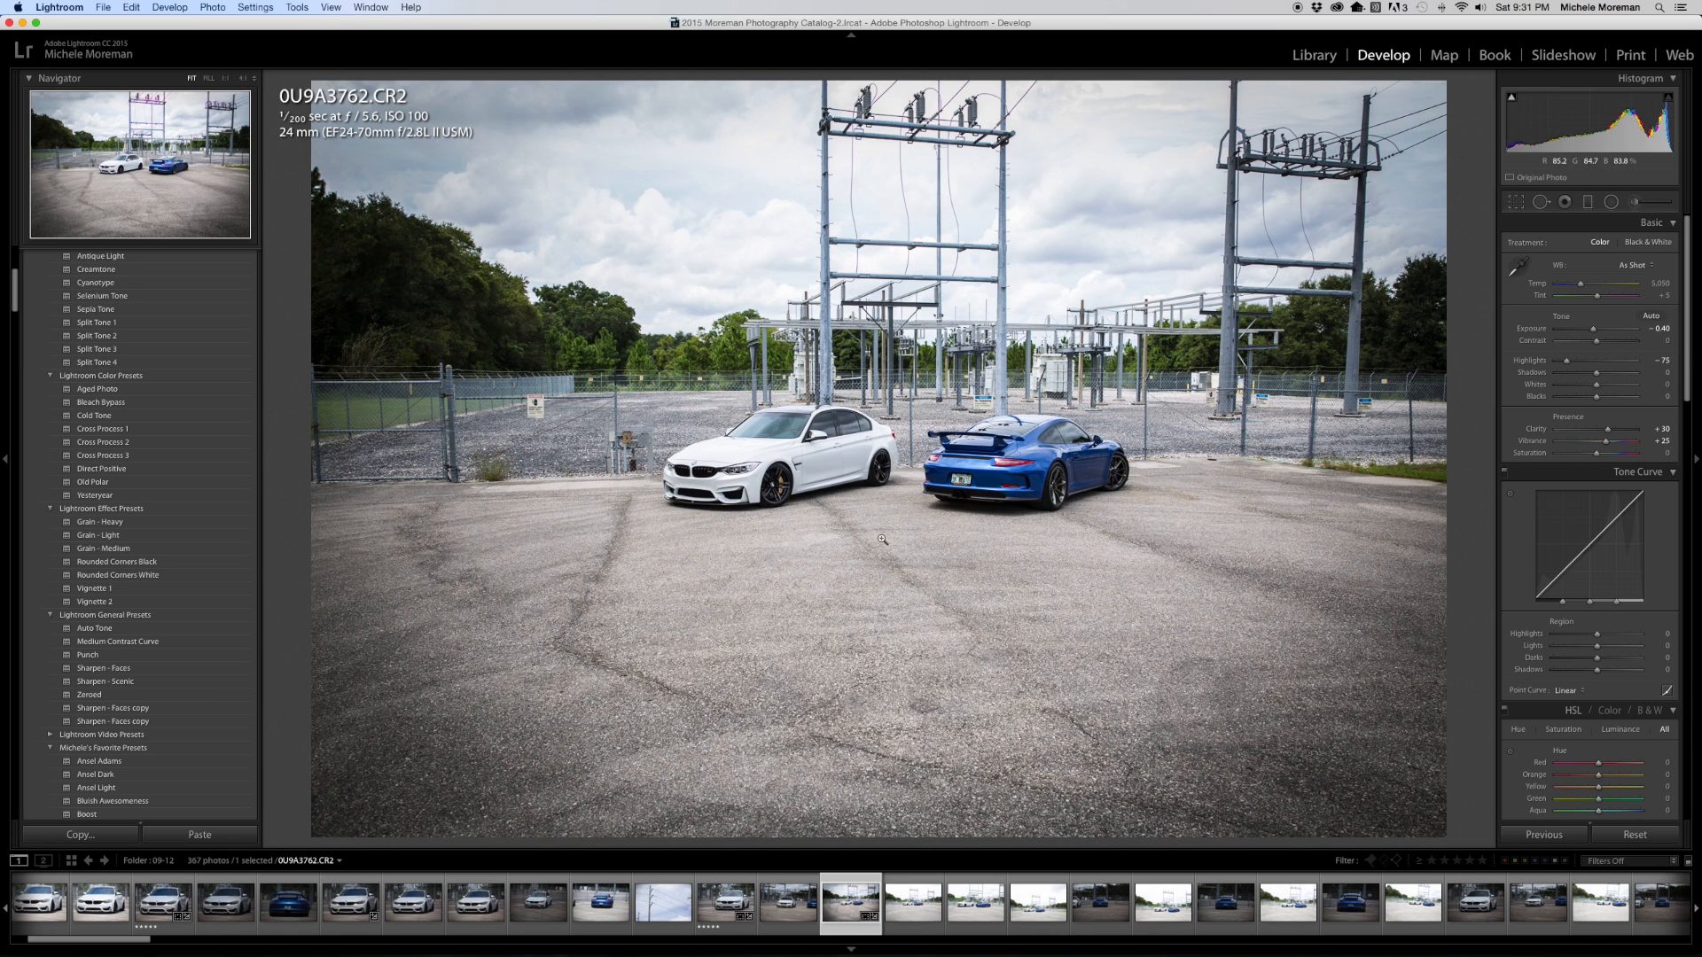
Soften the post-crop vignette on 0U9A3762.CR2 by setting its Amount to -19
scroll(1611, 587, down, 5)
scroll(1611, 587, down, 10)
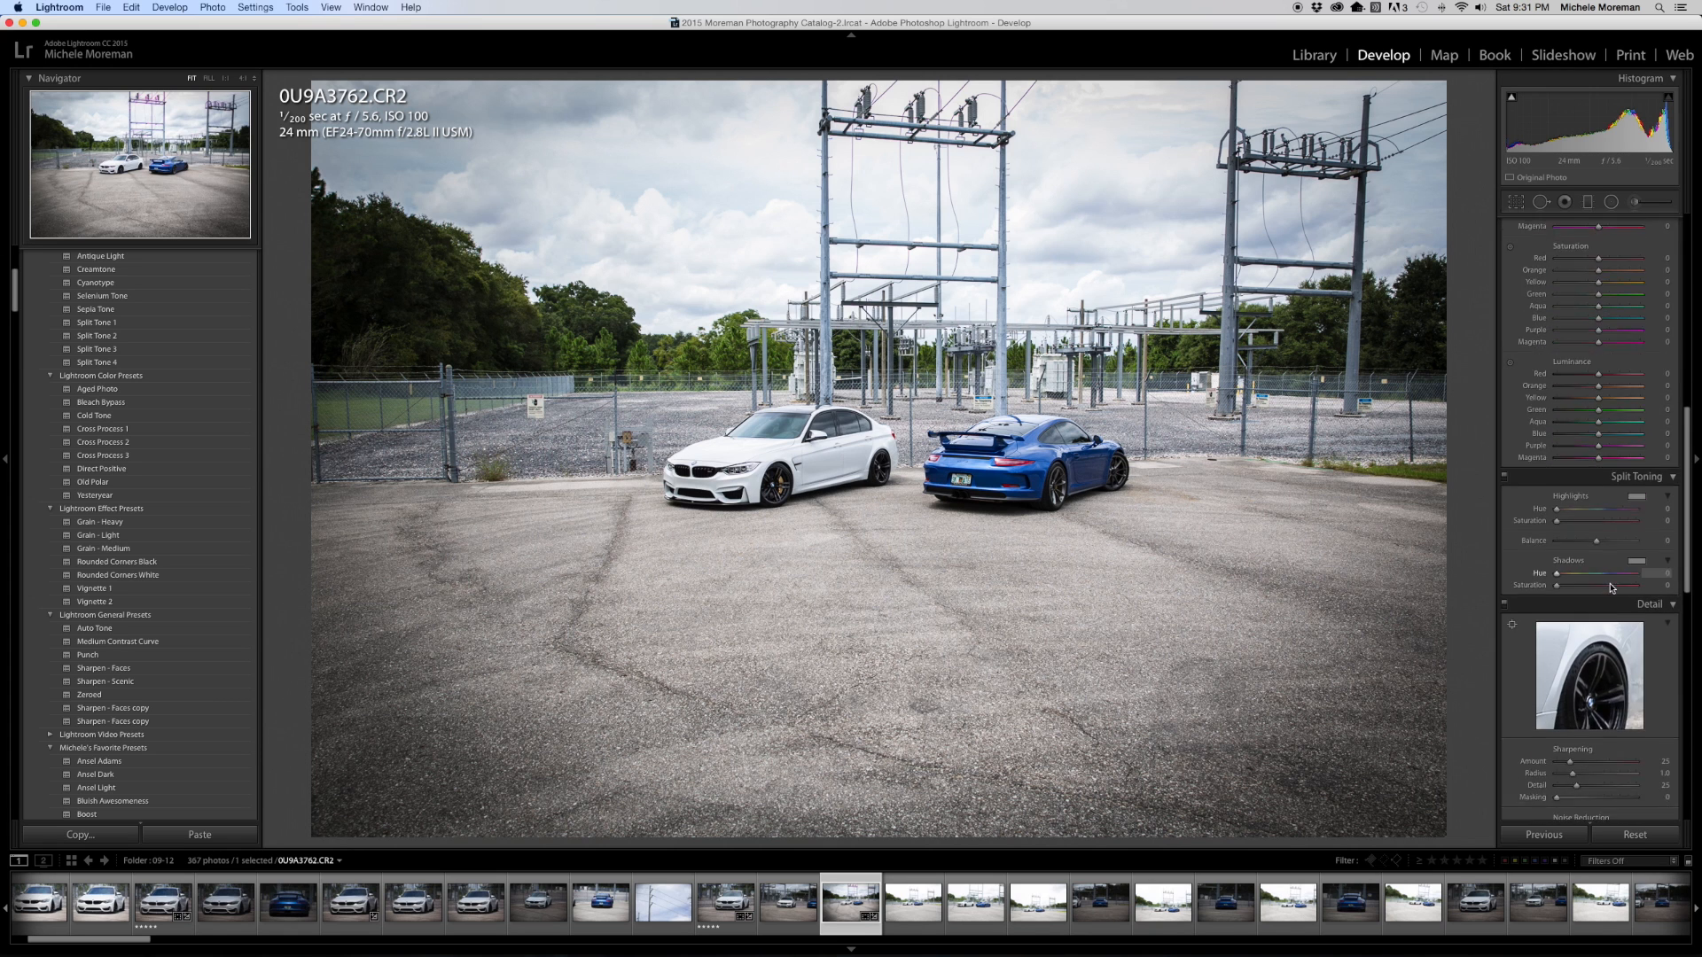
scroll(1611, 585, down, 3)
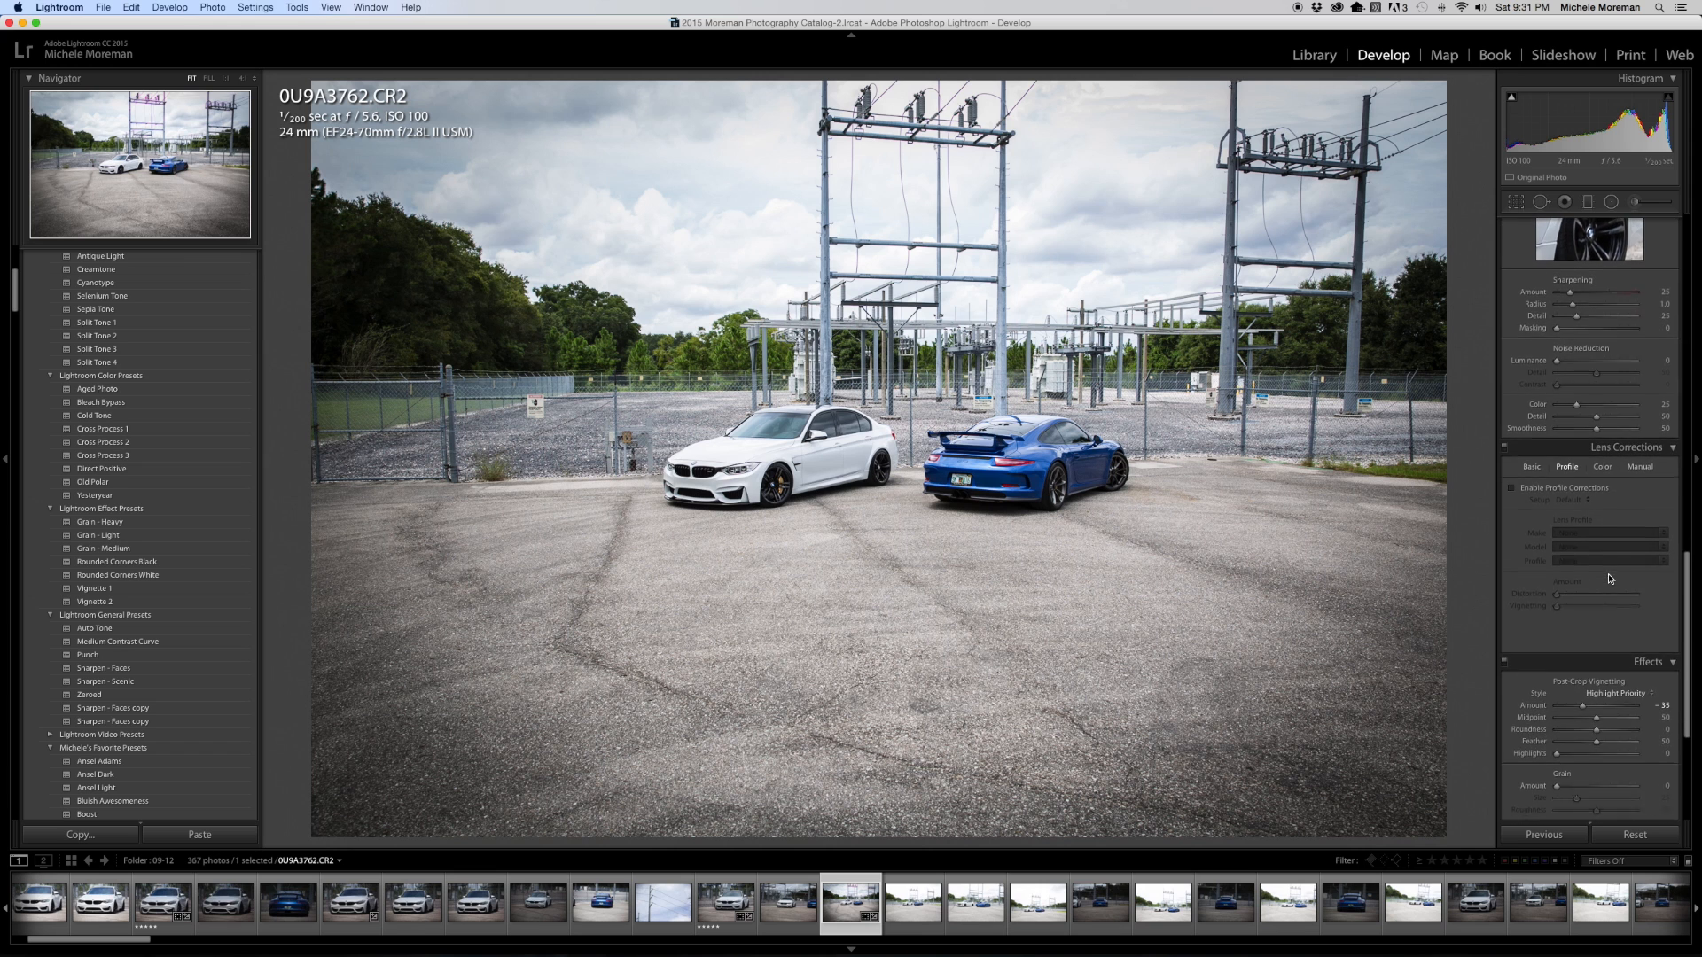
scroll(1601, 566, down, 3)
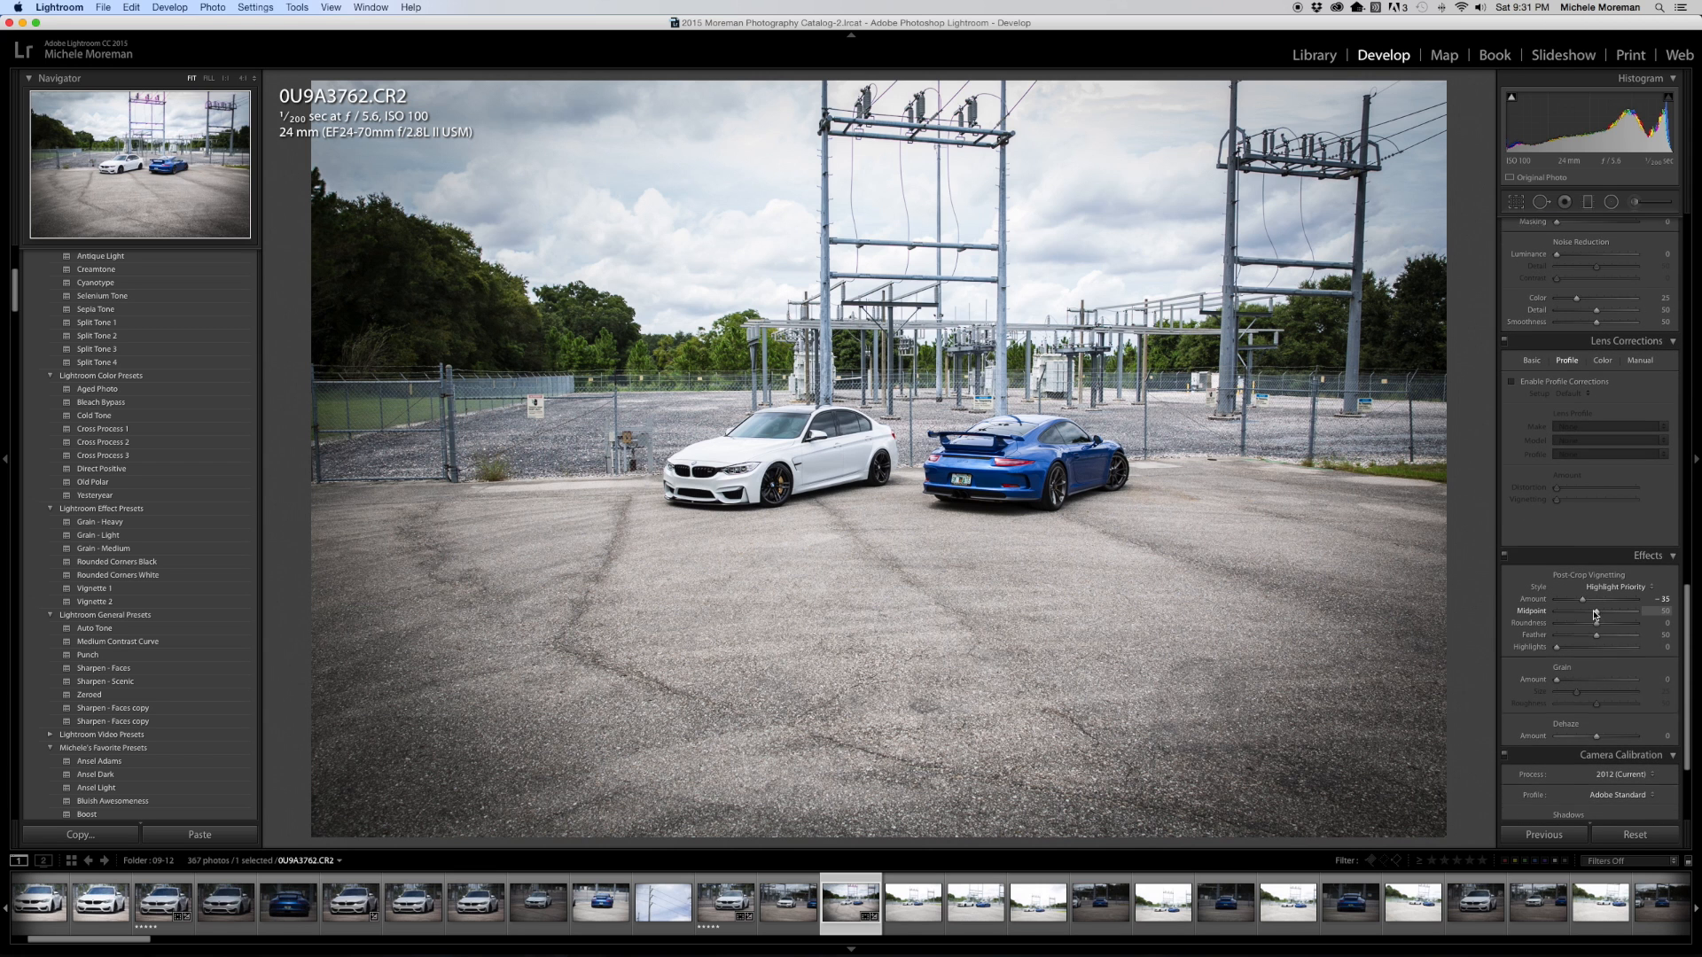
drag(1584, 601, 1589, 602)
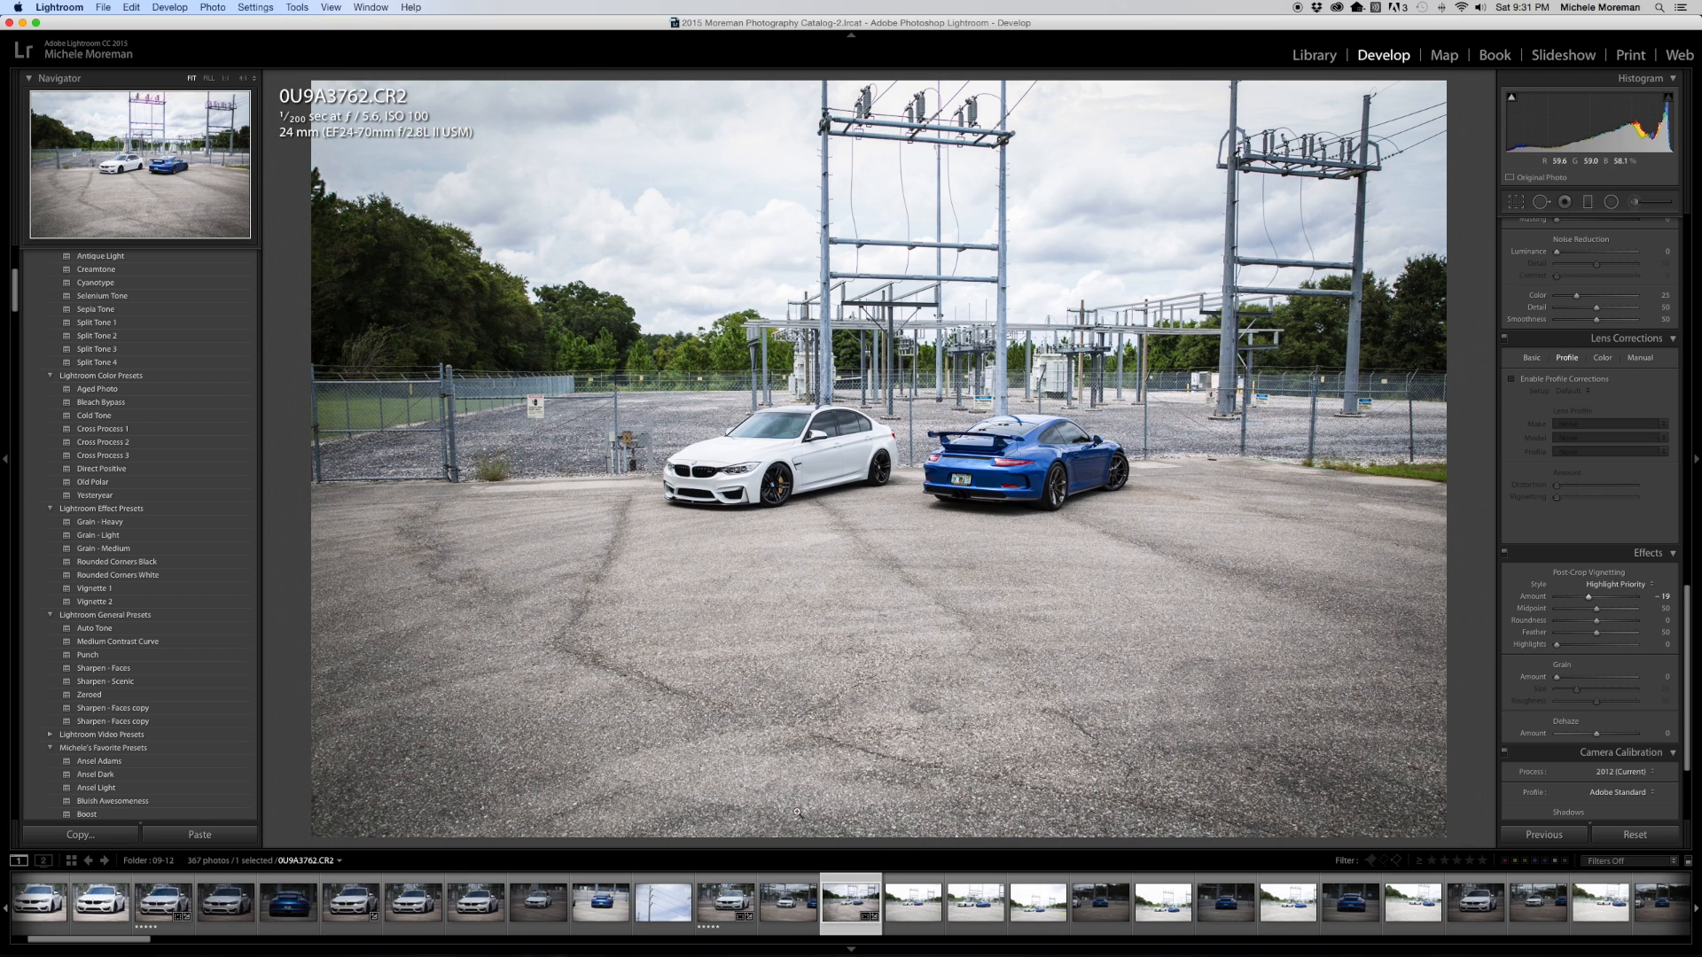
Rotate the crop of 0U9A3762.CR2 further to an angle of about -1.87 and apply it
click(1515, 202)
drag(1450, 99, 1454, 117)
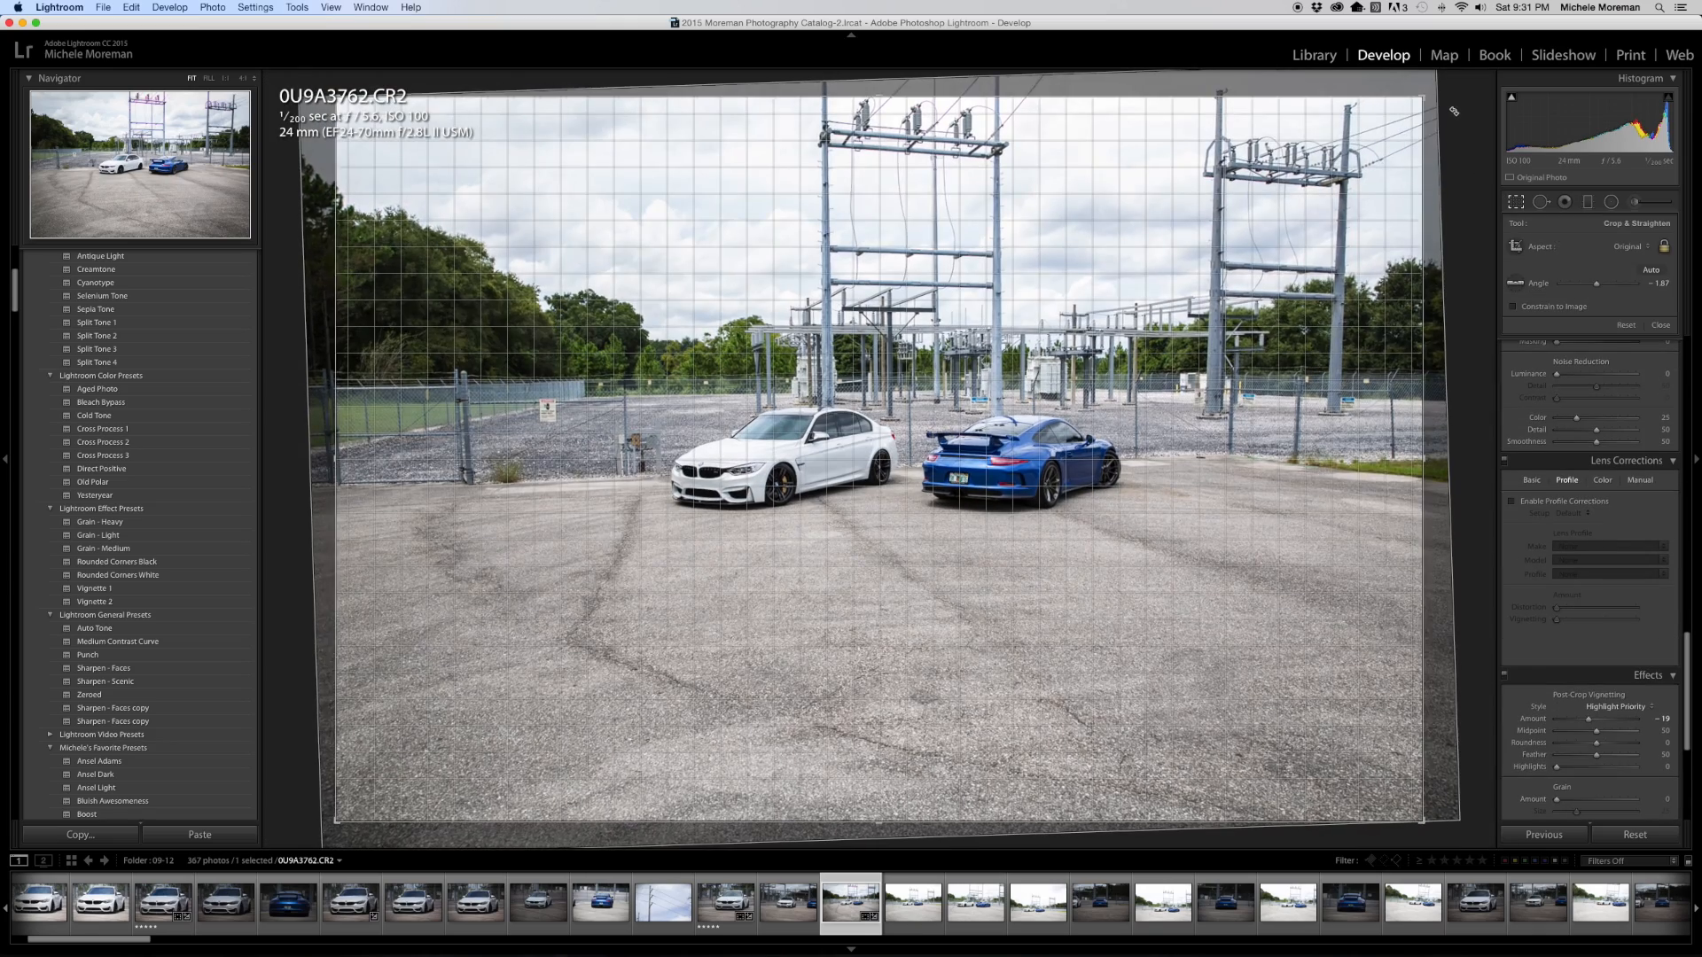
click(1515, 203)
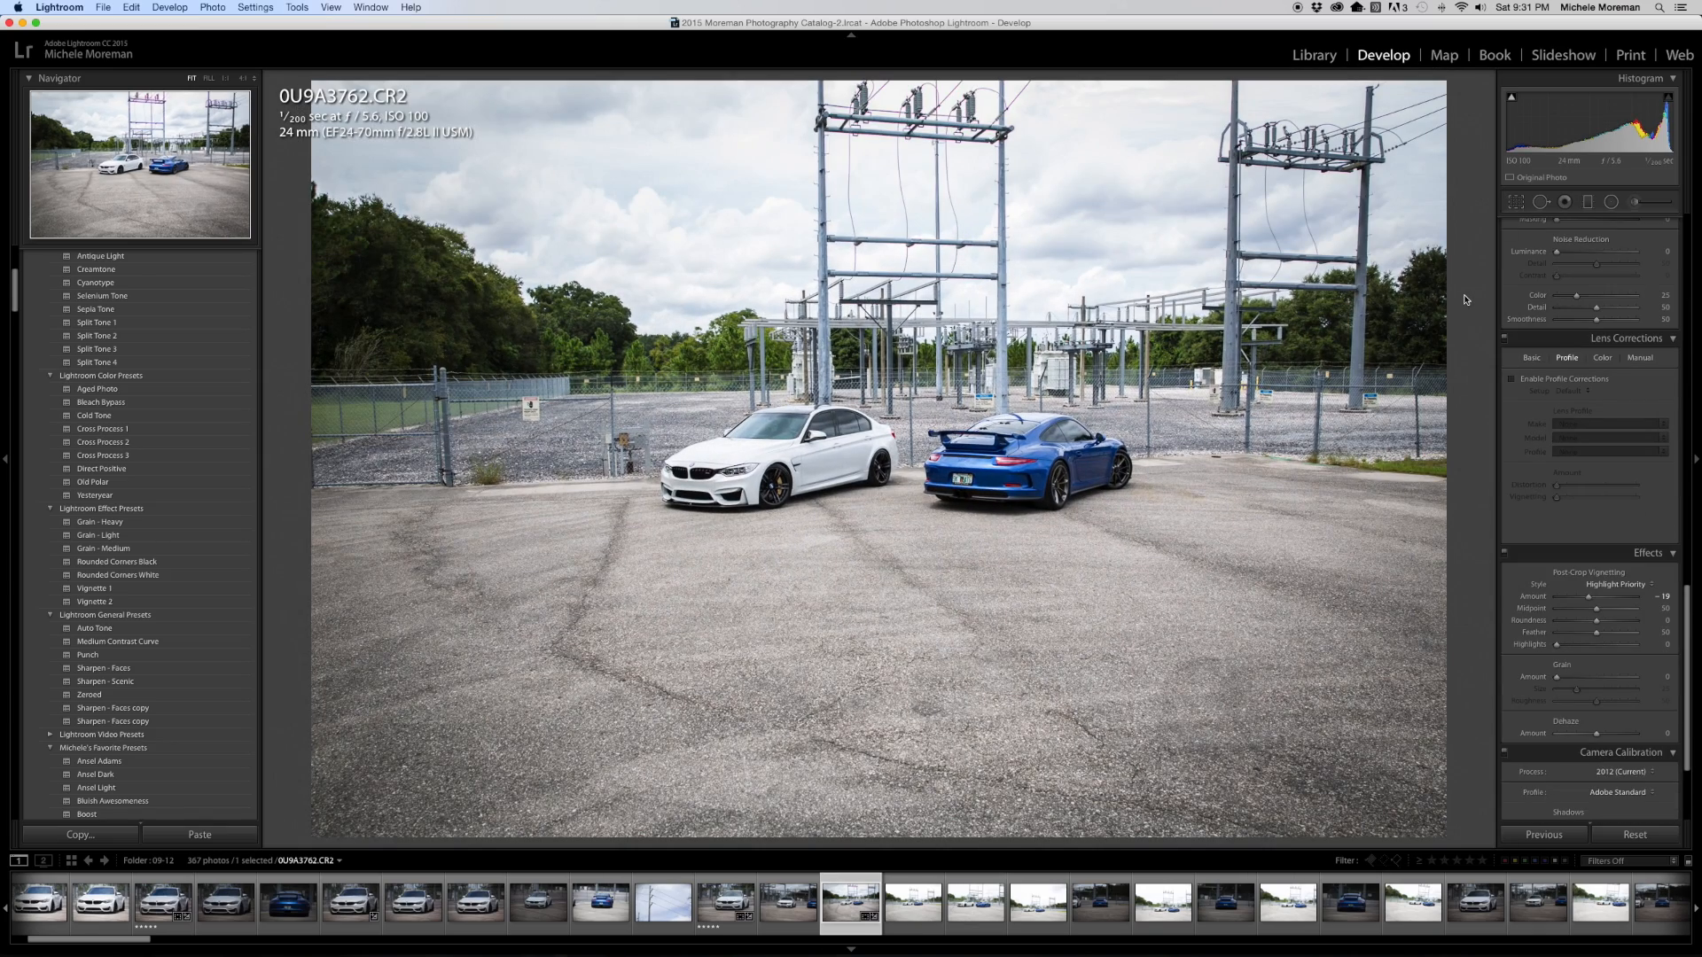
Browse through the following car photos up to IMG_3966.CR2, the rear view of the blue car
key(Right)
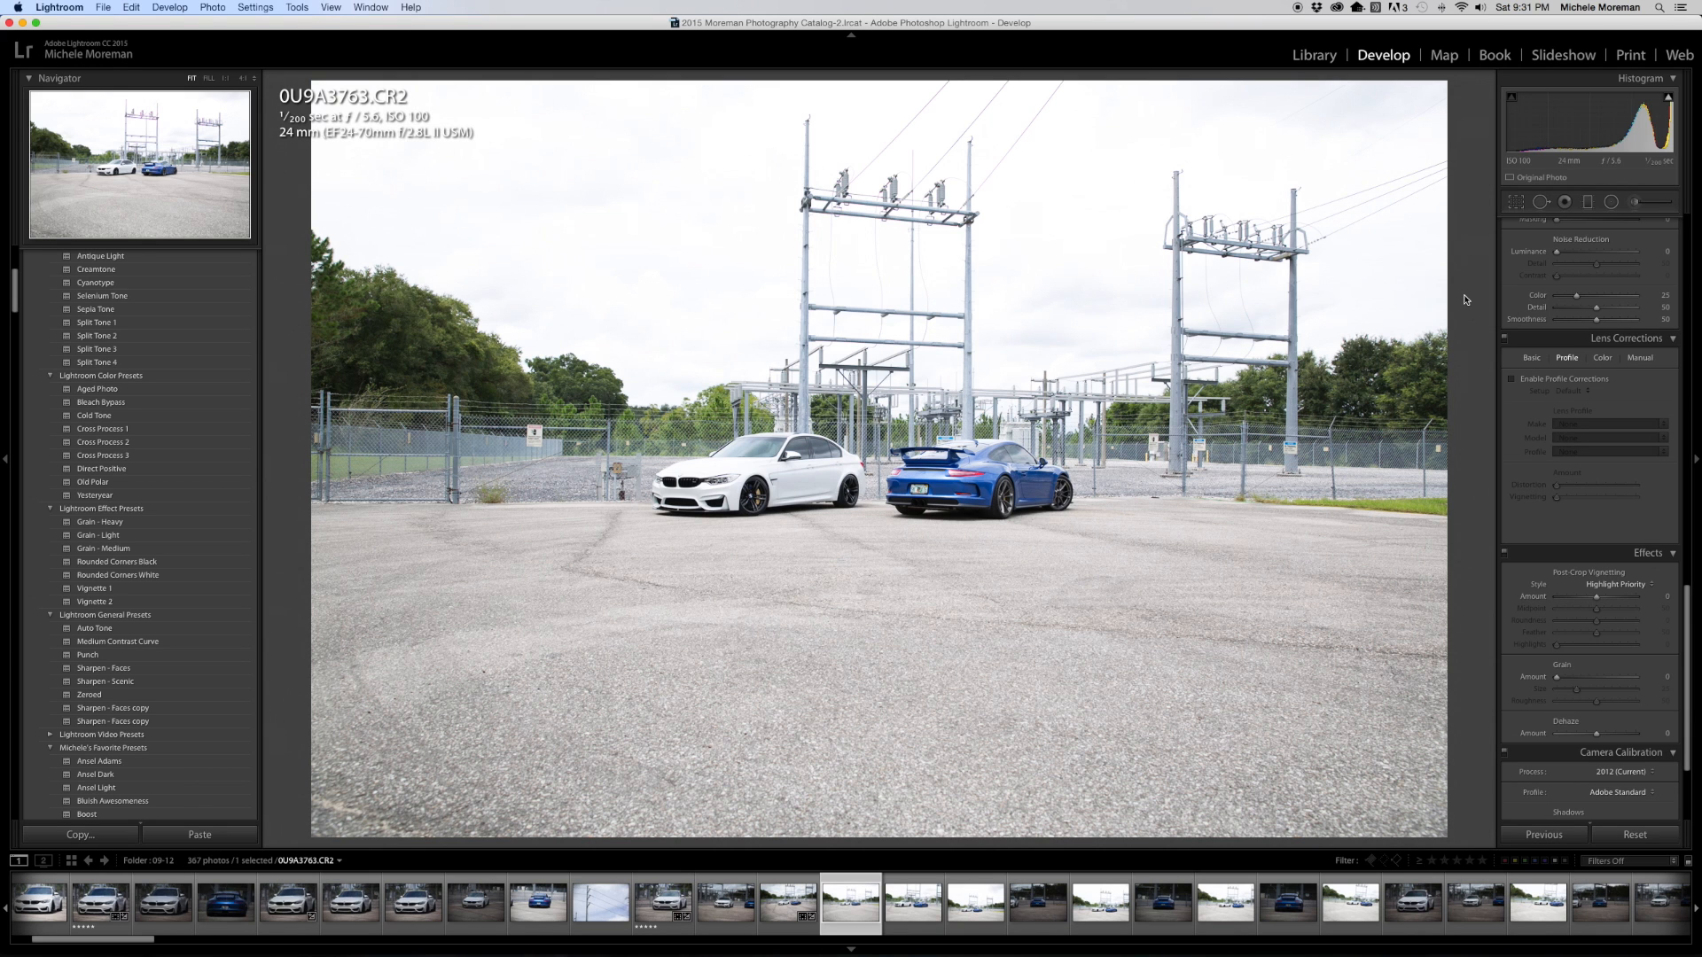
key(Right)
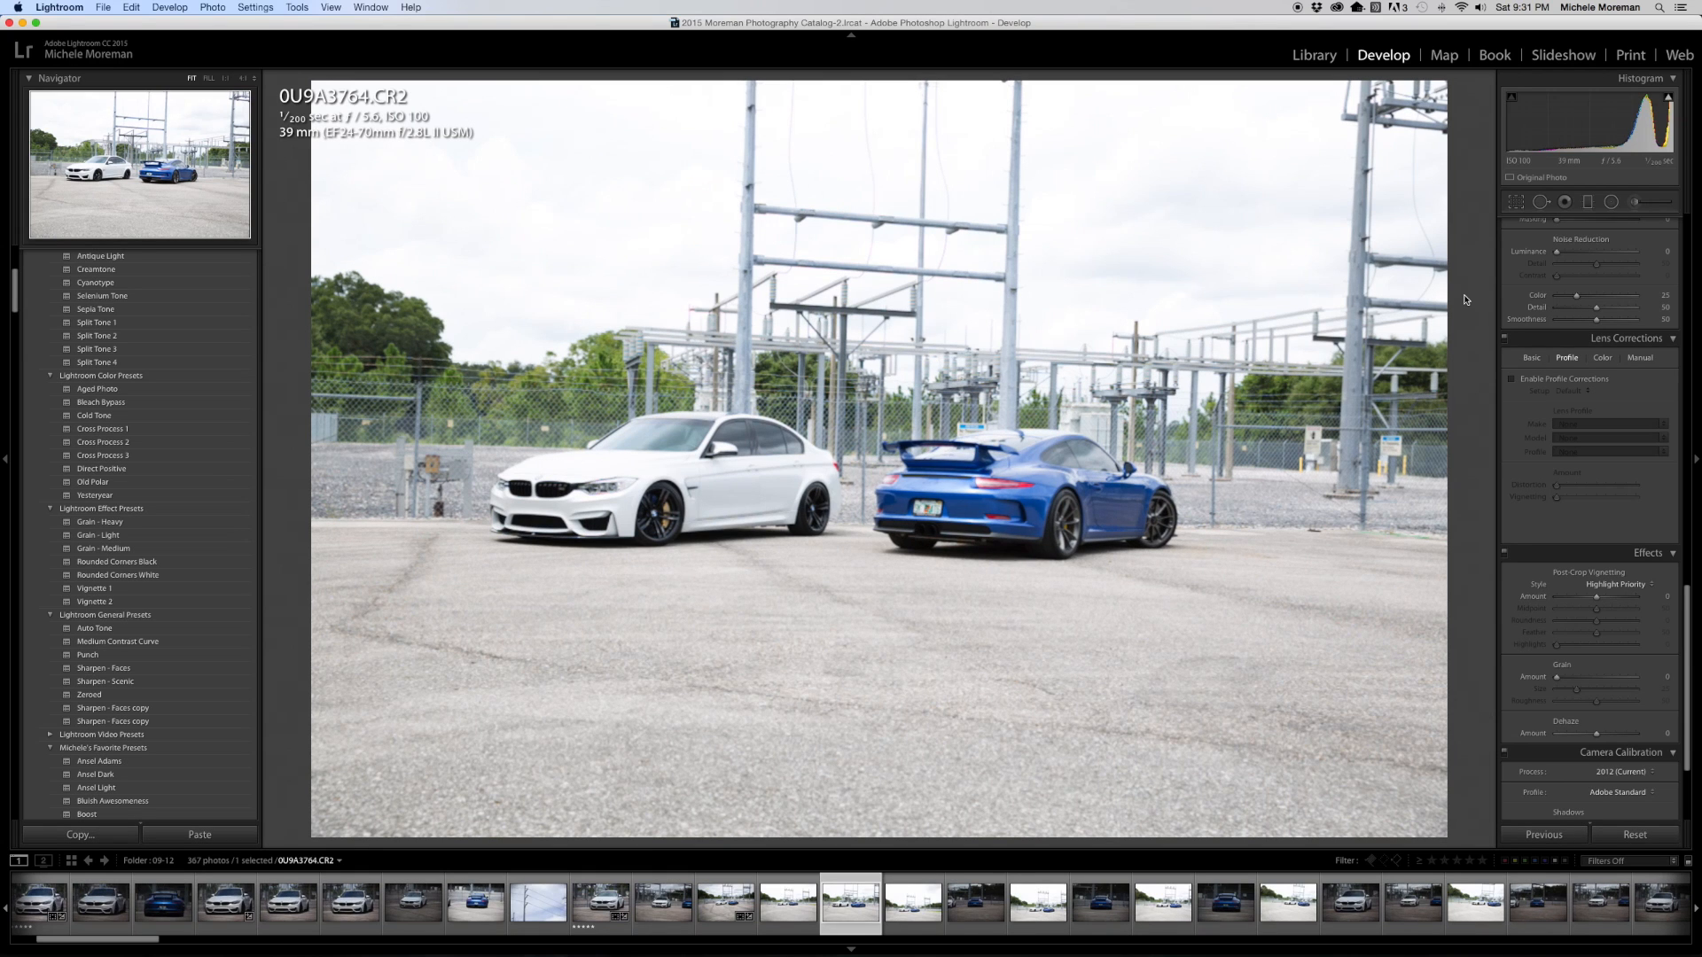
key(Right)
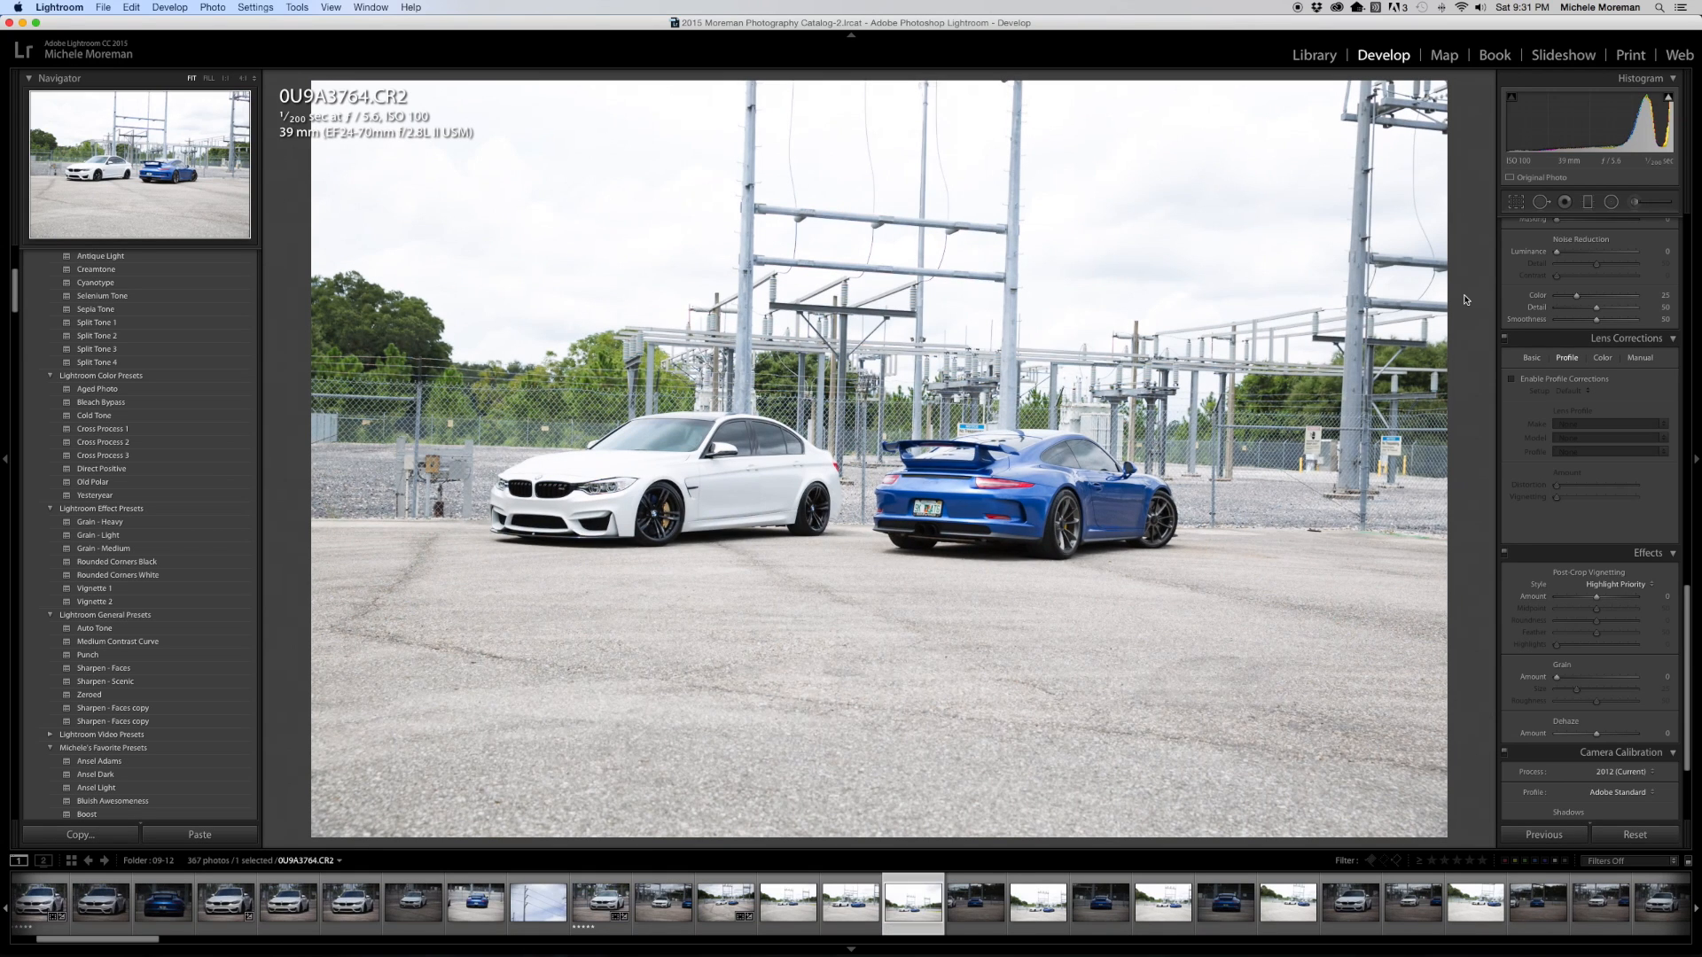
key(Right)
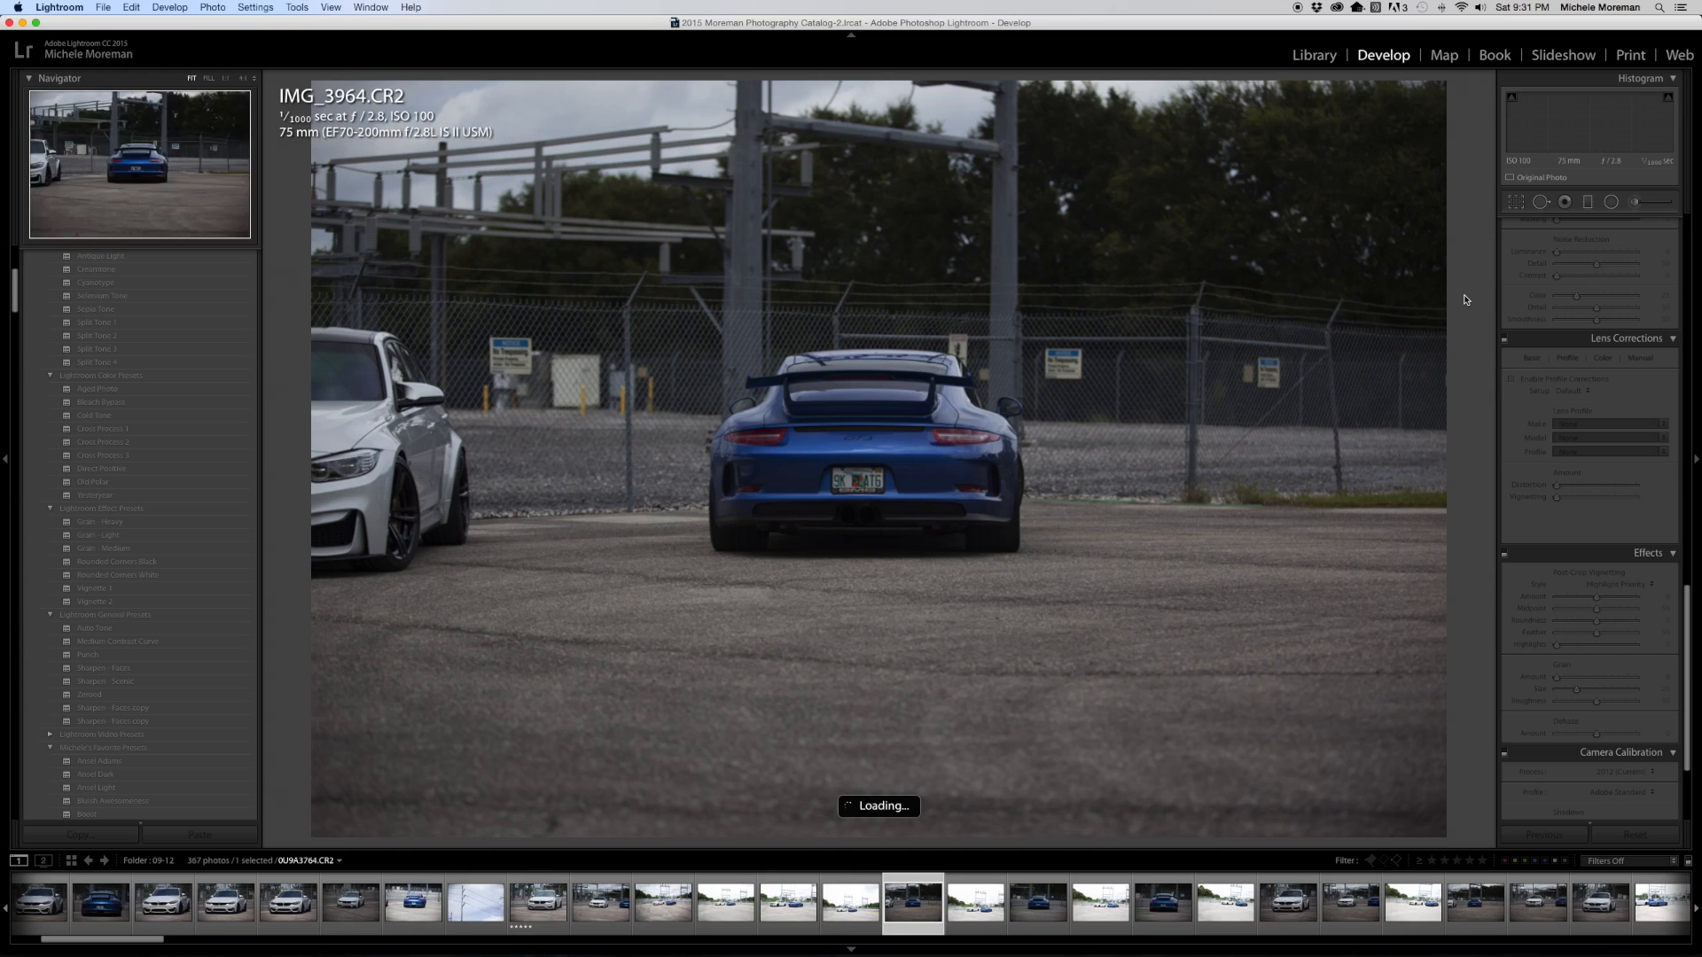
key(Right)
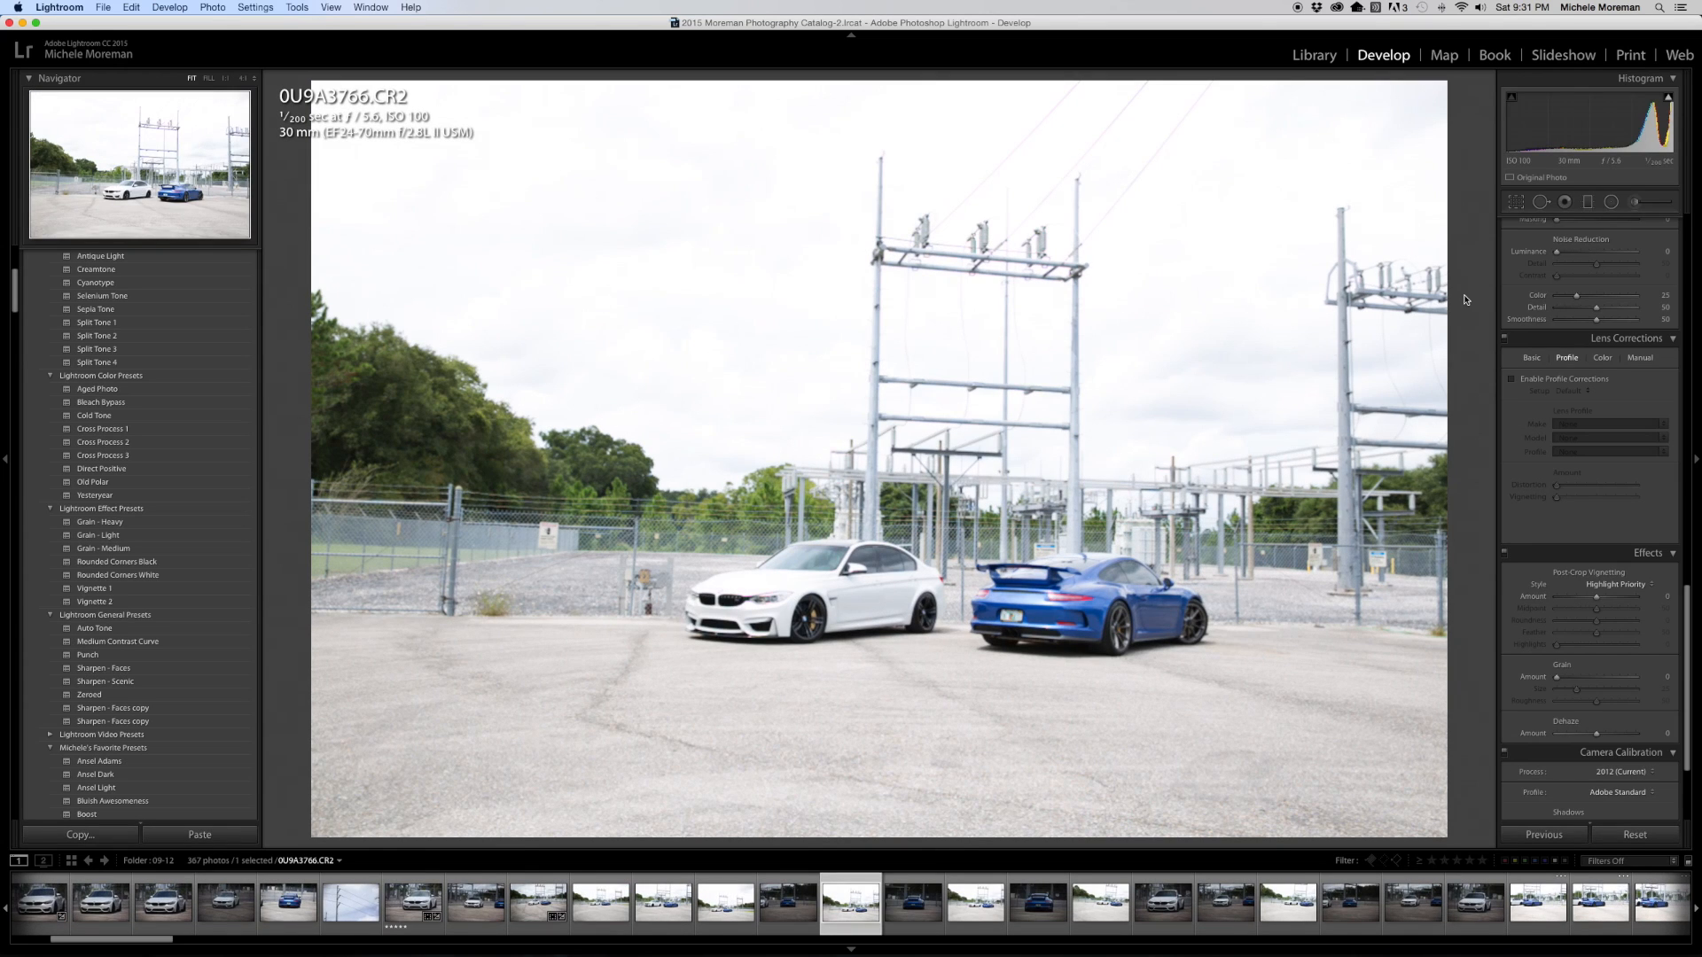
key(Right)
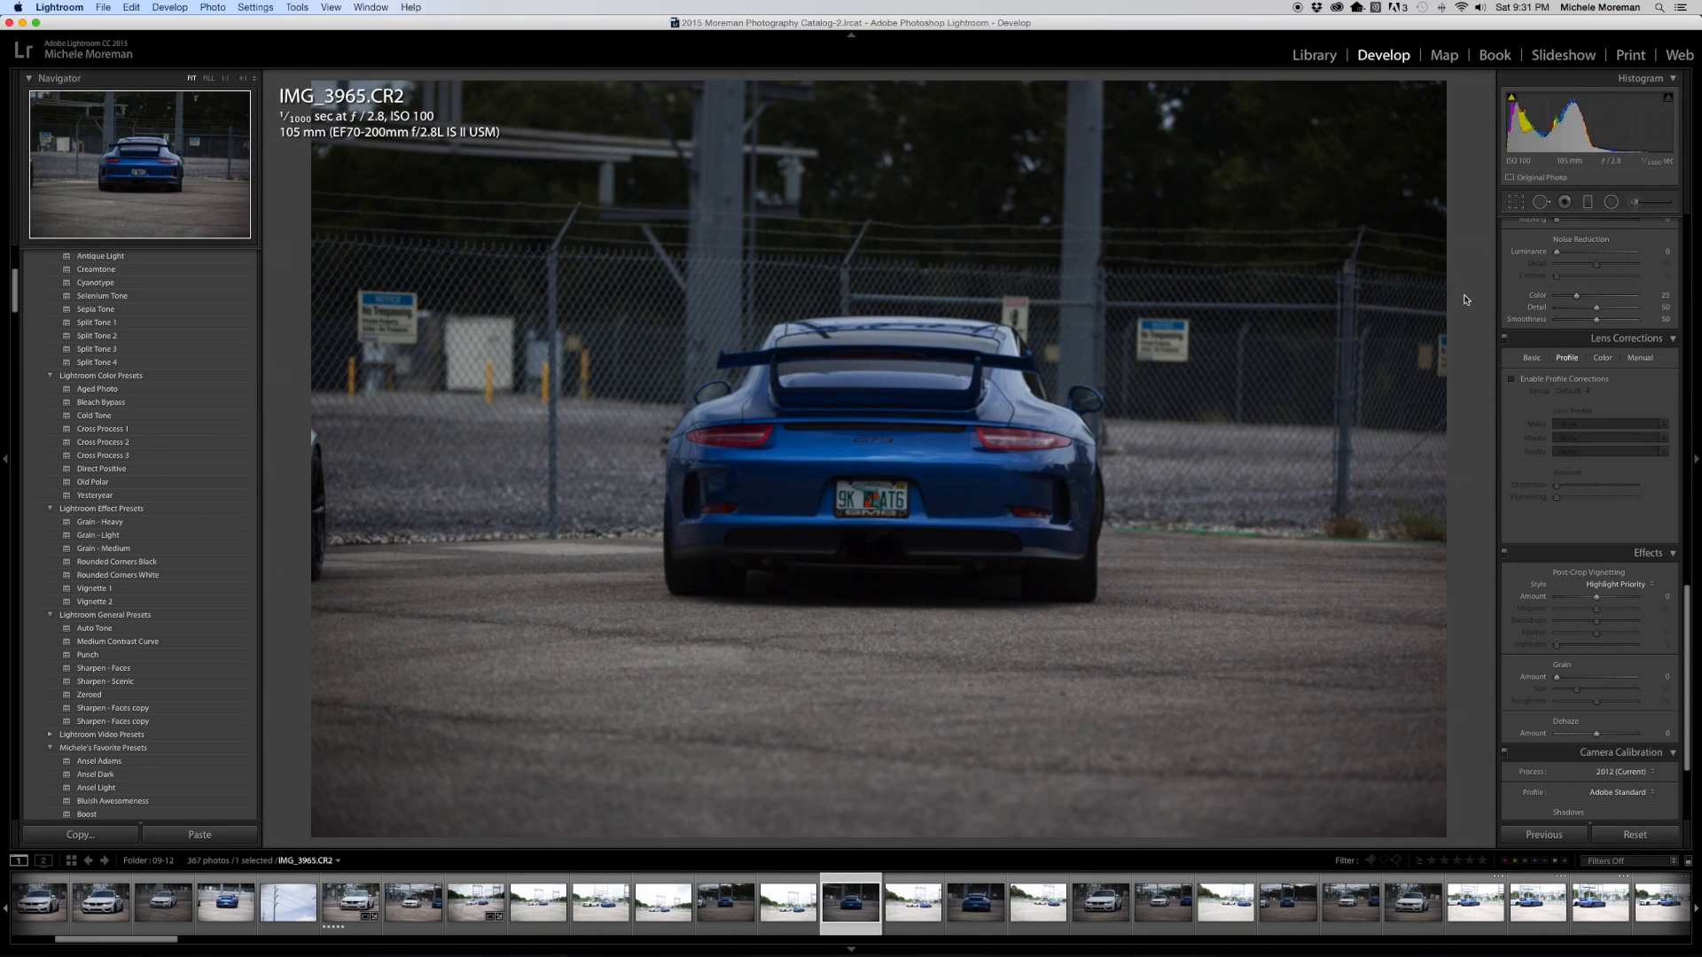
key(Right)
key(Right)
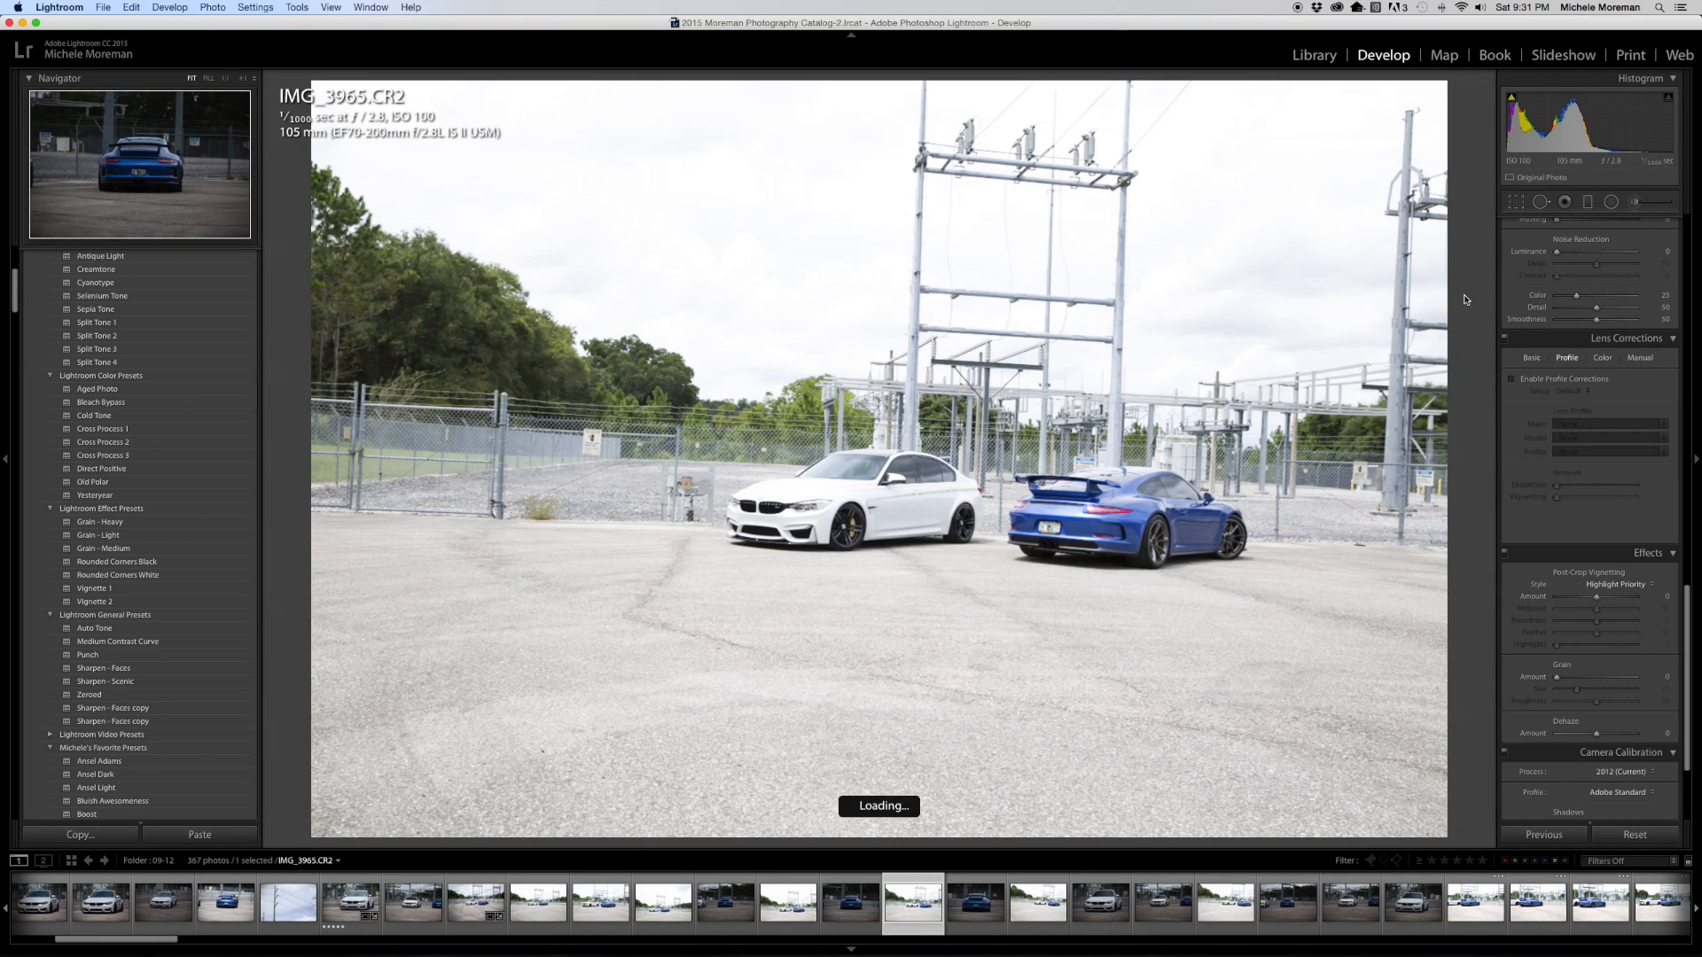
key(Right)
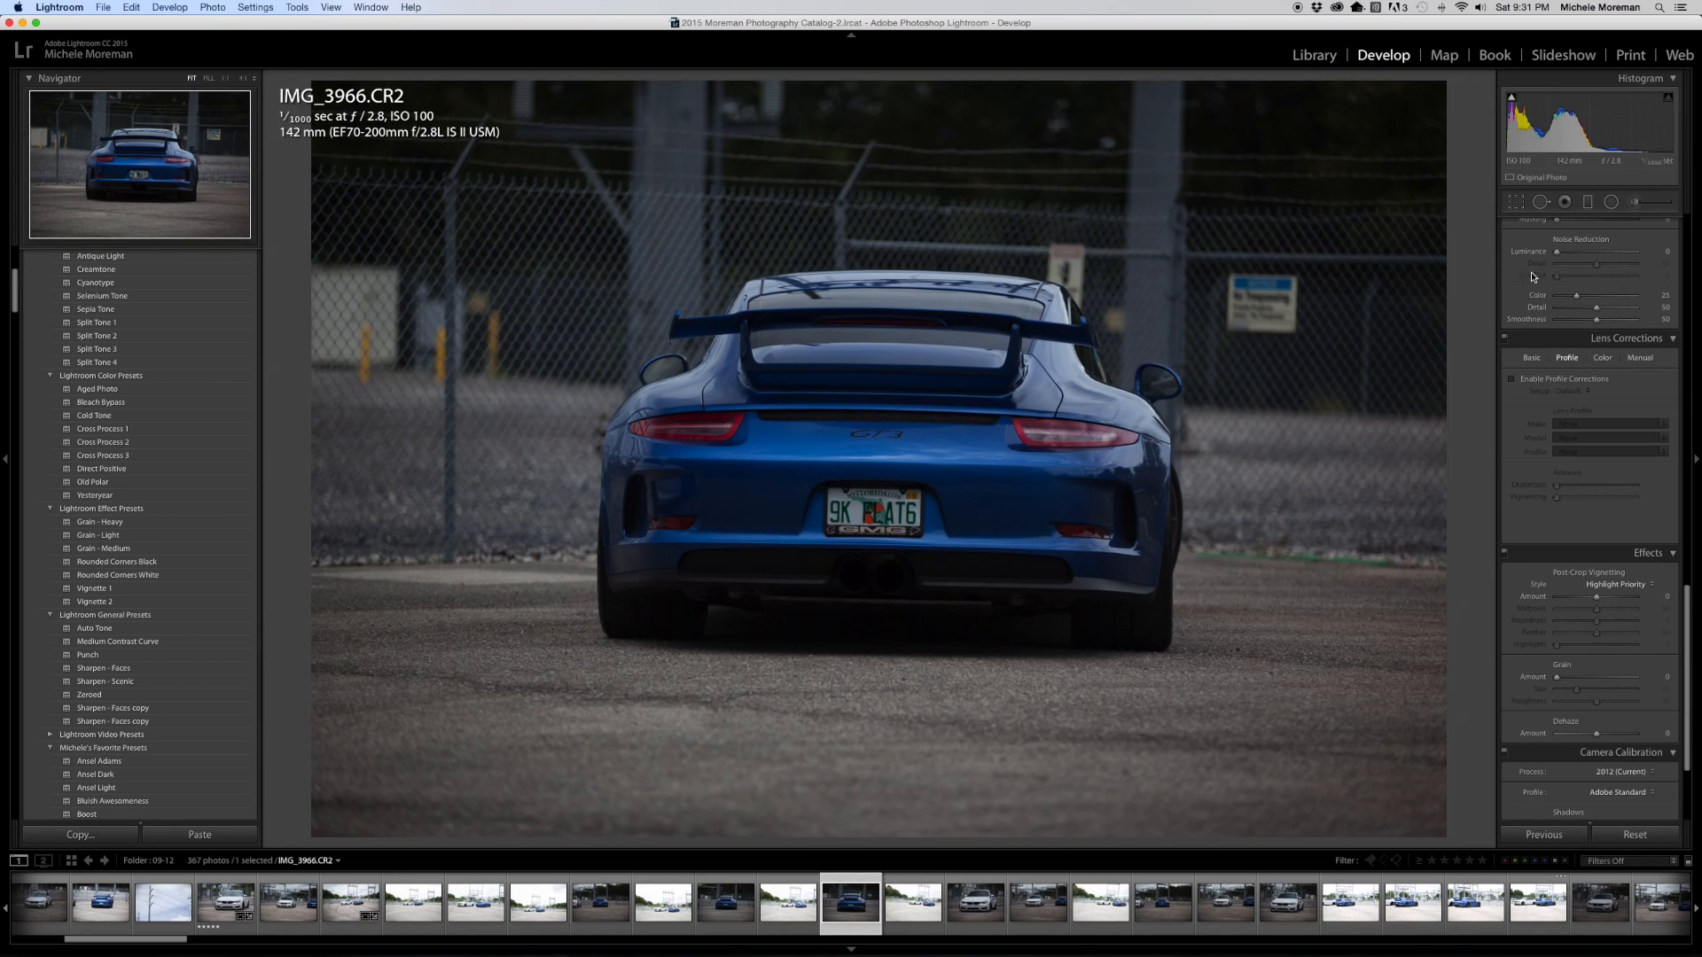
Set Exposure to +1.25, Highlights to -49 and Shadows to +34 on IMG_3966.CR2
scroll(1587, 336, up, 15)
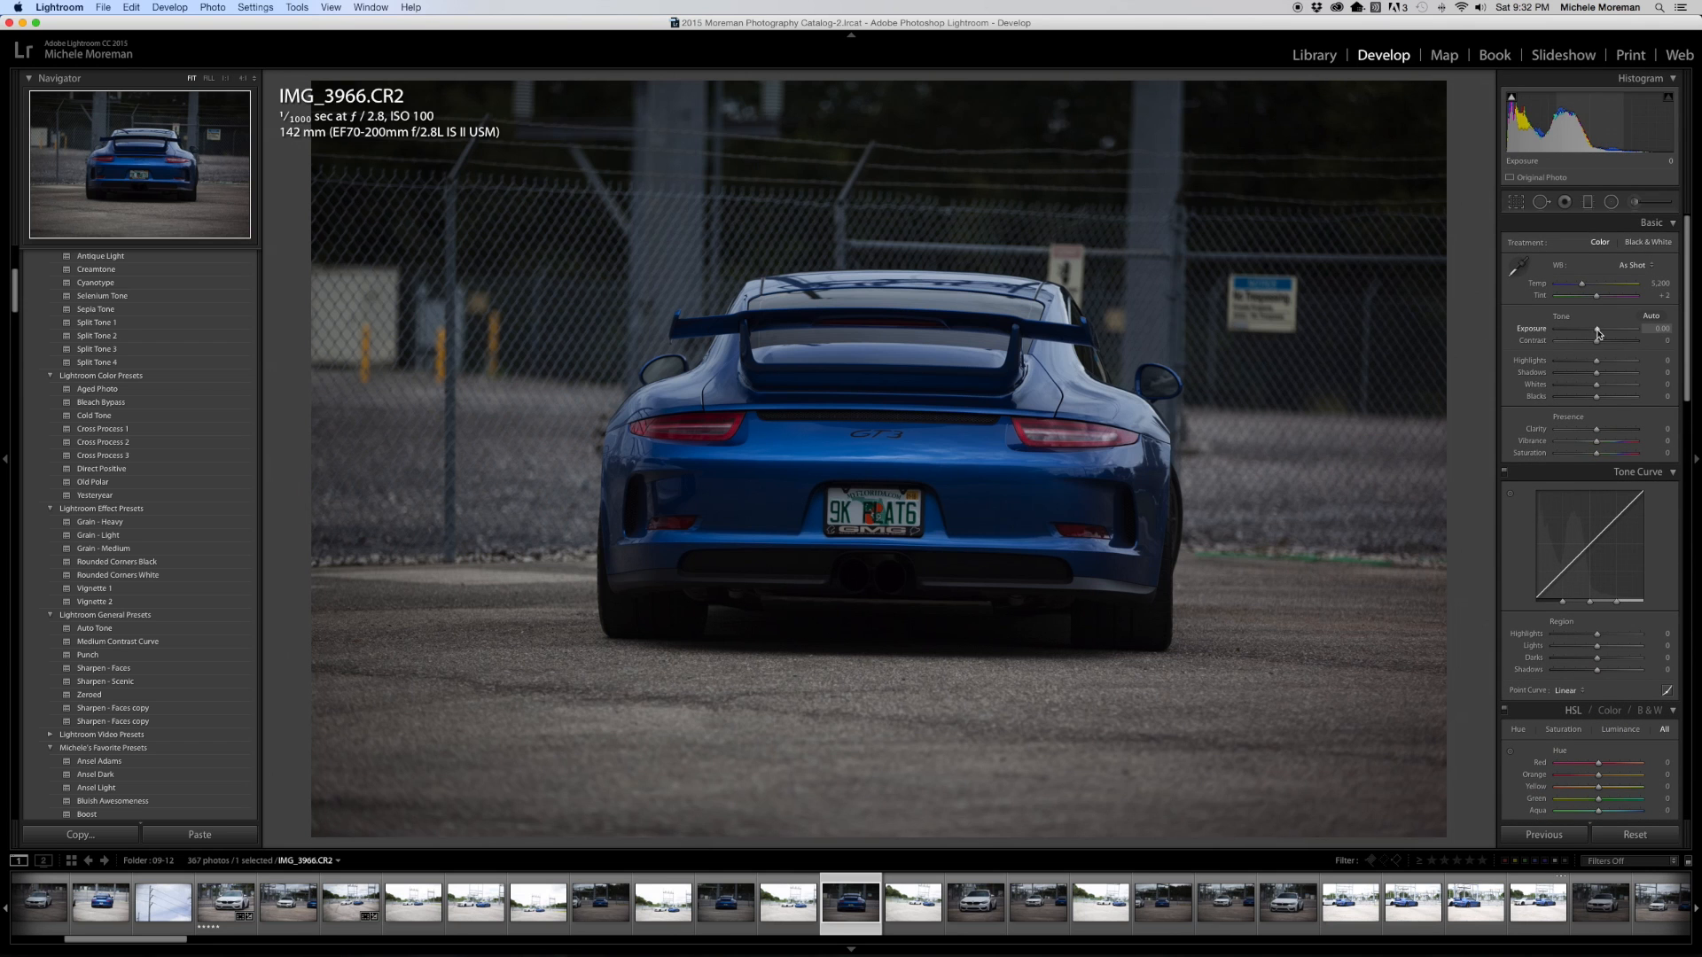
drag(1598, 333, 1606, 332)
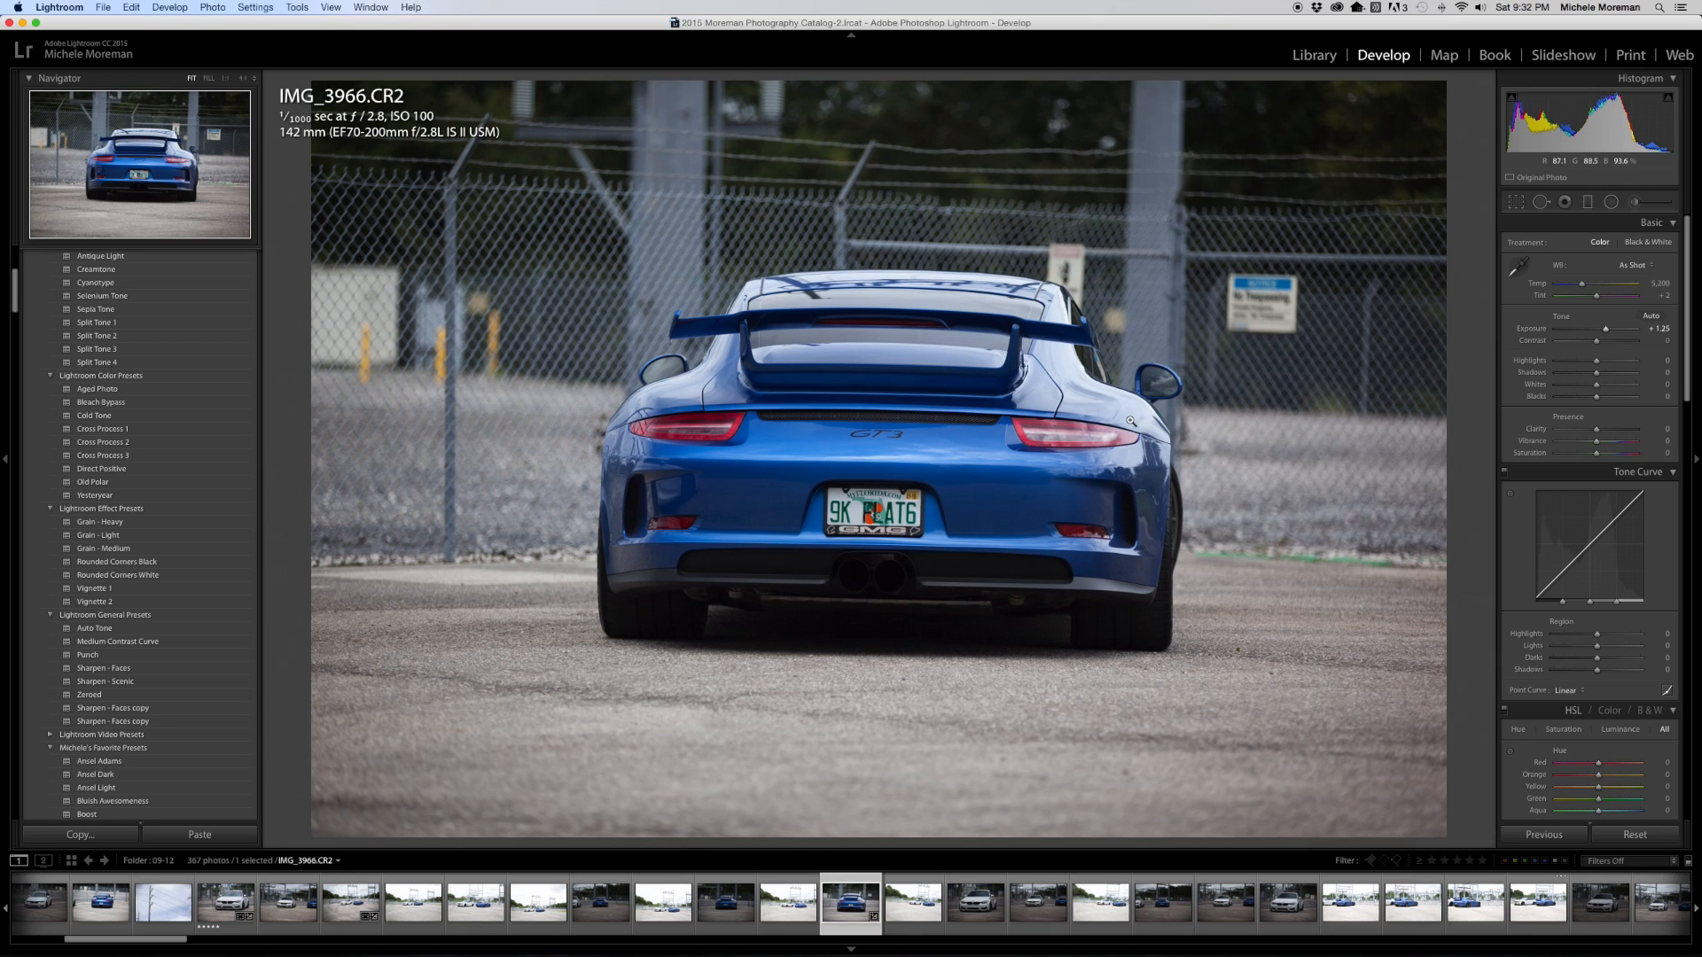
mouse_move(1597, 361)
mouse_down()
mouse_move(1583, 371)
mouse_move(1610, 375)
mouse_up()
Straighten IMG_3966.CR2 by rotating the photo slightly counterclockwise, refining the crop angle in small adjustments until the blue car looks level
click(1515, 202)
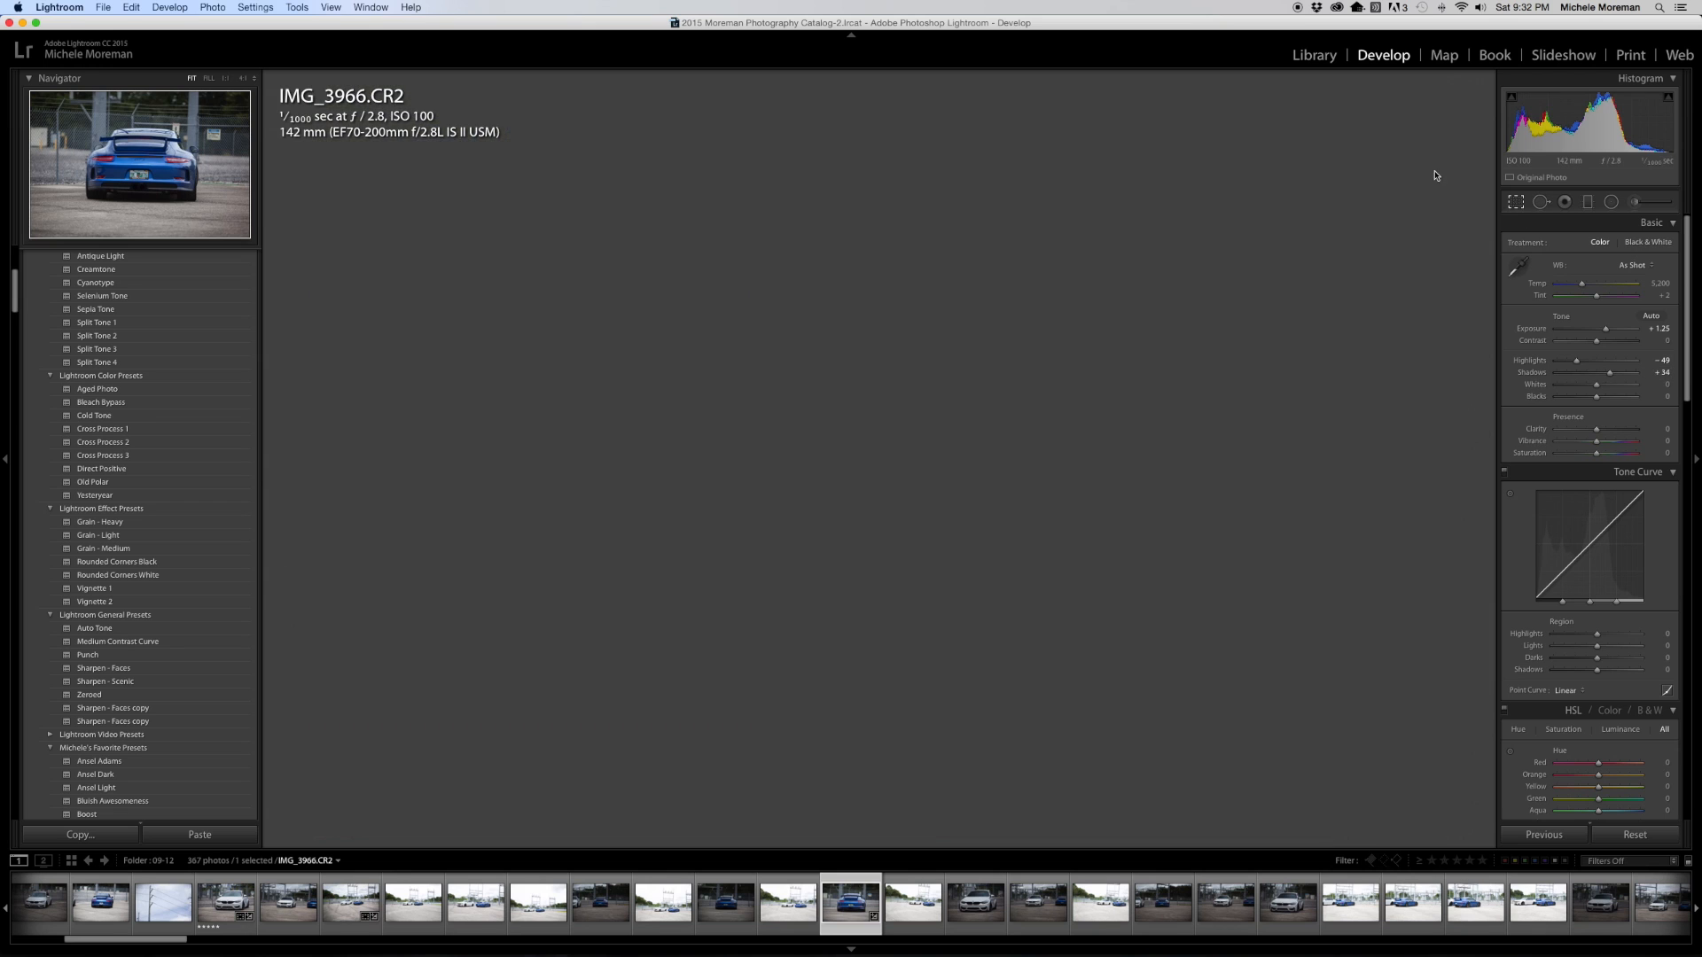
drag(1442, 142, 1460, 122)
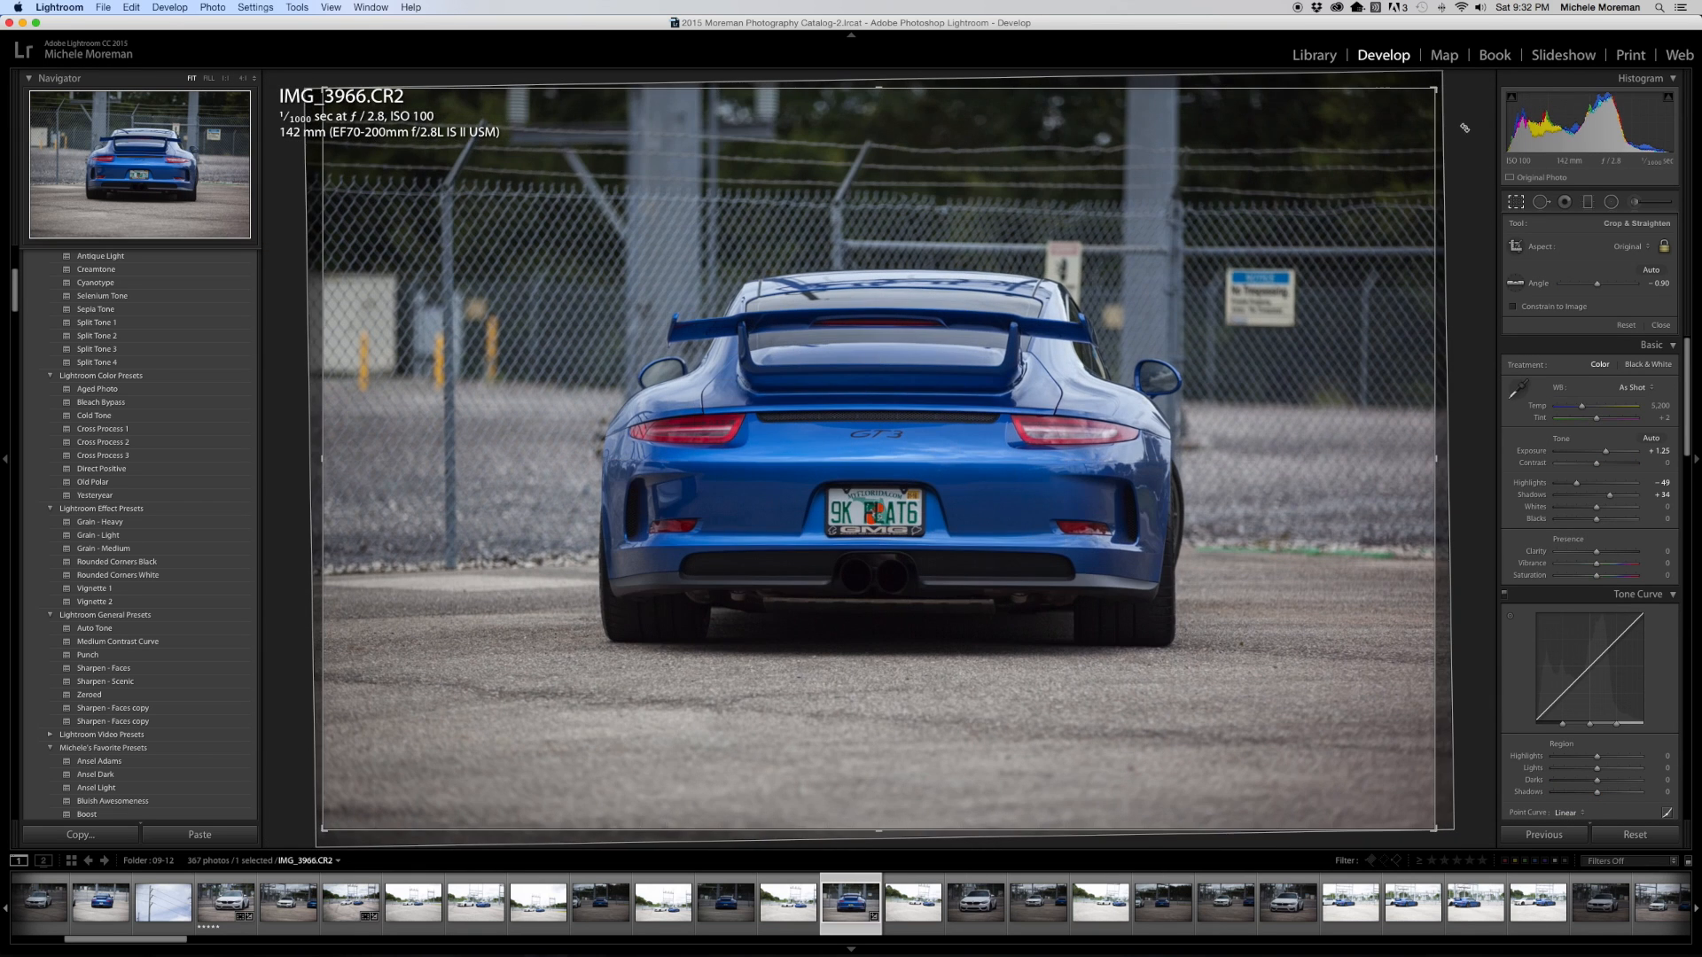
click(1517, 204)
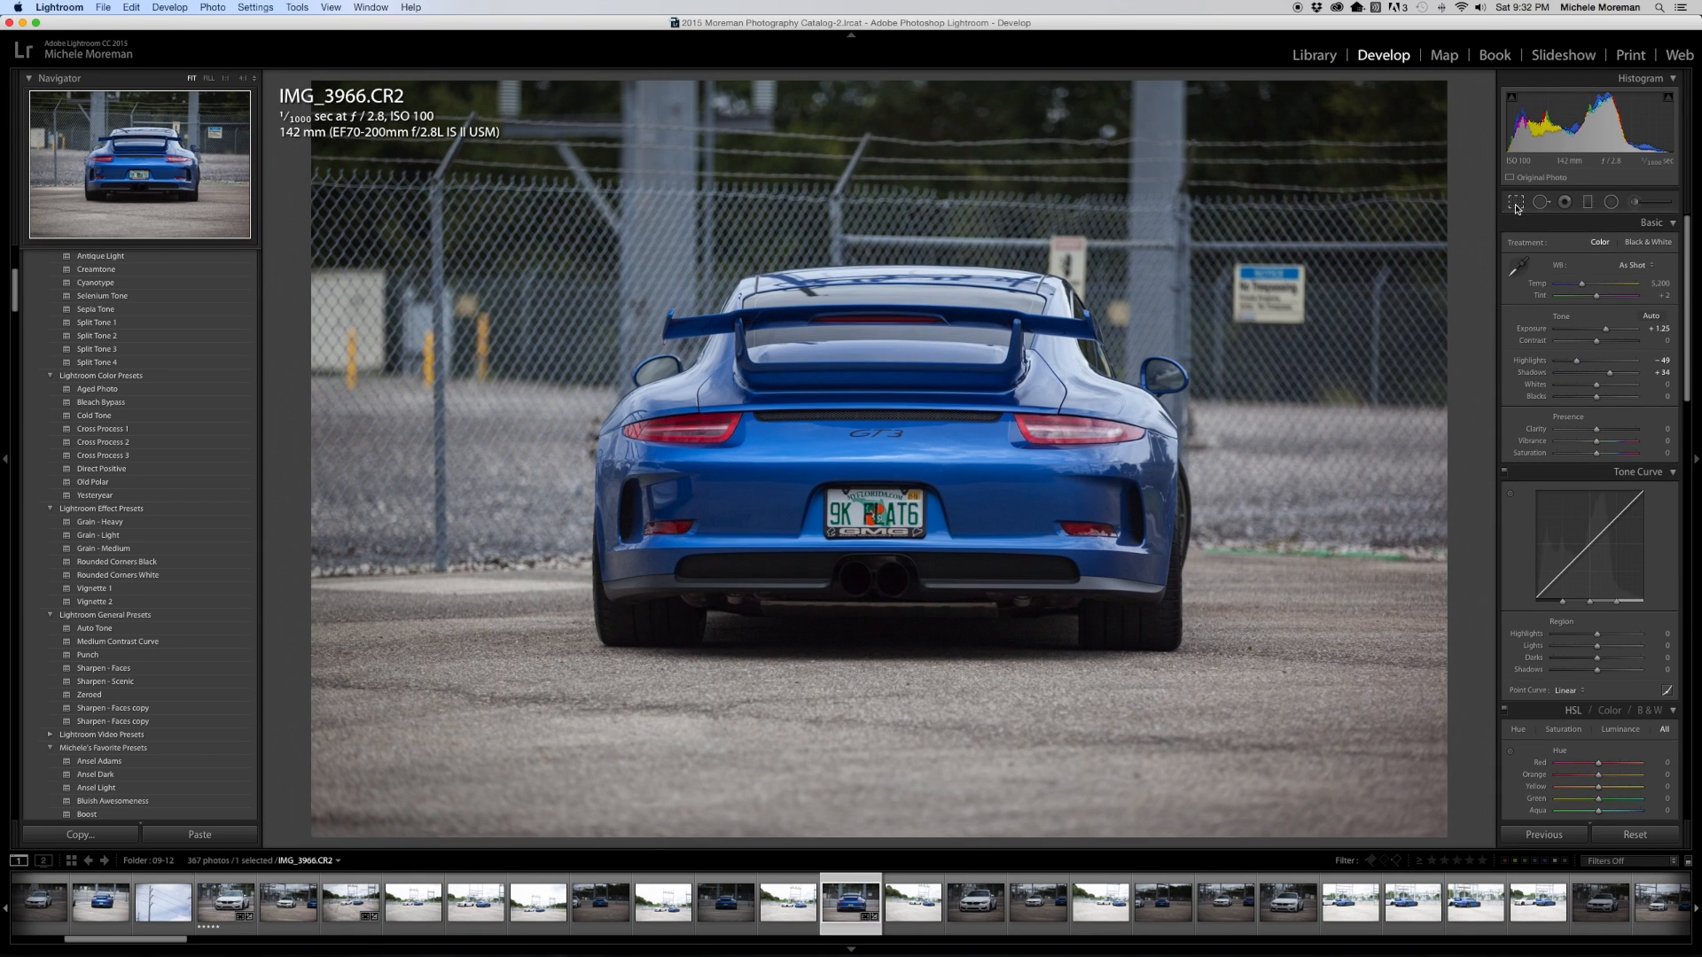
click(1517, 207)
drag(1470, 119, 1473, 121)
click(1514, 204)
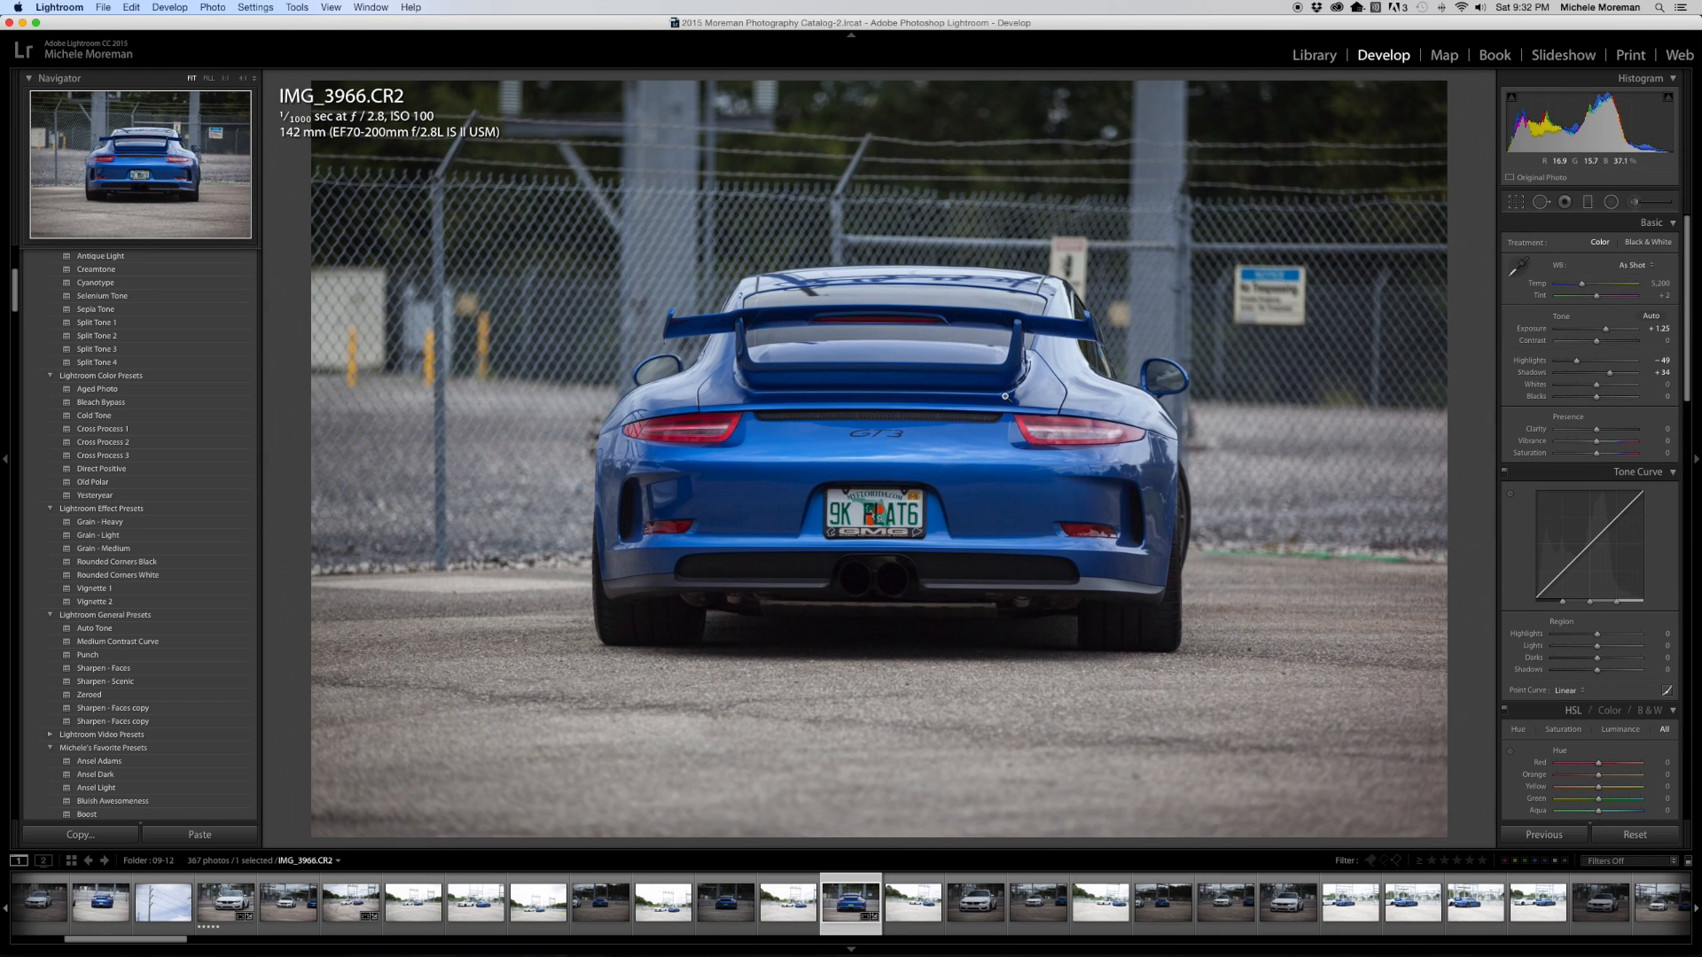
click(1515, 202)
drag(1478, 185, 1488, 199)
click(1516, 204)
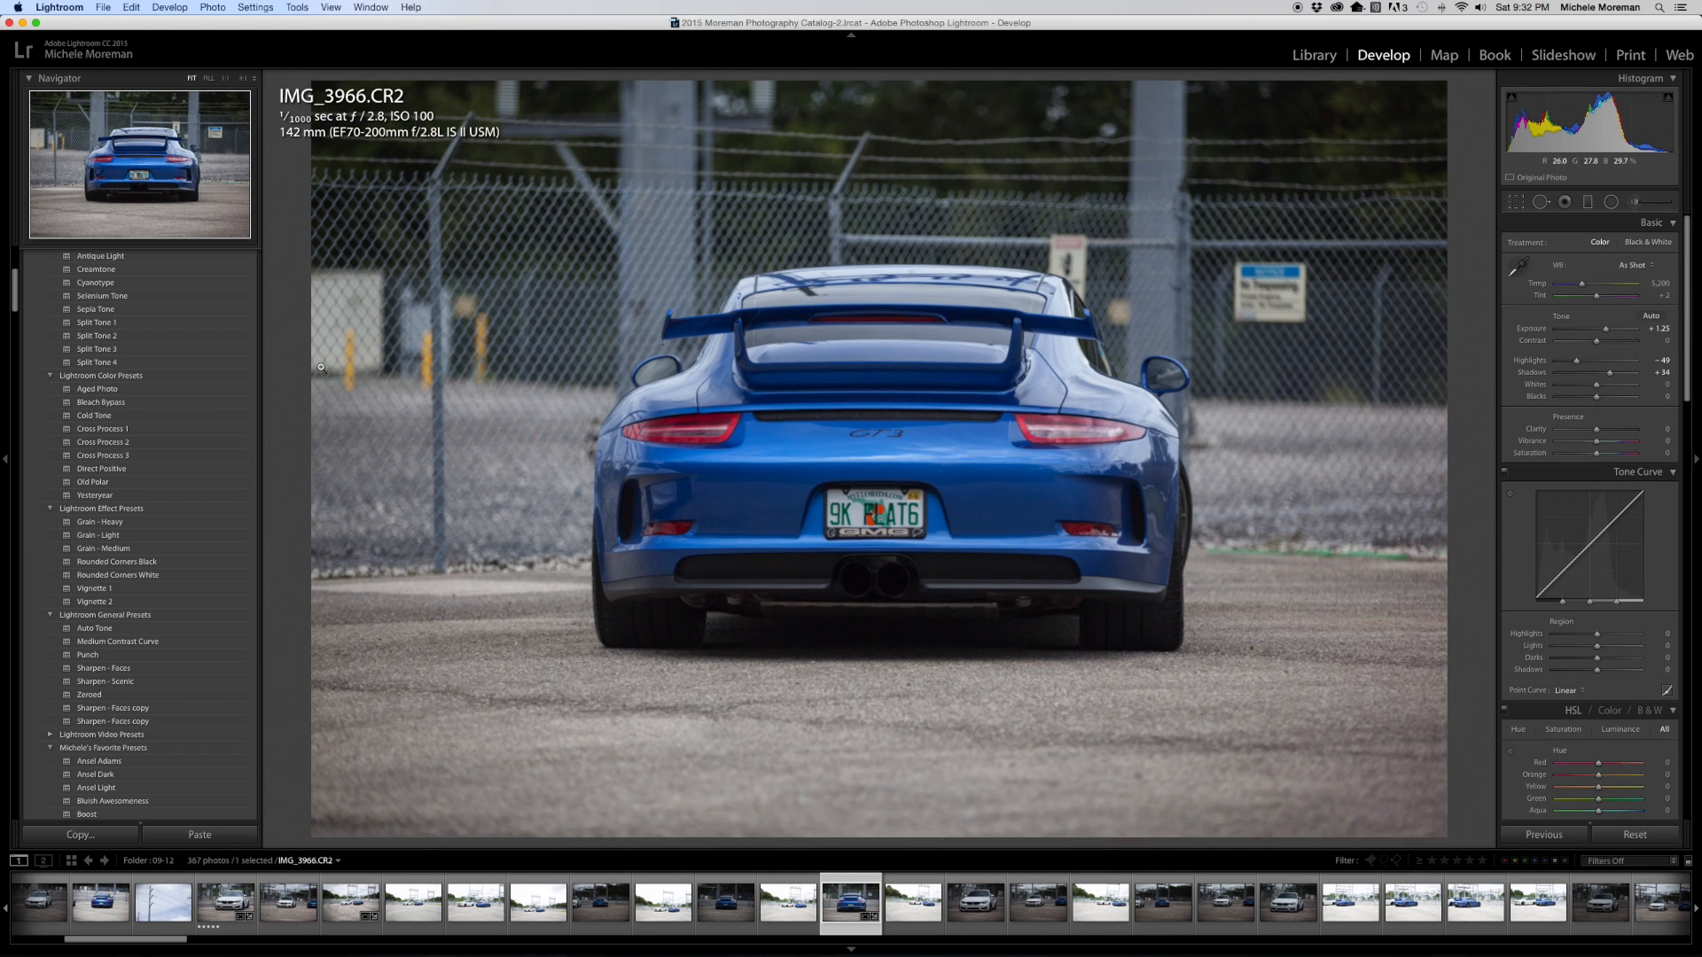
Apply the Punch preset to IMG_3966.CR2, set Exposure to +1.40, and rate the photo 5 stars
click(94, 659)
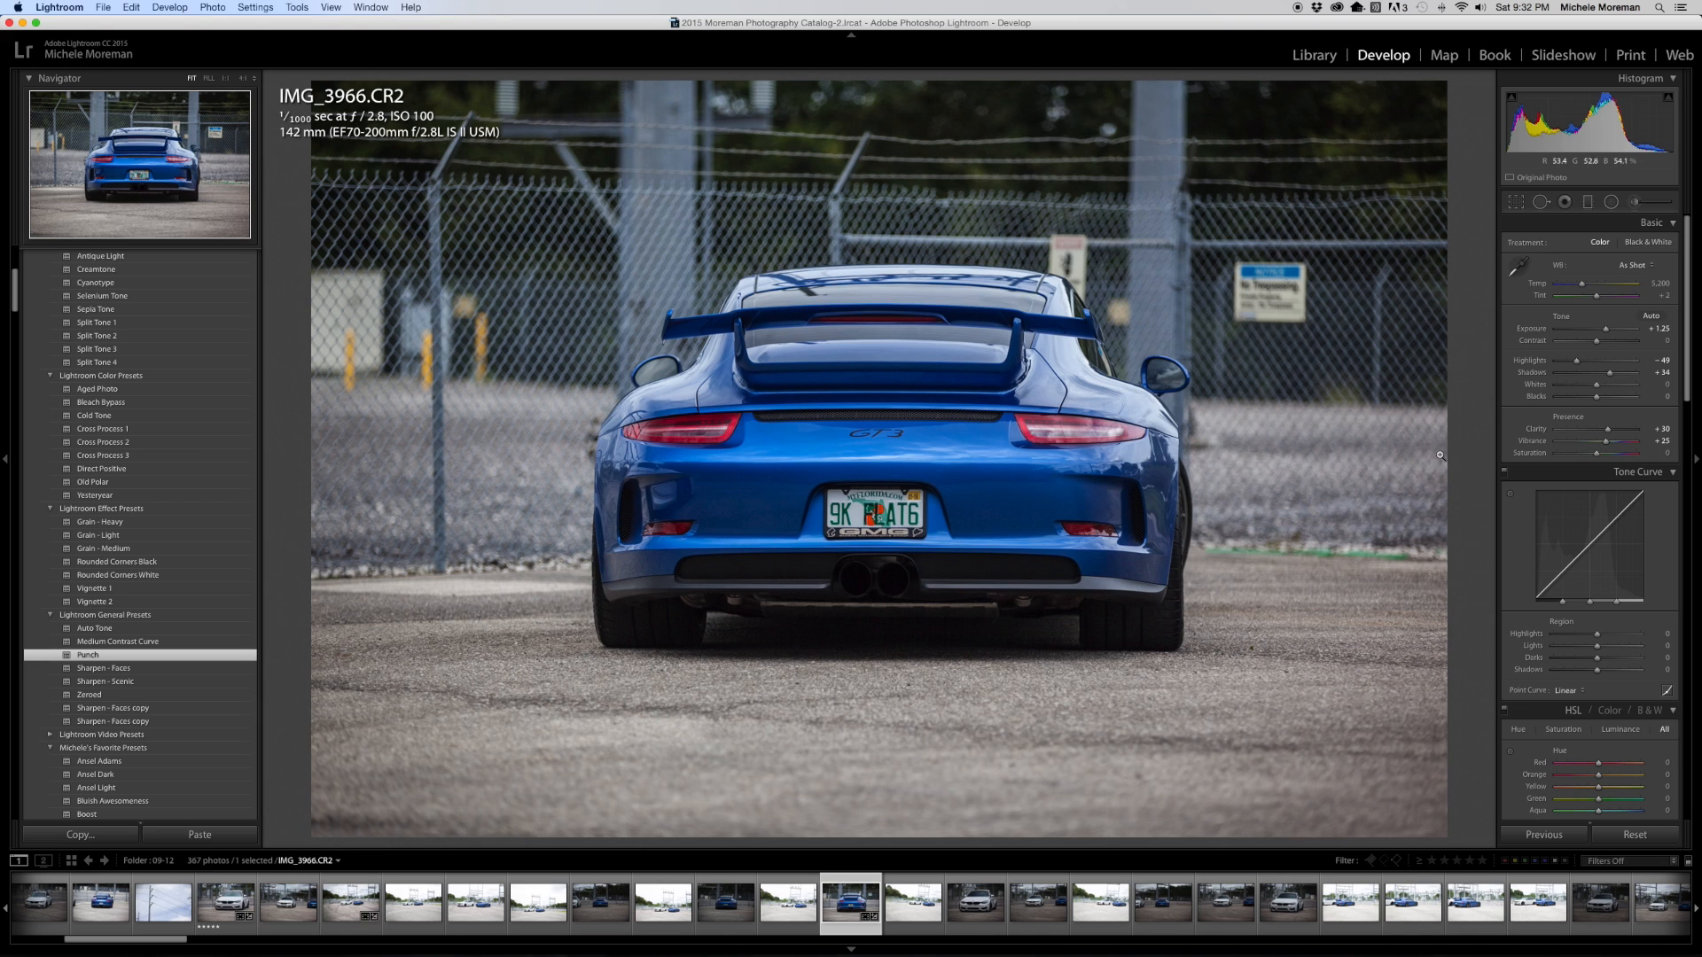
drag(1603, 333, 1606, 333)
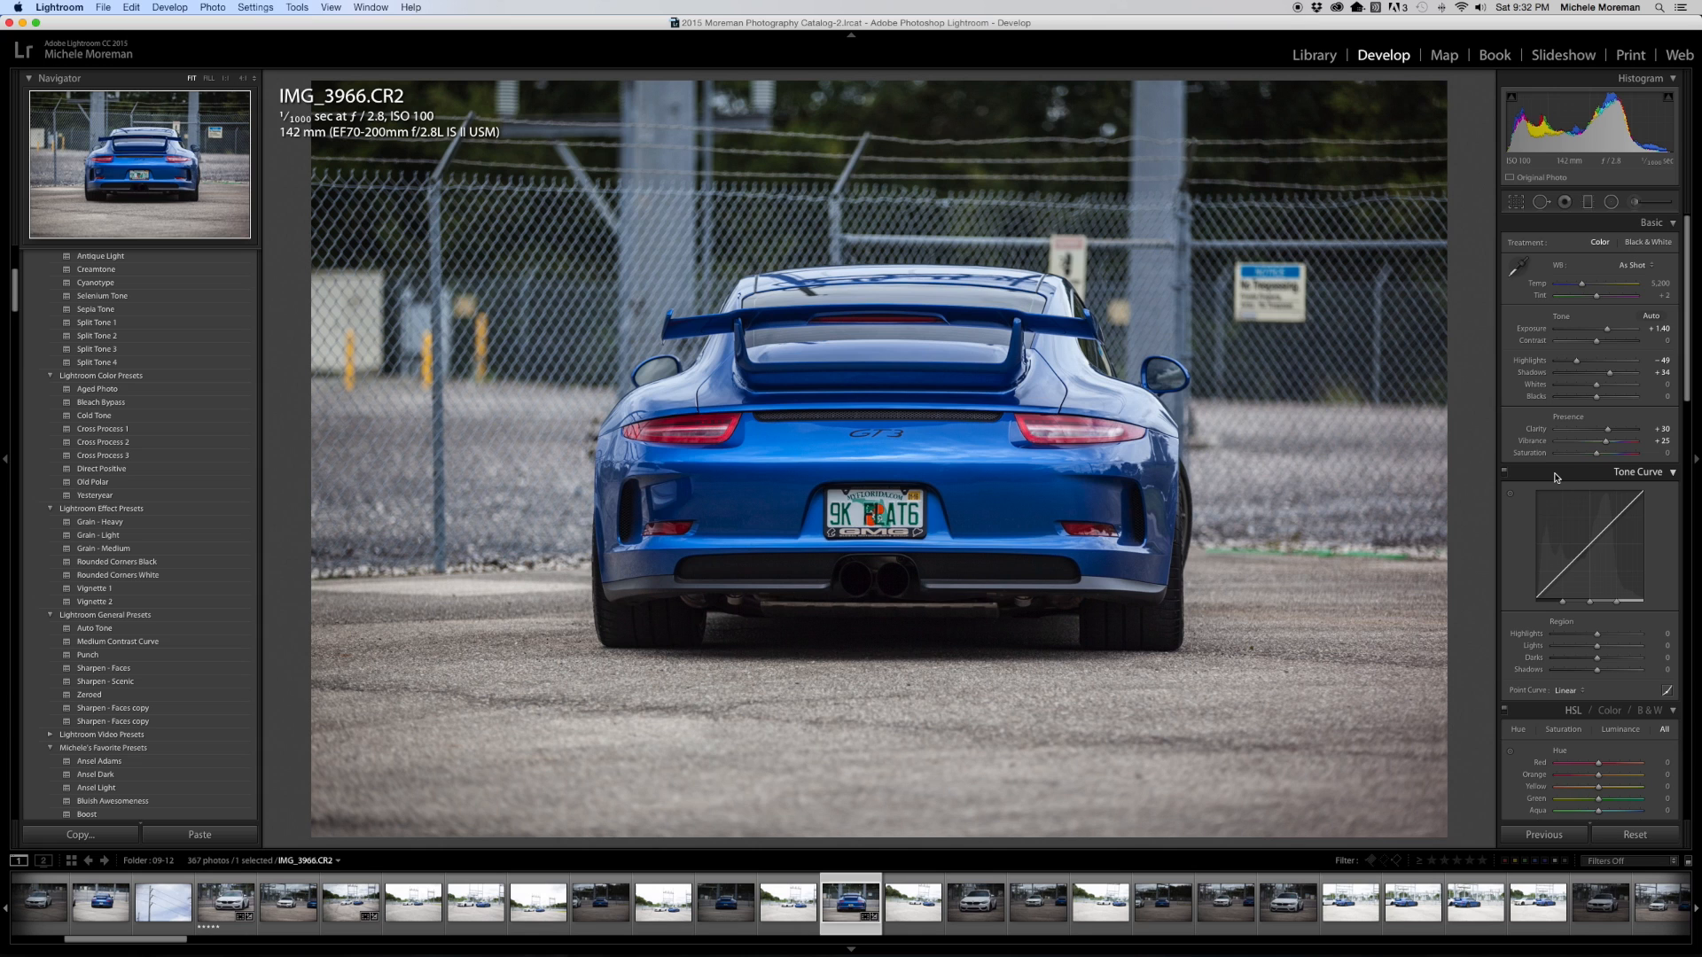
key(5)
Open IMG_3967.CR2, set Exposure to +1.00 and Highlights to -15, and apply the Punch preset
key(Right)
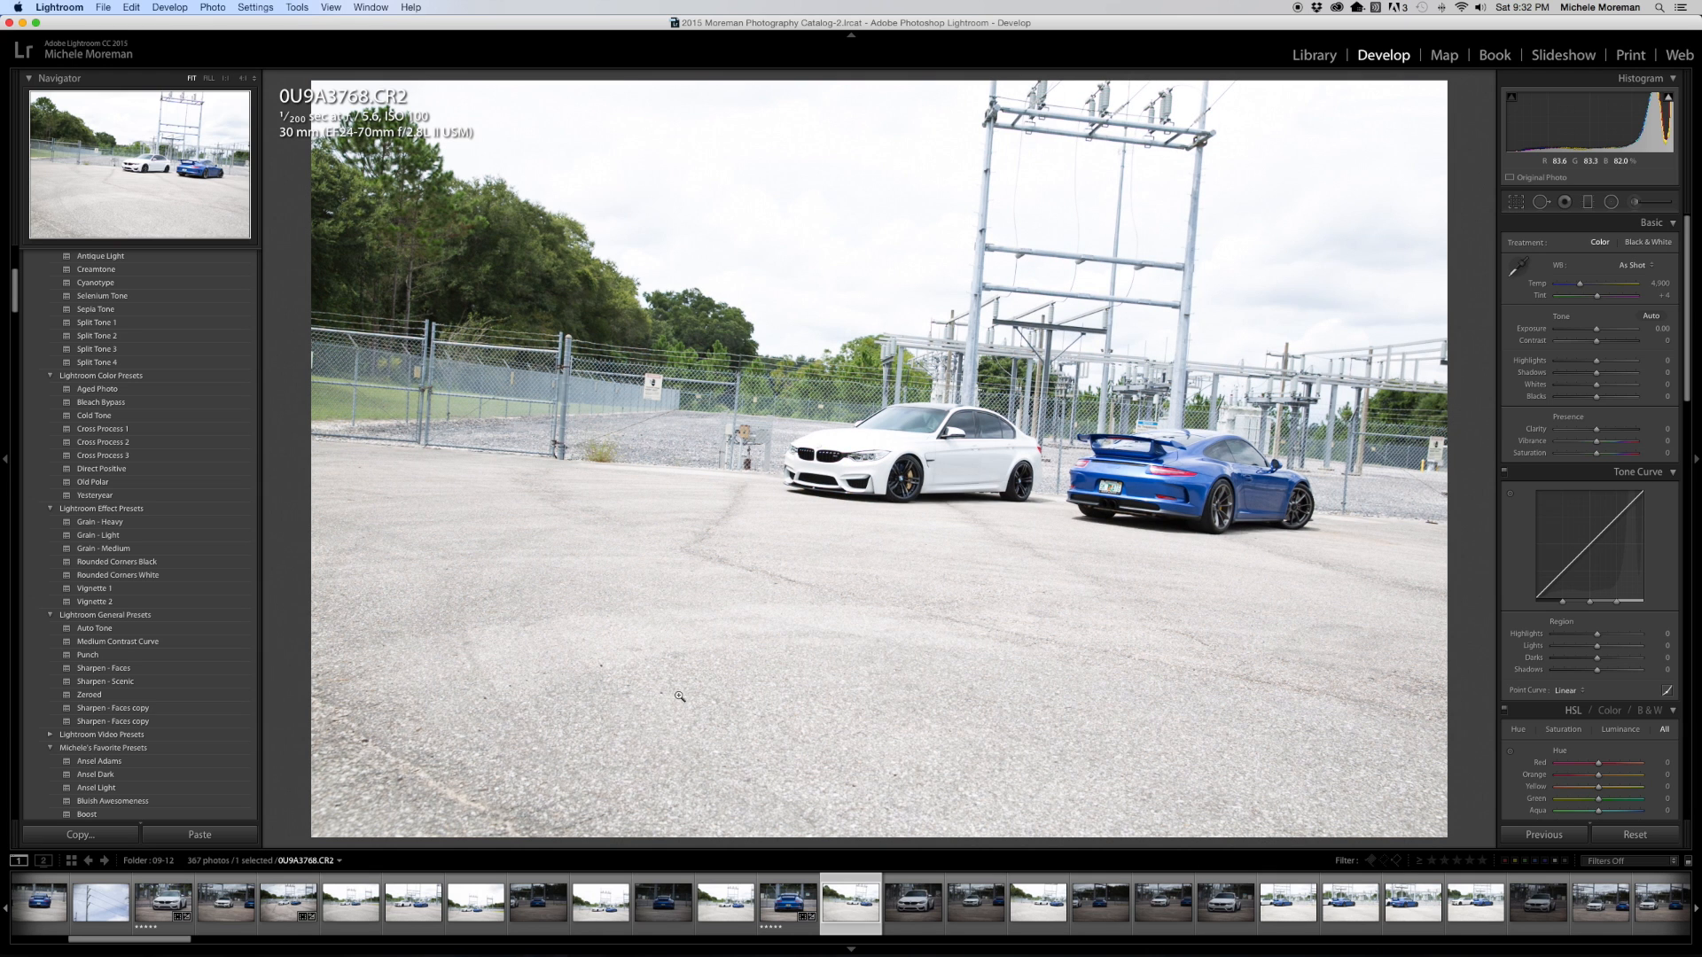
key(Right)
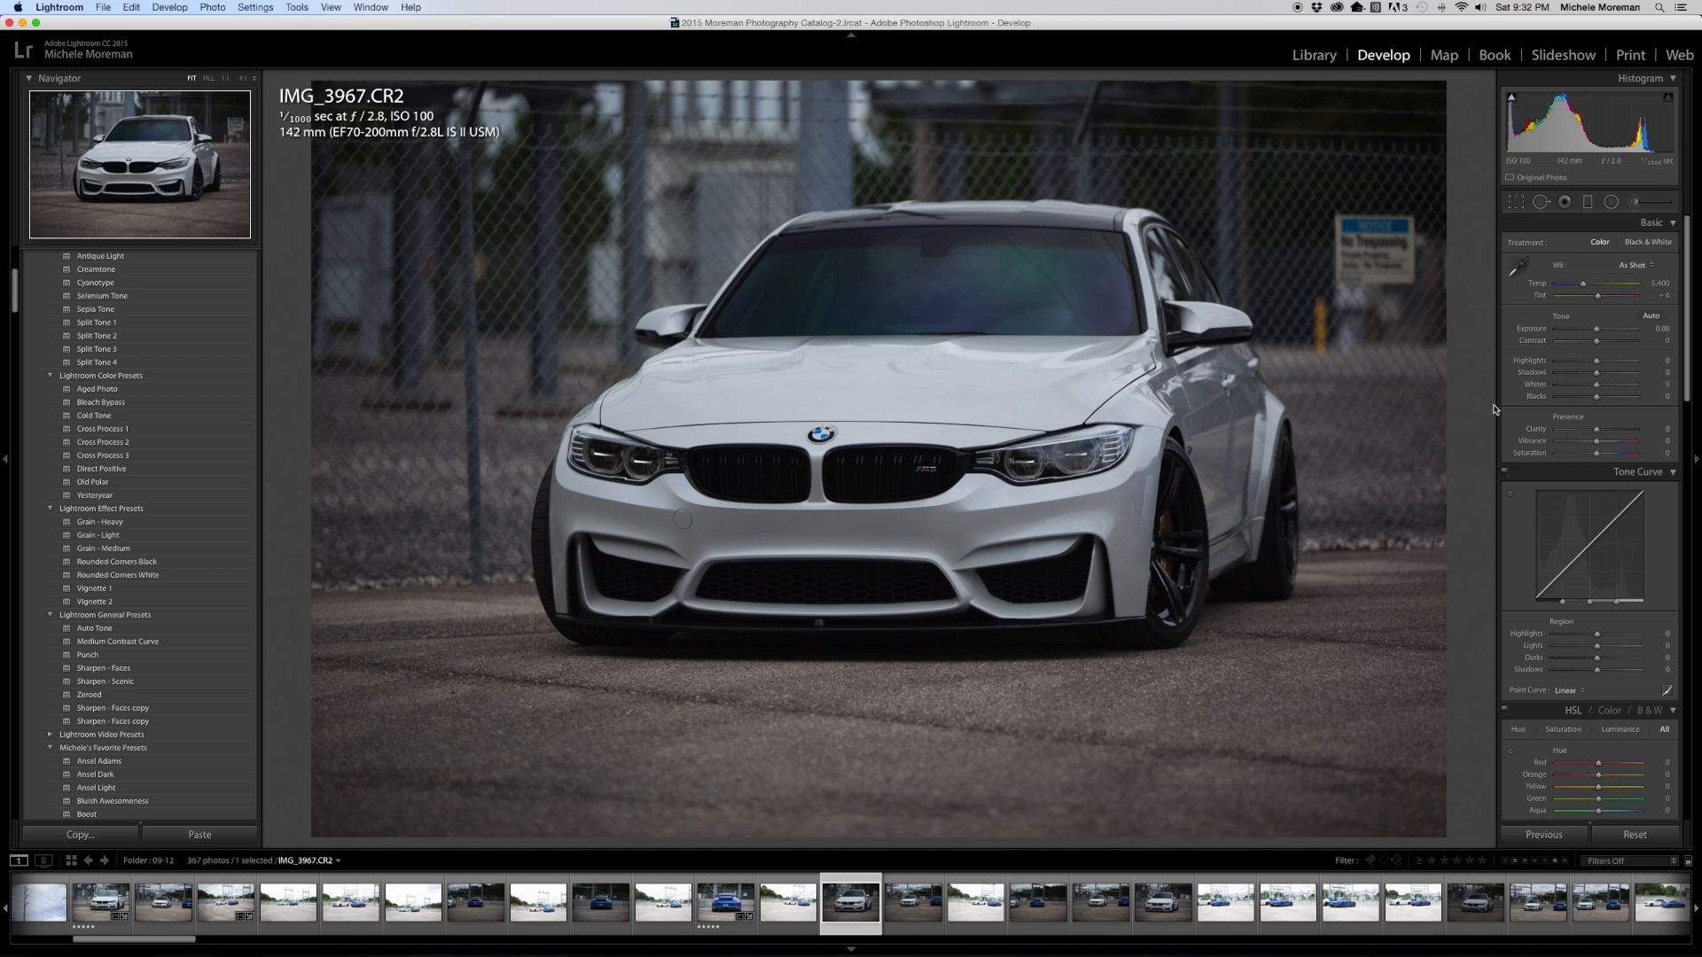
drag(1595, 329, 1589, 361)
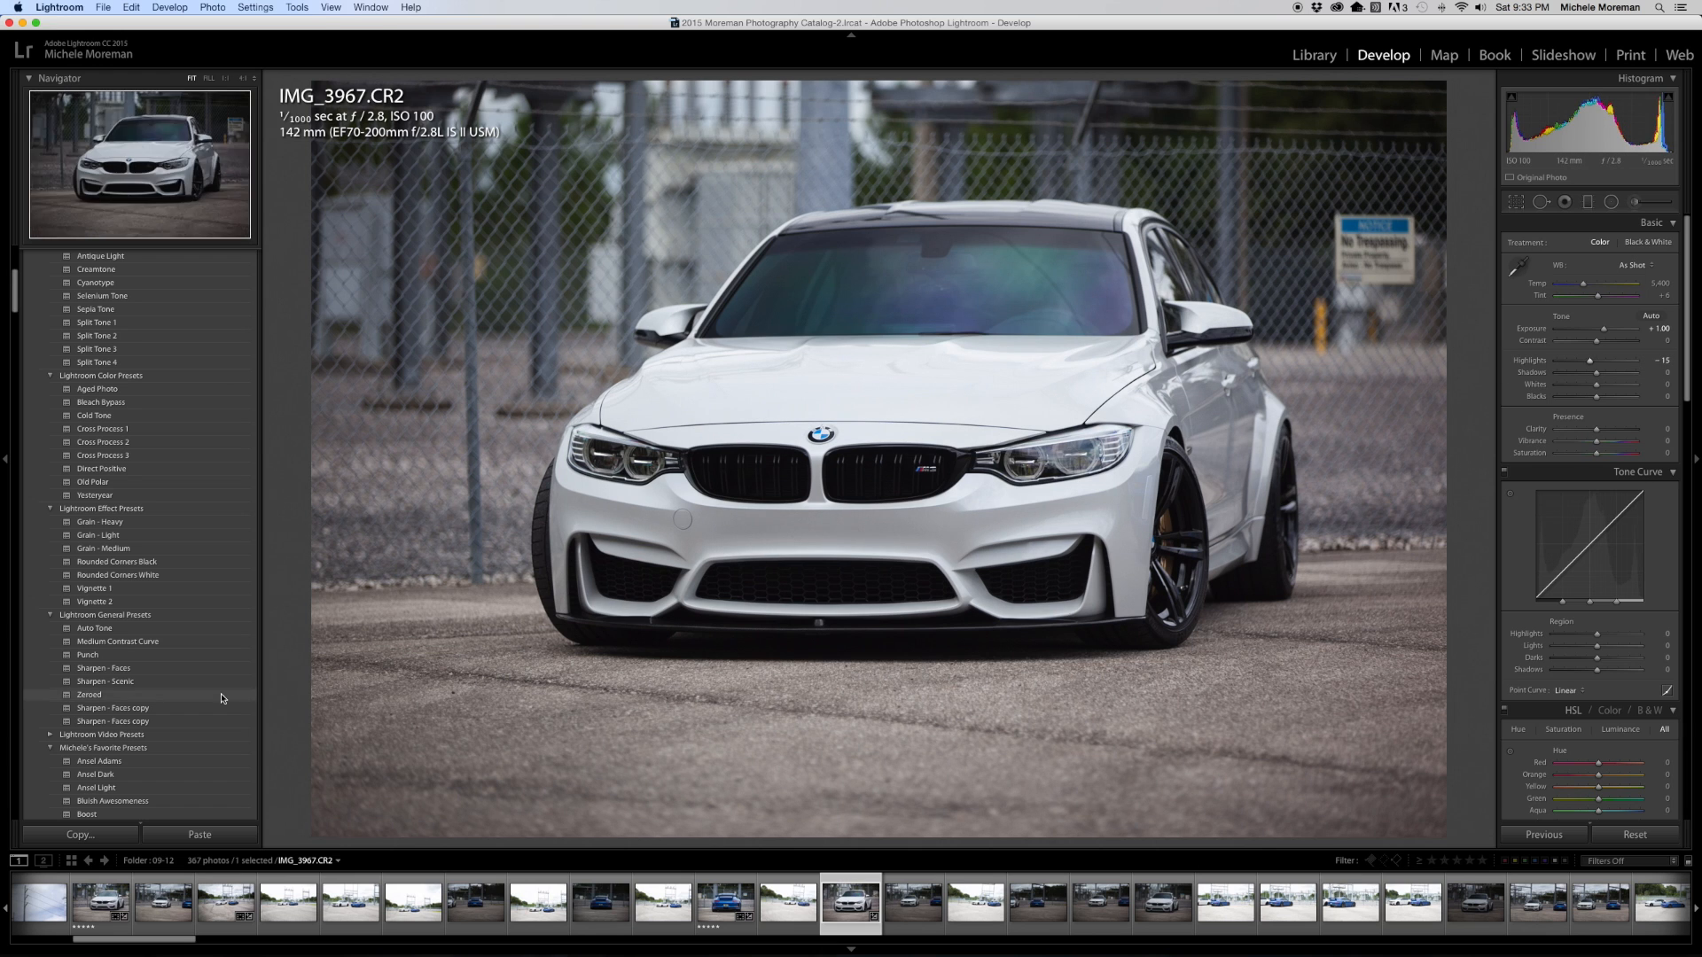
click(99, 657)
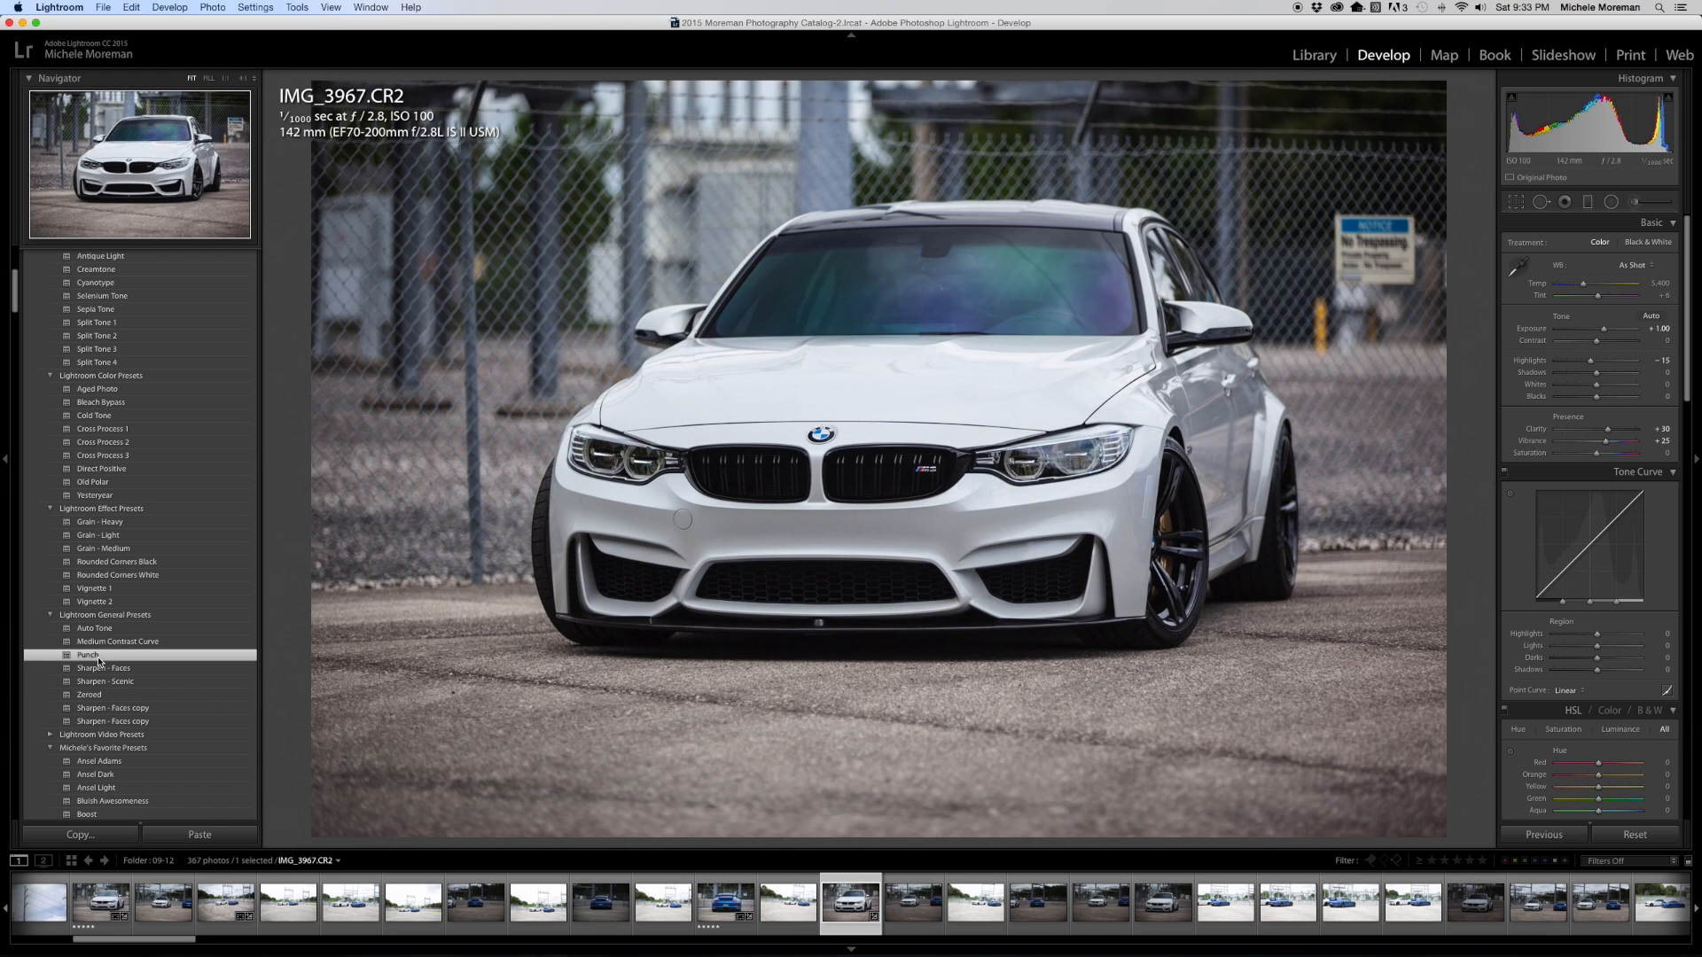
Straighten IMG_3967.CR2 with a very slight rotation of the crop and rate the photo 5 stars
key(r)
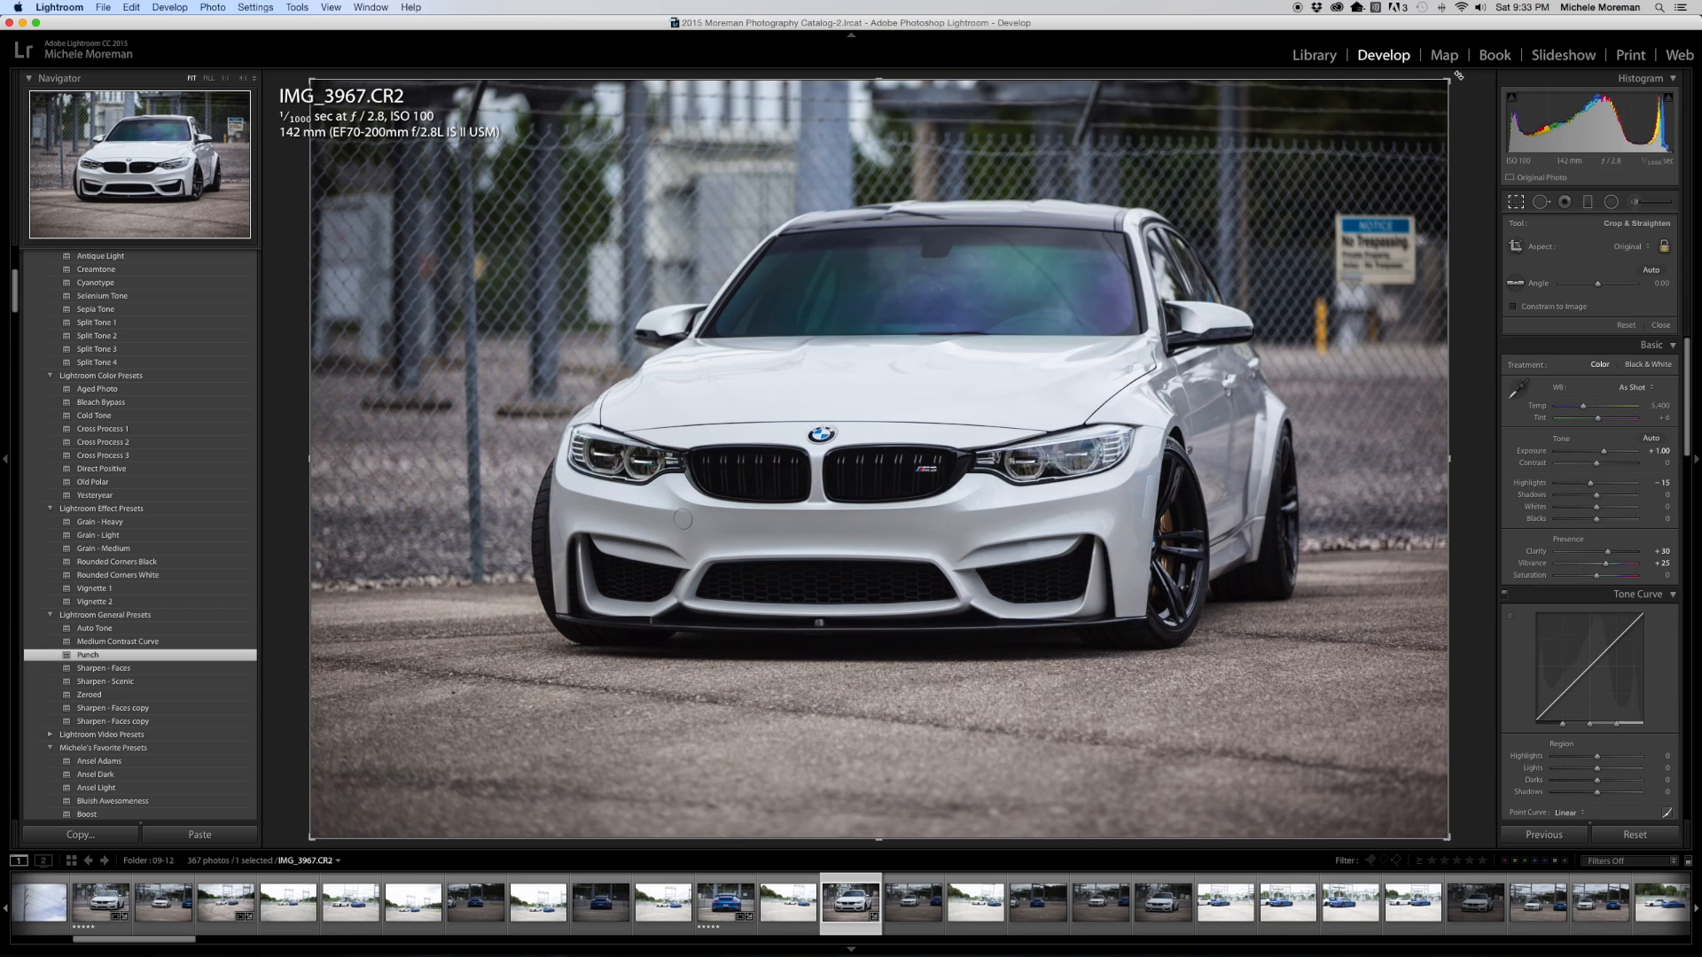
drag(1458, 75, 1459, 77)
key(r)
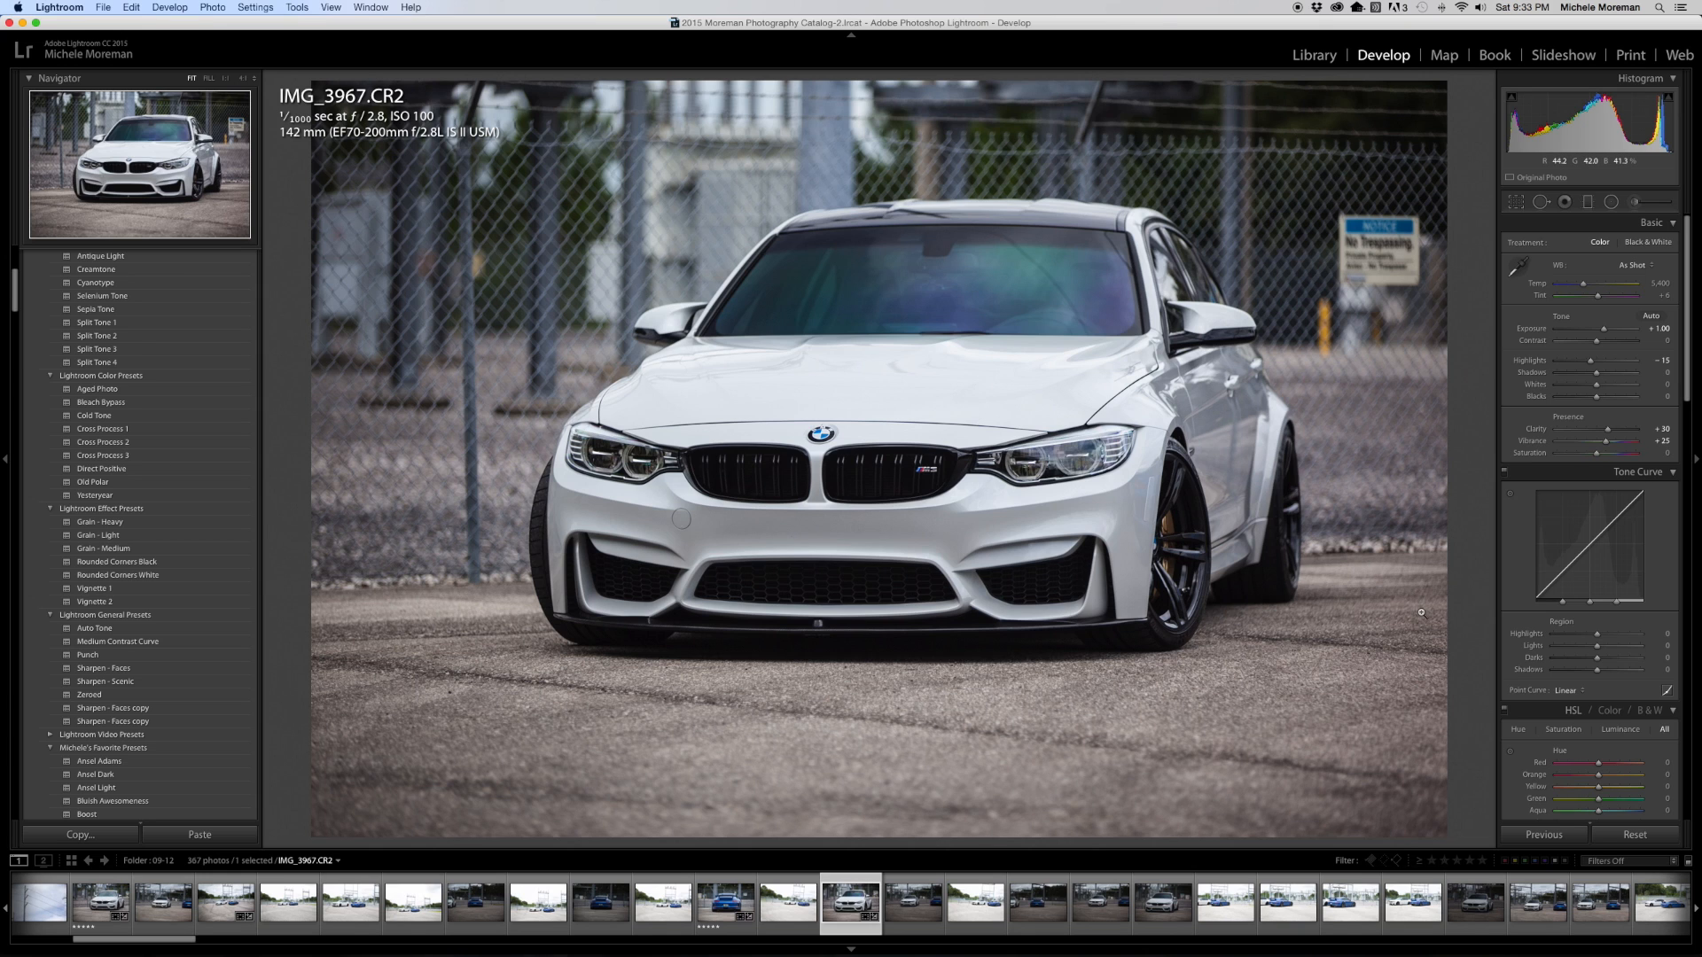
key(5)
Browse the photos after IMG_3967.CR2, viewing 0U9A3796.CR2, 0U9A3795.CR2 and 0U9A3791.CR2, and continue to the blue car's rear three-quarter shots
key(Right)
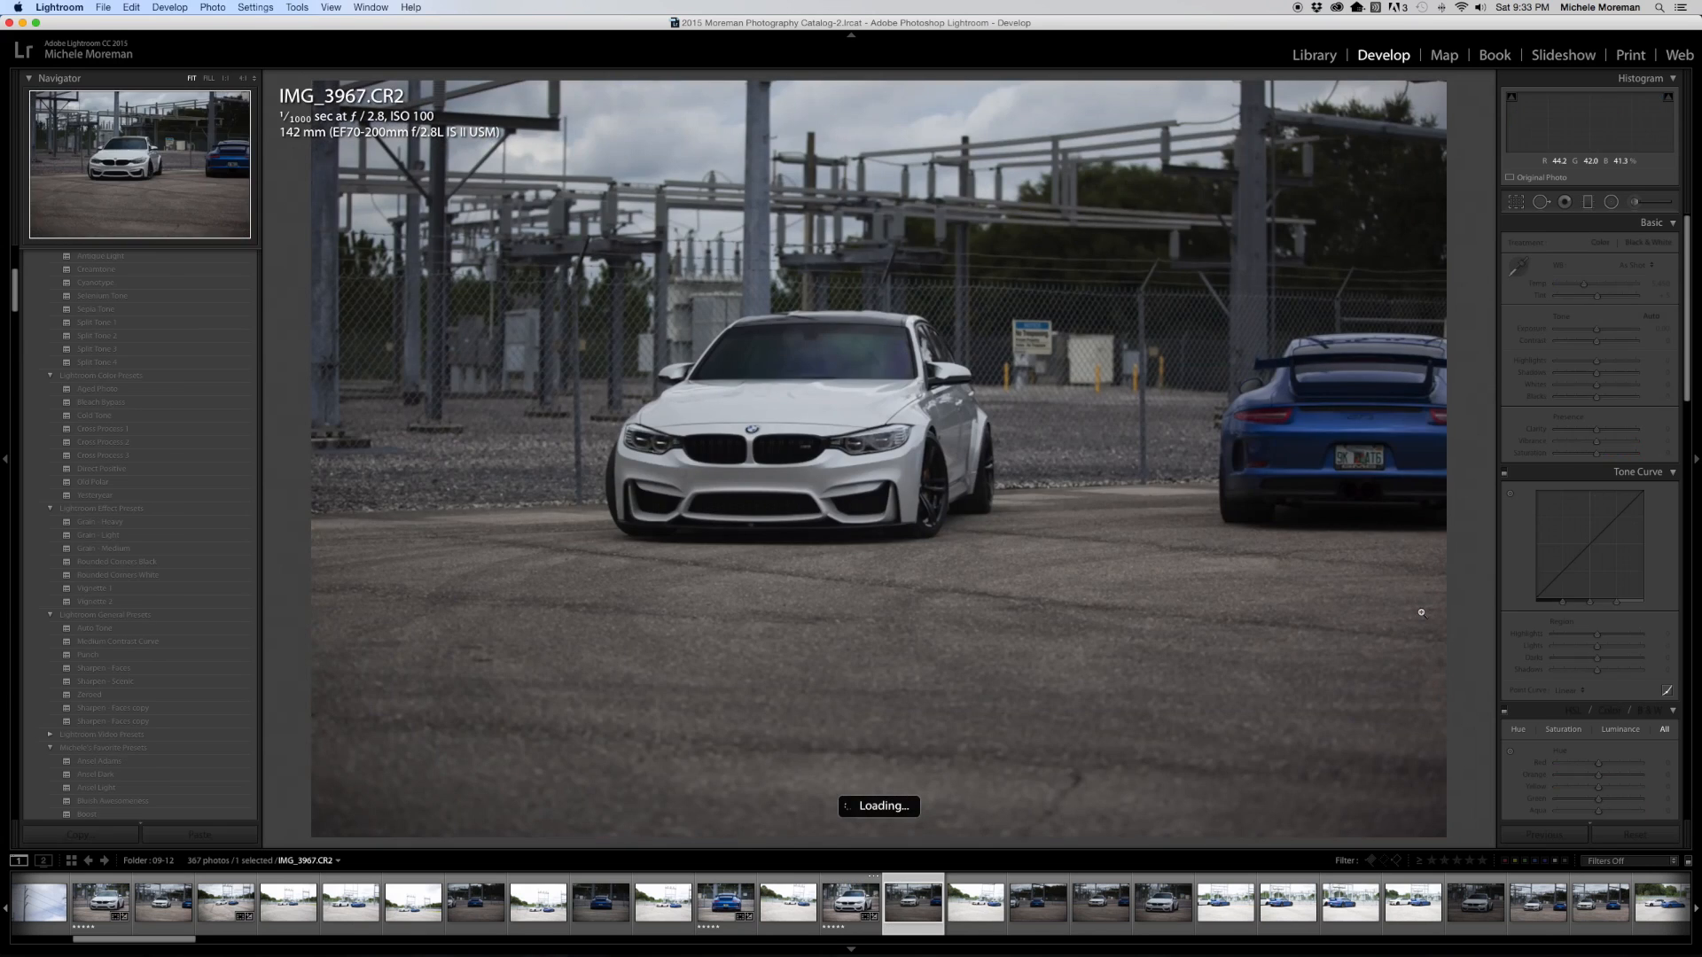
key(Right)
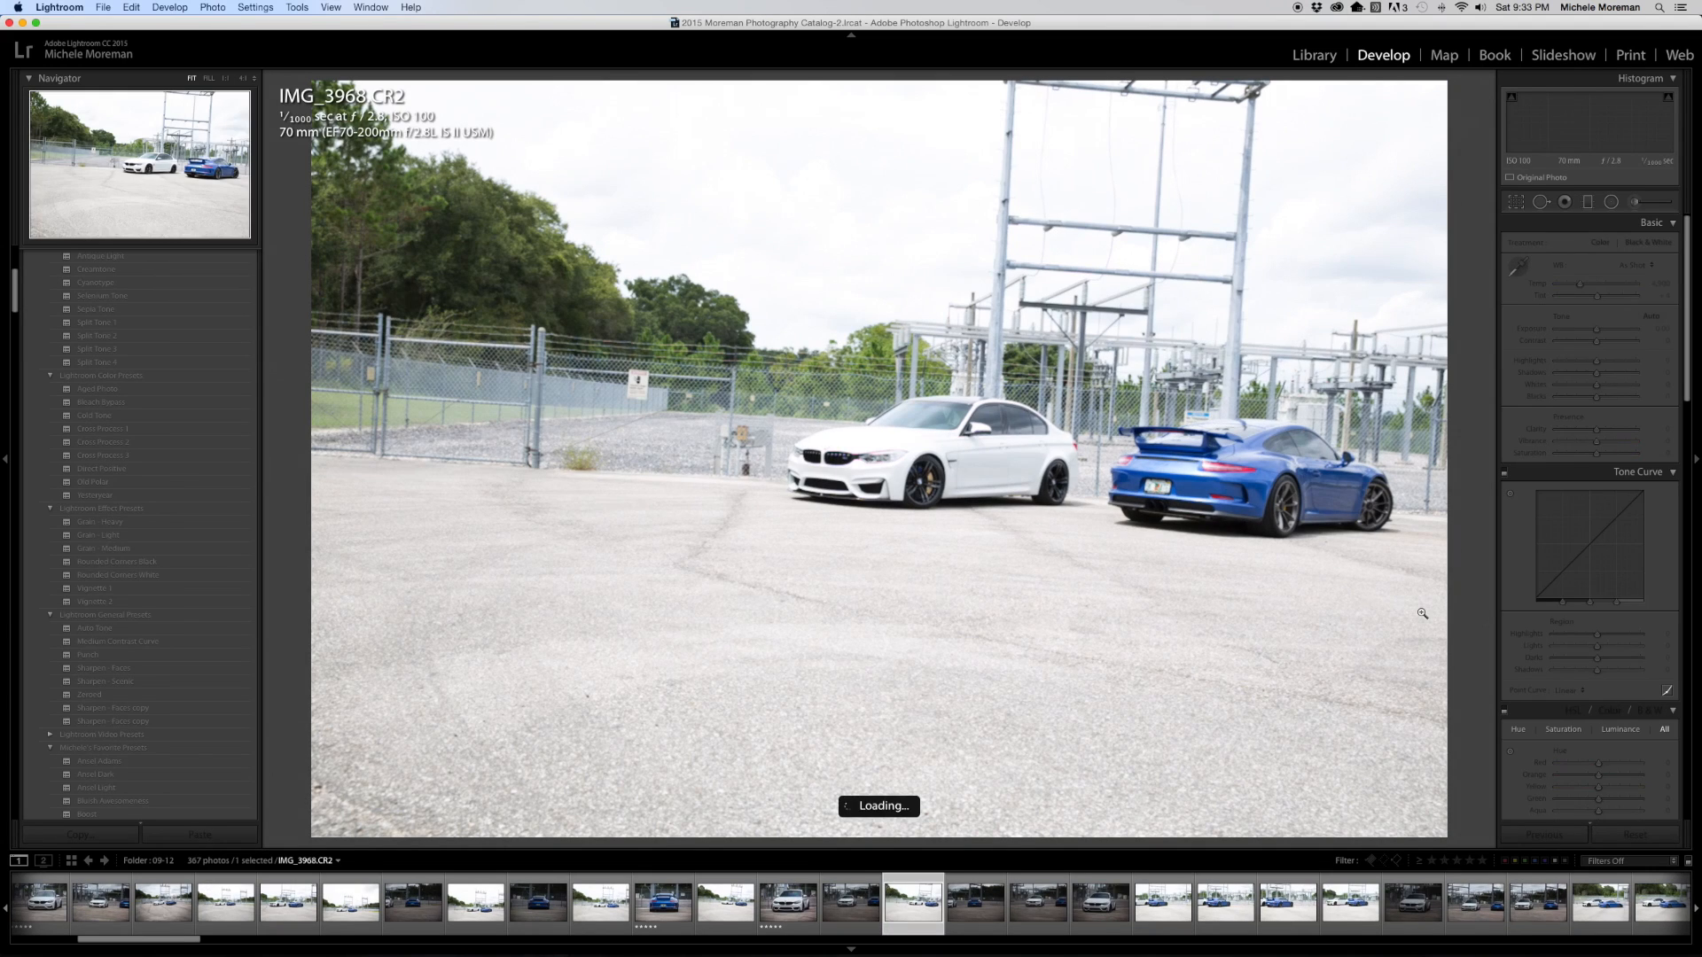
click(1475, 909)
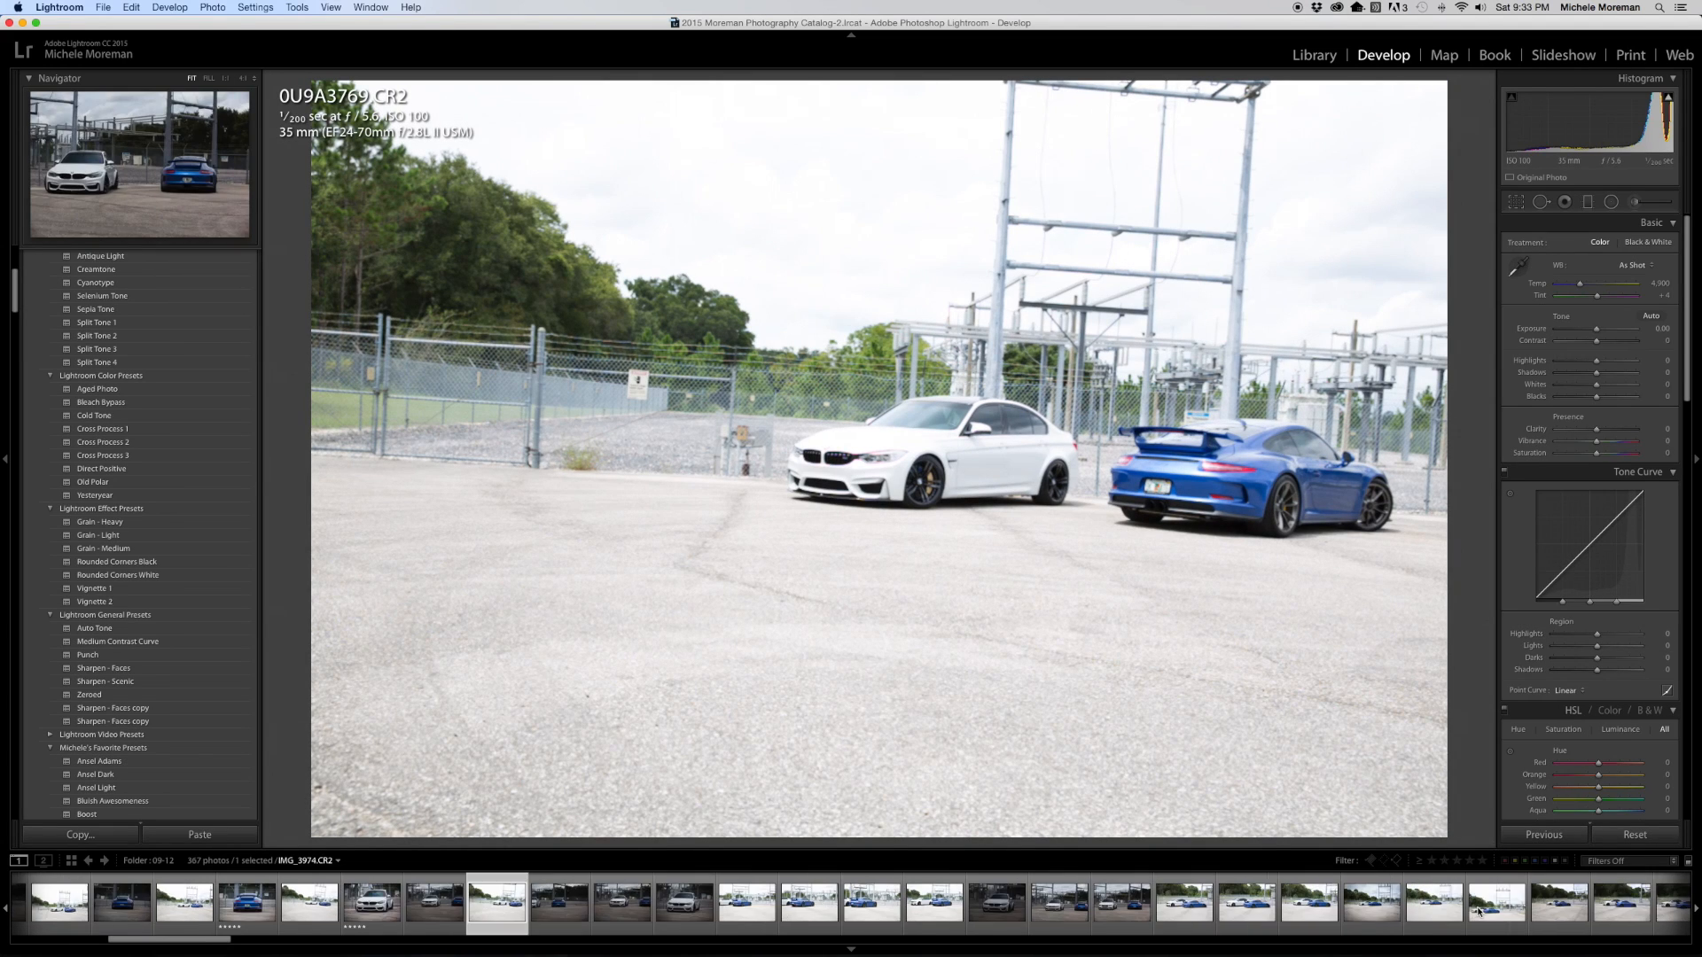
click(1478, 910)
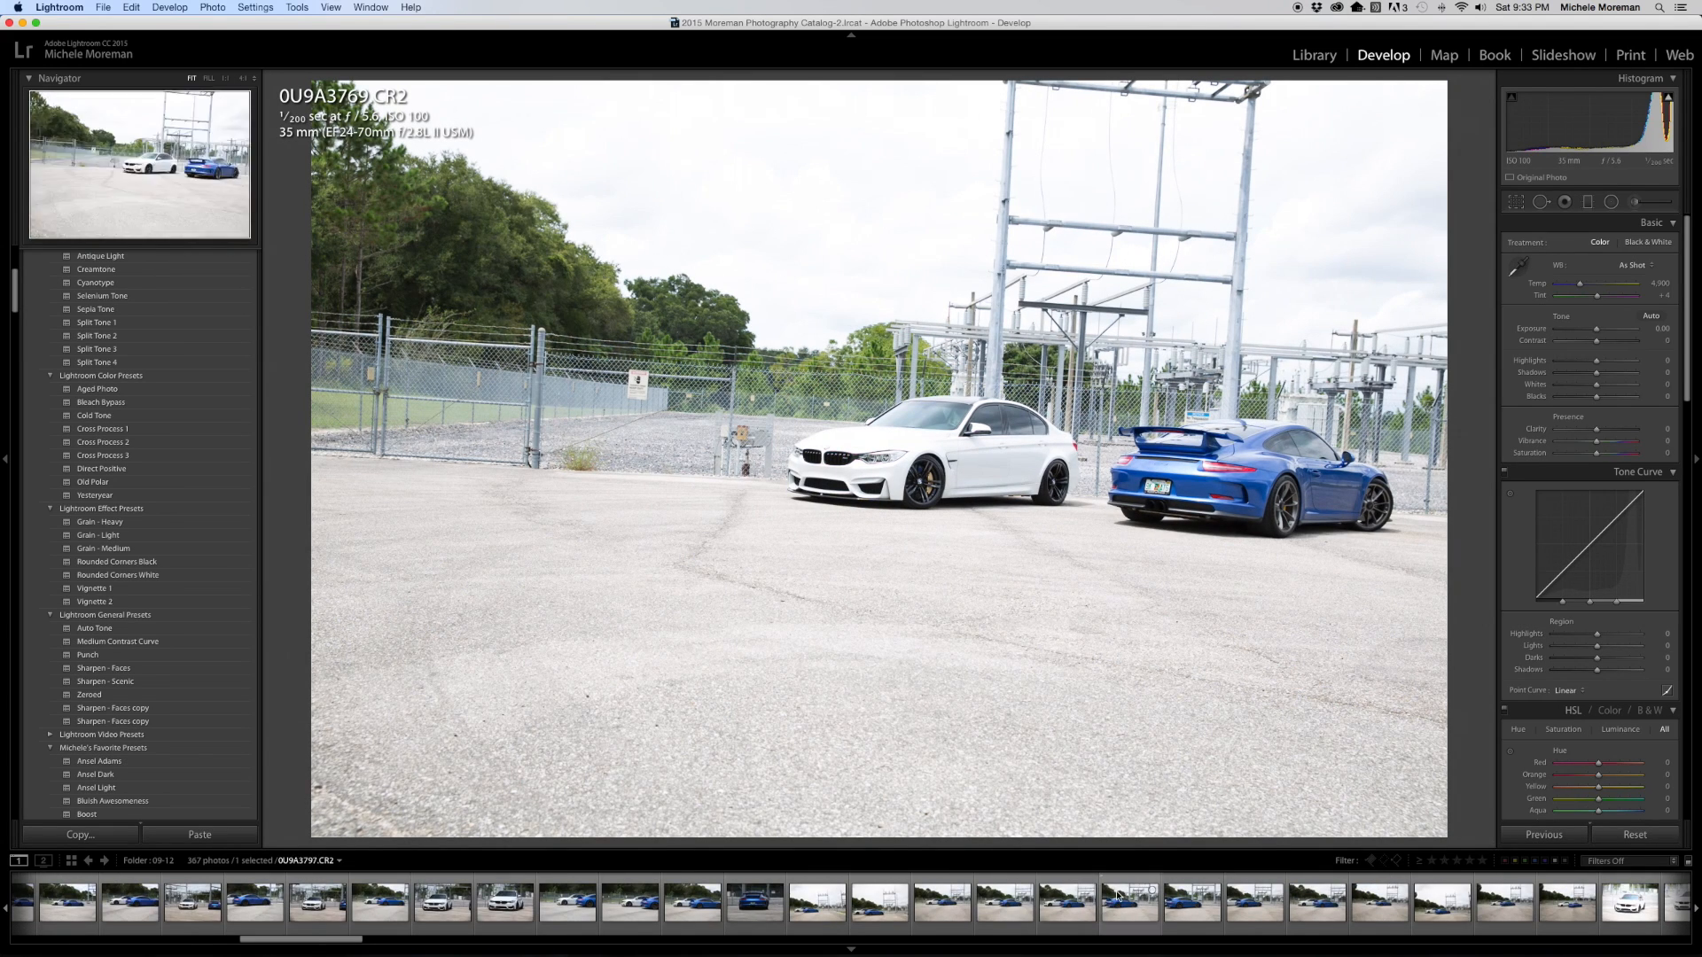
click(1047, 905)
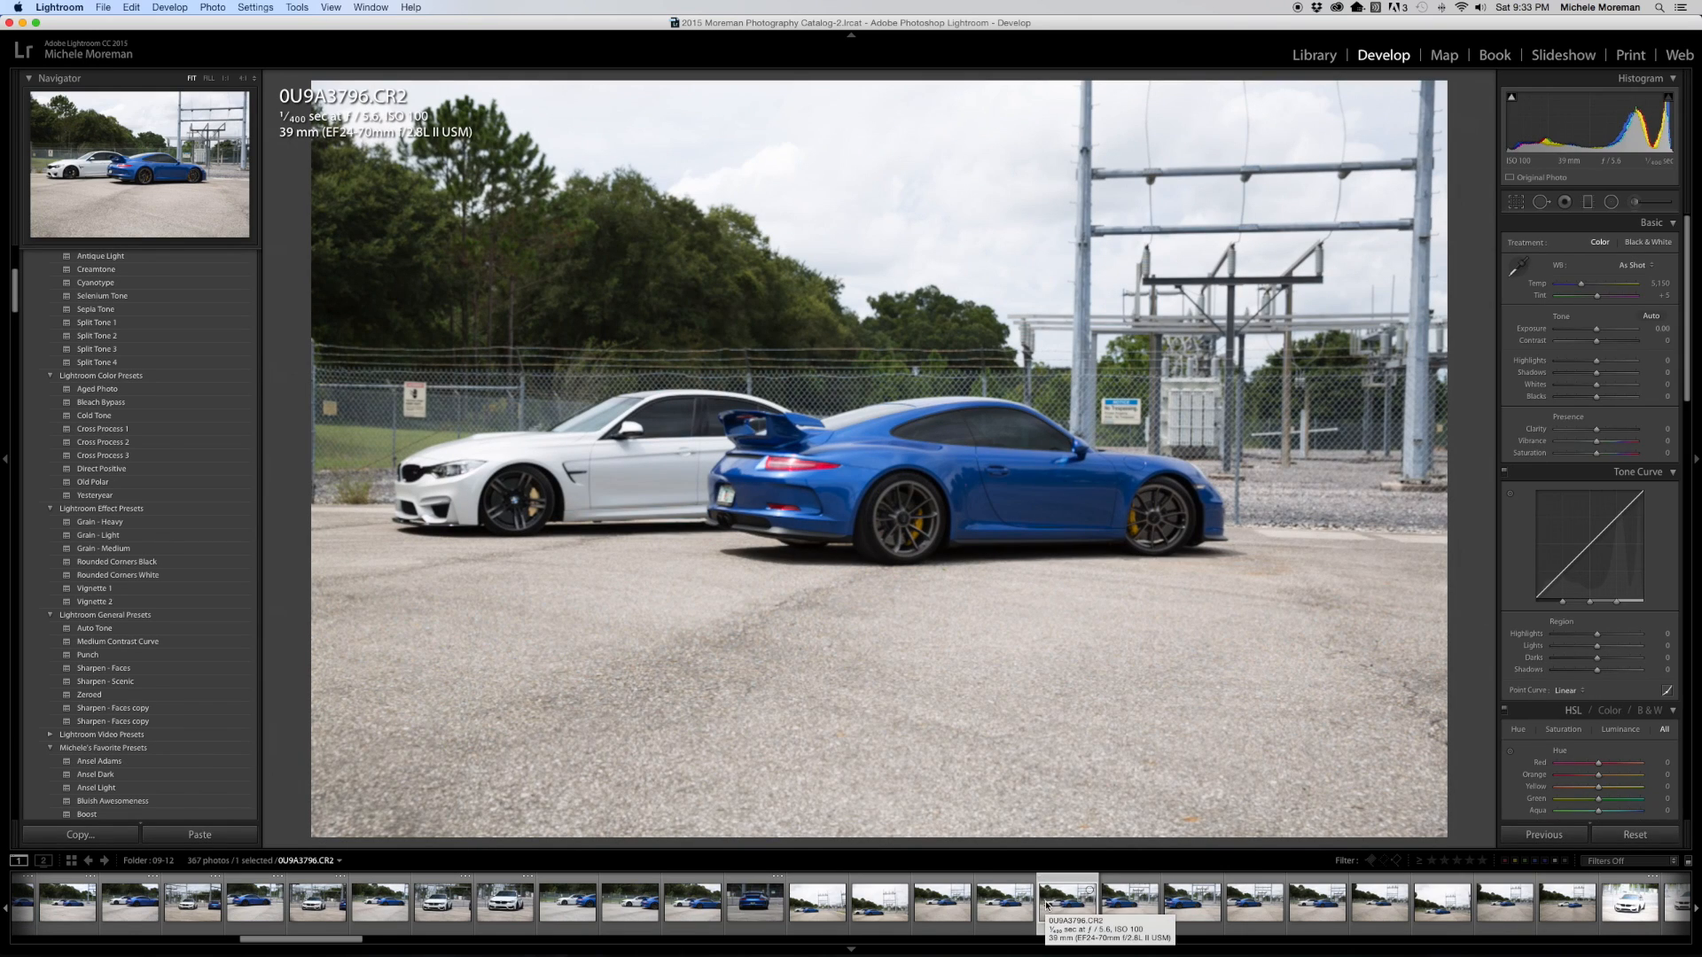
click(990, 908)
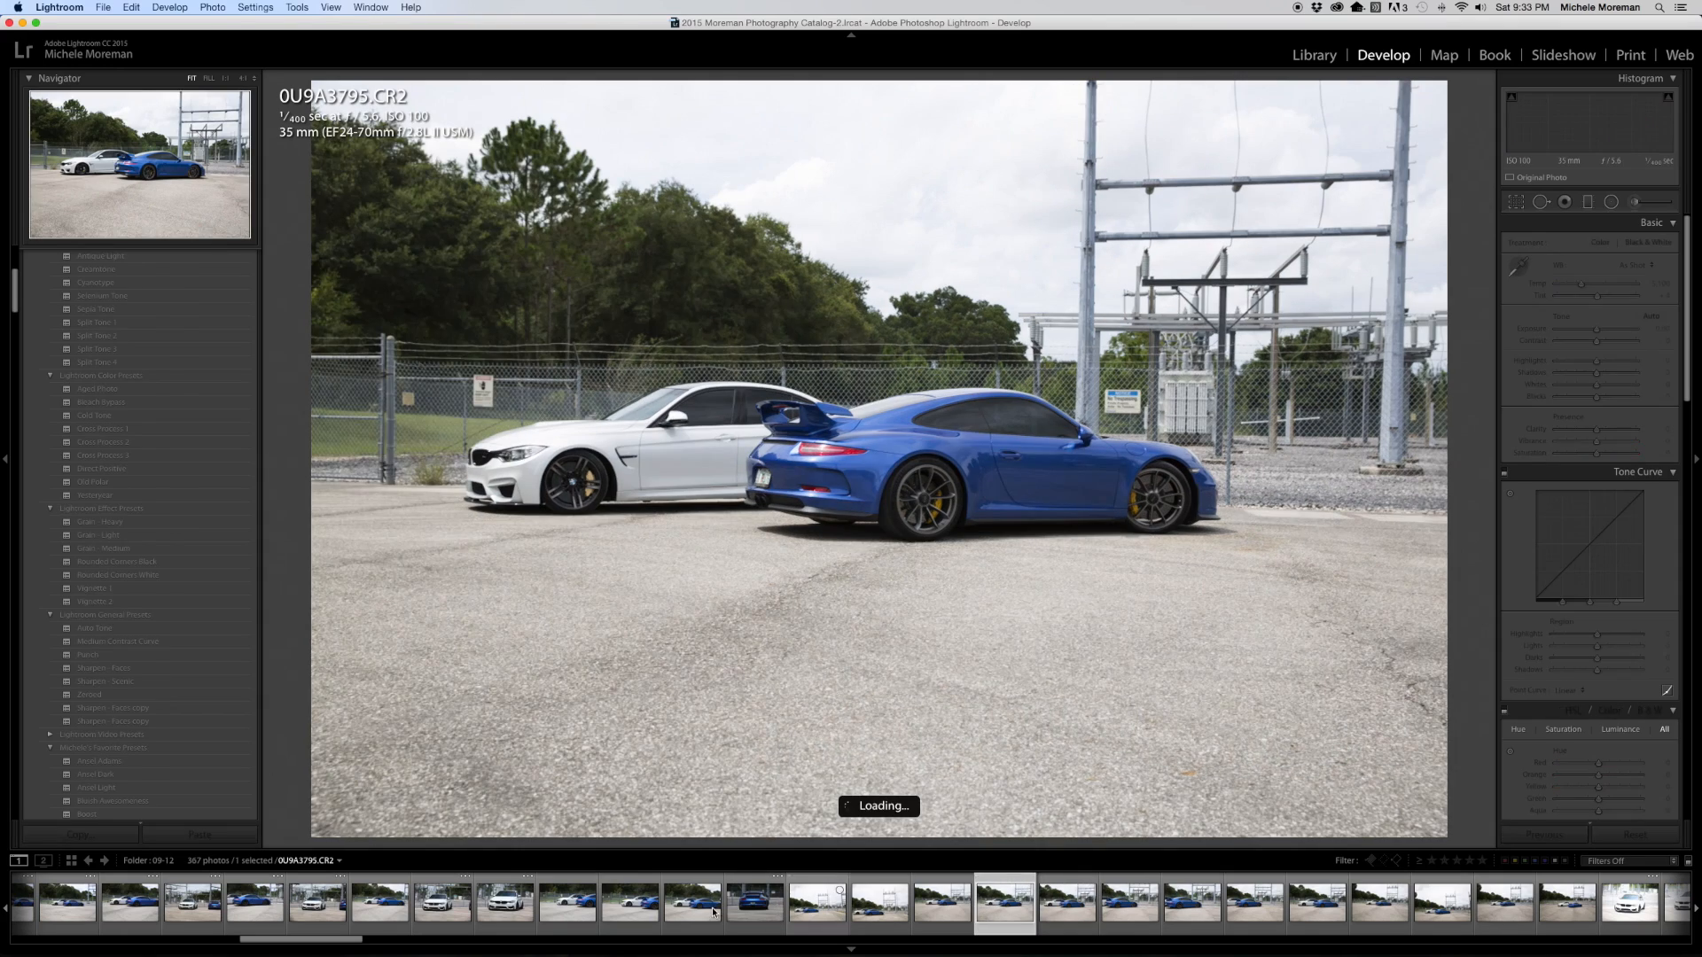
click(697, 912)
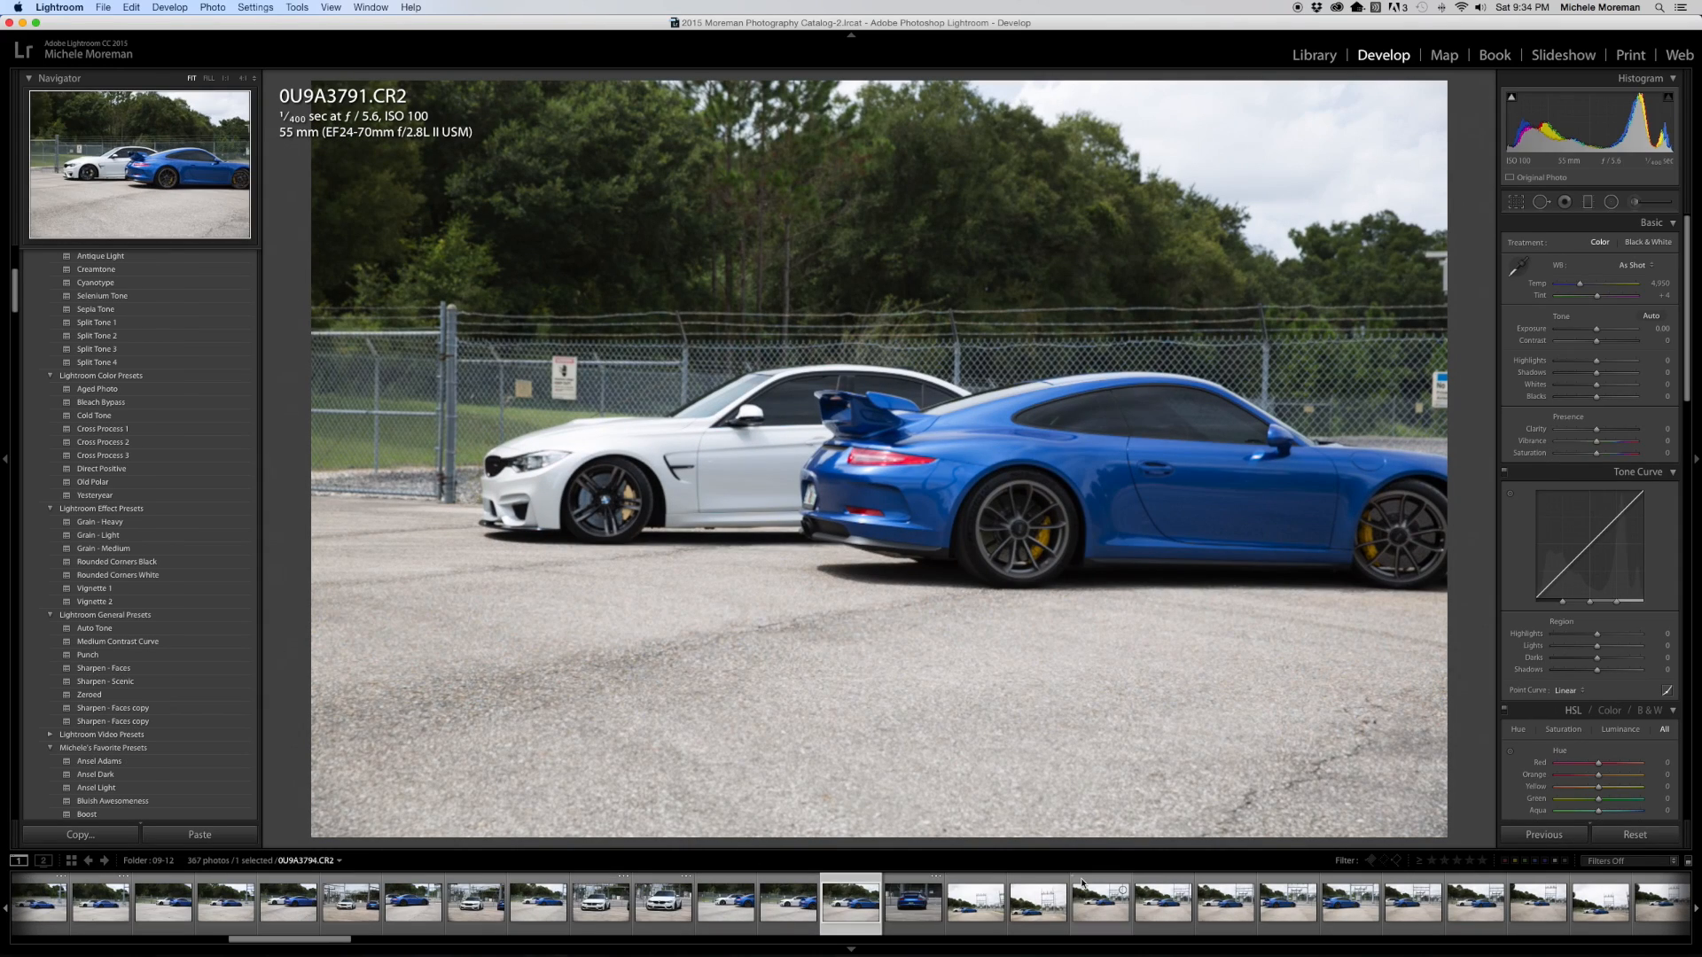
scroll(1152, 904, down, 5)
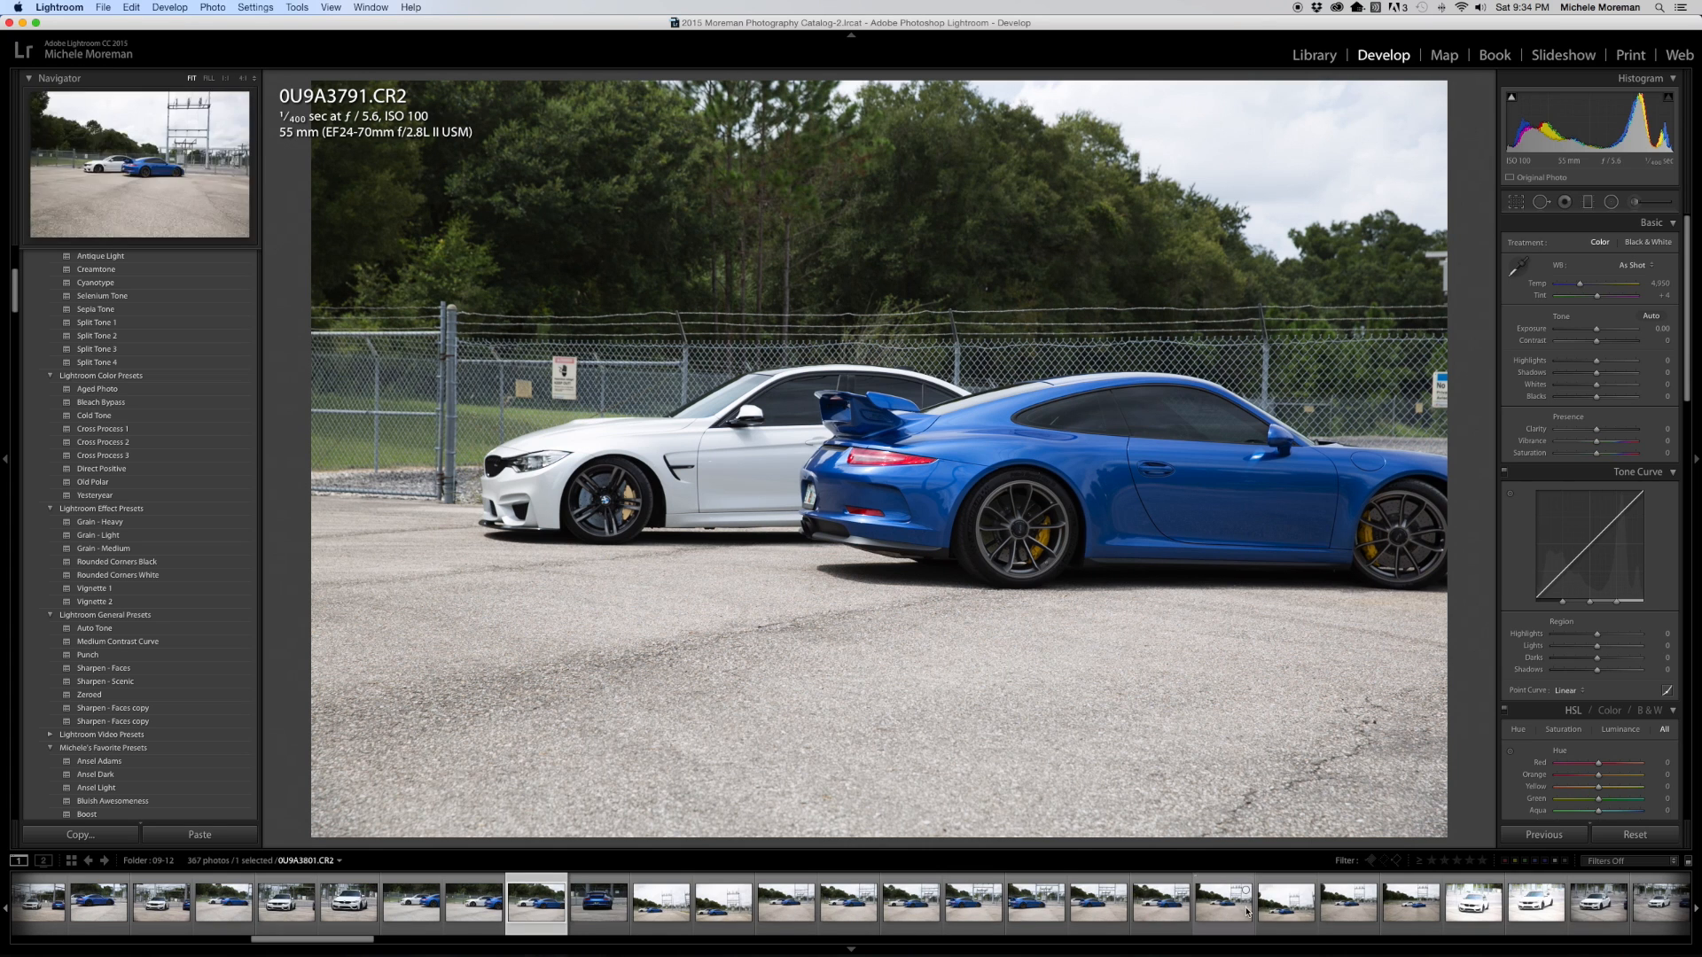
scroll(1279, 922, down, 10)
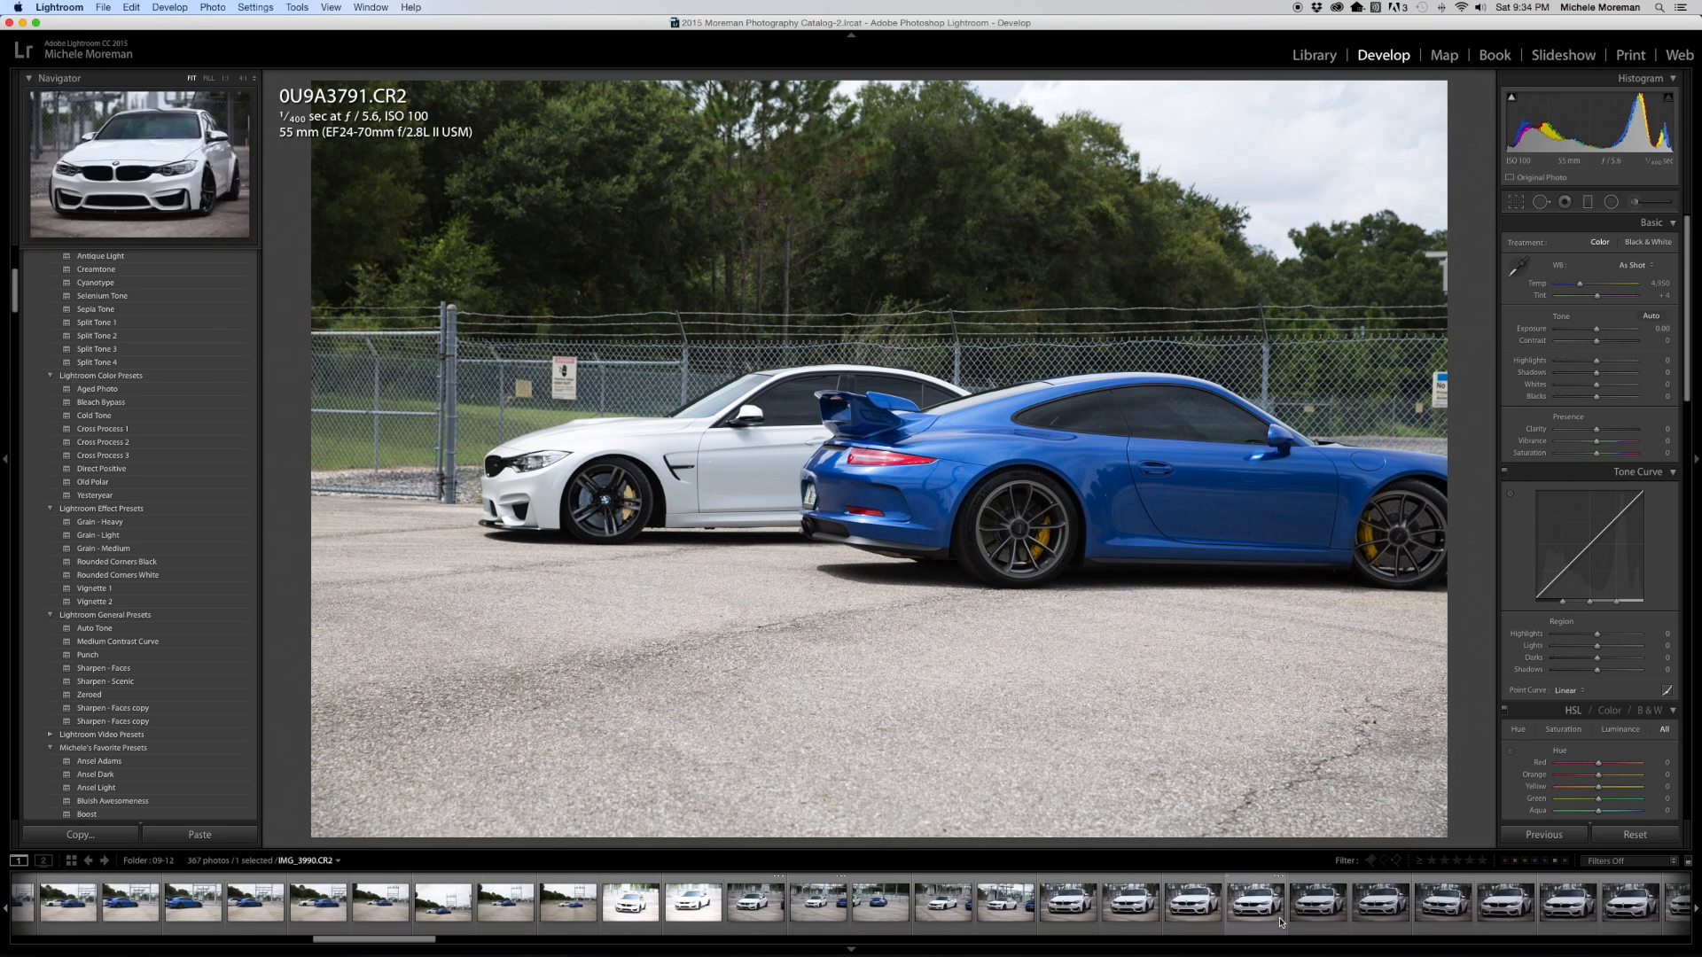
scroll(1280, 922, down, 10)
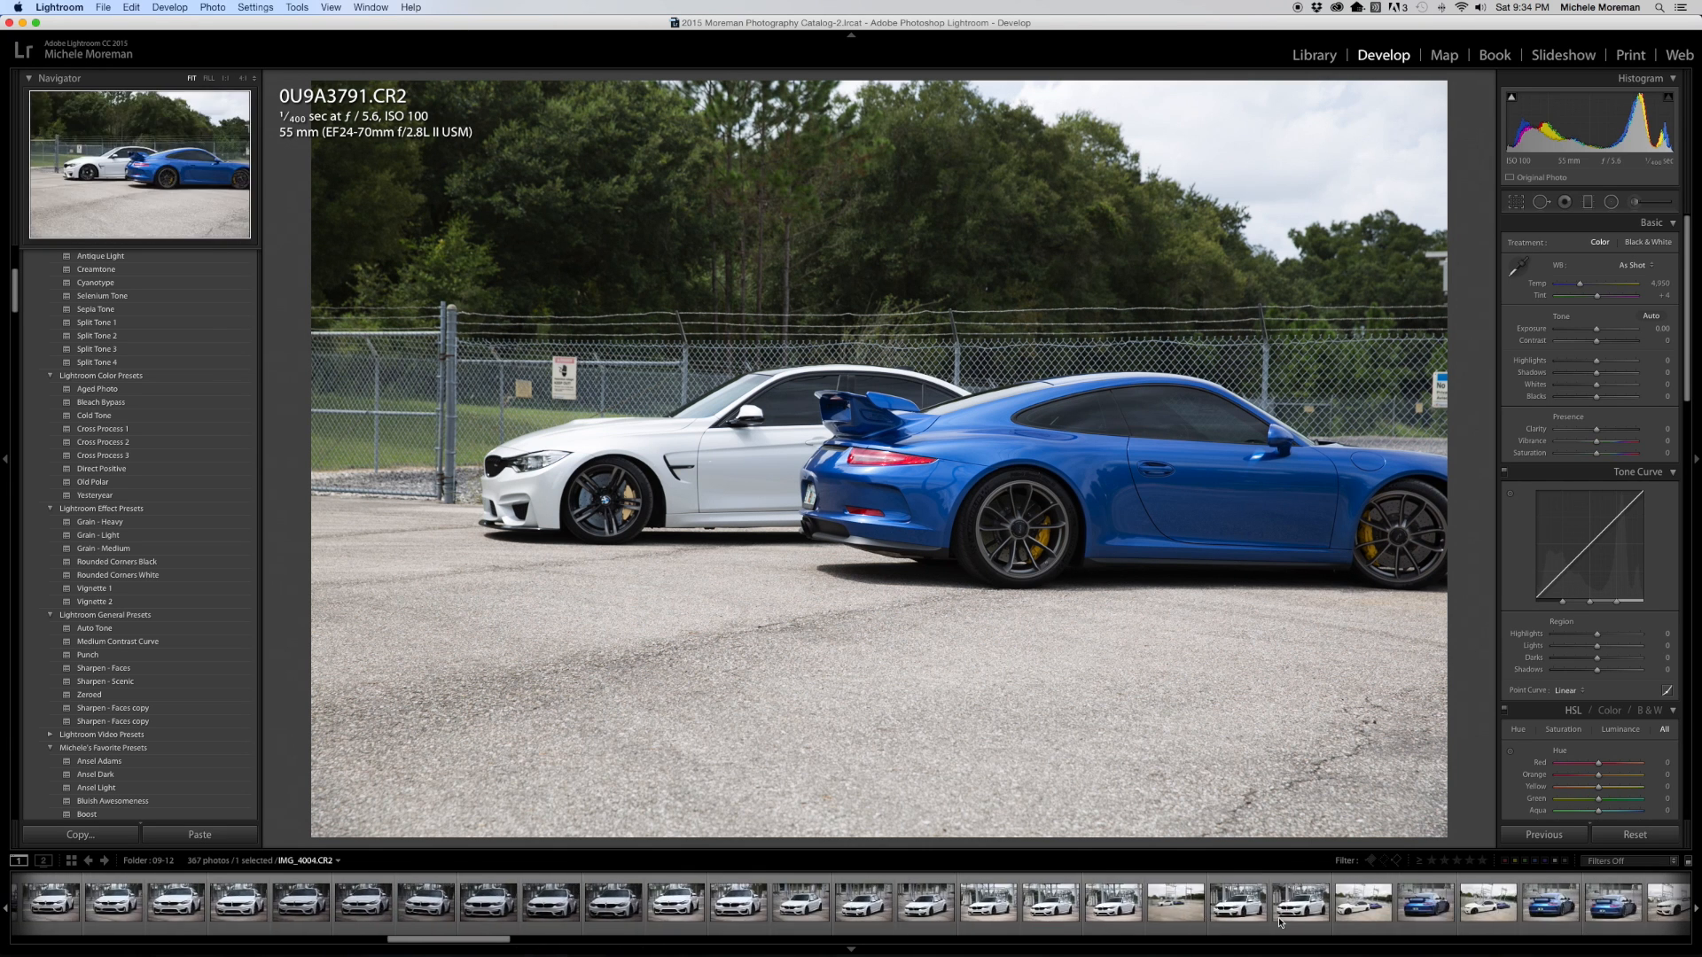
scroll(1280, 922, down, 5)
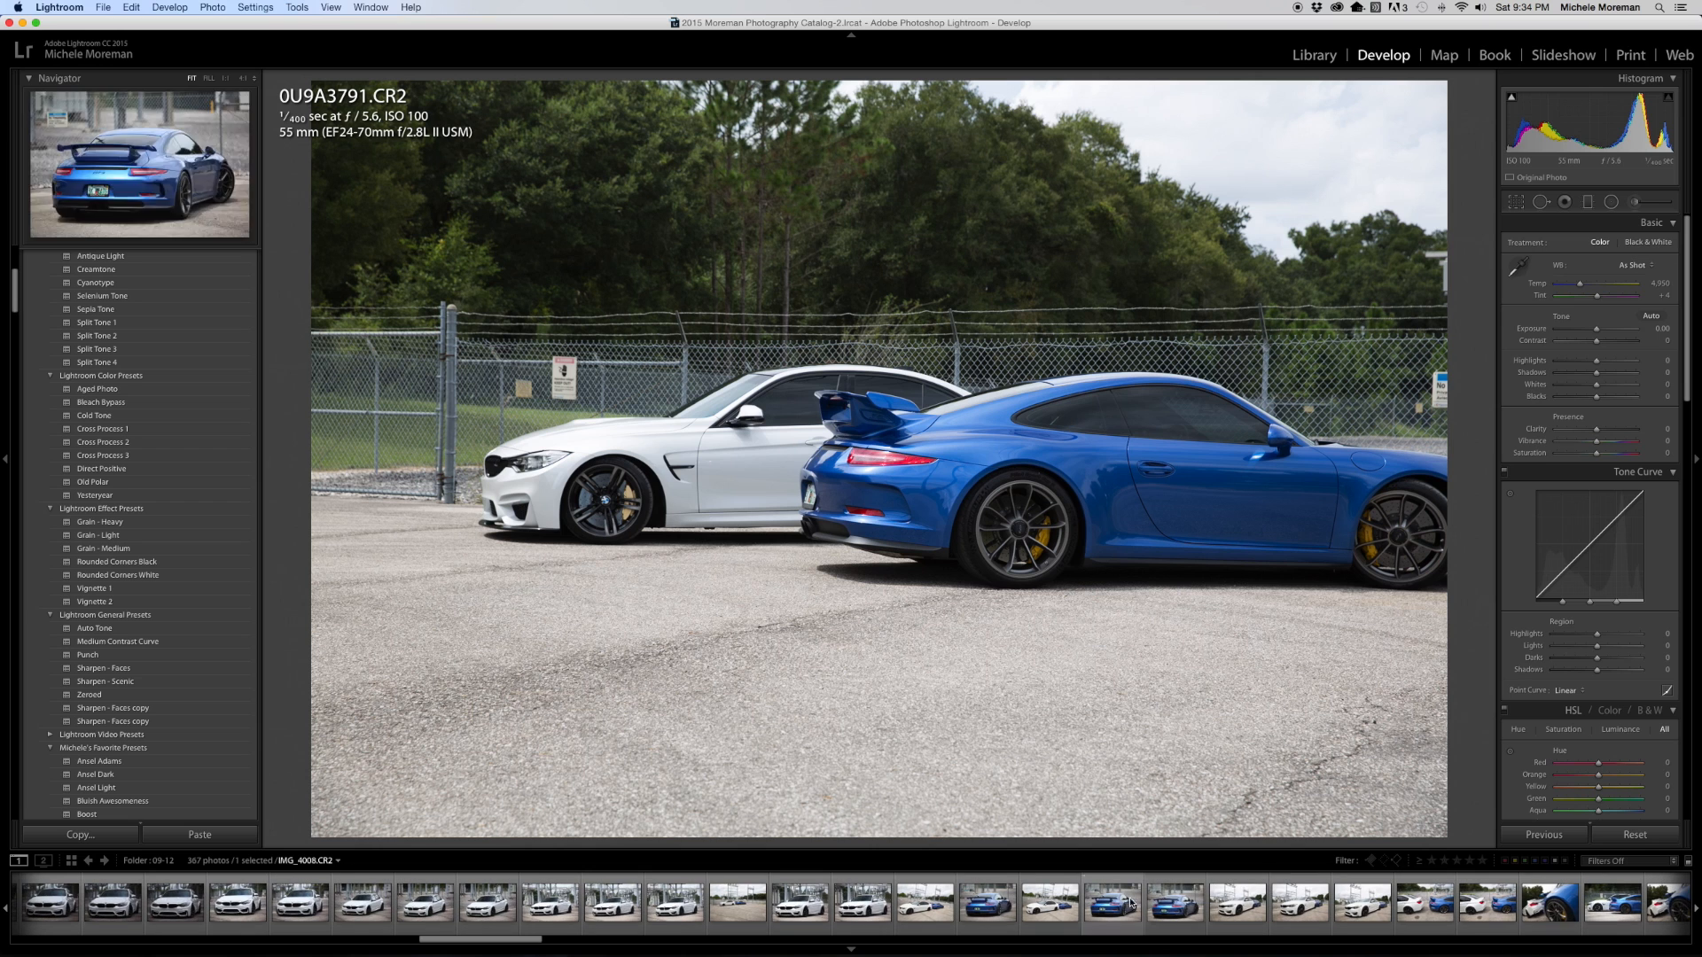
Compare the blue car's similar rear three-quarter shots IMG_4007.CR2, IMG_4008.CR2 and IMG_4009.CR2 for framing and sharpness
click(1163, 906)
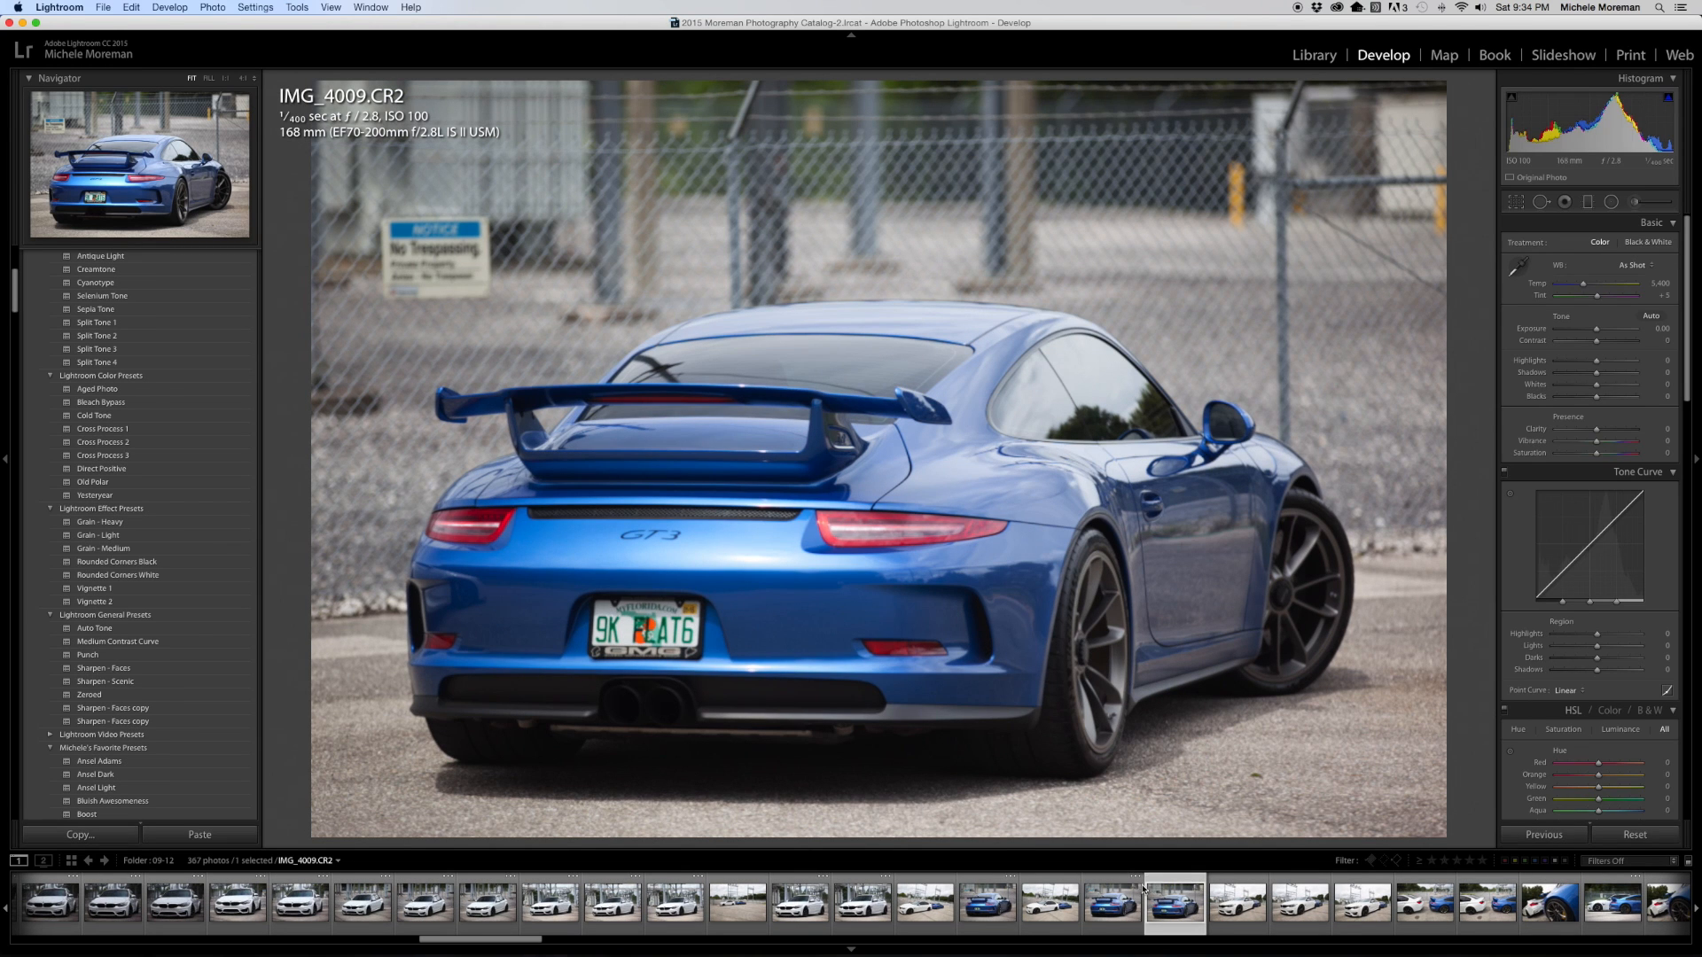
click(1106, 904)
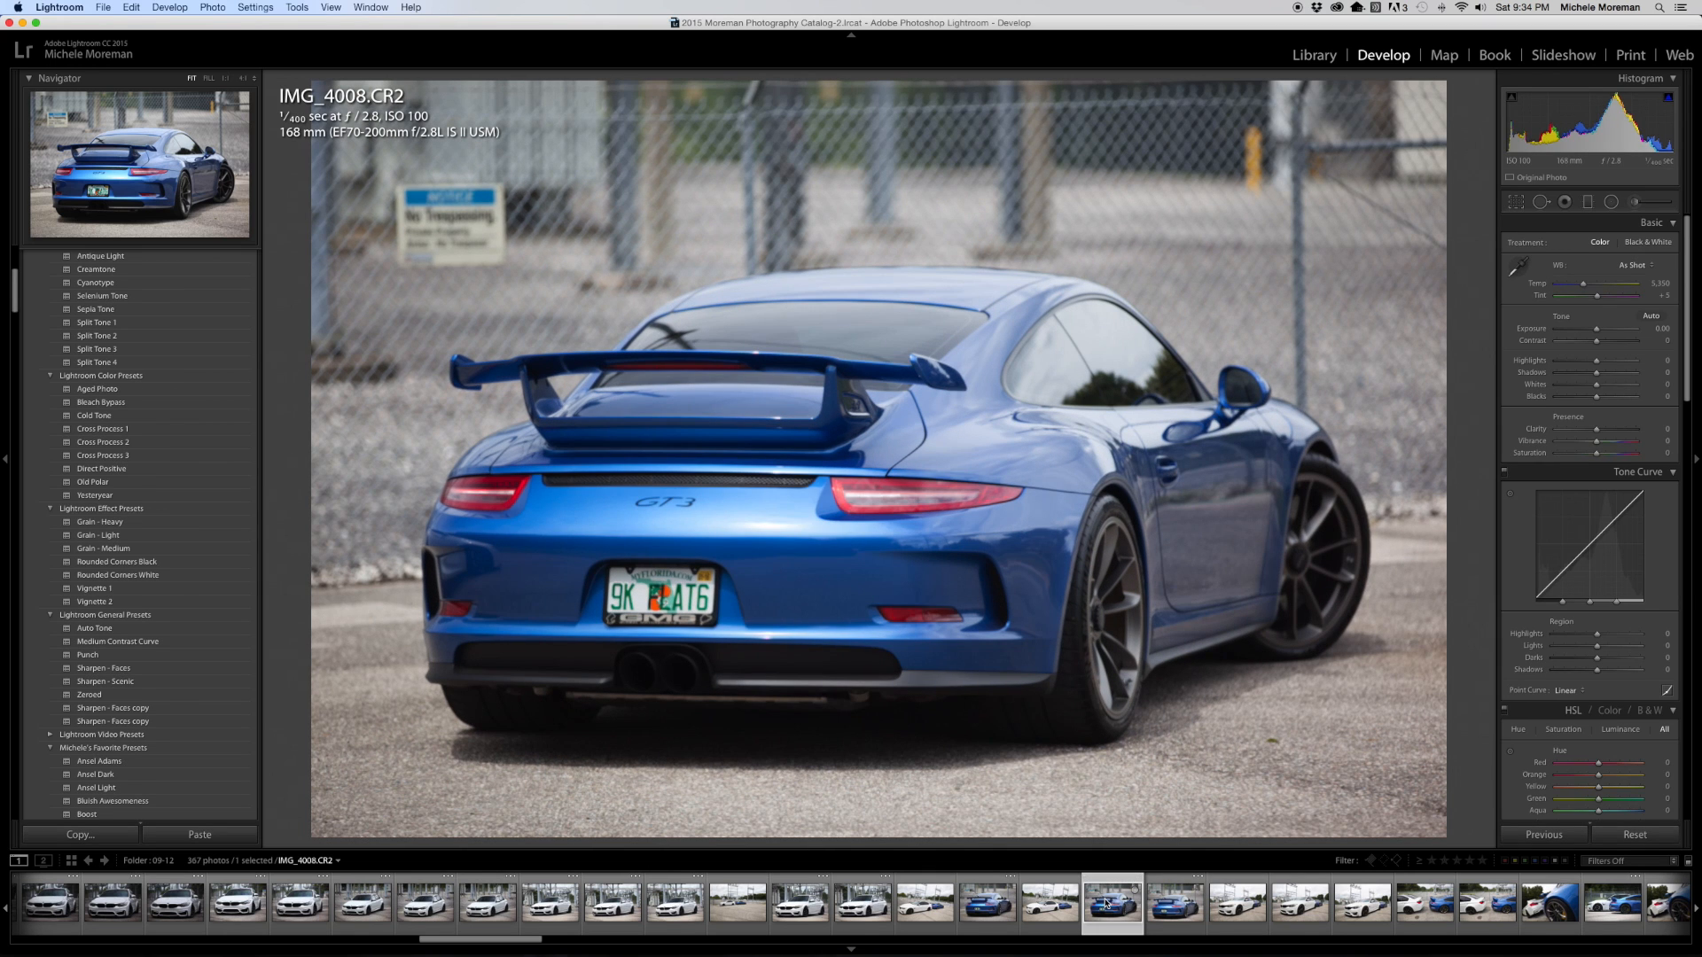
click(995, 907)
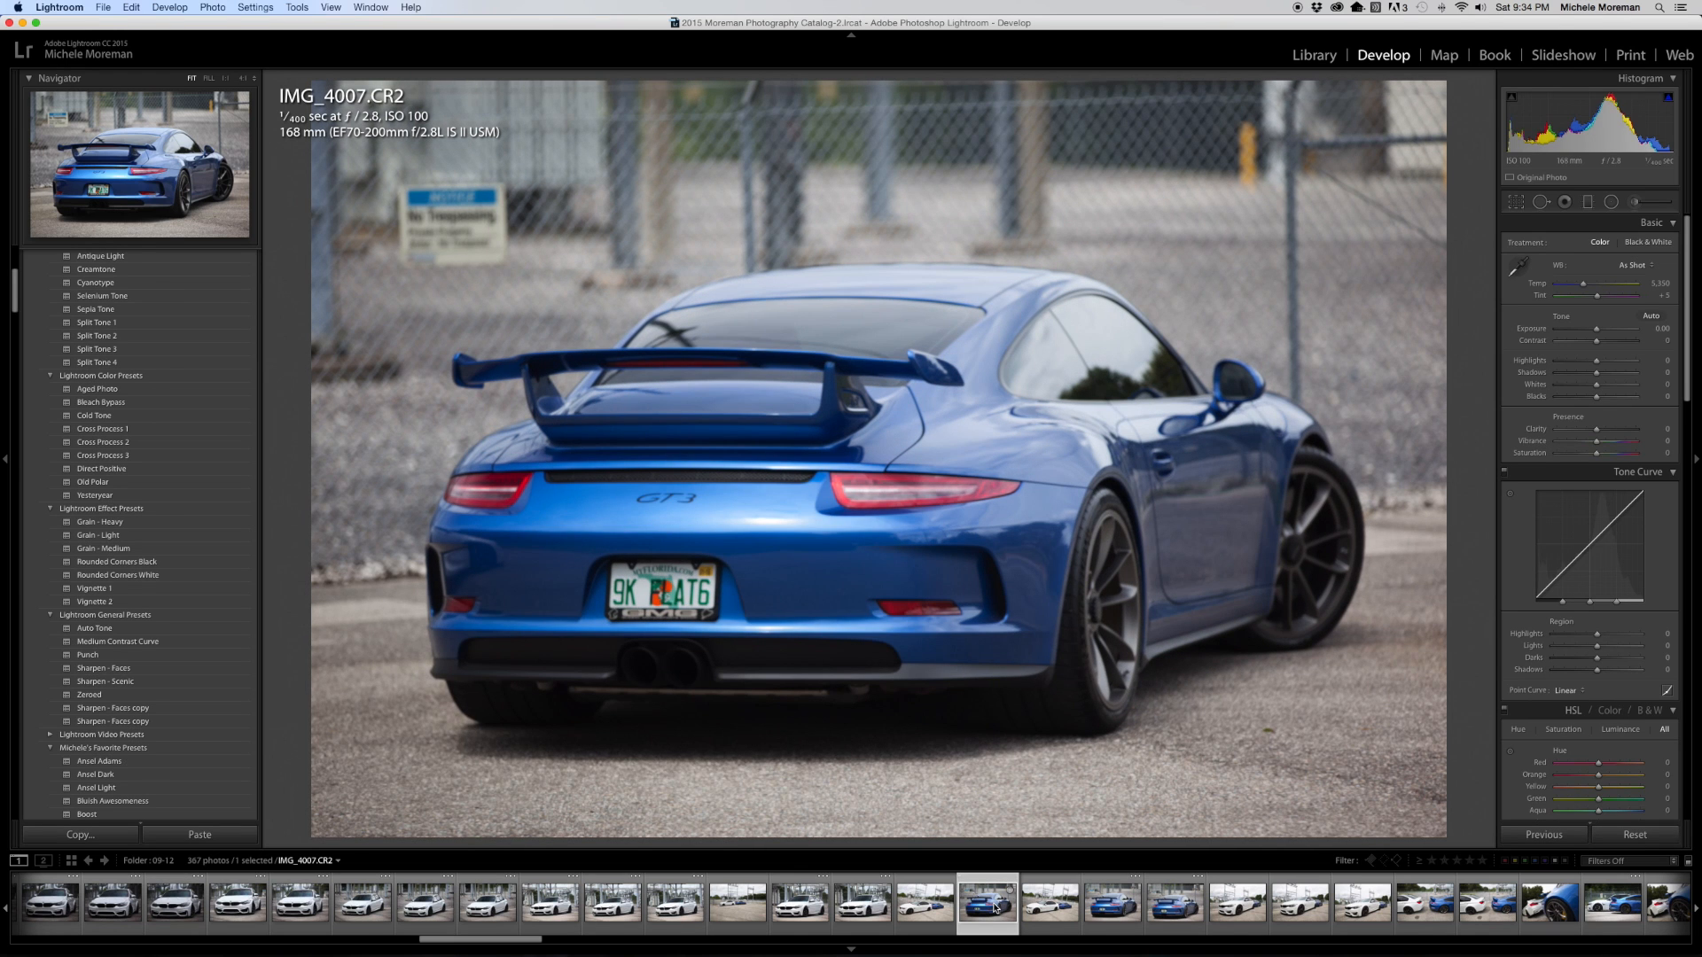
click(1099, 913)
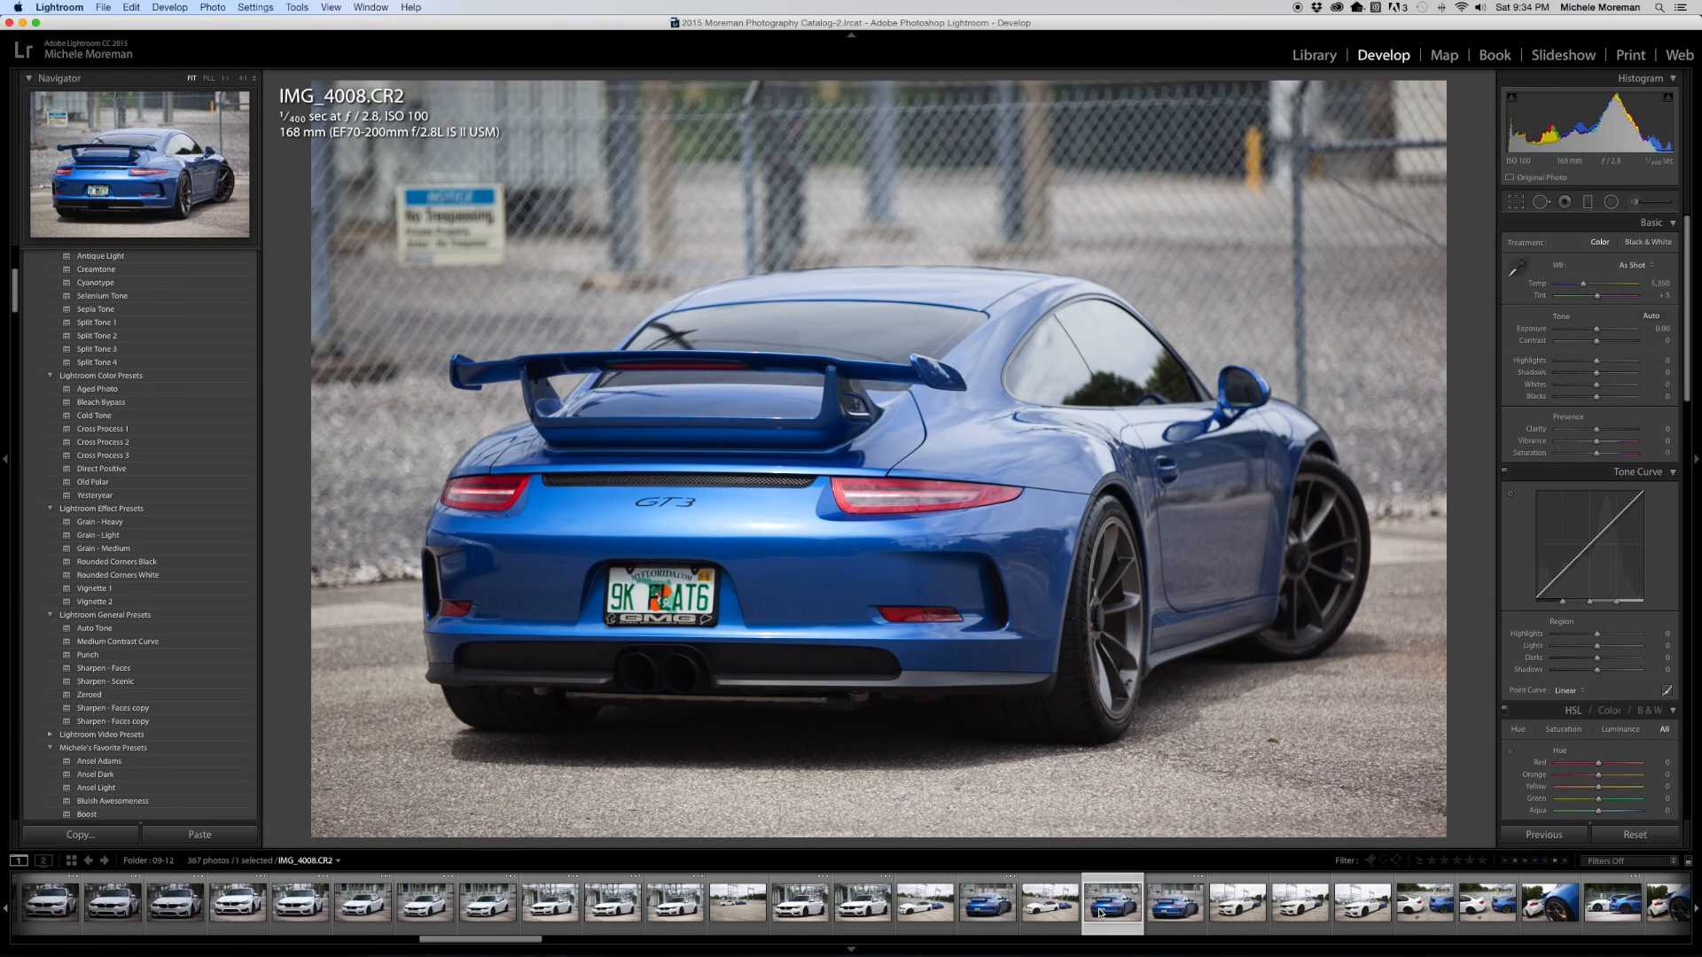
click(1175, 913)
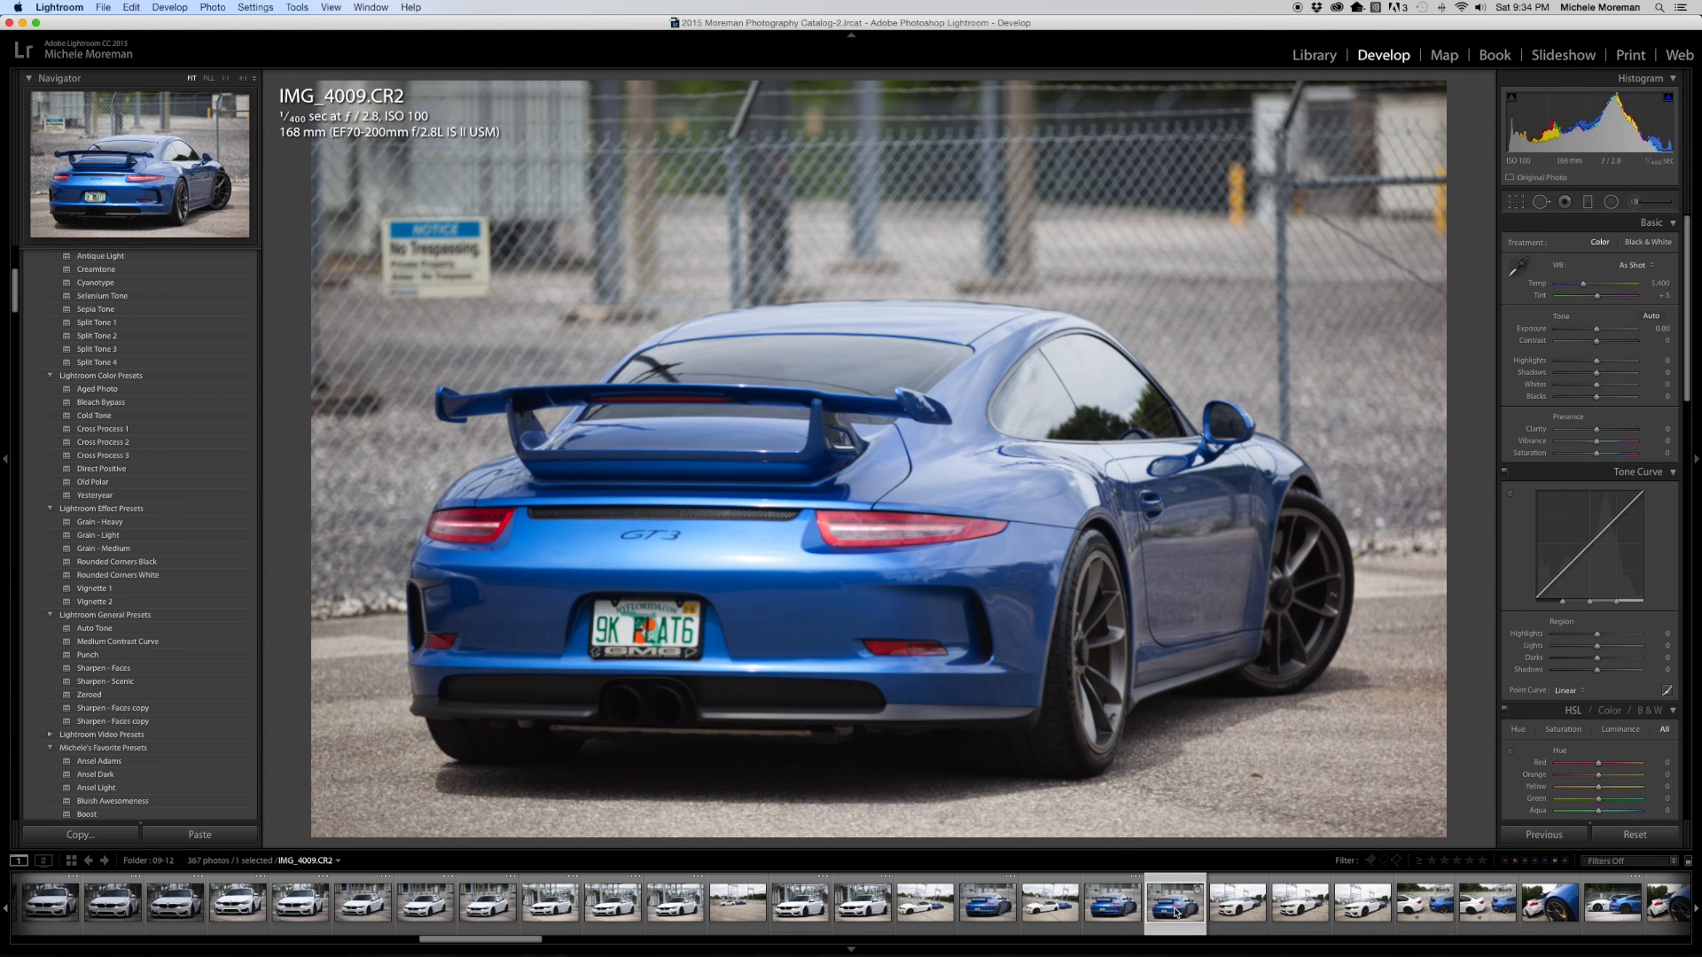
click(1119, 908)
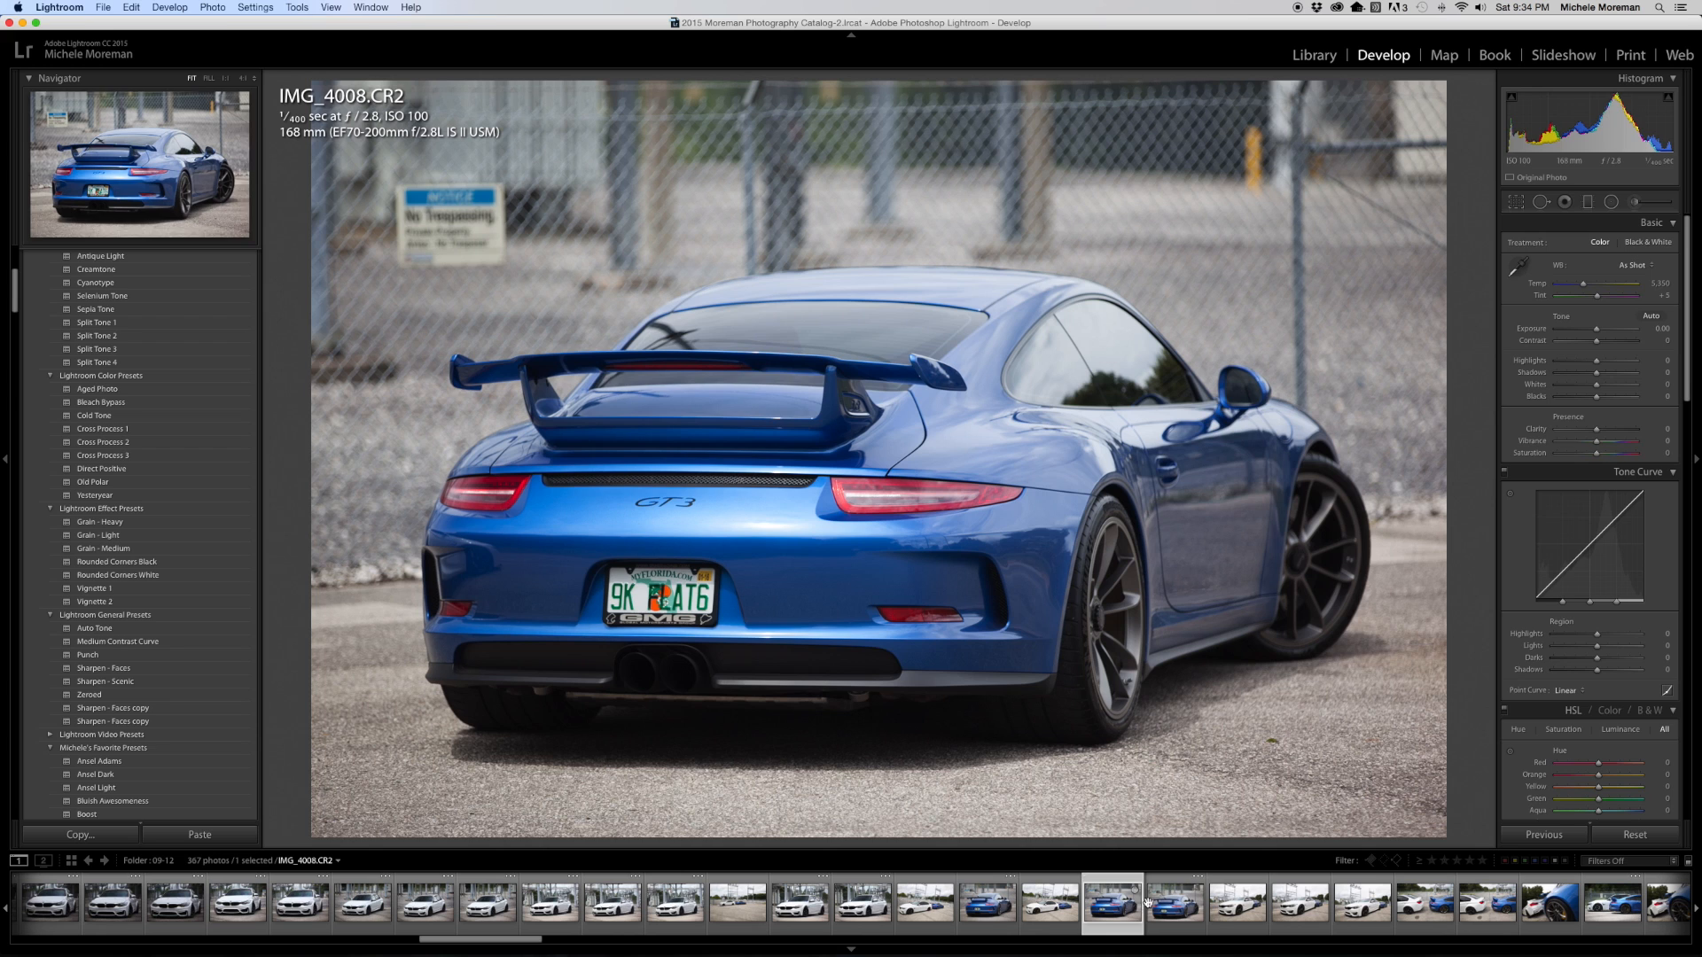
On IMG_4009.CR2, set Exposure to +0.20, Highlights to -15 and Shadows to +8, and apply the Punch preset
click(1152, 908)
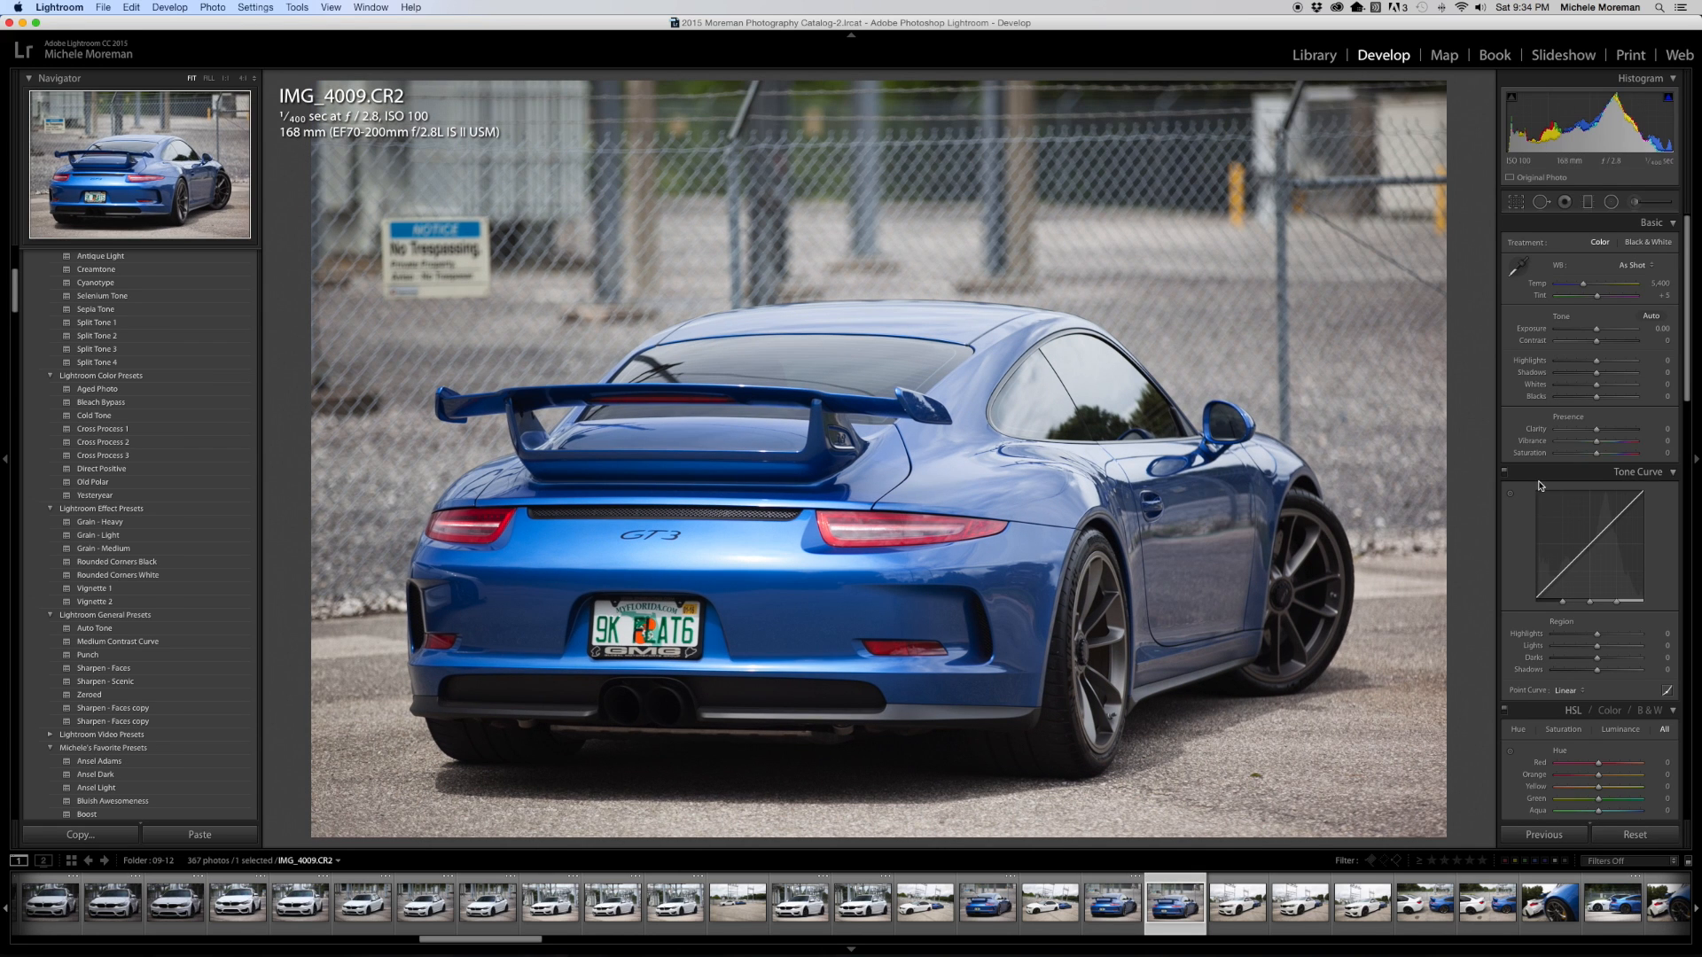
drag(1597, 332, 1598, 333)
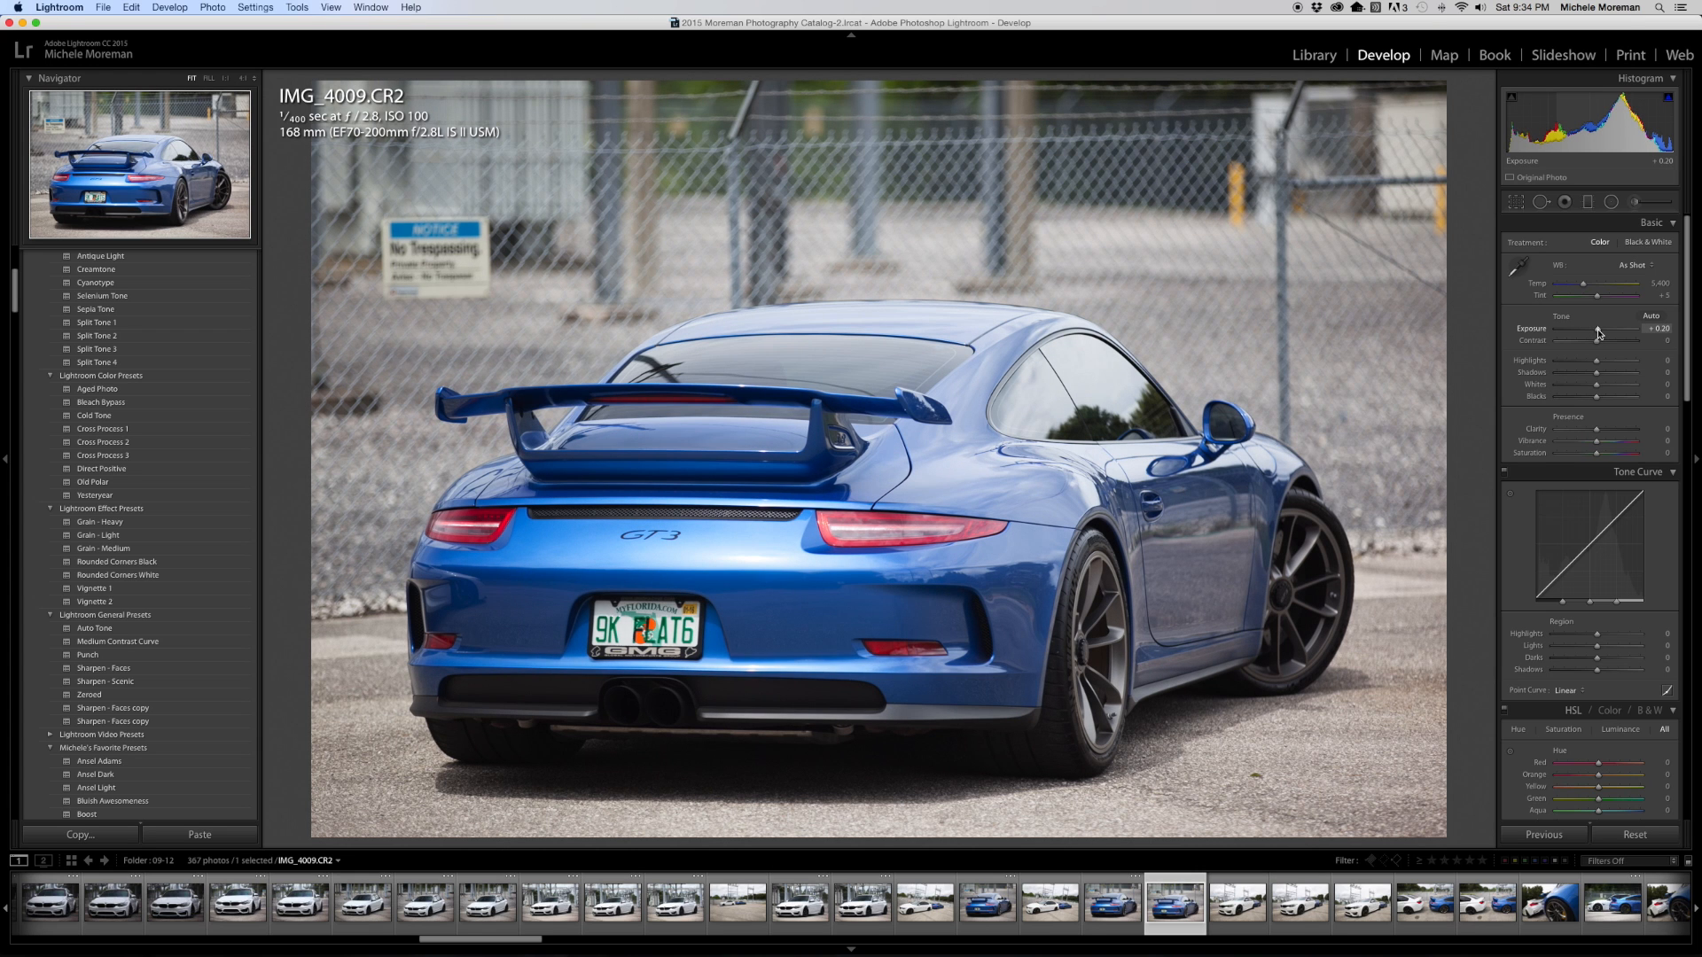
drag(1596, 363, 1590, 363)
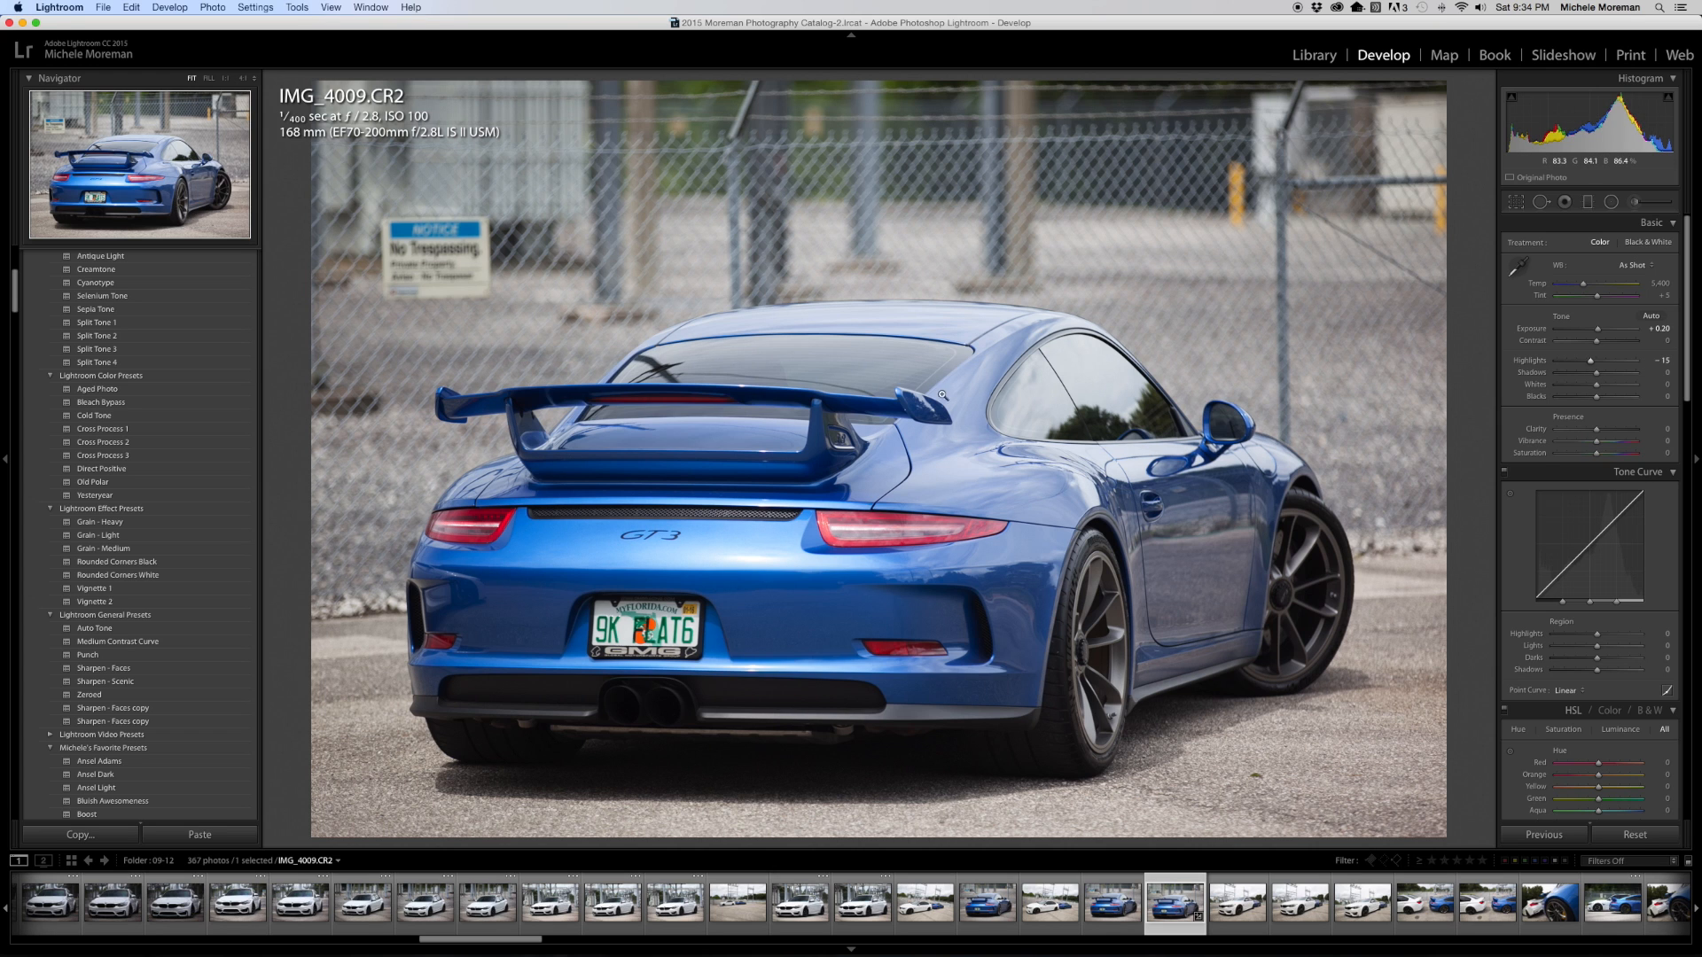
click(81, 656)
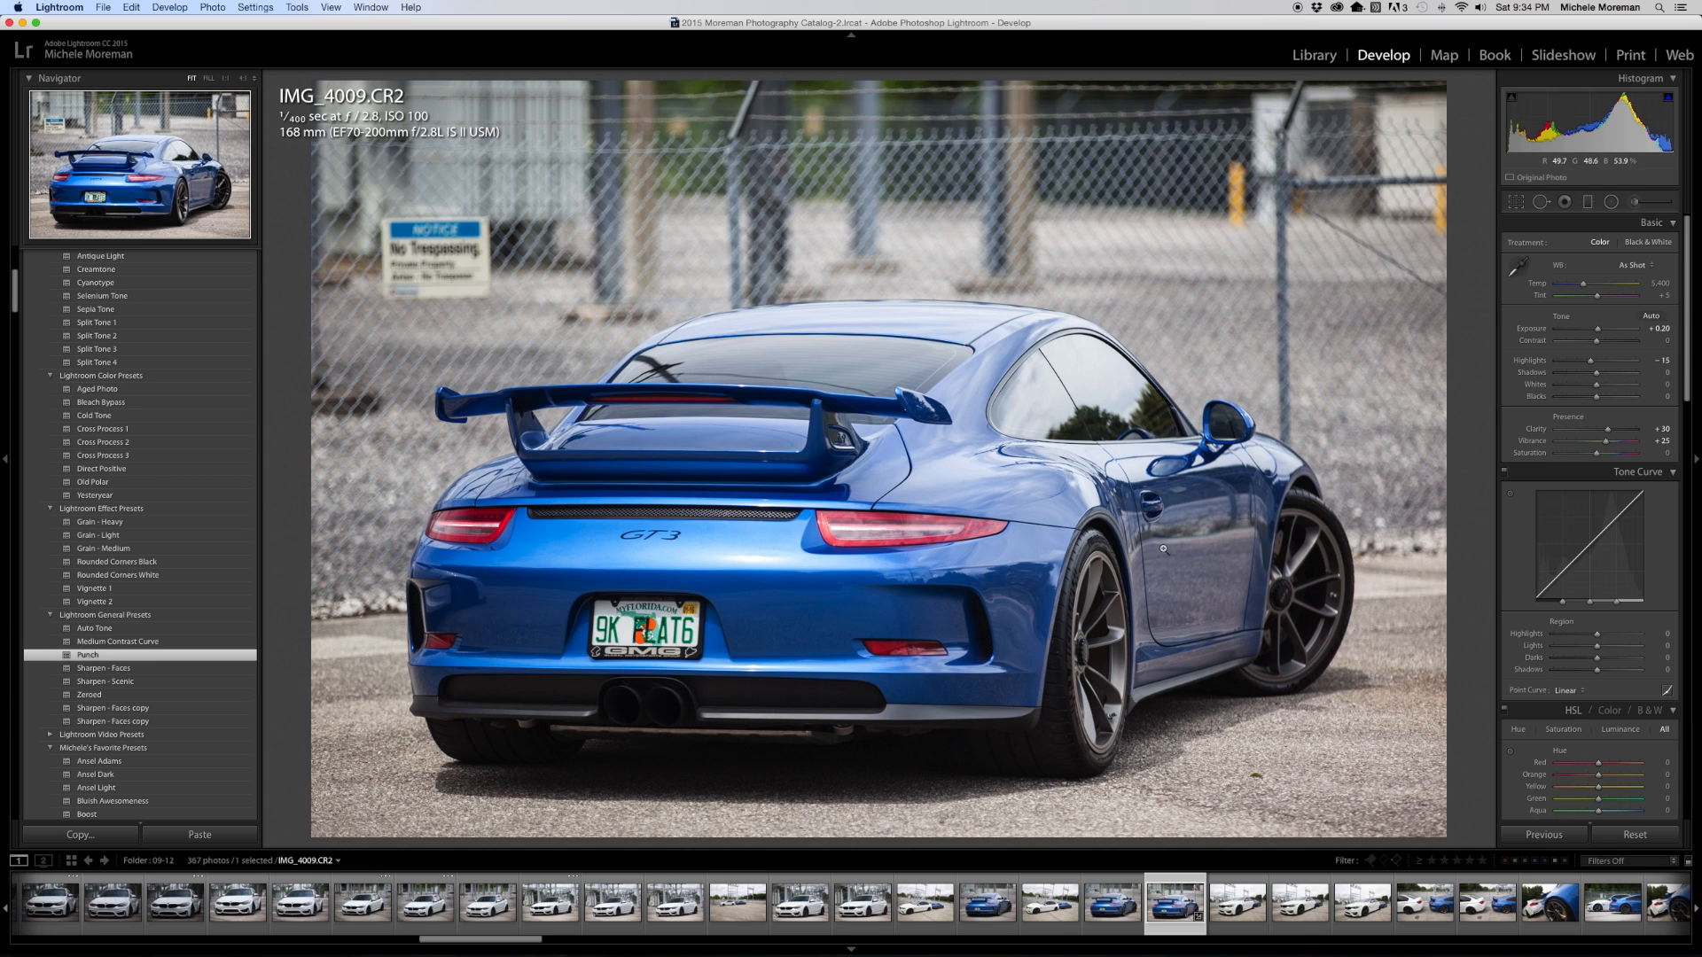
drag(1596, 372, 1601, 379)
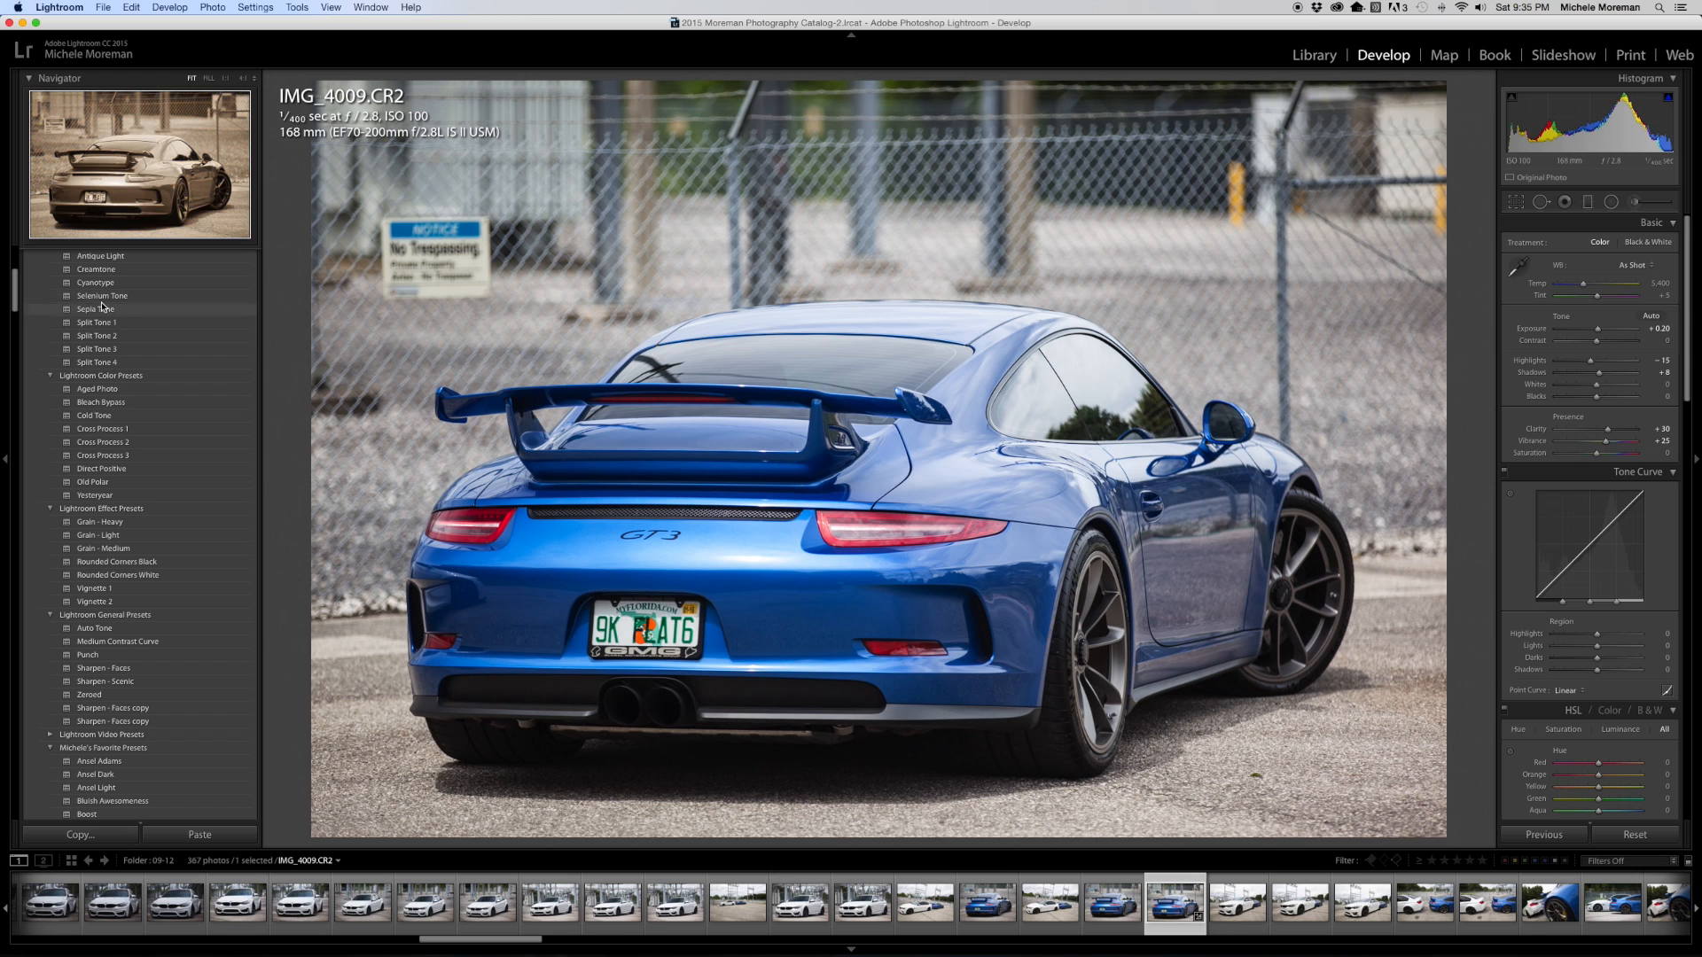
Try the Boost and Make It Pop presets on IMG_4009.CR2, undoing each one after viewing it
scroll(106, 585, down, 4)
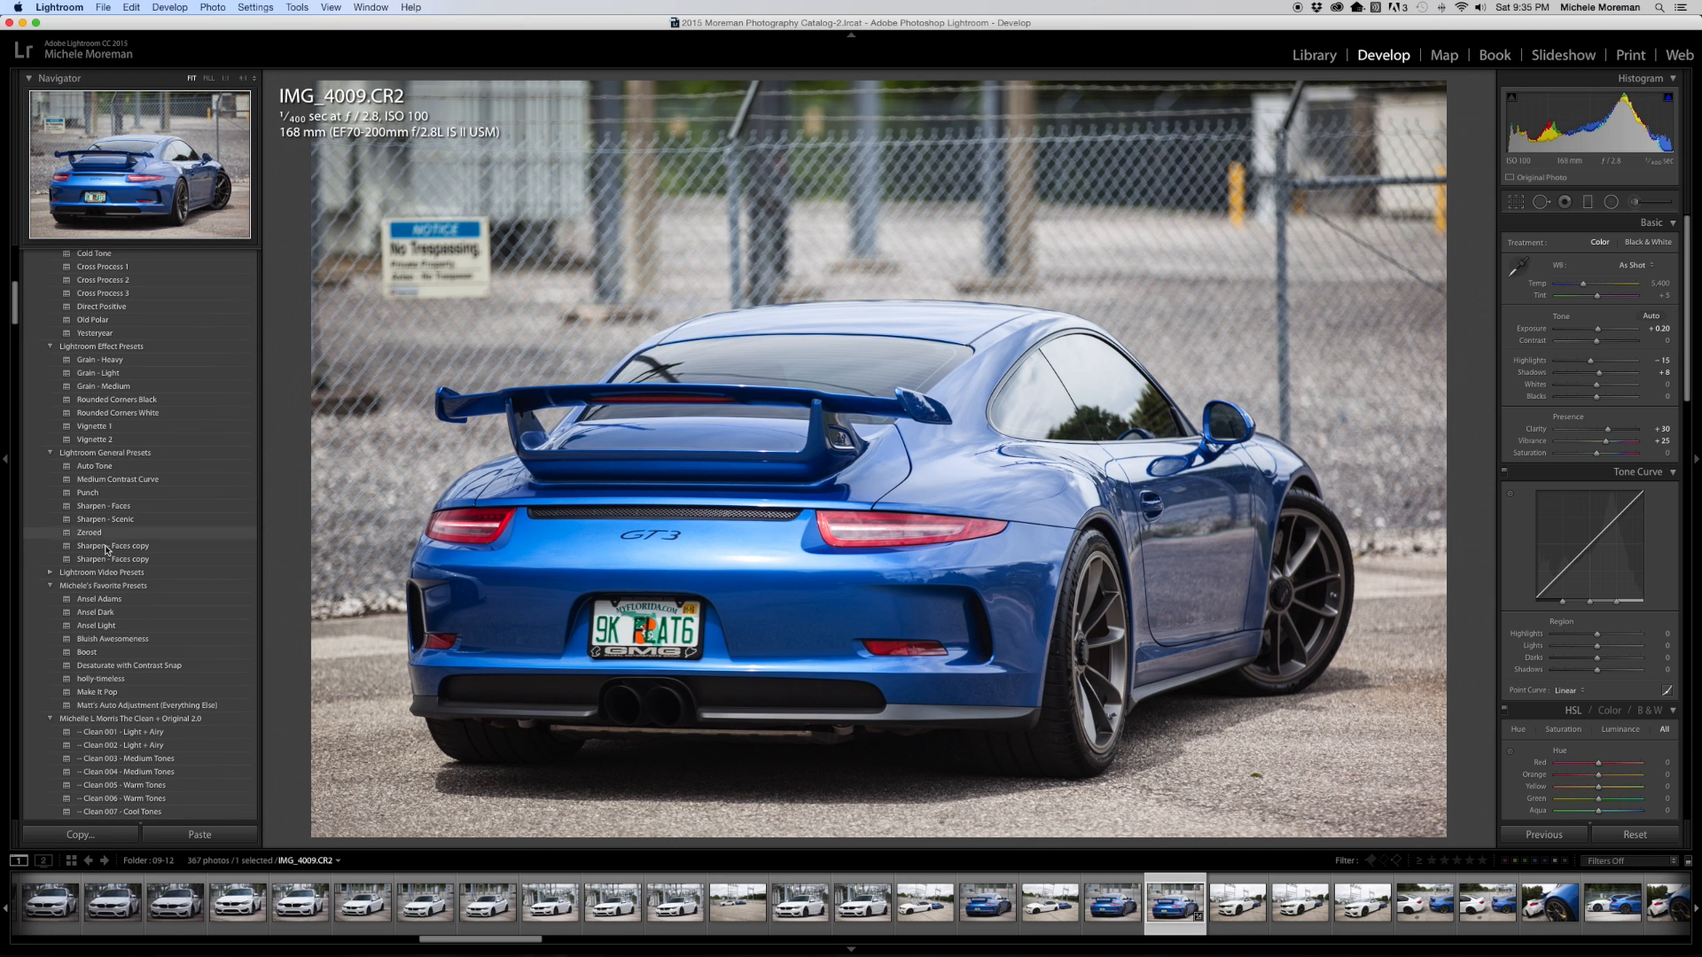
click(96, 650)
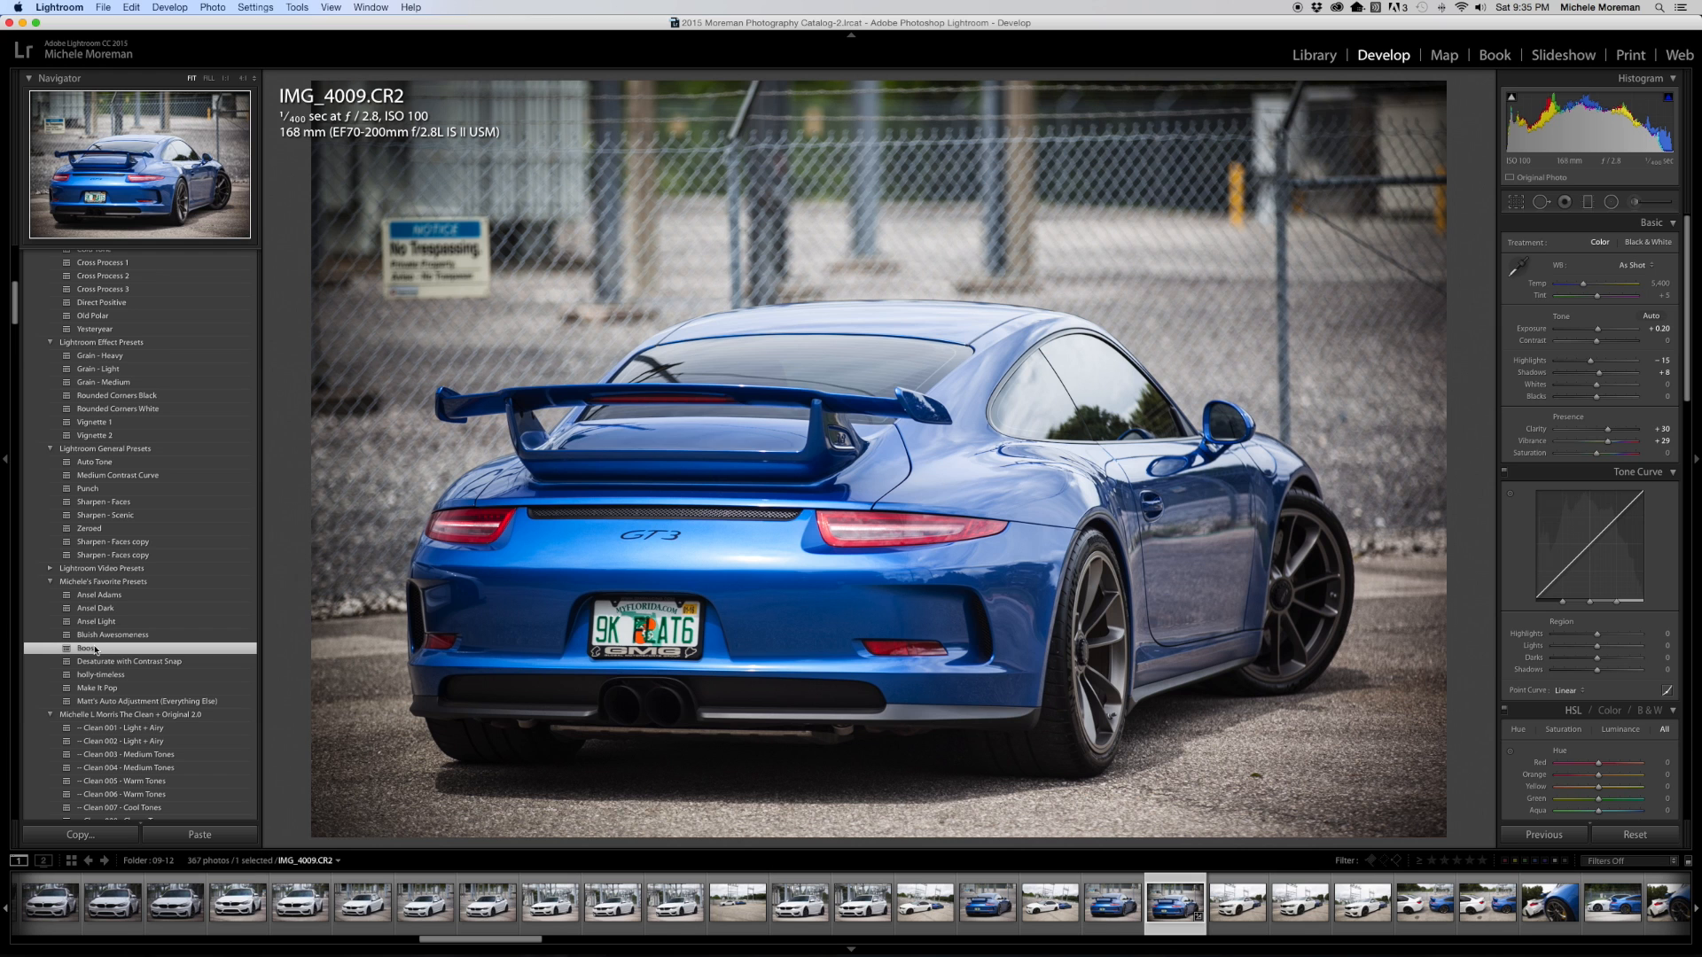
key(super+z)
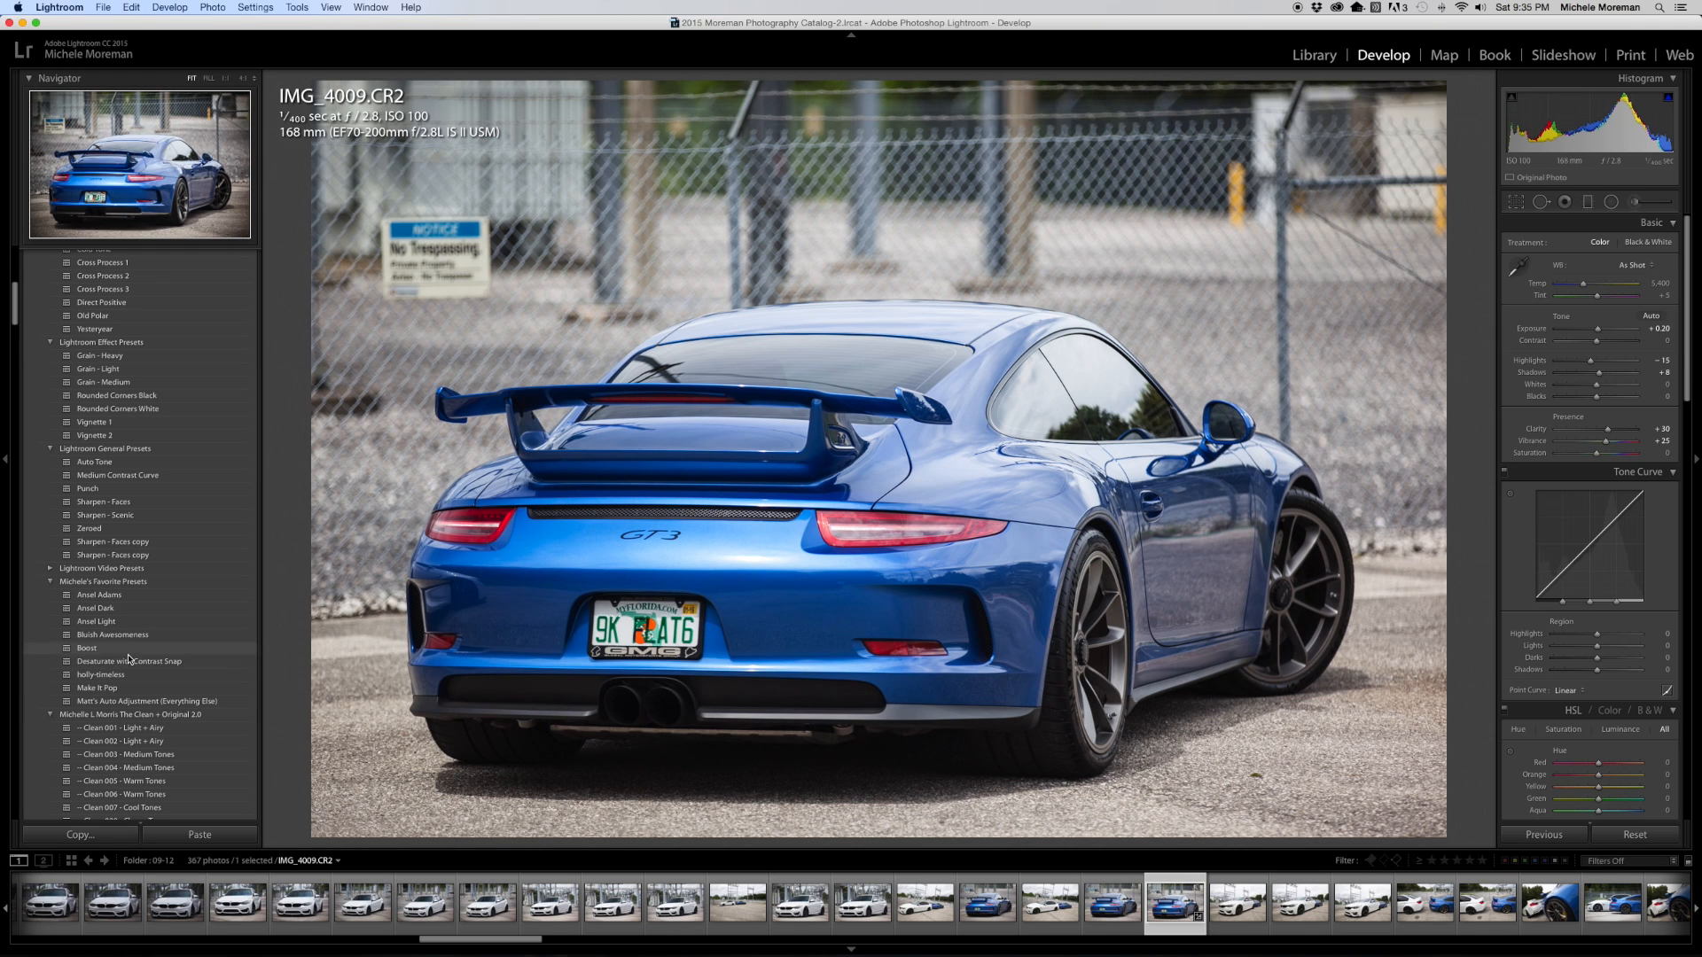
scroll(110, 669, down, 1)
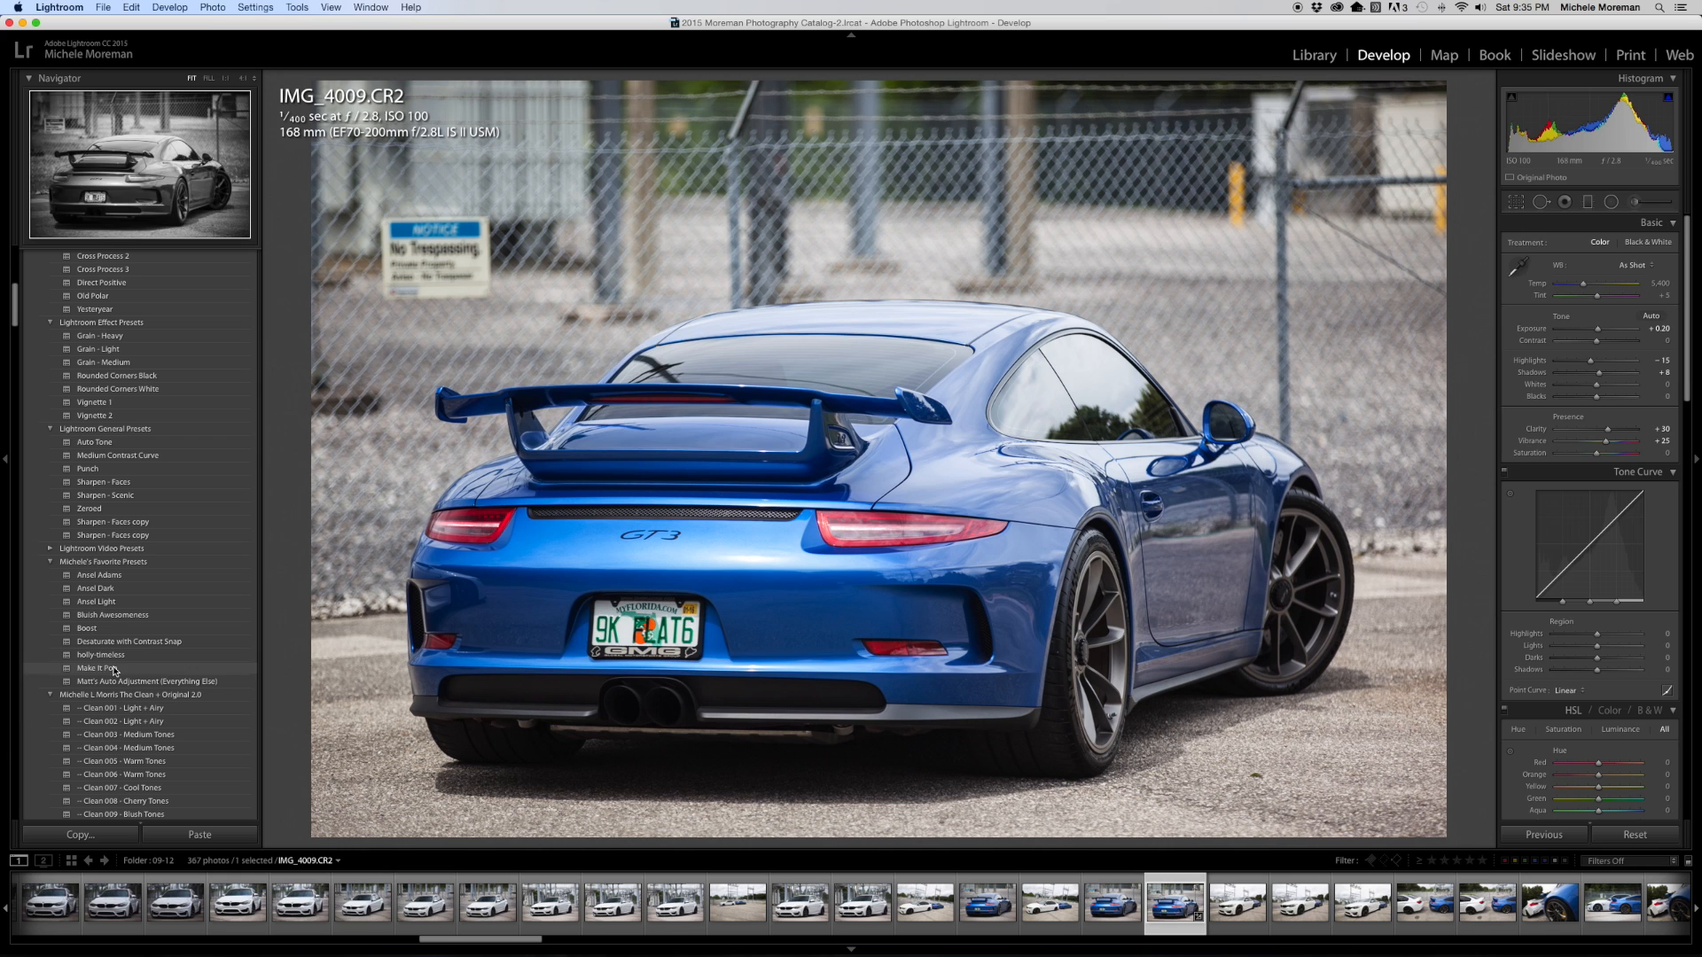
click(114, 671)
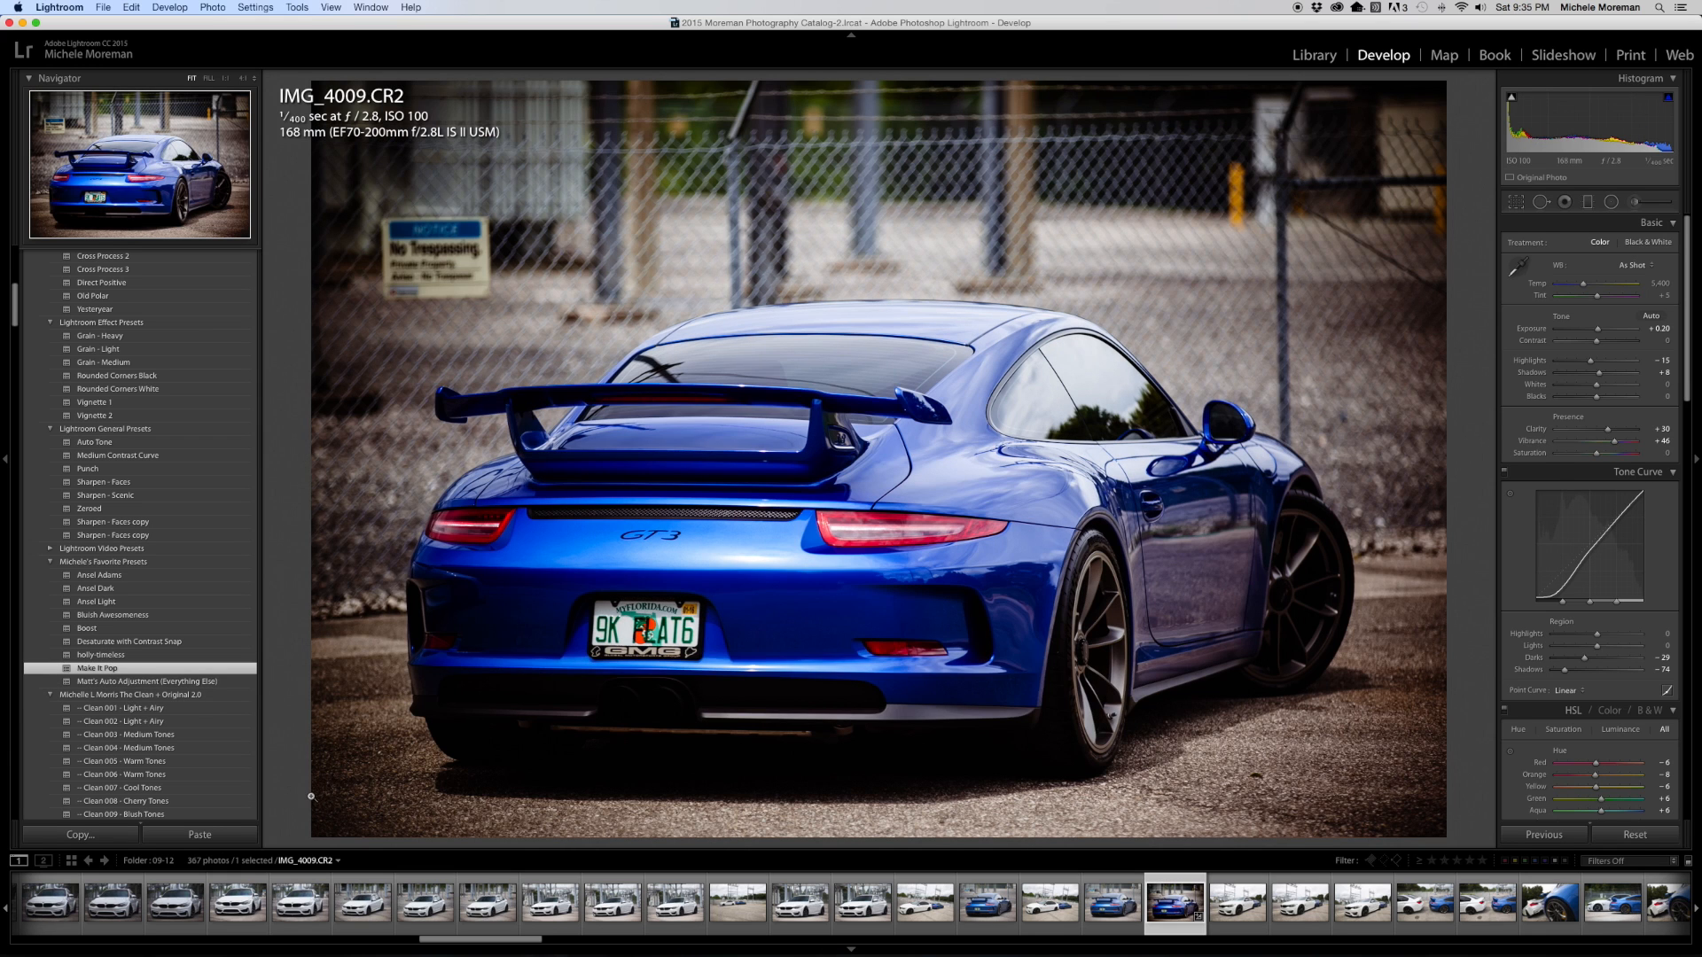
key(super+z)
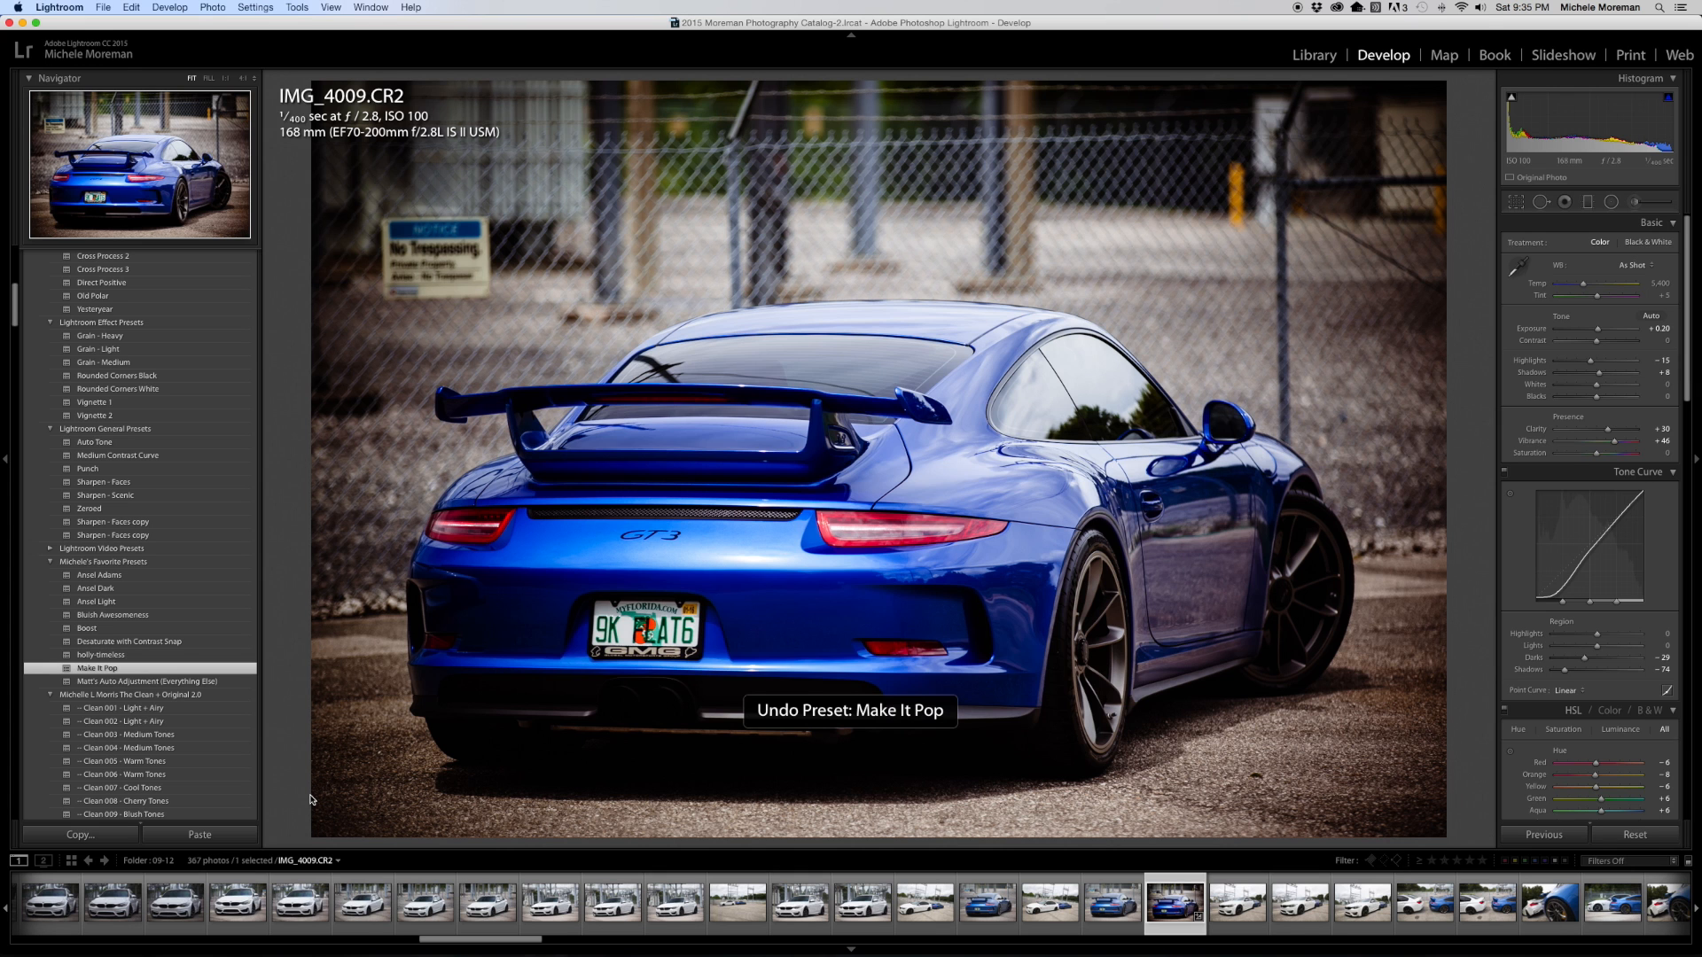
Try the BW 005 - Original Matte preset on IMG_4009.CR2 and undo it after viewing the result
scroll(180, 712, down, 3)
scroll(180, 711, down, 3)
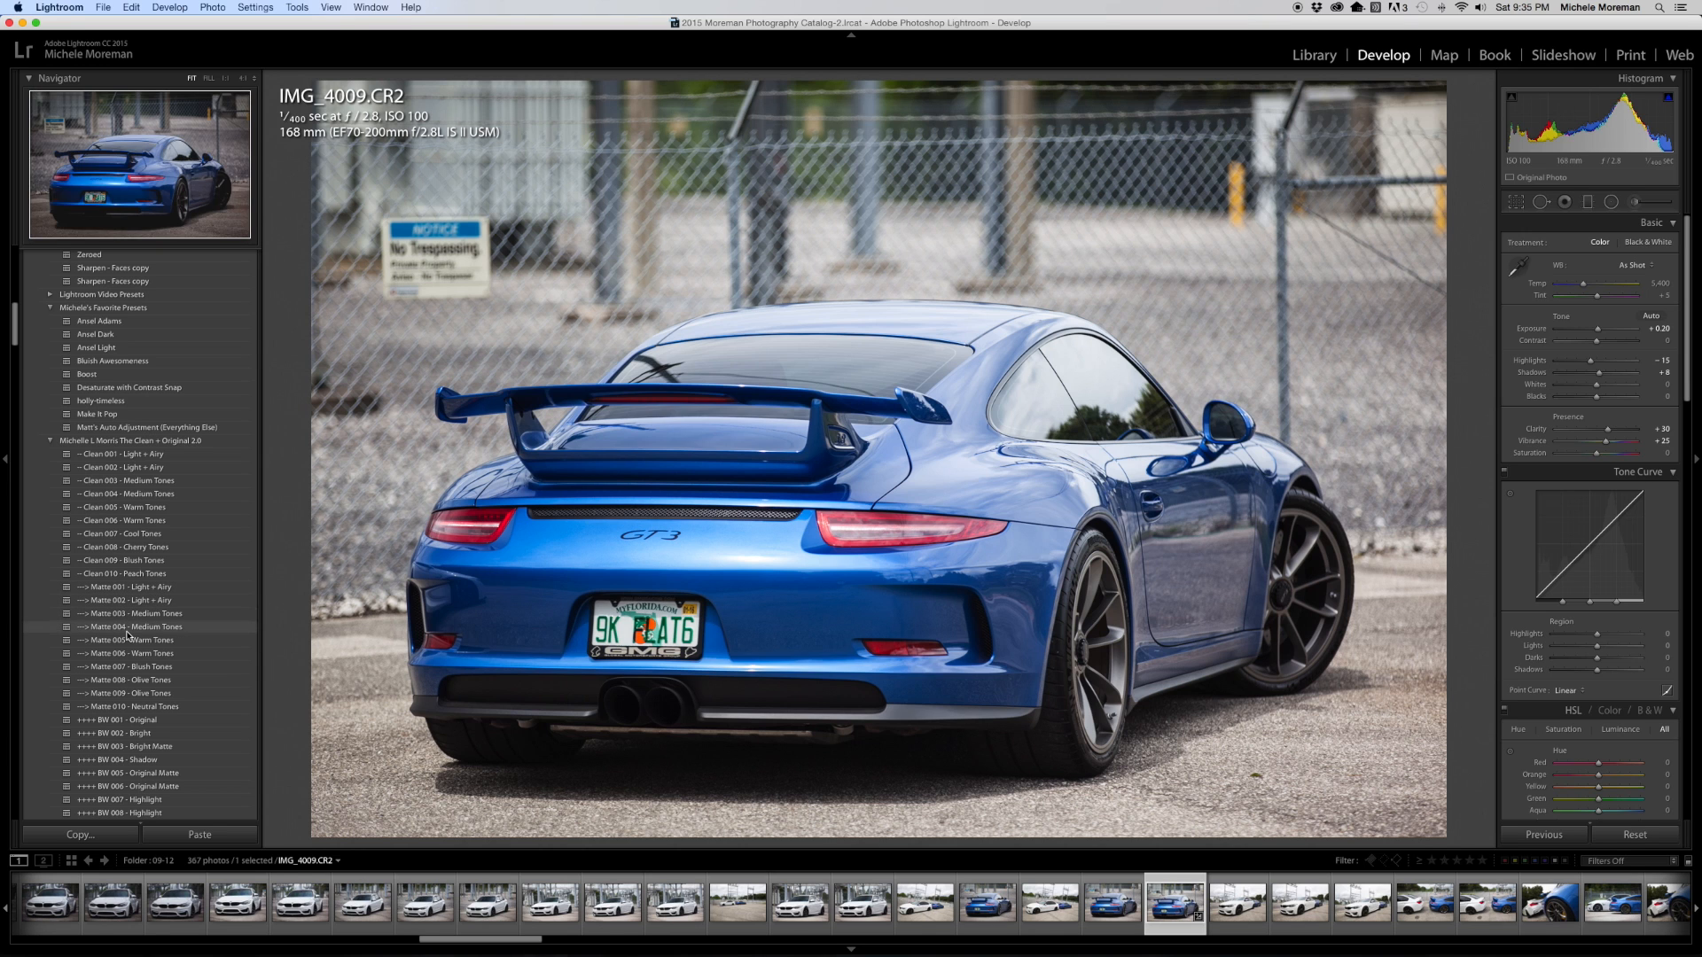
scroll(133, 631, down, 4)
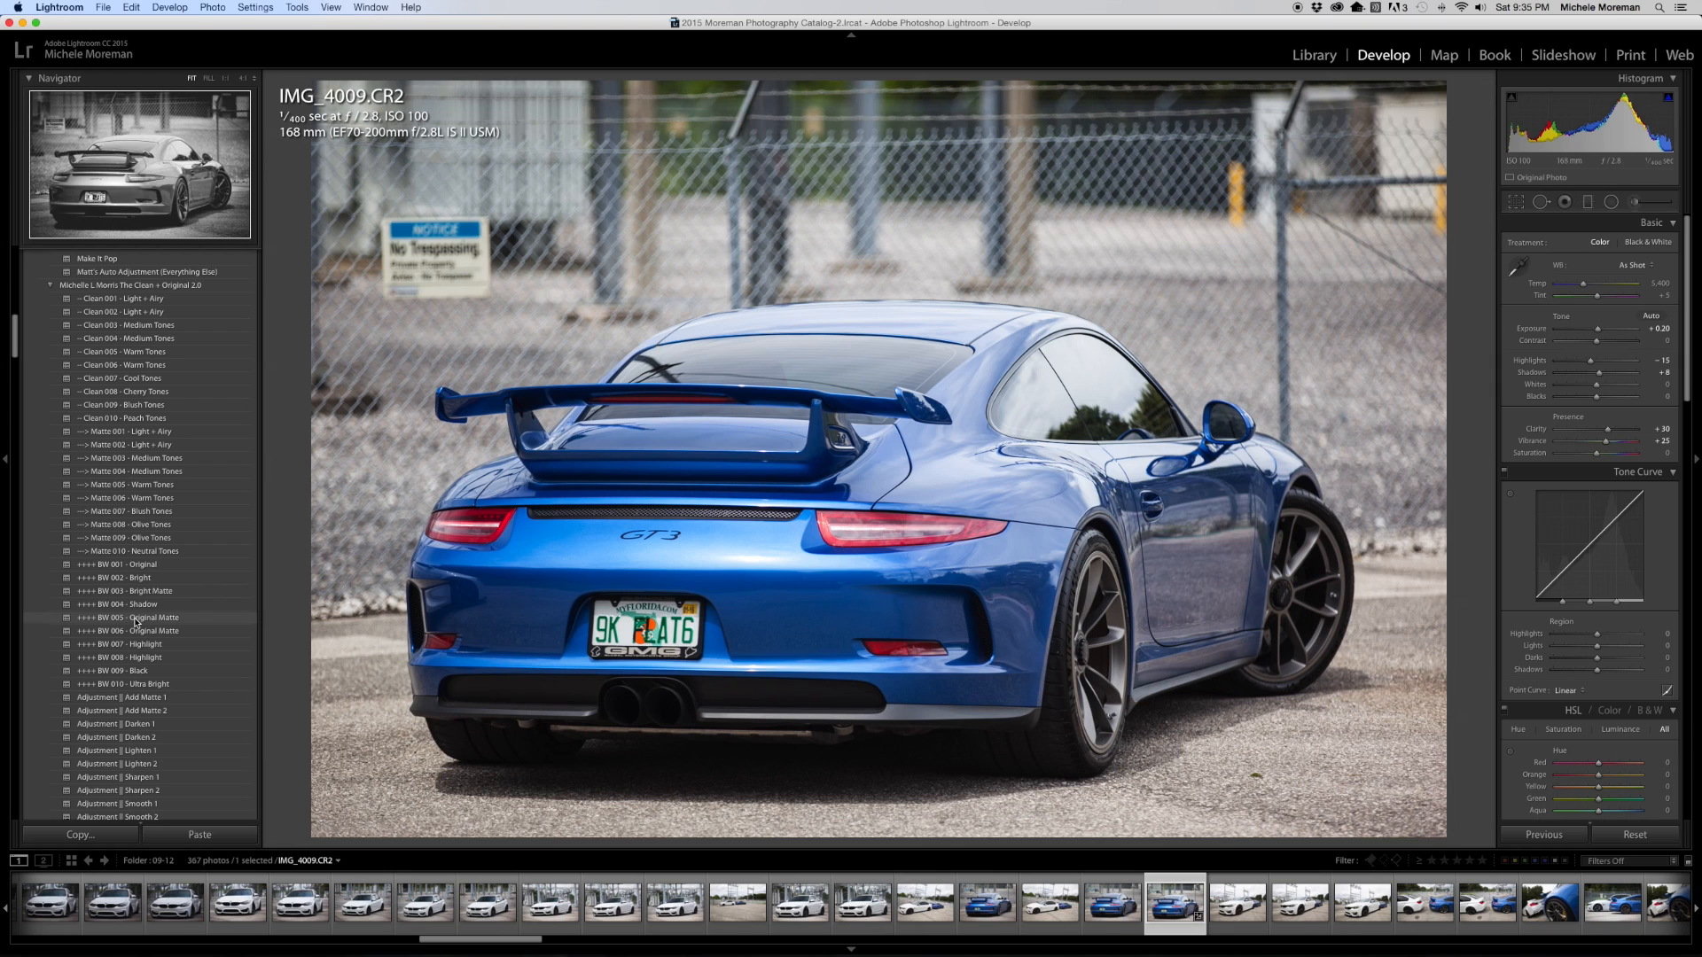
click(134, 618)
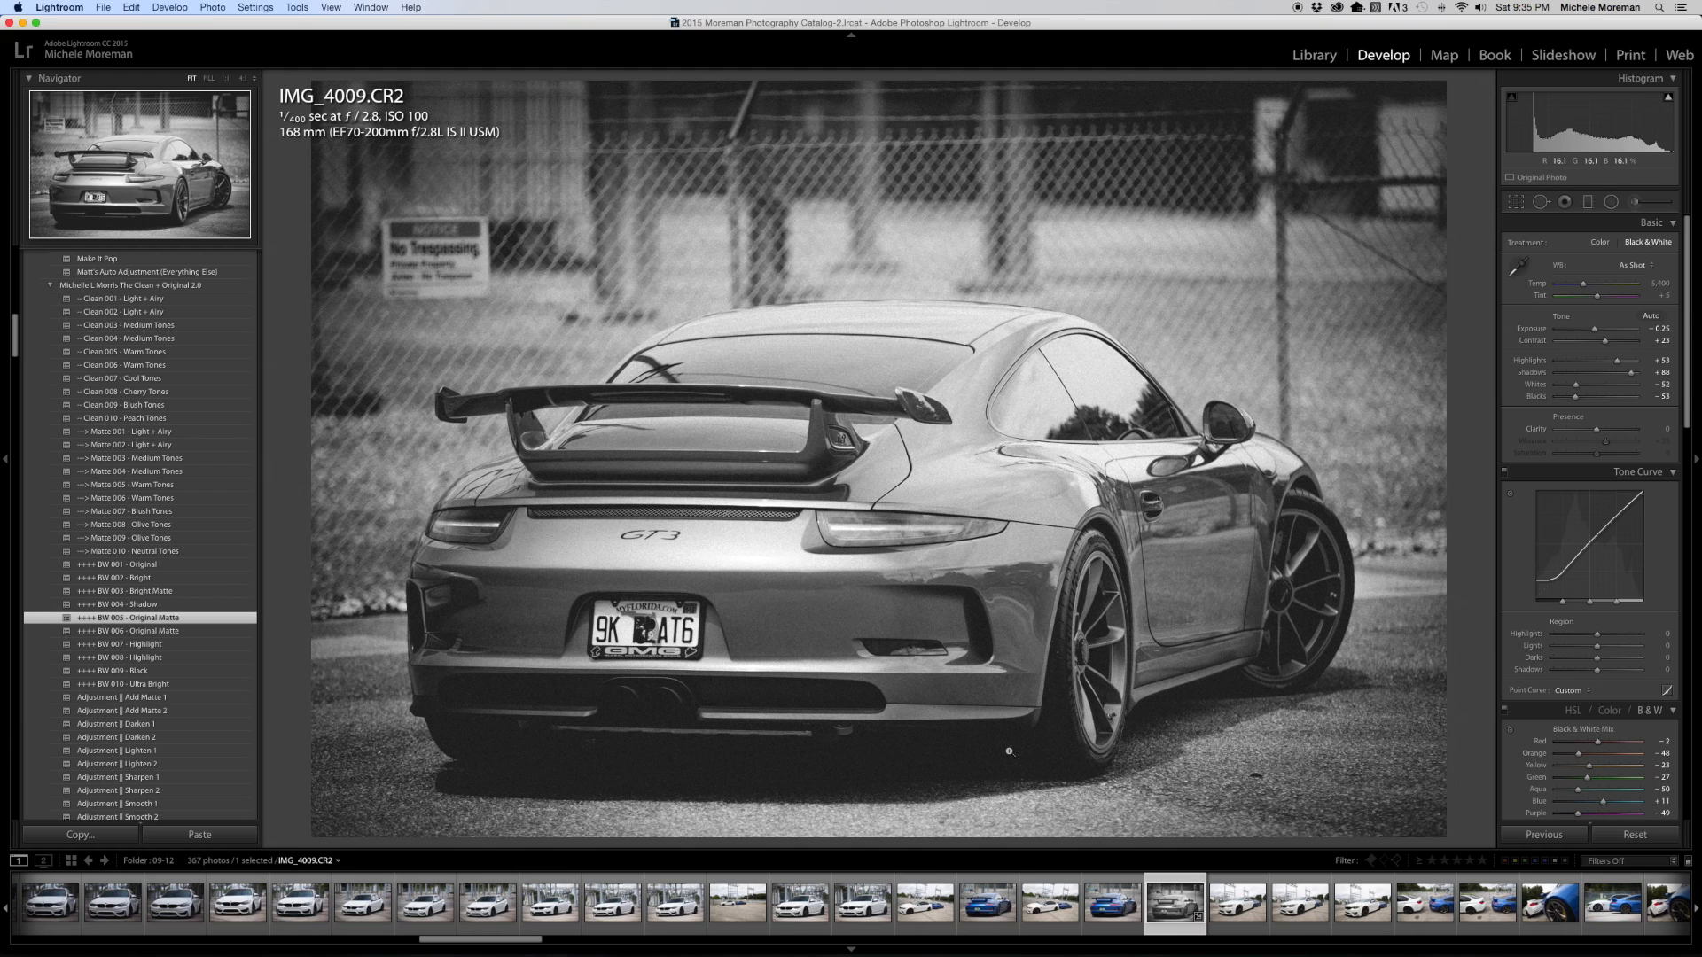
key(super+z)
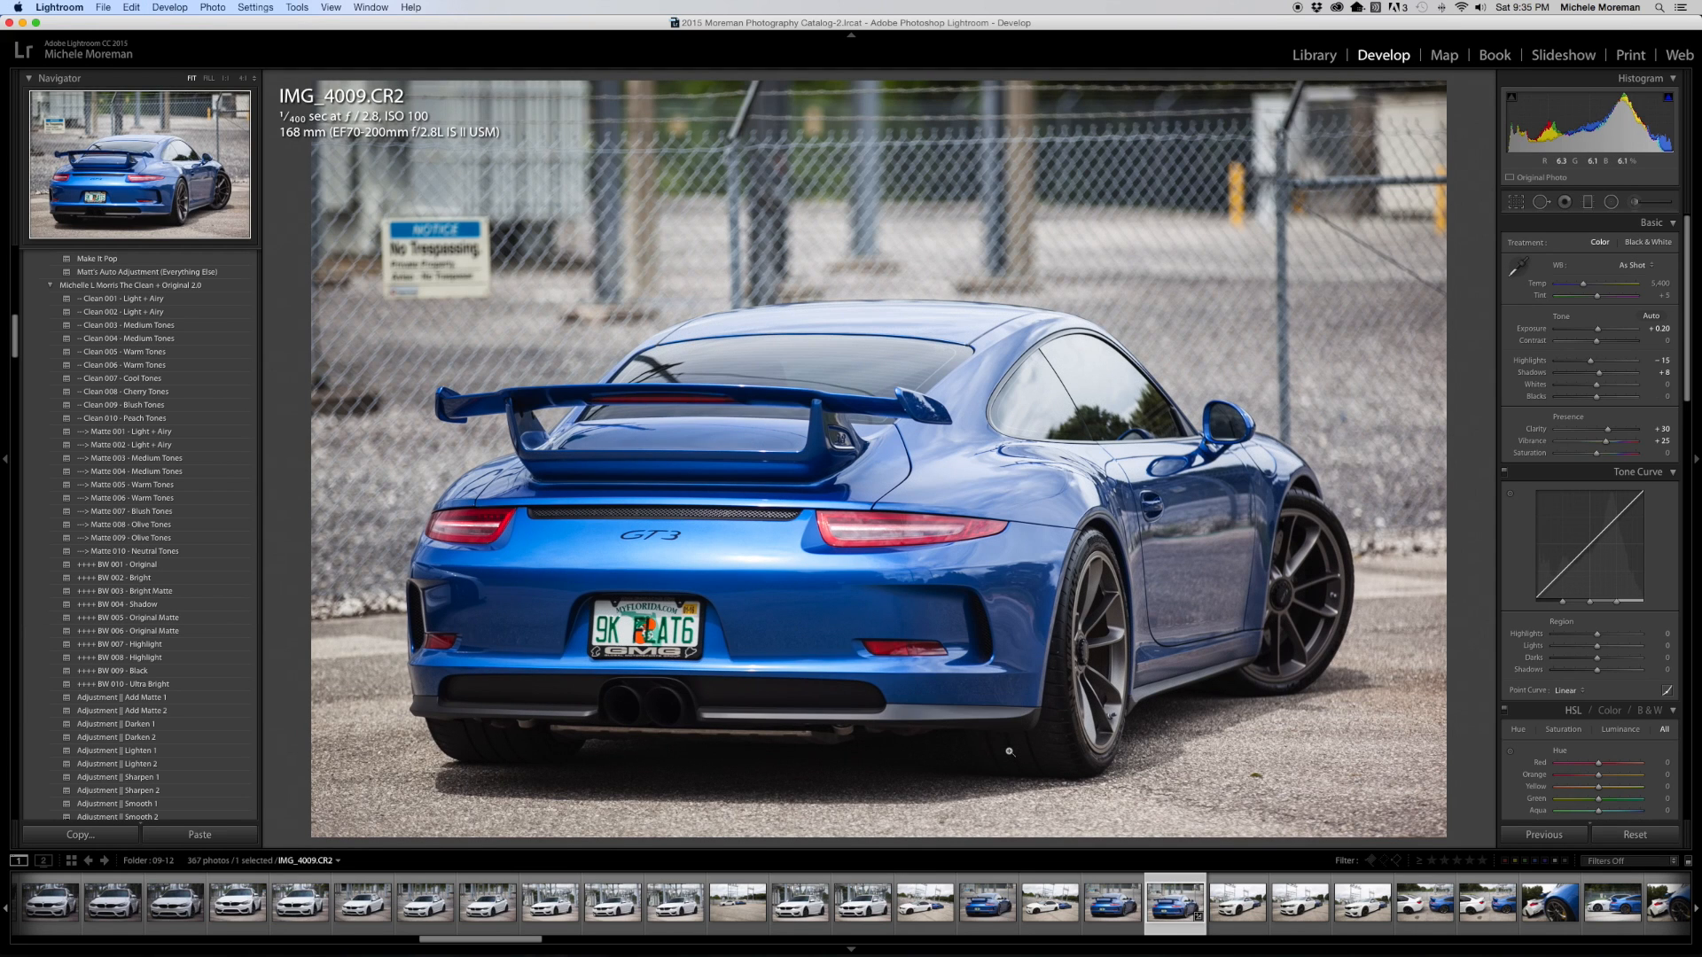
Rate IMG_4009.CR2 5 stars and move on to the two-car photo 0U9A3811.CR2
key(5)
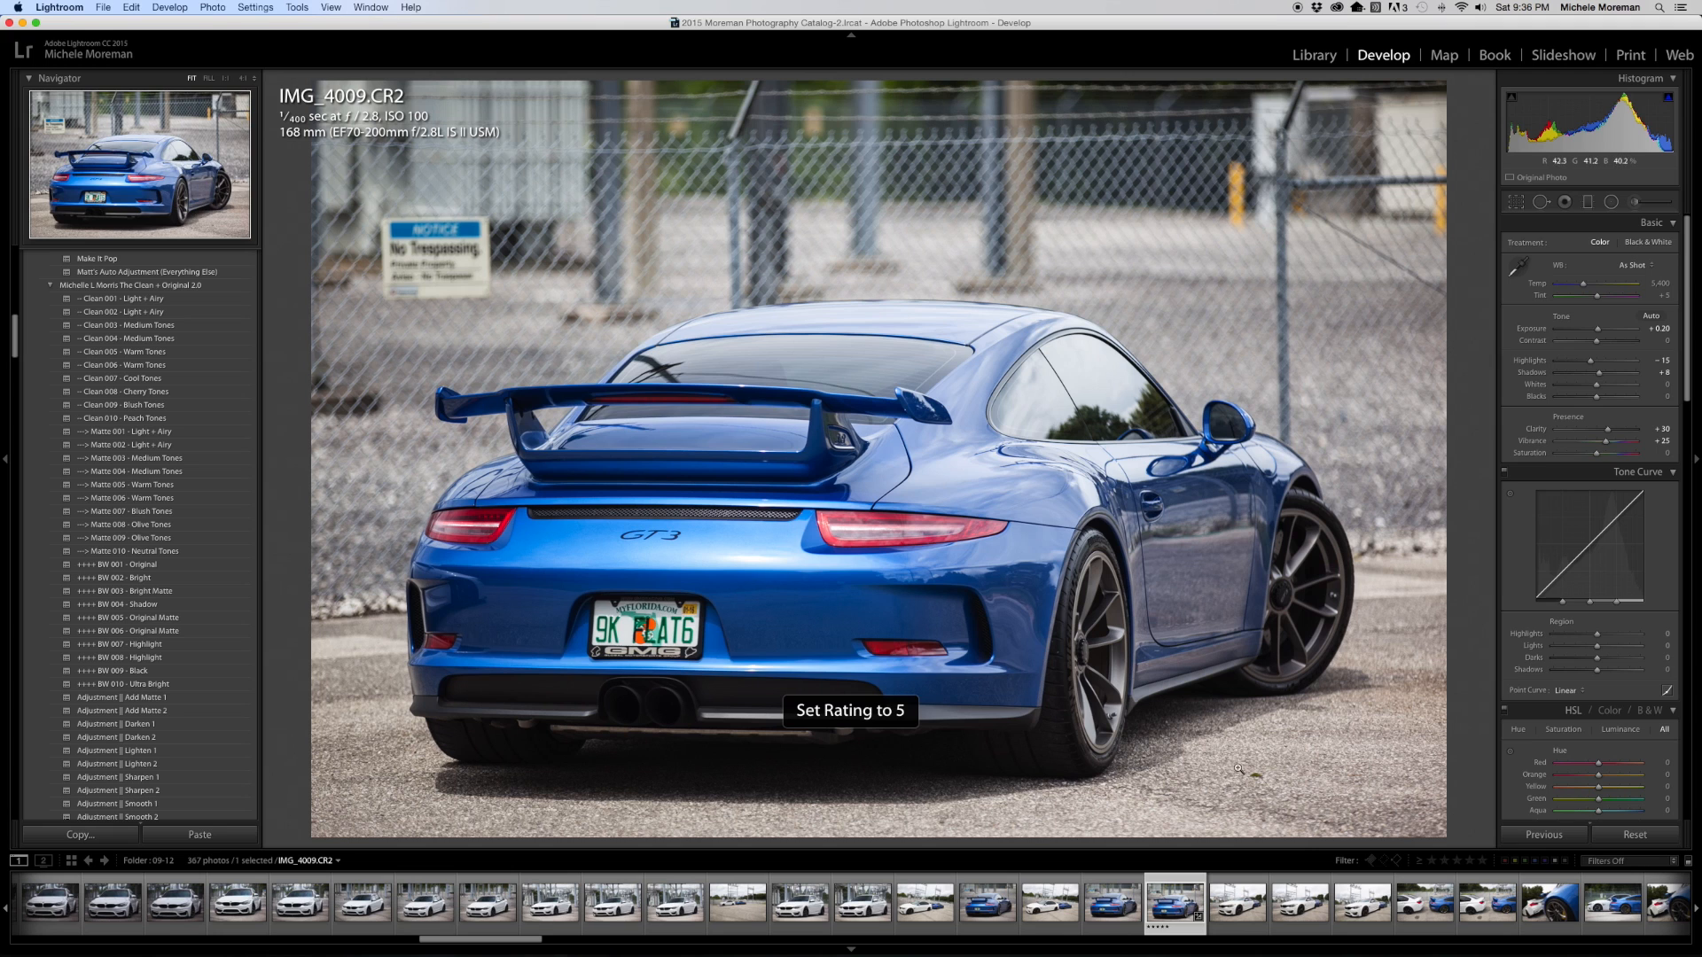
click(1429, 913)
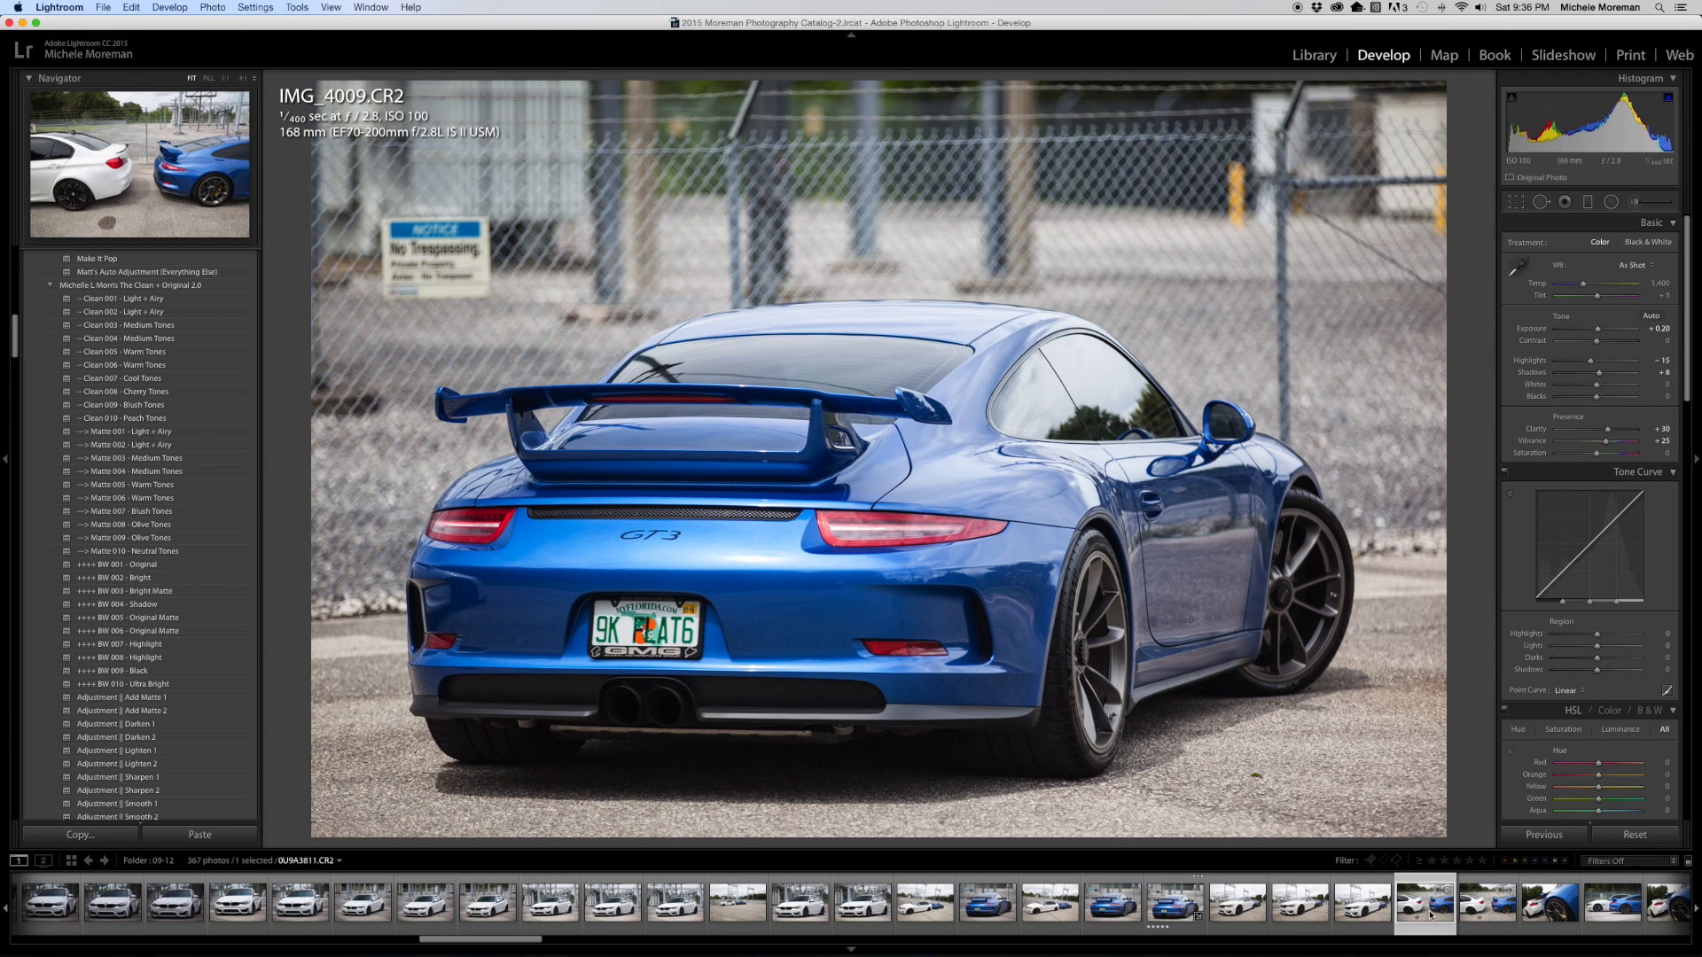
scroll(1419, 907, down, 10)
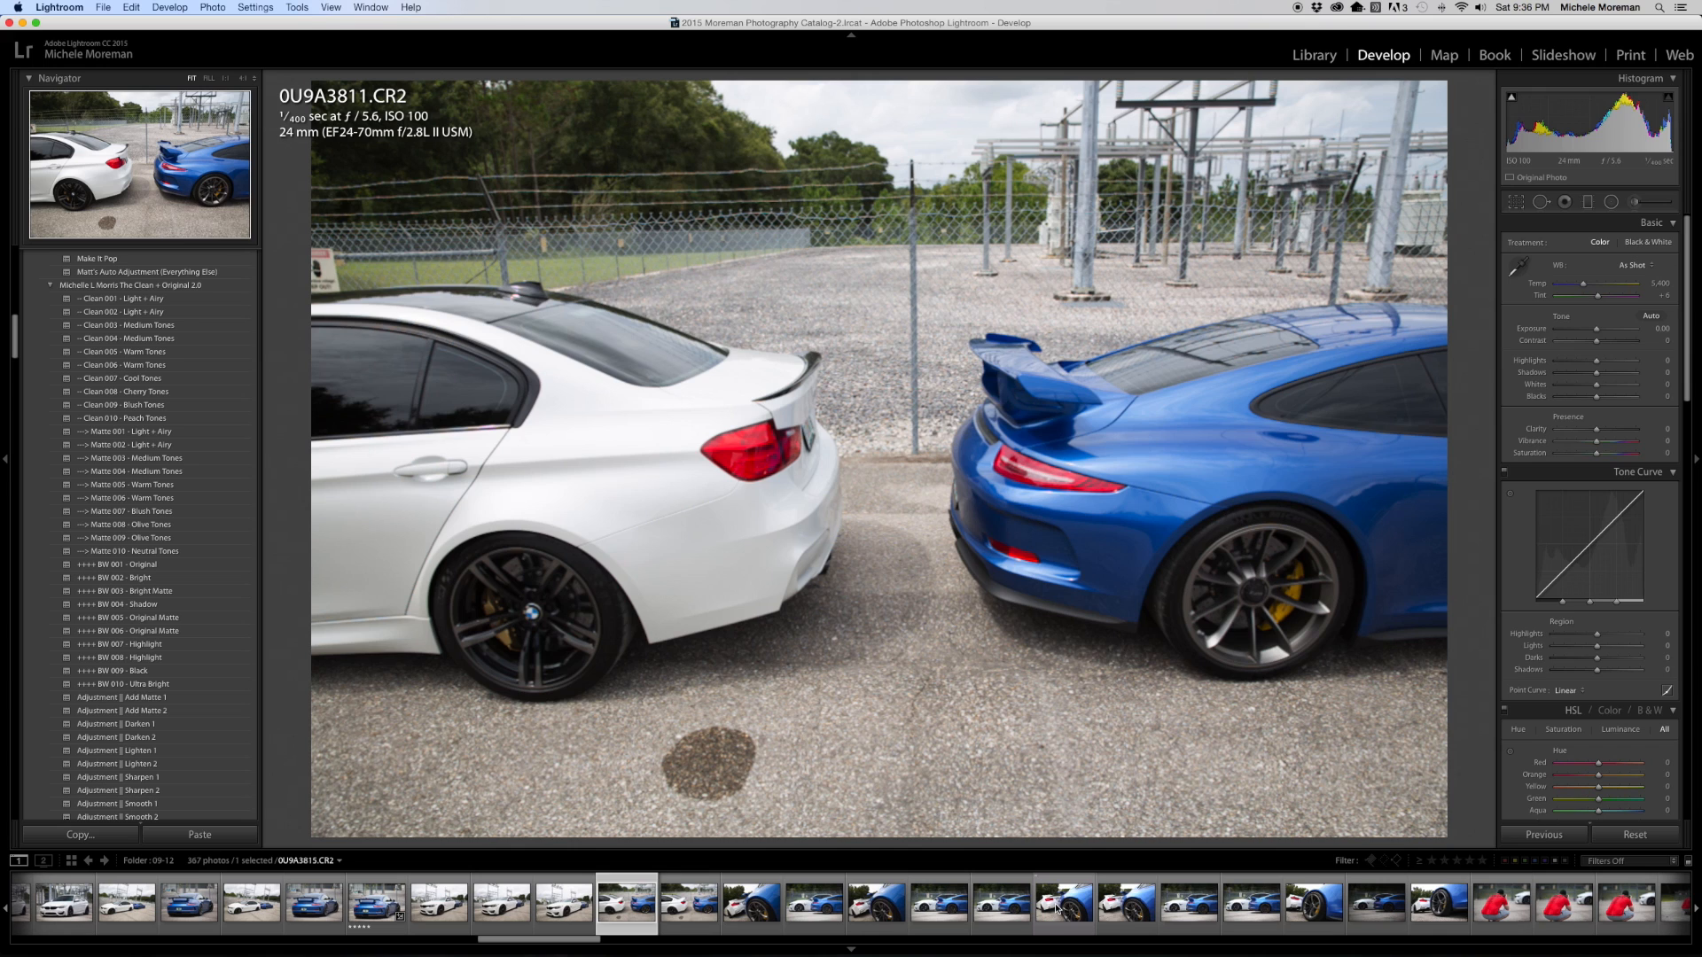
Browse the shots of the white and blue cars together, viewing 0U9A3815.CR2, IMG_4012.CR2, IMG_4011.CR2, 0U9A3814.CR2 and IMG_4010.CR2
click(1057, 907)
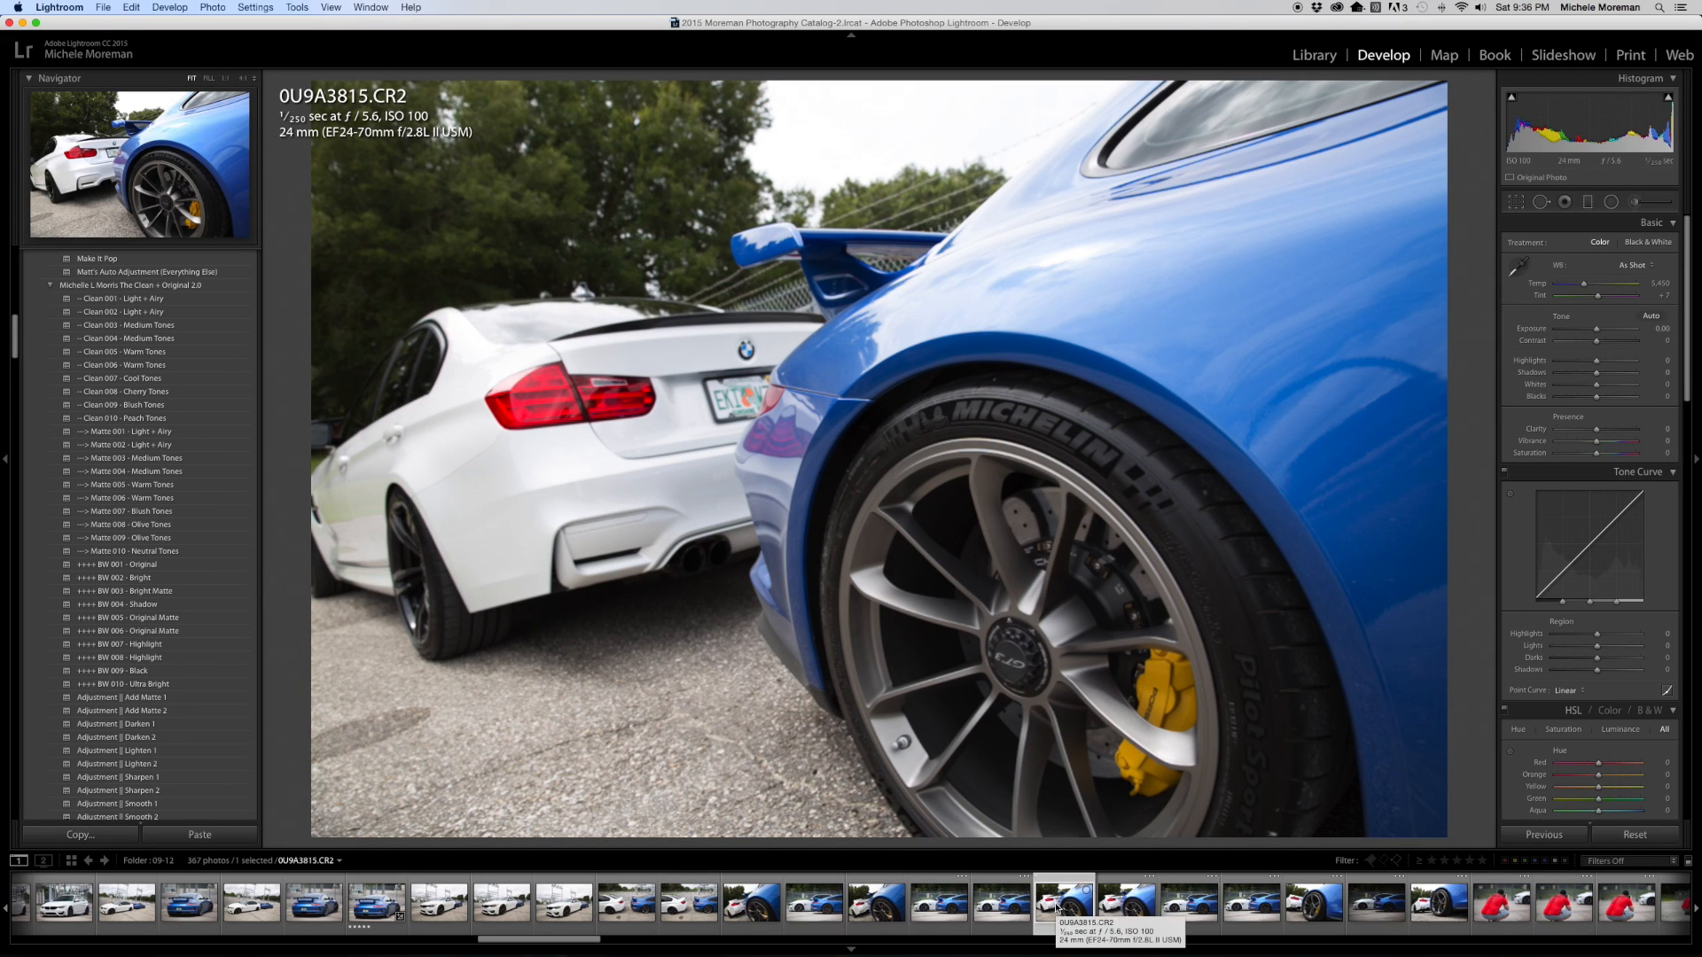
click(1002, 907)
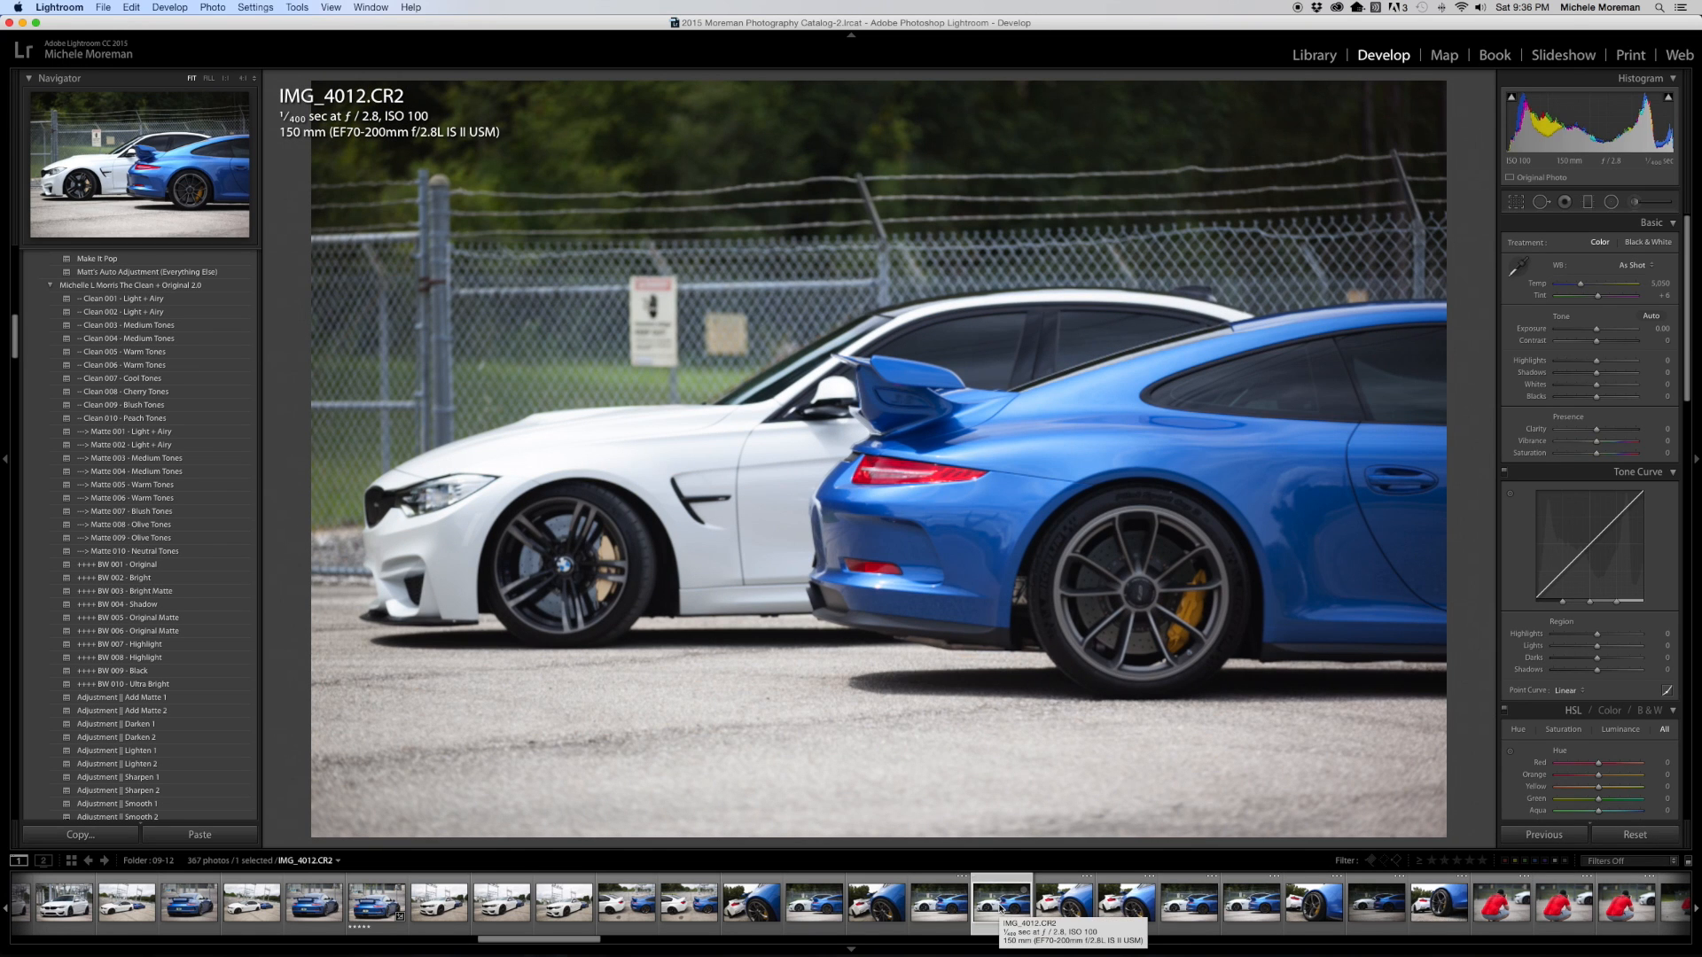
key(Left)
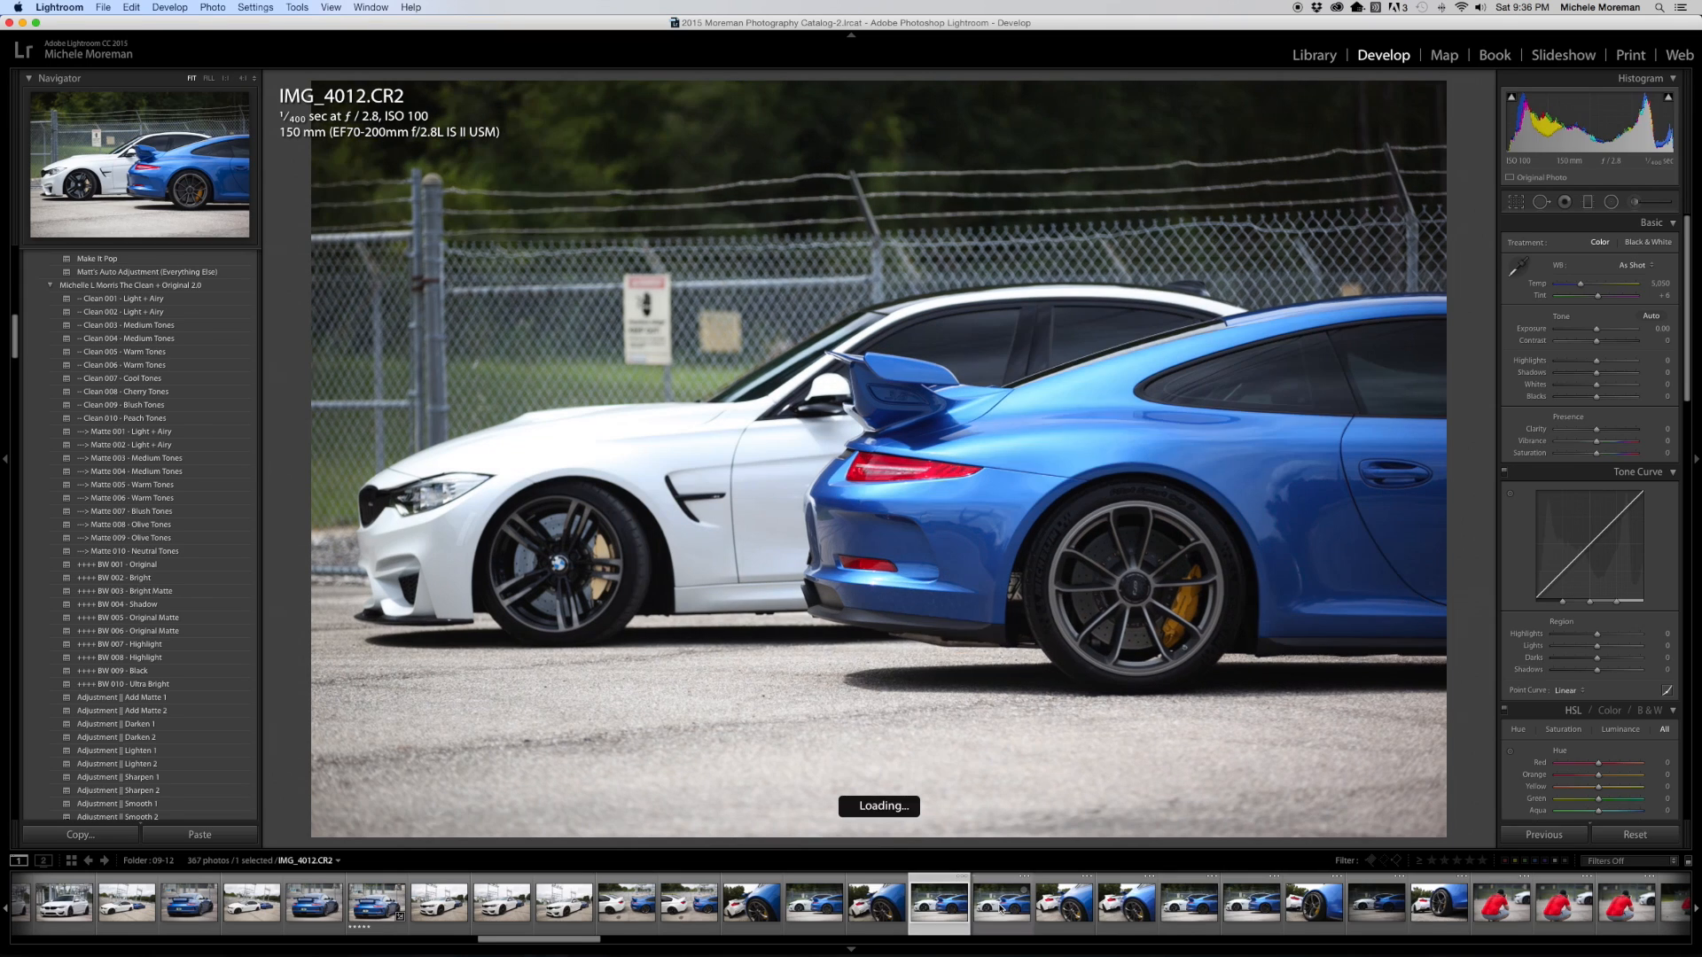
key(Left)
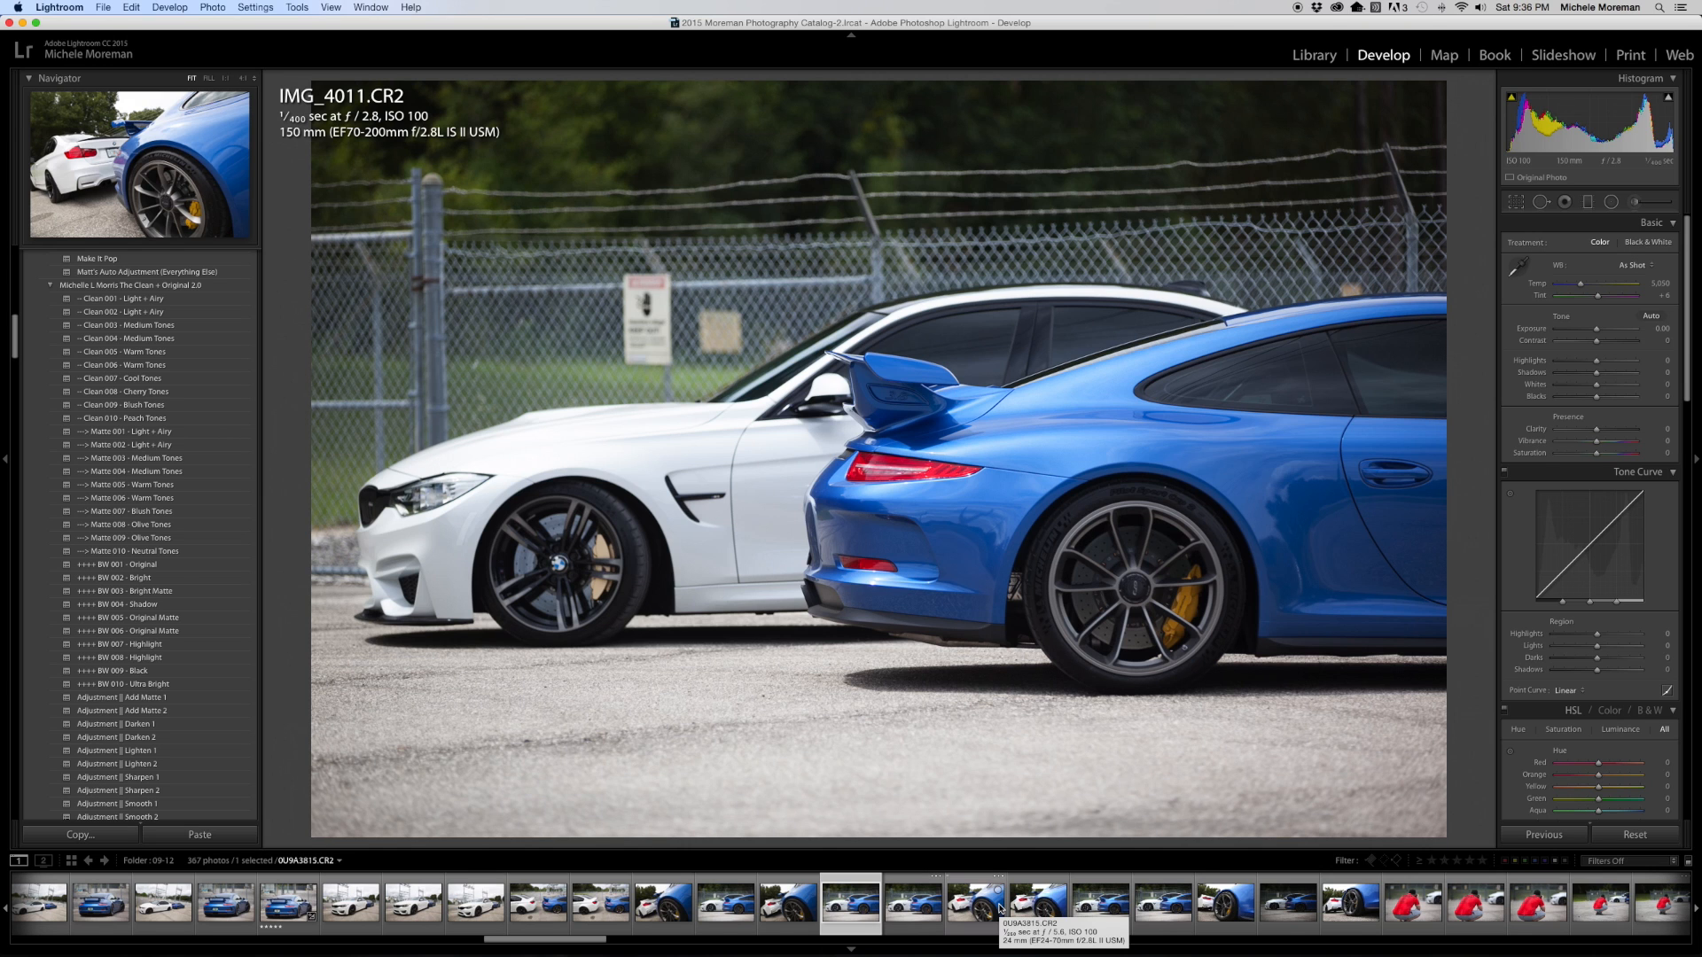
key(Left)
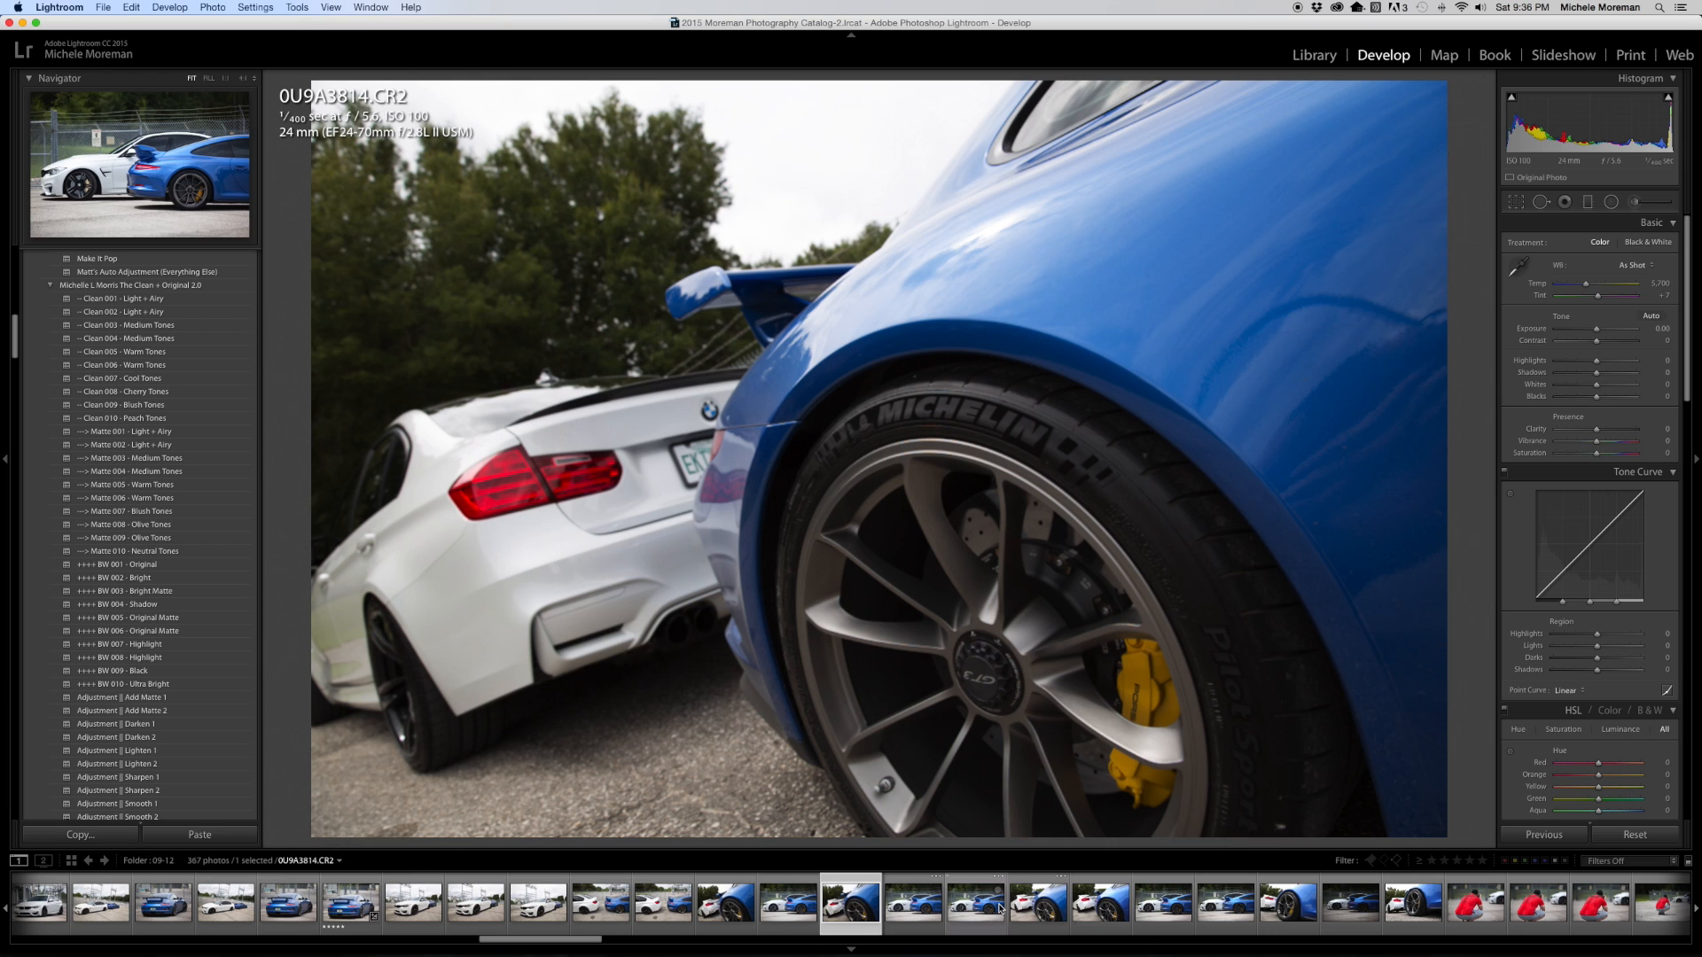
key(Left)
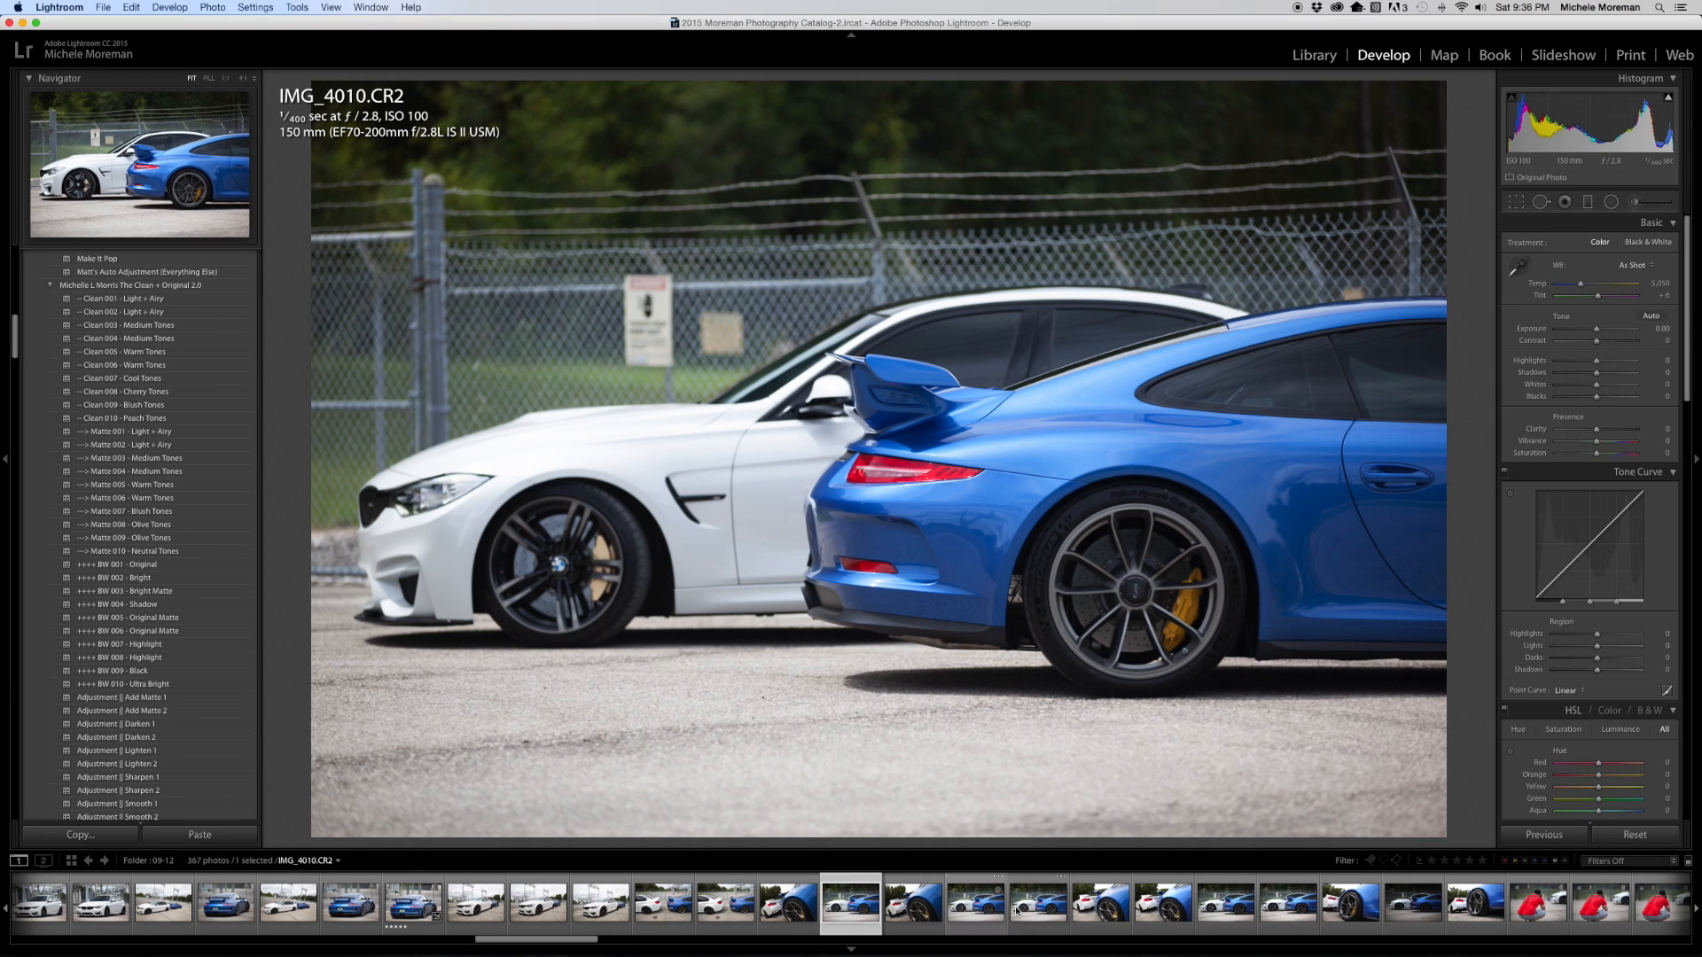
On IMG_4011.CR2, set Highlights to -63 and Exposure to -0.15
click(1000, 908)
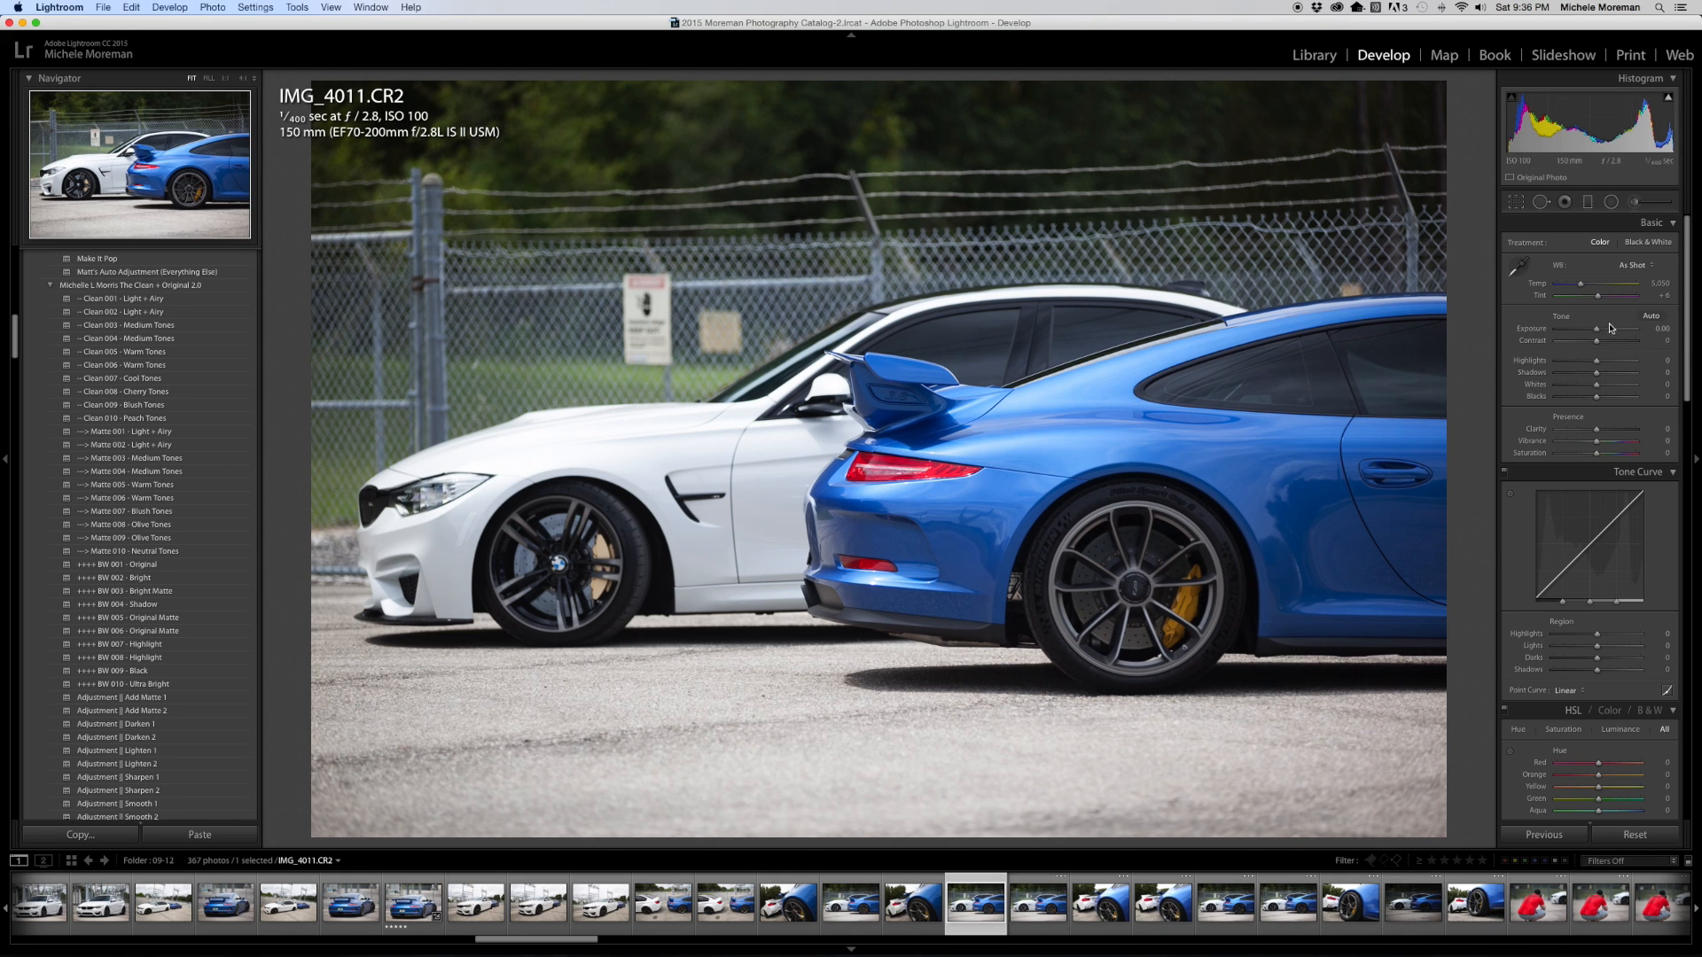
drag(1596, 360, 1571, 363)
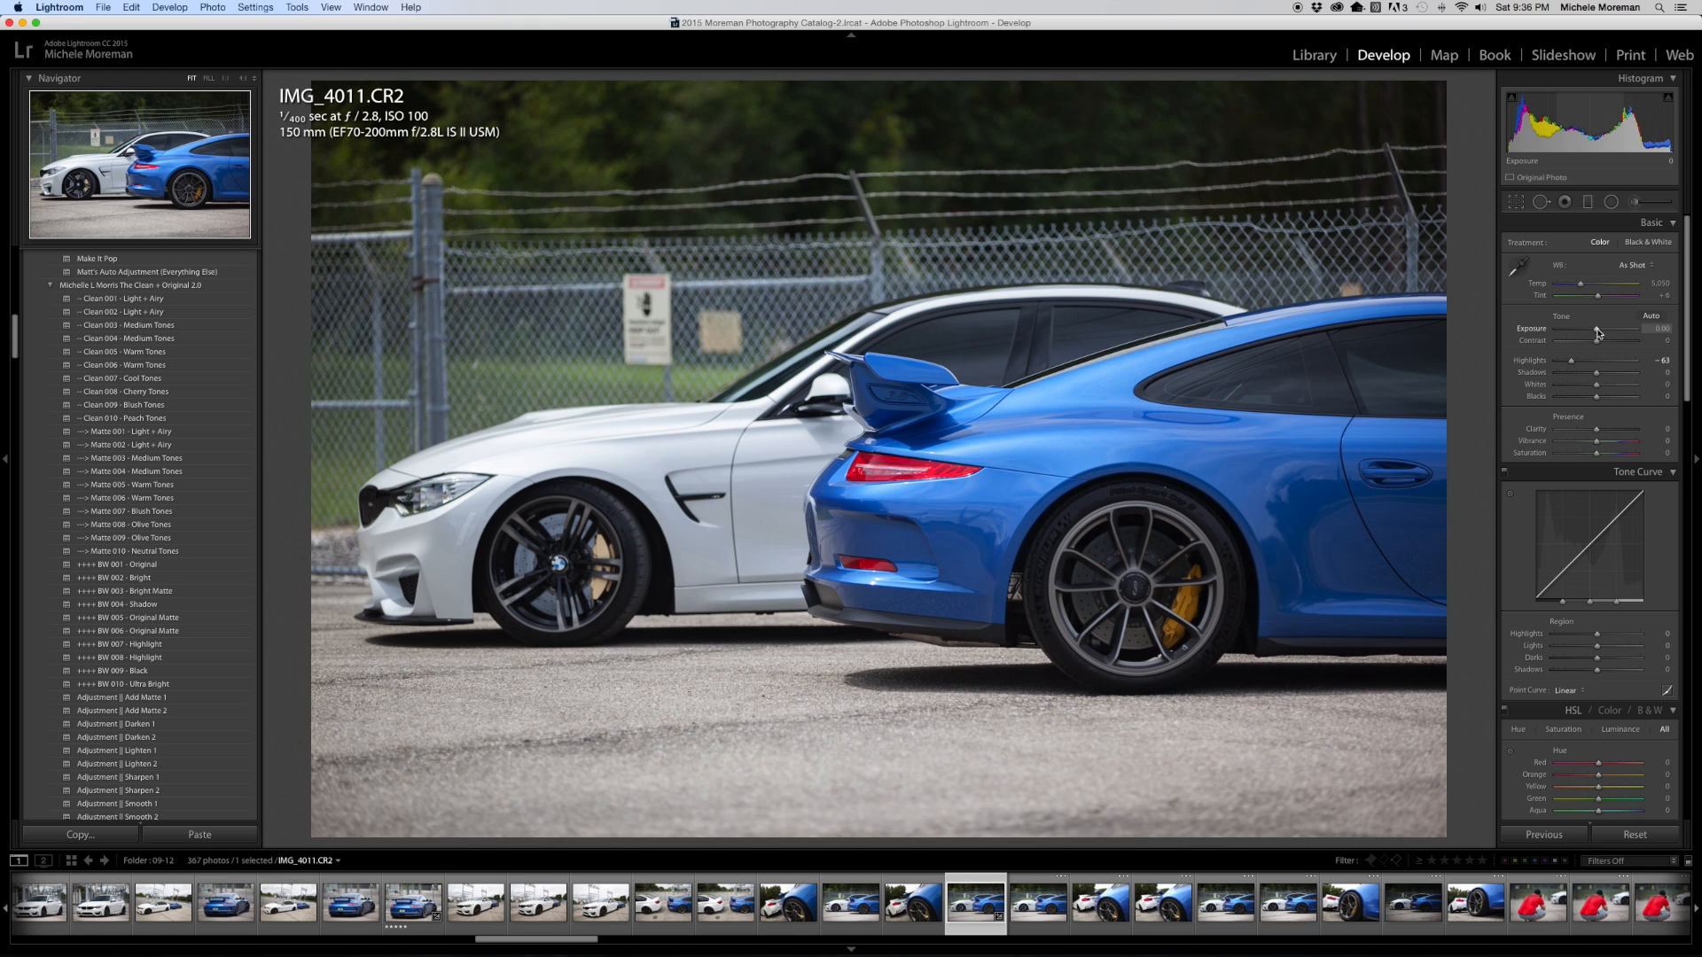
drag(1597, 332, 1596, 334)
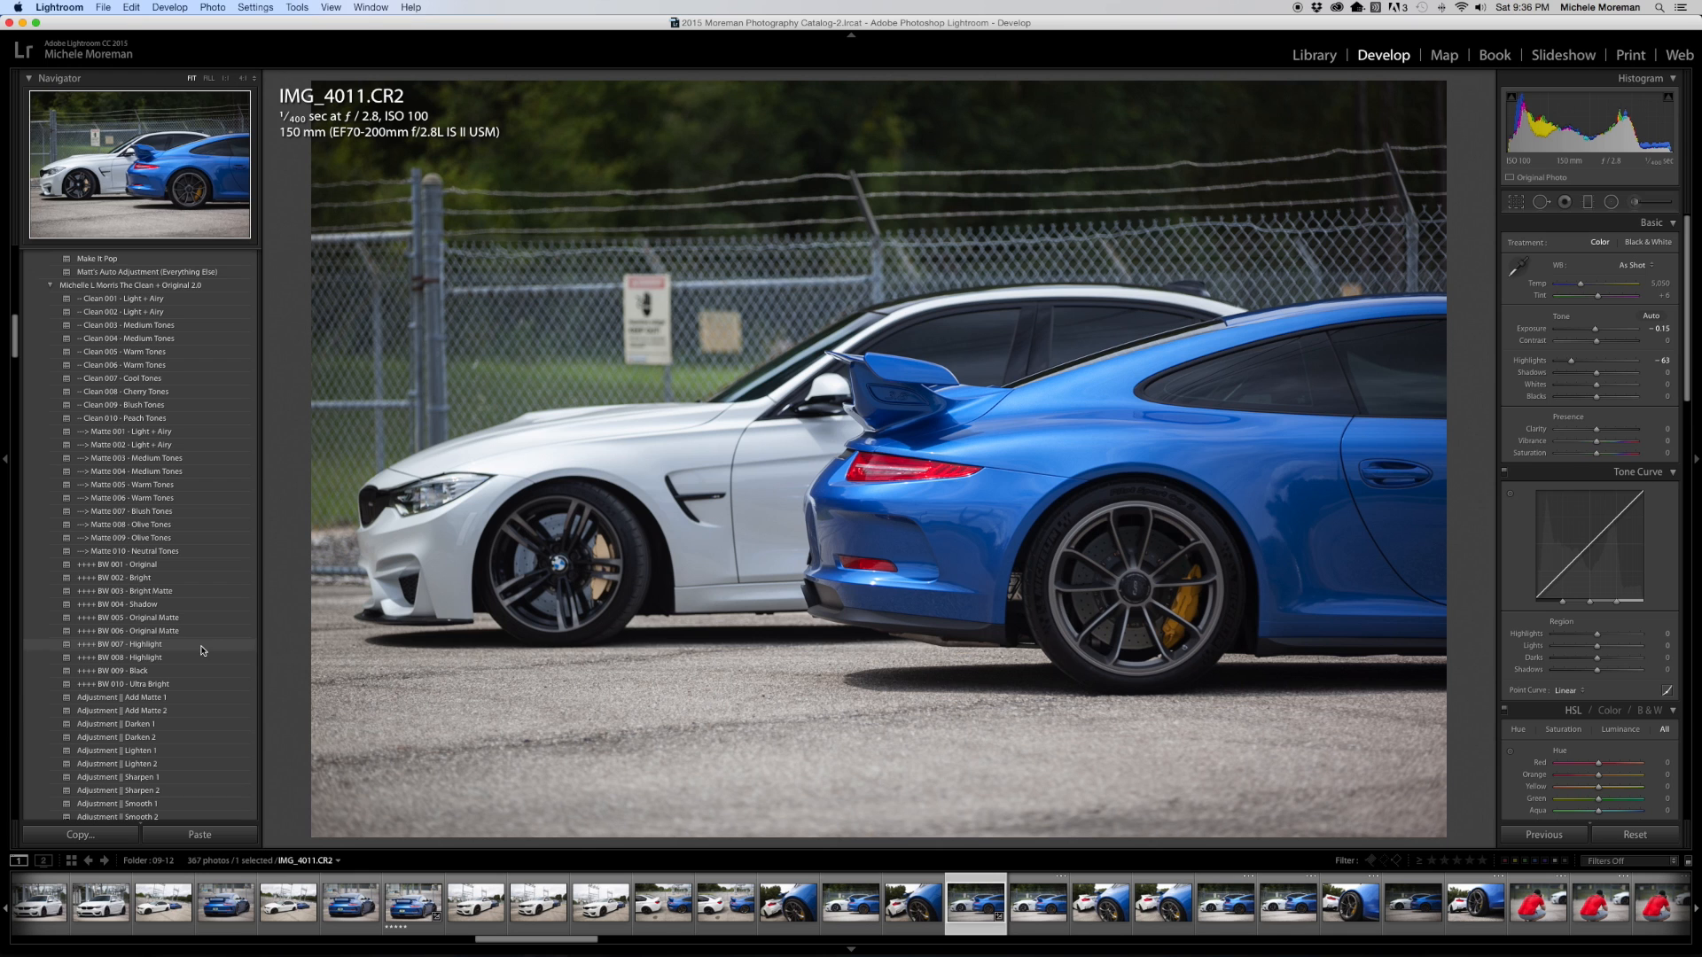
Apply the Punch preset to IMG_4011.CR2 and set Blacks to -16
scroll(202, 651, up, 10)
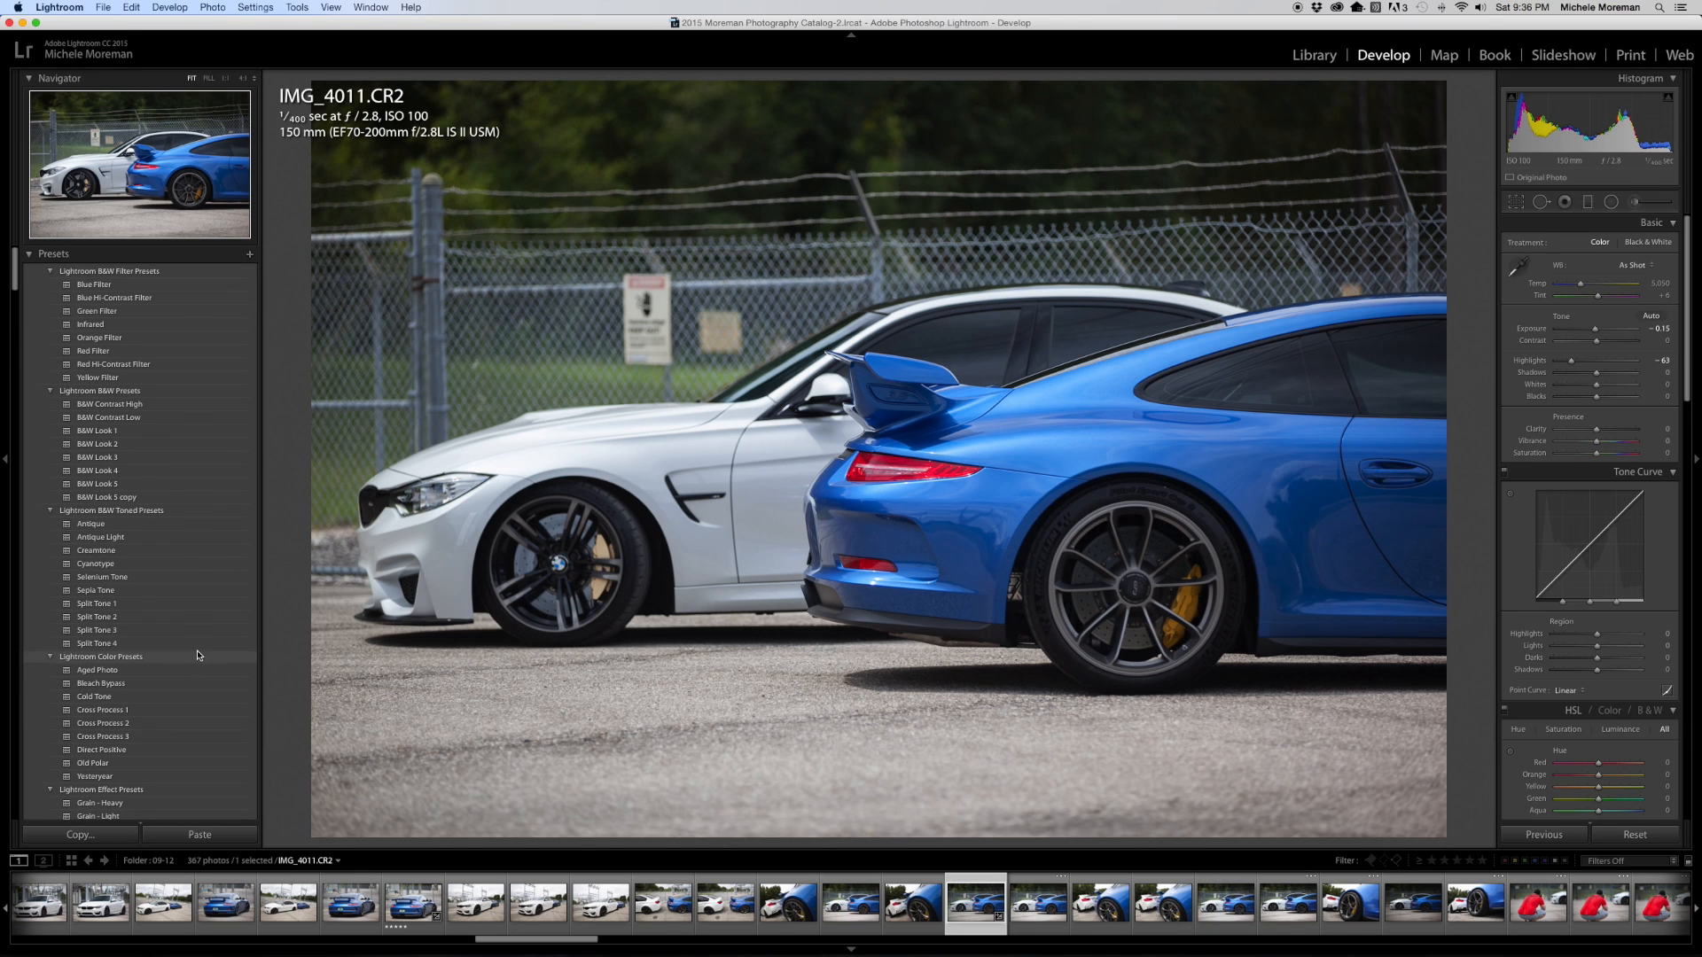
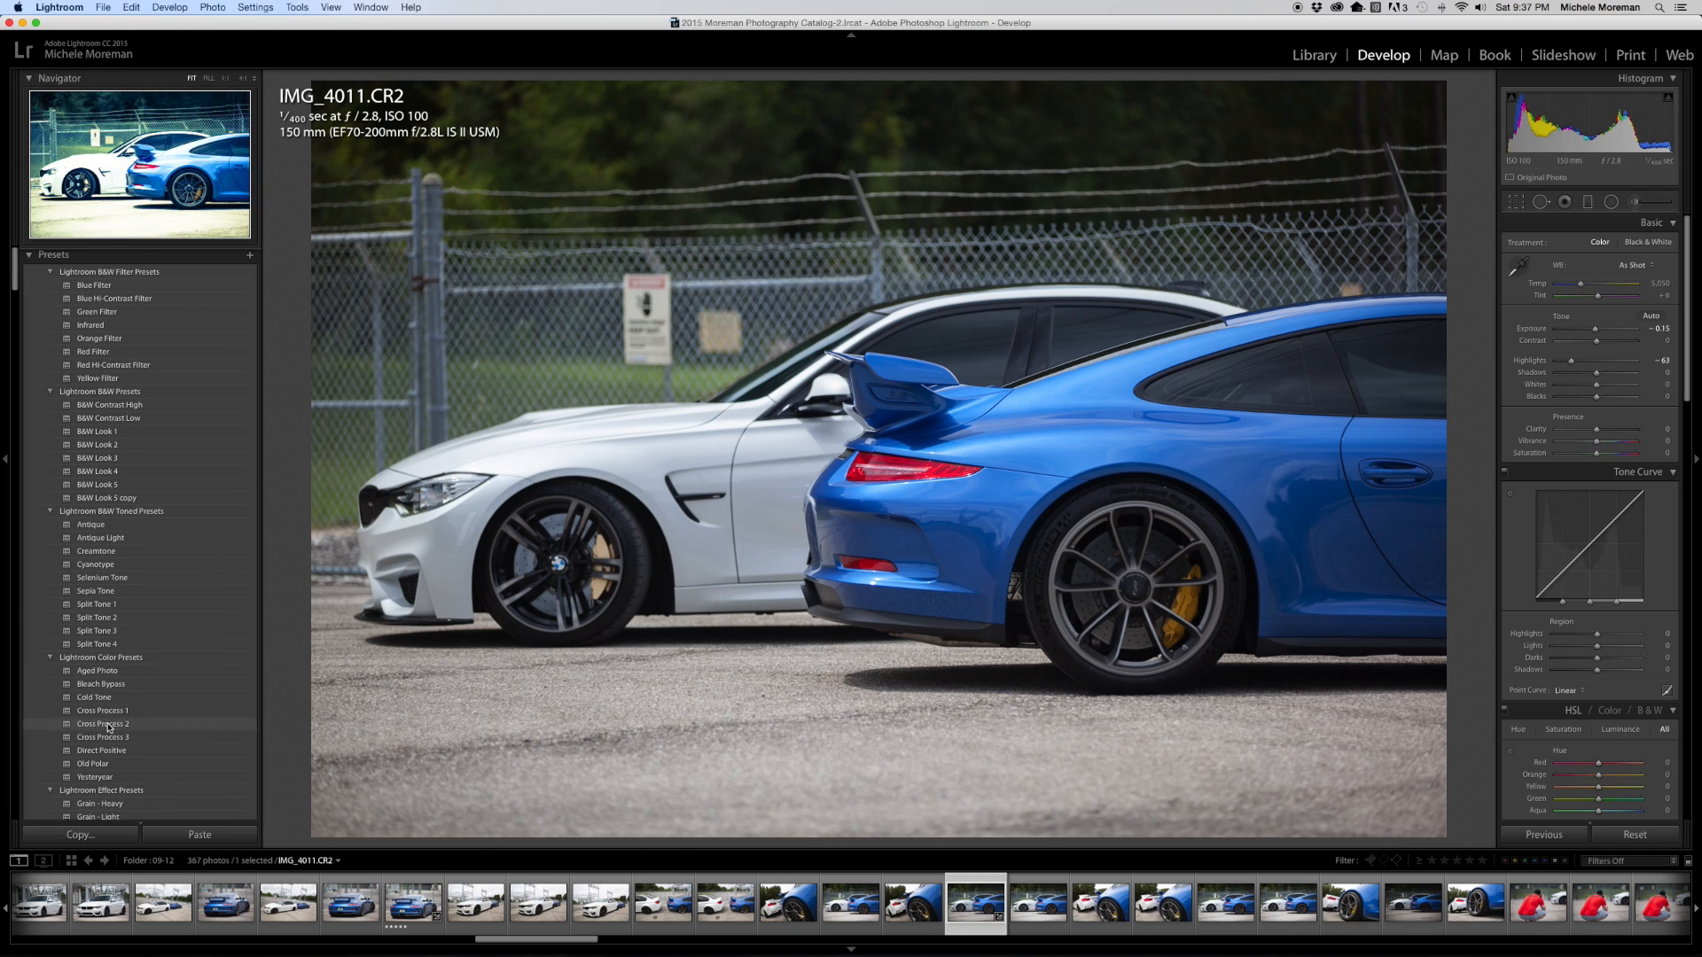
scroll(111, 700, down, 3)
scroll(111, 707, down, 2)
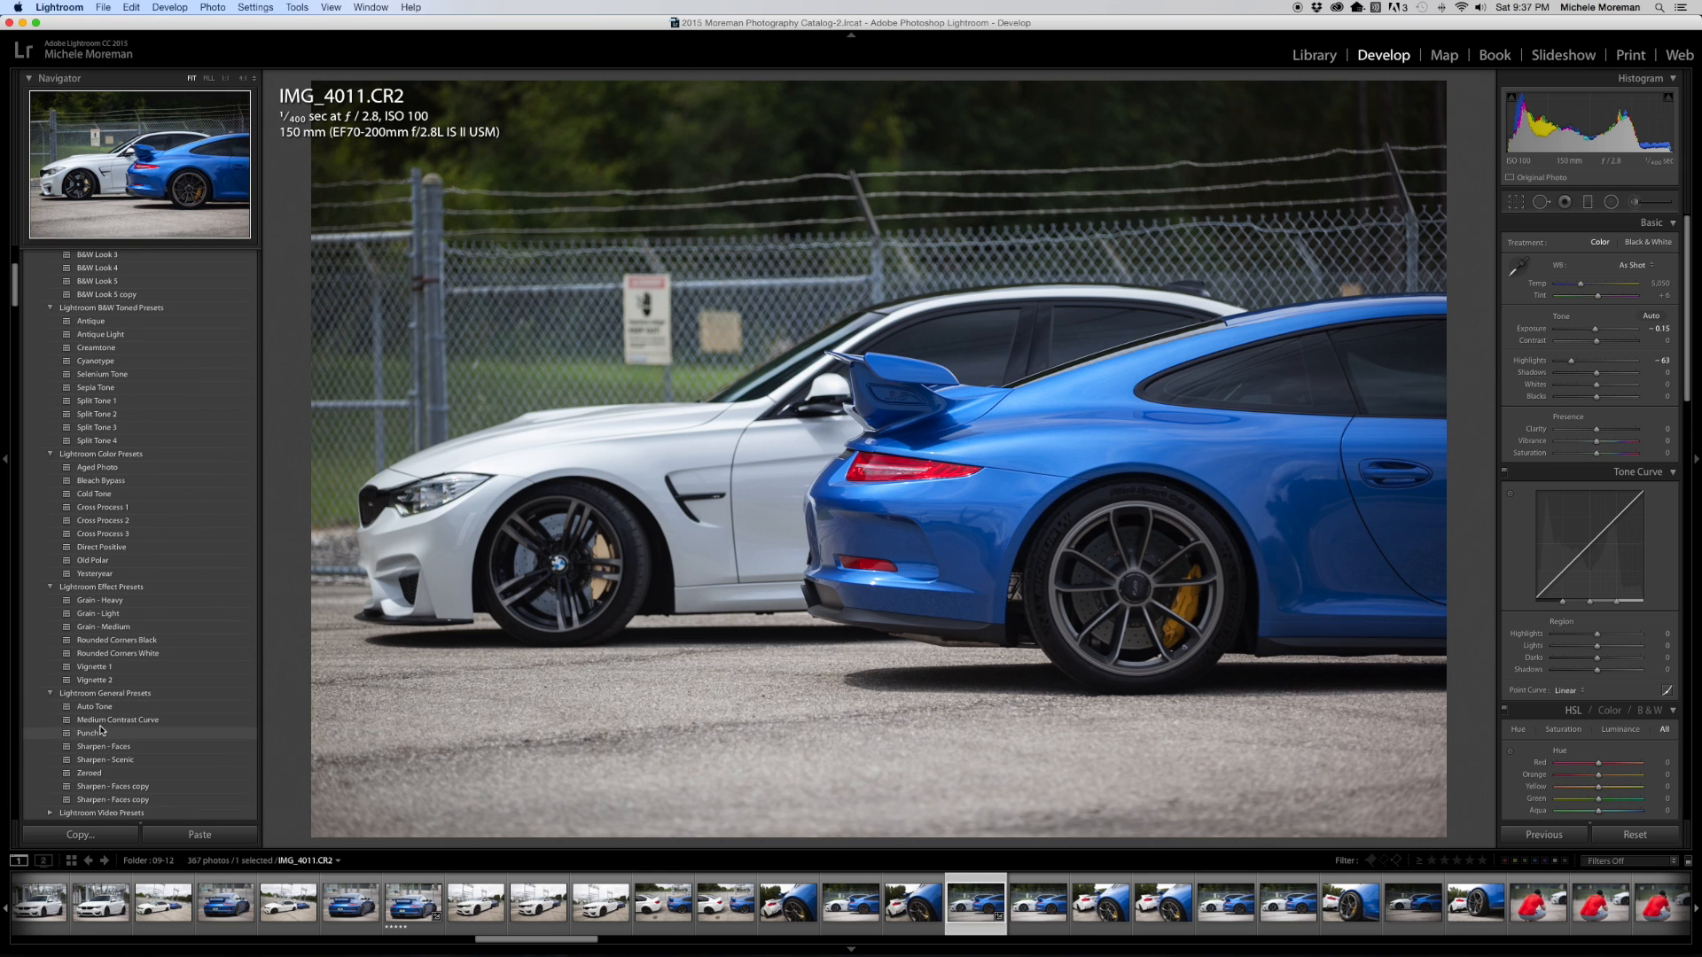
click(99, 733)
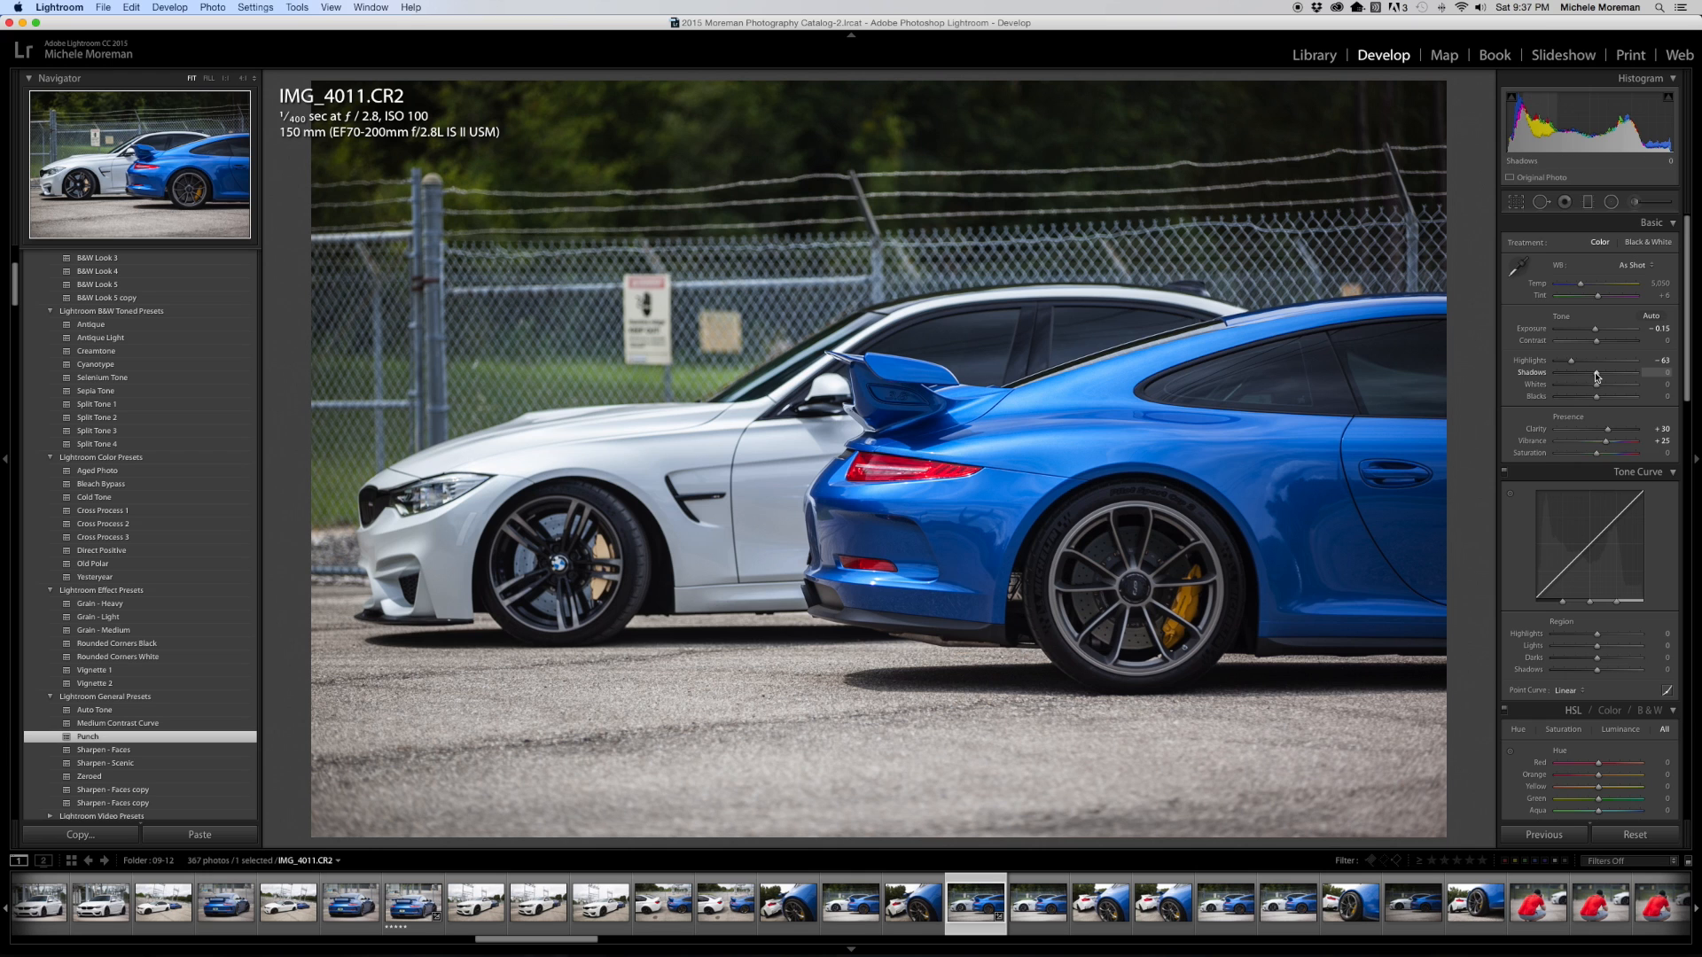
drag(1596, 400, 1592, 400)
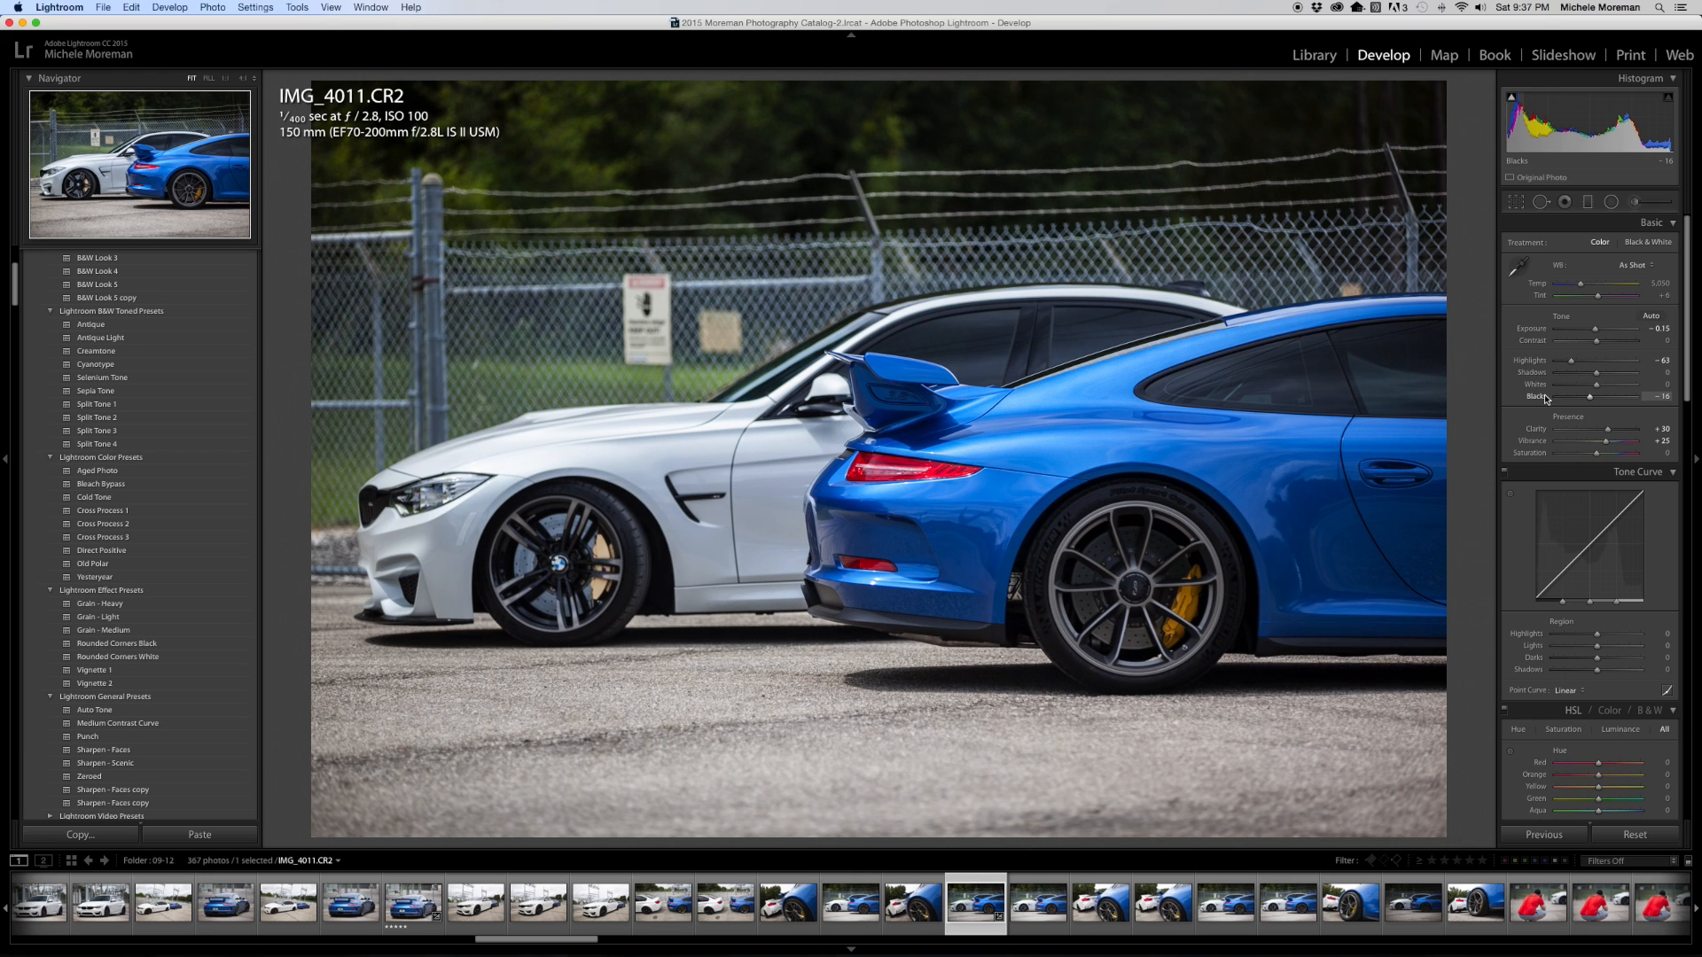
Apply the Vignette 1 preset to IMG_4011.CR2, keep Exposure at -0.15 after trying it at 0, and rate the photo 5 stars
click(84, 671)
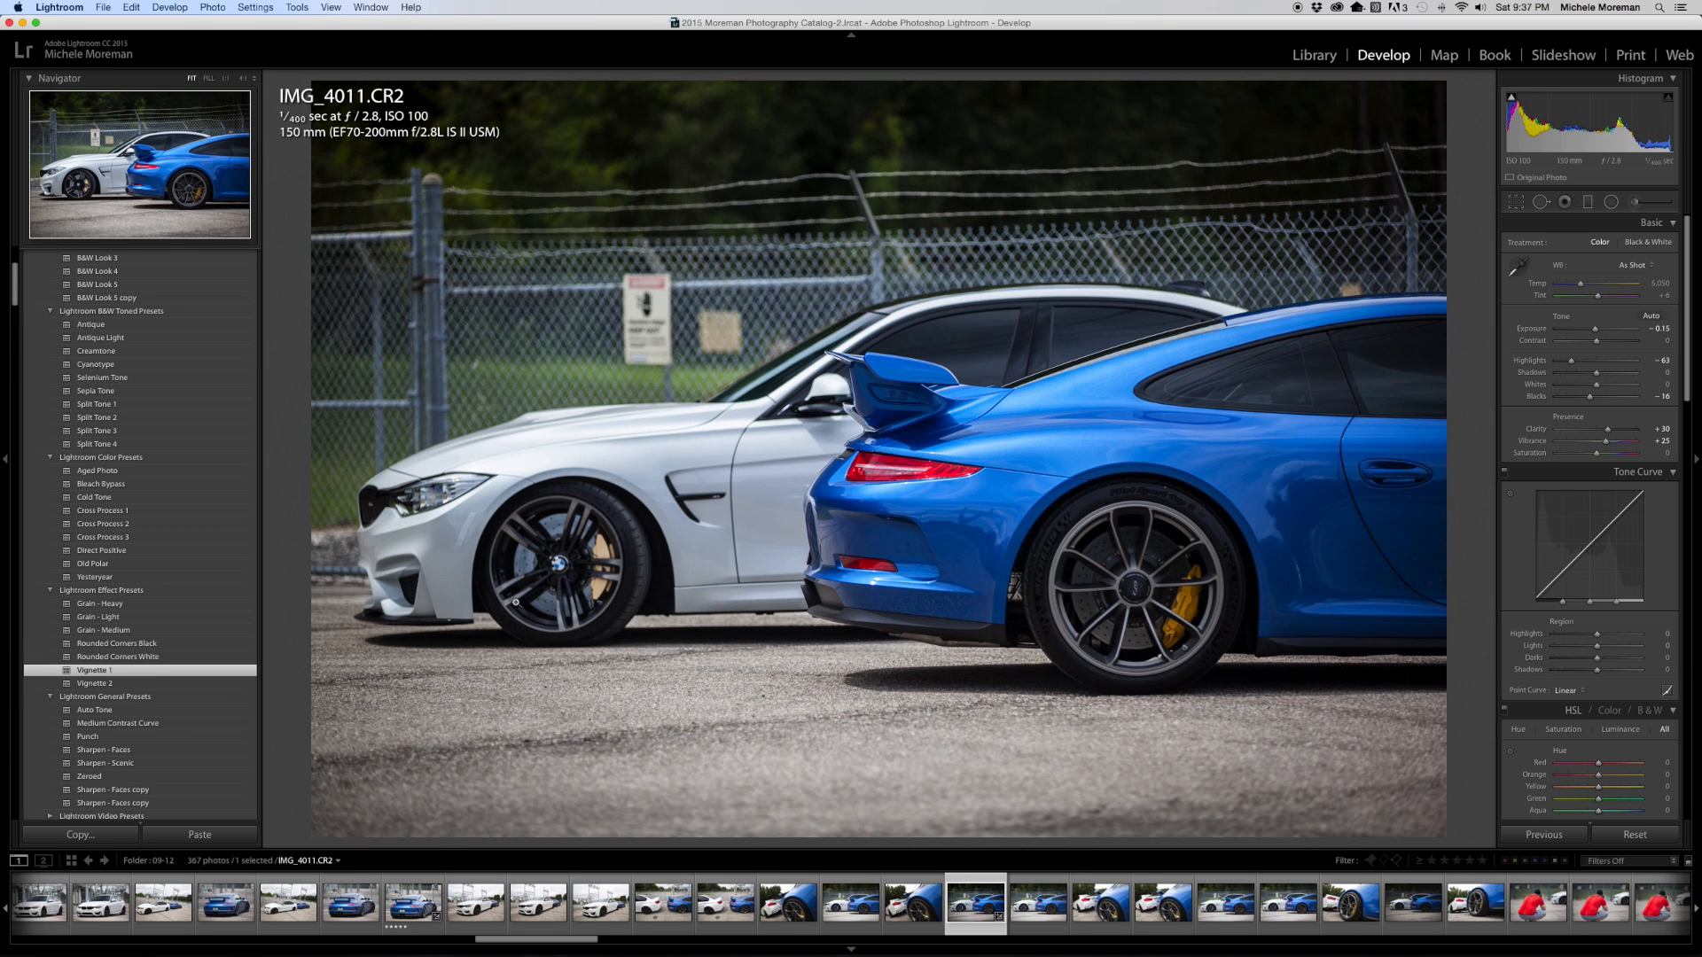
double_click(1596, 333)
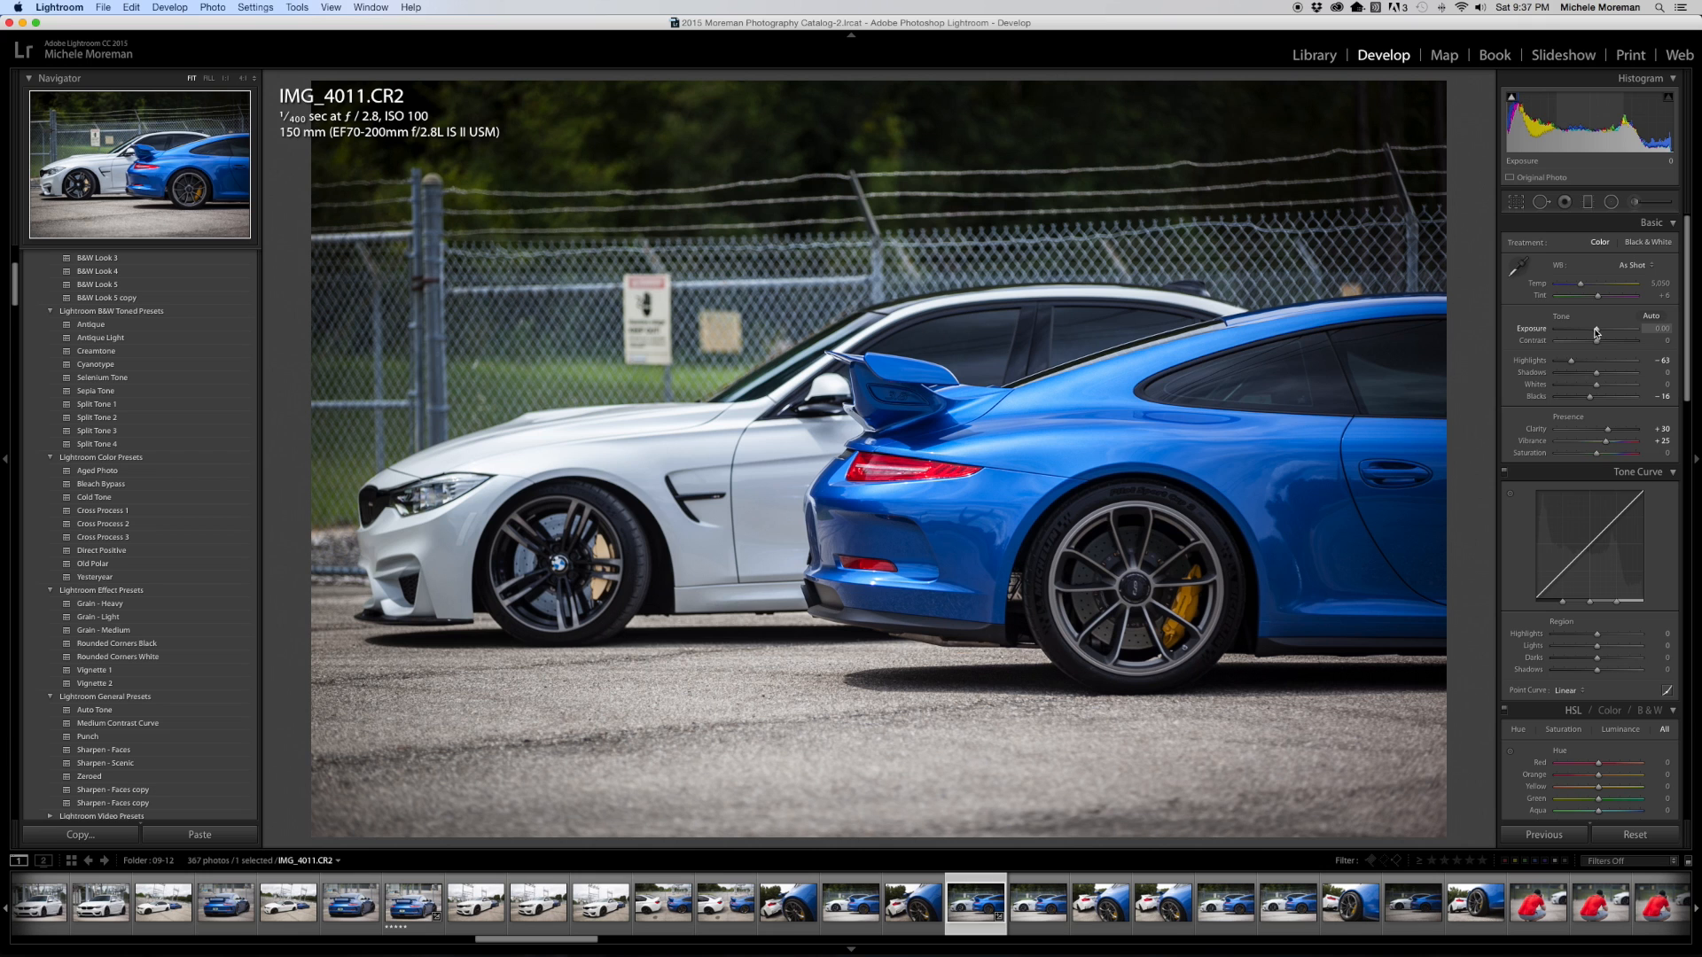
key(super+z)
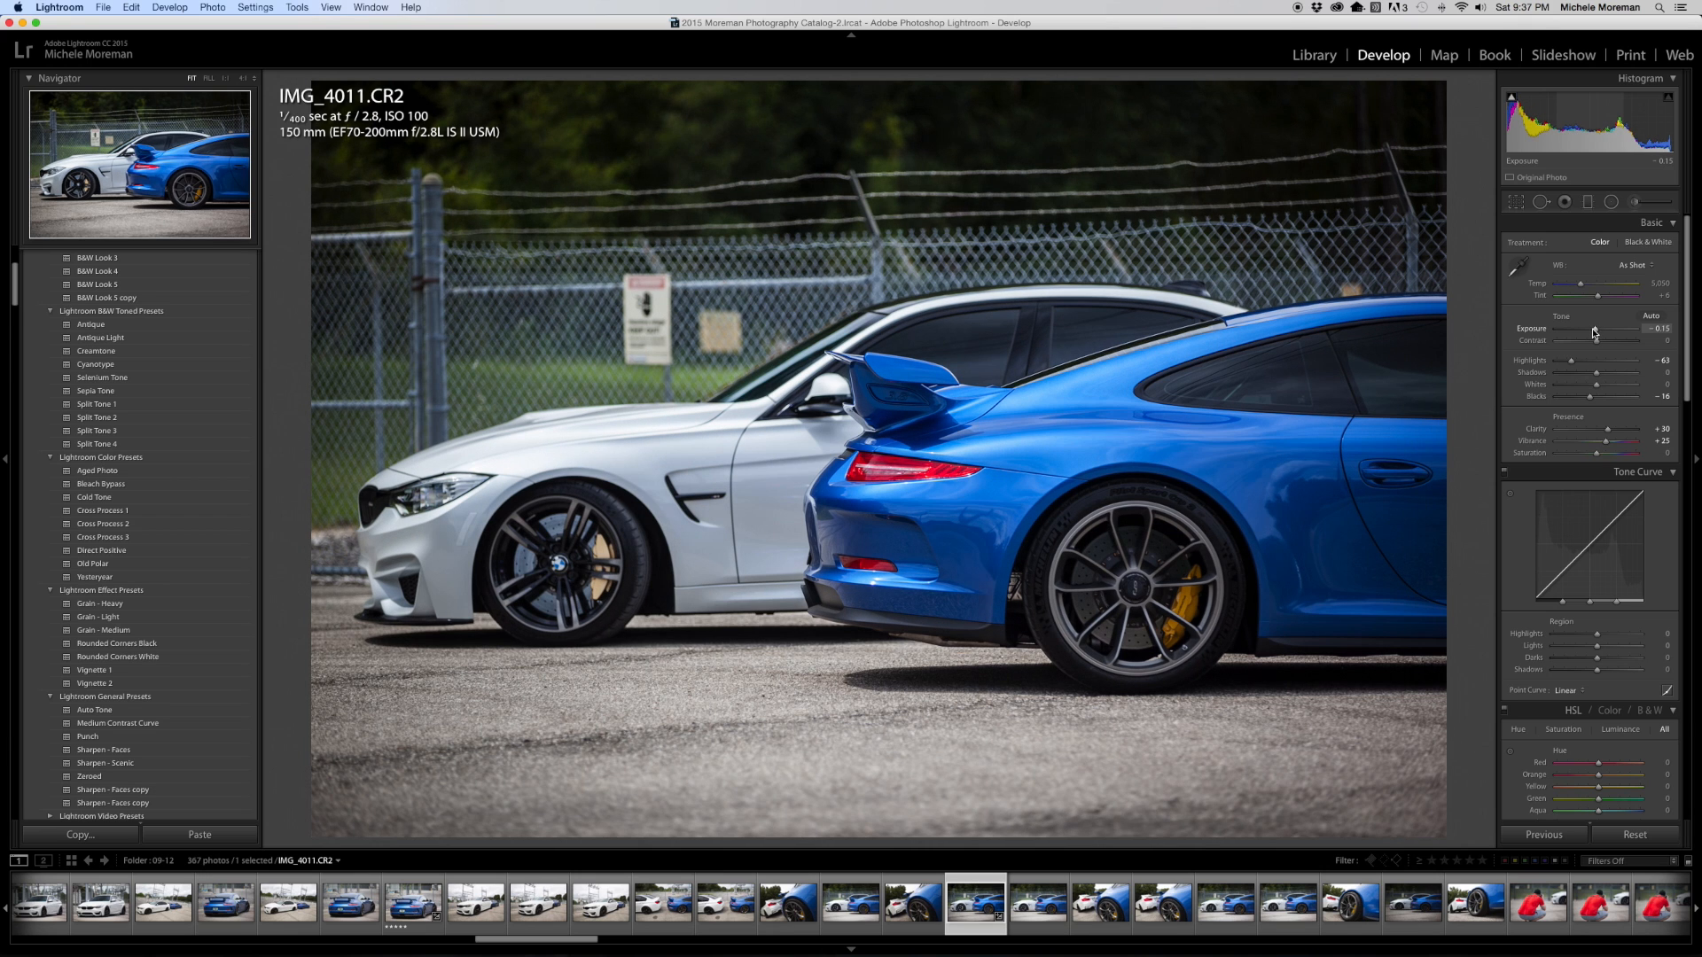
key(5)
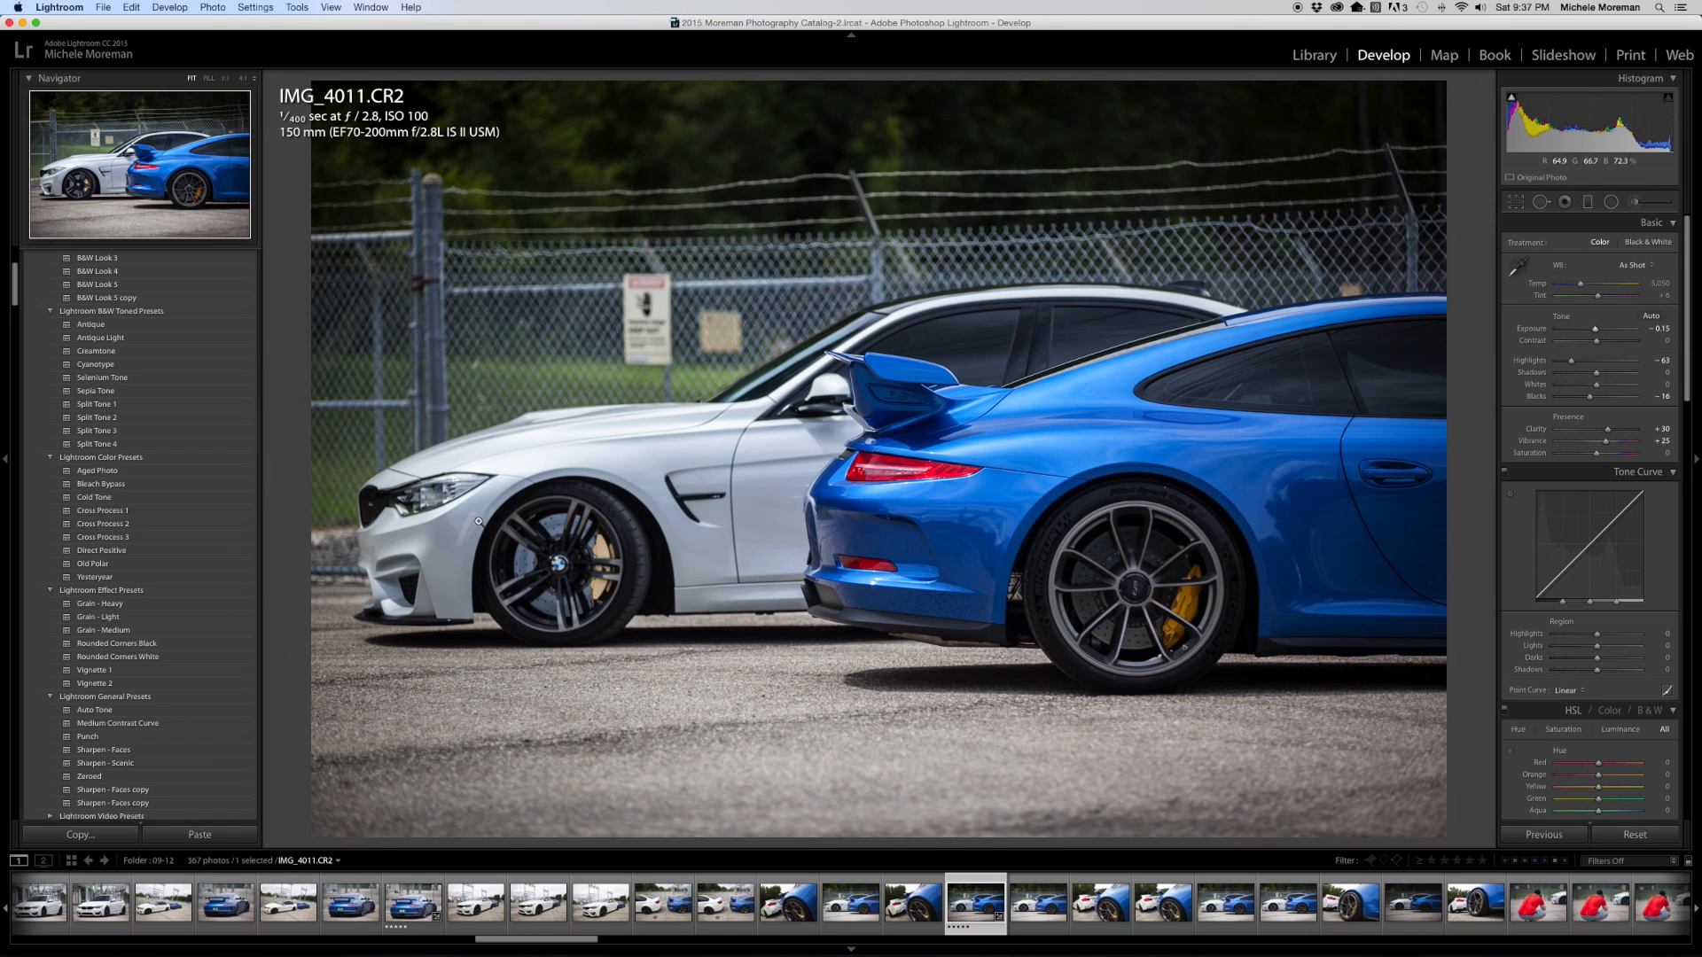
Compare the sharpness of the white car's front wheel up close in IMG_4011.CR2, IMG_4010.CR2 and IMG_4012.CR2, and return to IMG_4010.CR2
click(475, 528)
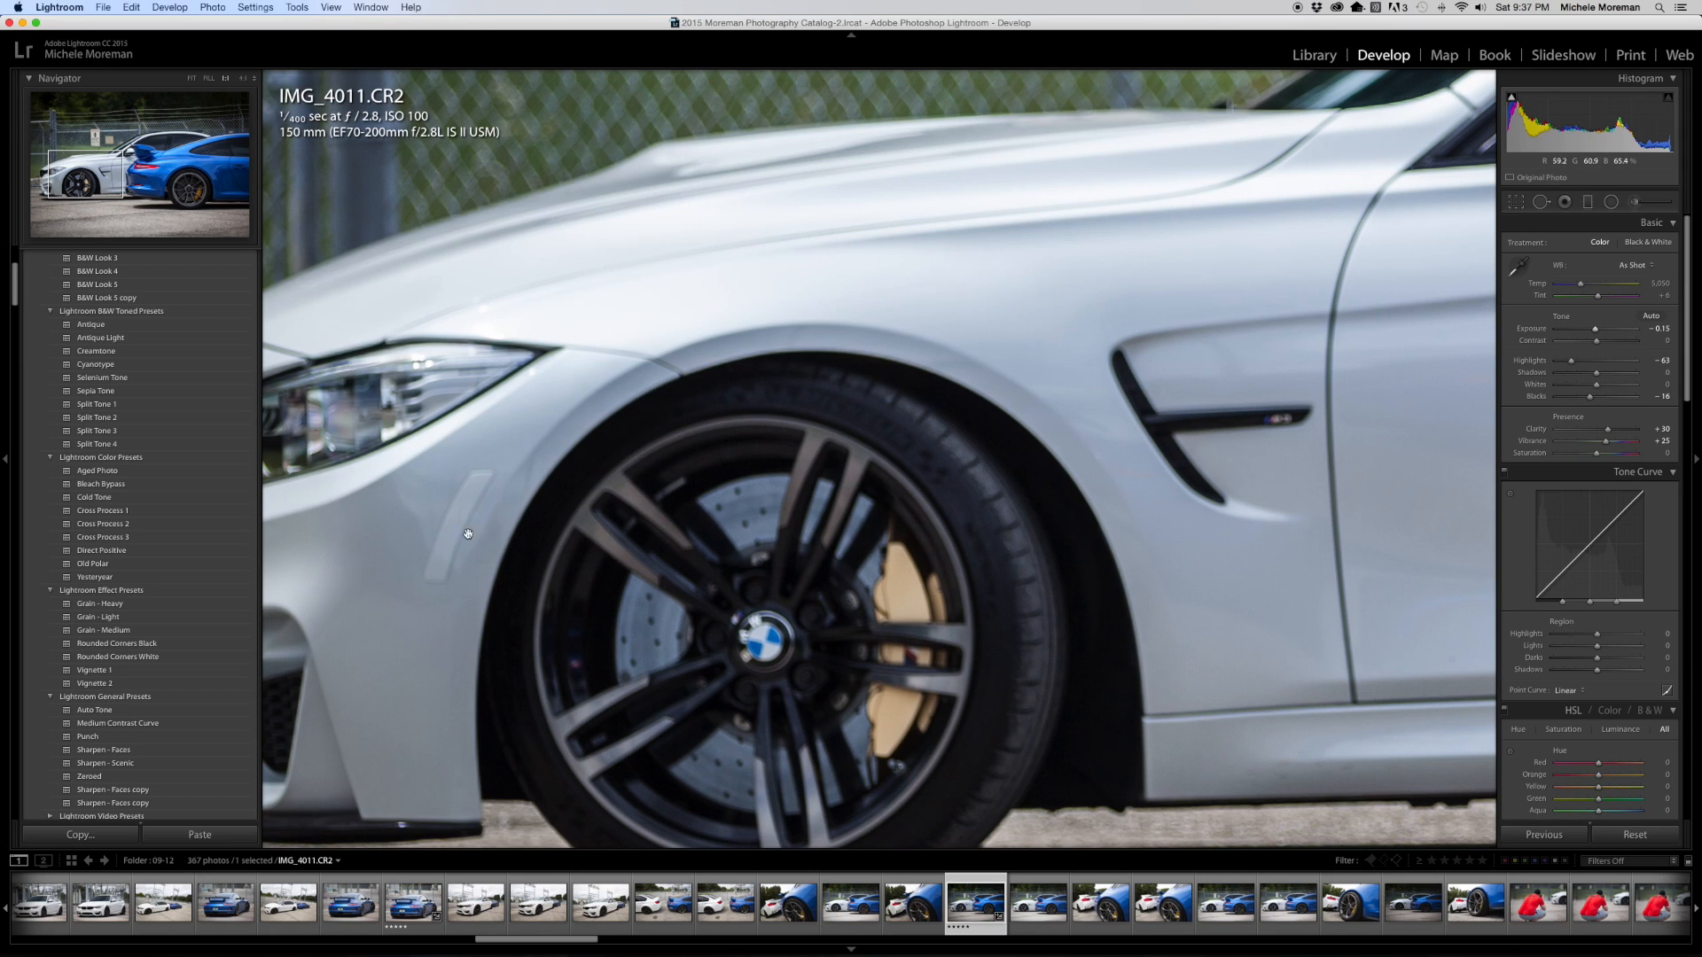
click(925, 593)
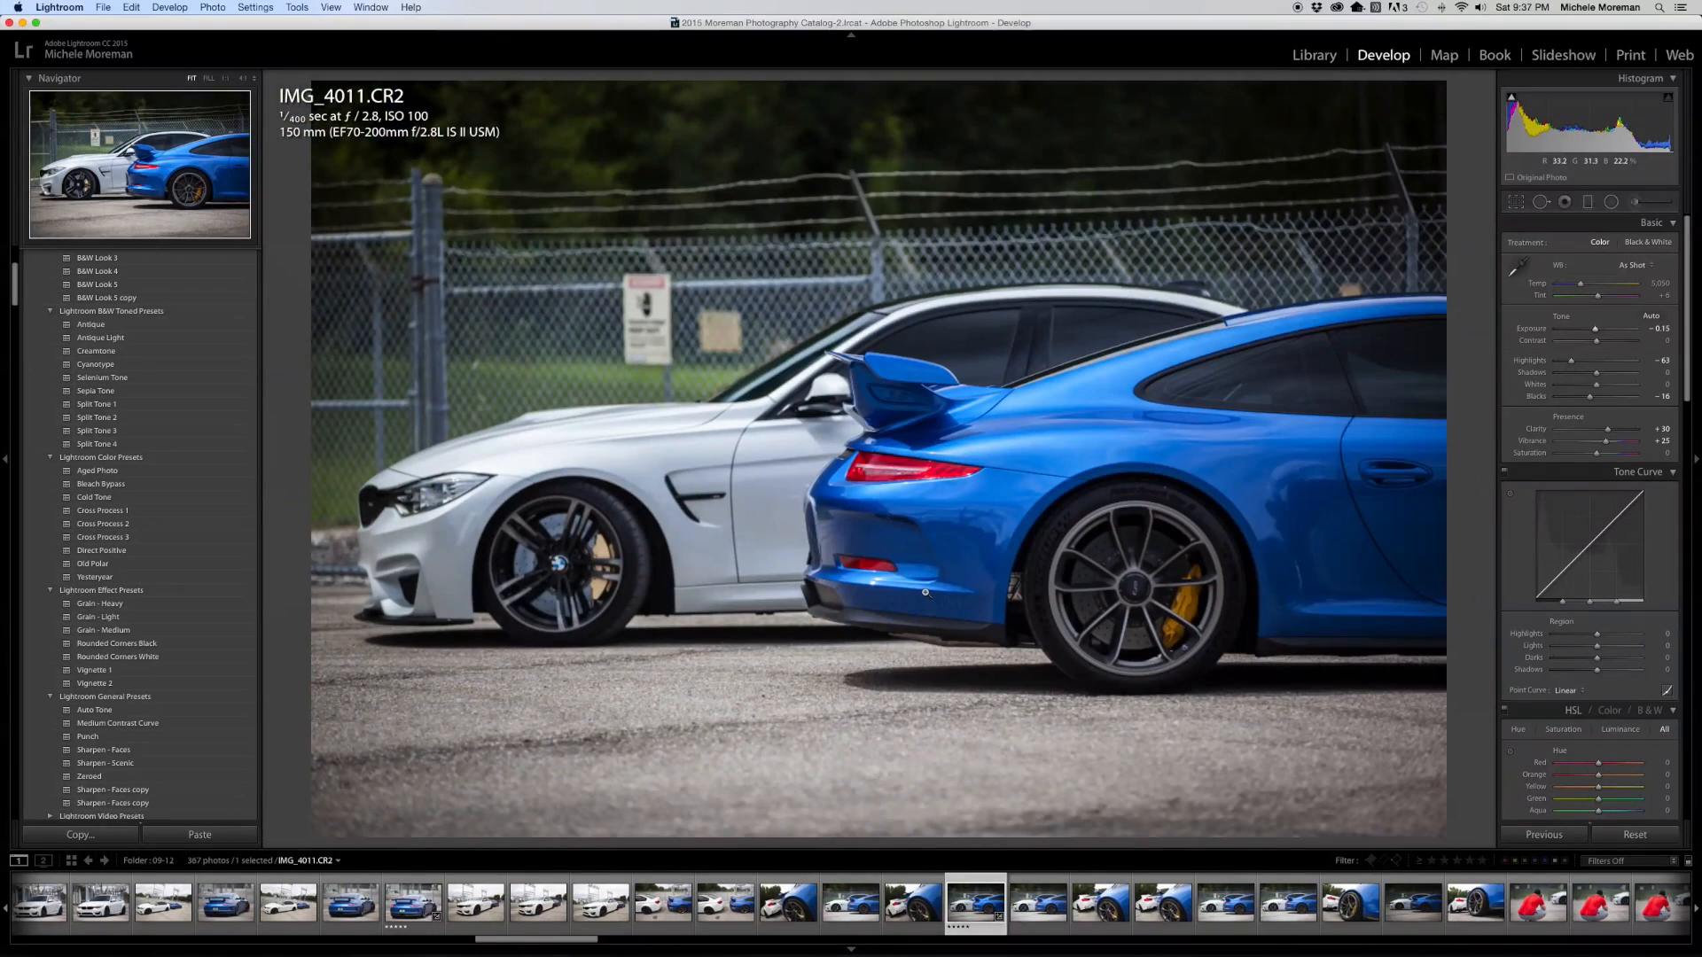
click(578, 557)
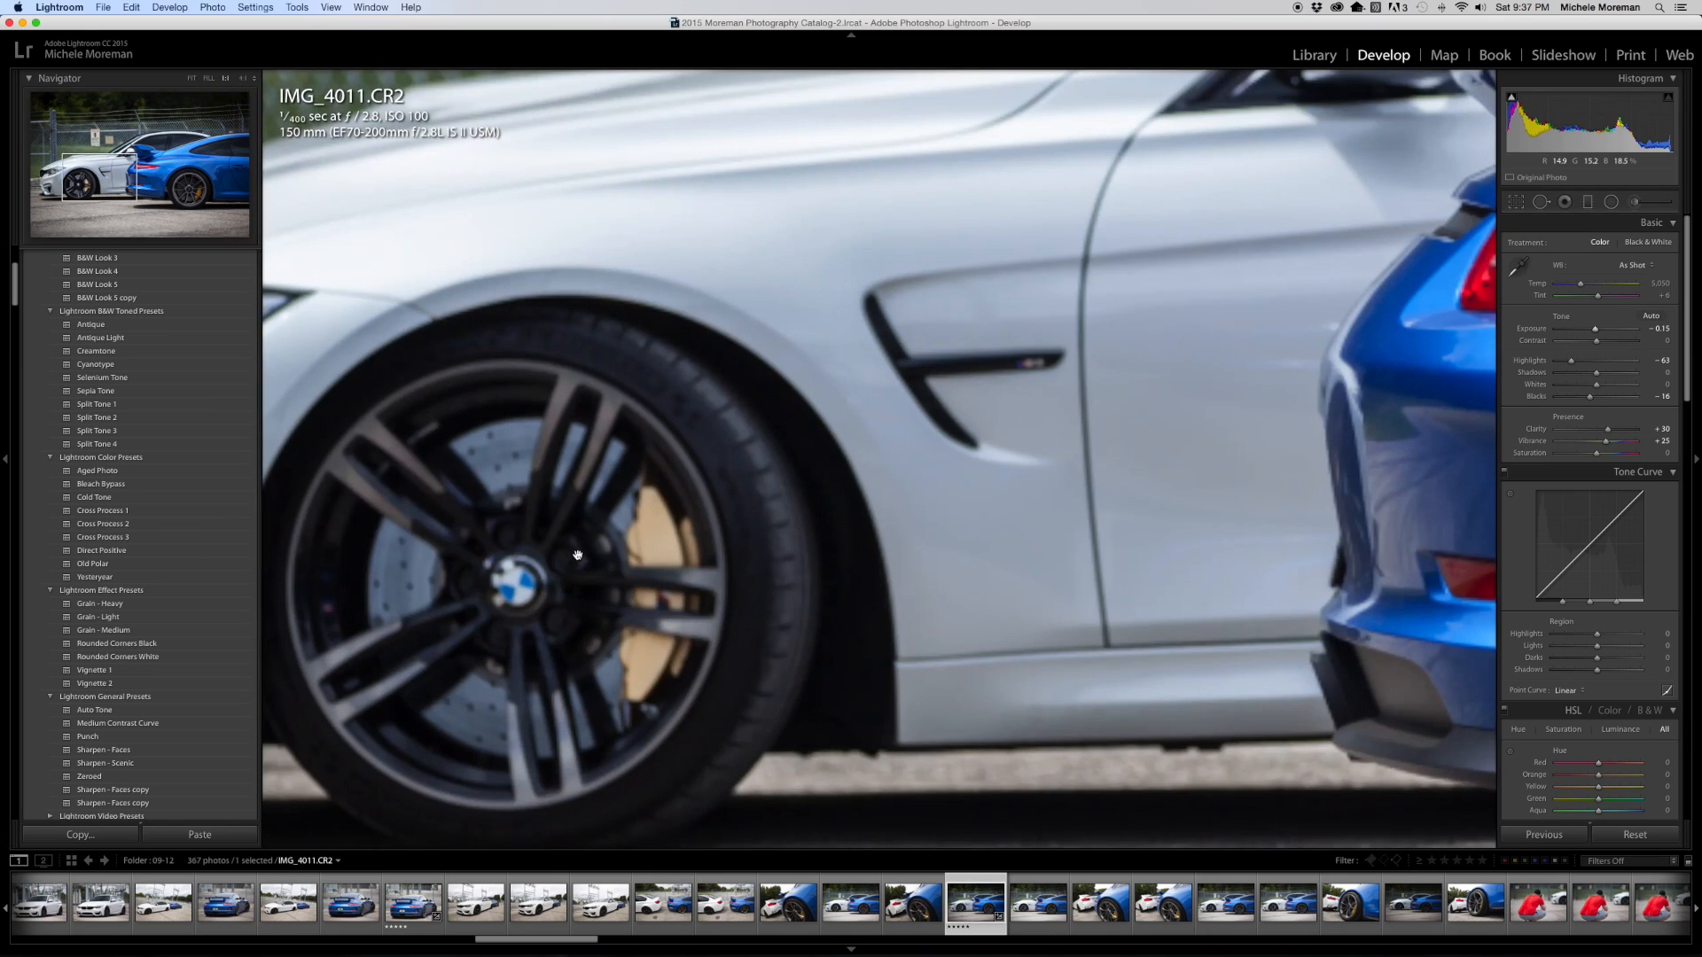
click(547, 601)
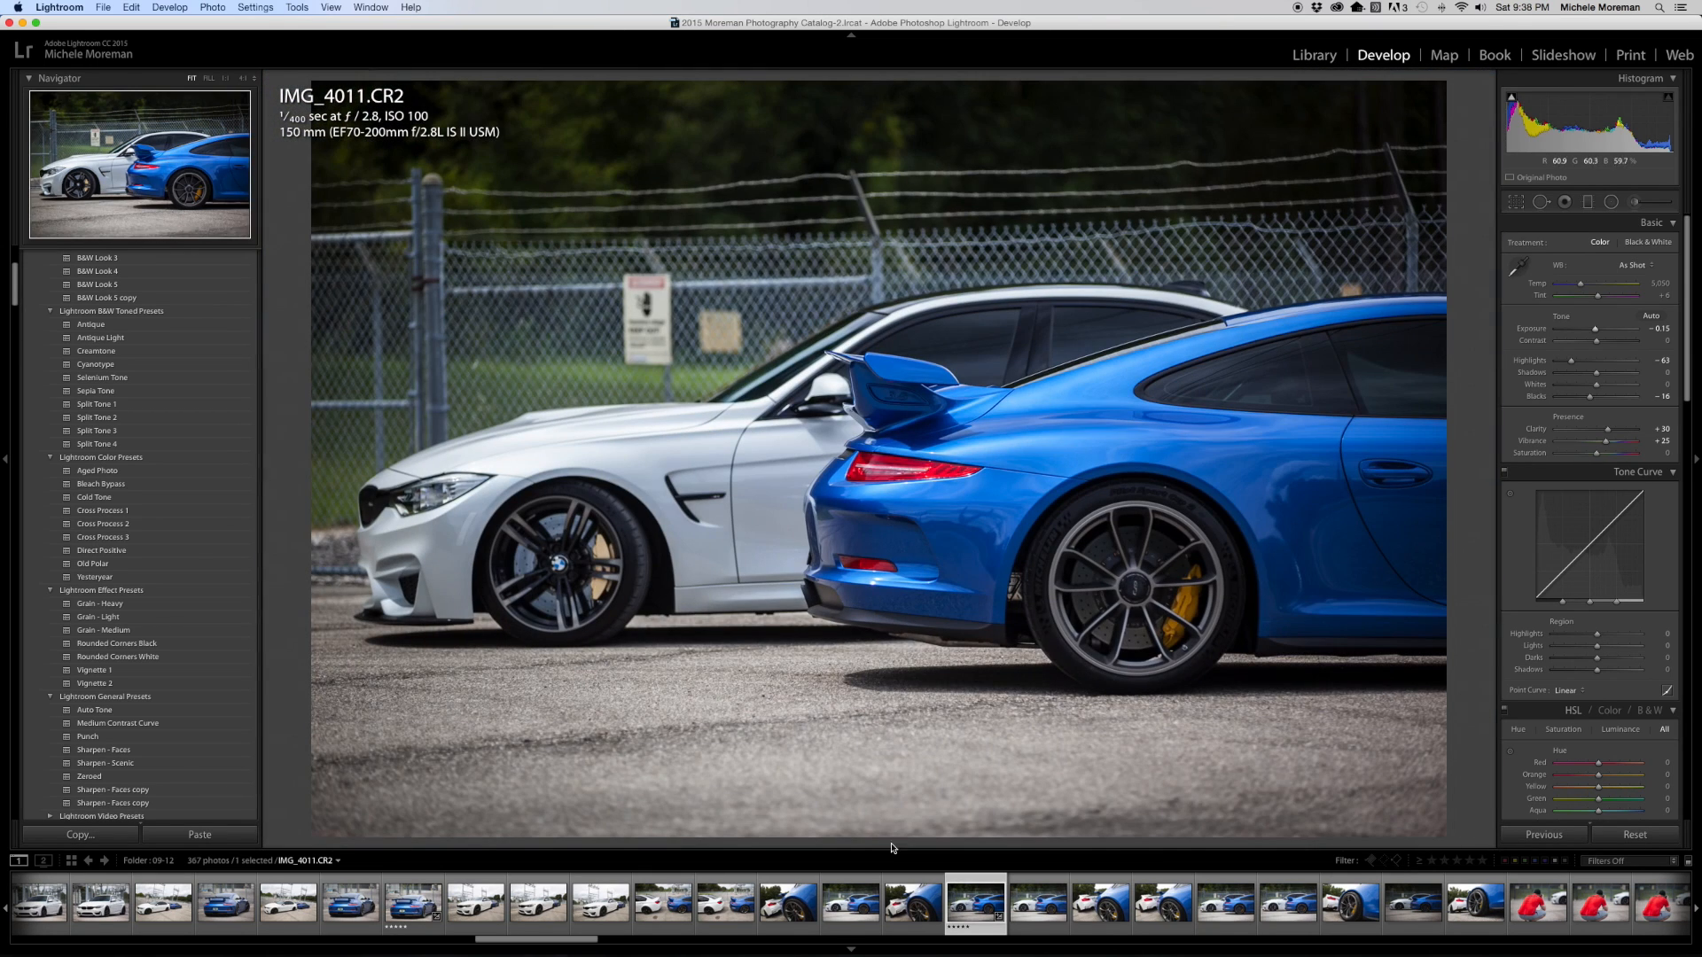
key(Left)
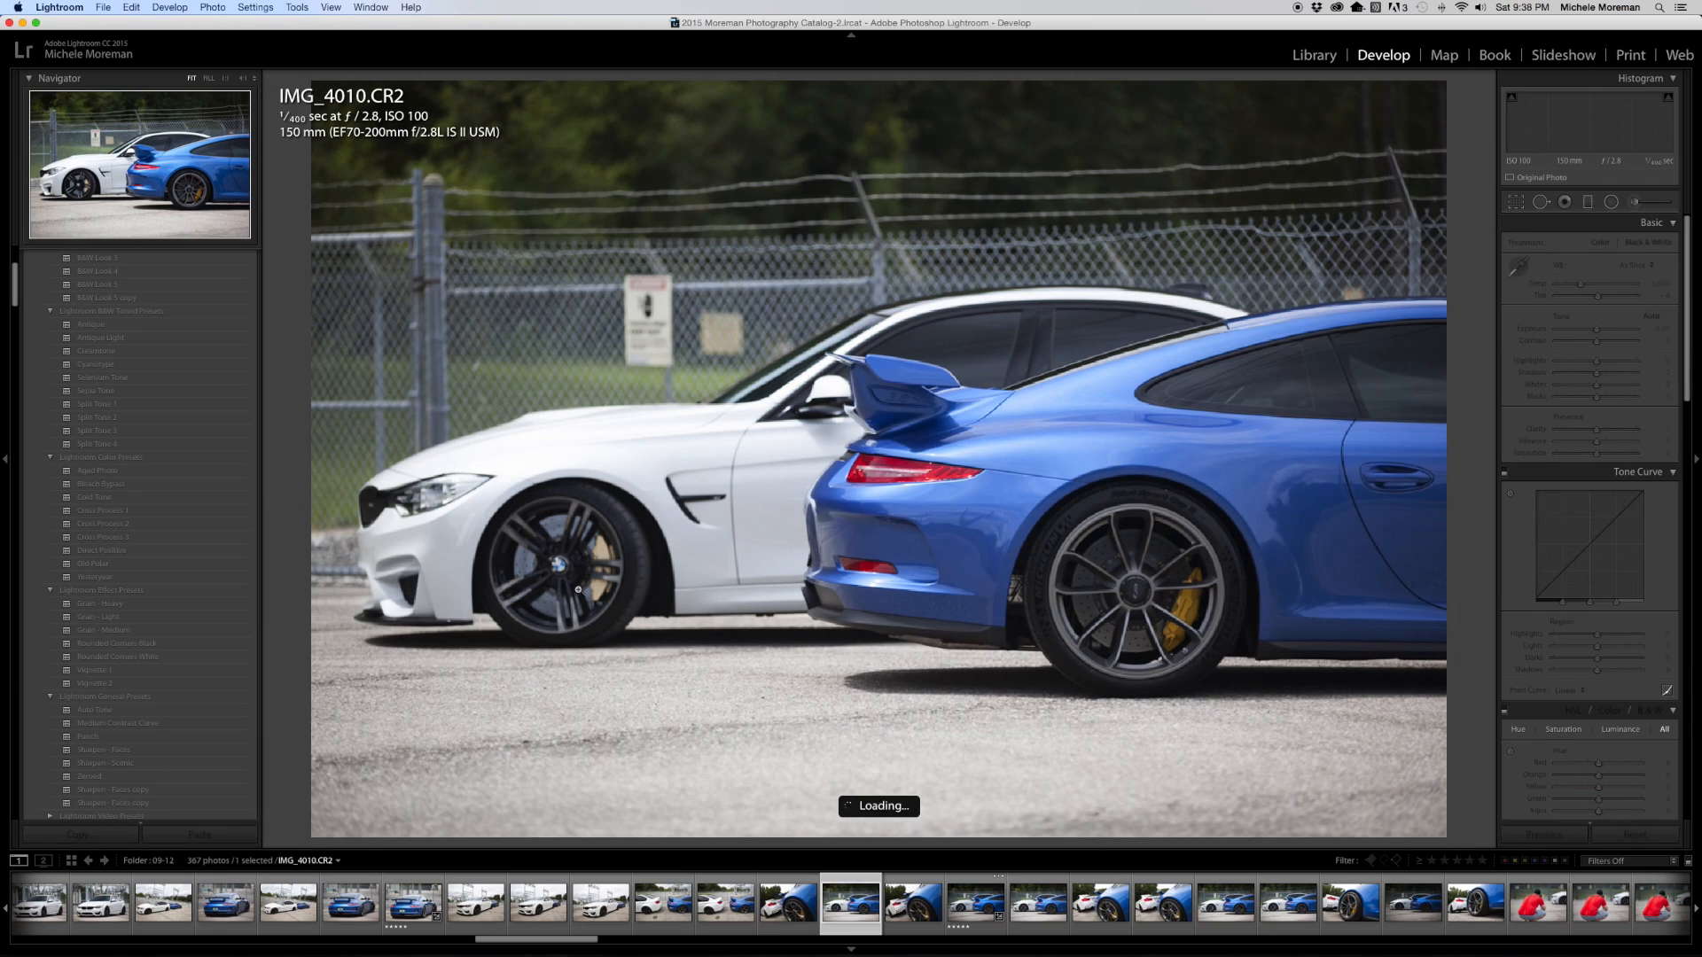
click(555, 565)
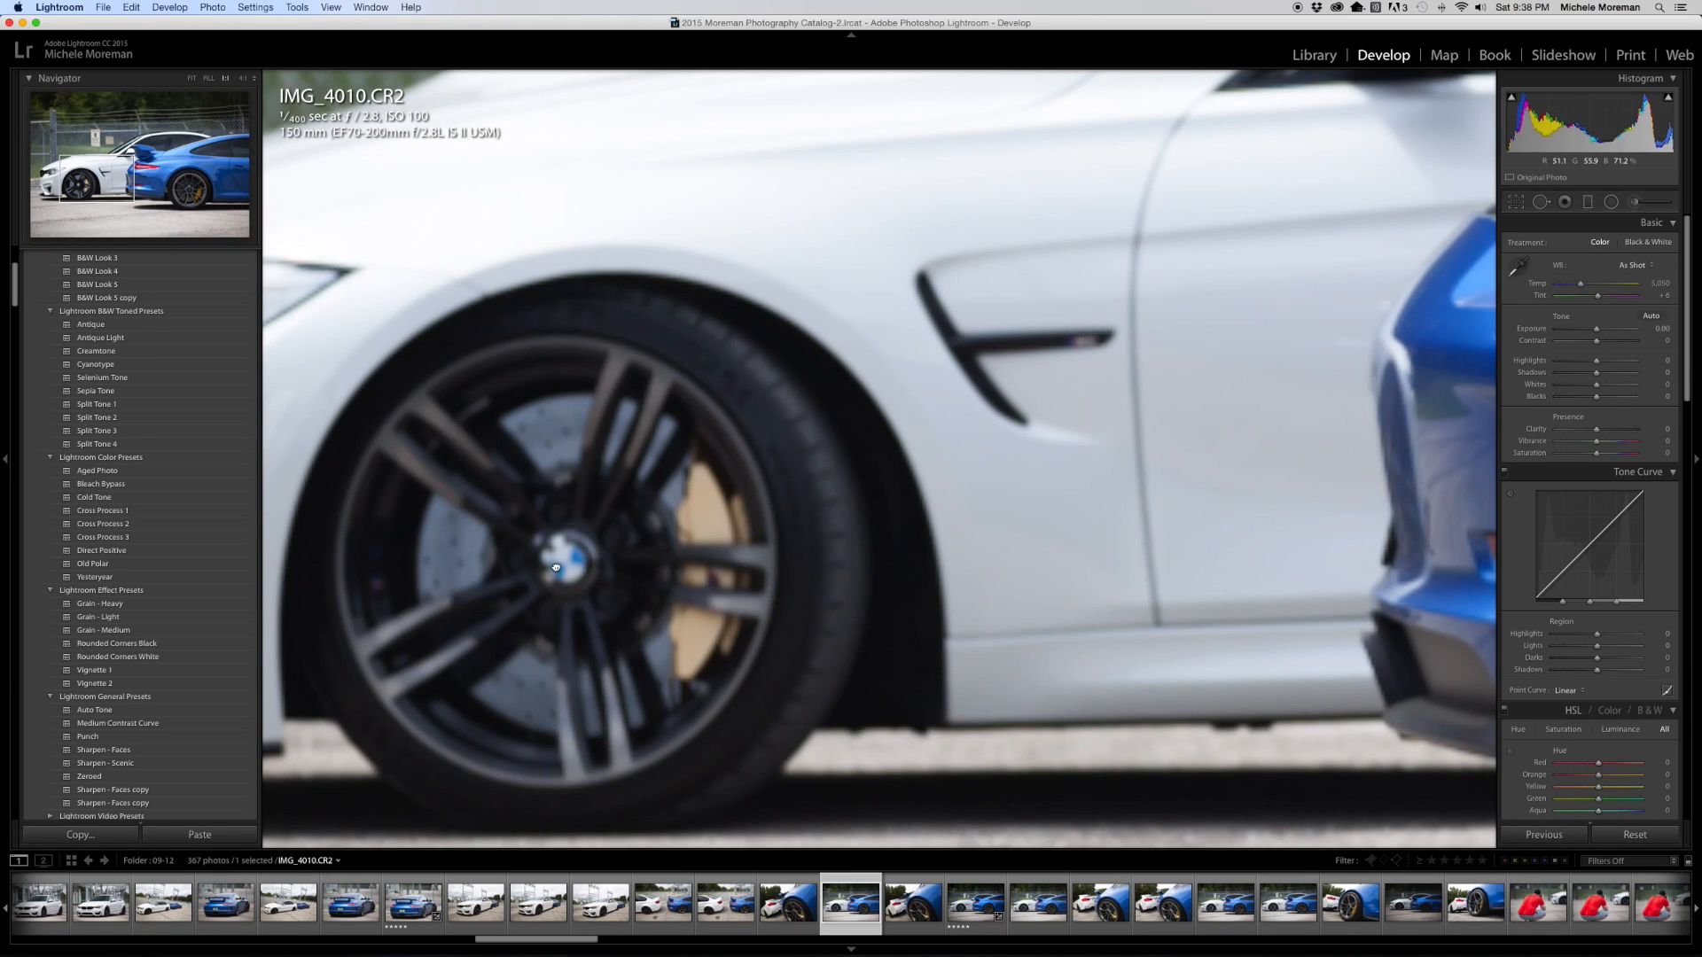
click(556, 567)
click(807, 740)
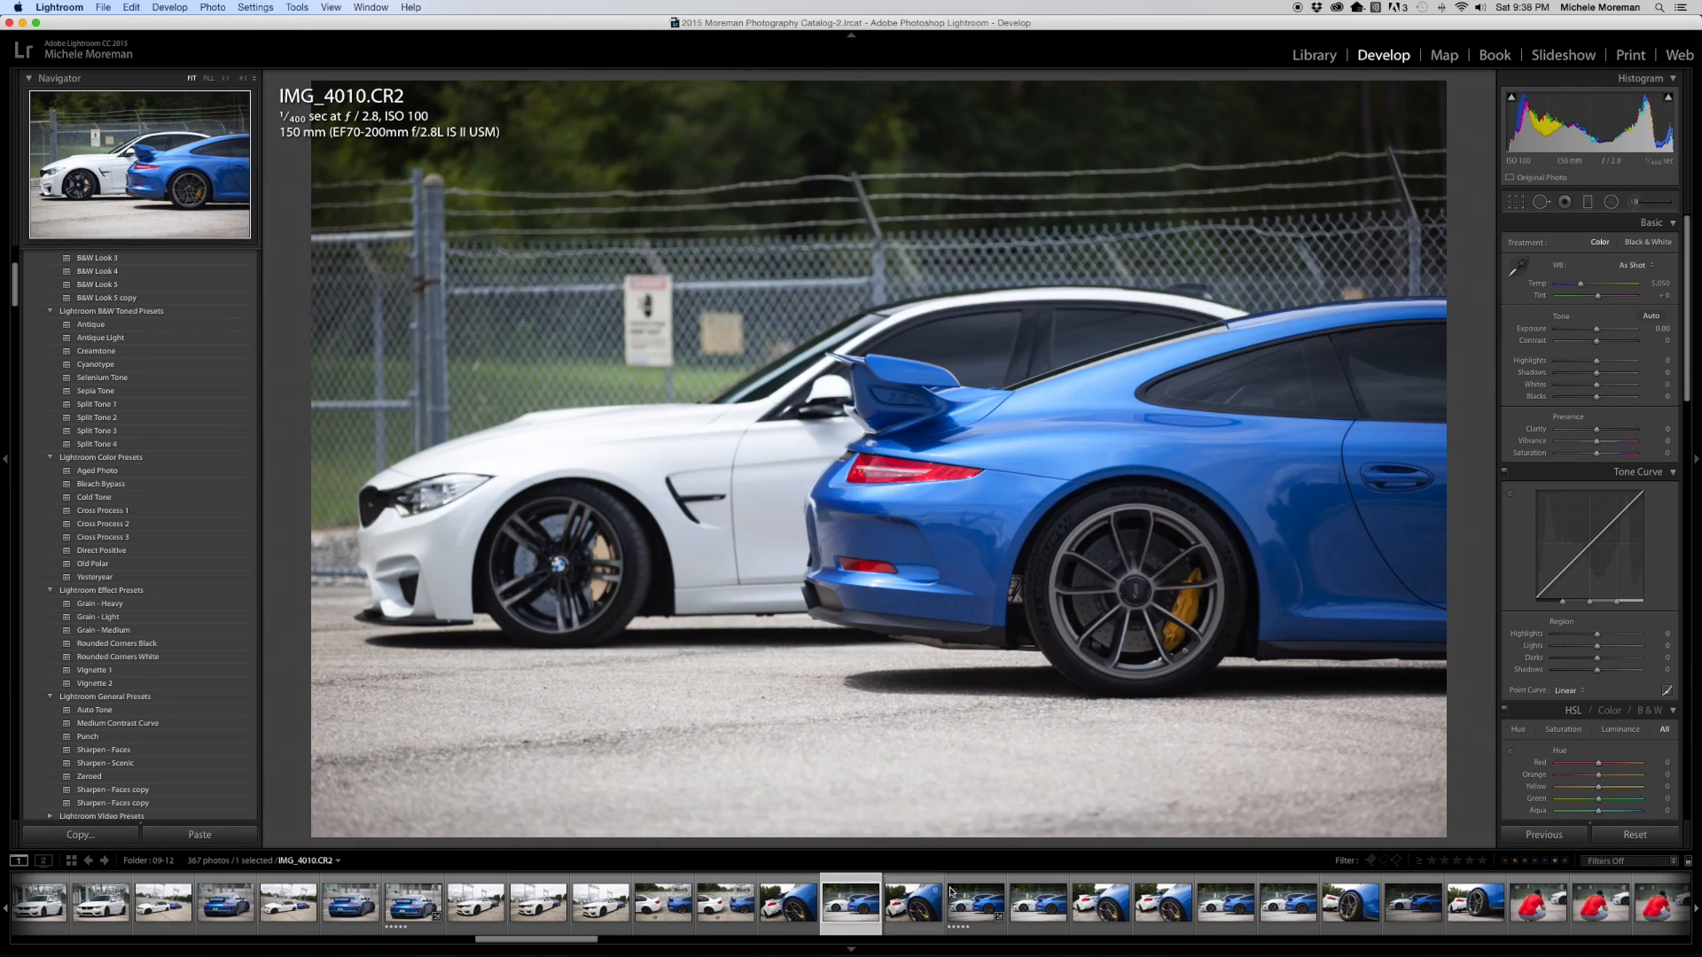
click(1046, 908)
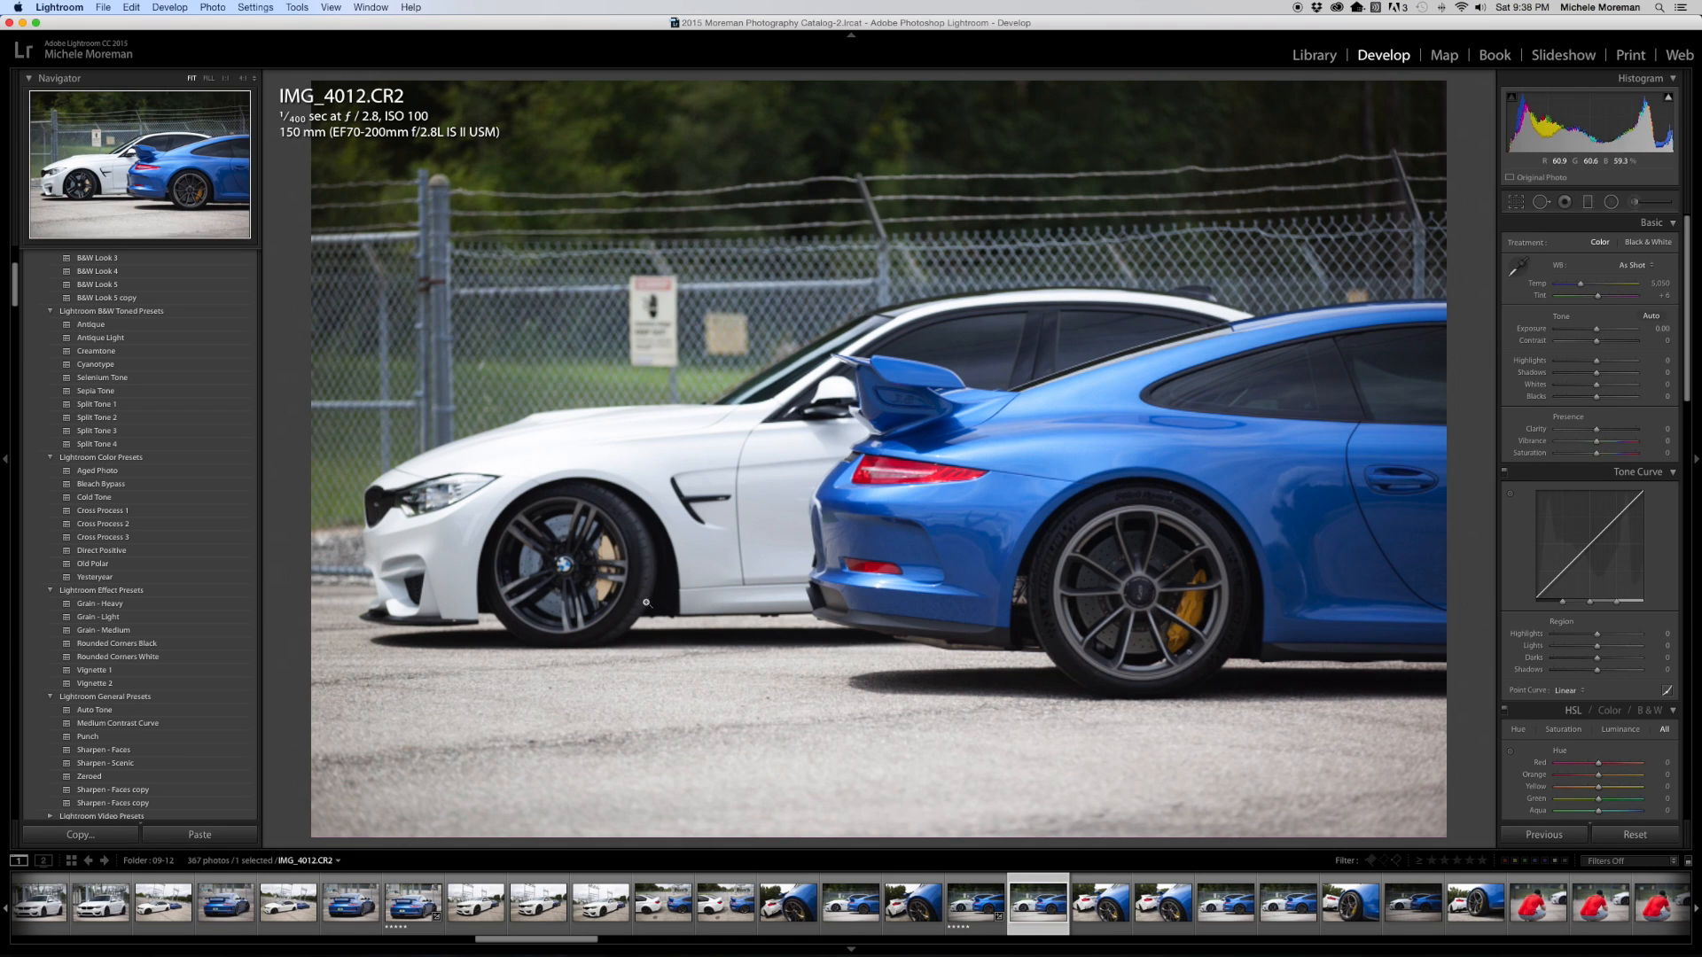
click(568, 574)
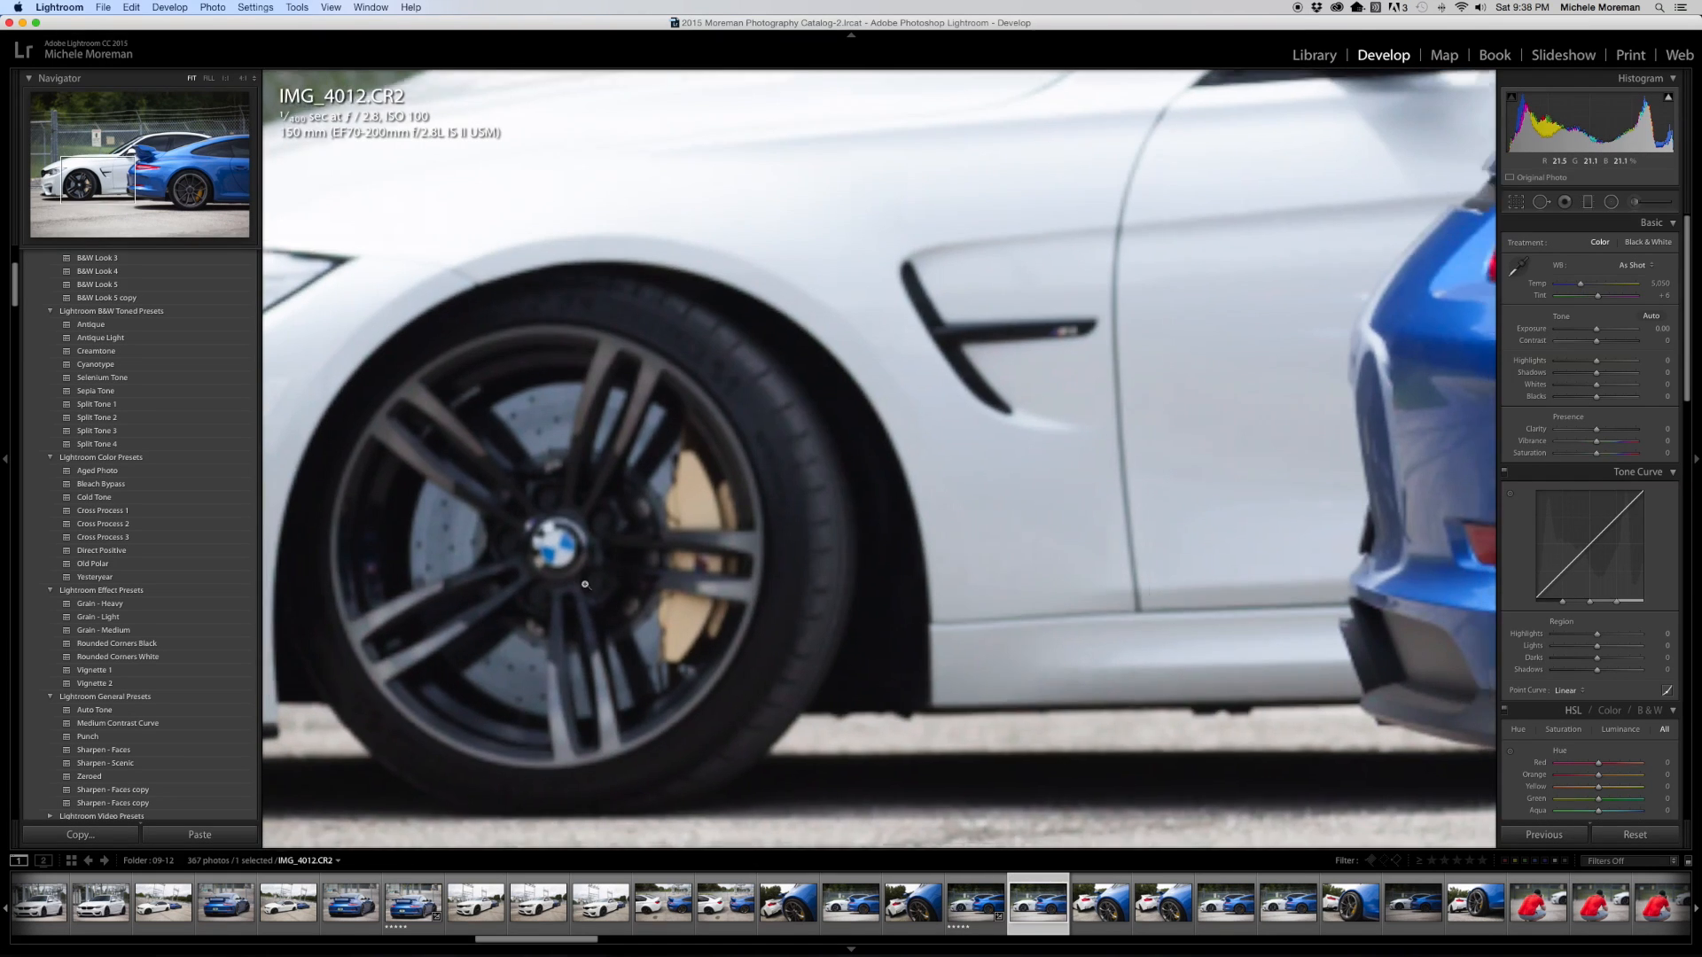
click(832, 824)
click(855, 909)
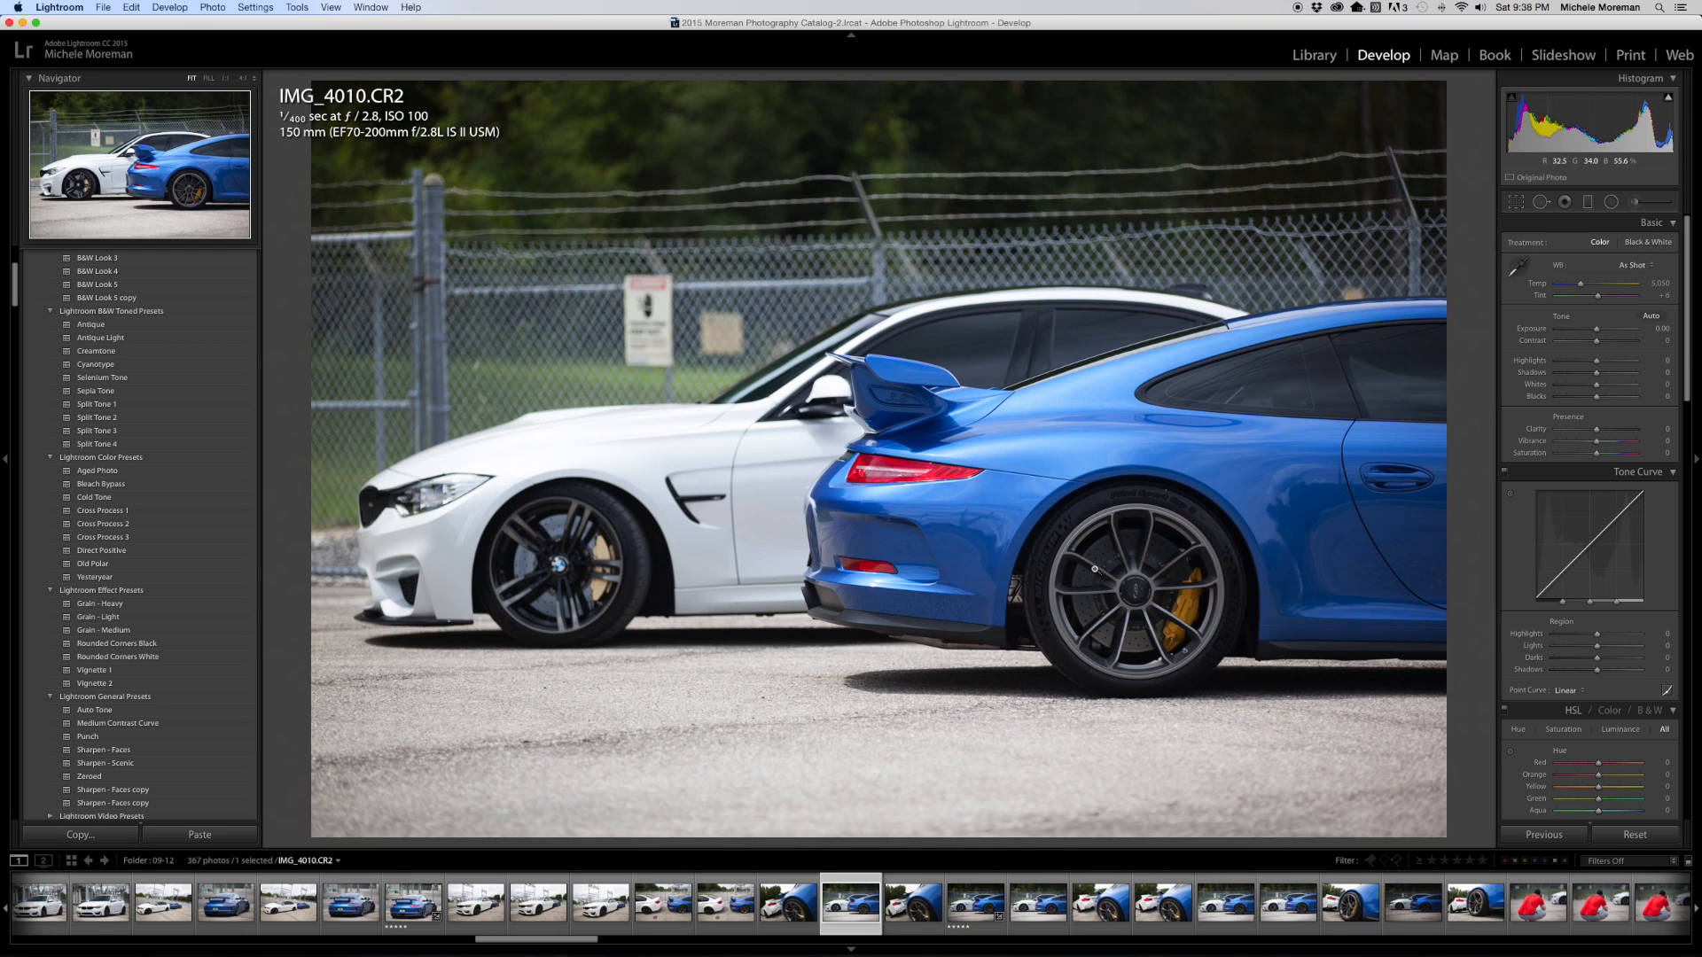
Browse ahead in the series, view 0U9A3853.CR2 and open 0U9A3852.CR2, the angled front shot of both cars
scroll(1398, 925, down, 3)
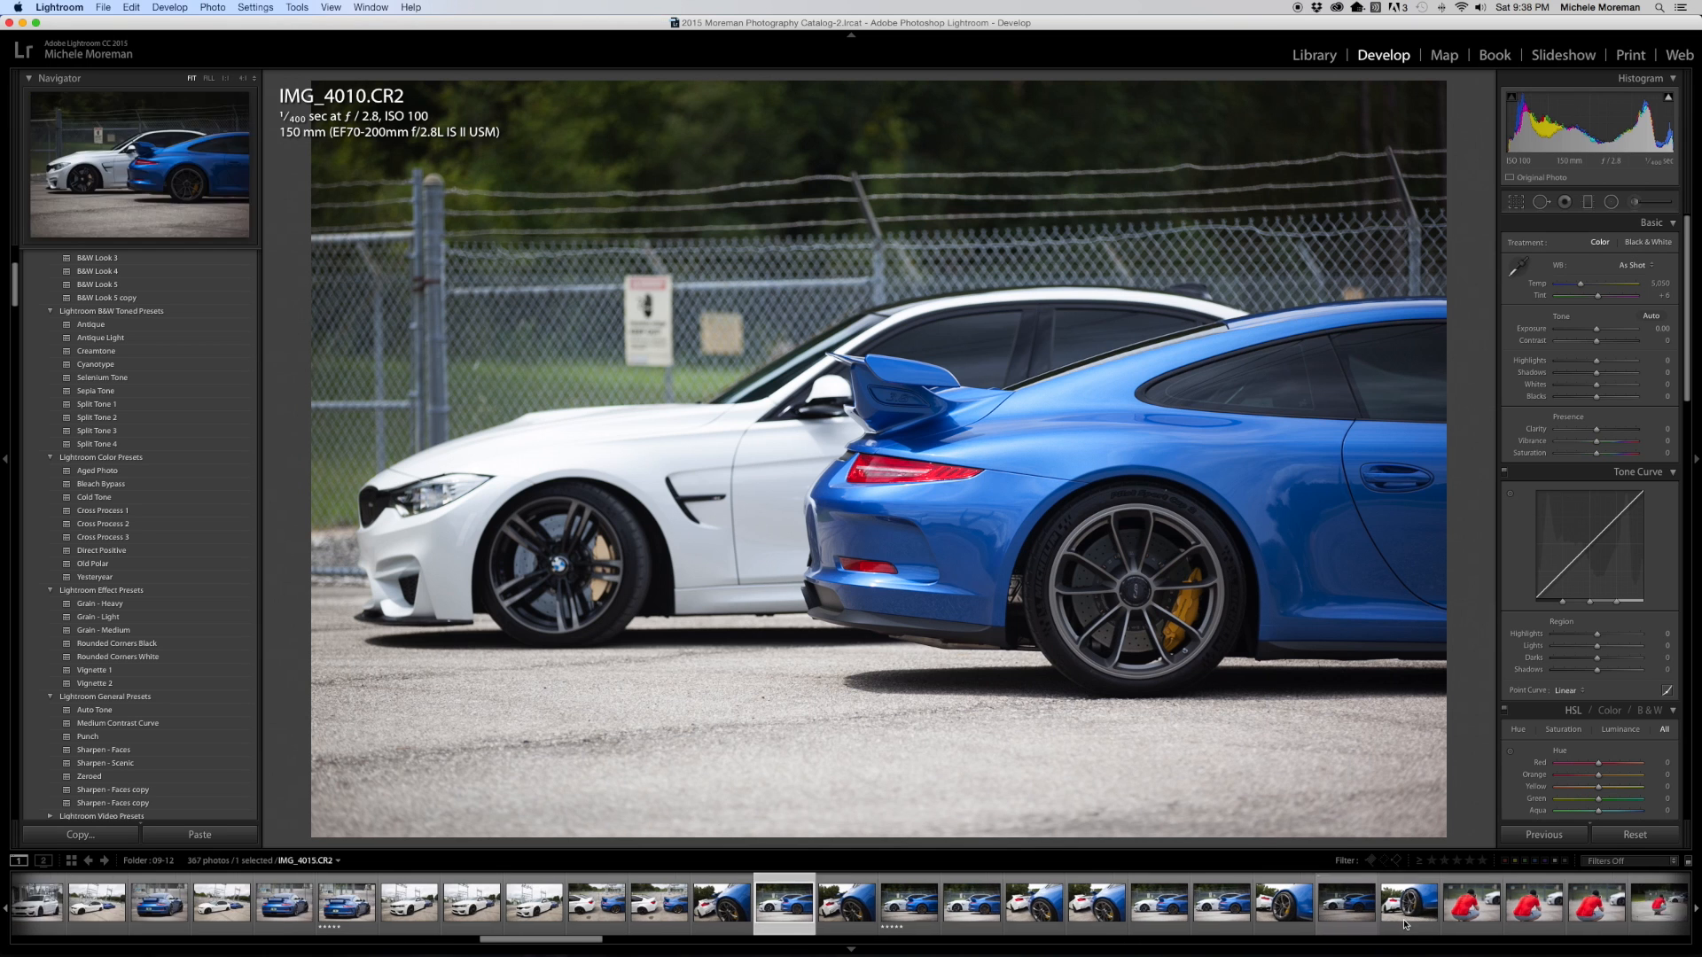
scroll(1399, 924, down, 15)
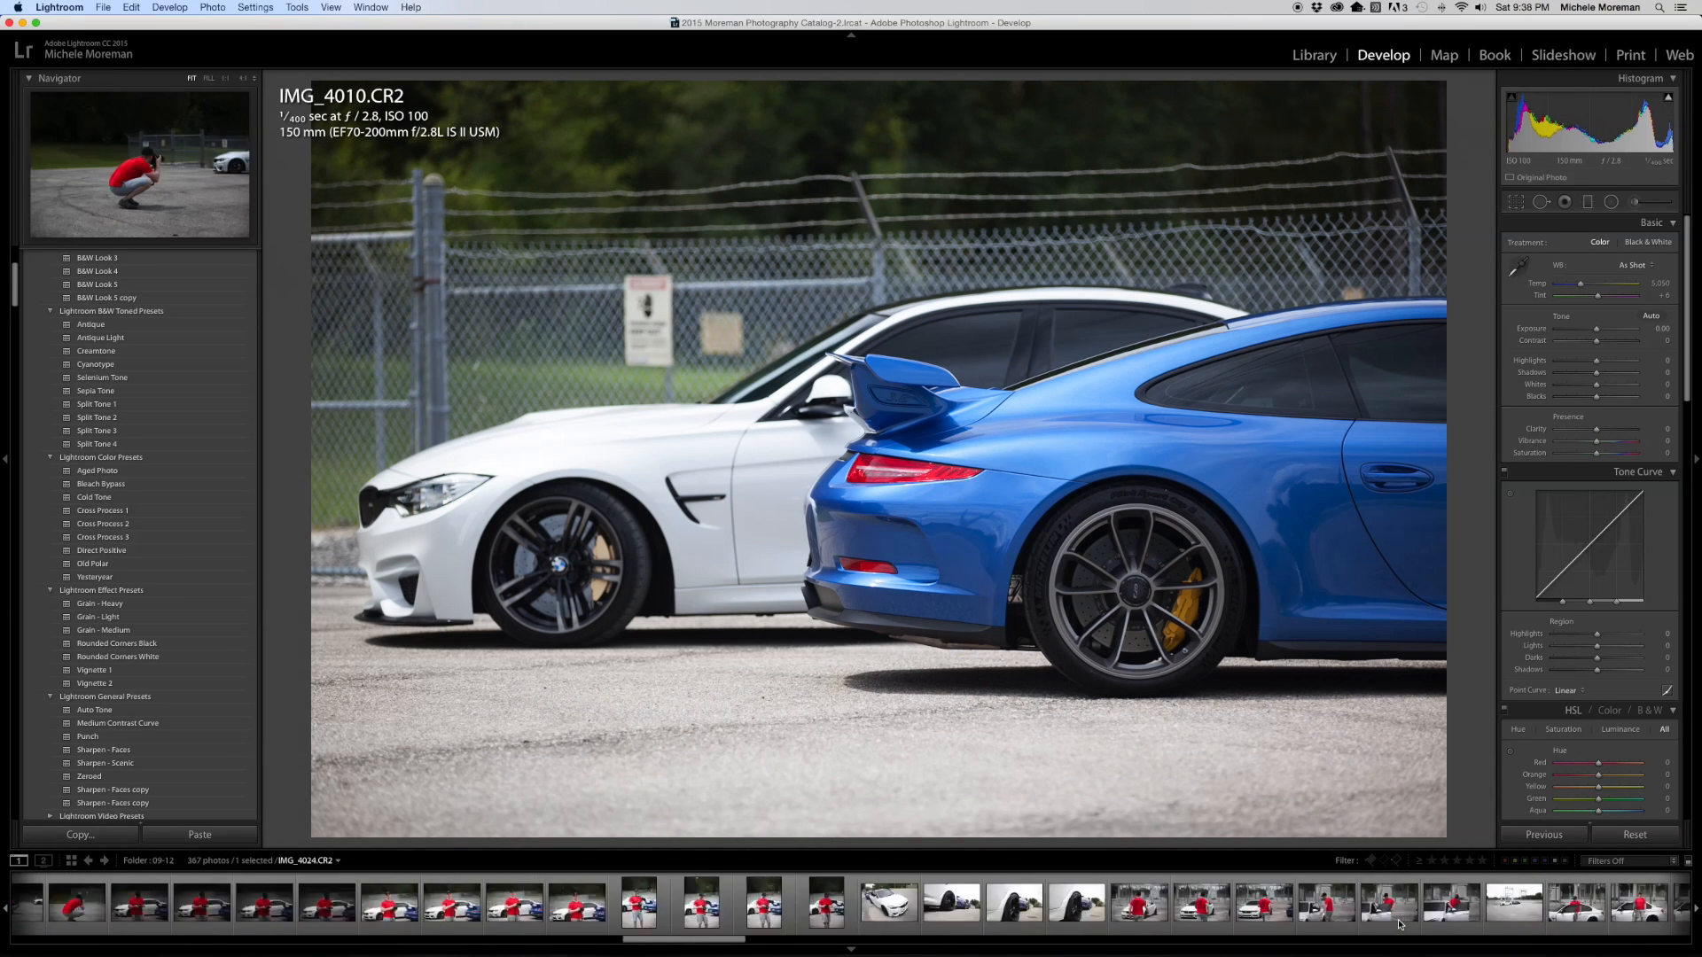
scroll(1398, 924, down, 15)
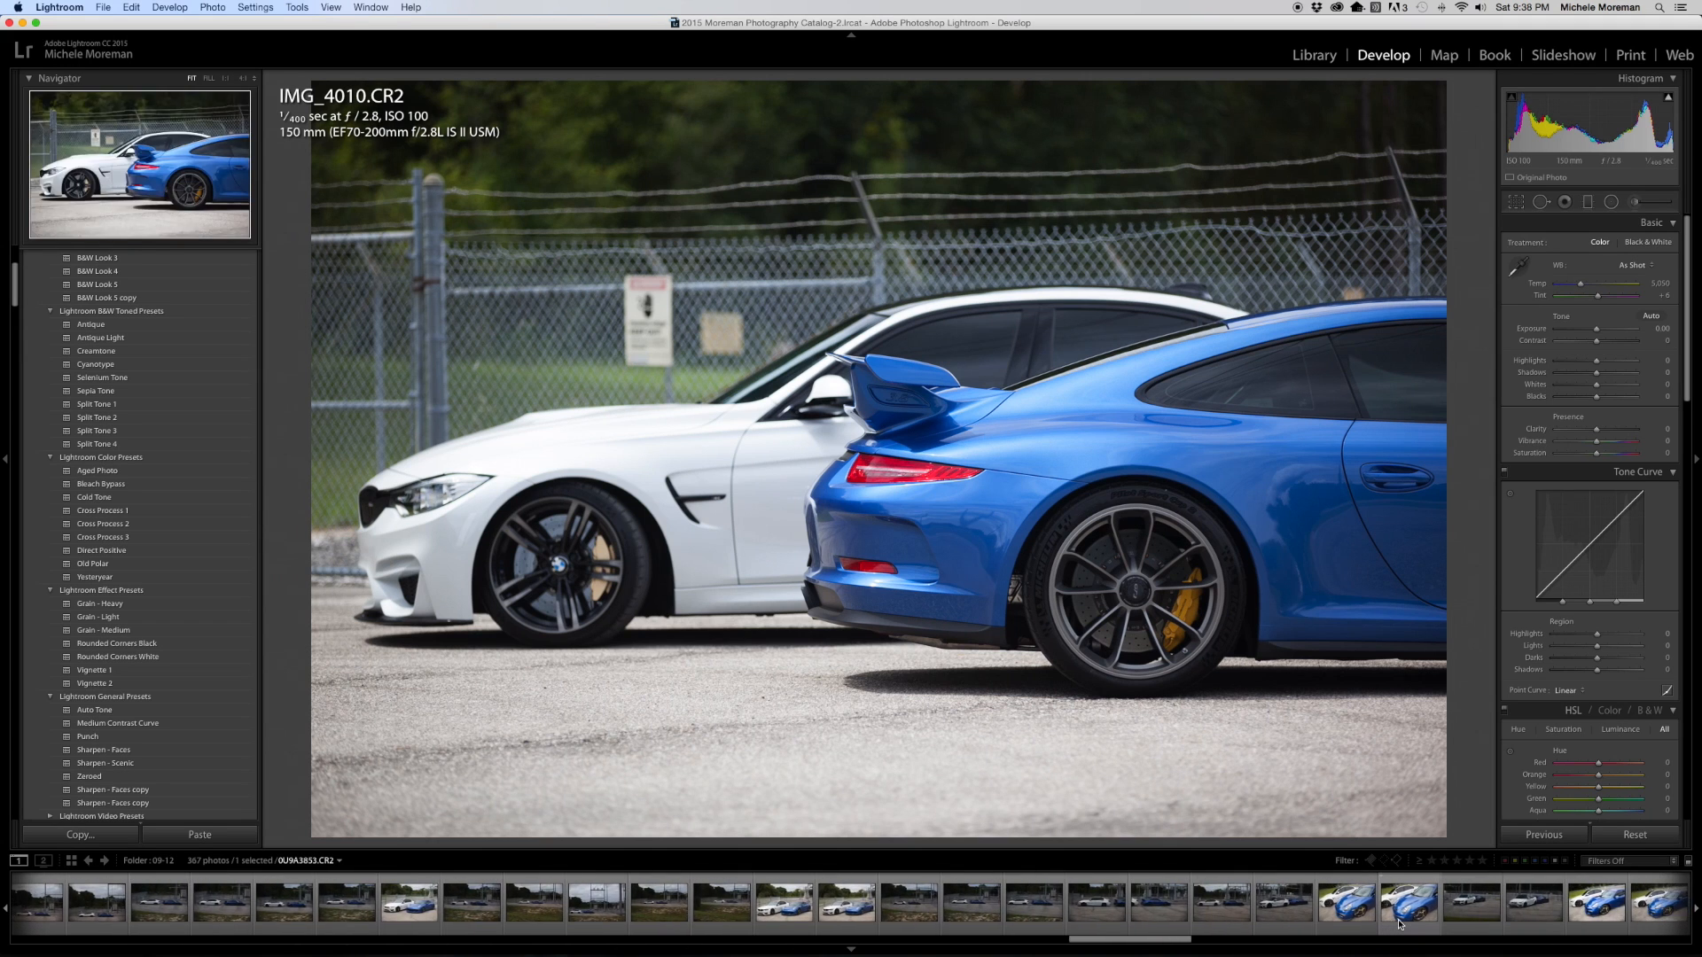
scroll(1398, 924, down, 5)
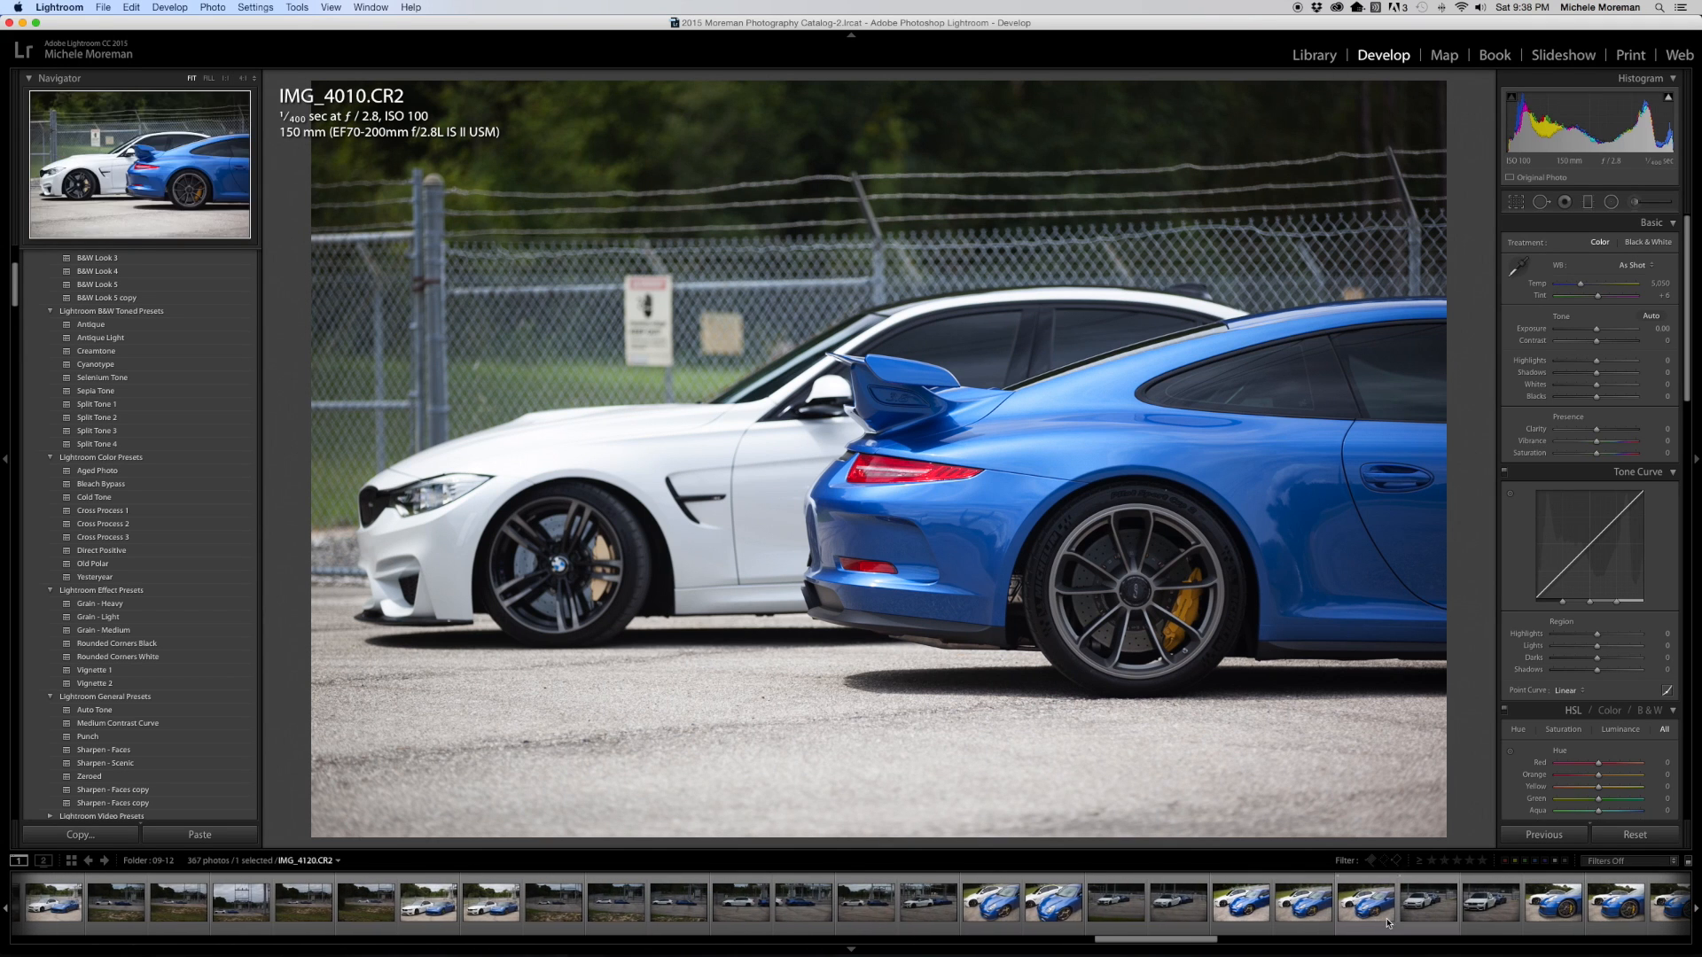
click(1035, 904)
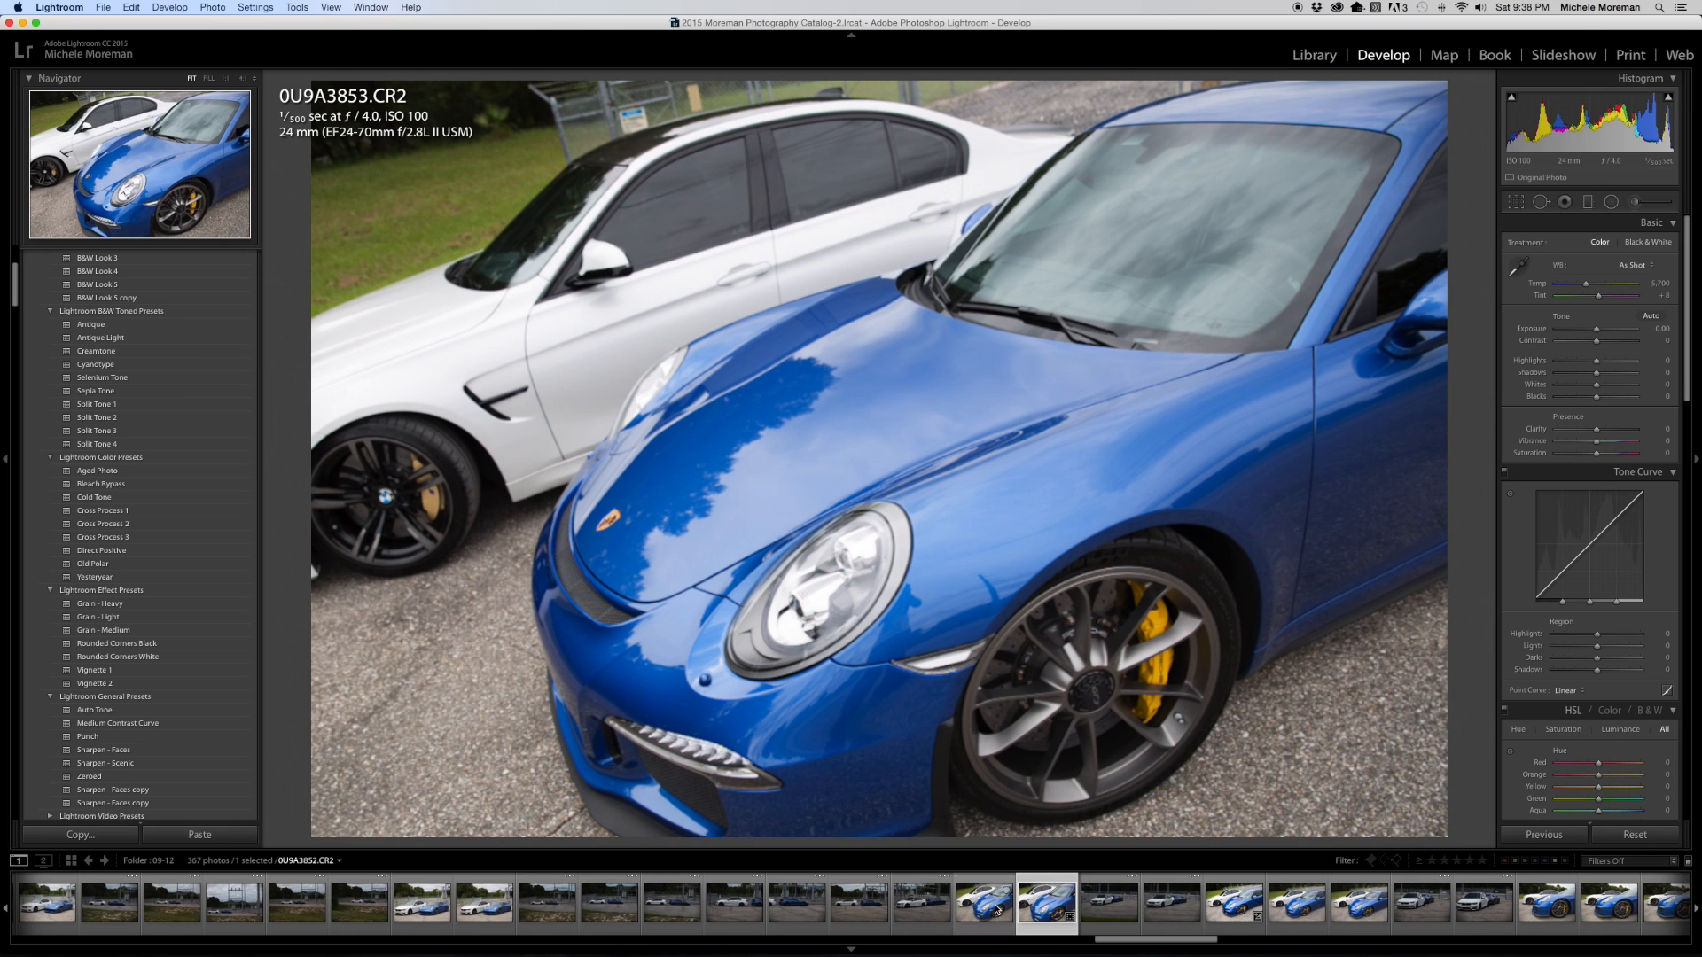
click(998, 908)
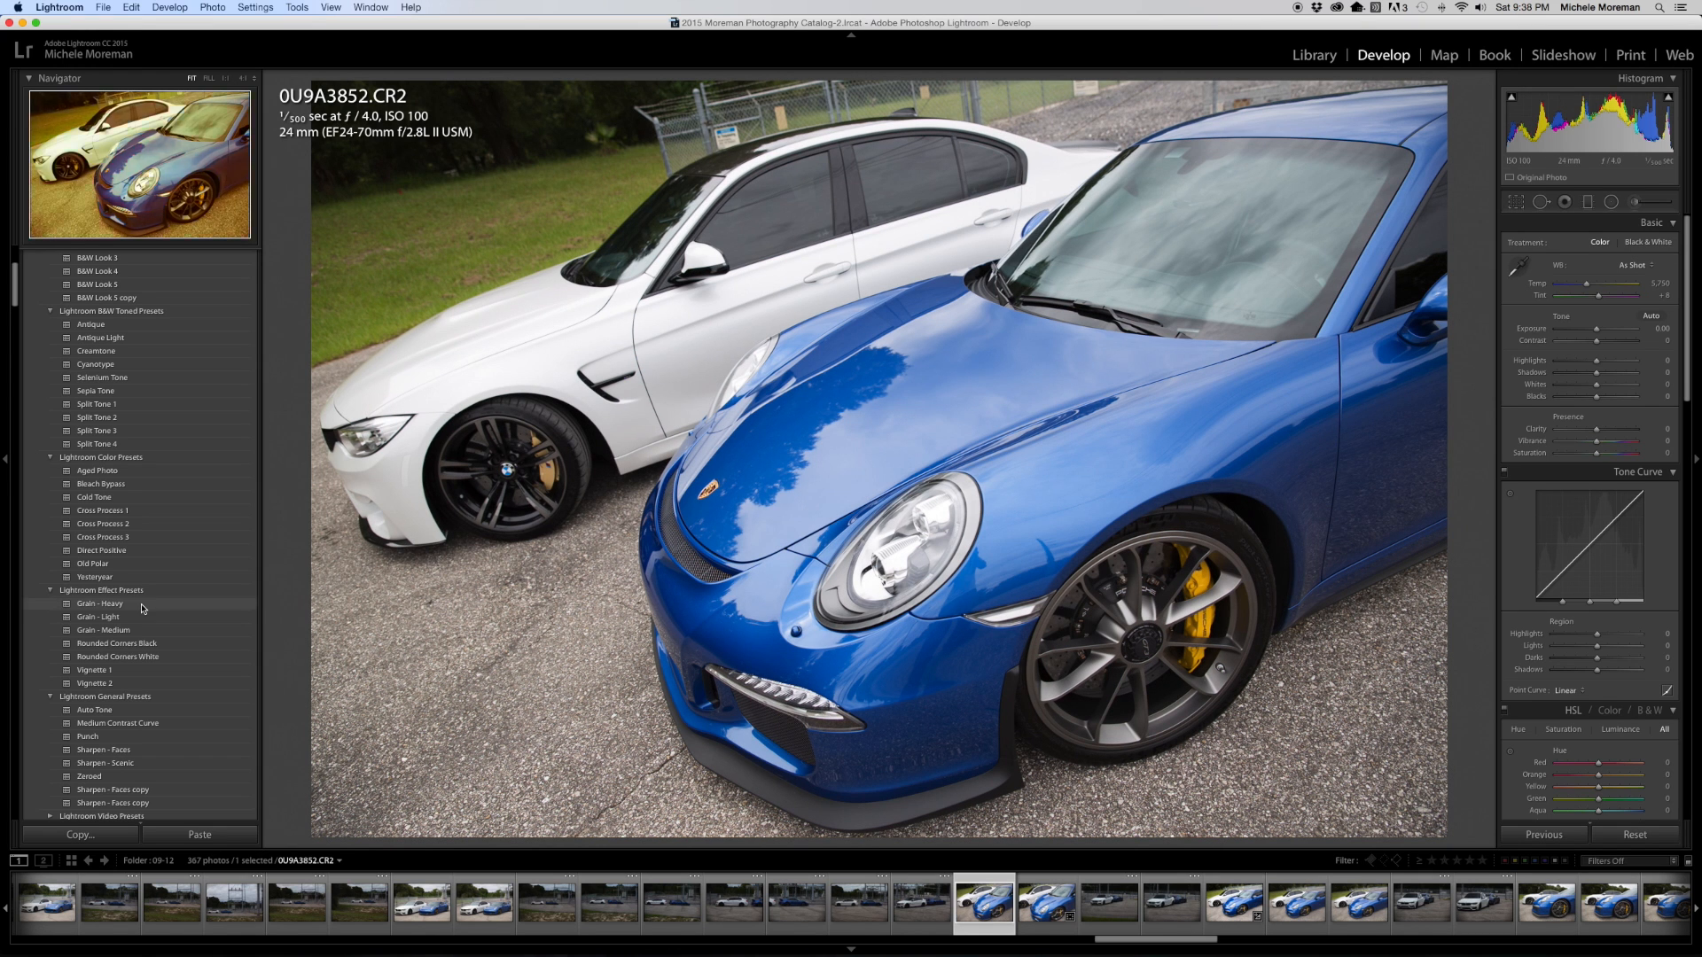
Apply the Punch preset to 0U9A3852.CR2 and set Exposure to +0.10 and Highlights to -14
click(89, 737)
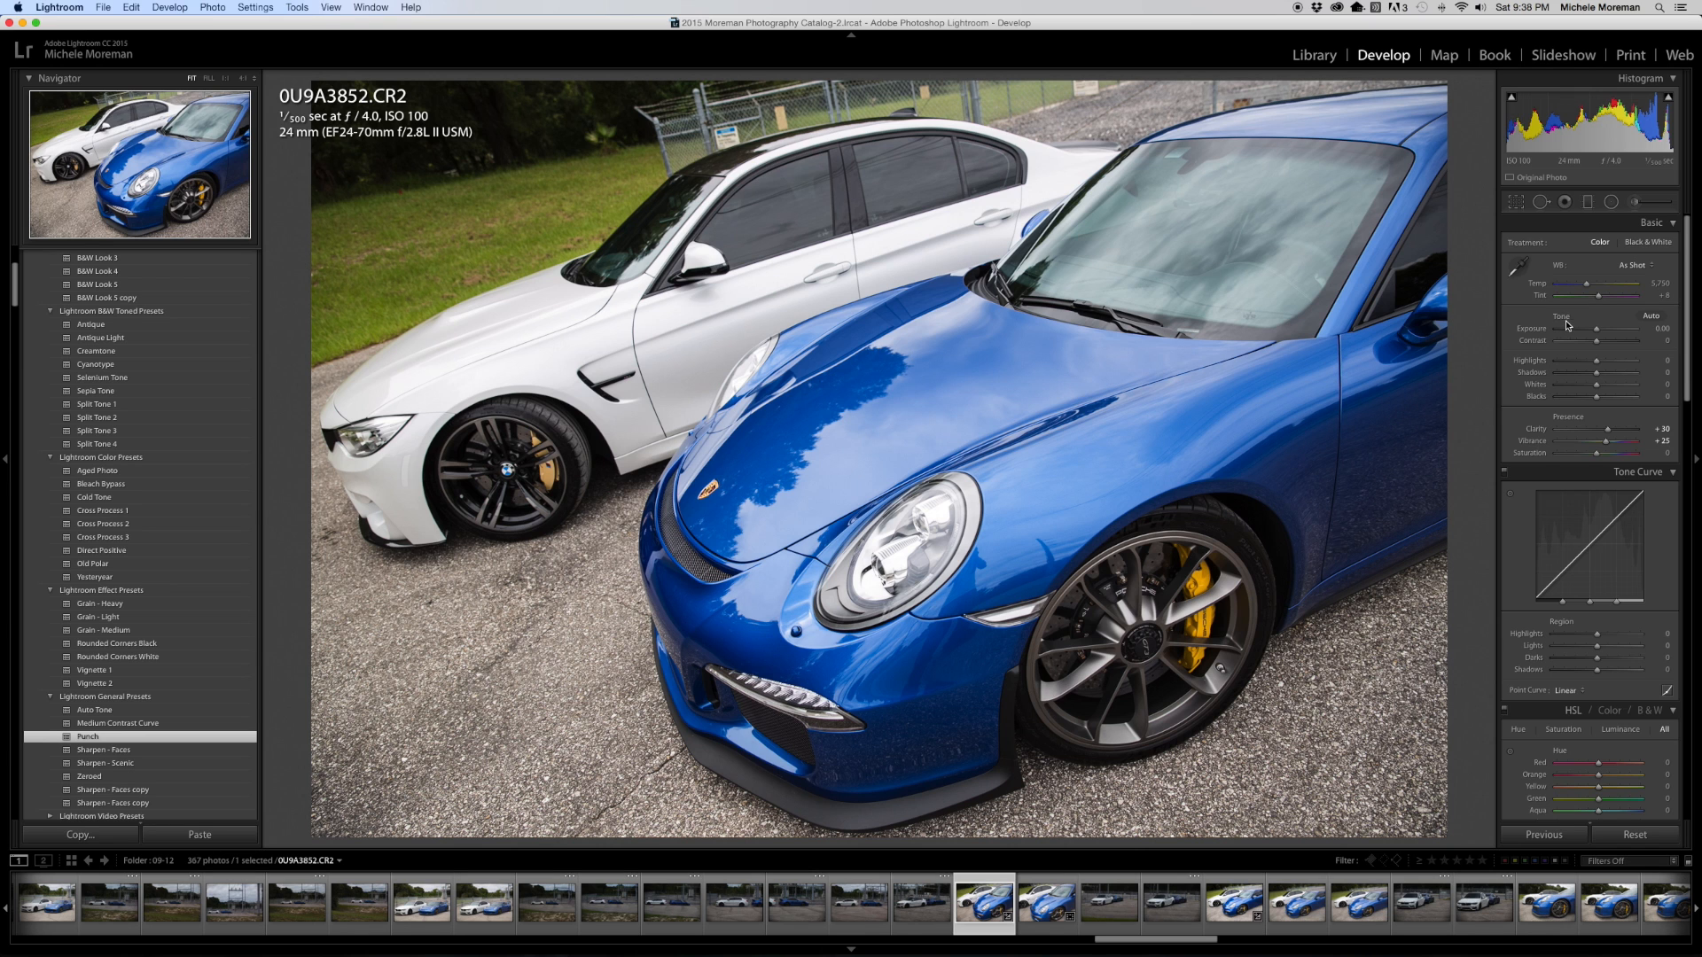
drag(1597, 330, 1599, 329)
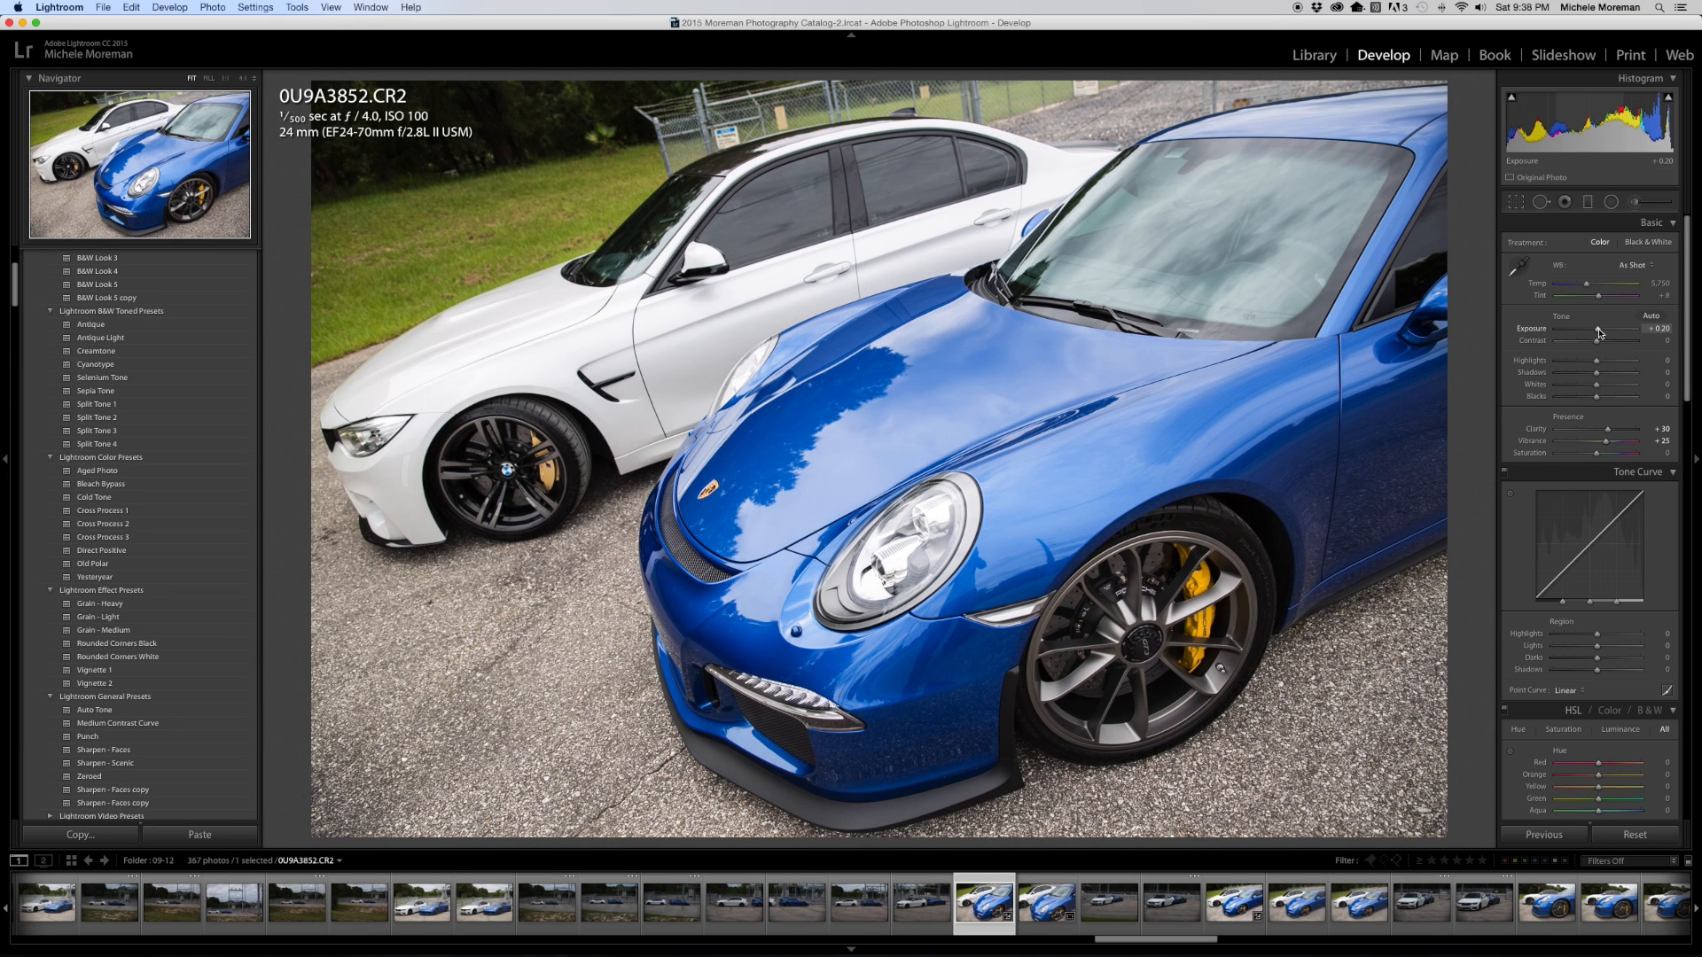
drag(1599, 331, 1598, 332)
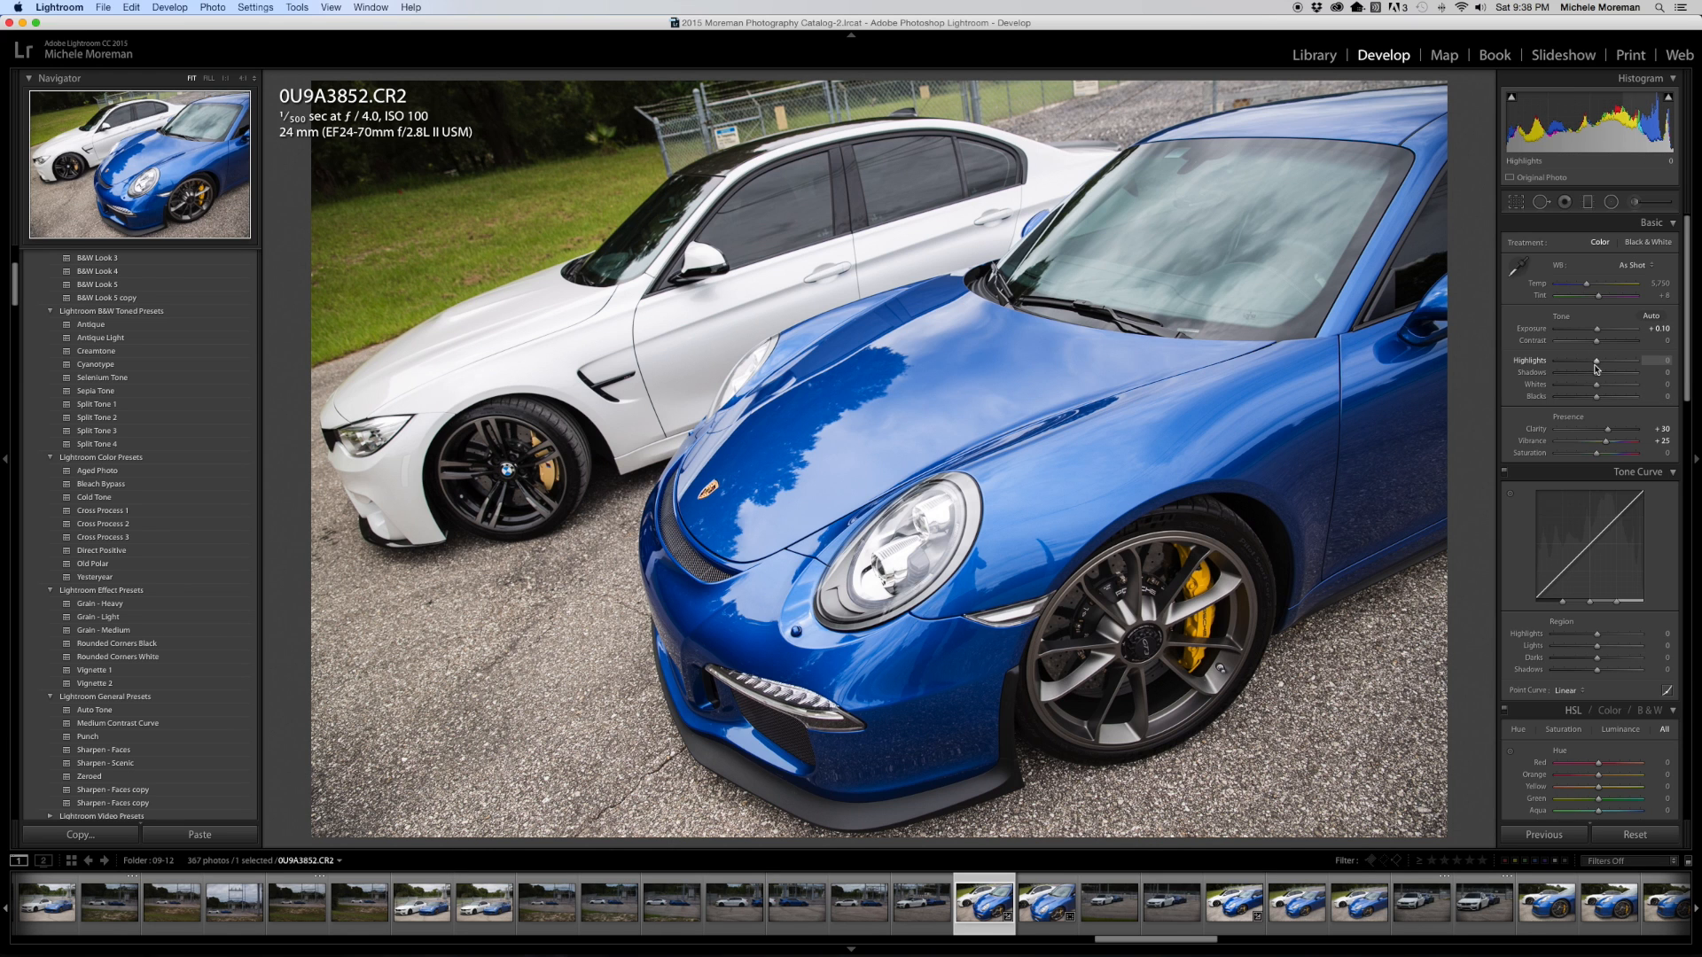
drag(1597, 363, 1591, 363)
Apply the Vignette 2 preset to 0U9A3852.CR2, raise Exposure to +0.40 and rate the photo 5 stars
click(108, 684)
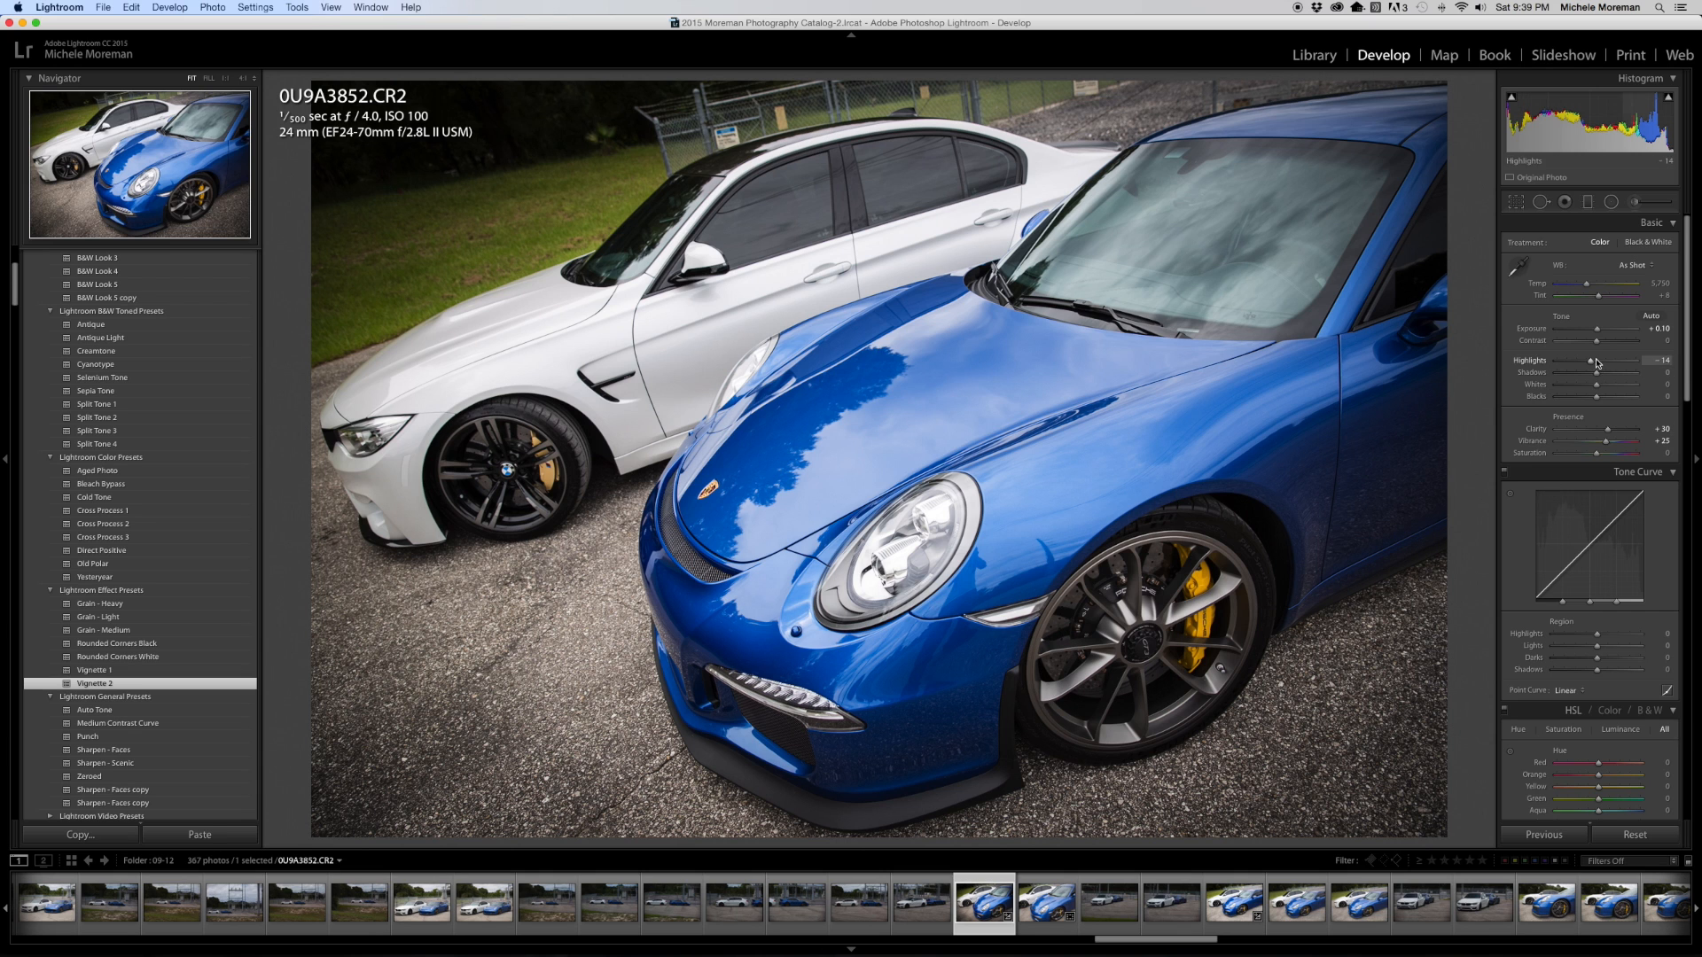
drag(1598, 333, 1601, 333)
key(5)
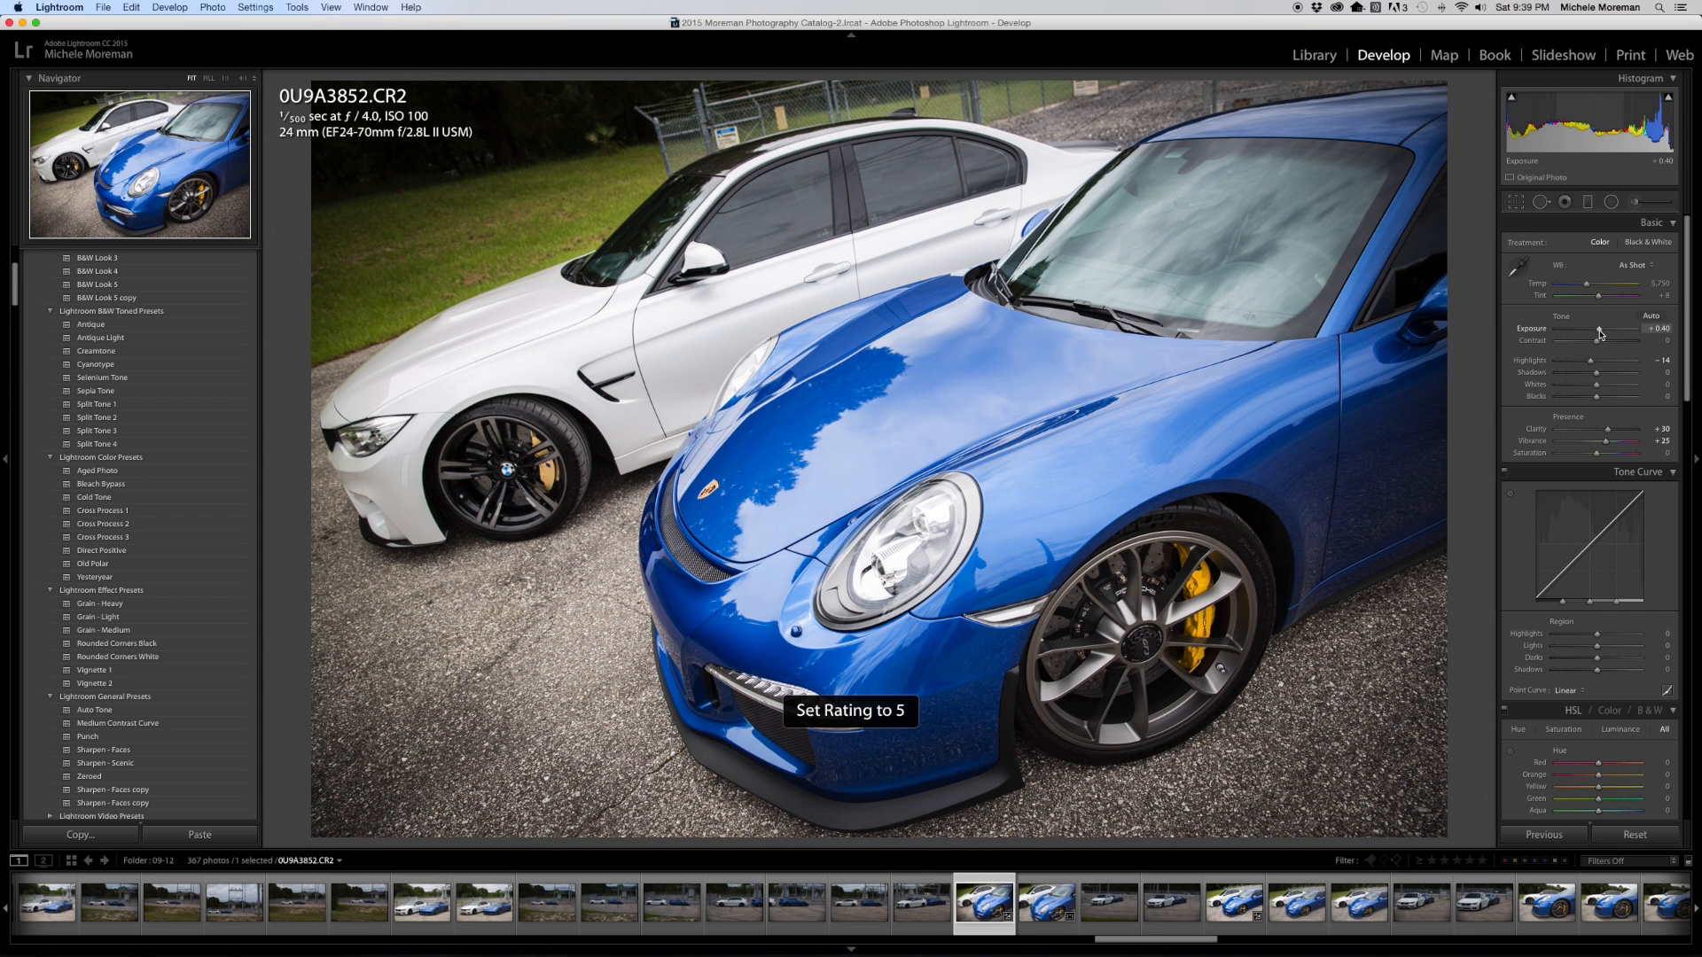
Look through the photos following 0U9A3852.CR2, on to the close-up of the white car's grille in 0U9A3864.CR2
key(Right)
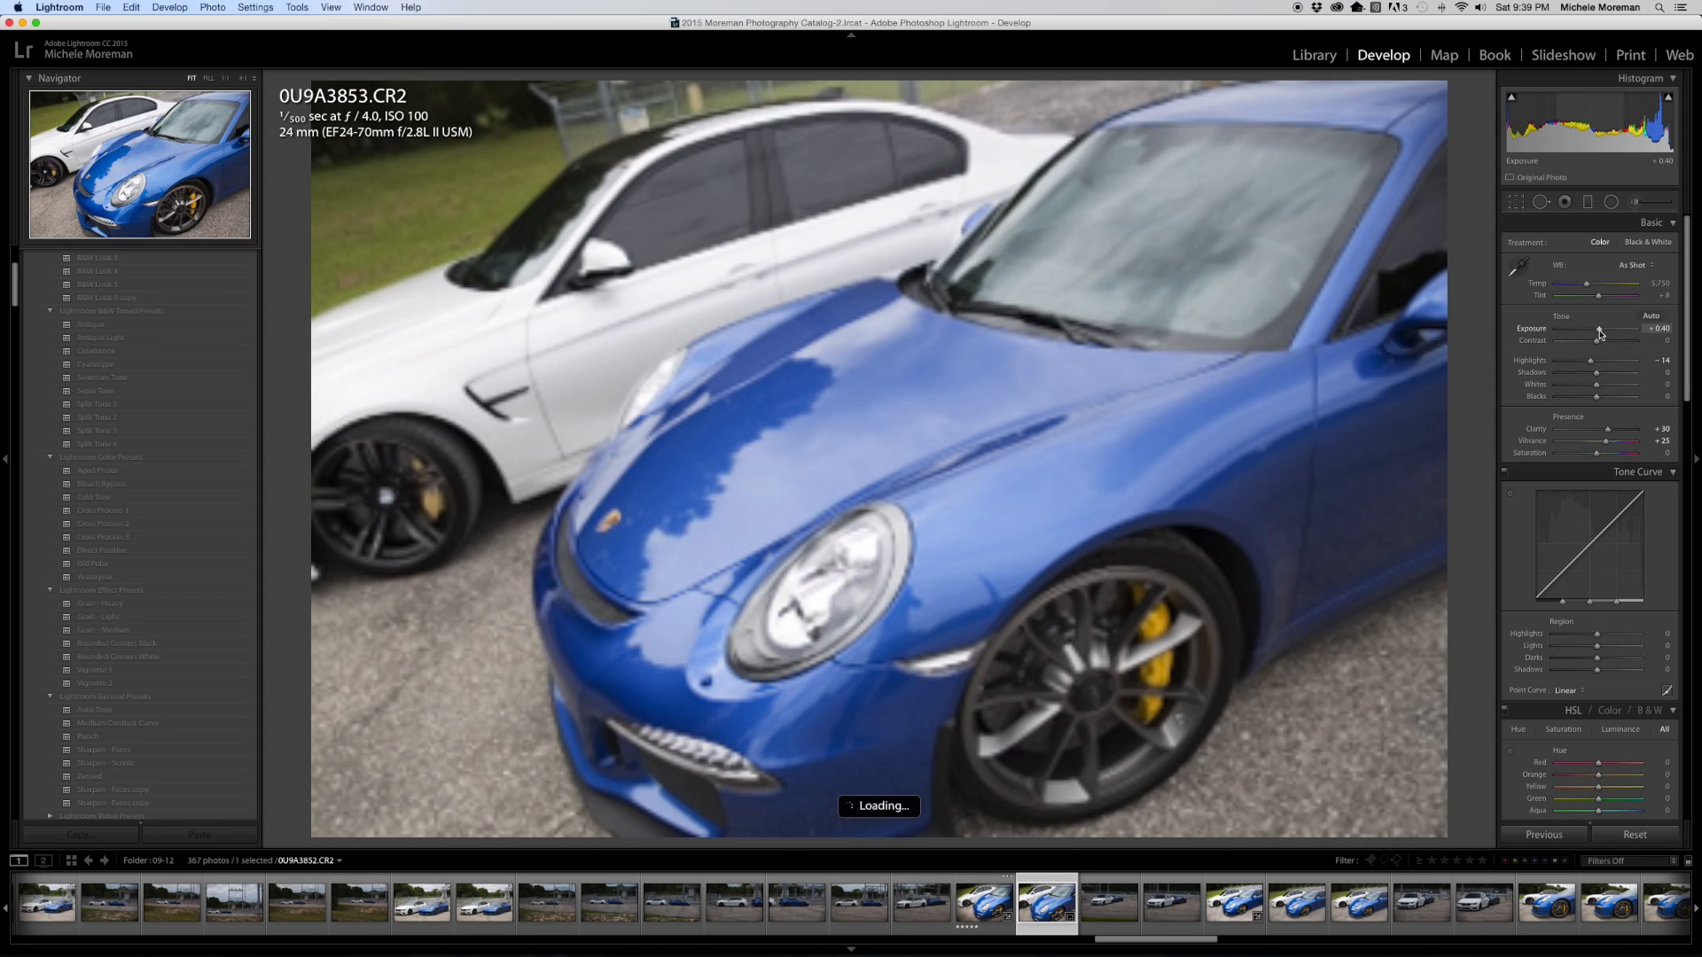
key(Right)
key(Right)
key(Right)
key(Right)
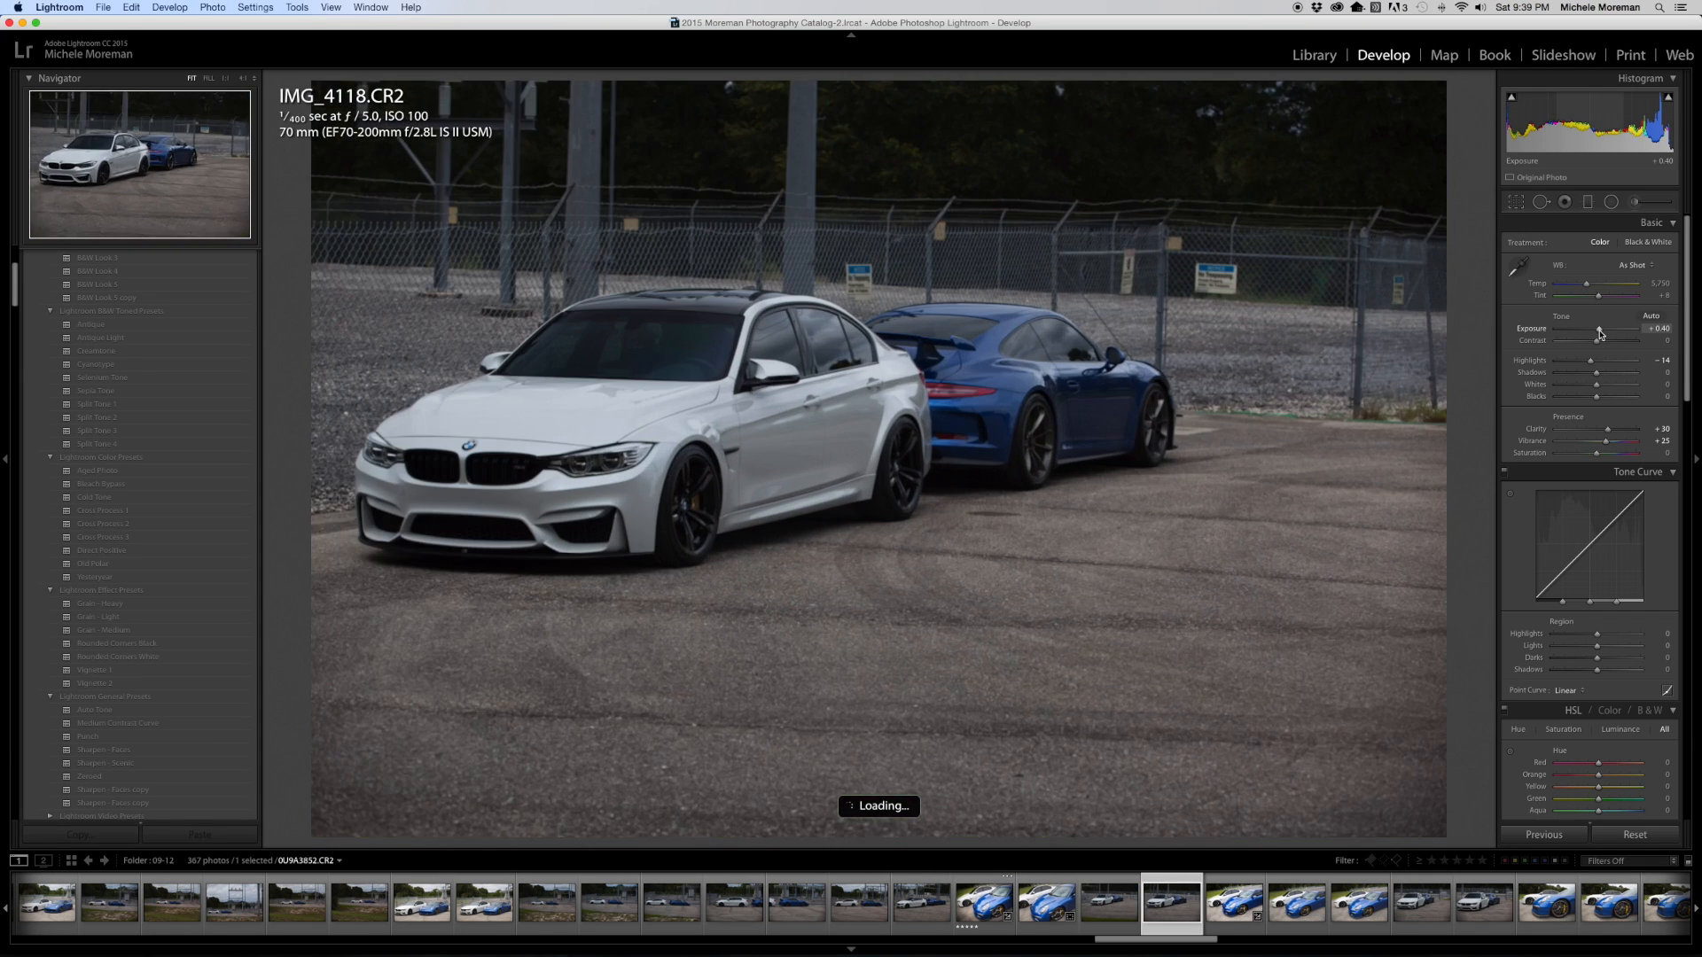
key(Right)
key(Right)
key(Right)
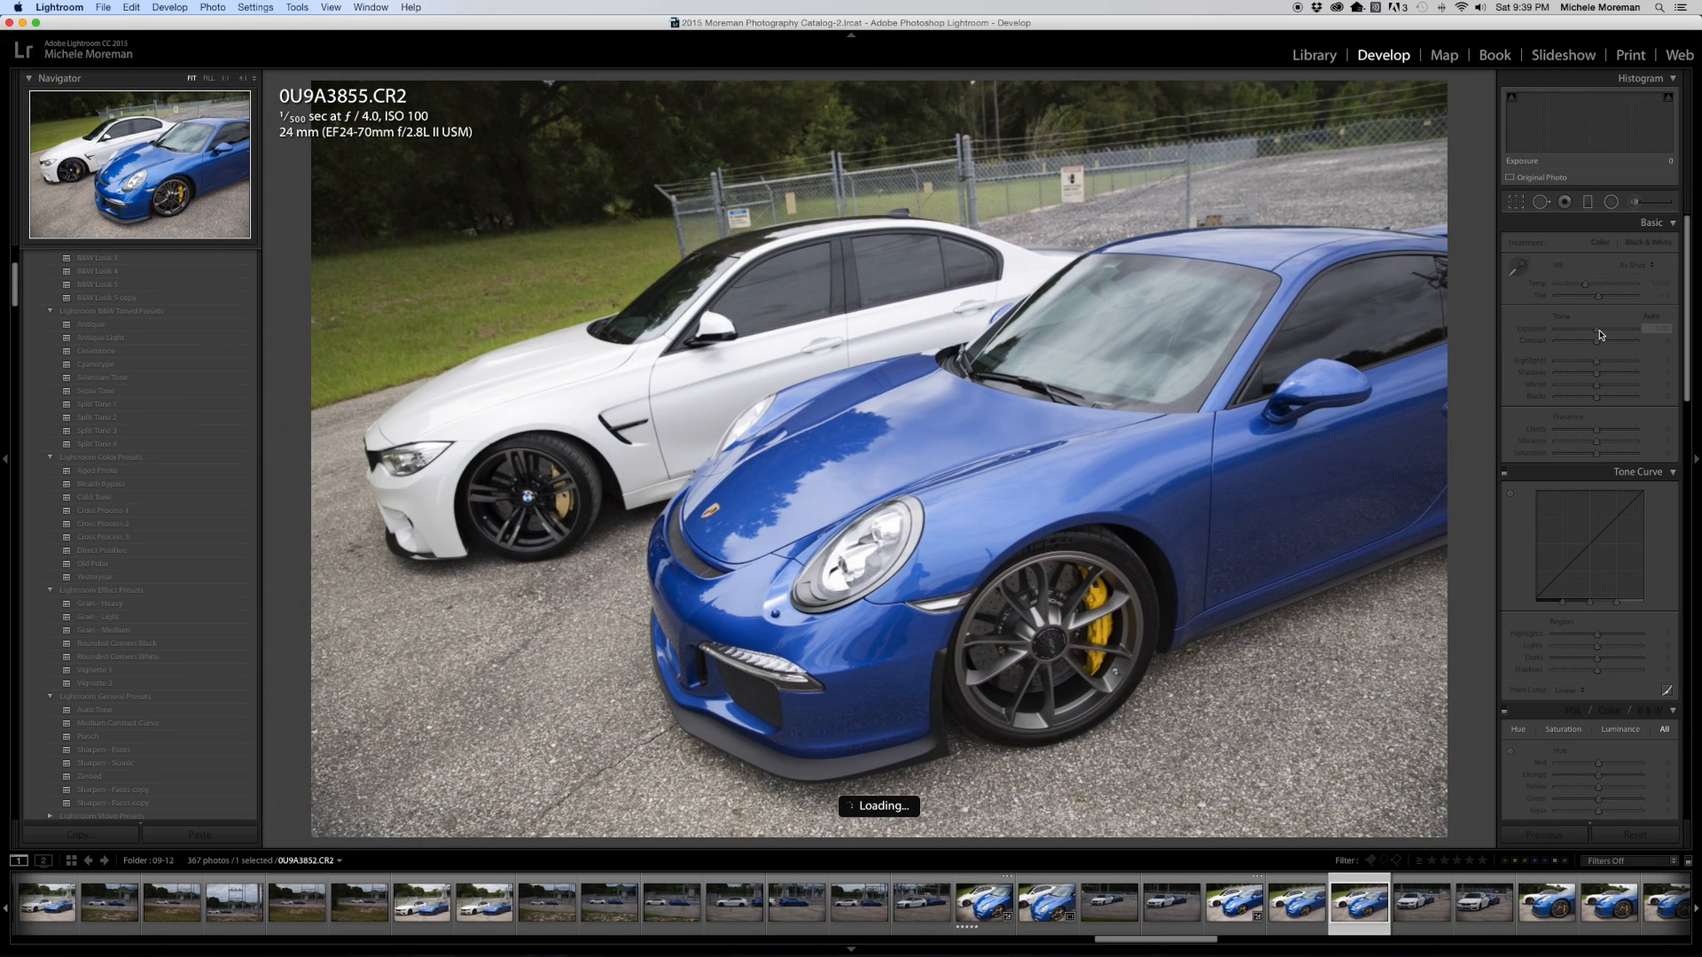
key(Right)
key(Right)
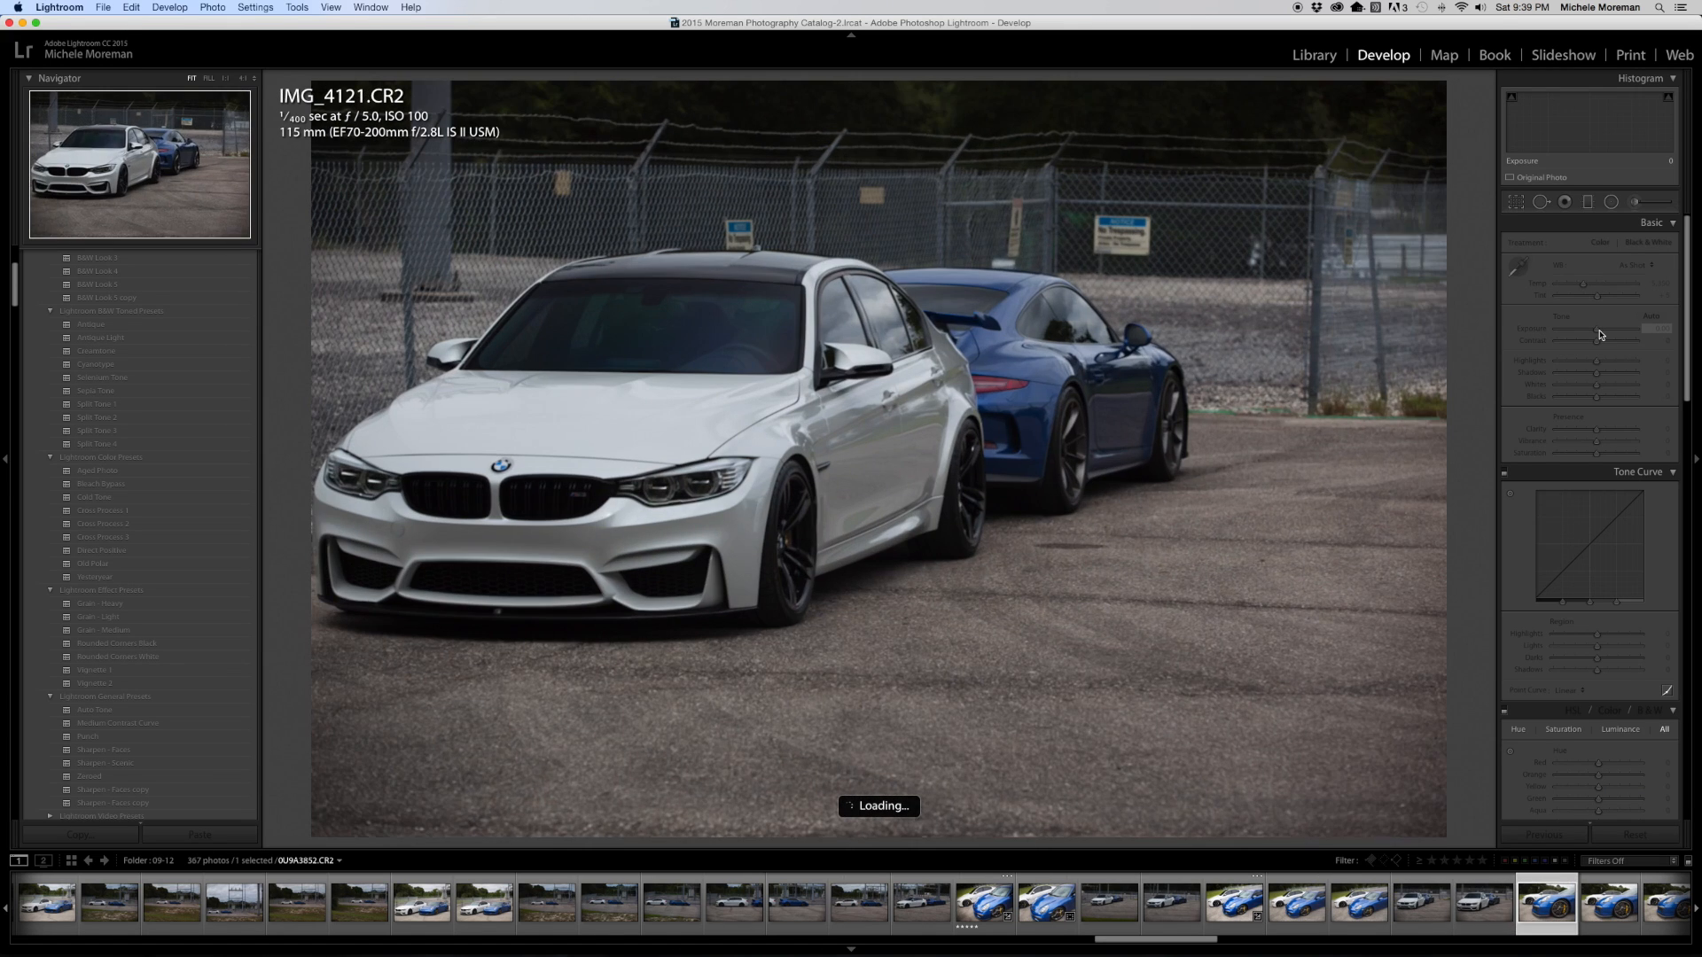
key(Right)
key(Right)
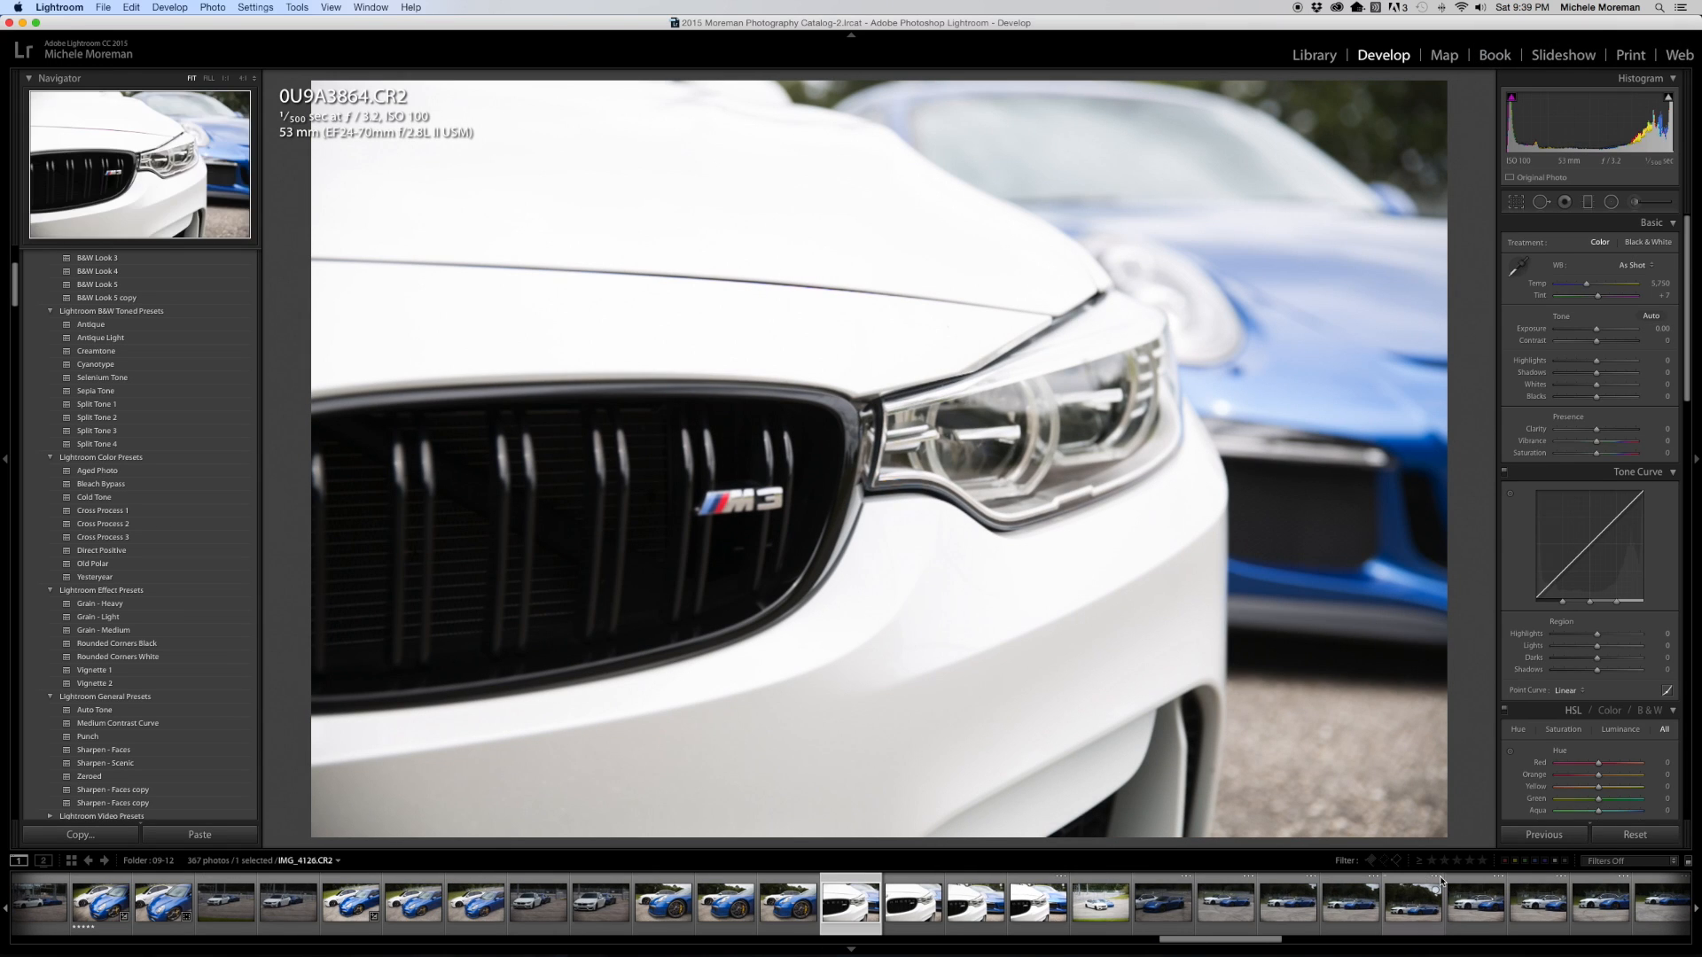
Open the M3 grille close-up 0U9A3865.CR2 and set Highlights to -92 and Exposure to -0.65
key(Right)
key(Right)
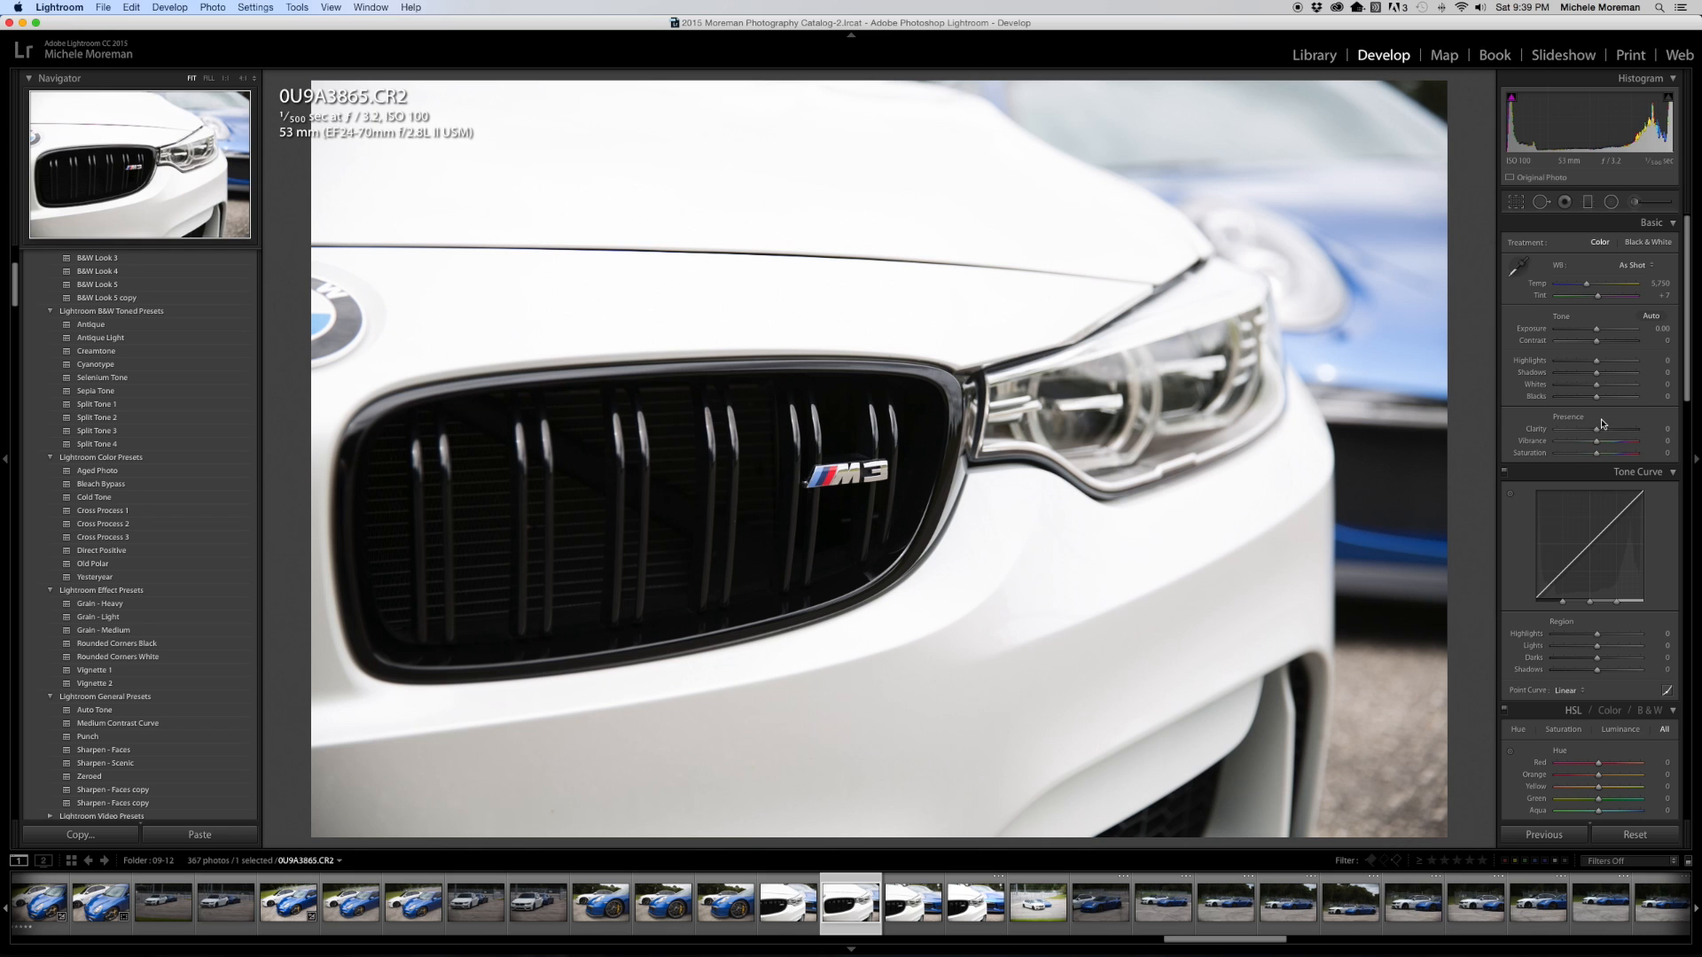
drag(1592, 365, 1589, 330)
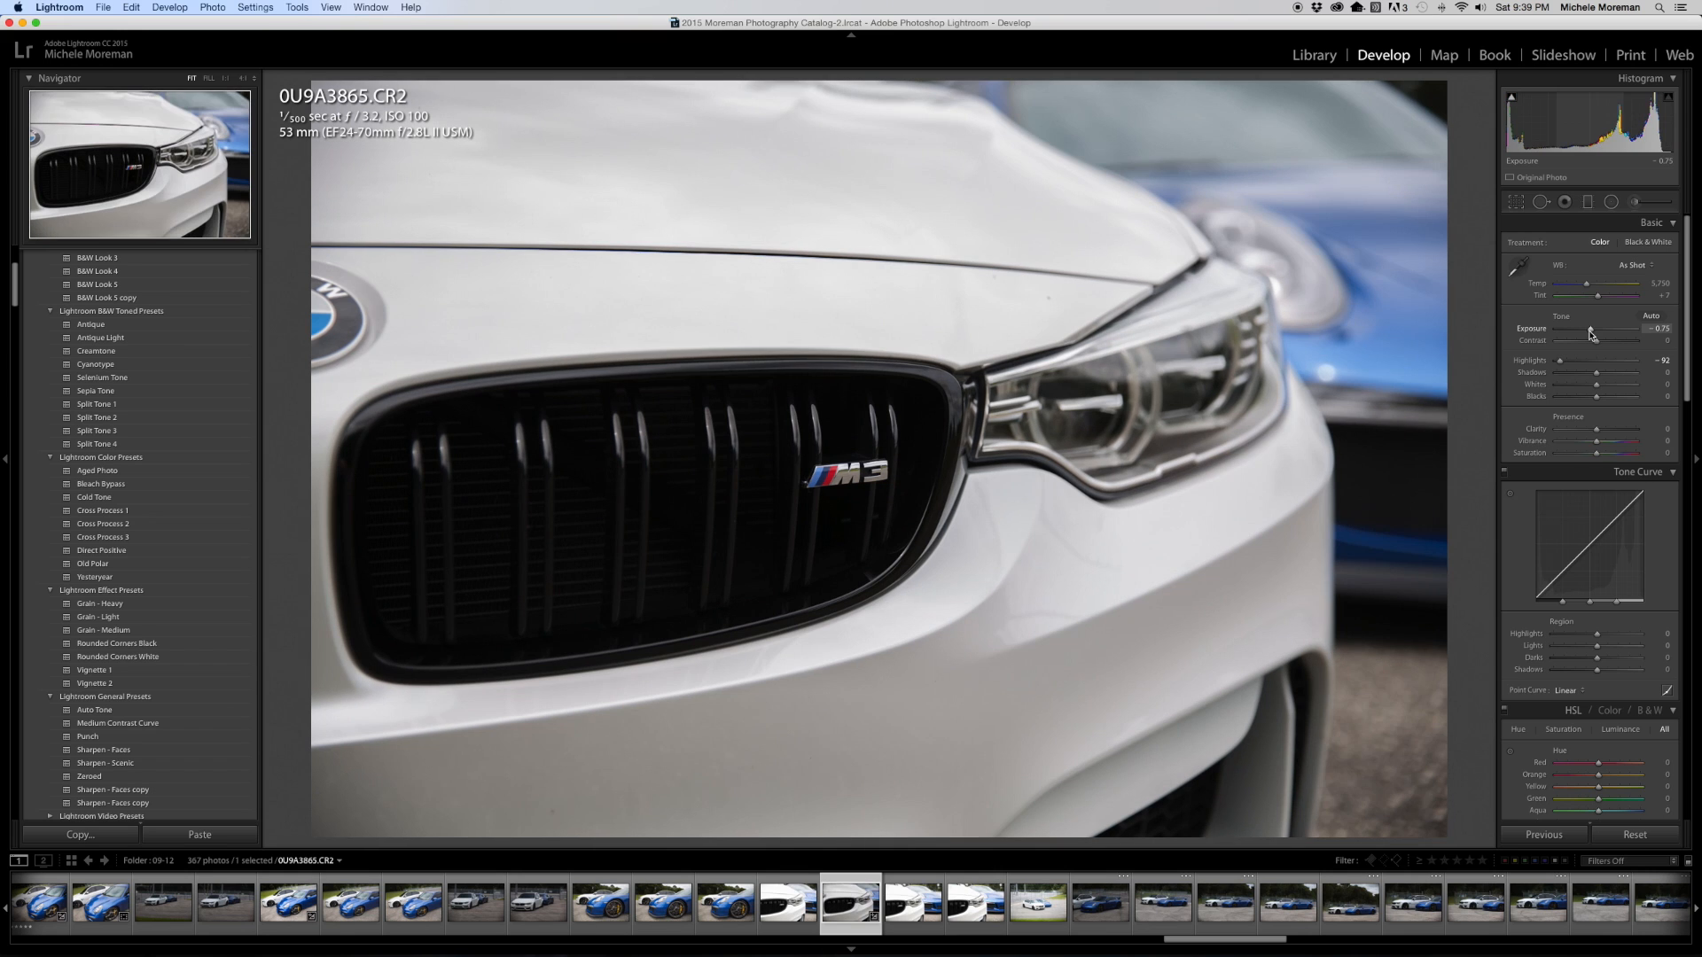
drag(1589, 334, 1591, 335)
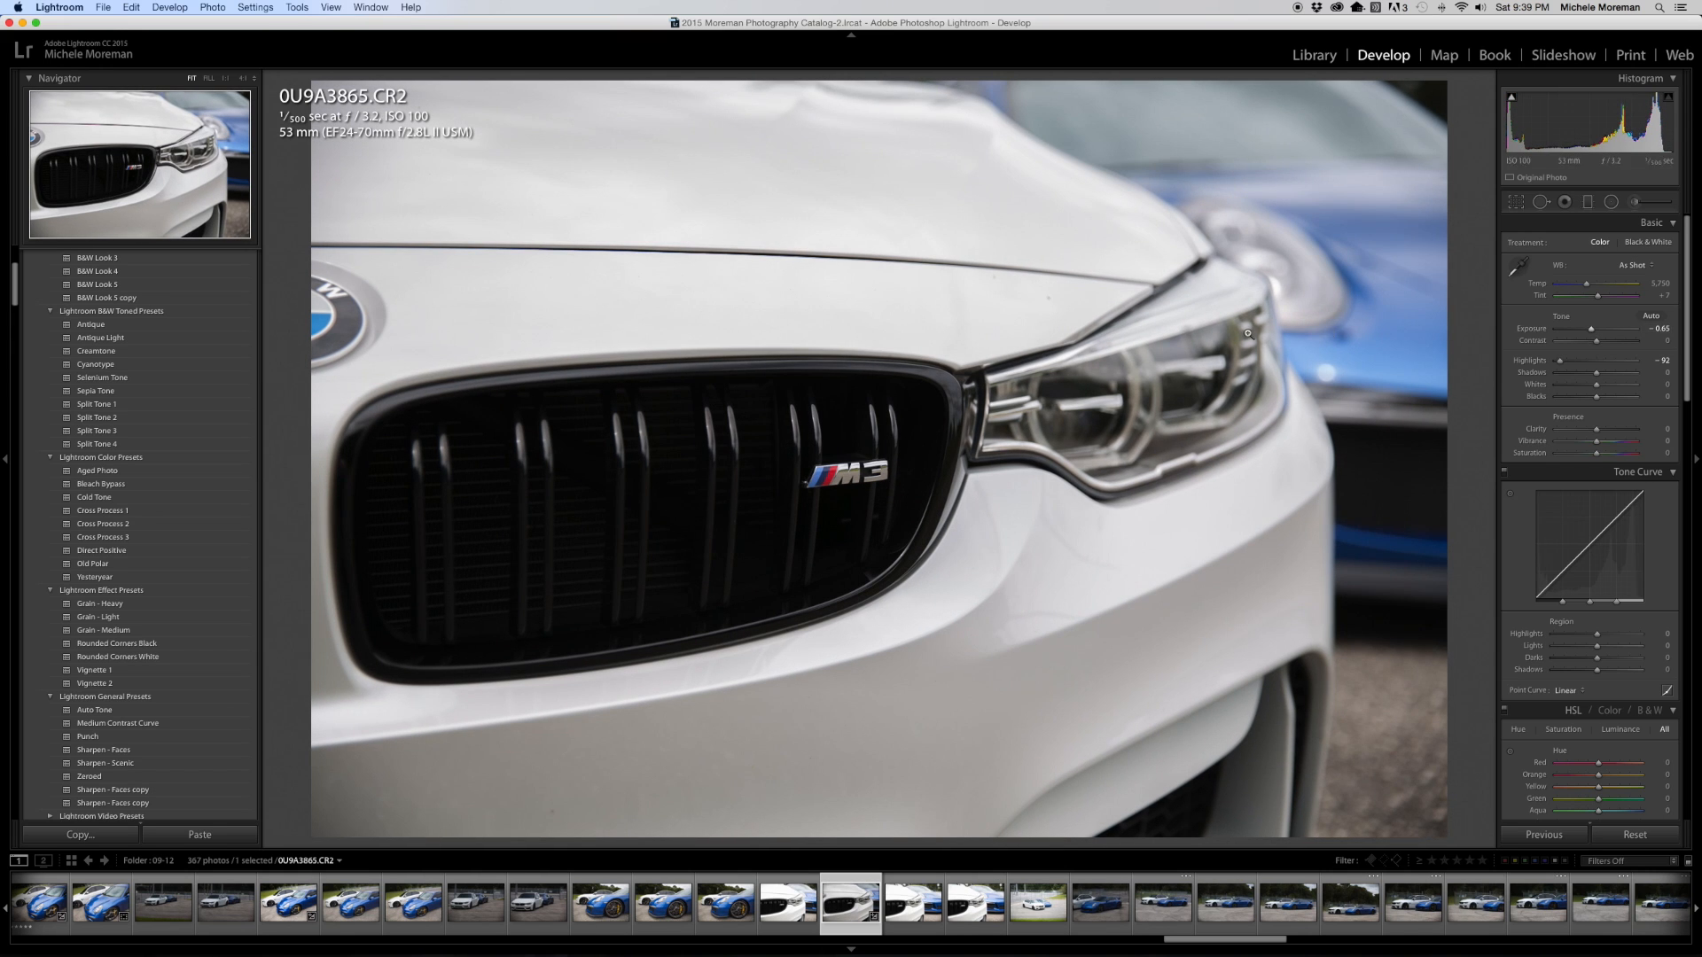
Clone out the dark spot on the white paint above the headlight with spot size 43, sampling clean paint beside it
click(1049, 301)
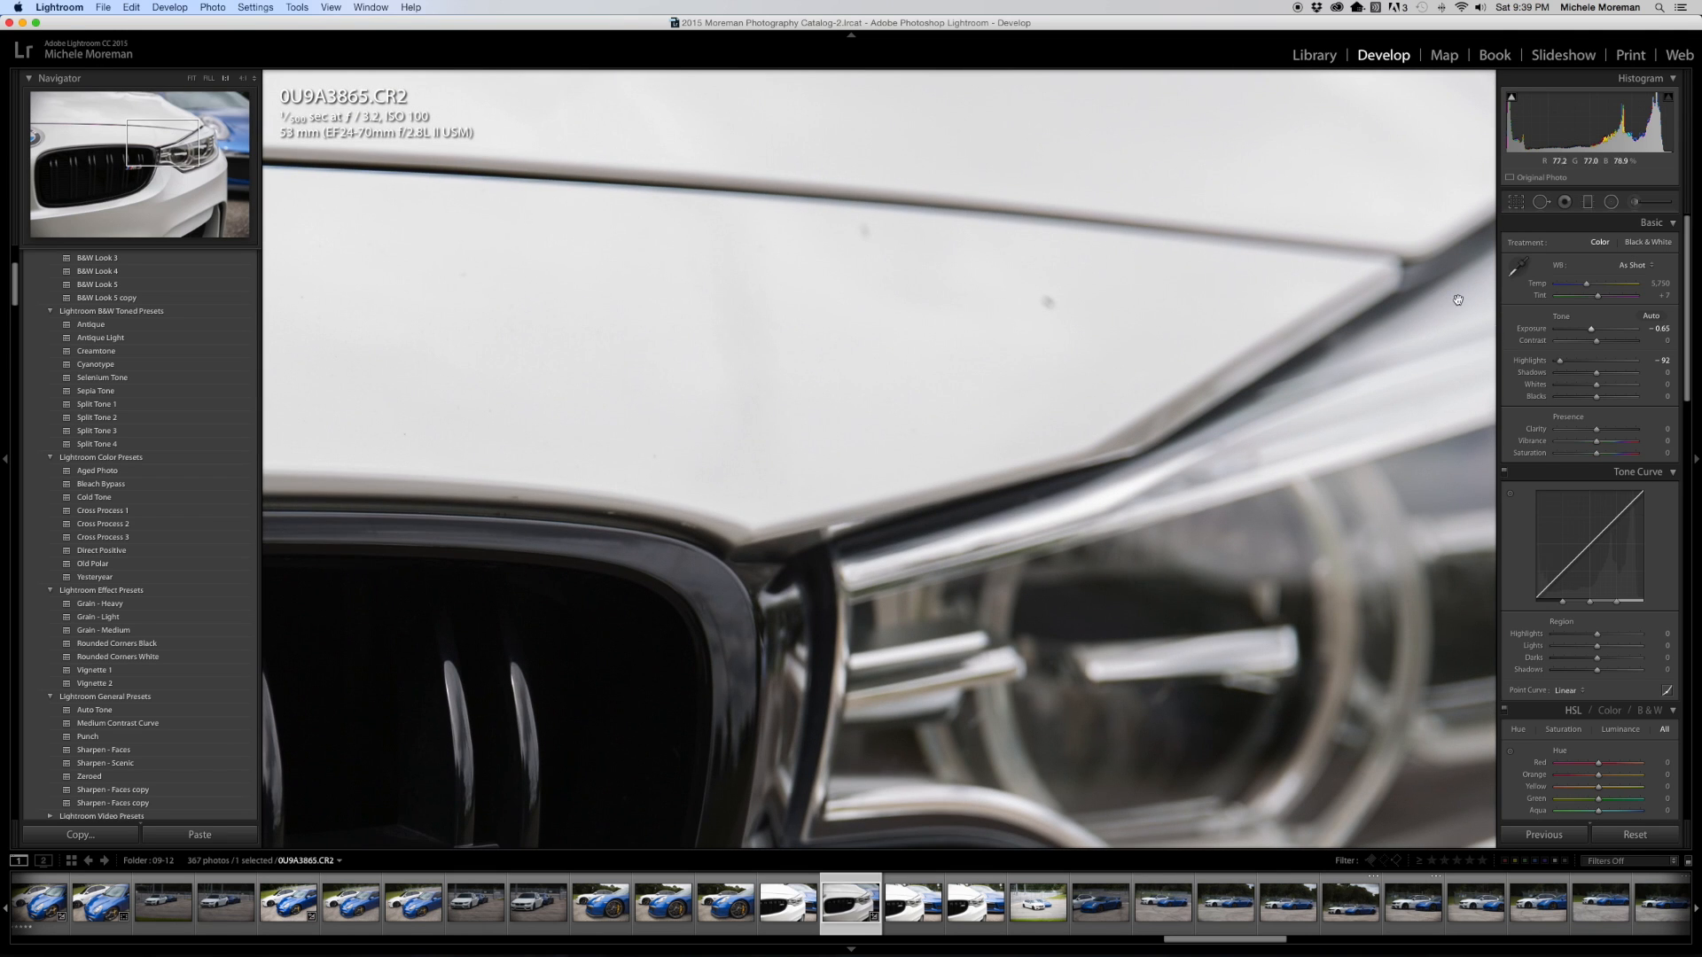
click(1541, 202)
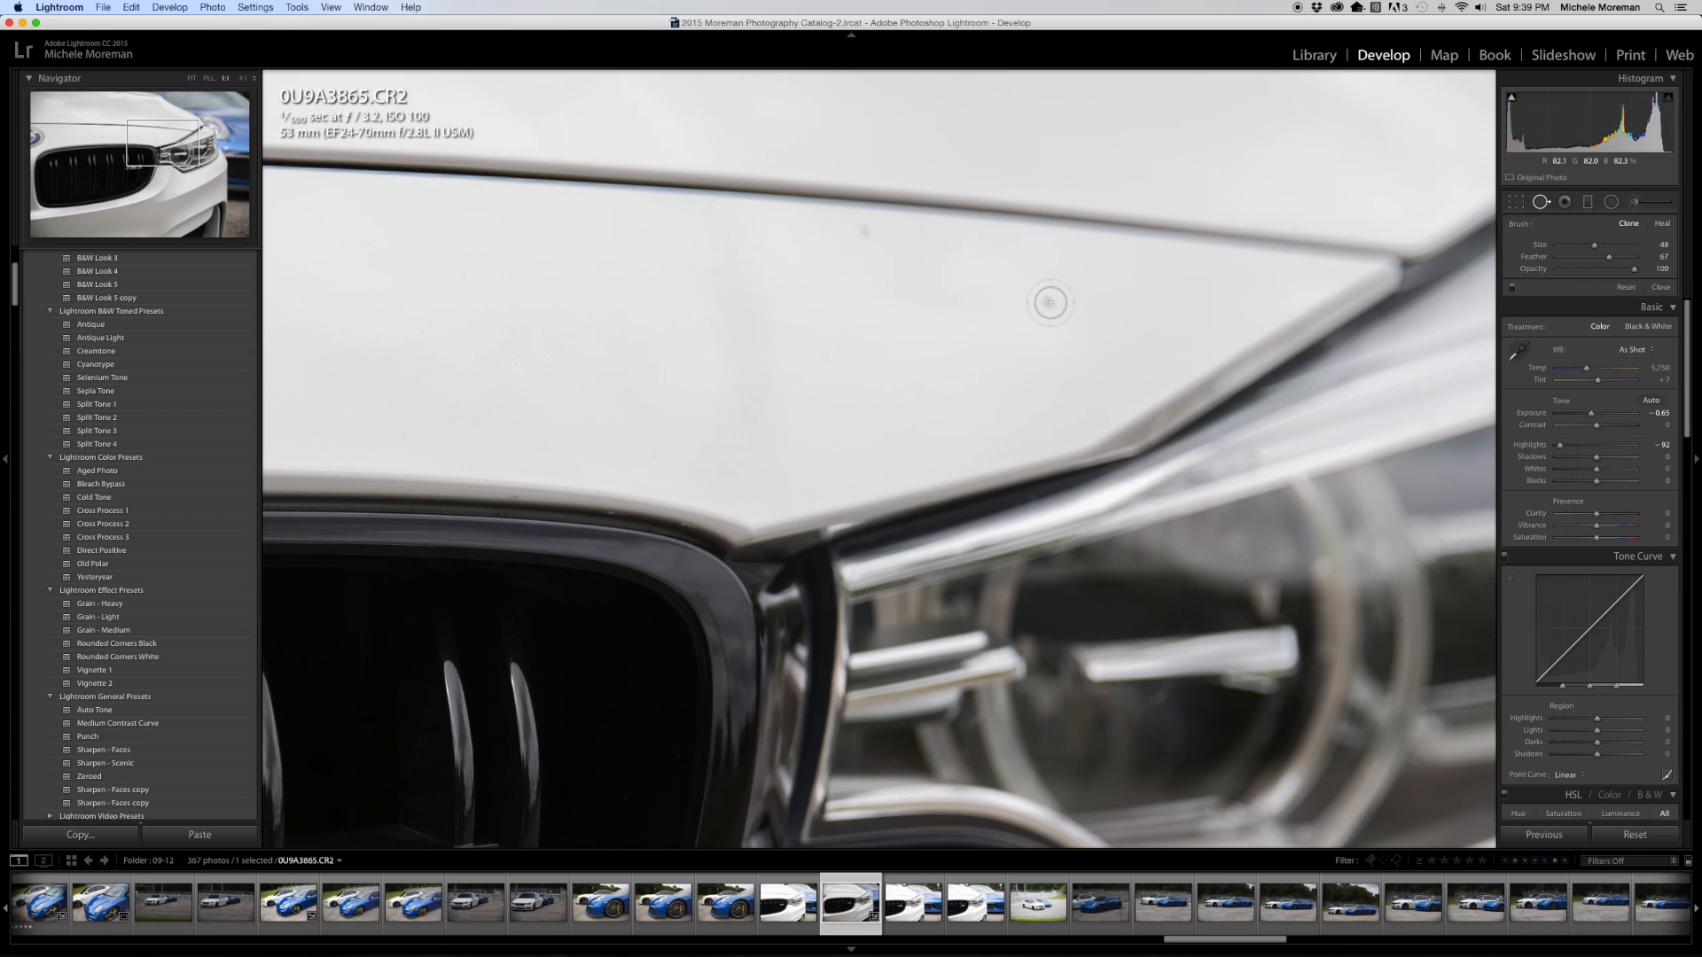
key(bracketleft)
click(1047, 301)
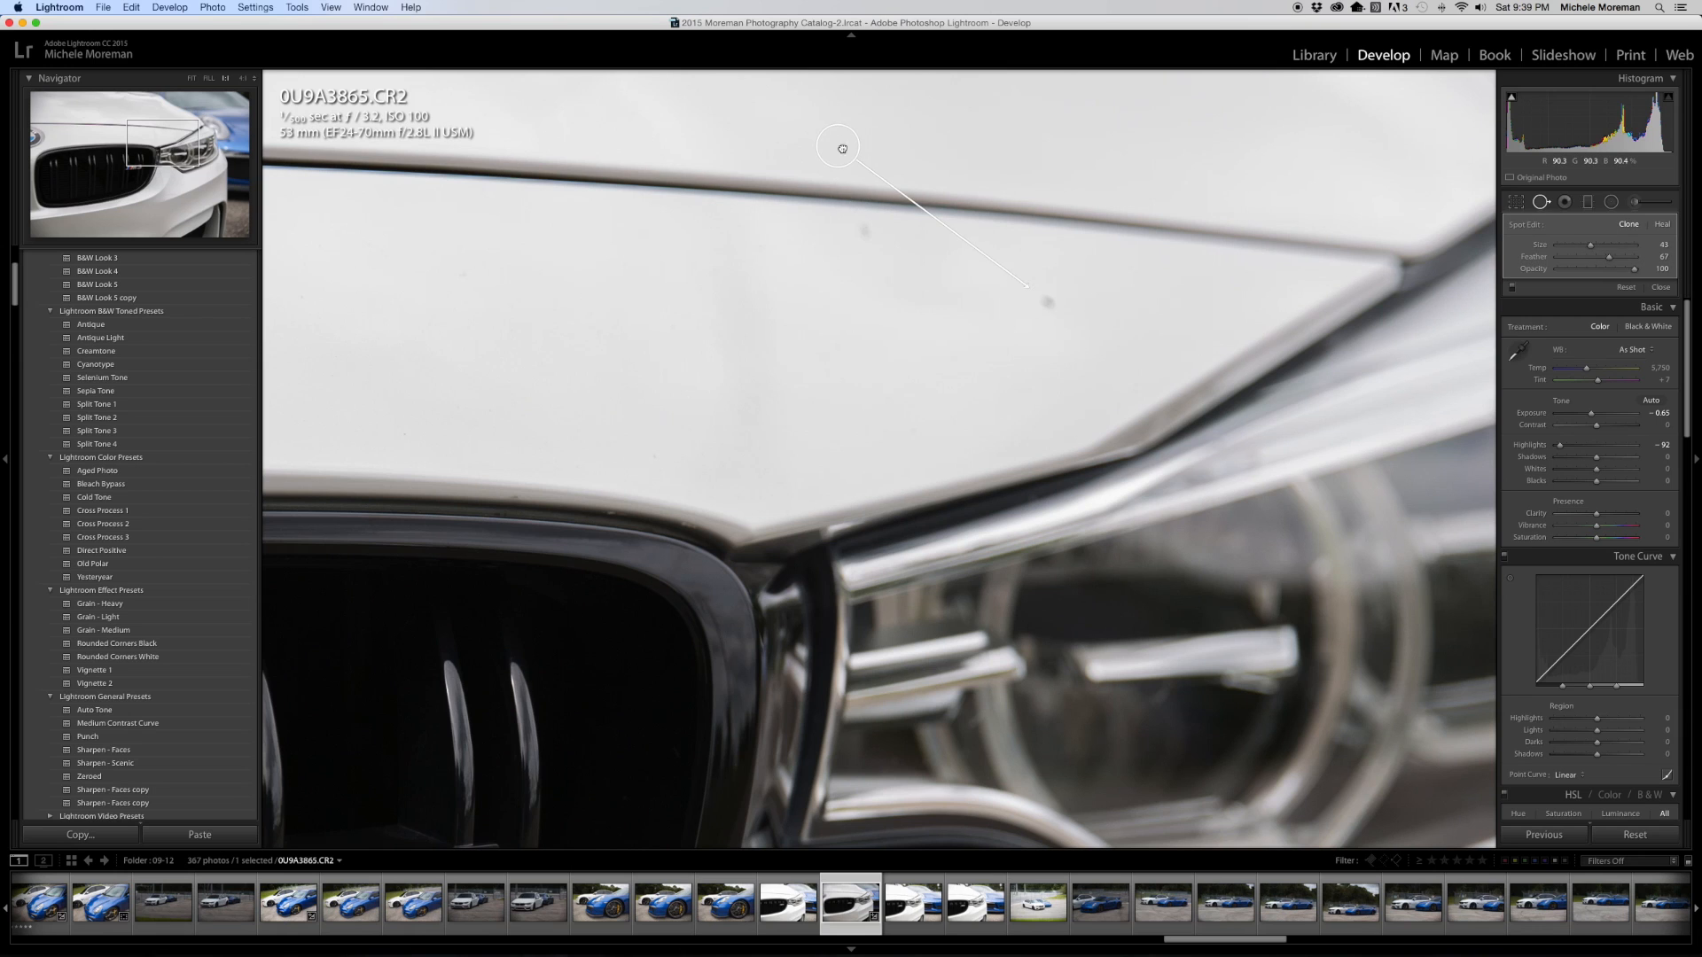
drag(921, 276, 996, 306)
Clone out the second, fainter spot just below the hood seam, sampling the clean paint beside it, and finish spot removal
click(866, 229)
drag(779, 102, 781, 144)
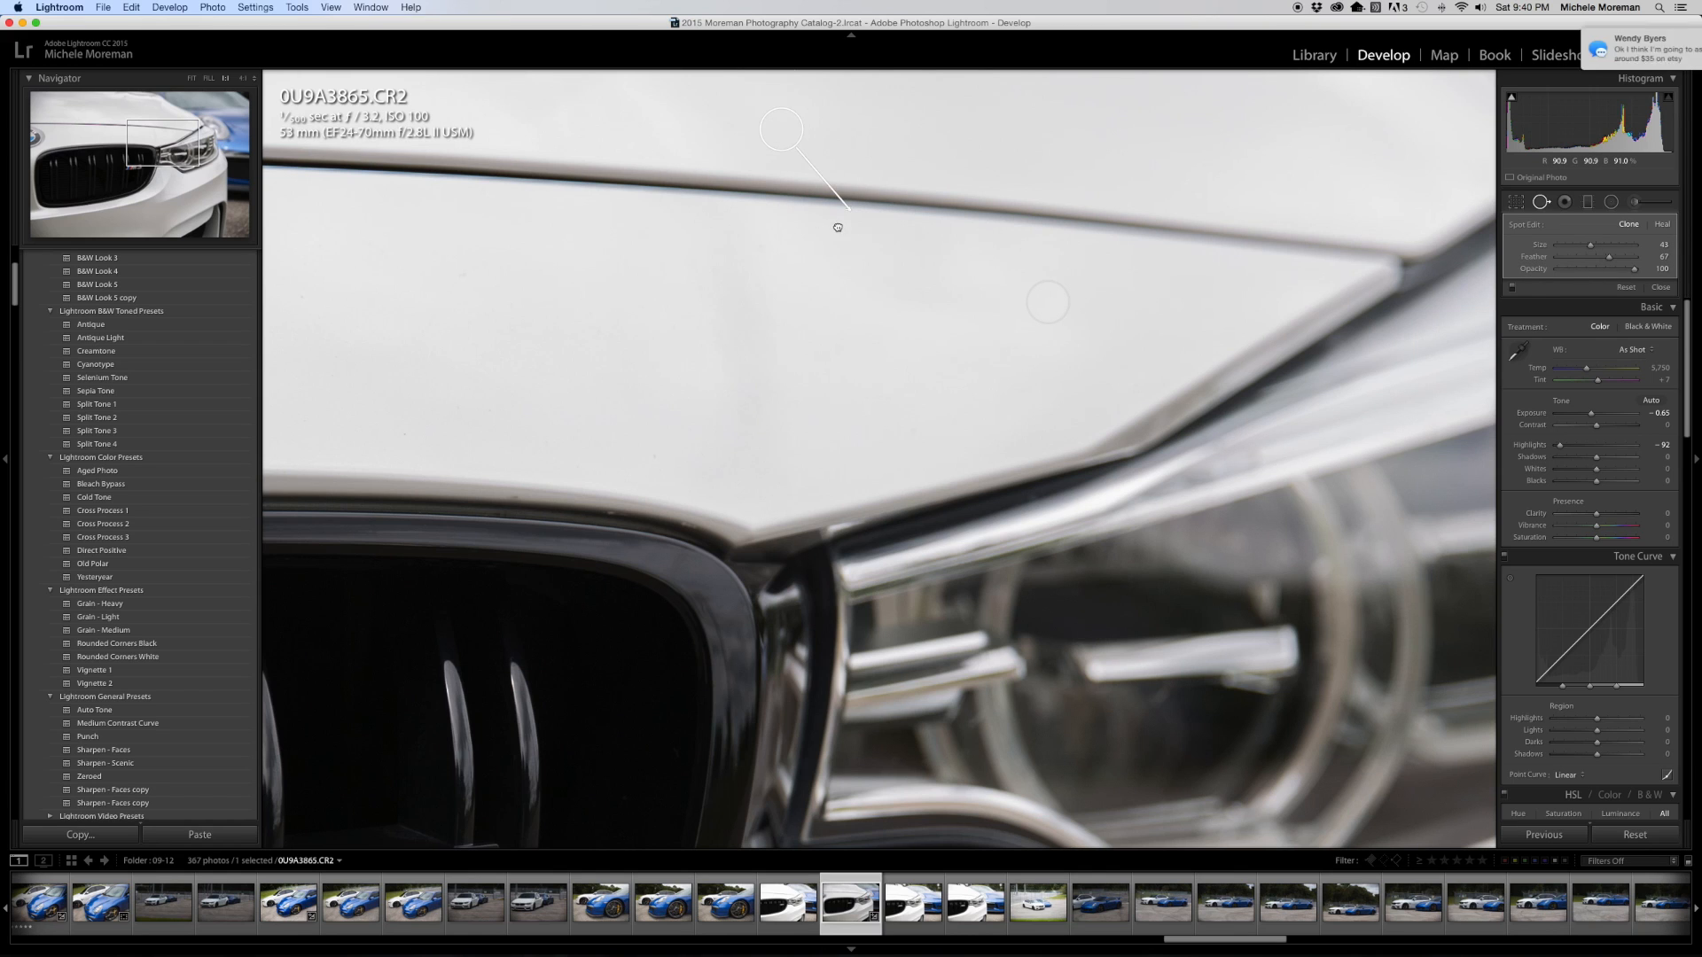
drag(784, 124, 832, 231)
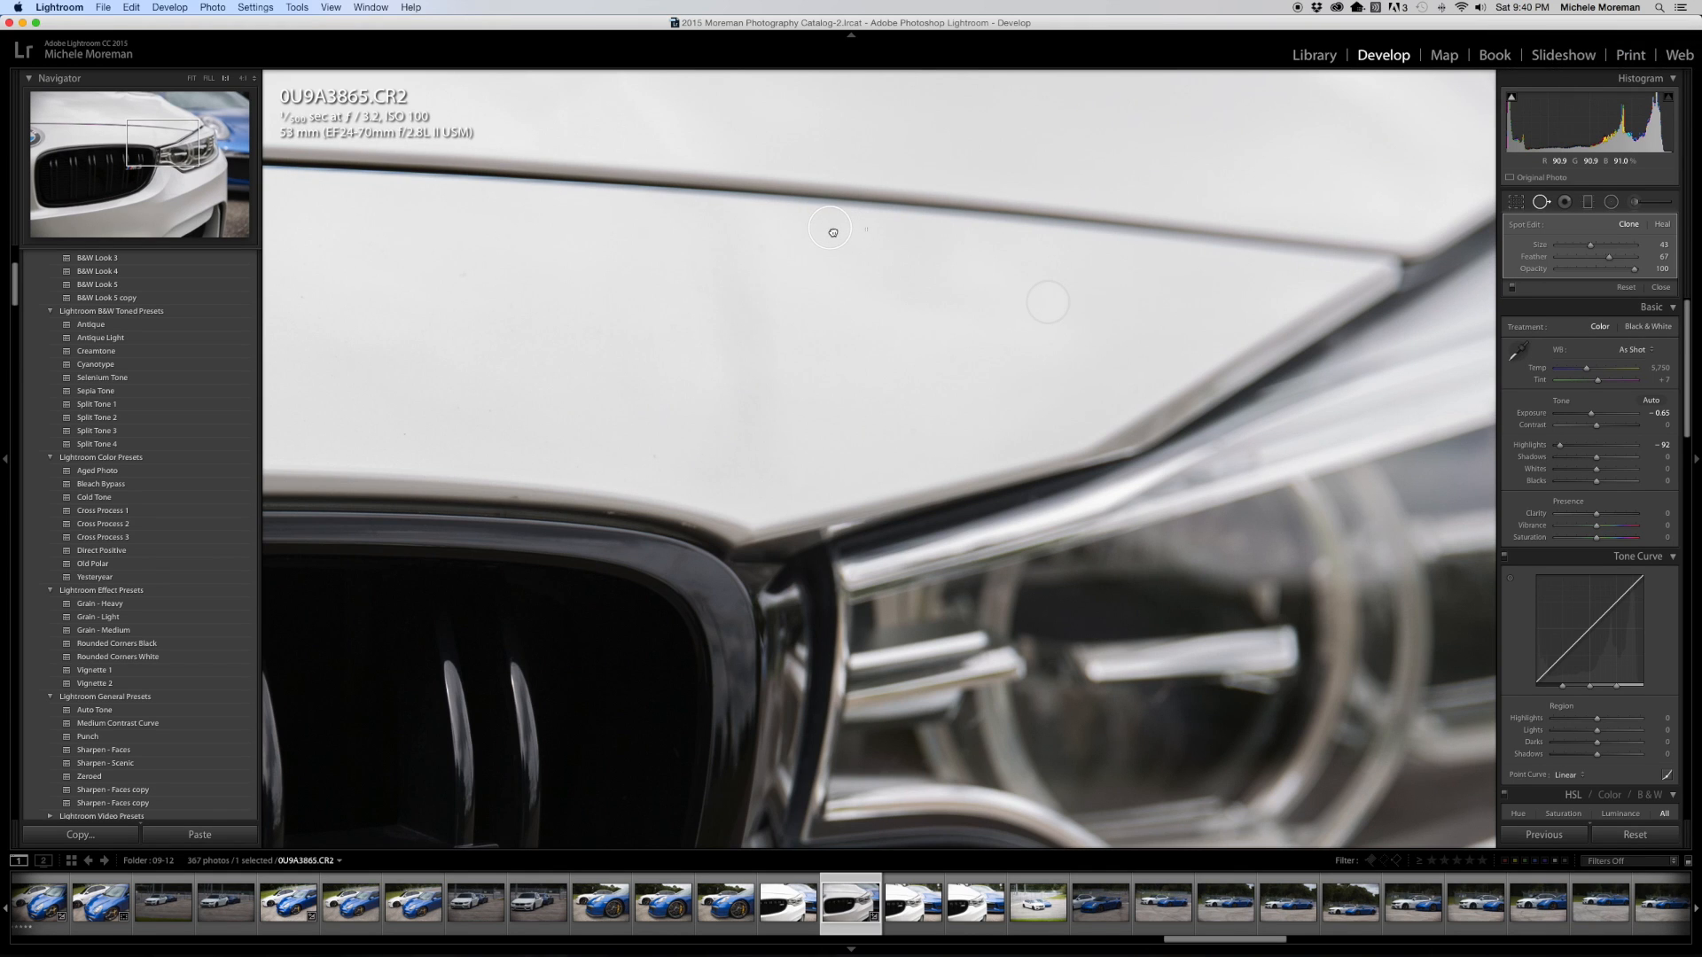
click(1541, 204)
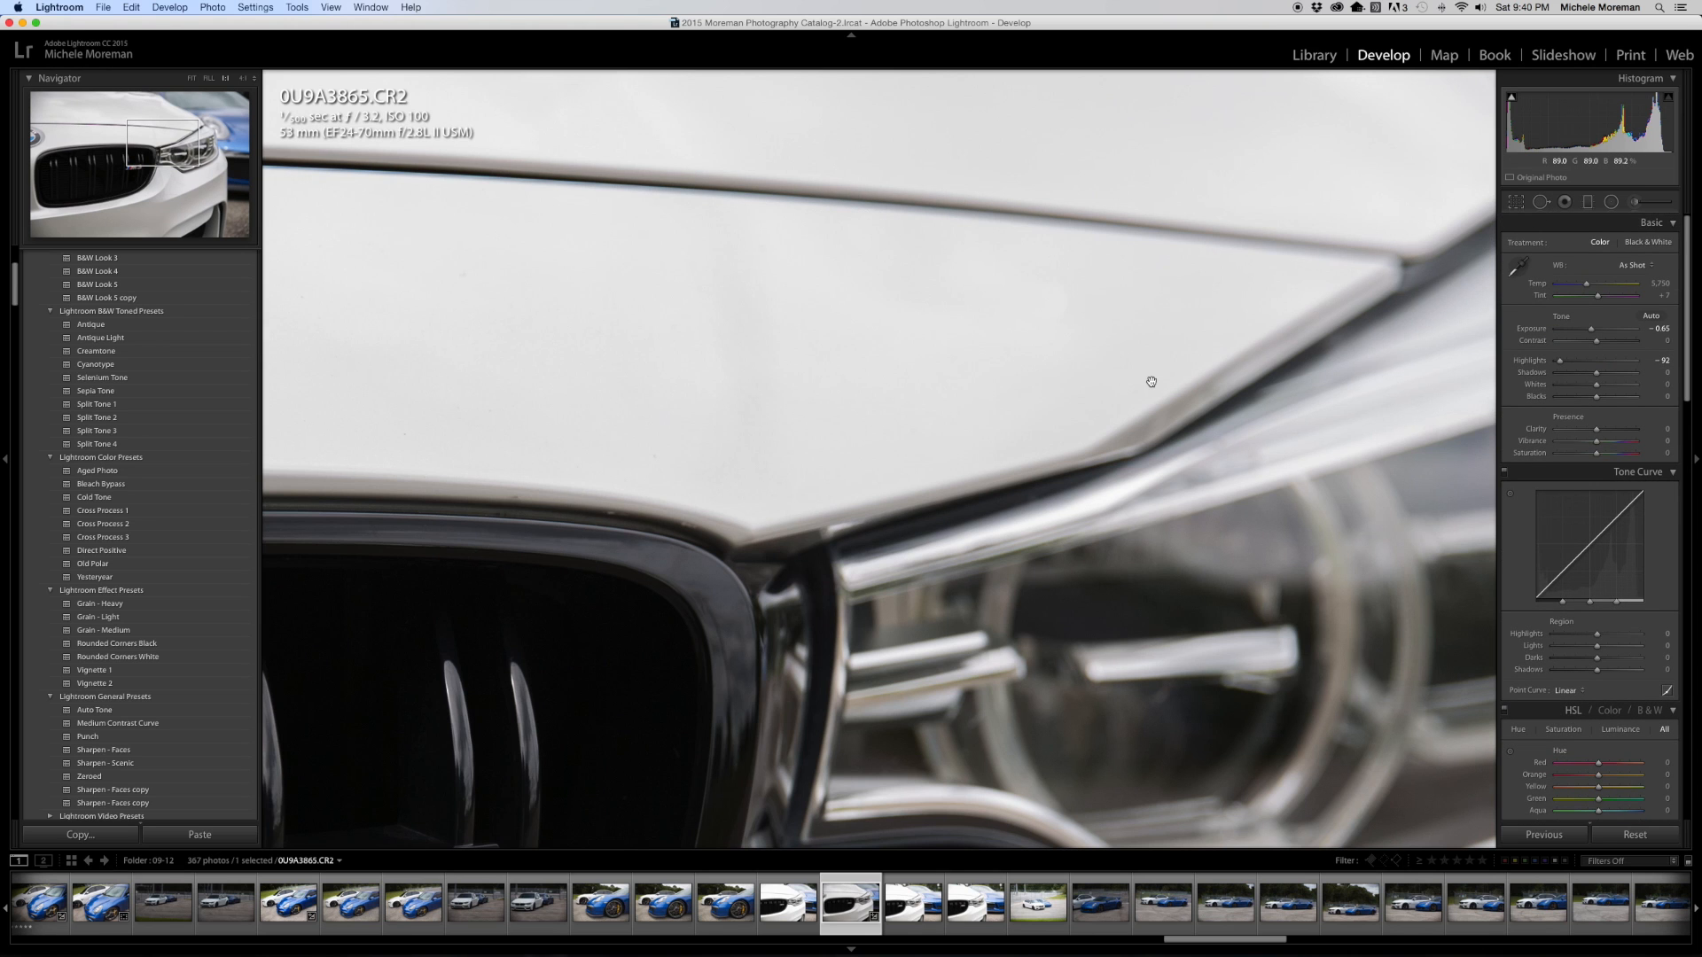
Apply the Punch and Vignette 2 presets to the whole of 0U9A3865.CR2
click(1111, 388)
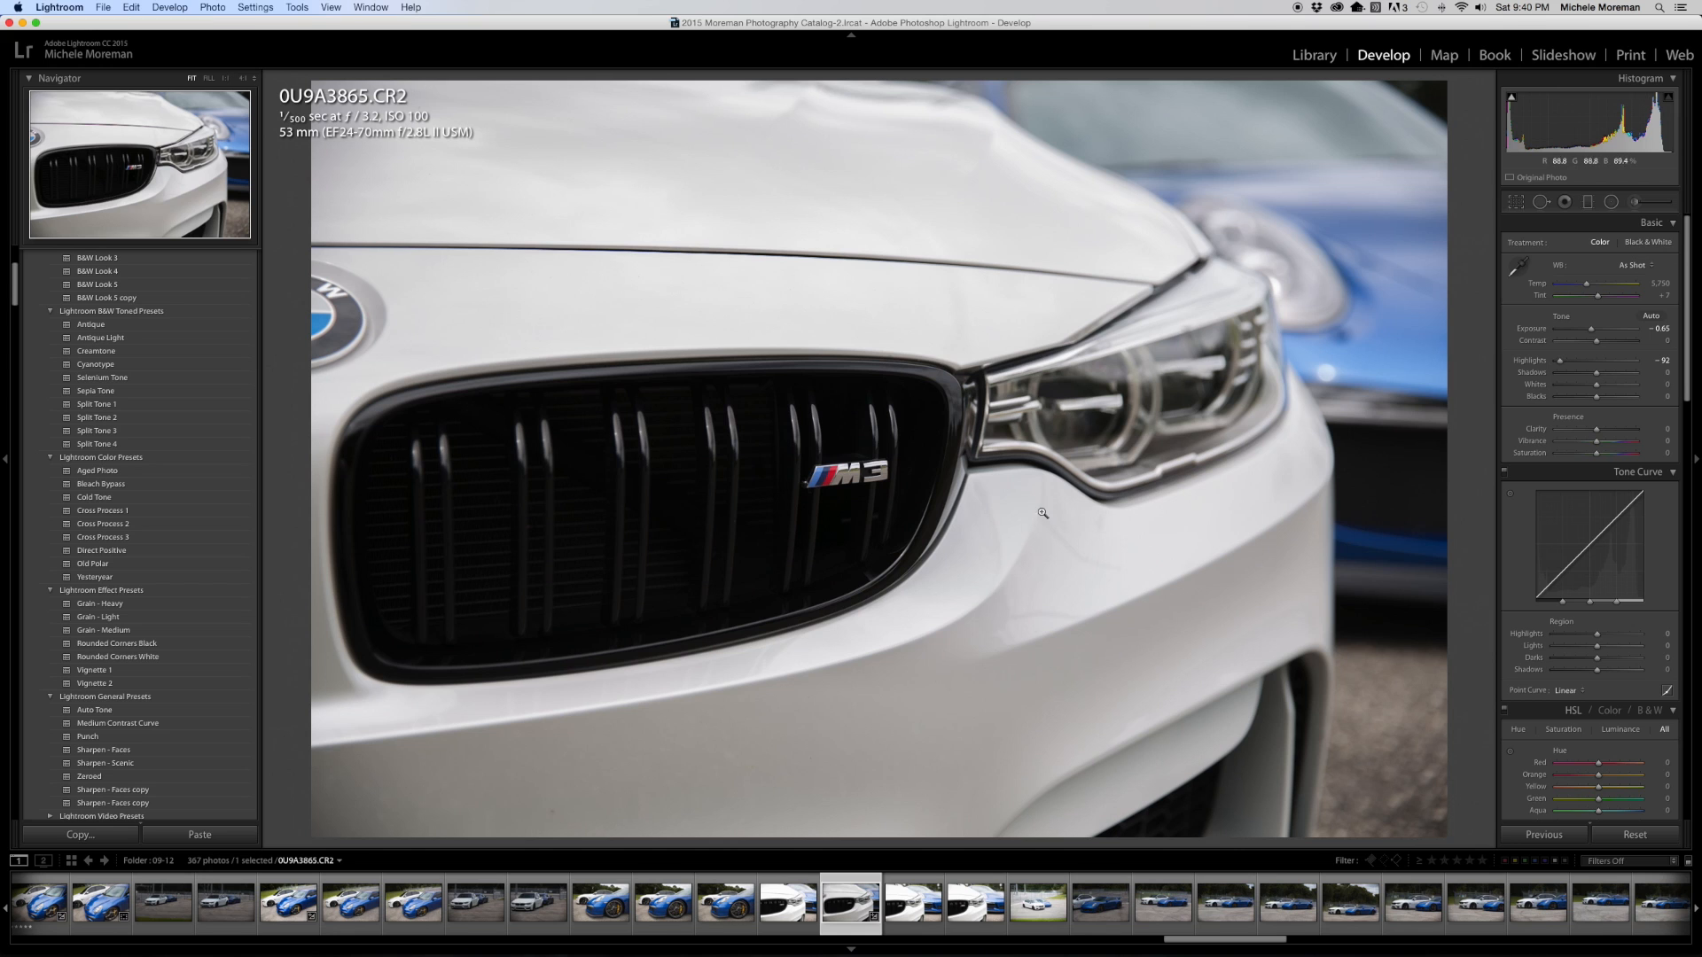
click(109, 737)
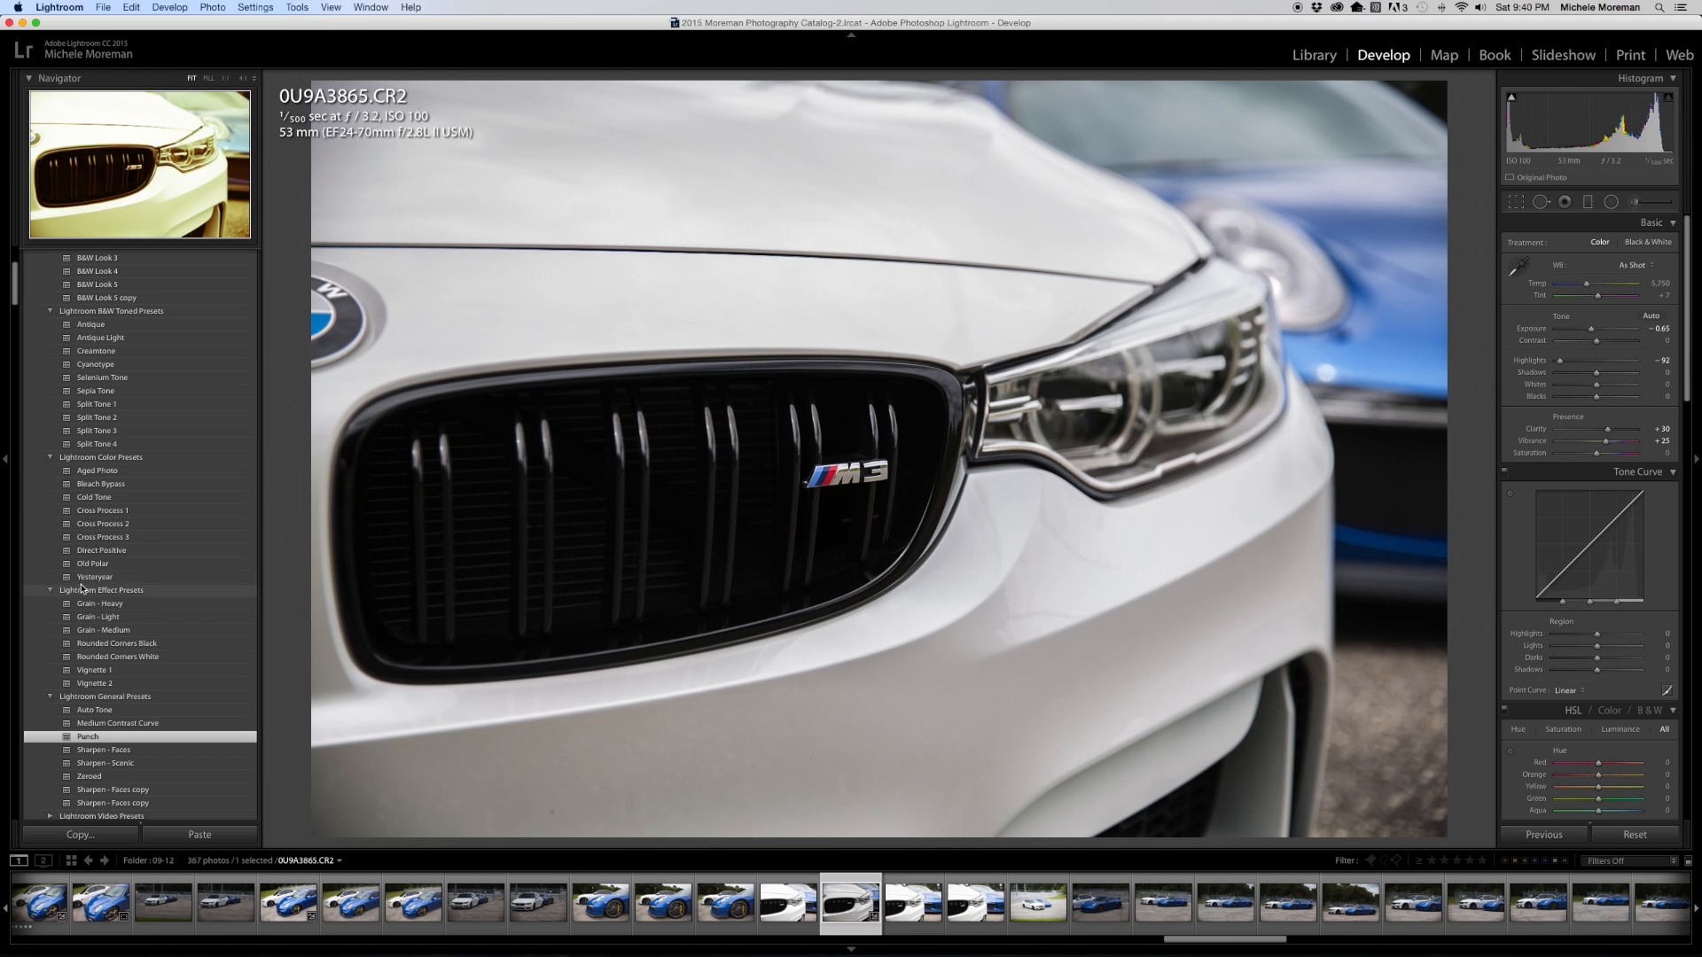
click(98, 682)
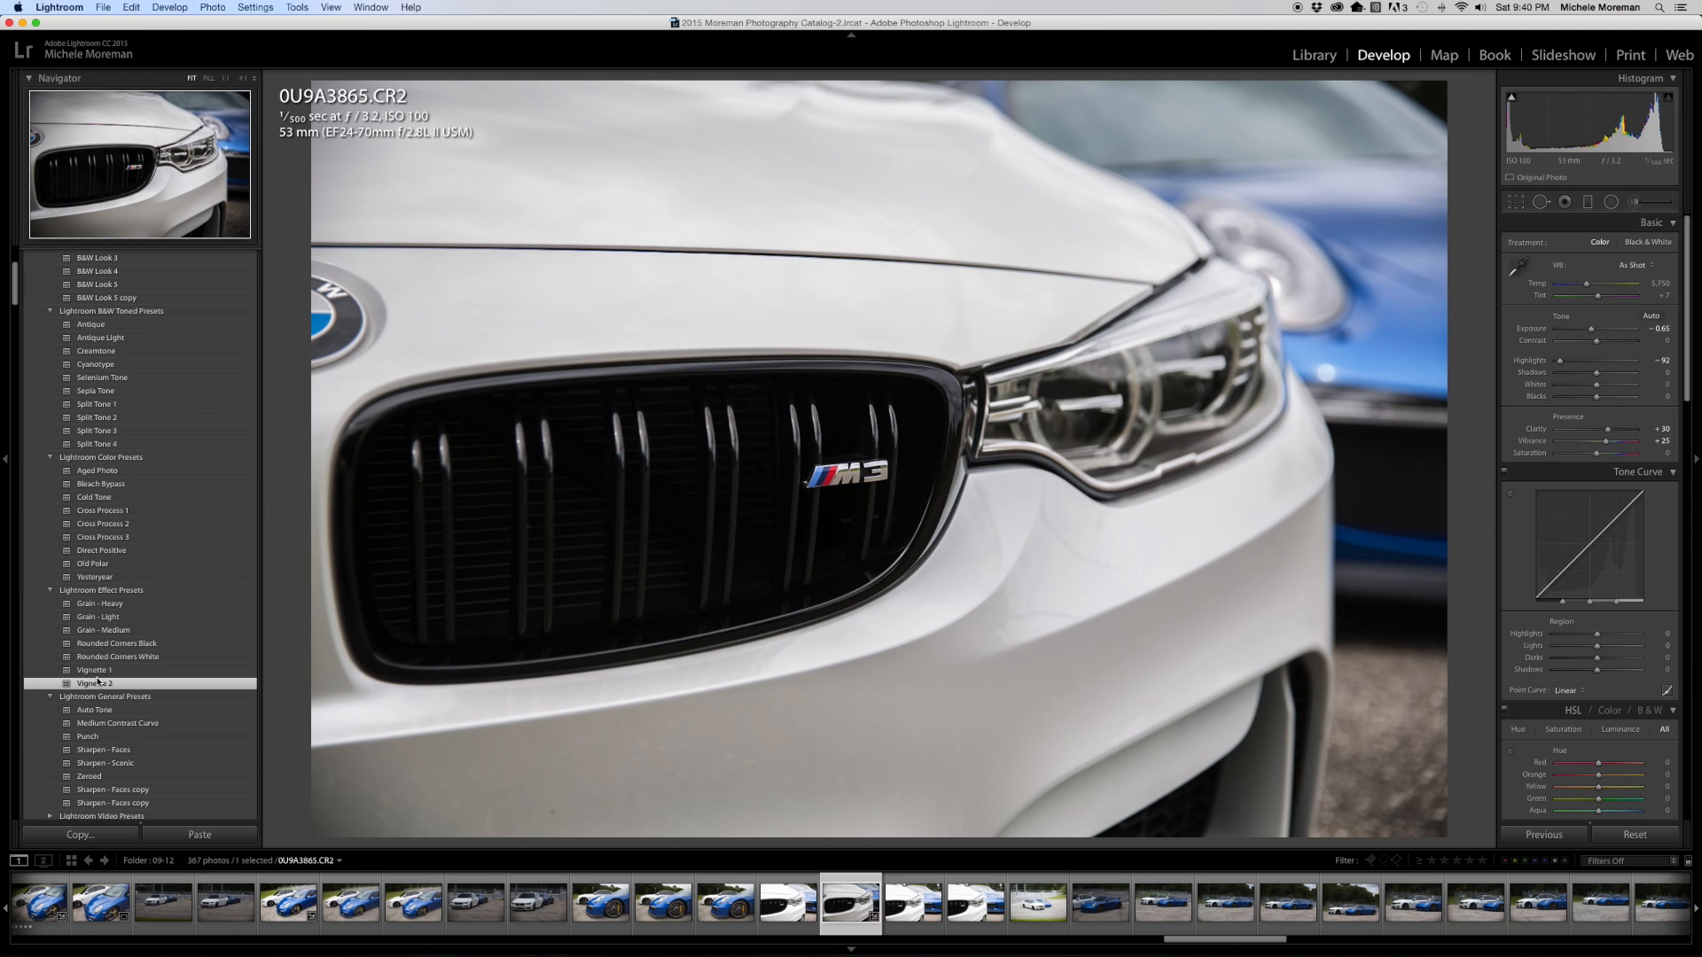
Soften the post-crop vignetting on 0U9A3865.CR2 to an Amount of -19 and rate the photo 5 stars
scroll(1583, 504, down, 10)
scroll(1583, 504, down, 12)
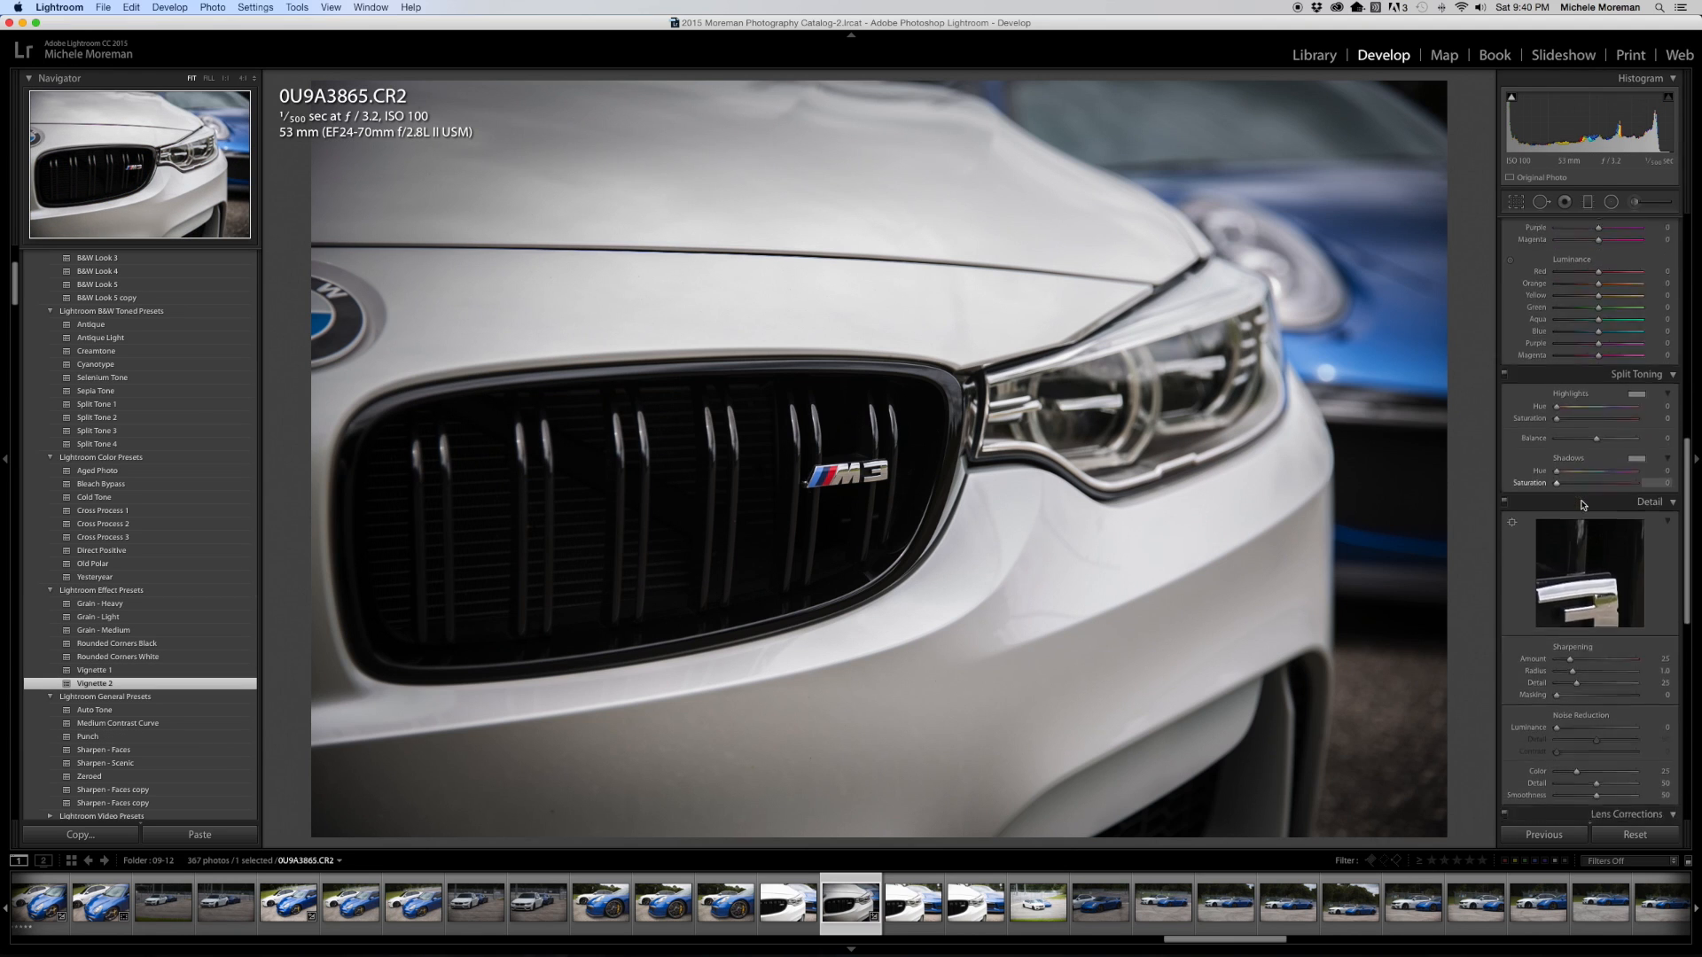
scroll(1562, 416, down, 5)
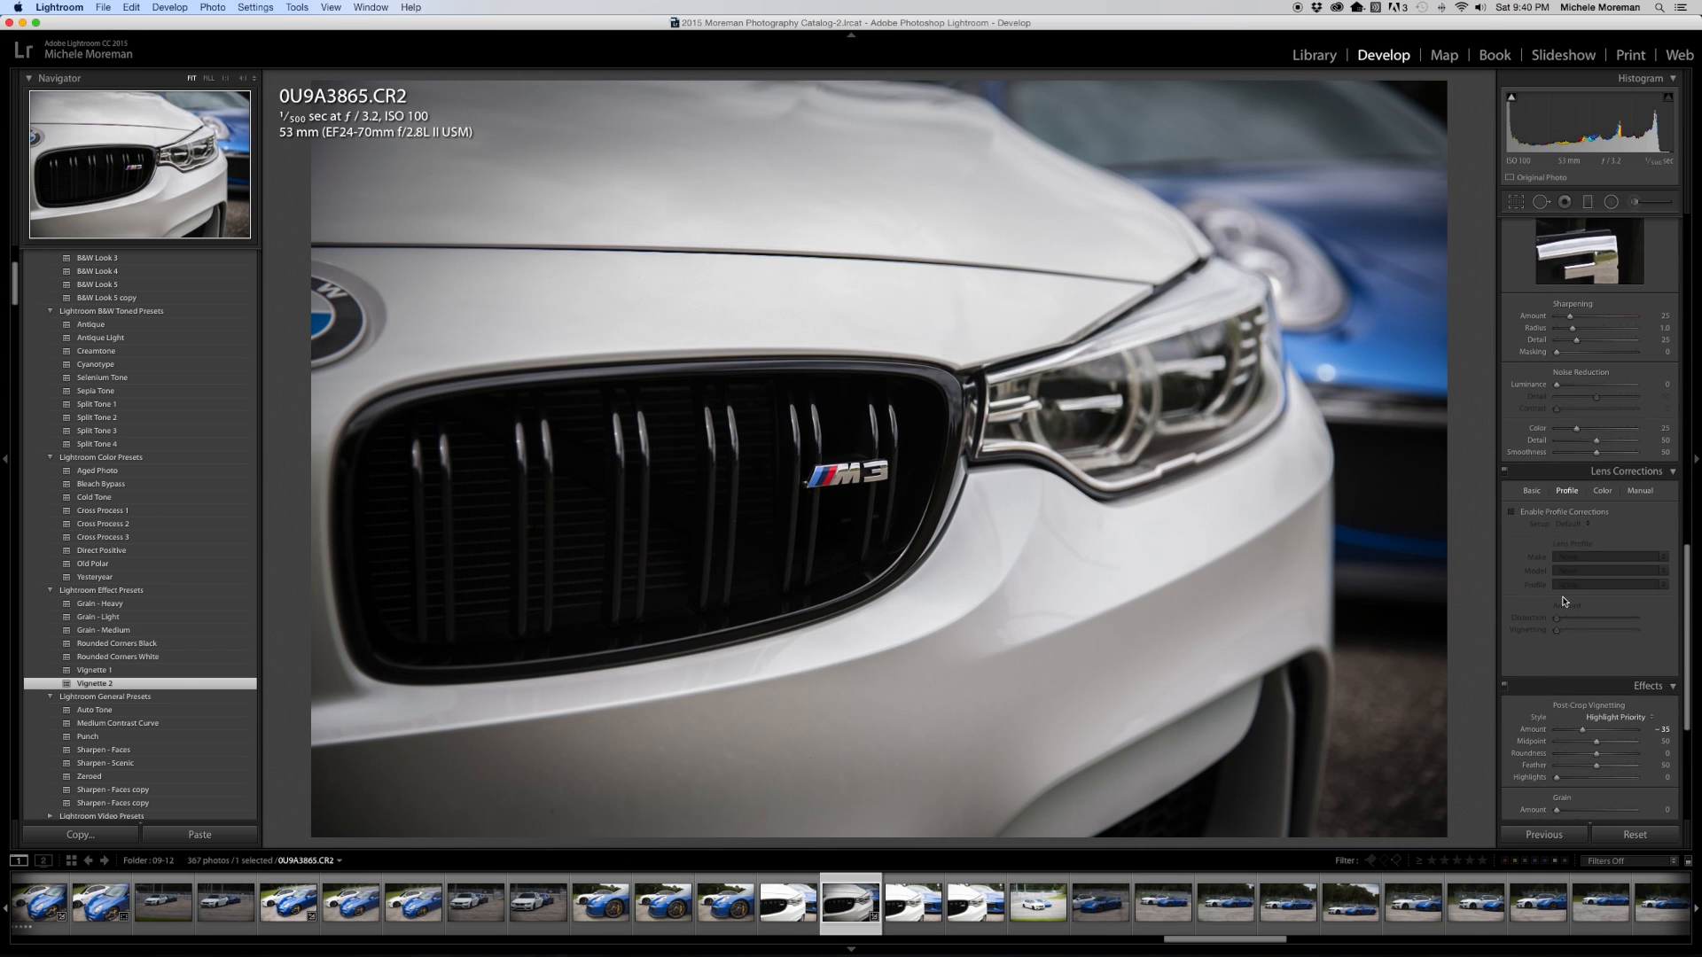
drag(1582, 530, 1588, 535)
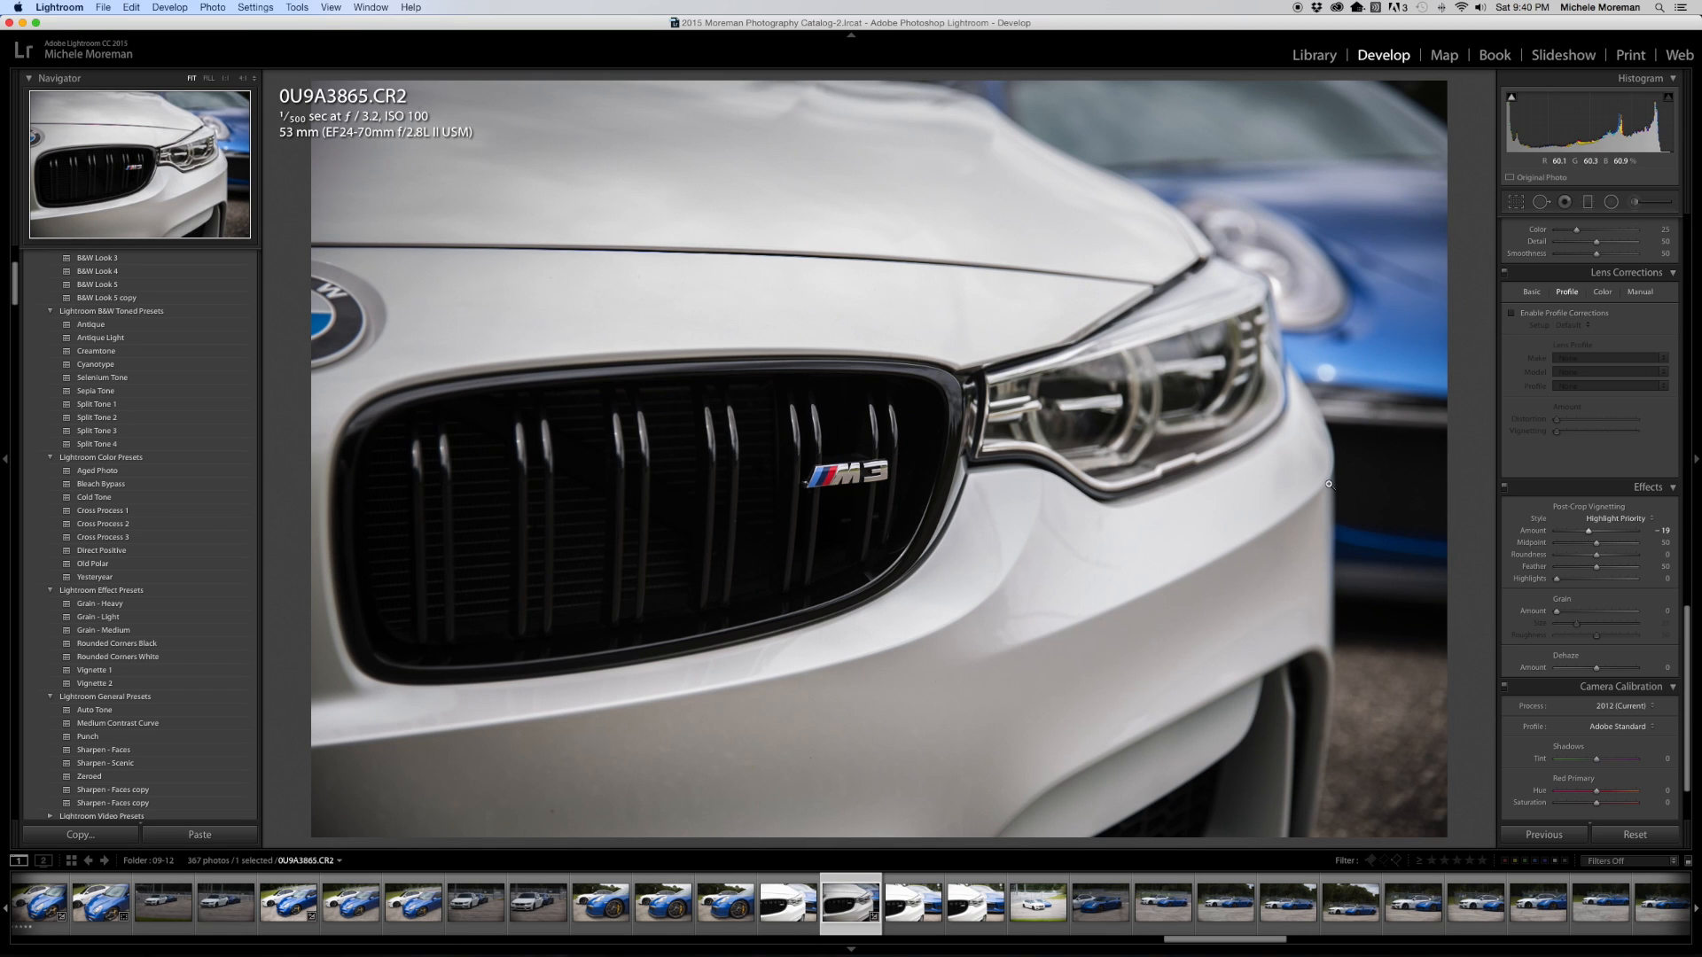
key(5)
Move on past 0U9A3866.CR2 and open IMG_4188.CR2 near the end of the series
key(Right)
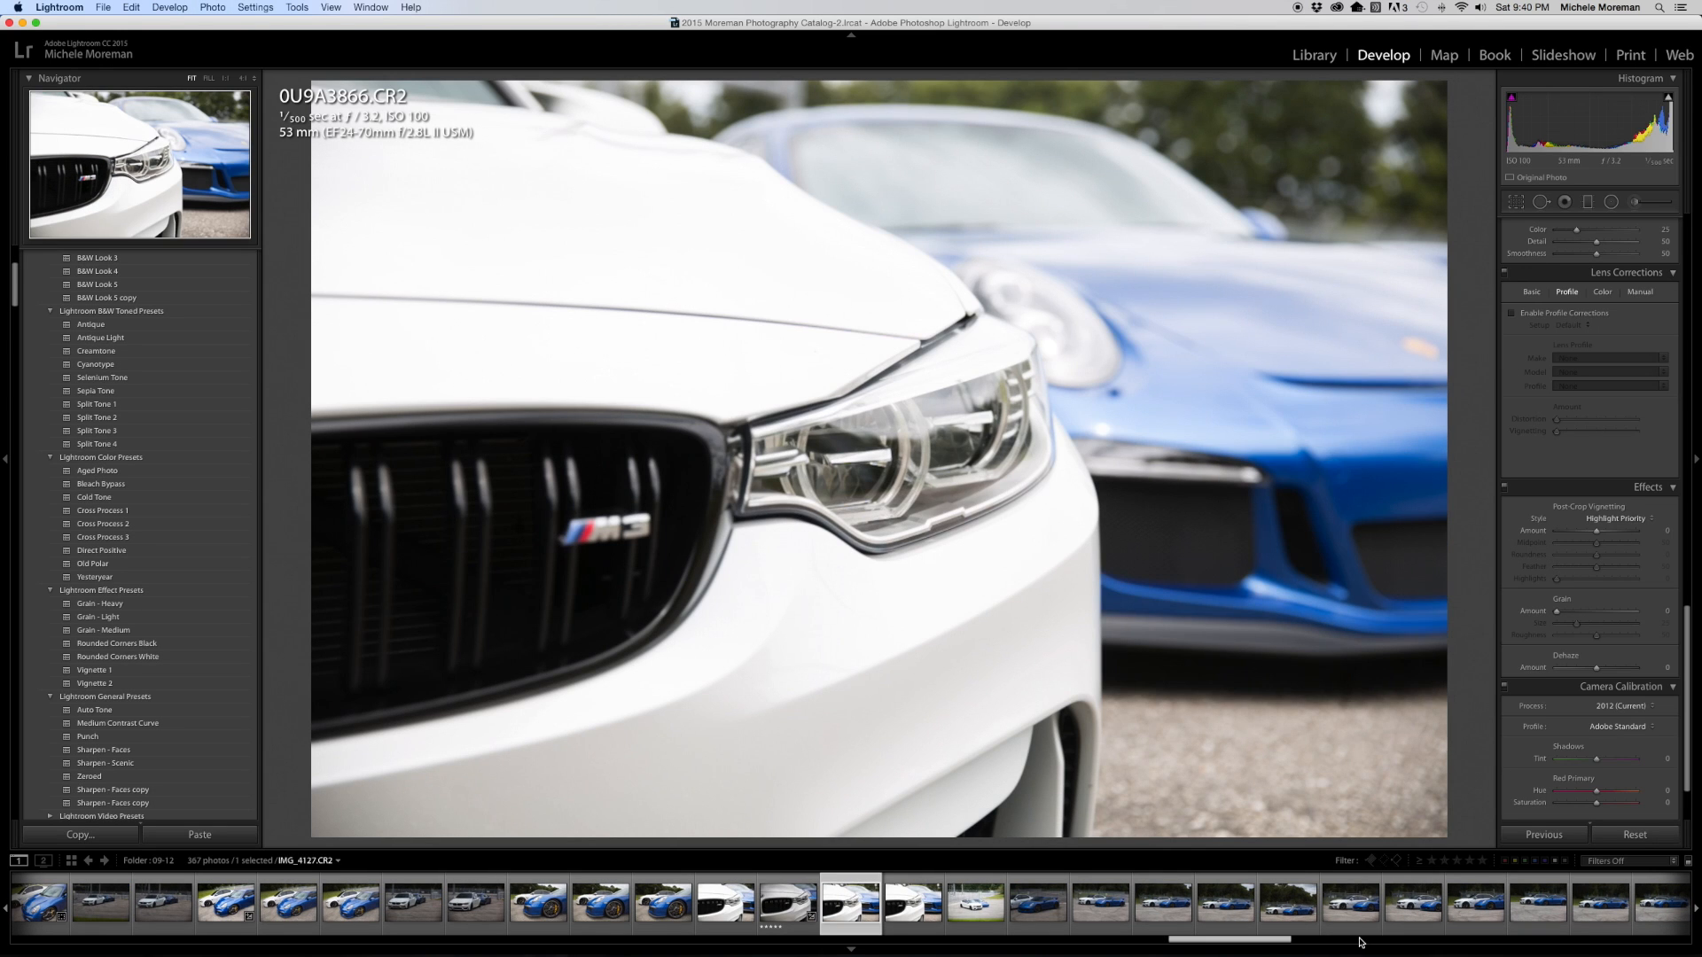
scroll(1376, 921, right, 8)
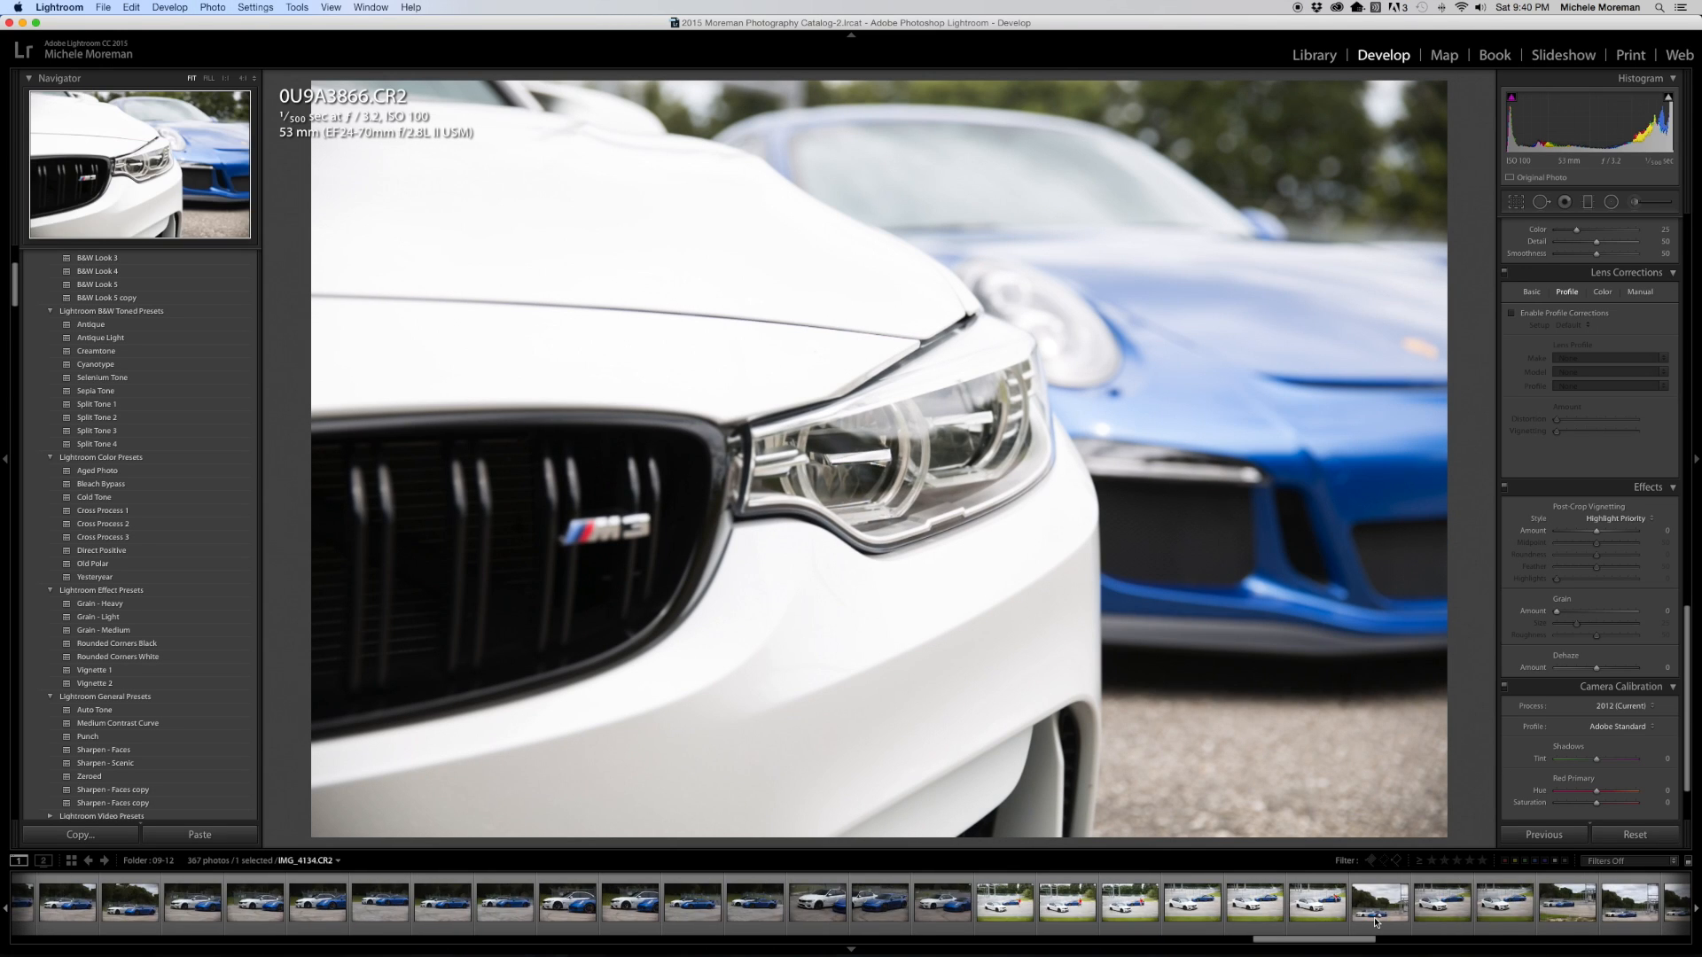
scroll(1374, 921, right, 10)
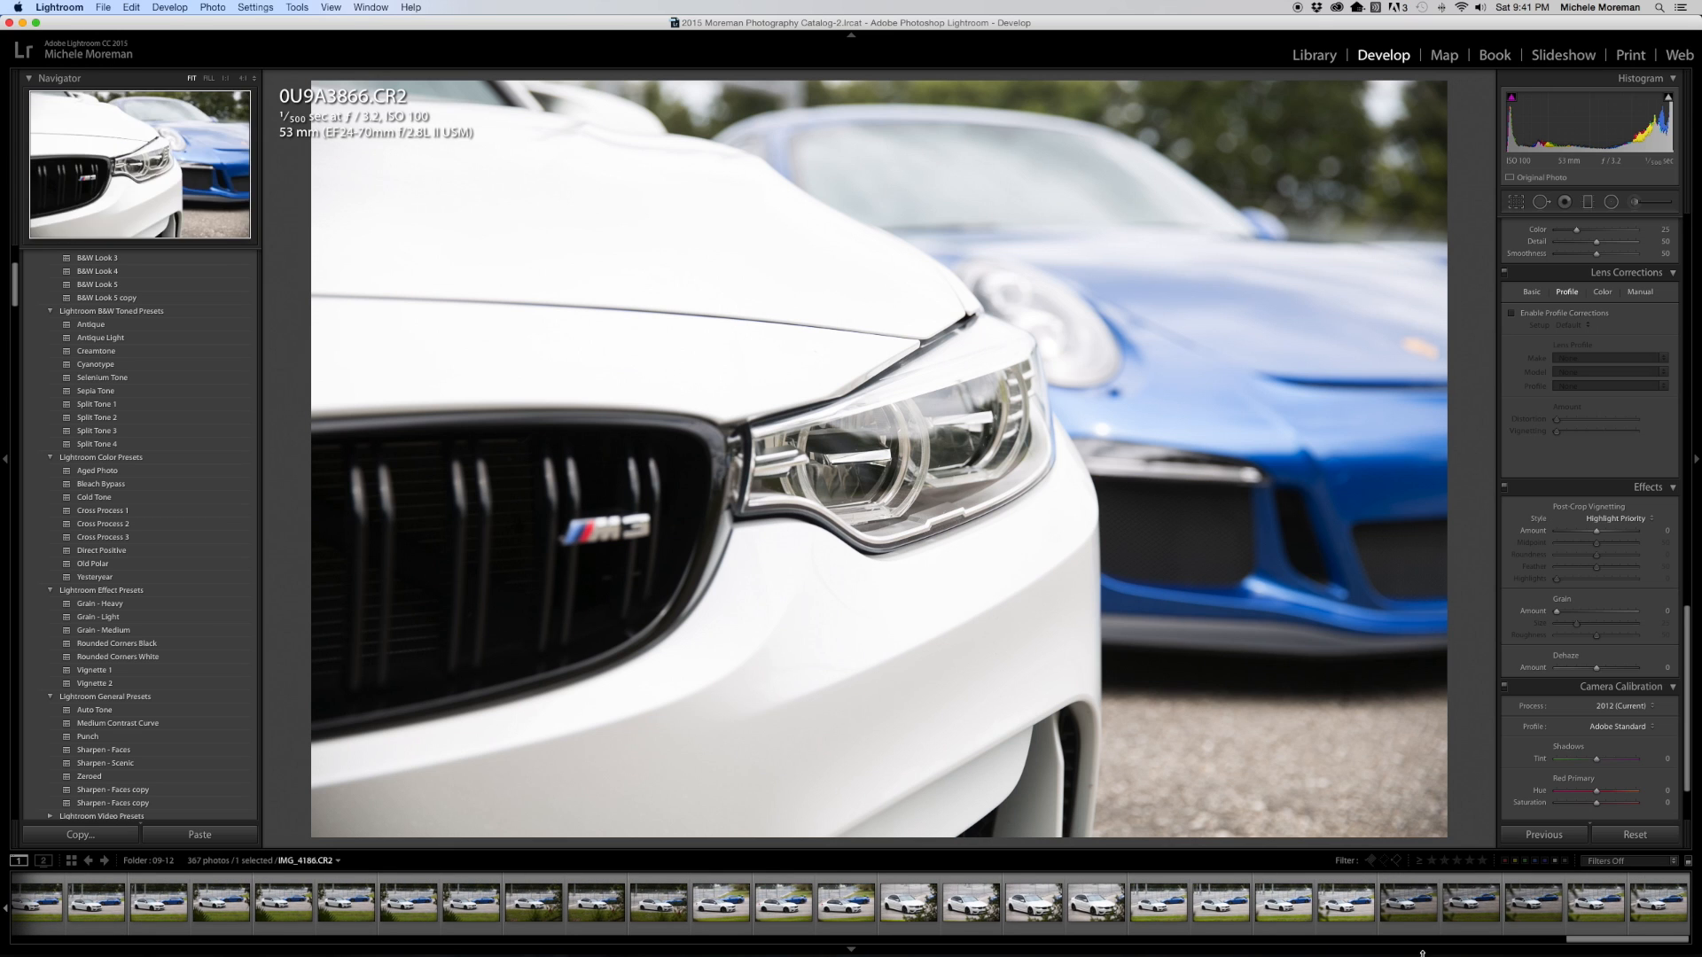
click(1477, 918)
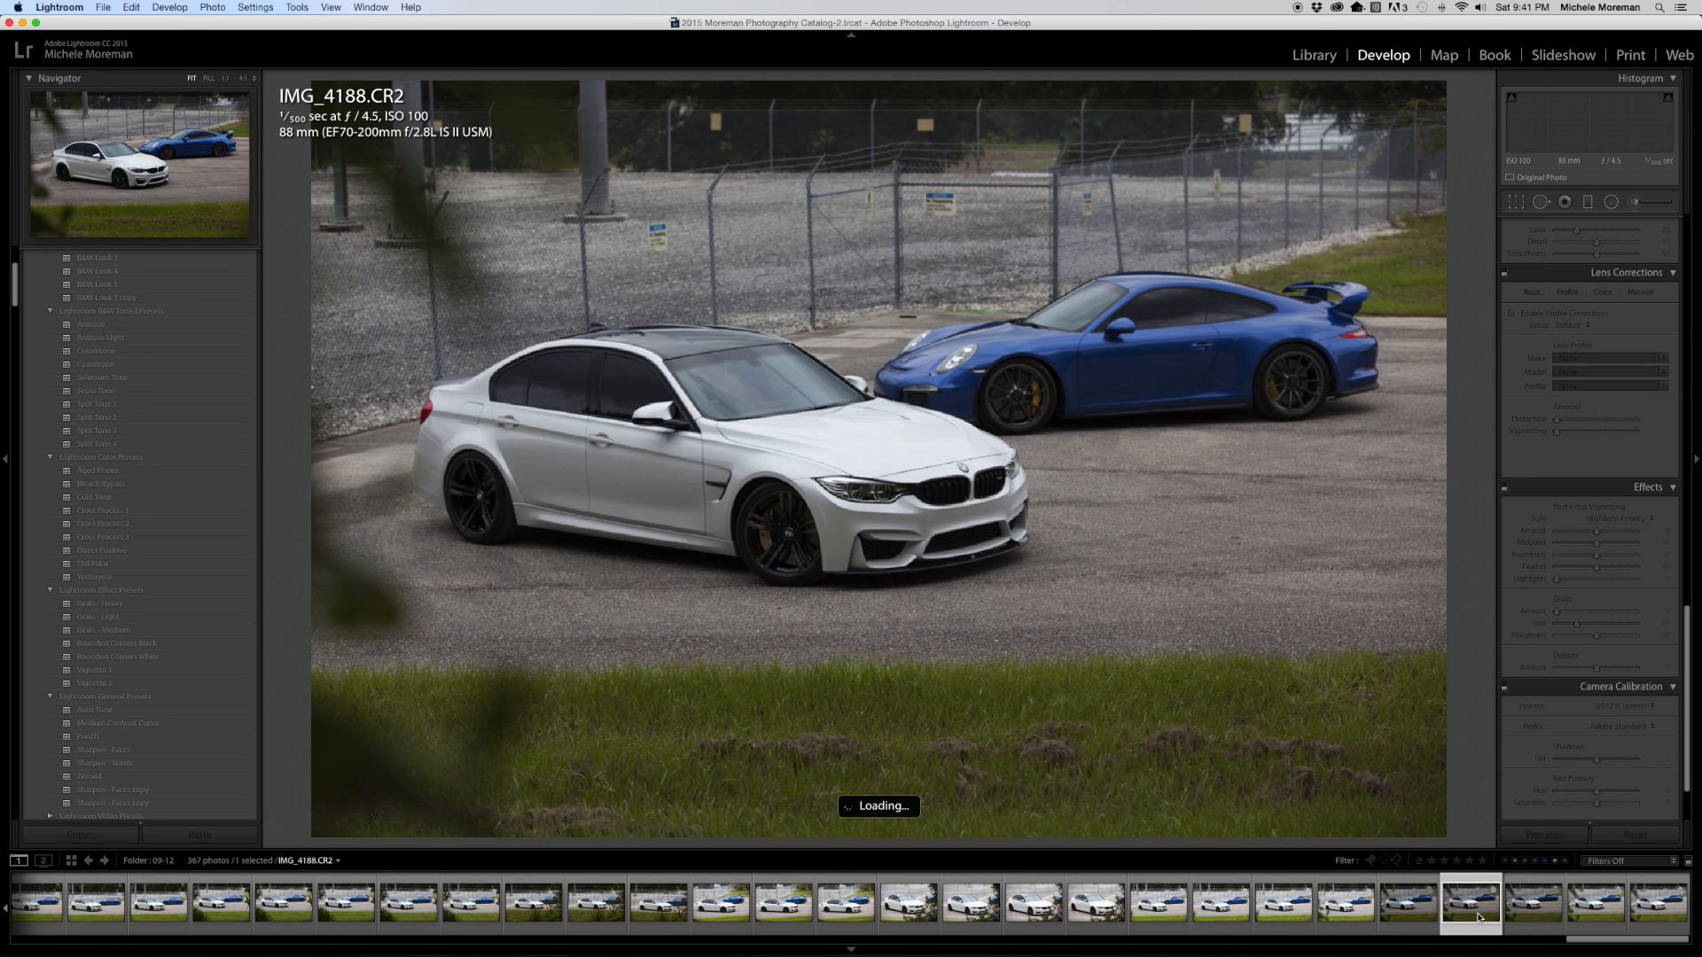
Look back through the white and blue car photos from IMG_4187.CR2 to IMG_4176.CR2 for one worth editing
click(1409, 912)
click(1348, 908)
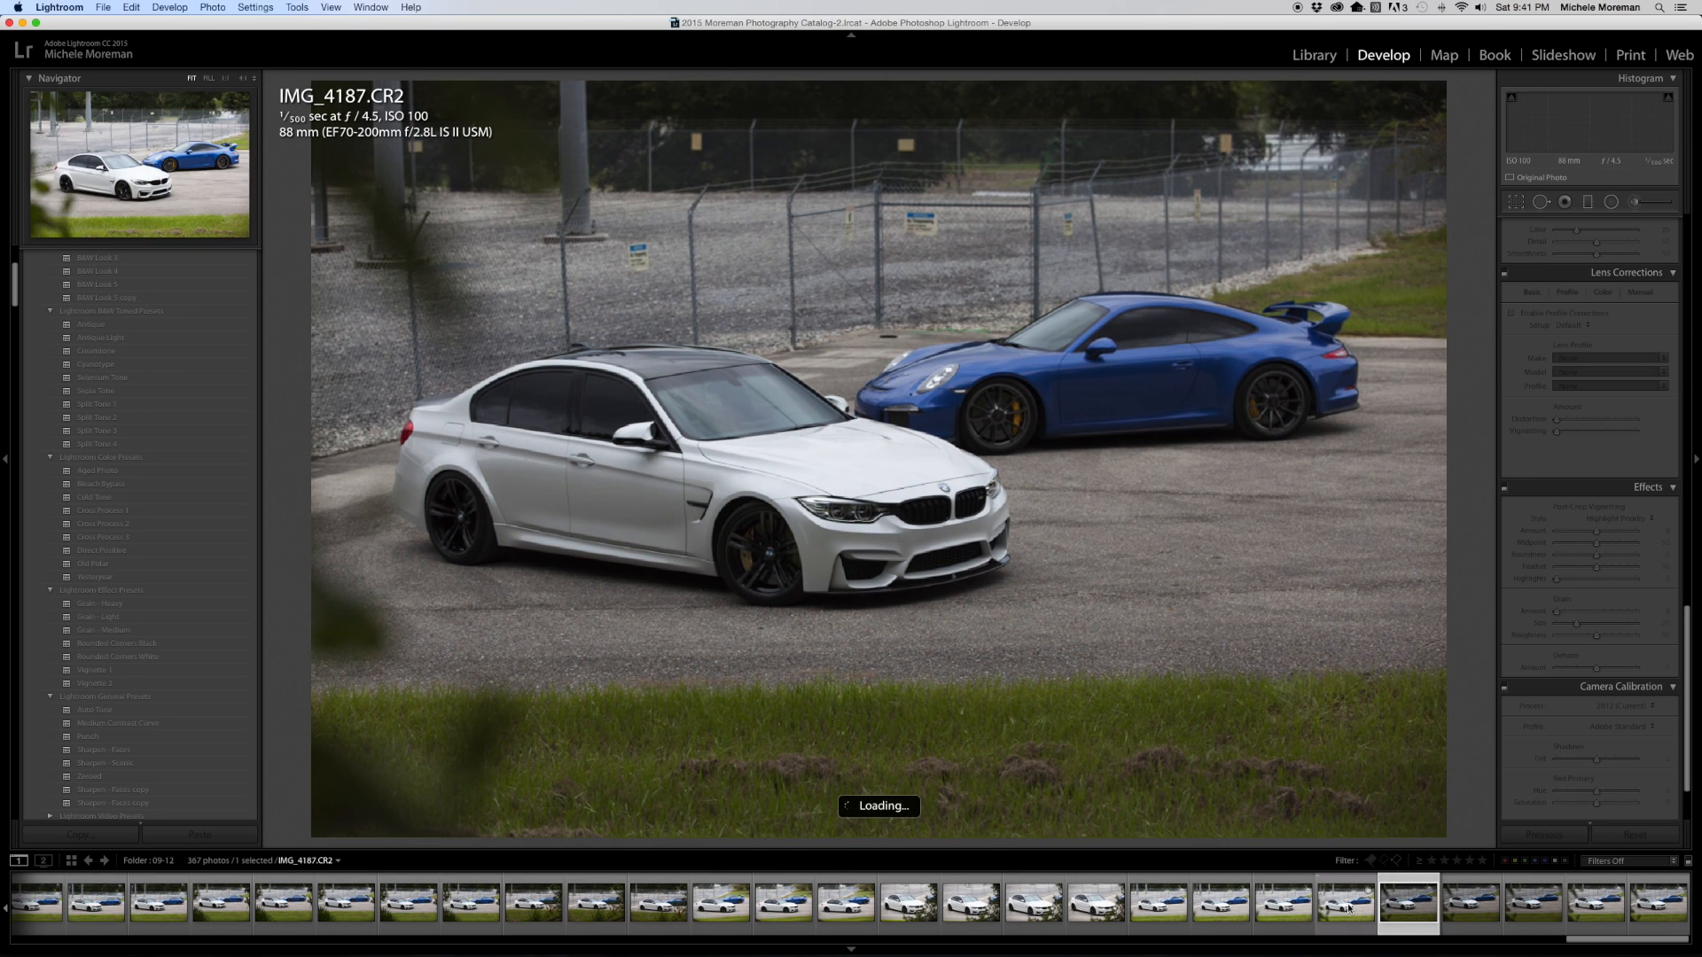
click(1279, 908)
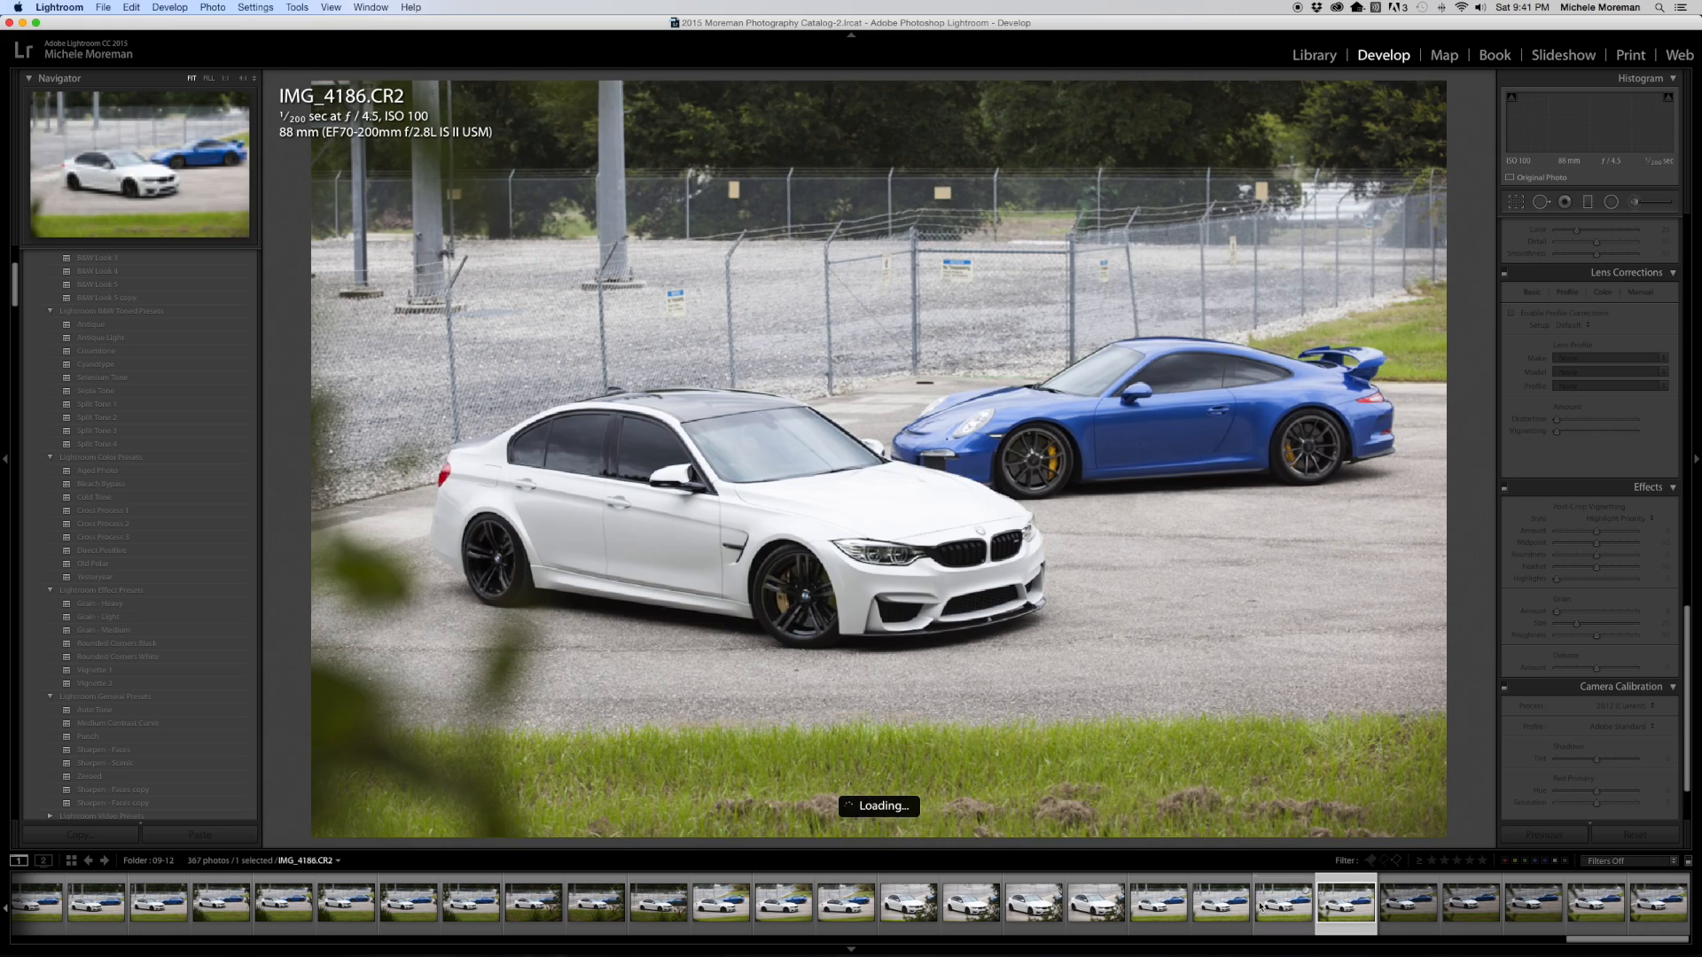
click(1158, 910)
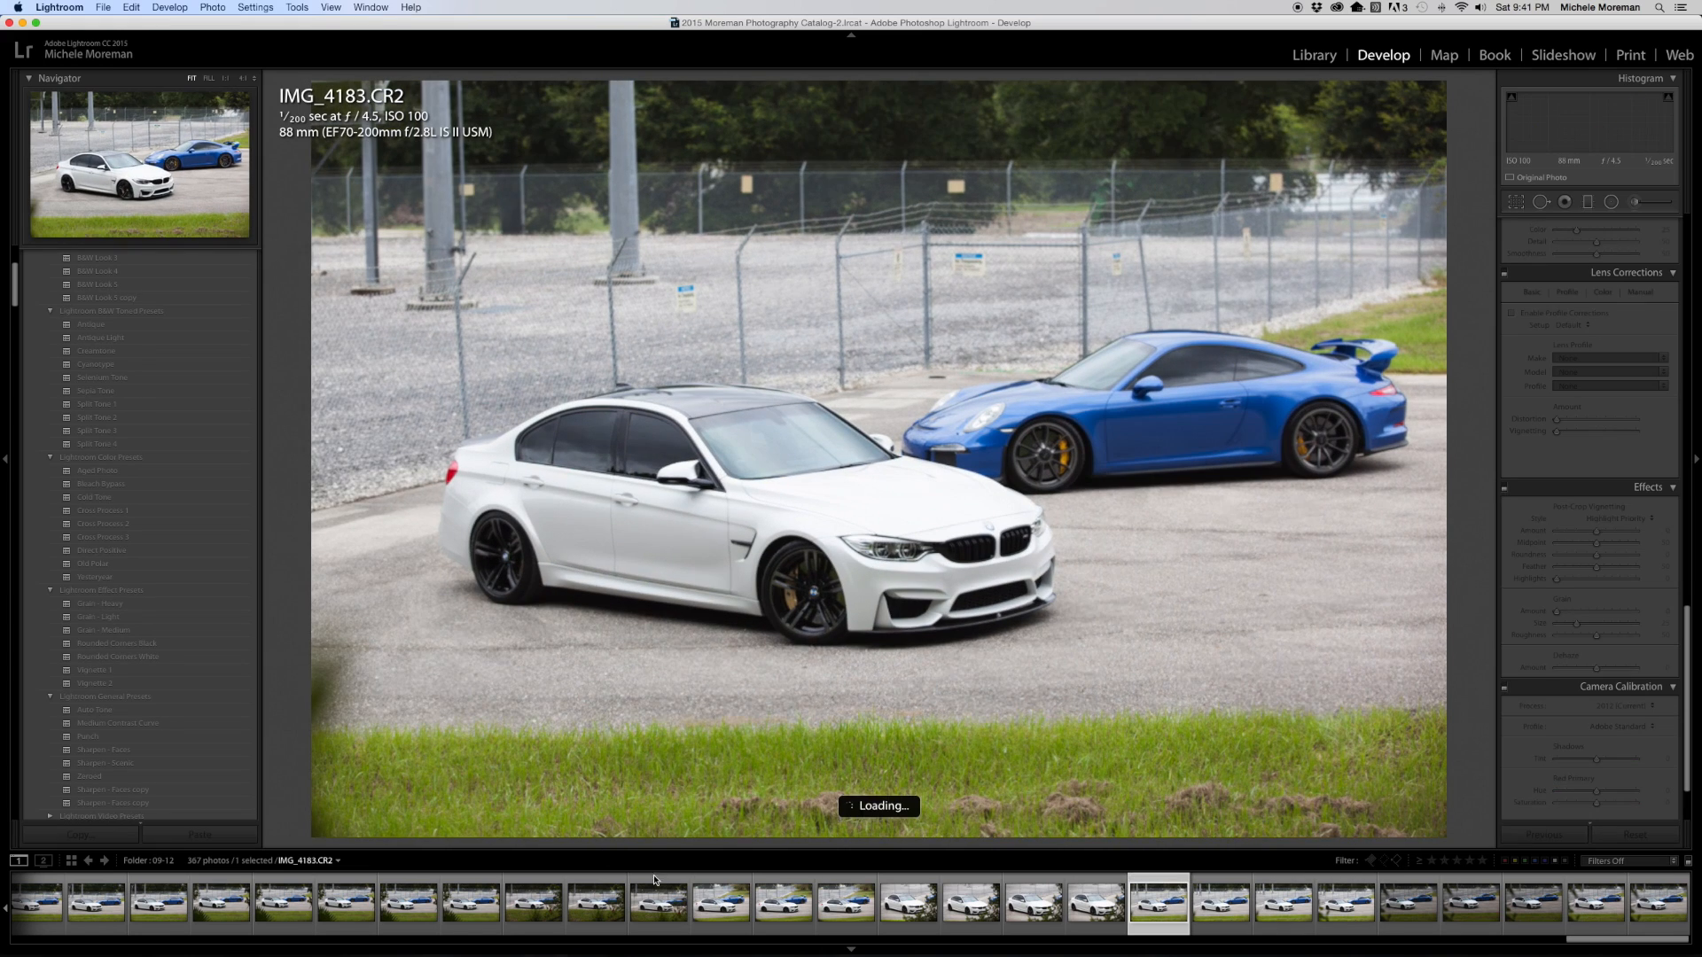
click(734, 920)
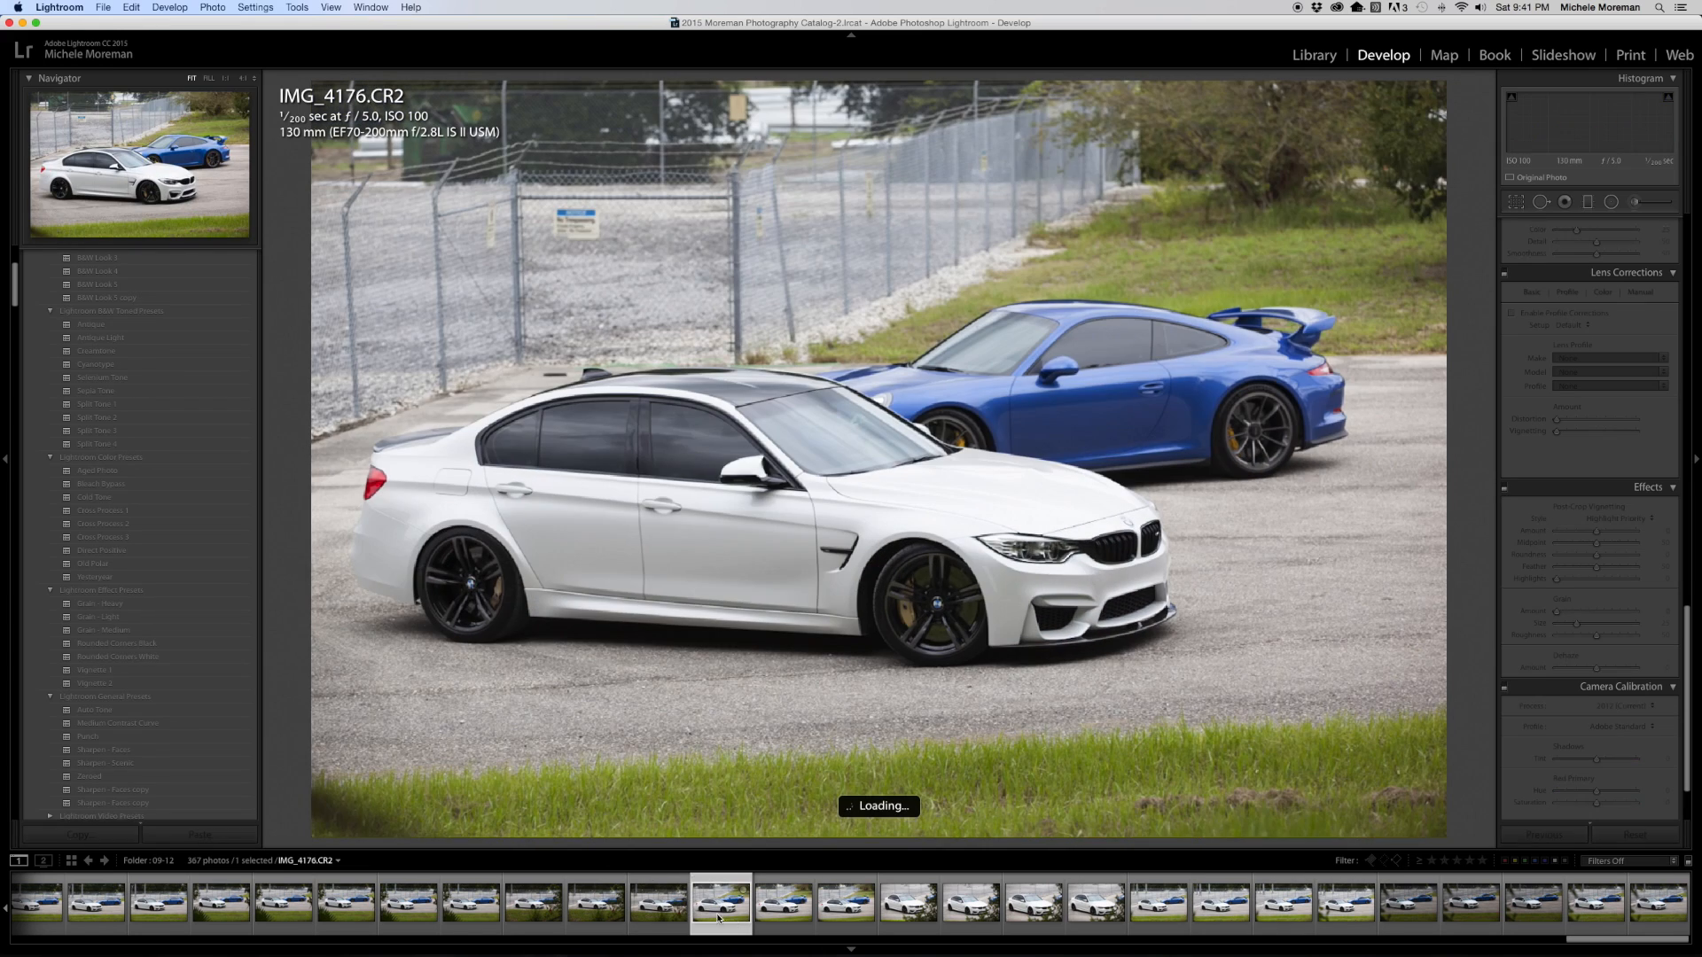
scroll(516, 911, left, 3)
scroll(516, 911, left, 5)
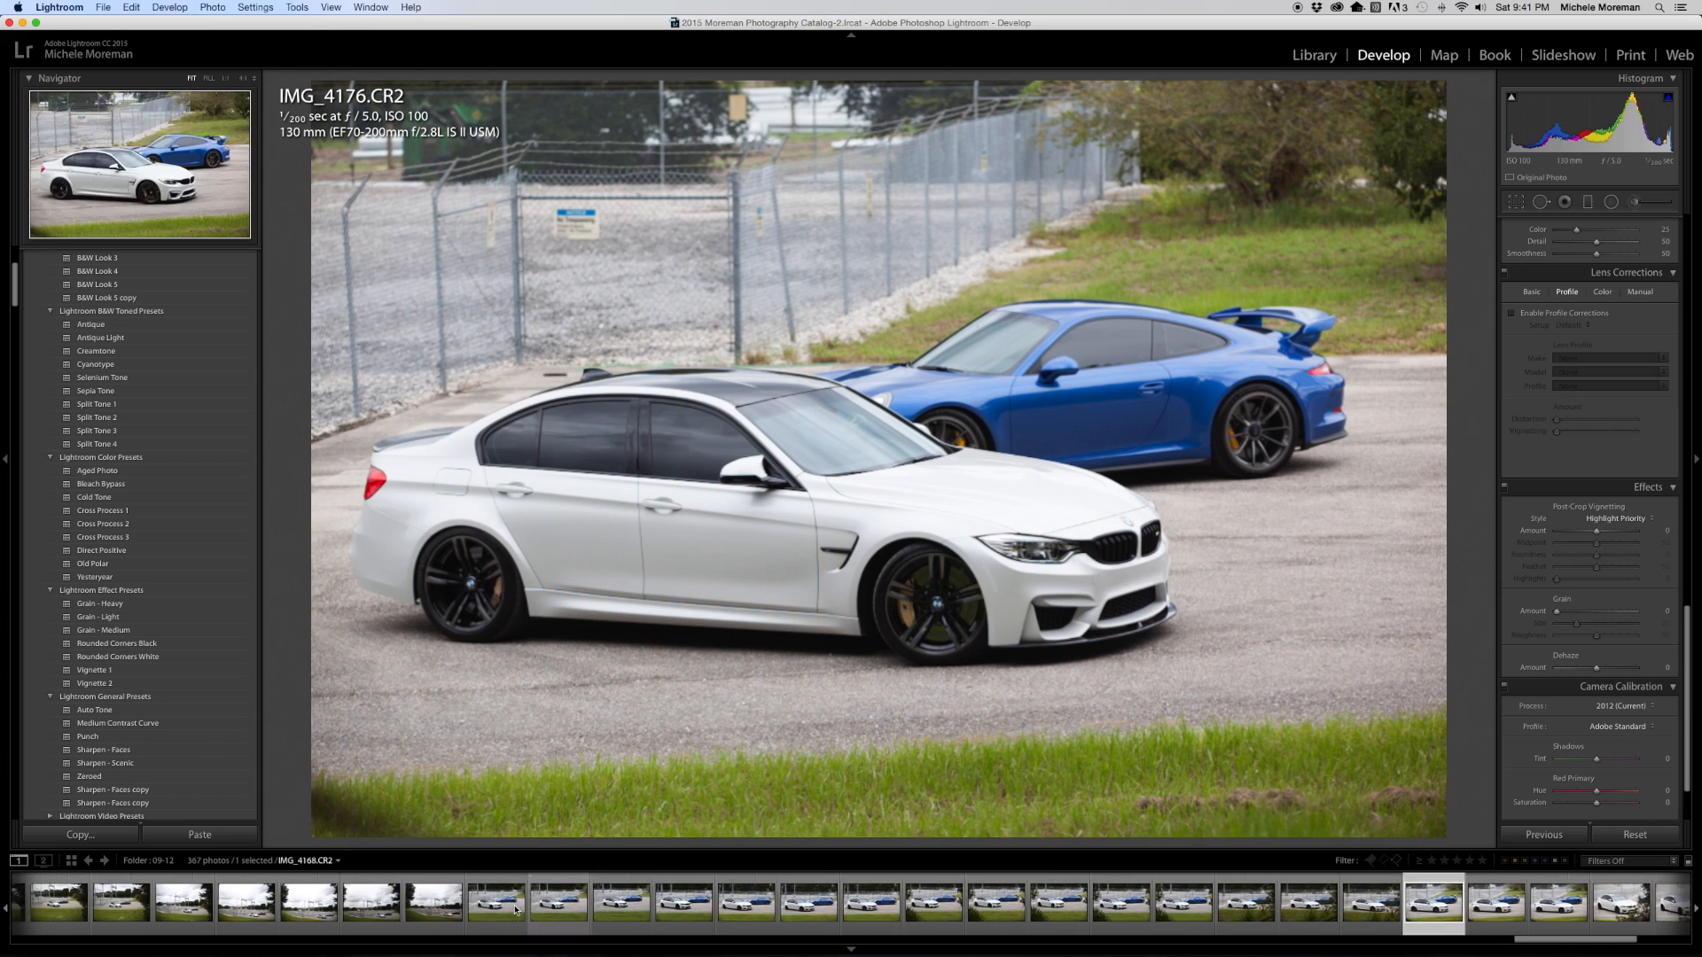
Compare the wider two-car shots from IMG_4162.CR2 through IMG_4167.CR2
click(605, 913)
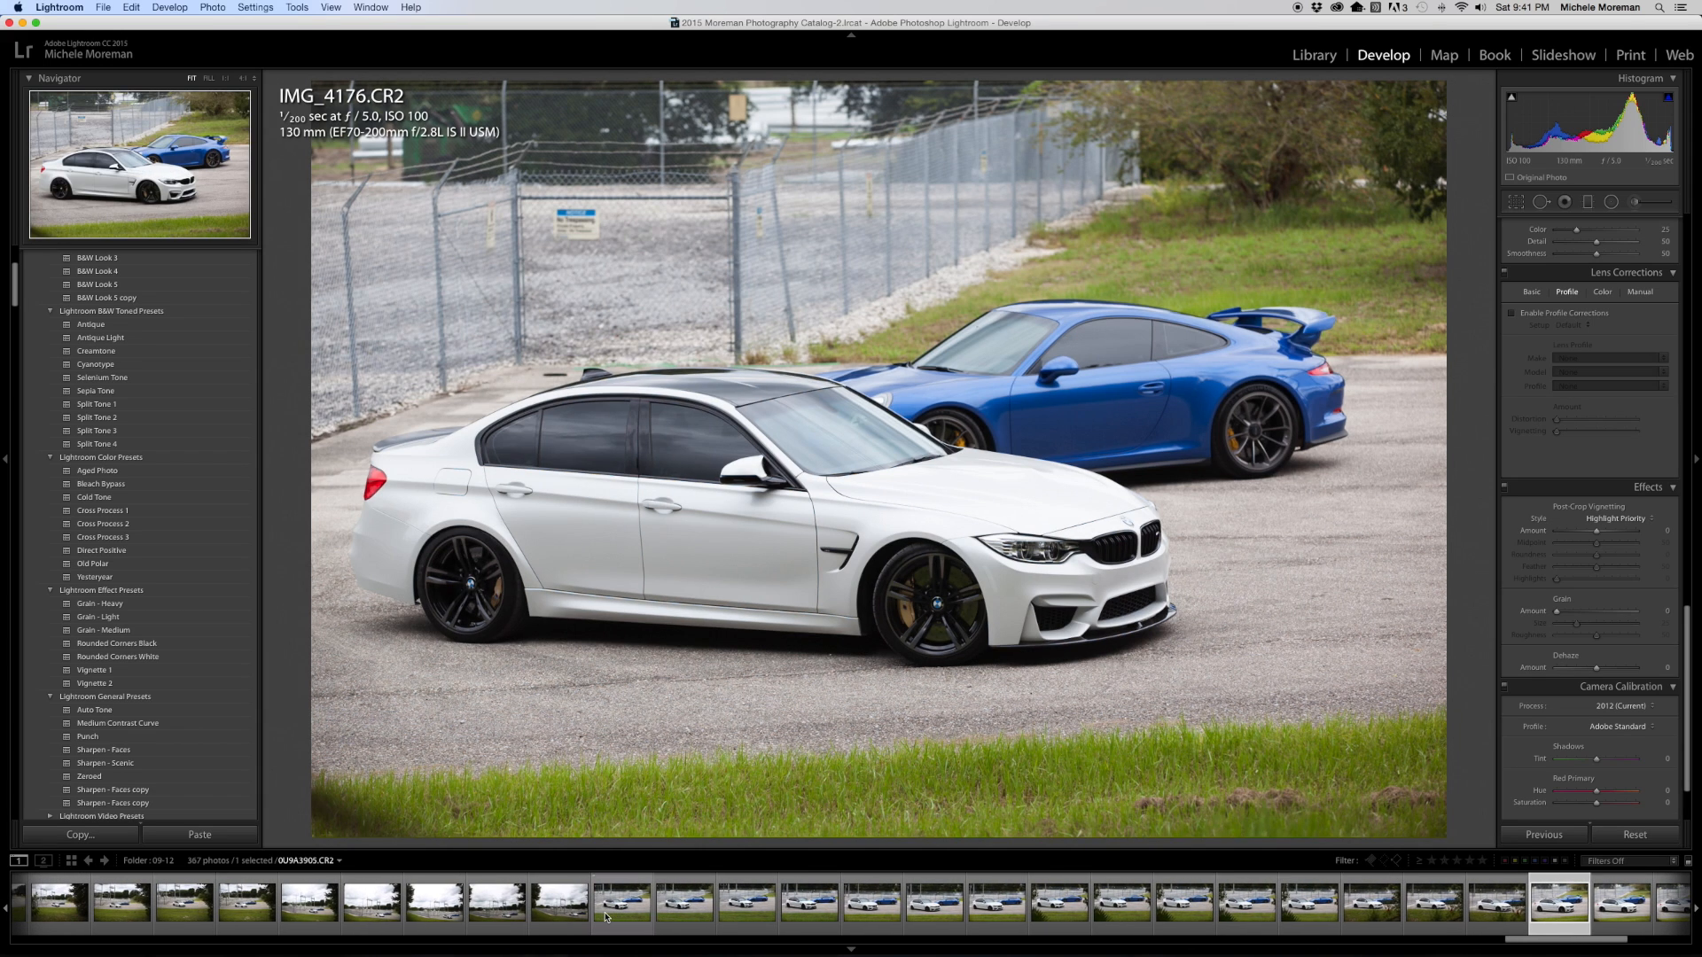
click(673, 913)
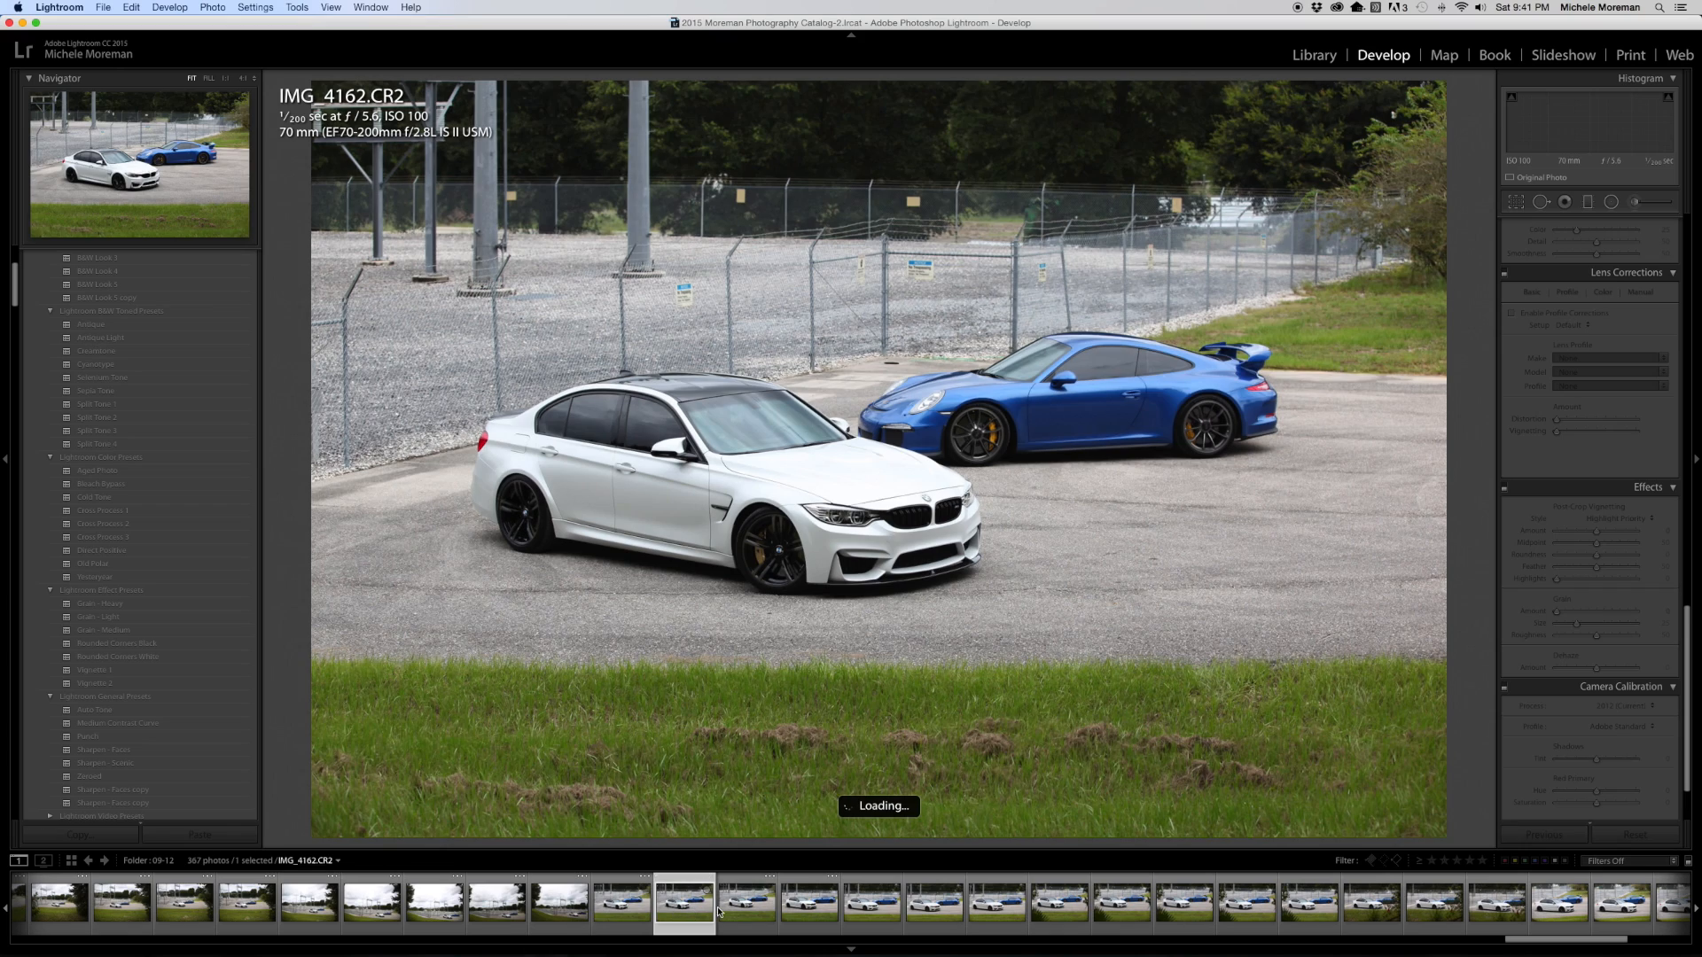
click(749, 913)
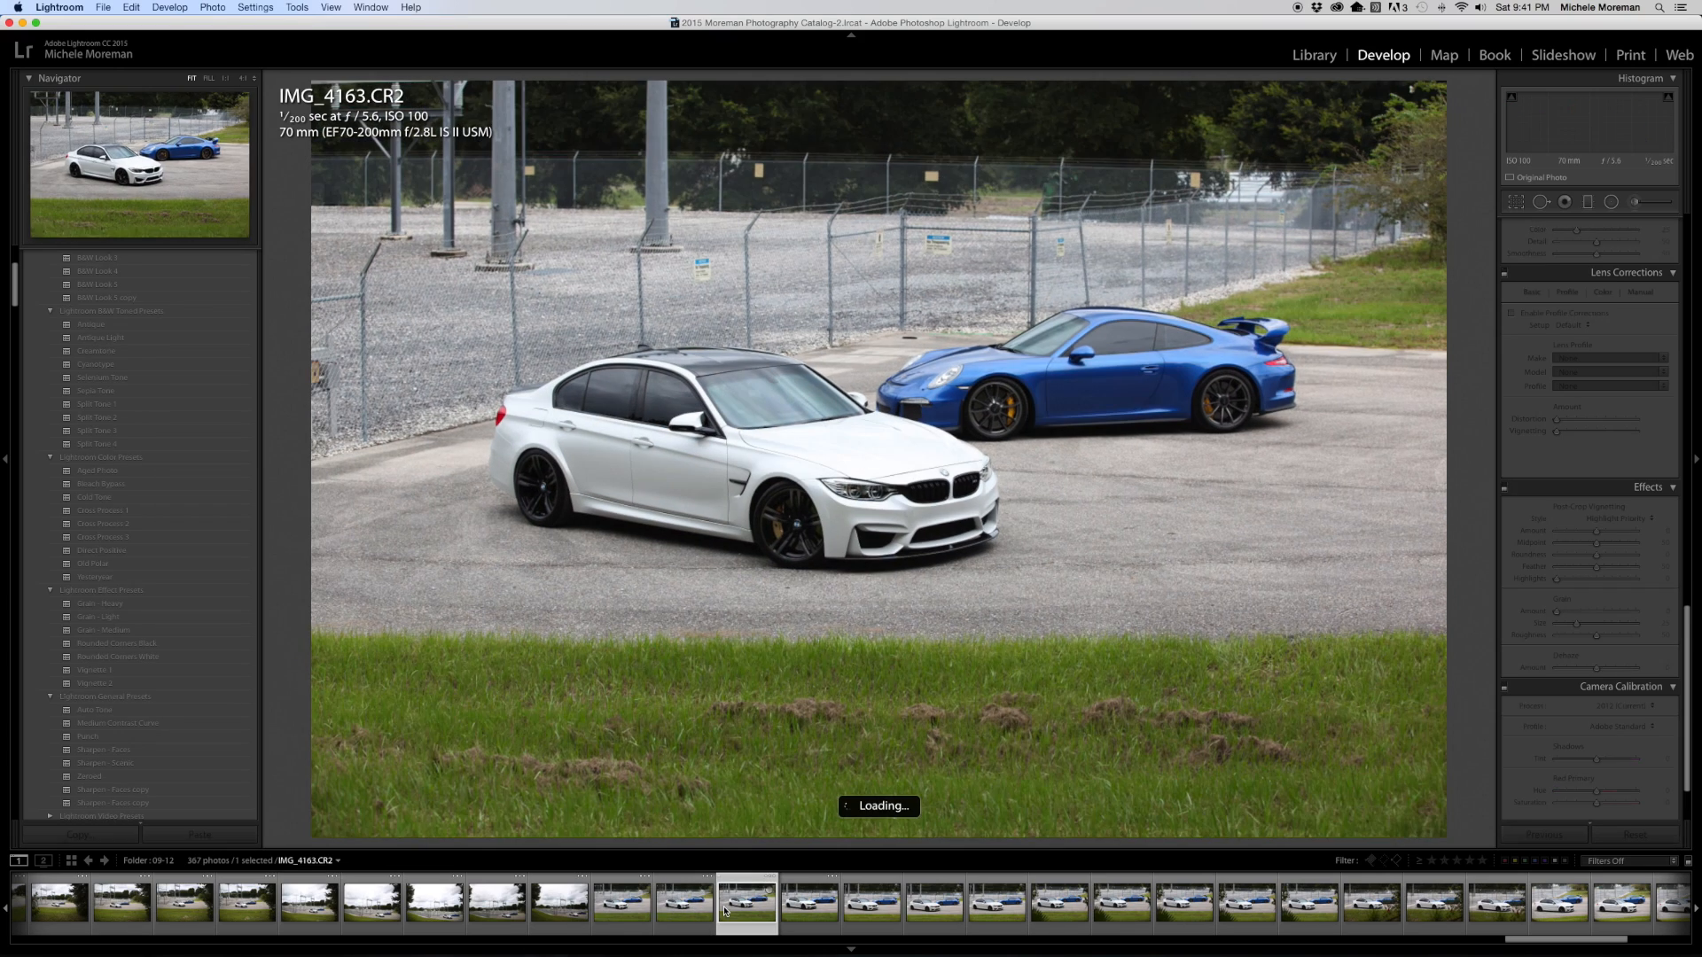
click(799, 911)
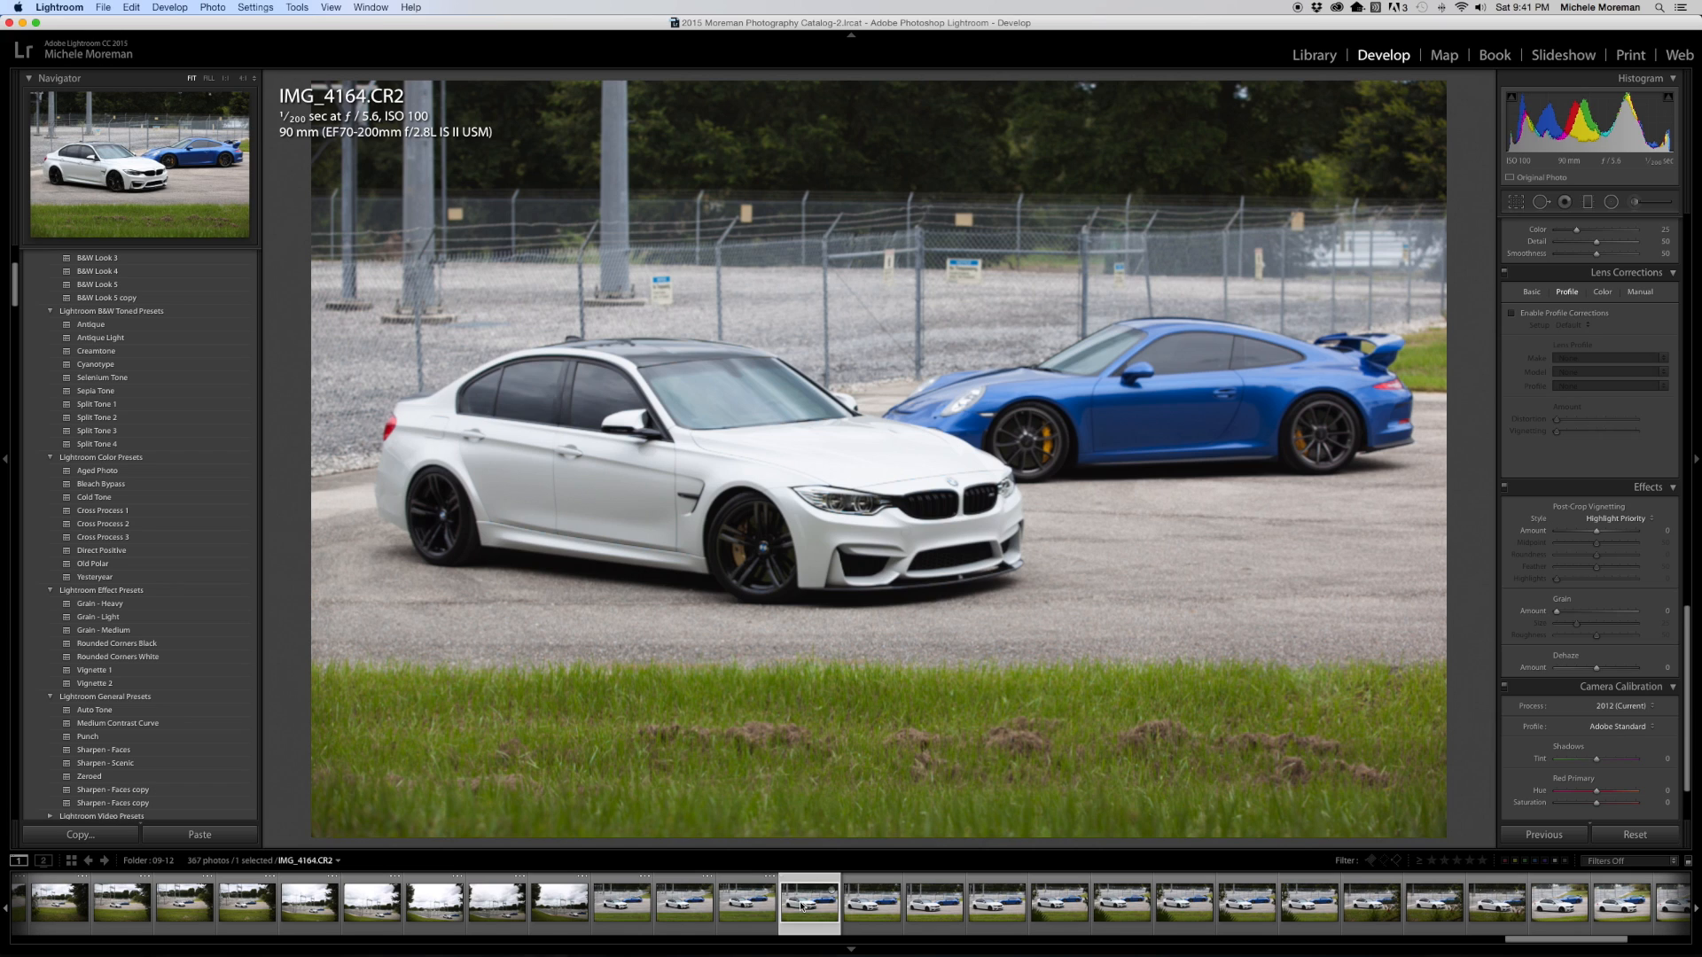
click(871, 904)
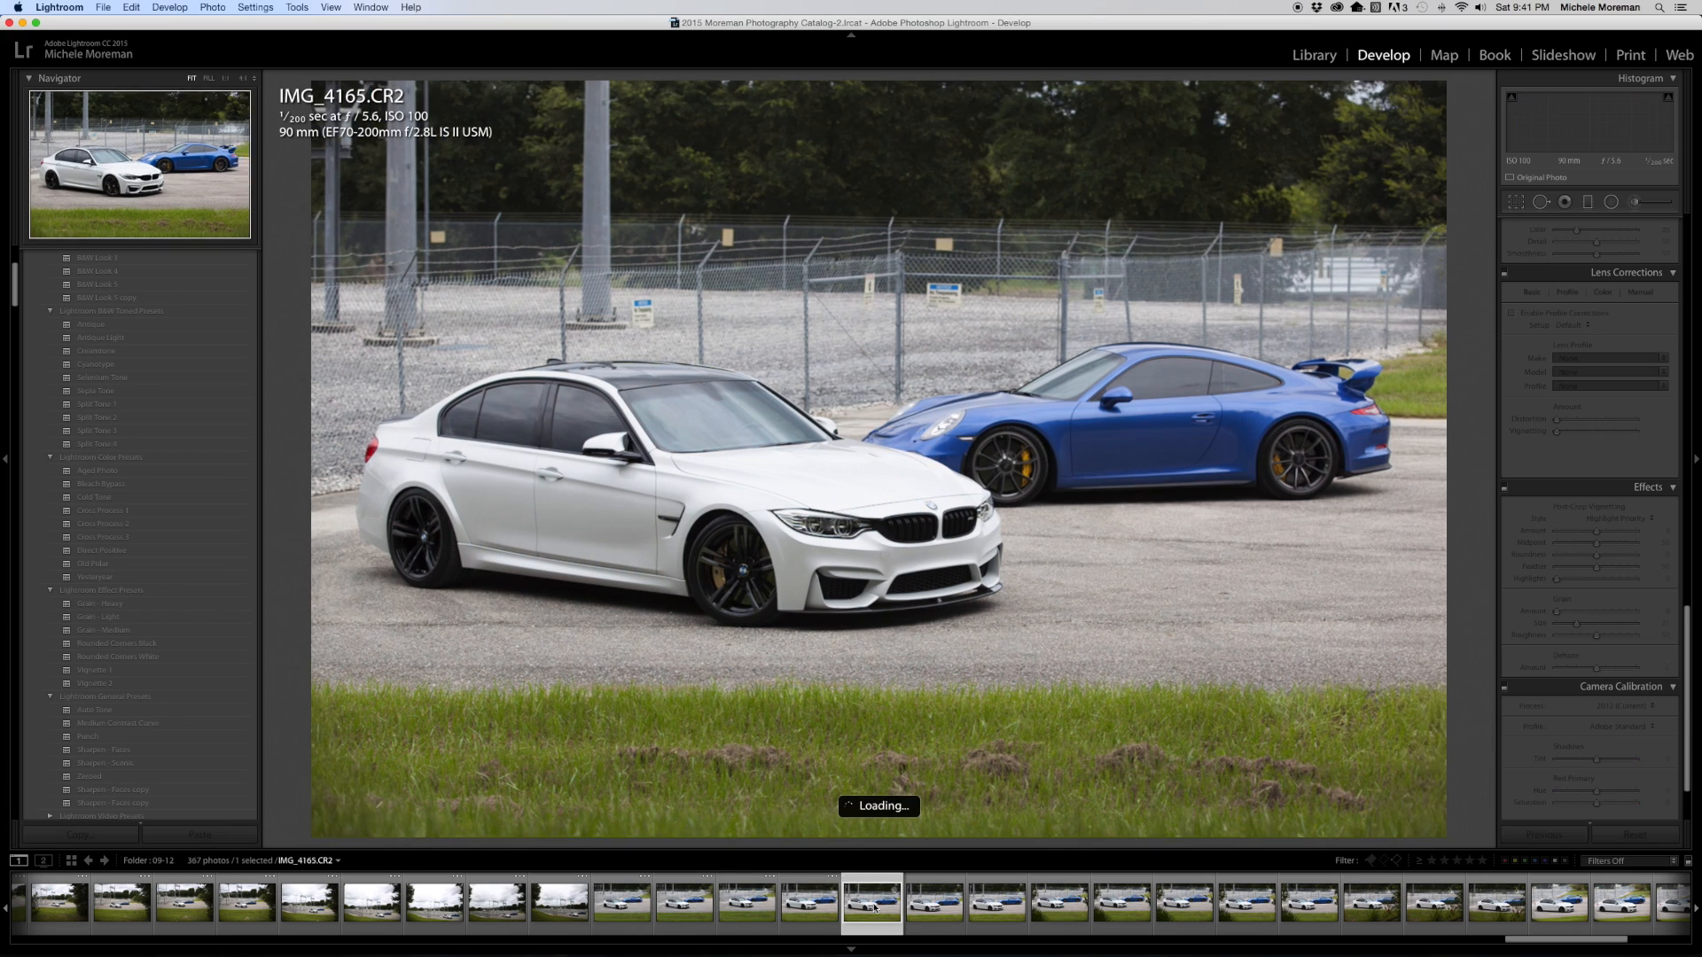
click(874, 906)
click(873, 907)
click(874, 906)
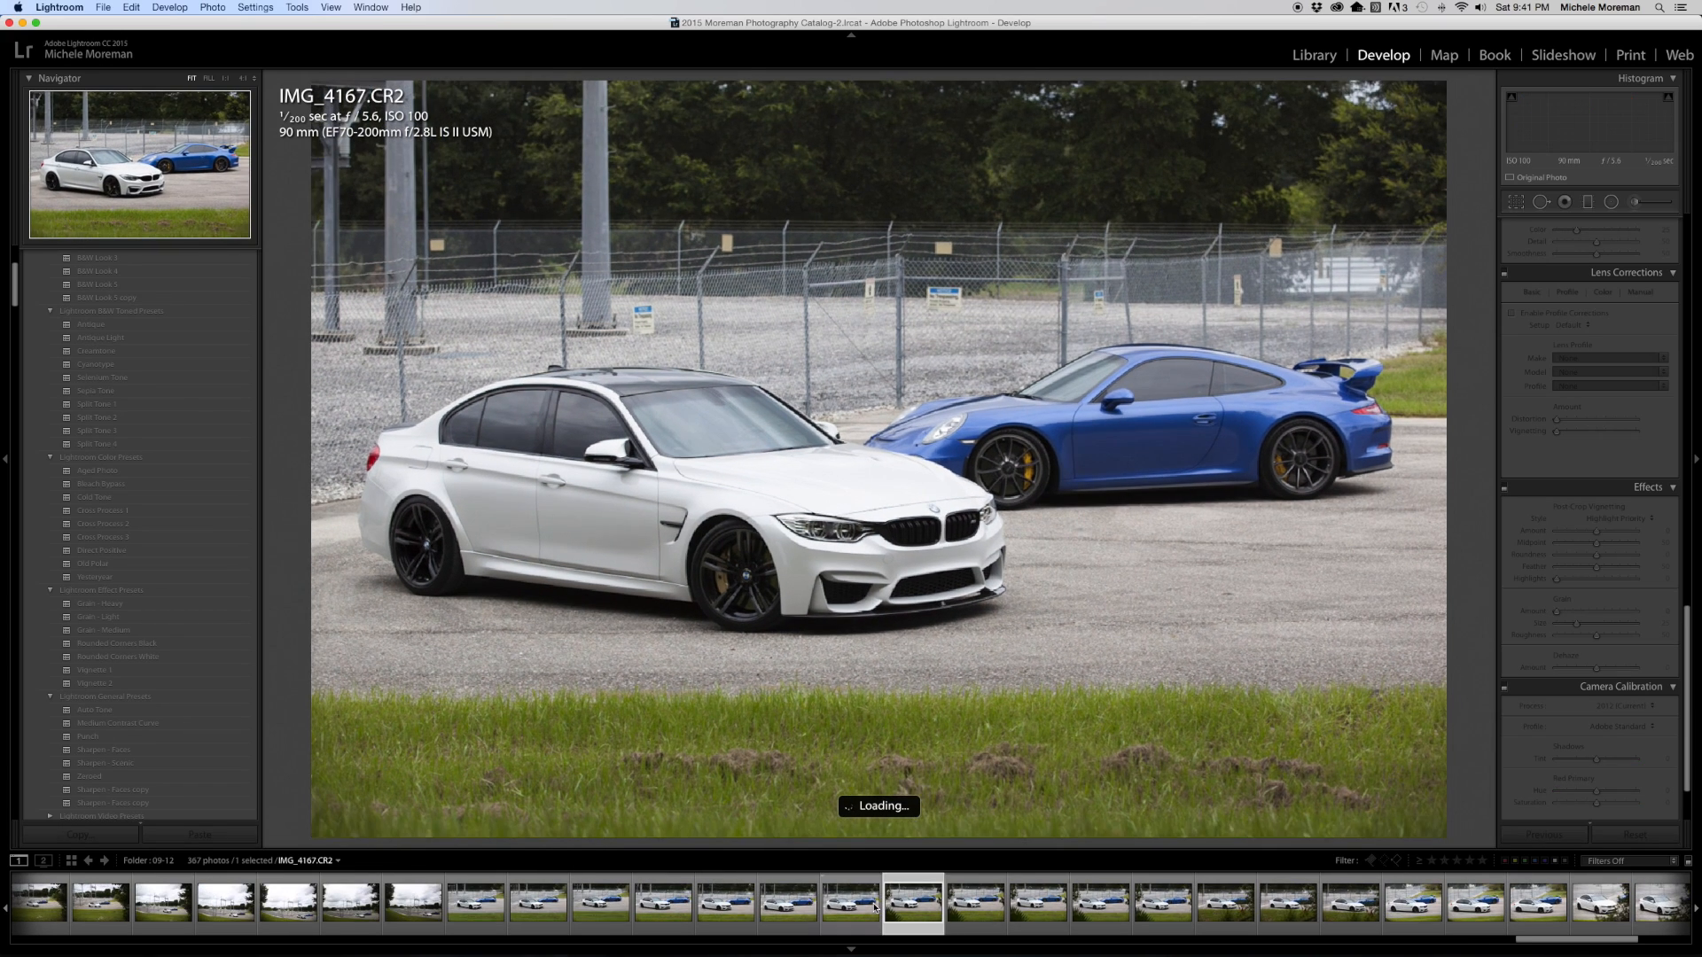
Review the following photos one by one from IMG_4167.CR2 up to IMG_4191.CR2, comparing framing and foreground foliage
key(Right)
key(Right)
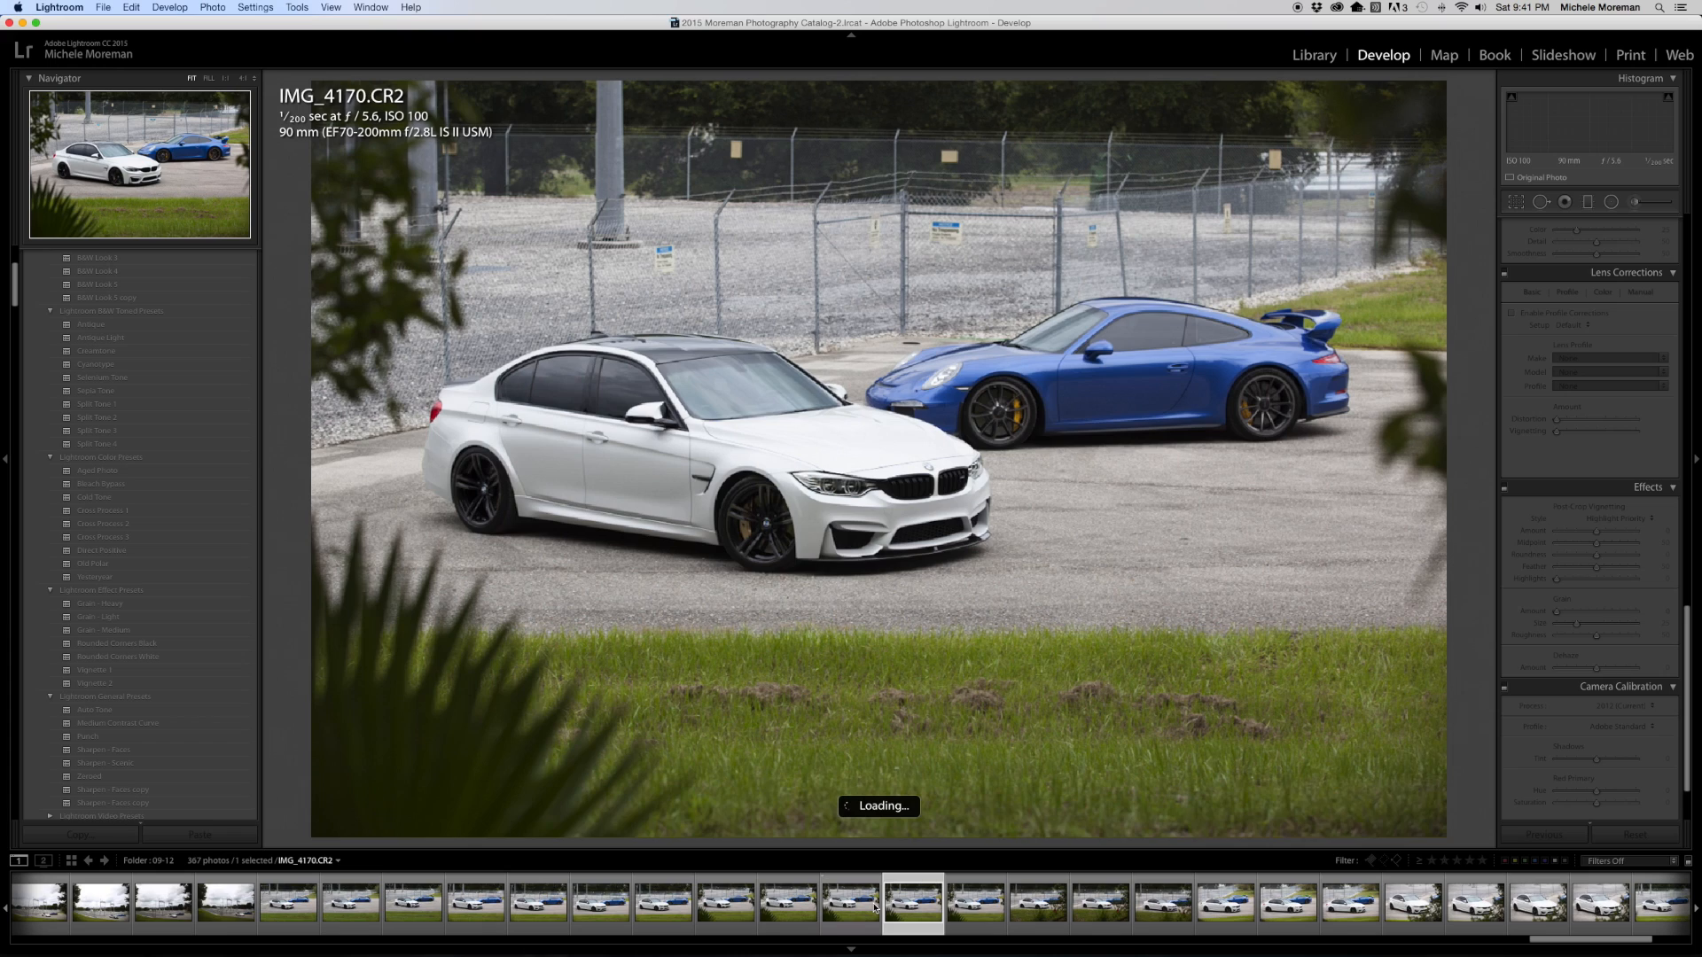
key(Right)
key(Right)
key(Right)
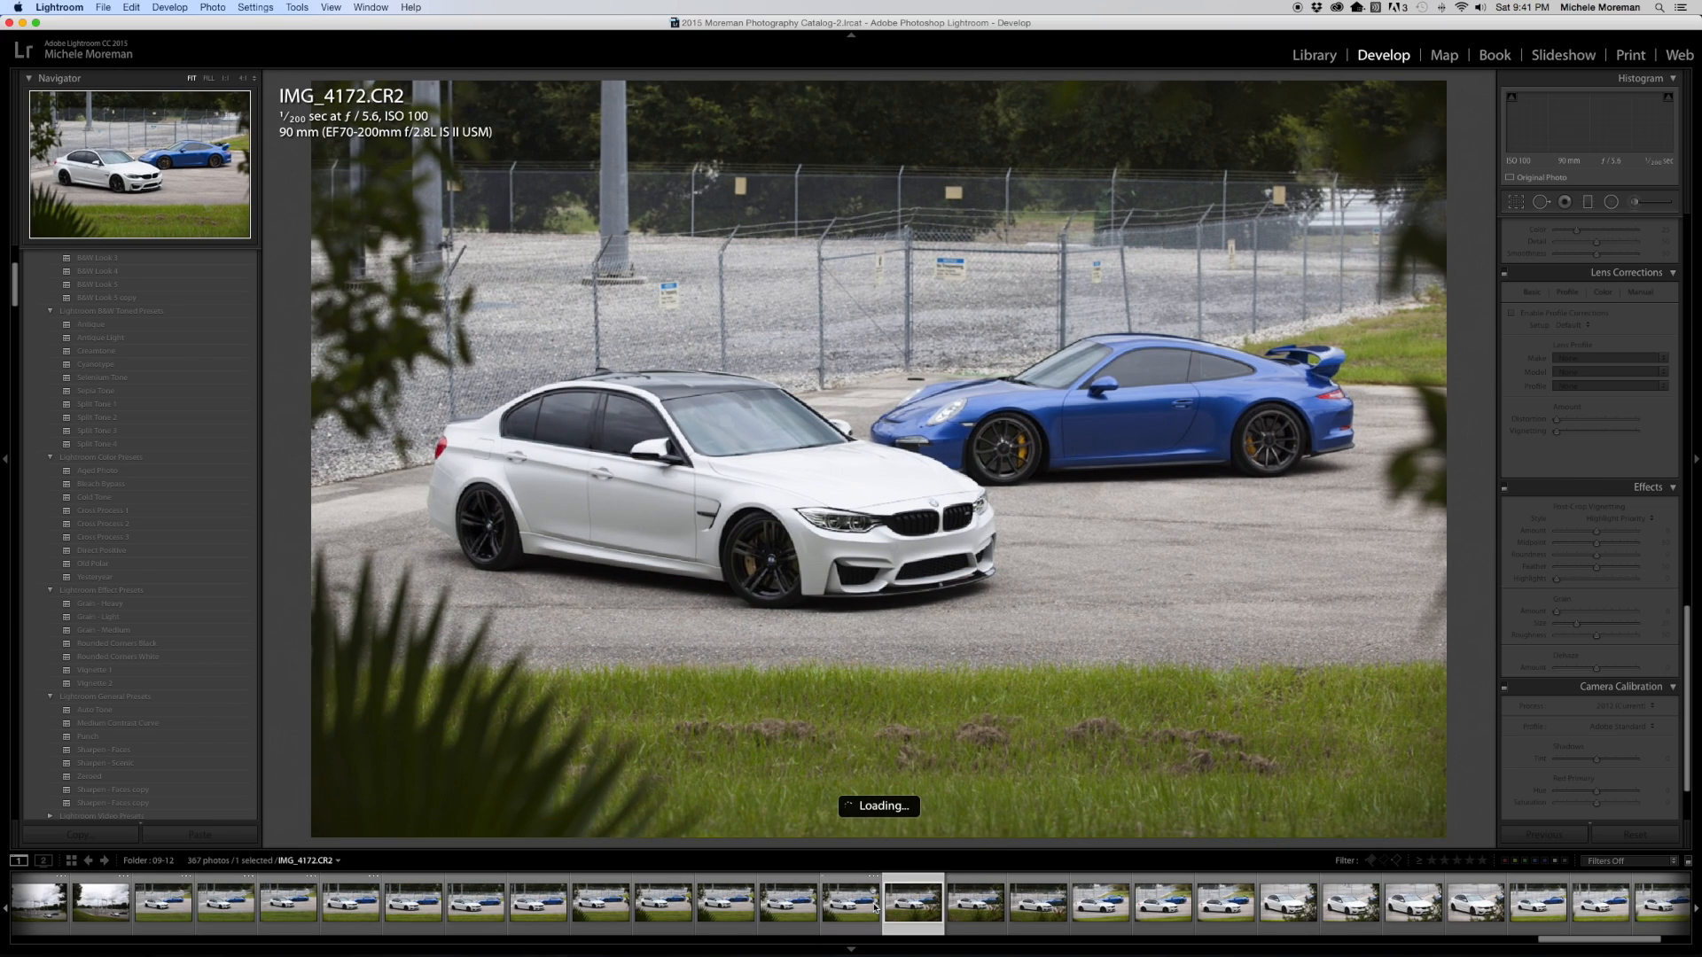
key(Right)
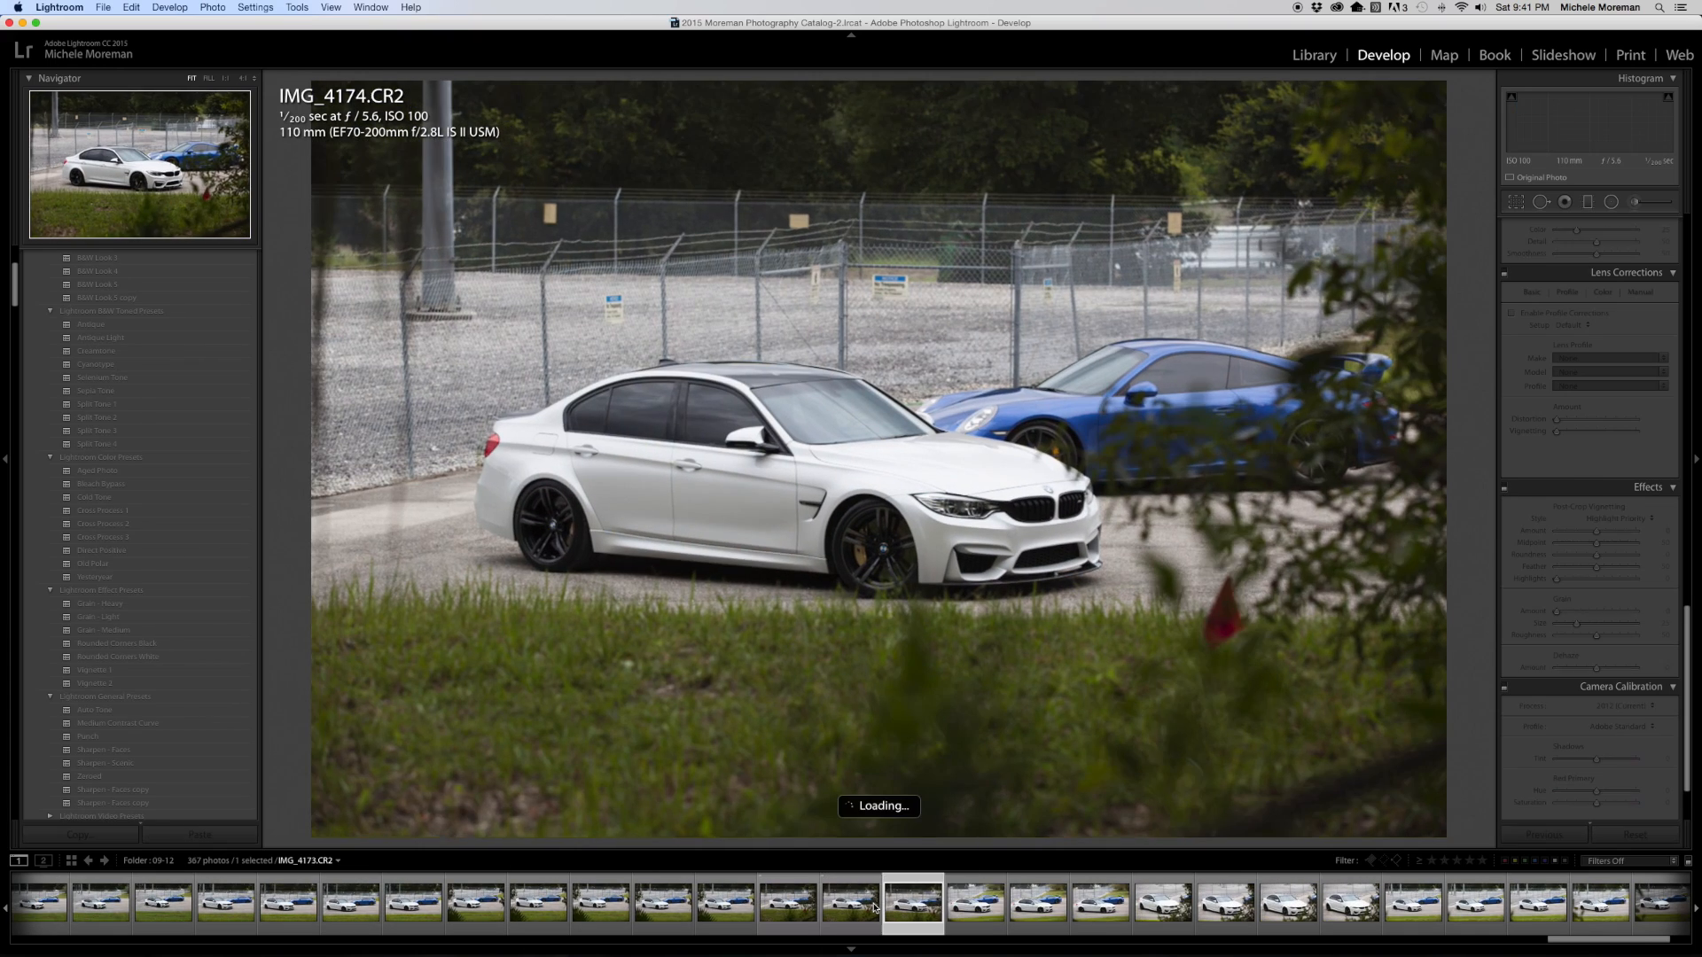
key(Right)
key(Right)
key(Right)
key(Right)
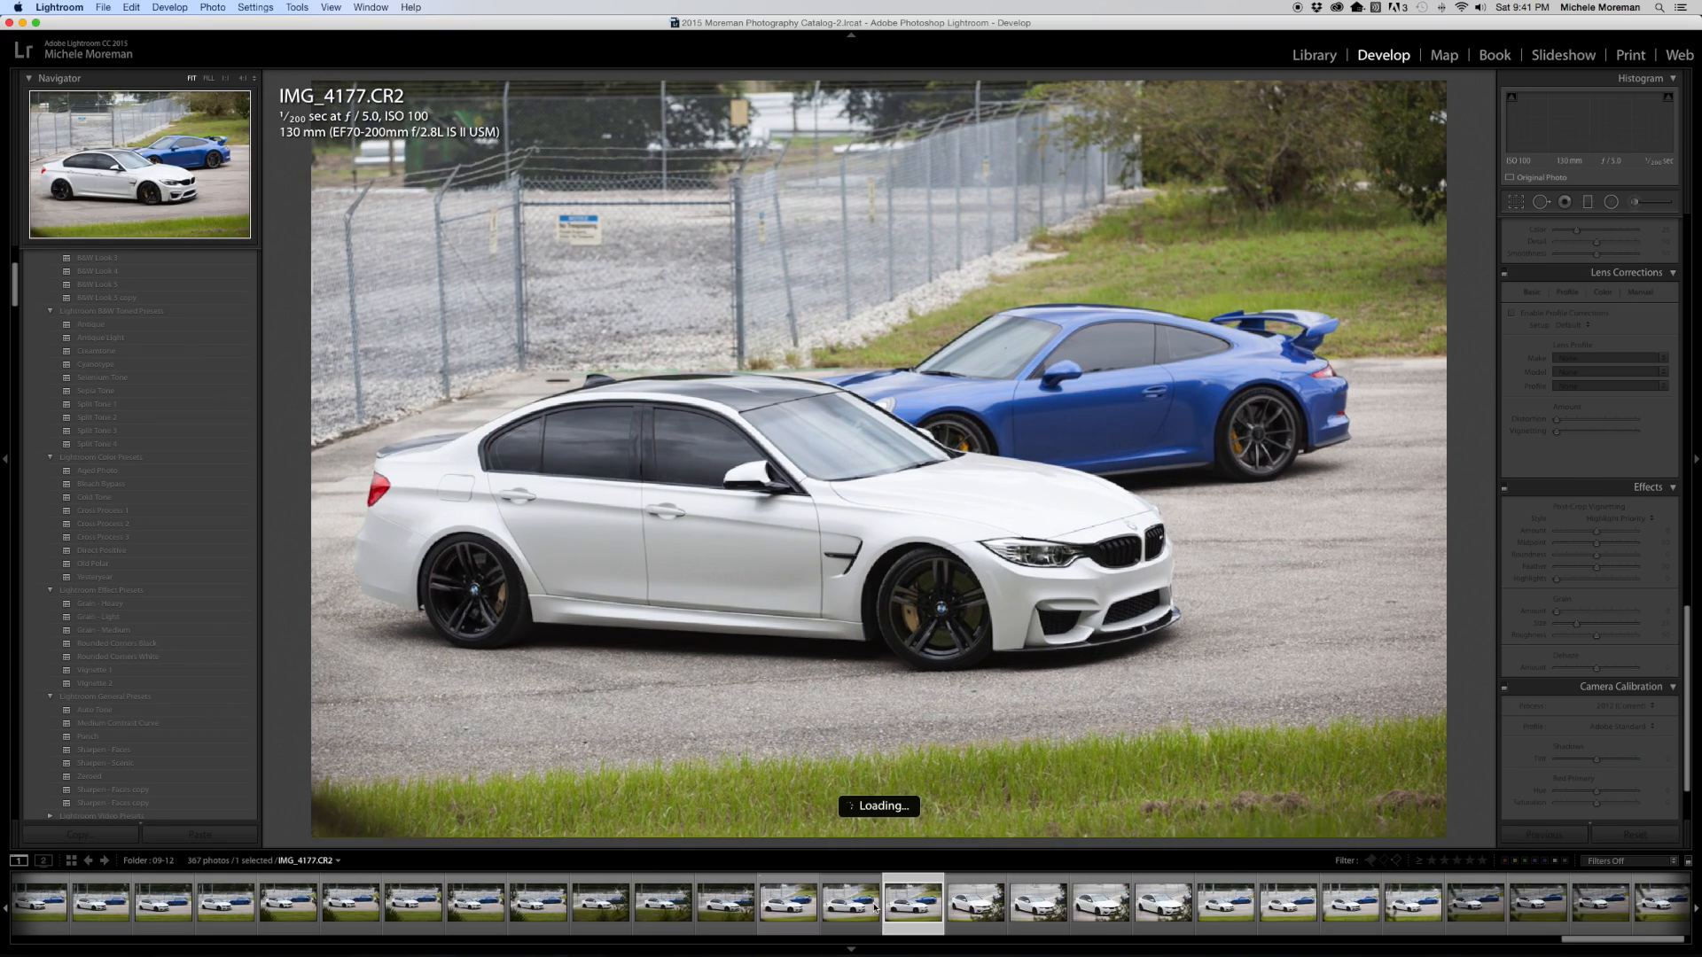
key(Right)
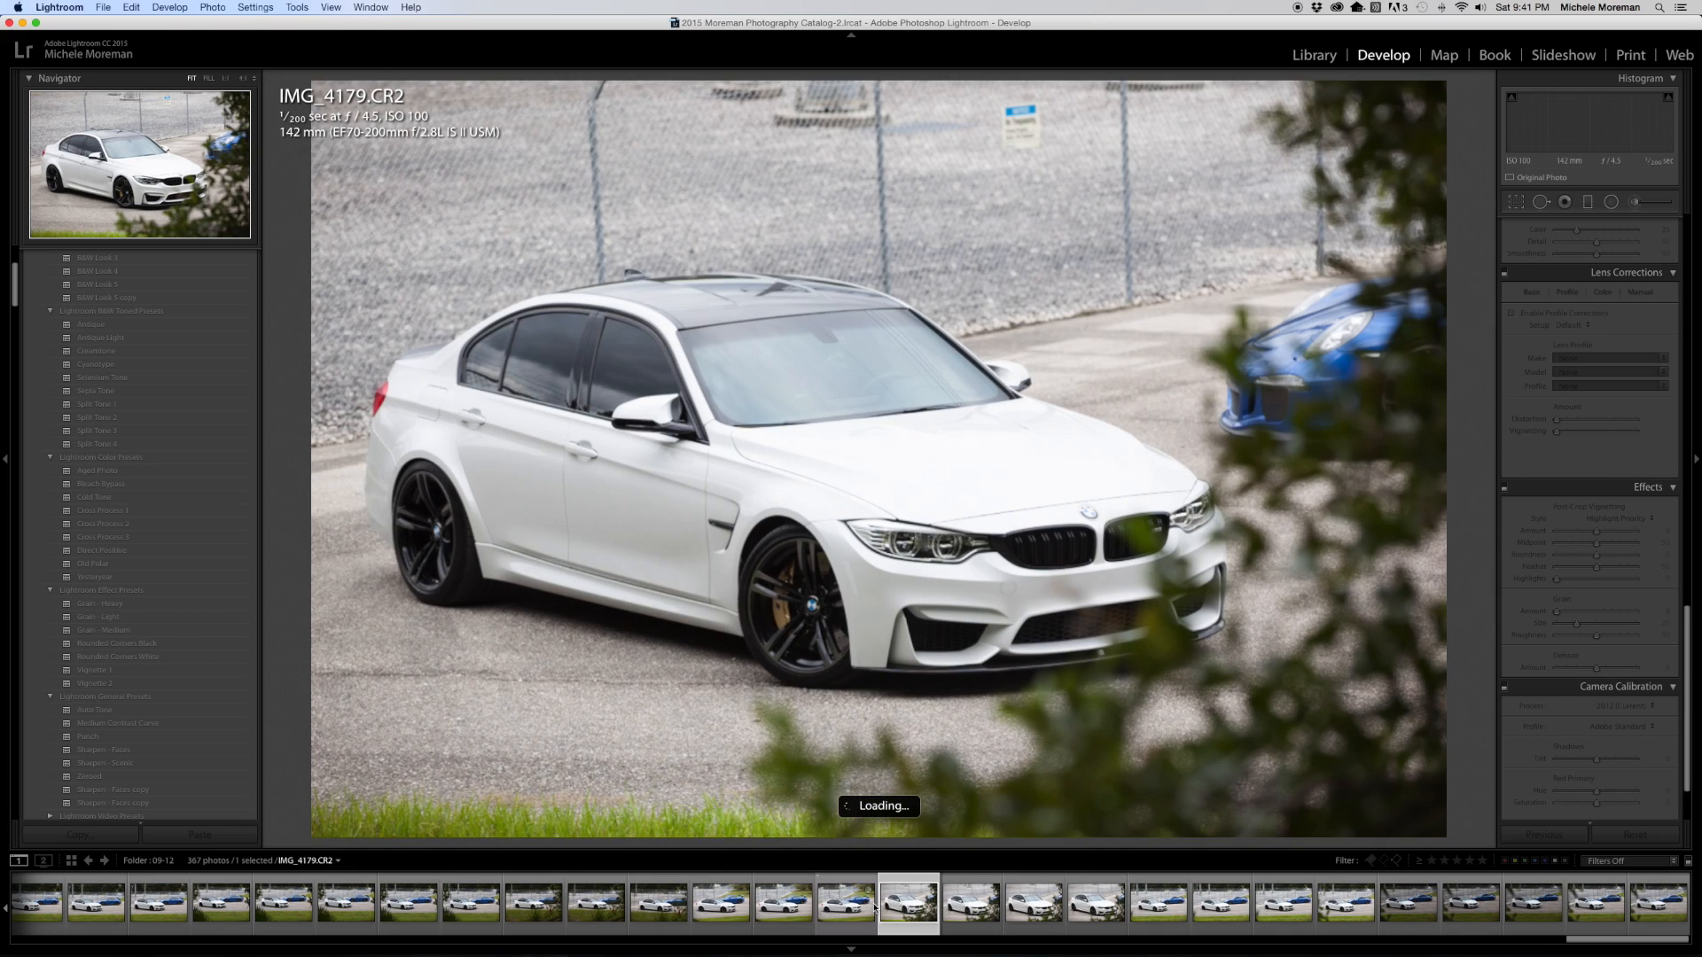
key(Right)
key(Right)
key(Right)
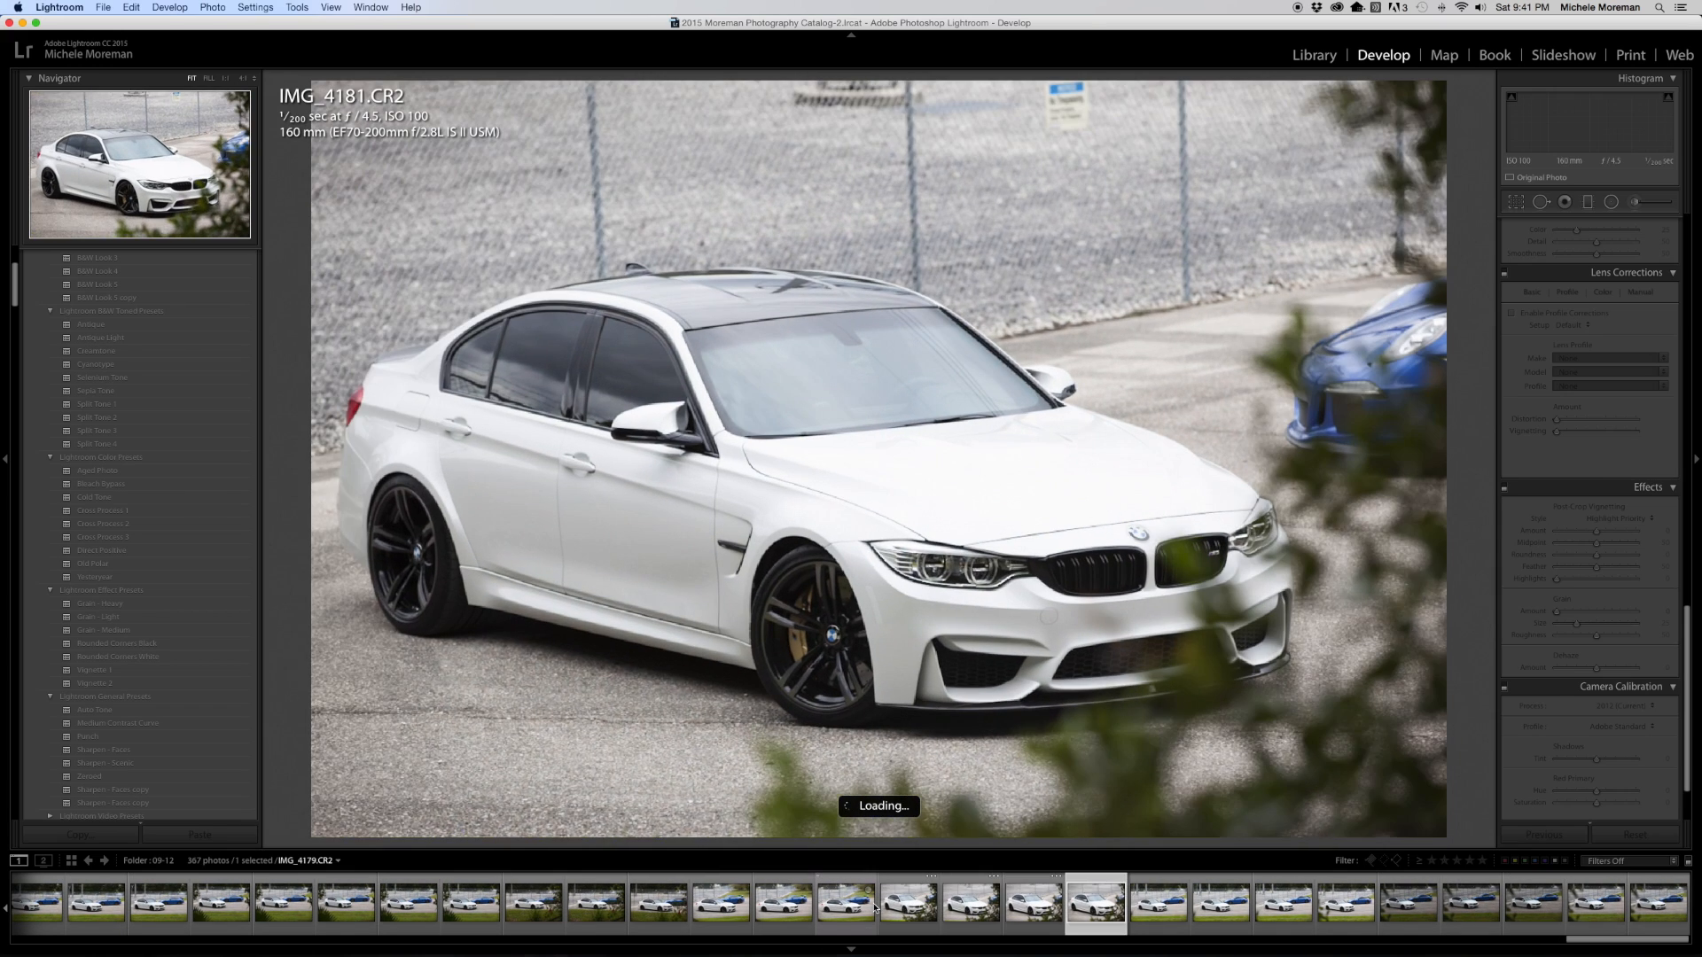
key(Right)
key(Right)
key(Right)
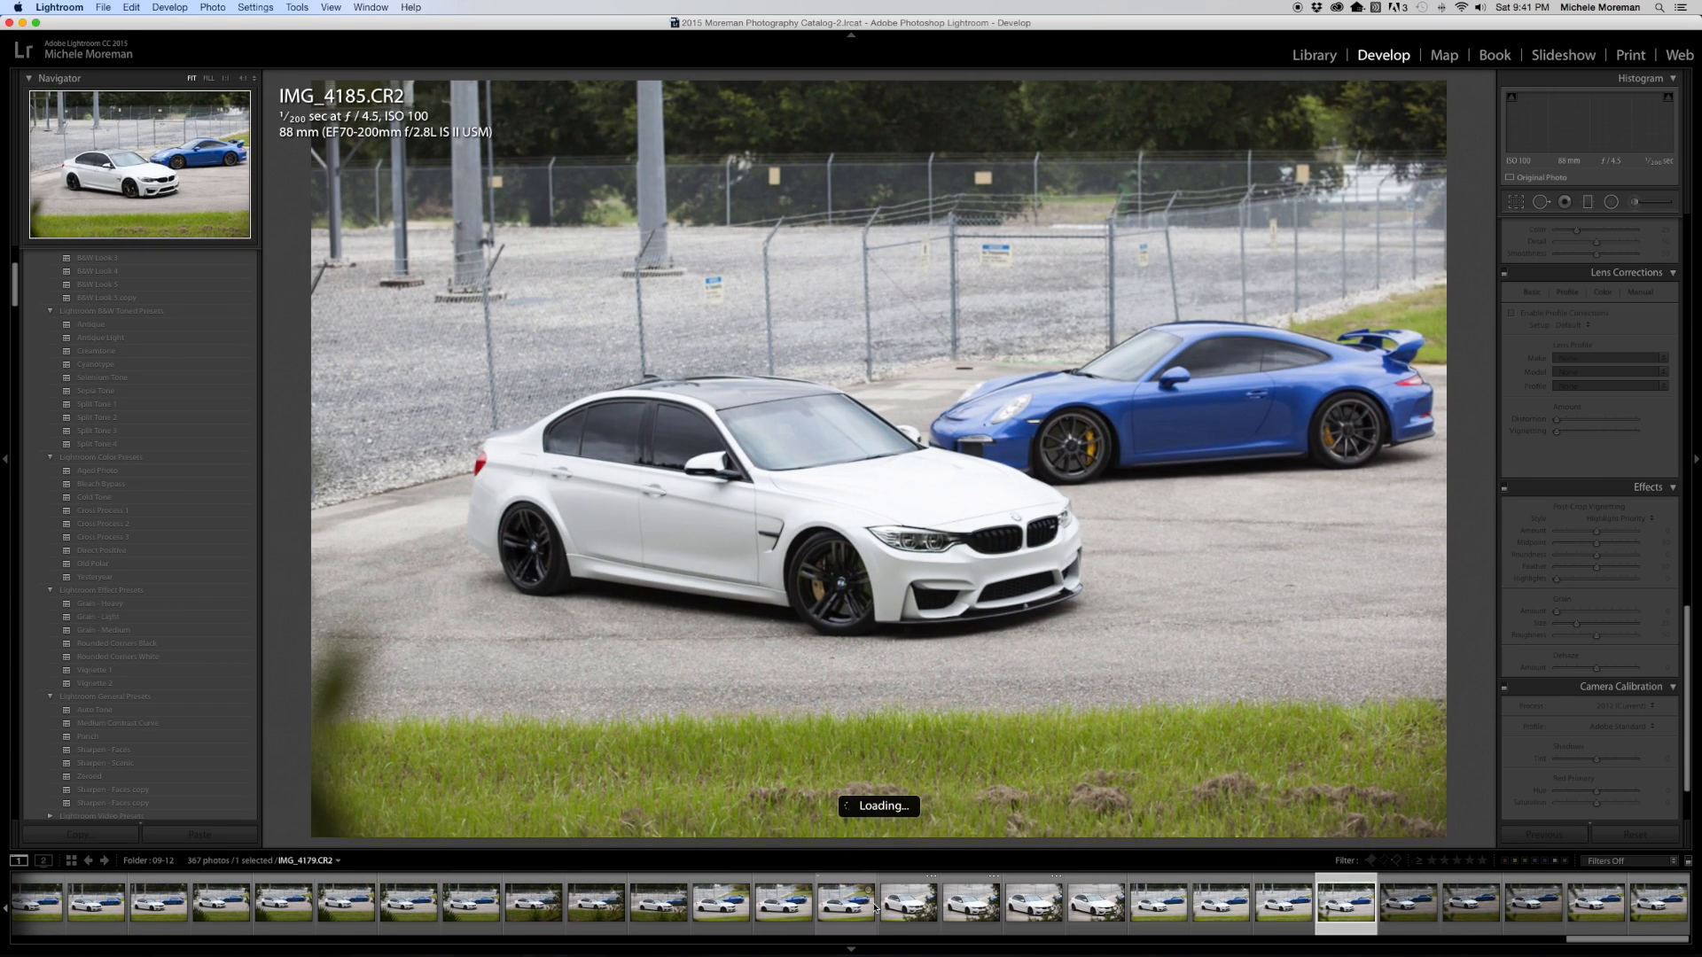
key(Right)
key(Right)
key(Right)
key(Right)
key(Right)
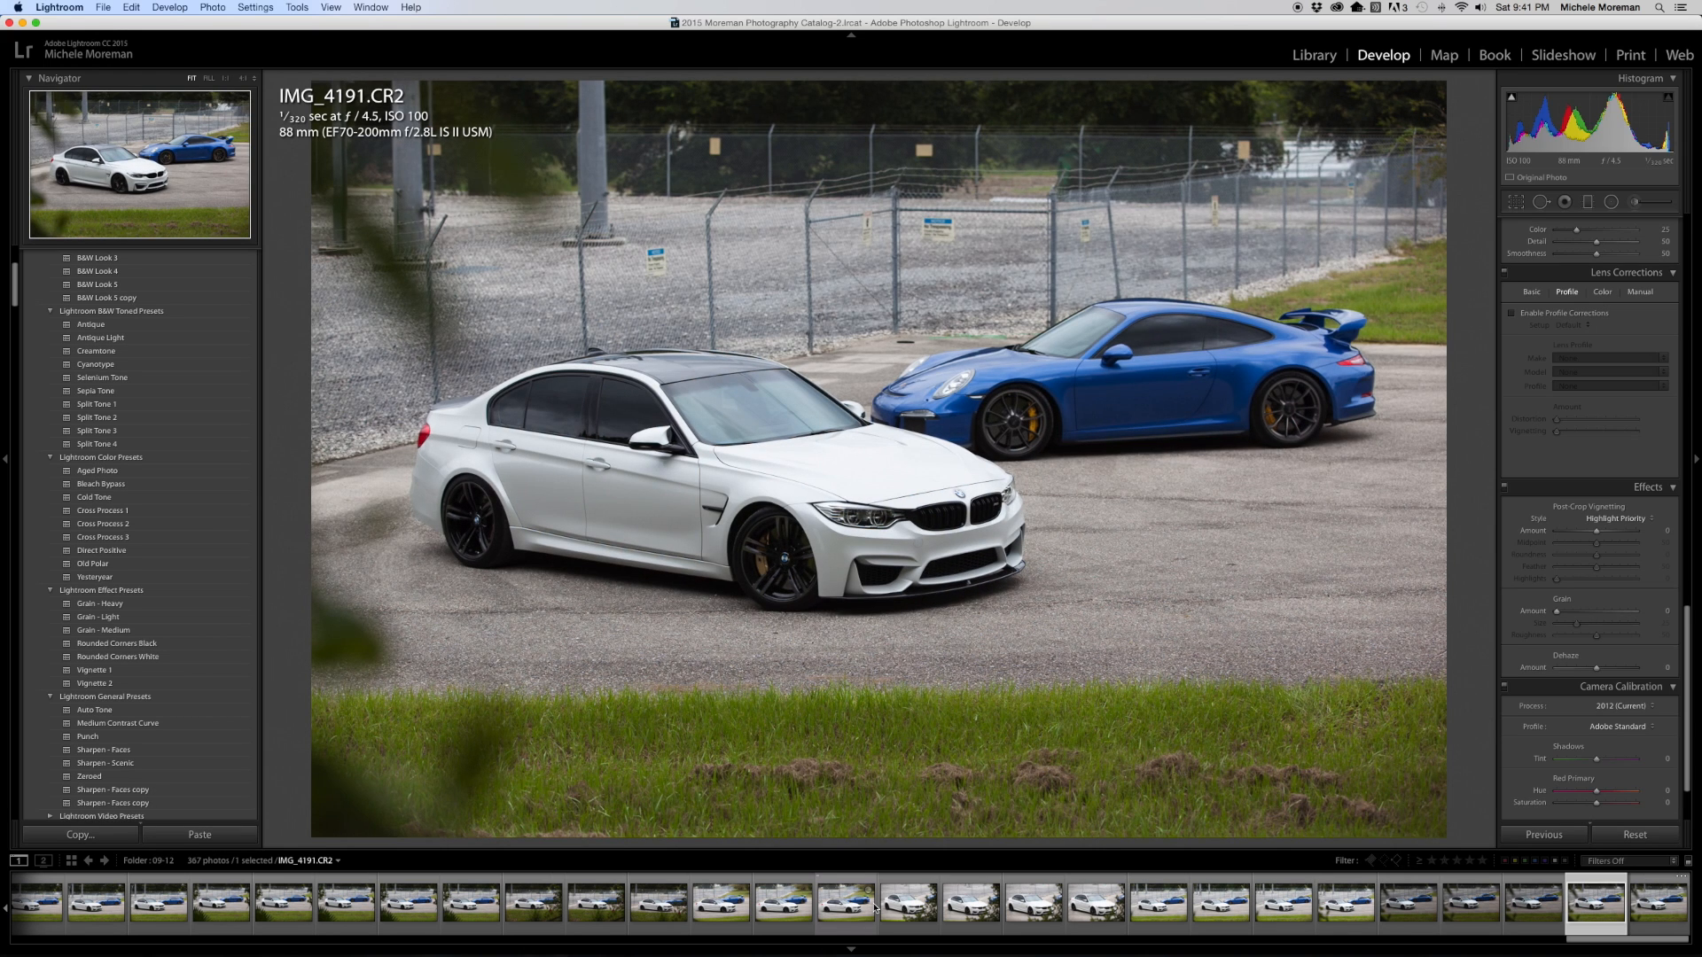
Go back through the photos one by one from IMG_4191.CR2 to IMG_4168.CR2 to compare them again
key(Left)
key(Left)
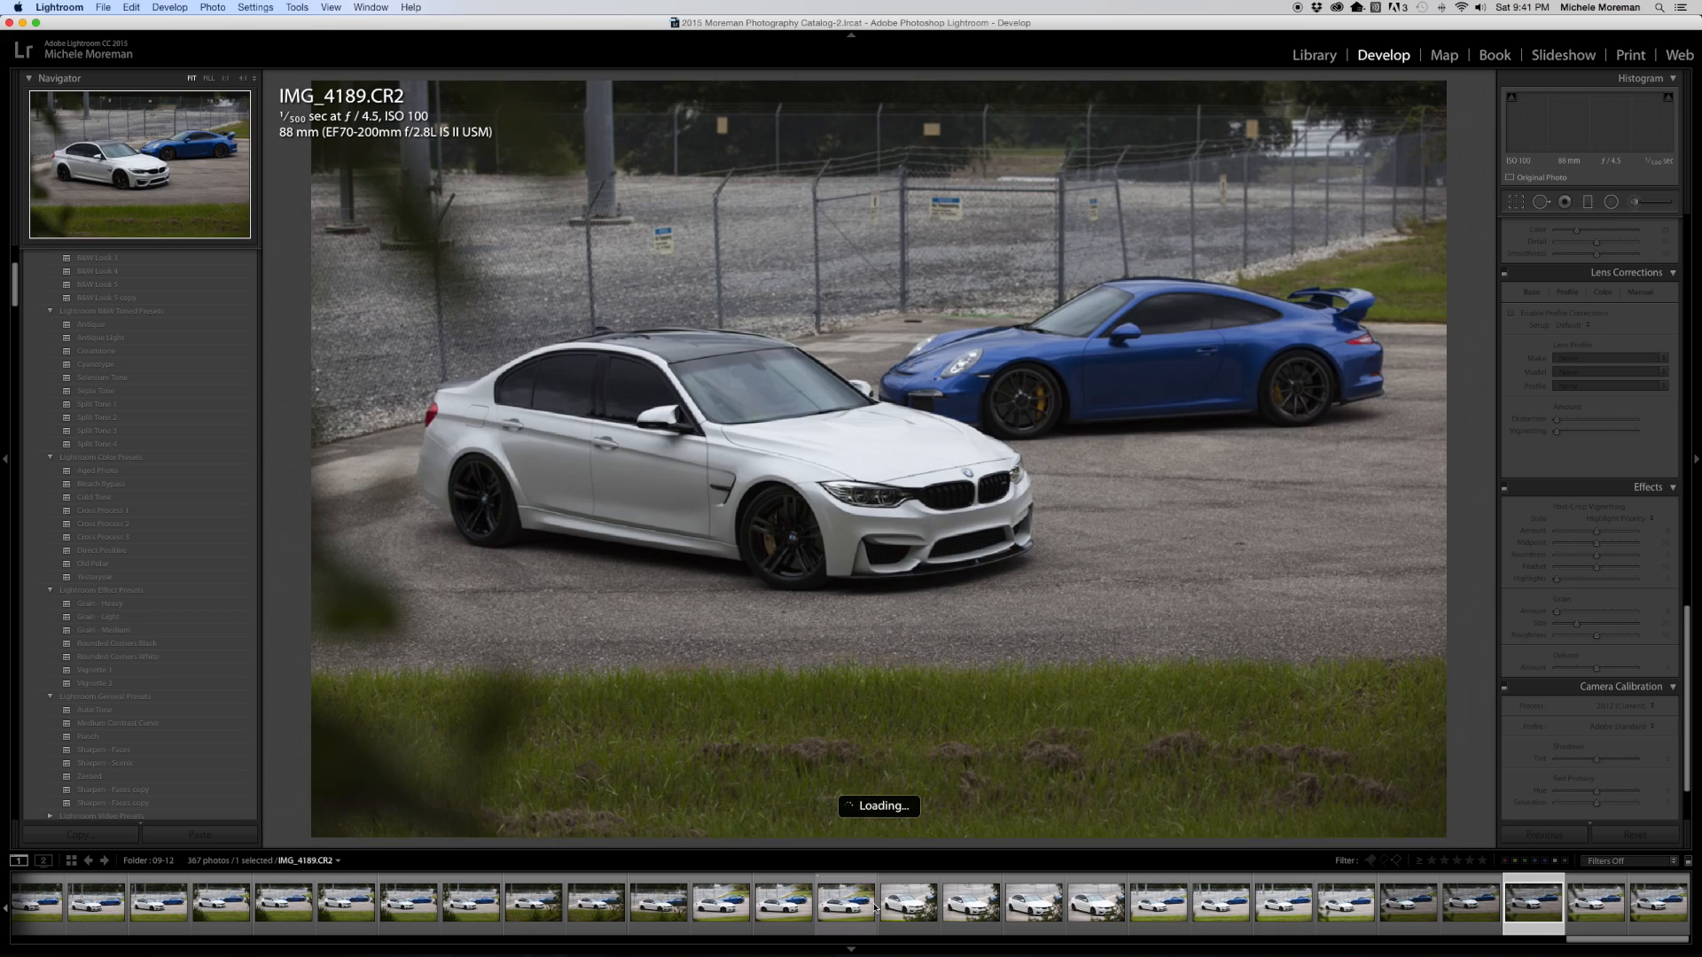
key(Left)
key(Left)
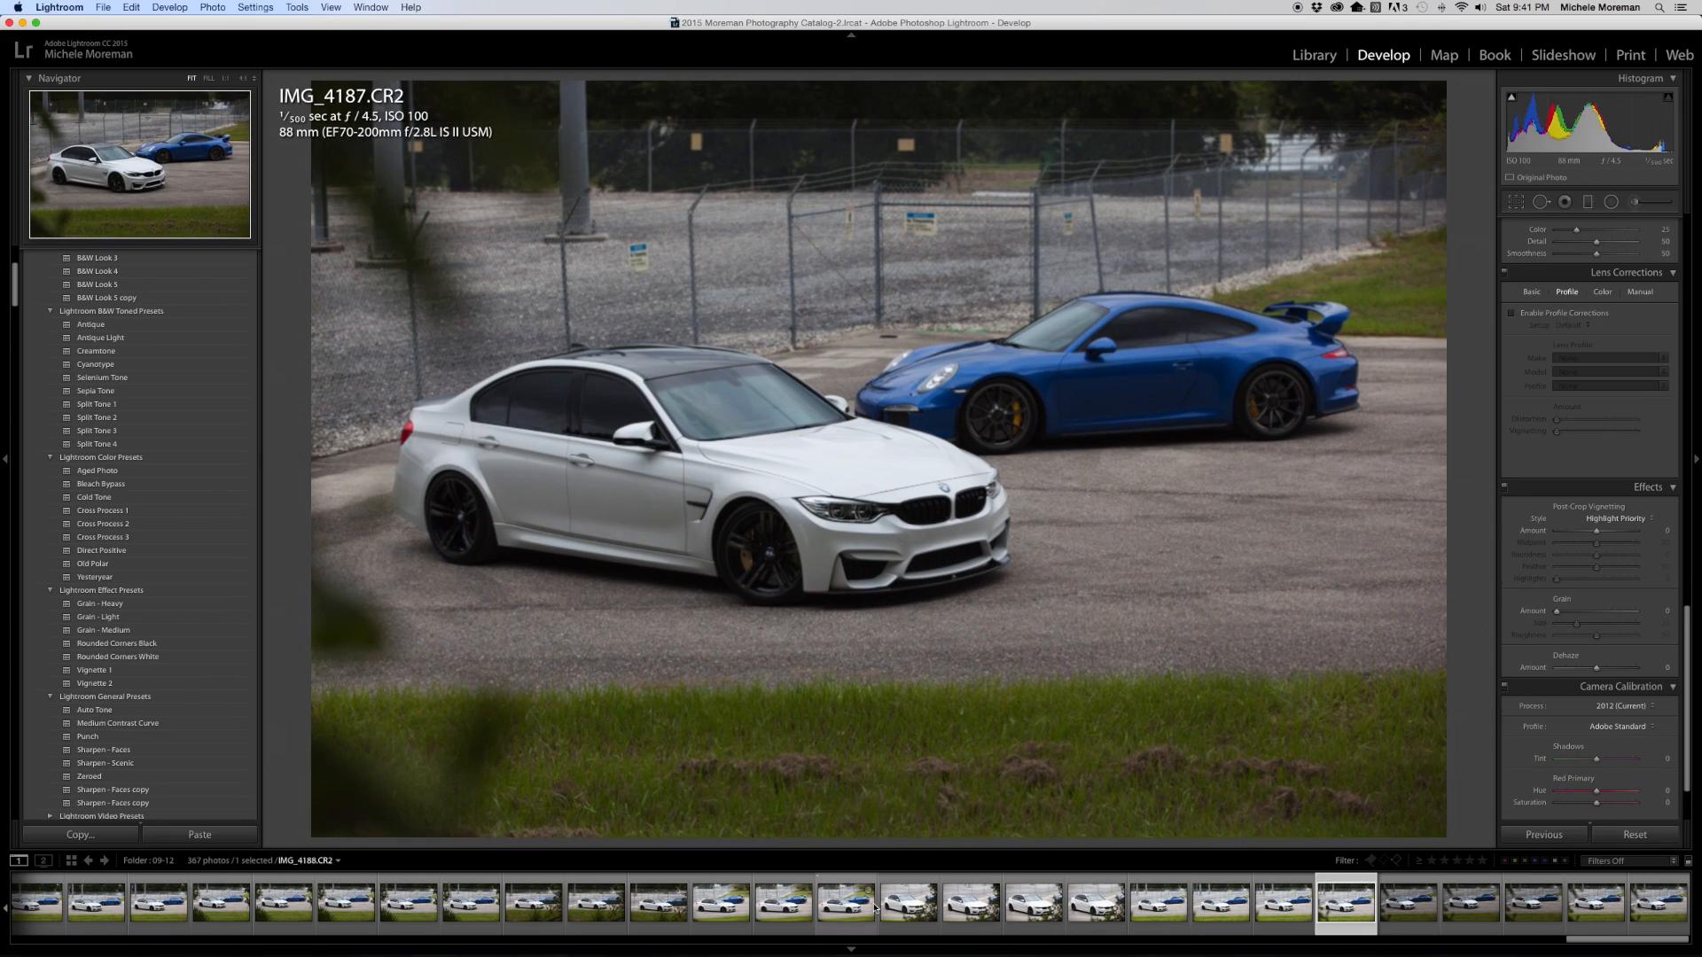
key(Left)
key(Left)
key(Left)
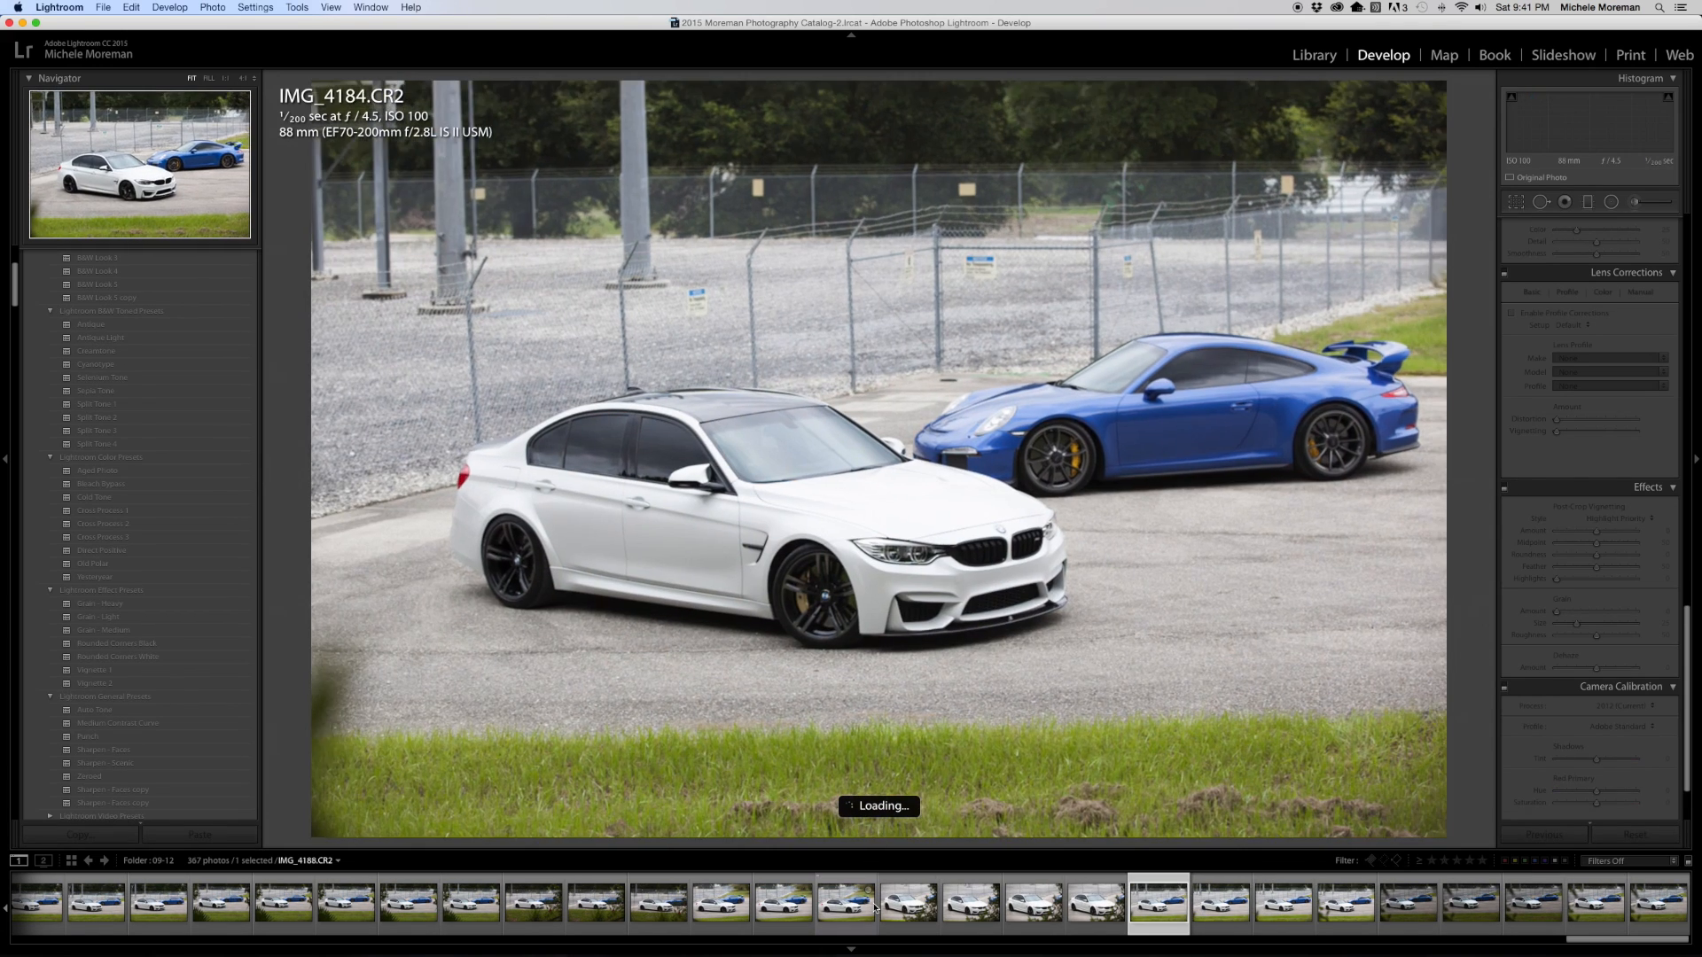
key(Left)
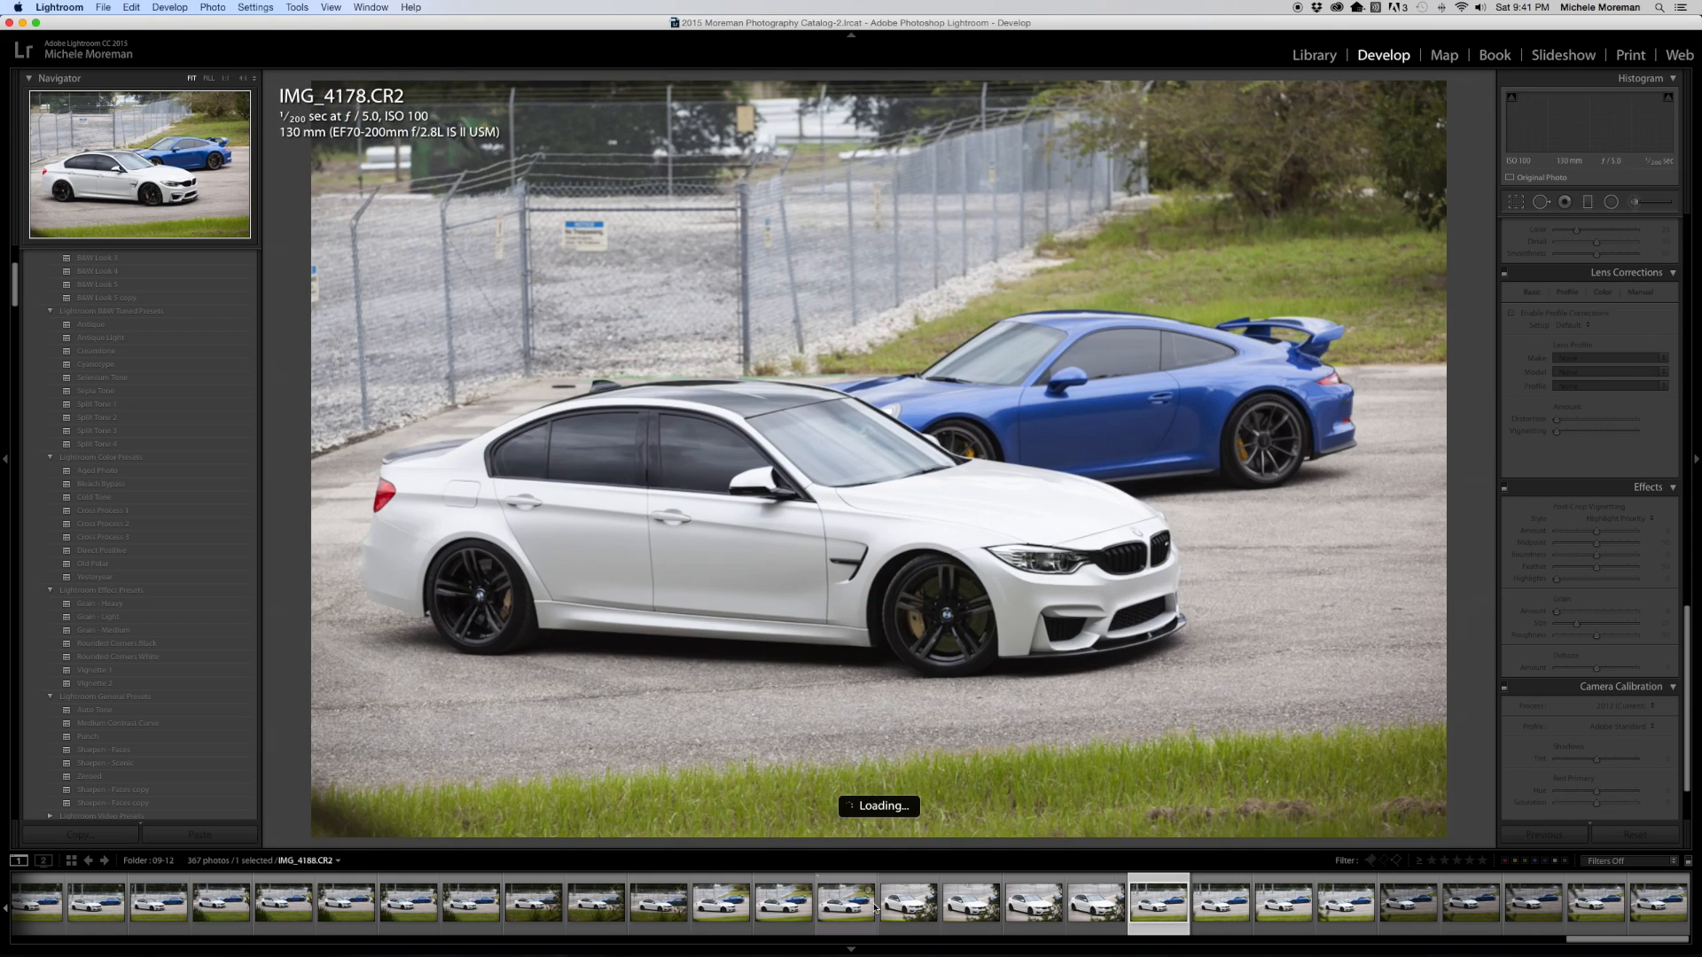
key(Left)
key(Left)
key(Left)
key(Left)
key(Left)
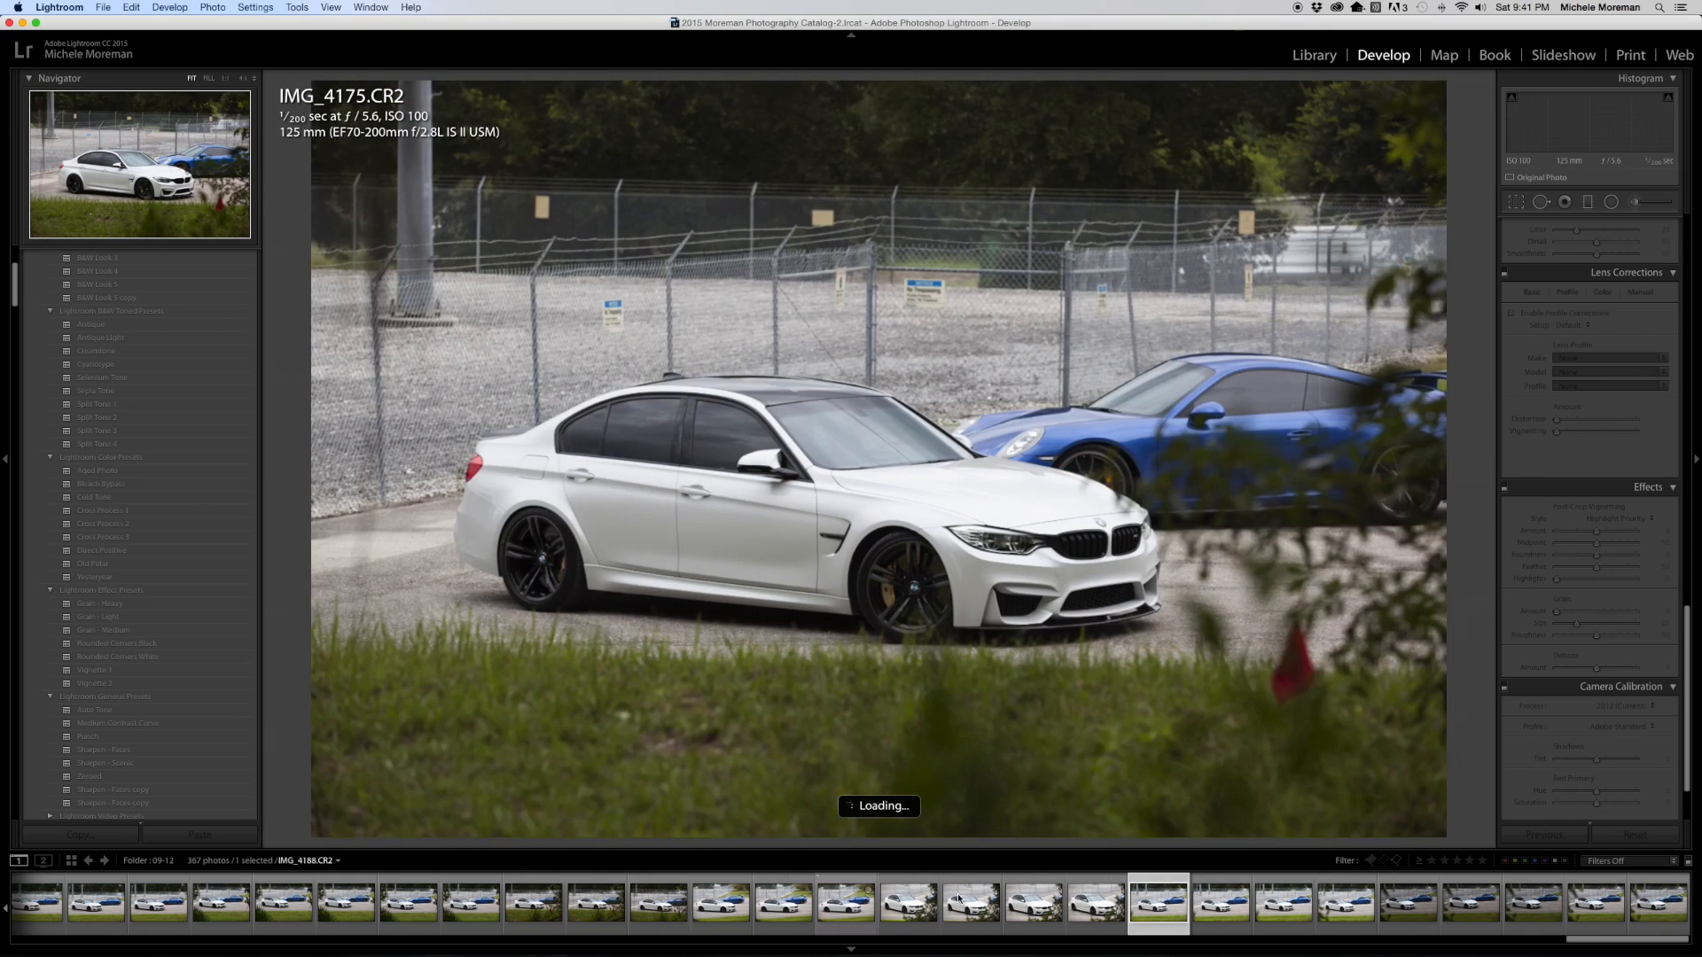
key(Left)
key(Left)
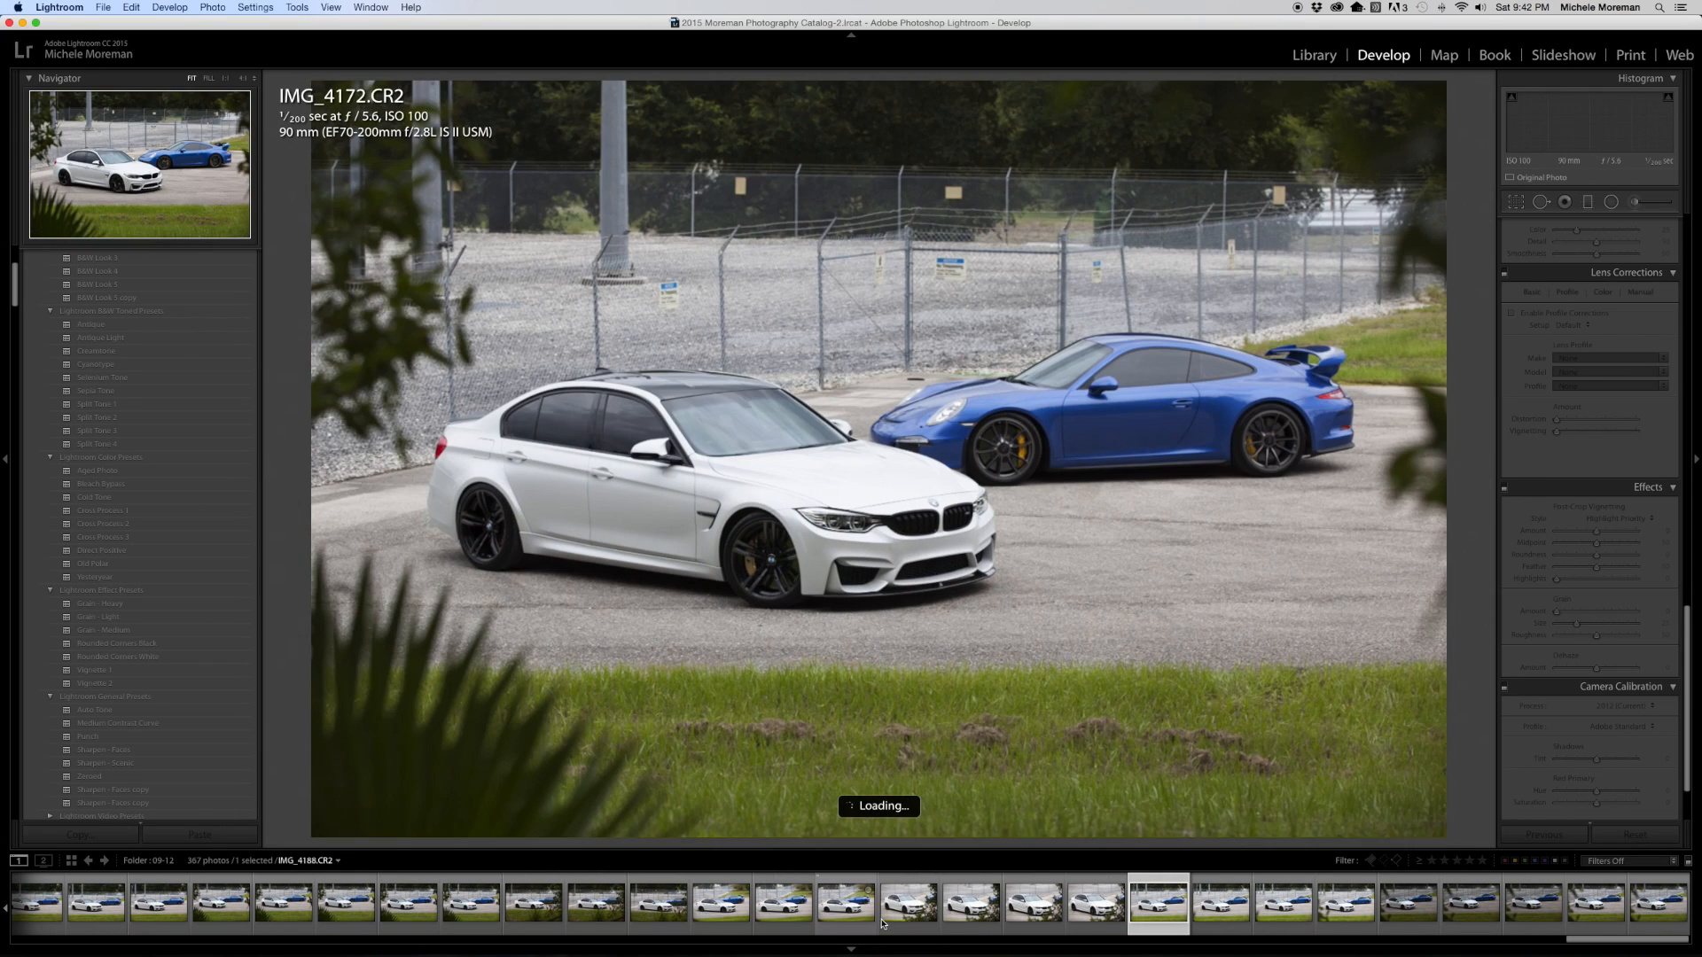
key(Left)
key(Left)
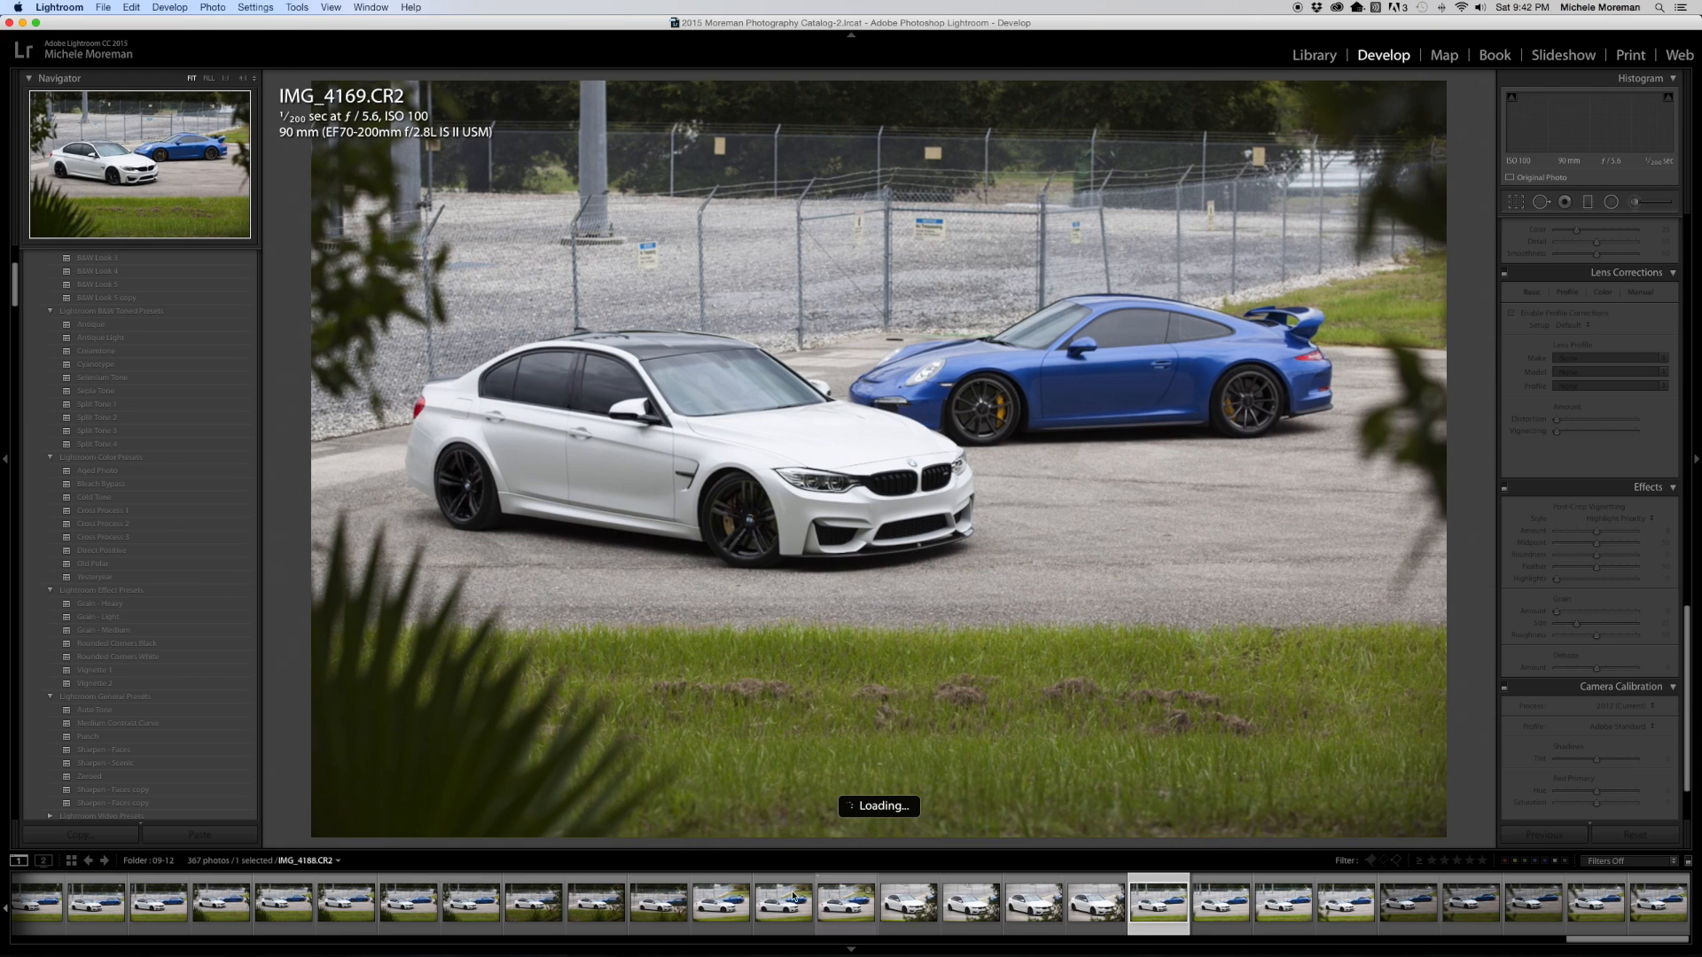
key(Left)
key(Left)
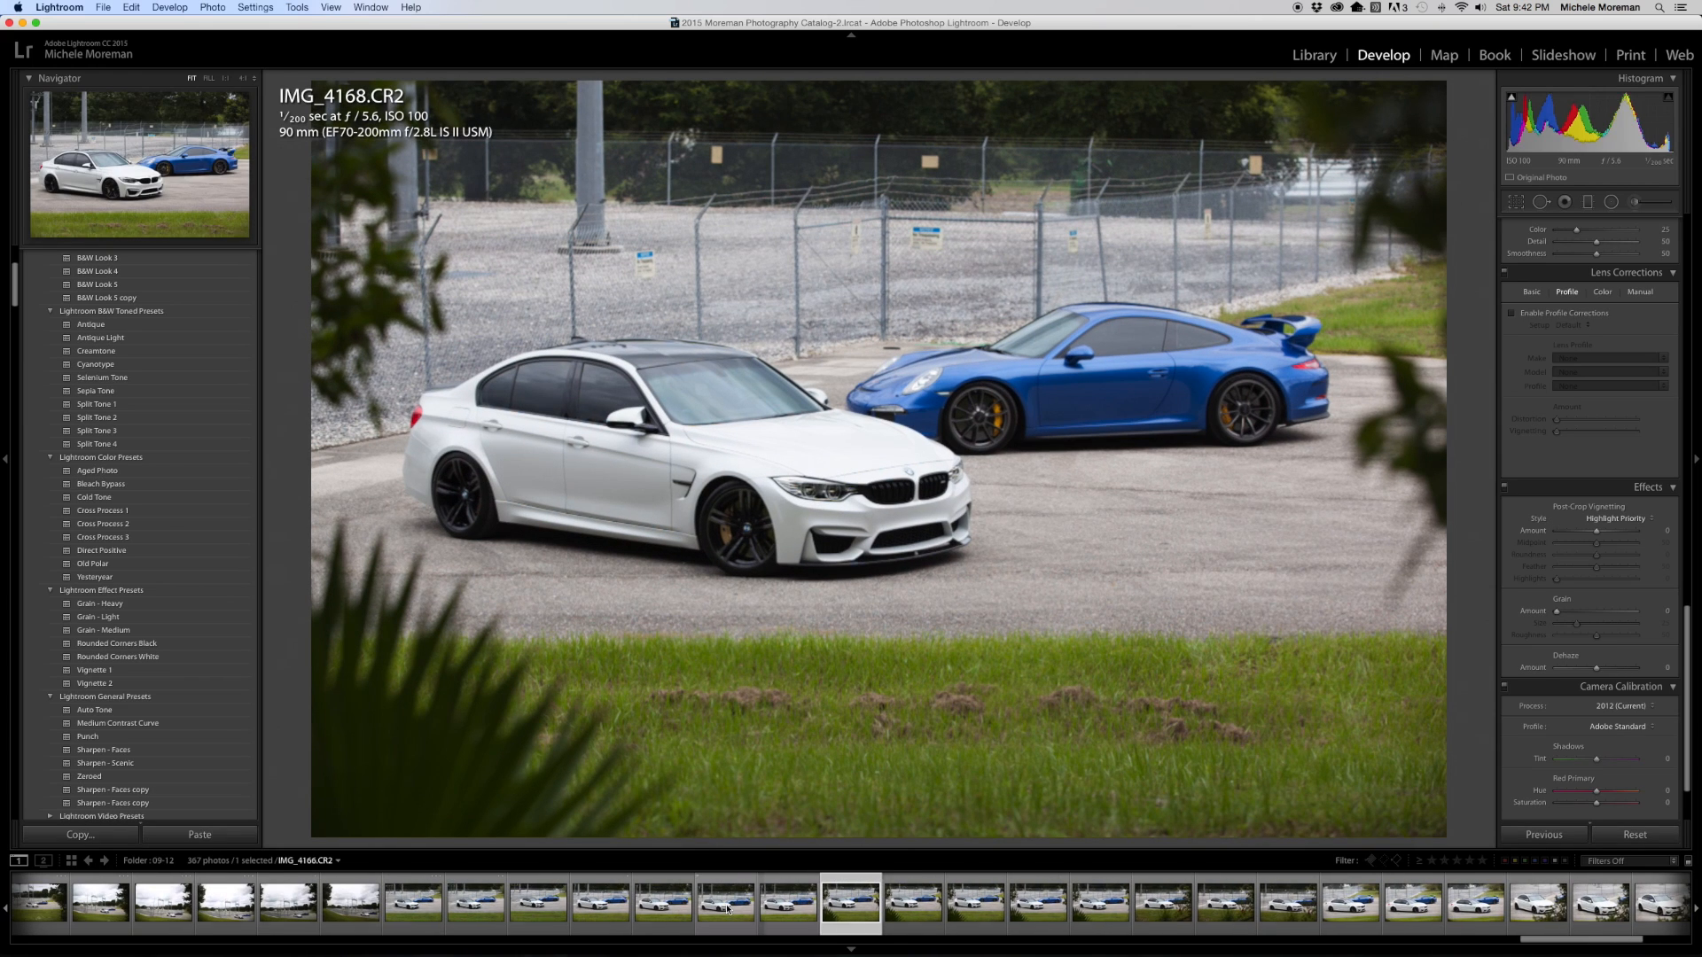
Examine the earlier wide substation shots, including 0U9A3904.CR2 and 0U9A3895.CR2
click(286, 907)
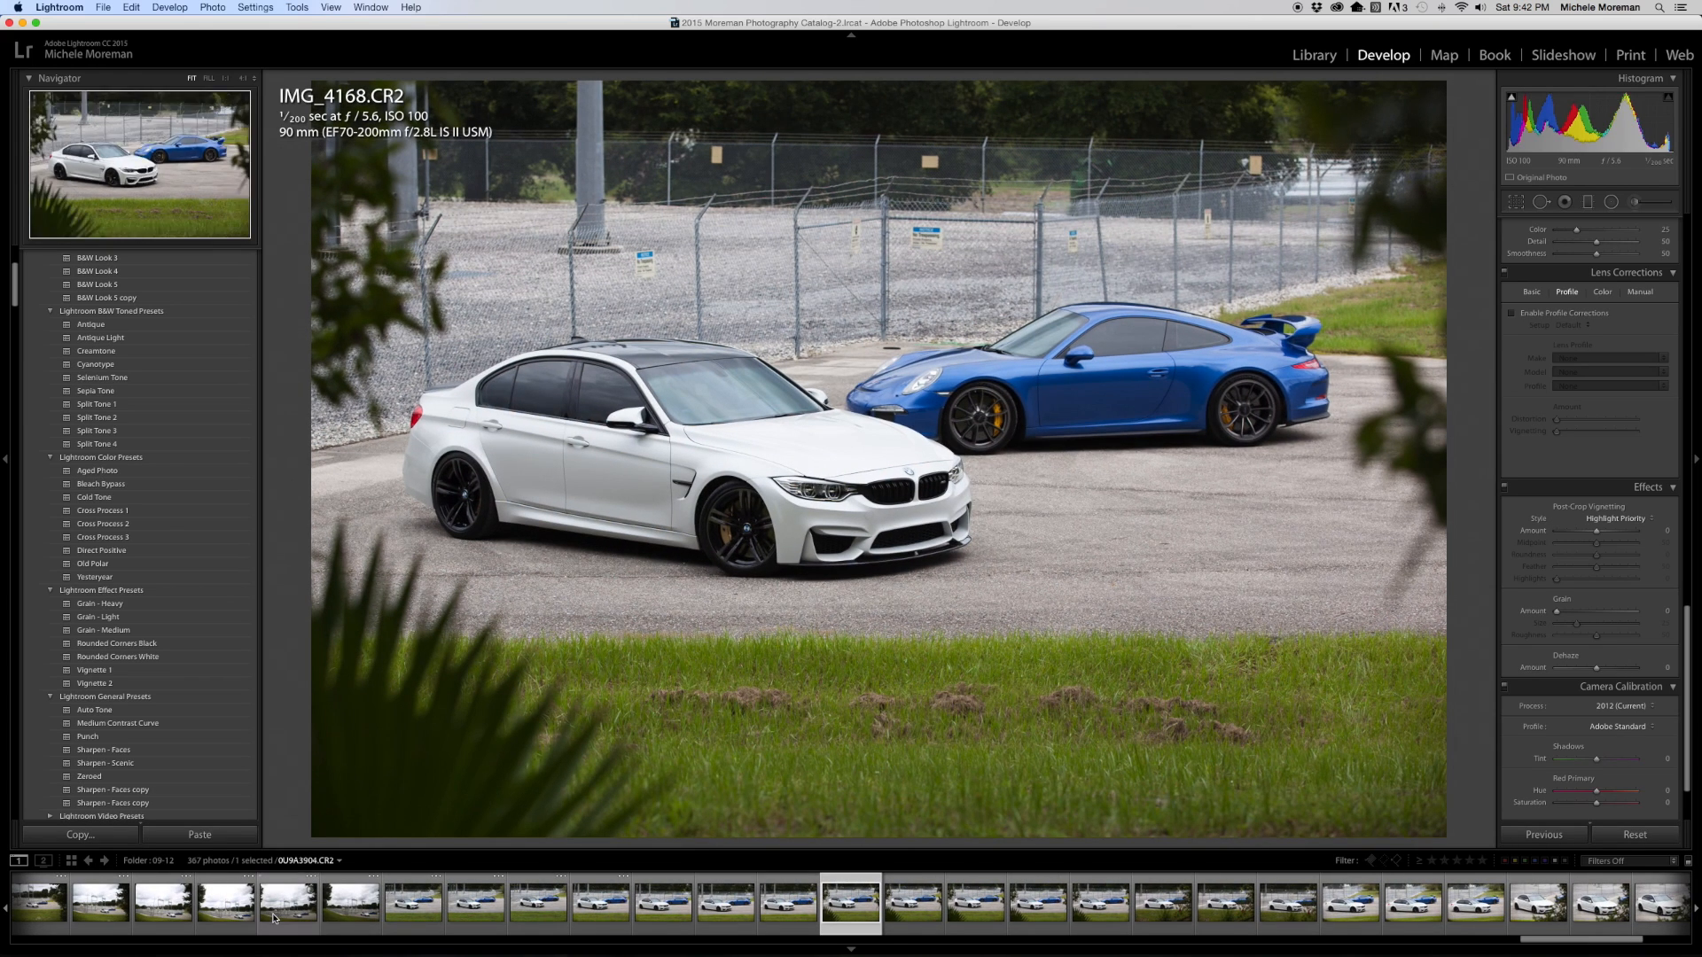
key(Left)
key(Left)
key(Left)
key(Left)
key(Left)
key(Left)
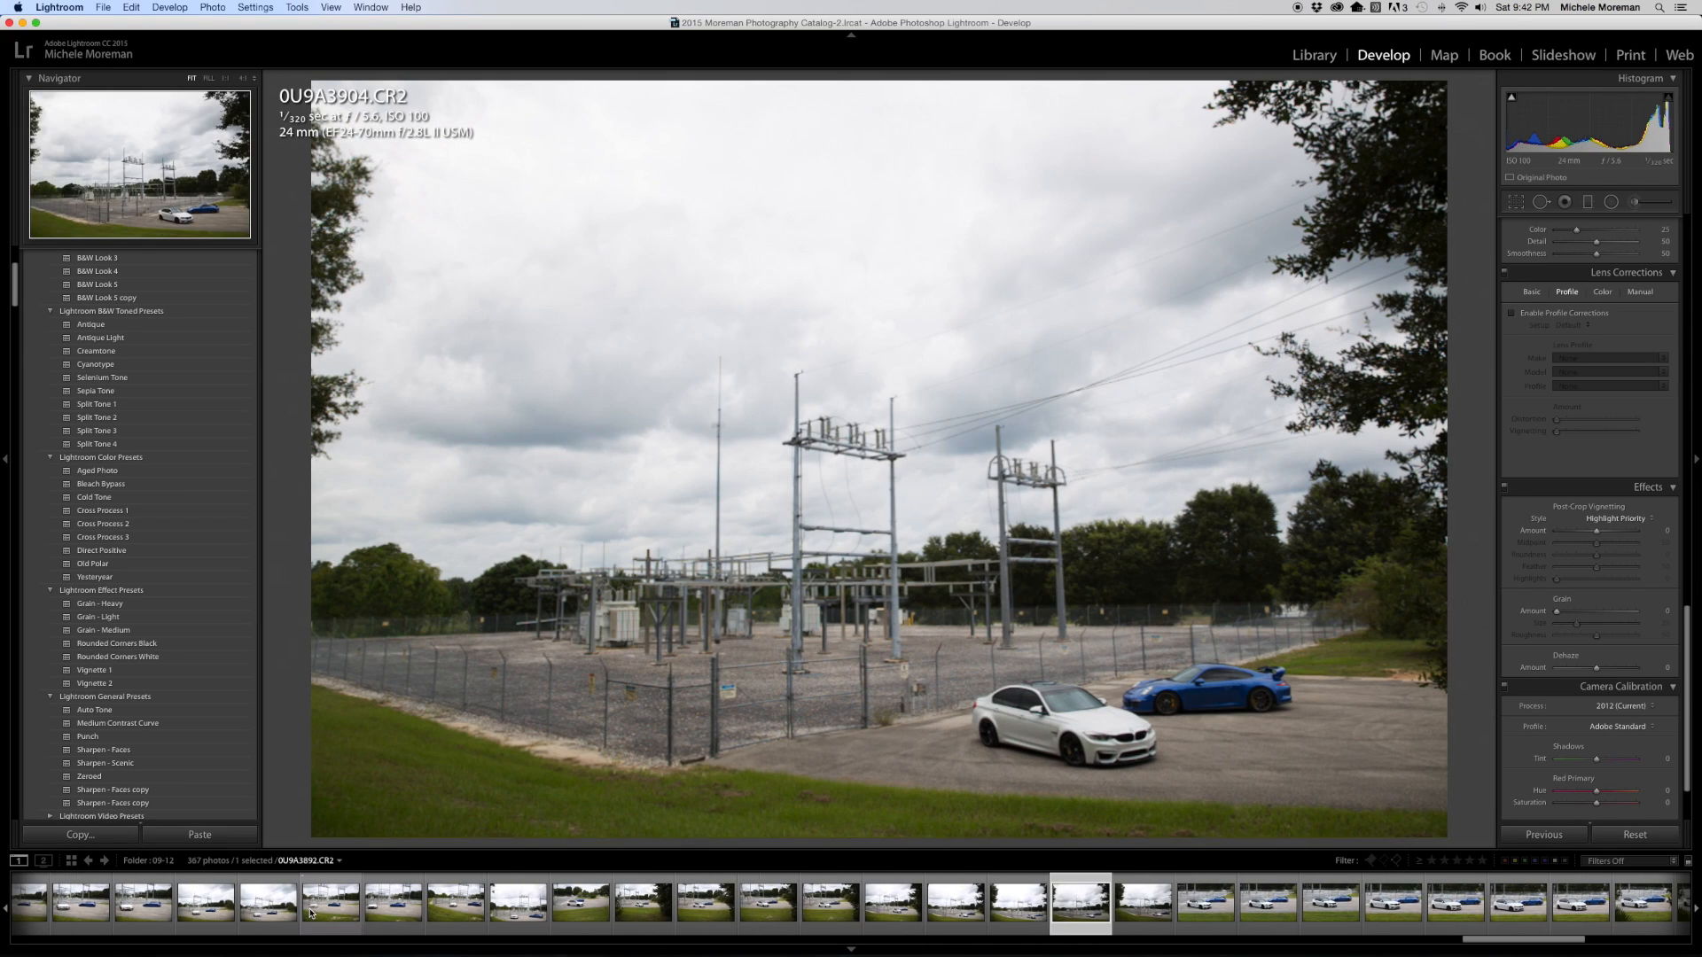
click(537, 917)
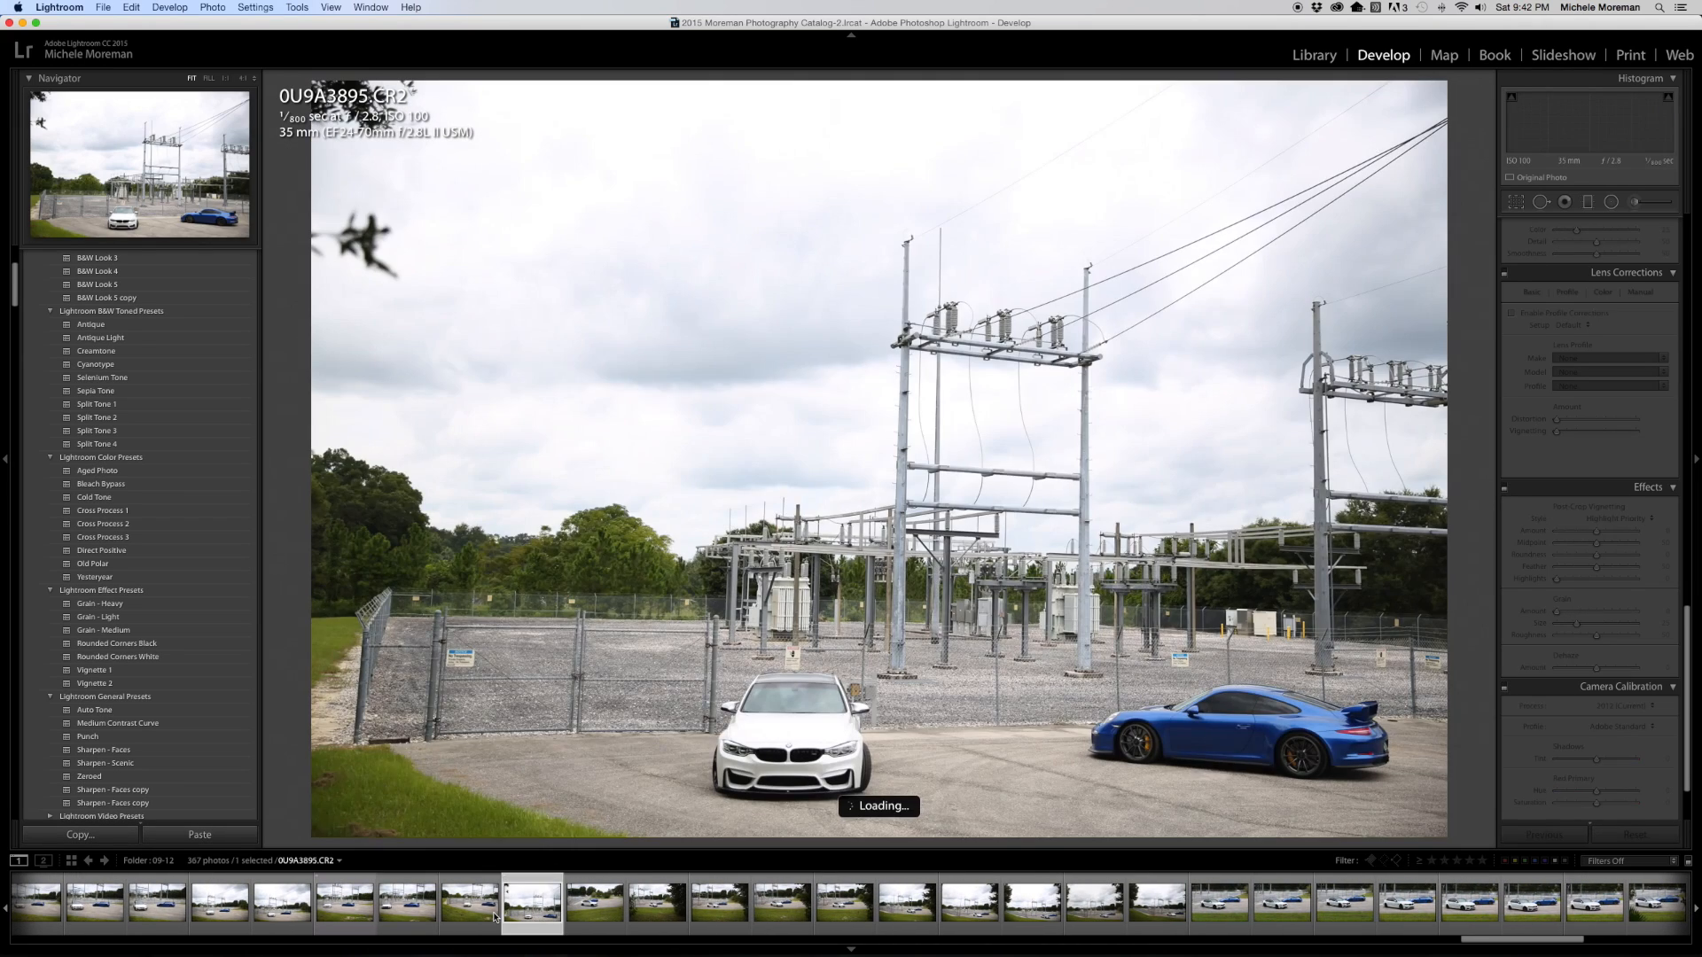
Step back through the earlier photos and open 0U9A3885.CR2, the two-car shot with foliage along the right edge
key(Left)
key(Left)
key(Left)
key(Left)
key(Left)
key(Left)
key(Left)
key(Left)
key(Left)
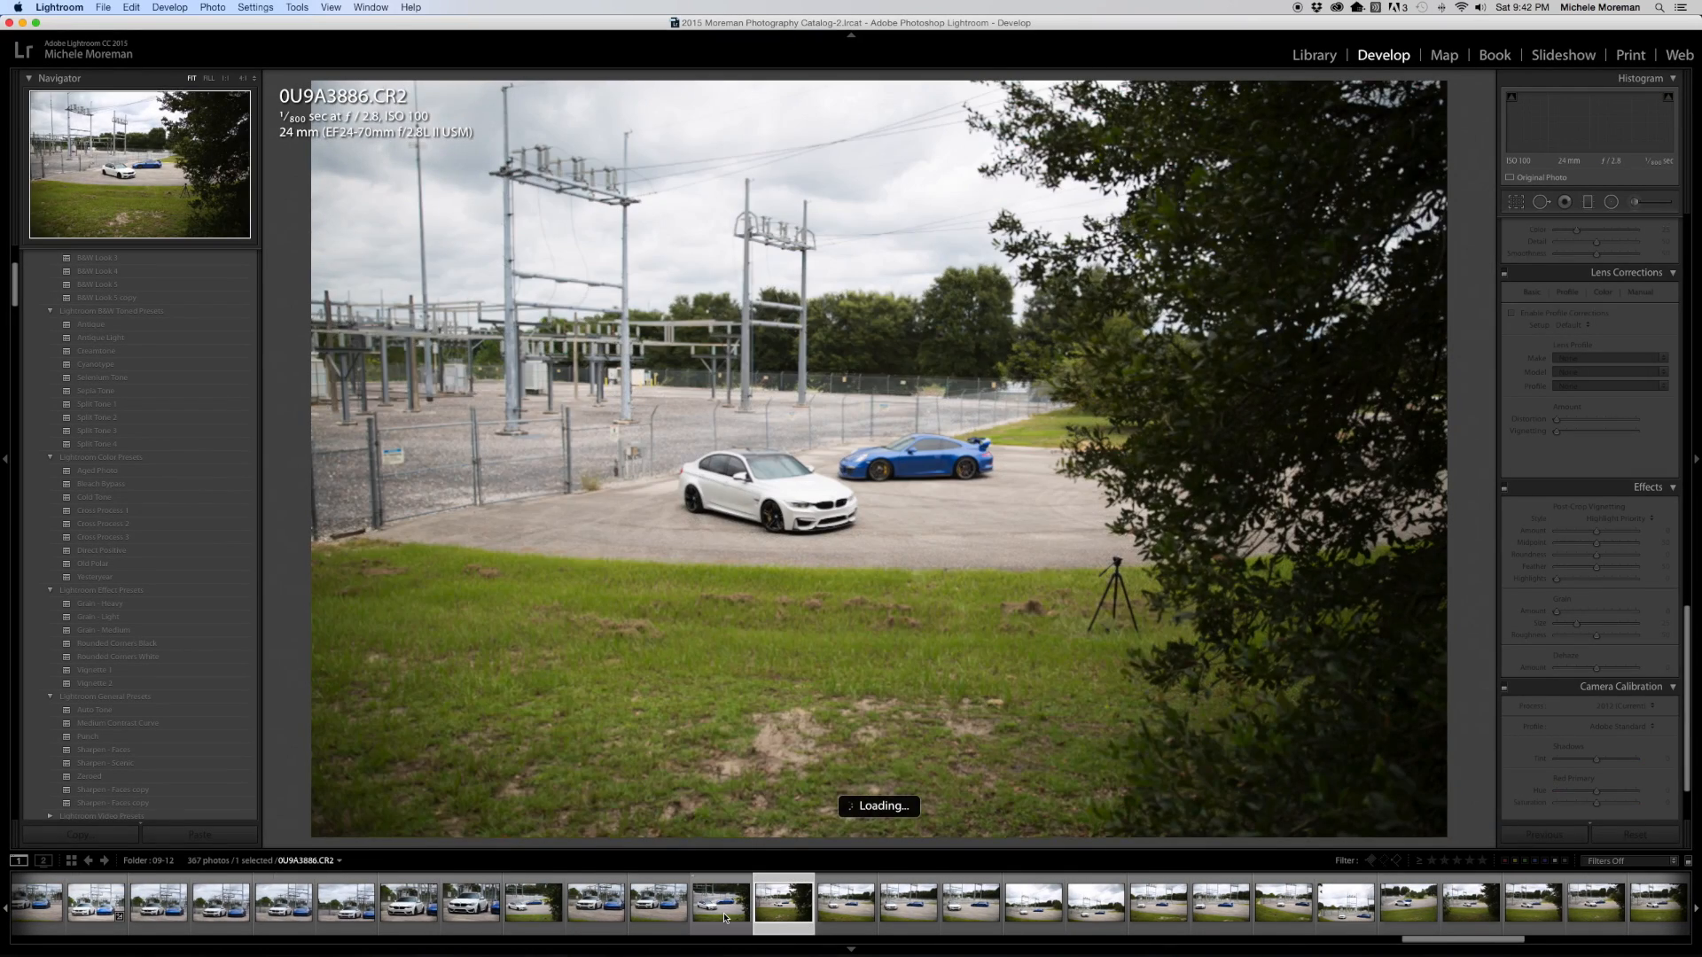
key(Left)
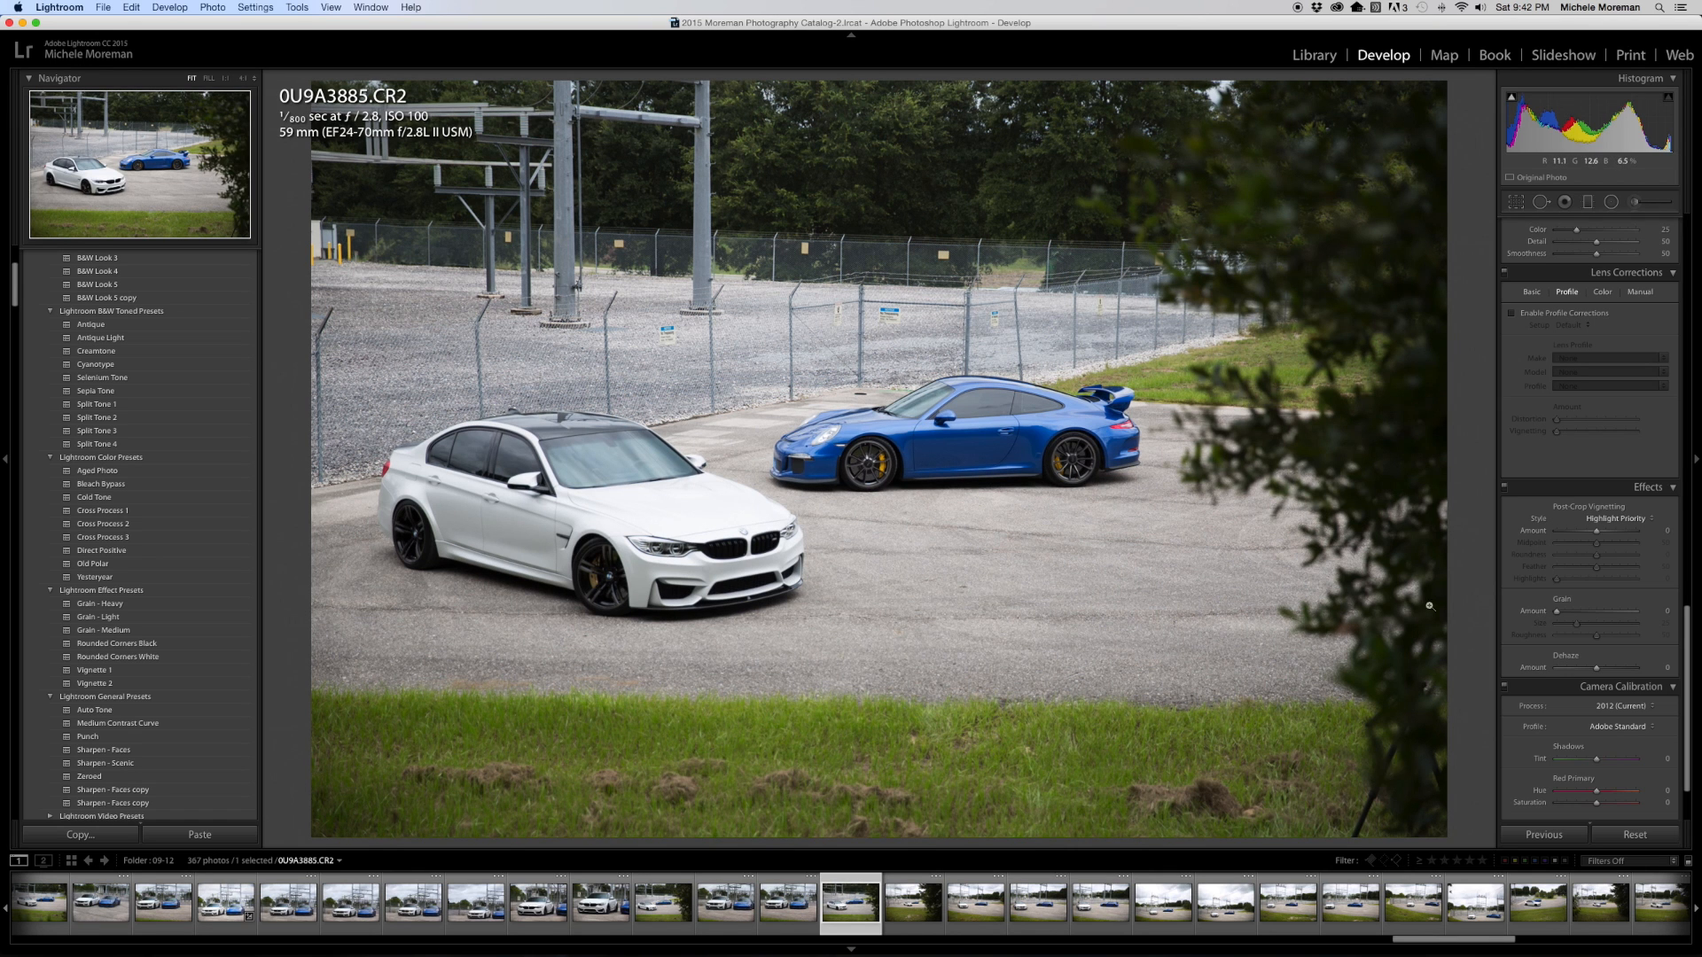
Crop 0U9A3885.CR2 slightly tighter from the upper-right corner at the original aspect ratio, trimming foliage, and apply the crop
key(r)
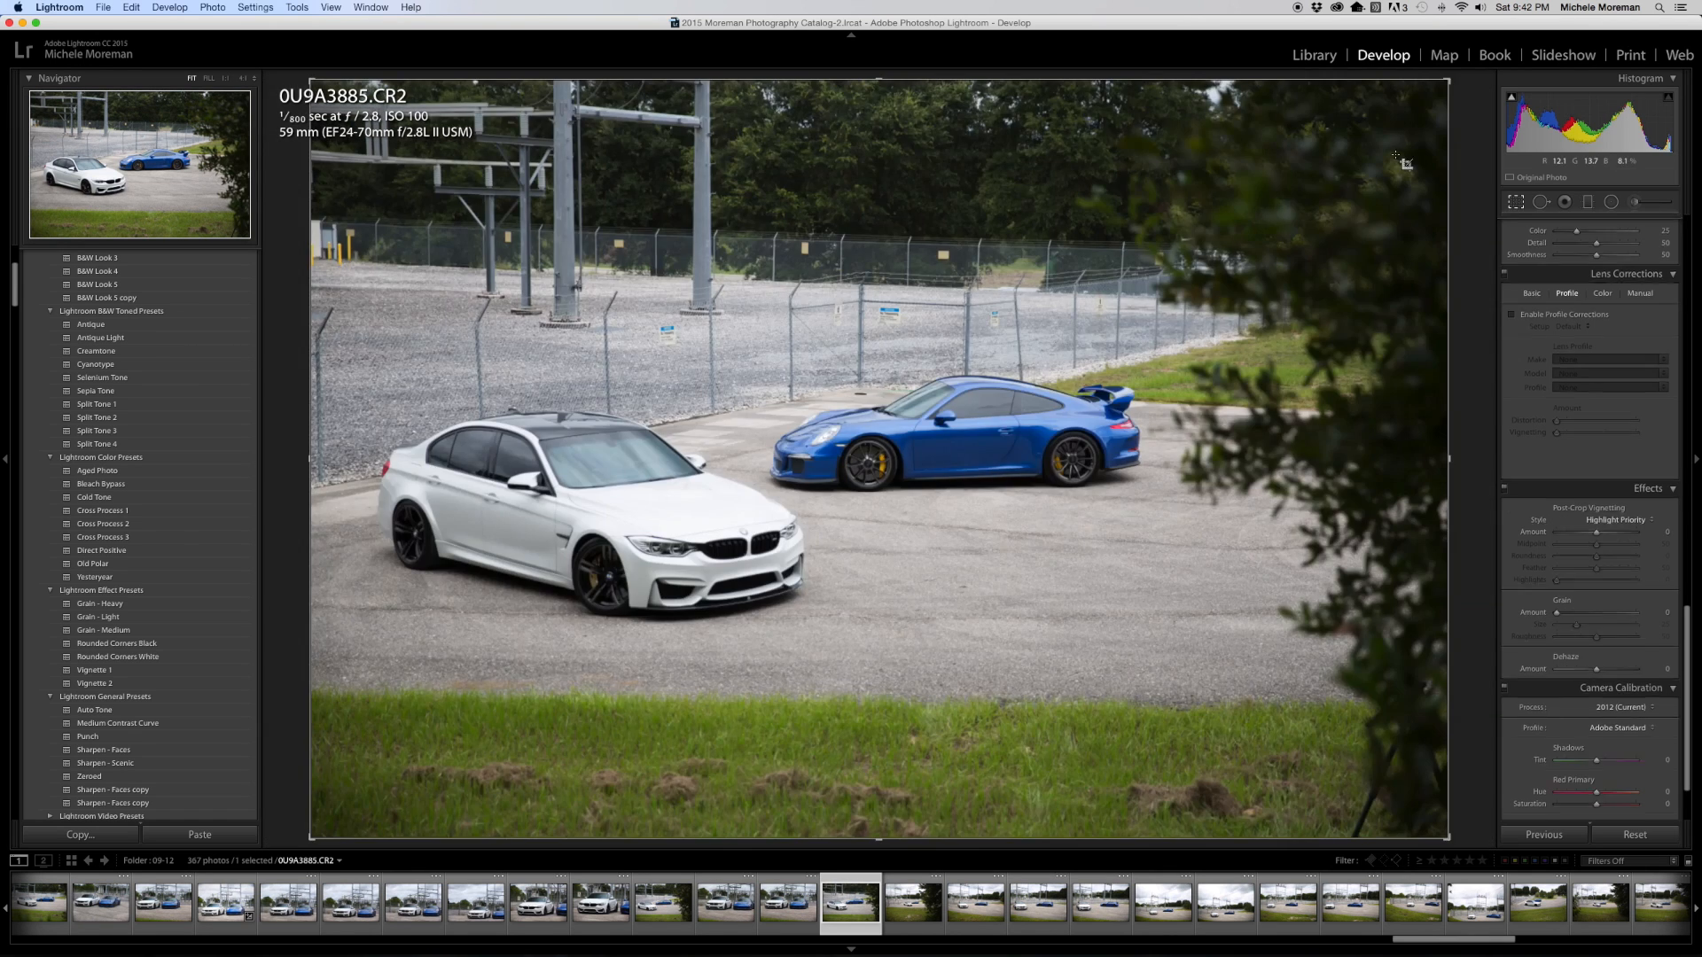
drag(1438, 78, 1398, 96)
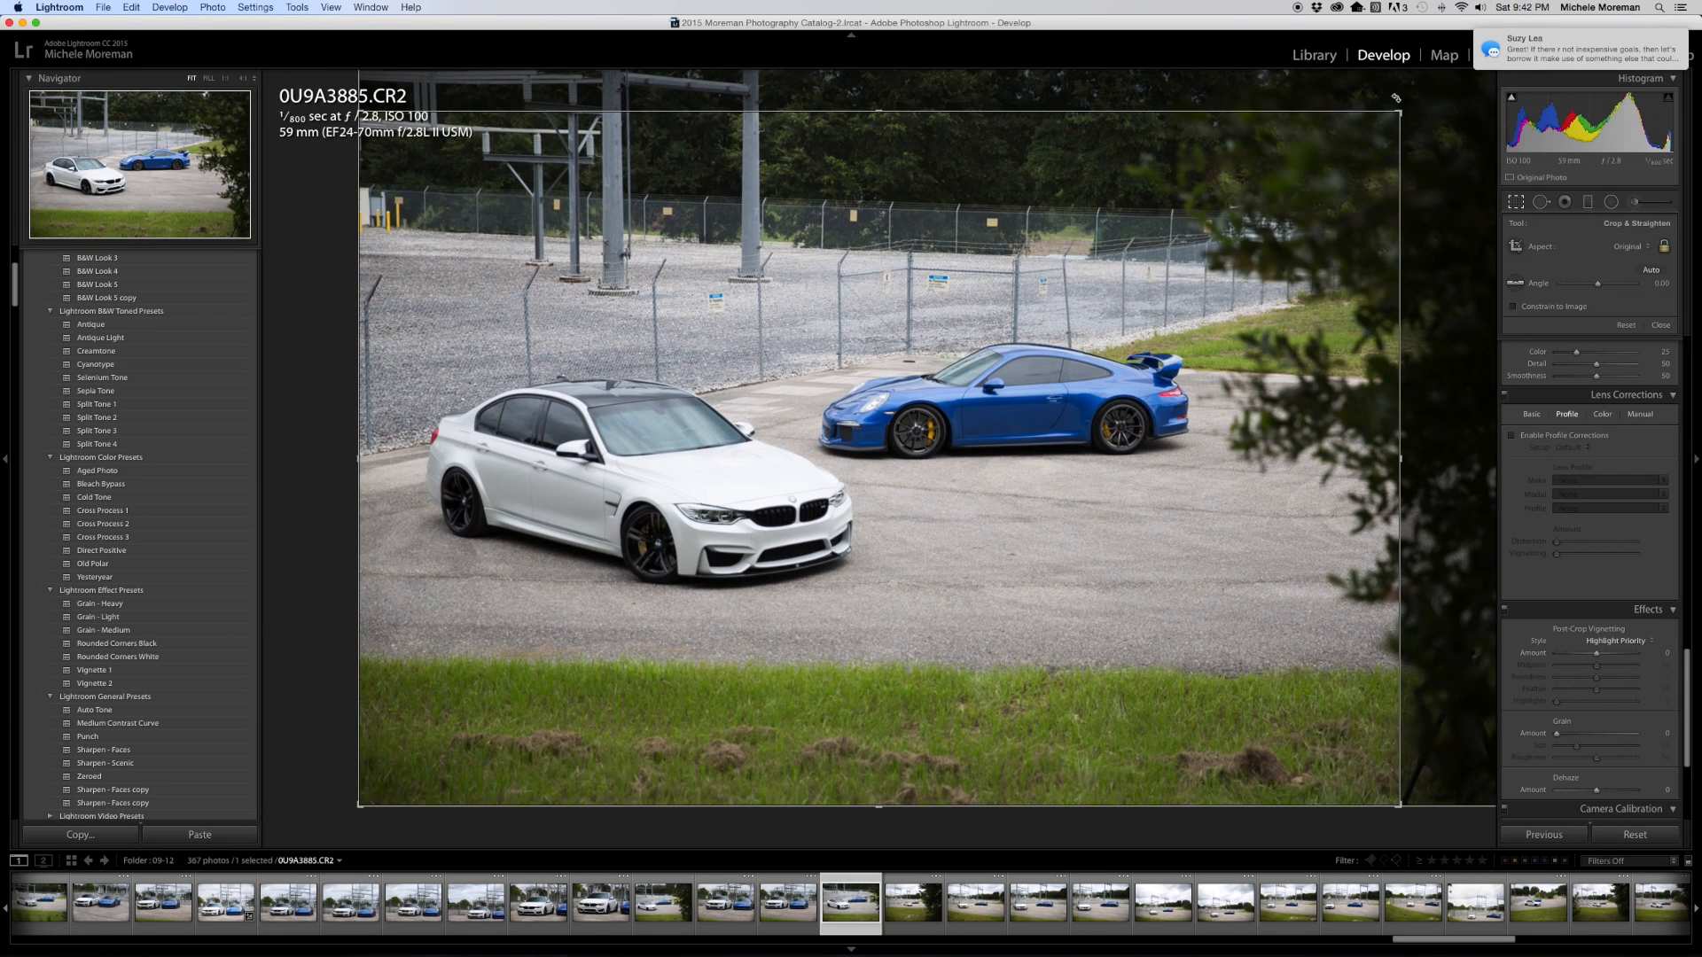
click(1521, 205)
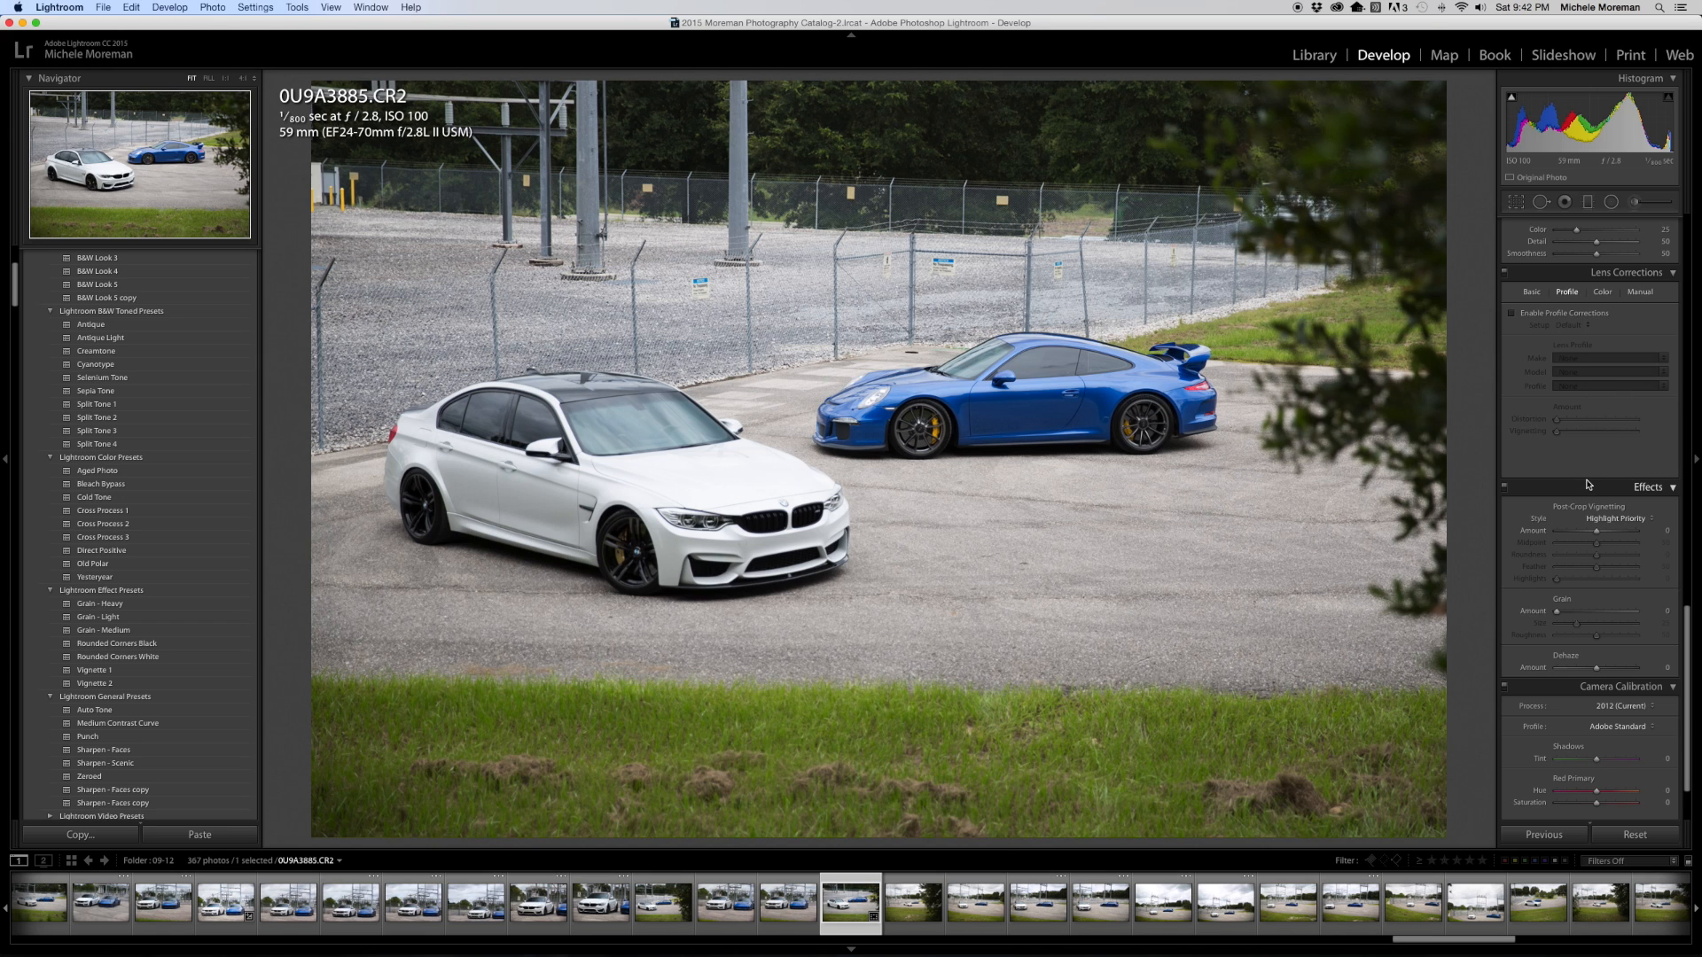
Set the two-car photo's exposure to +0.25 and highlights to −37, and apply the Punch preset
scroll(1588, 483, up, 10)
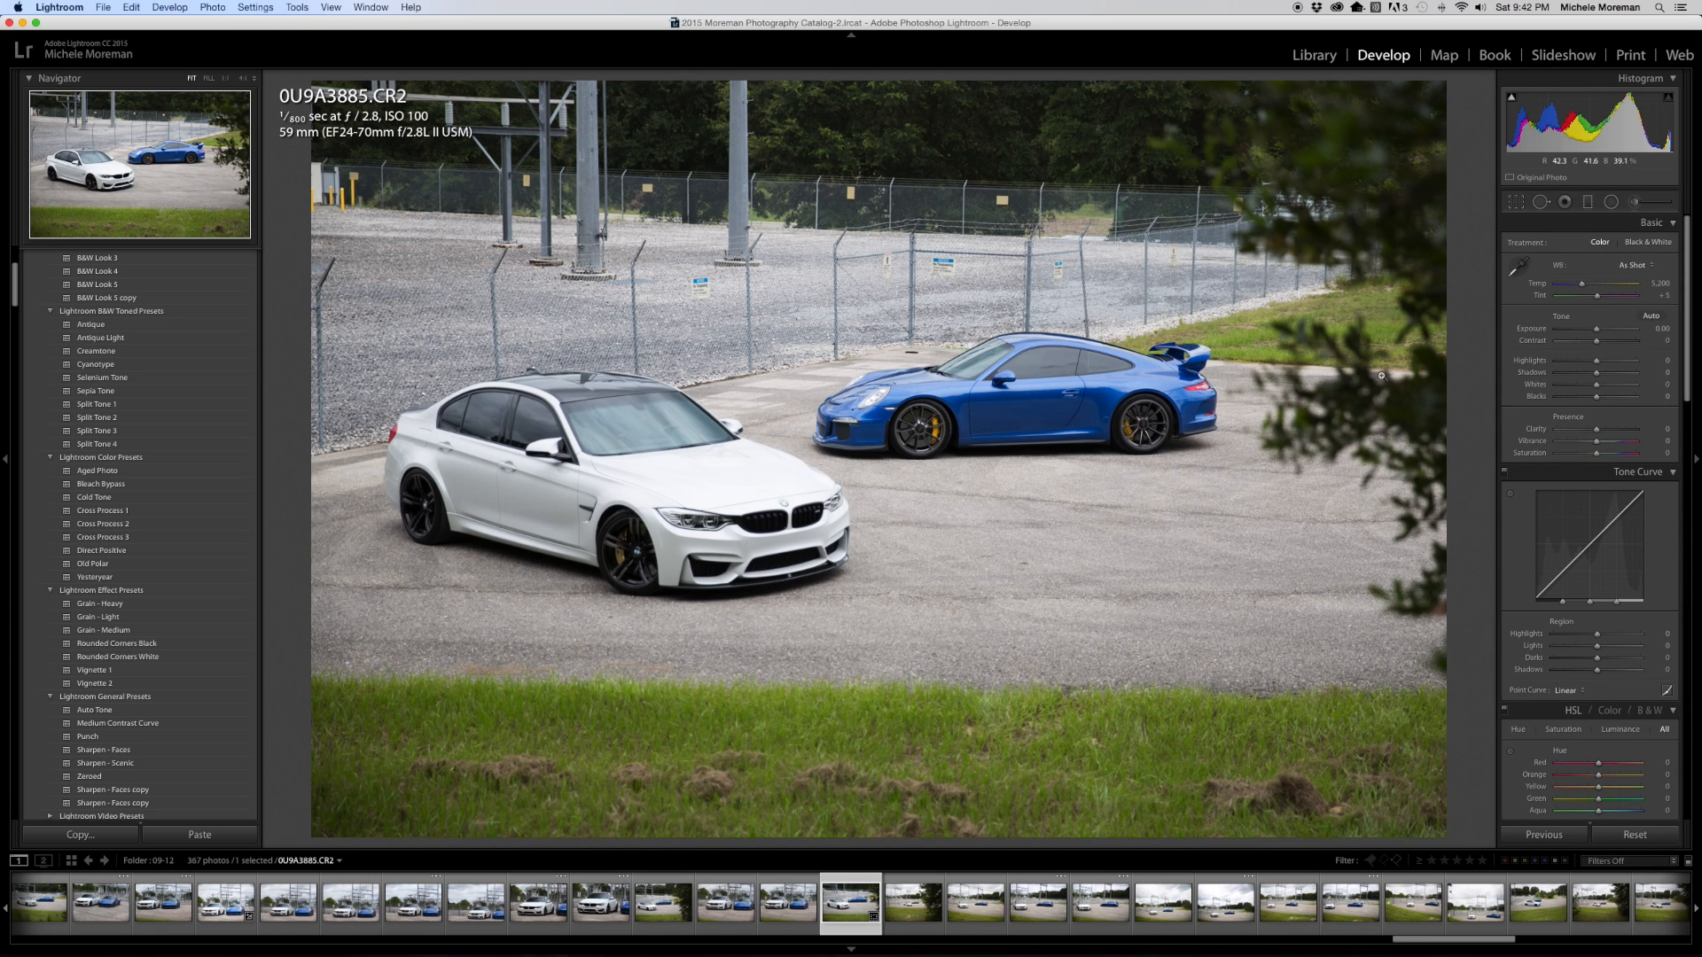
mouse_move(1595, 359)
mouse_down()
mouse_move(1581, 360)
mouse_move(1600, 334)
mouse_up()
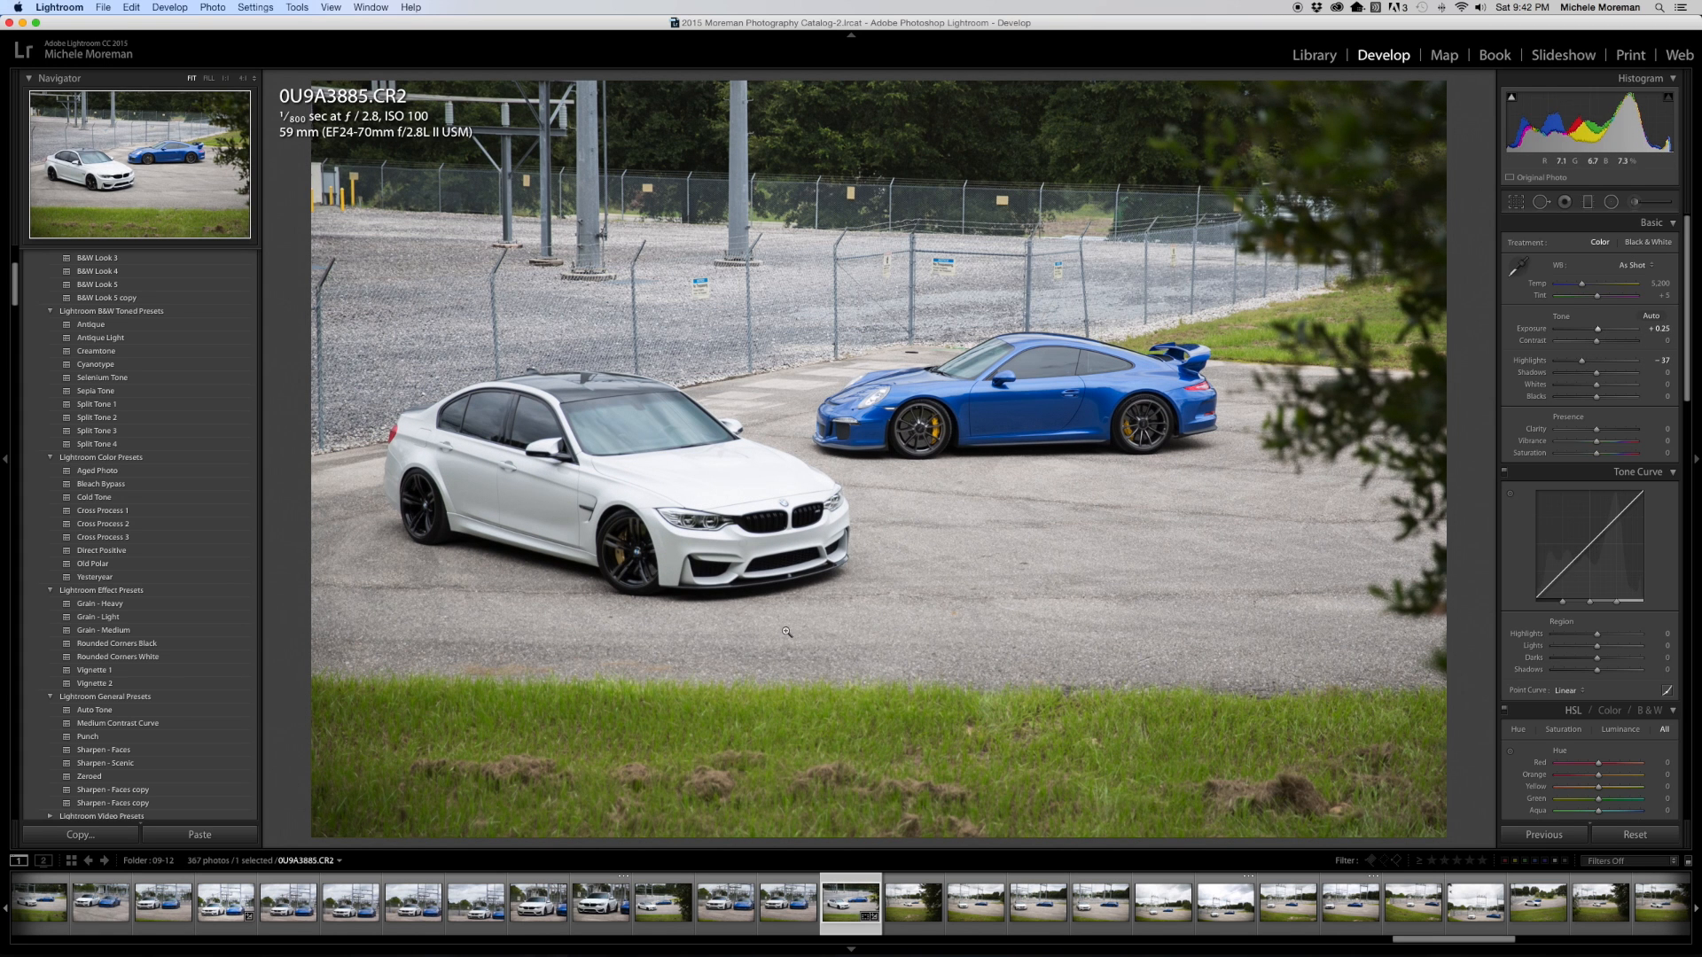
click(99, 738)
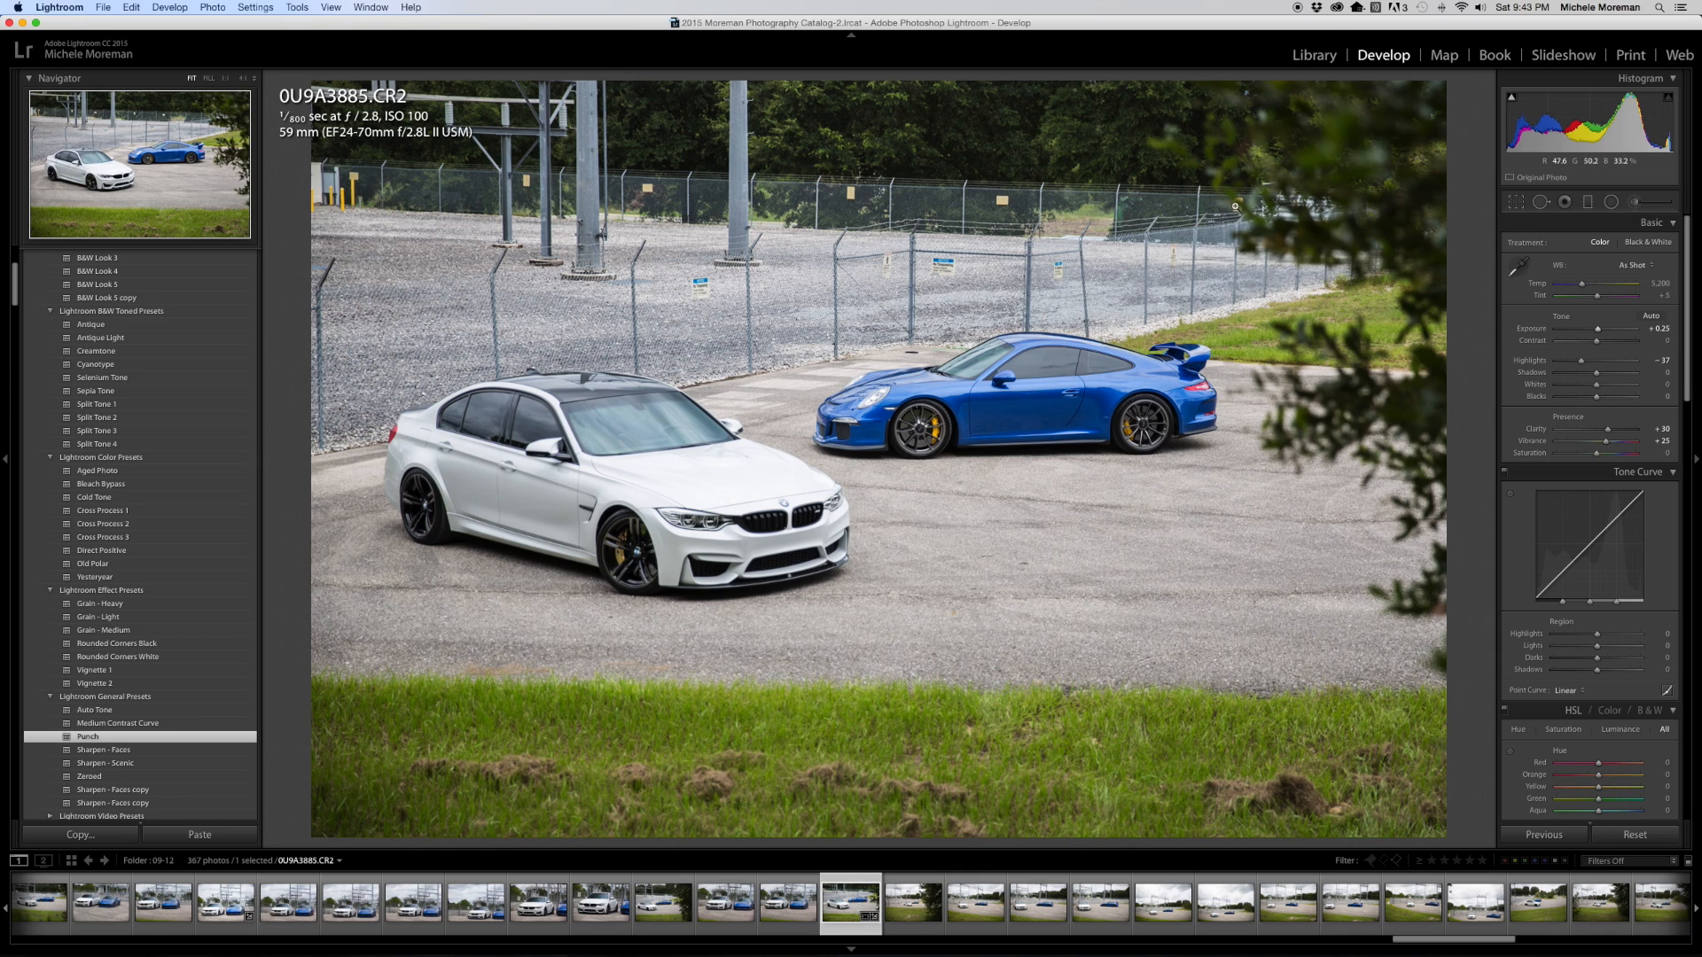
View the Creative Cloud app list with its available updates and close it again
click(1336, 8)
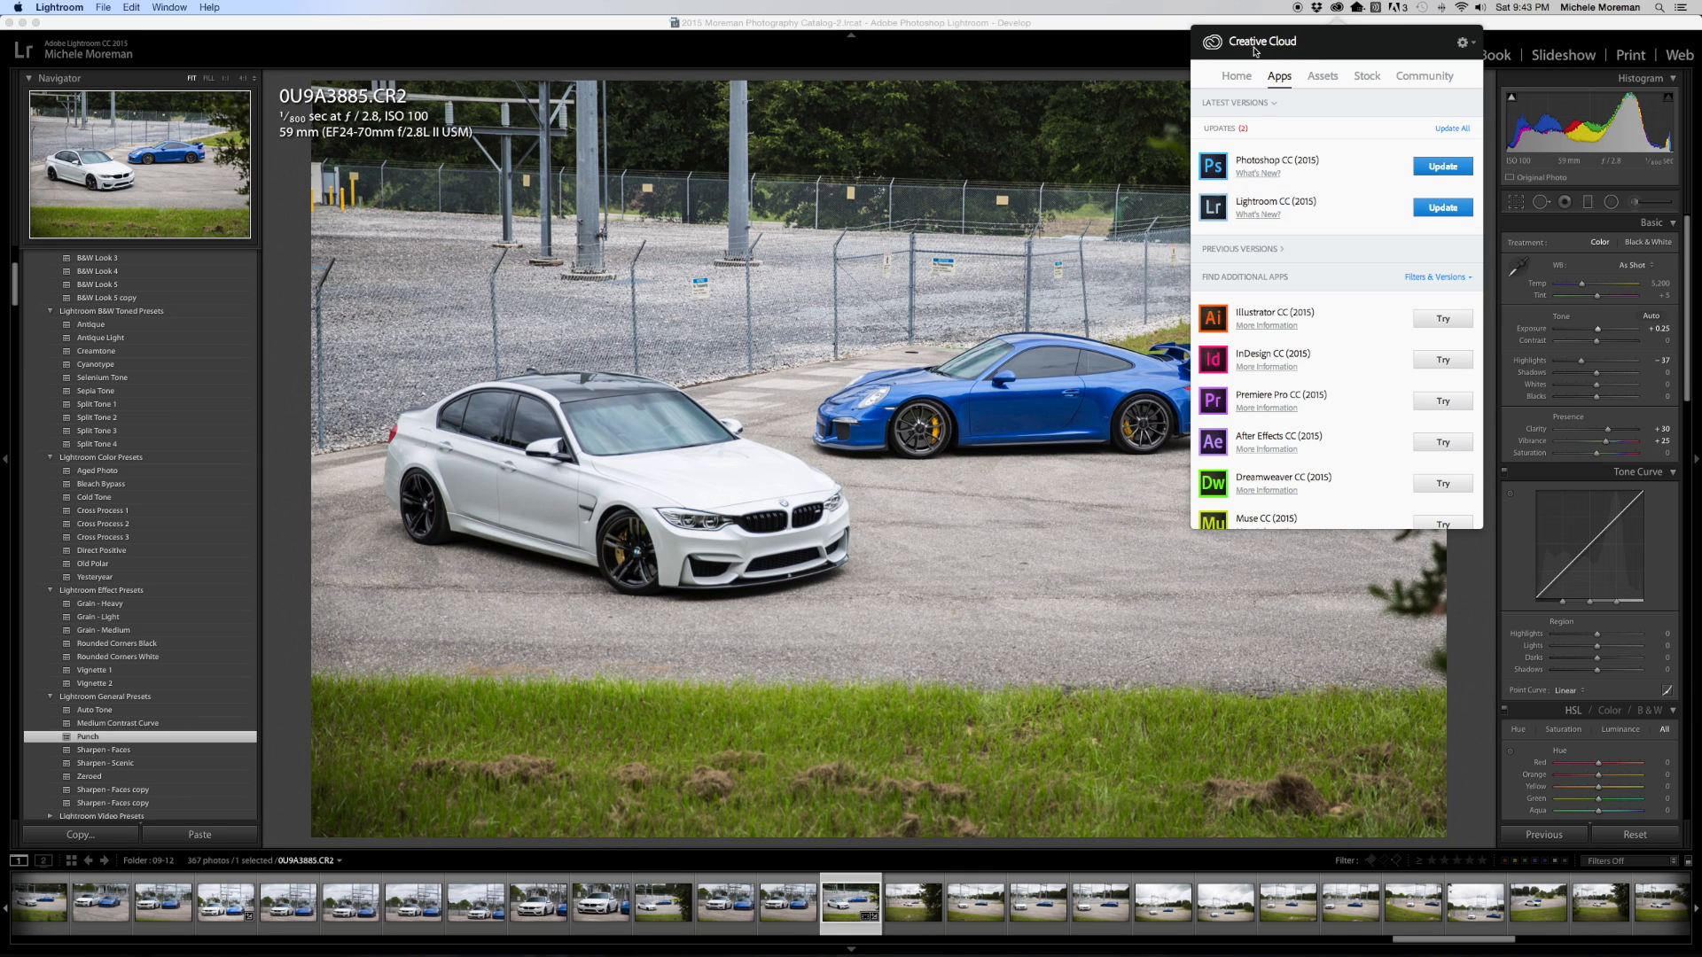
click(1337, 9)
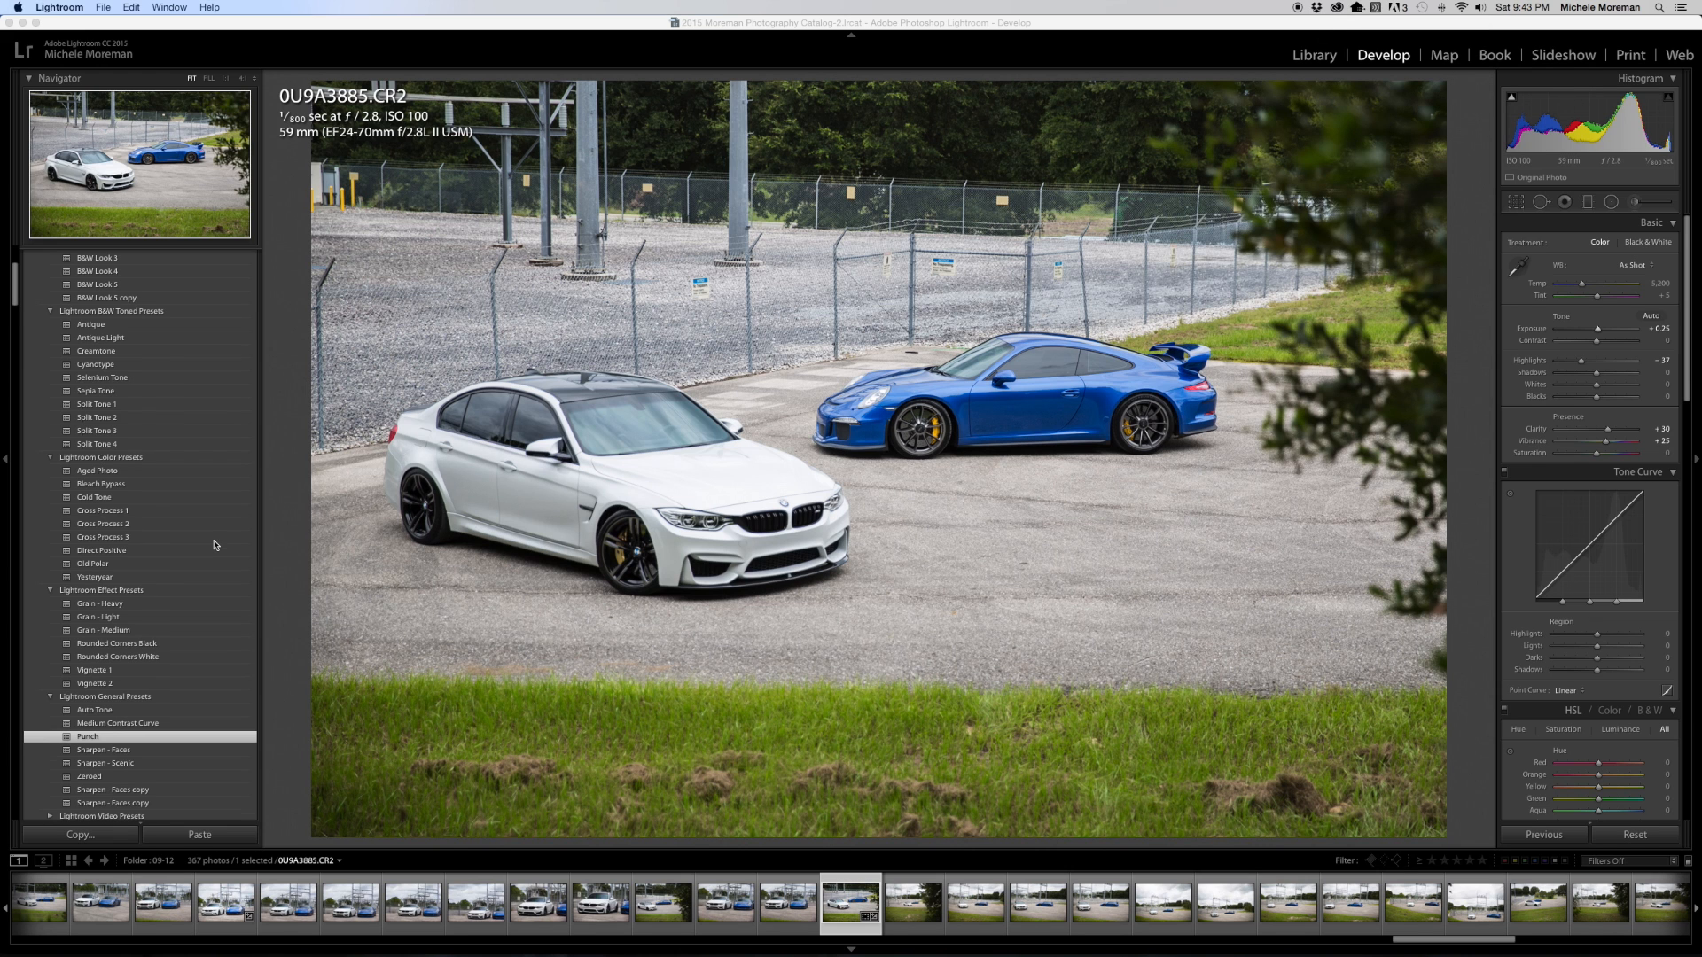
Try the Matte 003 - Medium Tones and Clean 008 - Cherry Tones presets on the two-car photo
scroll(214, 544, down, 8)
scroll(213, 544, down, 4)
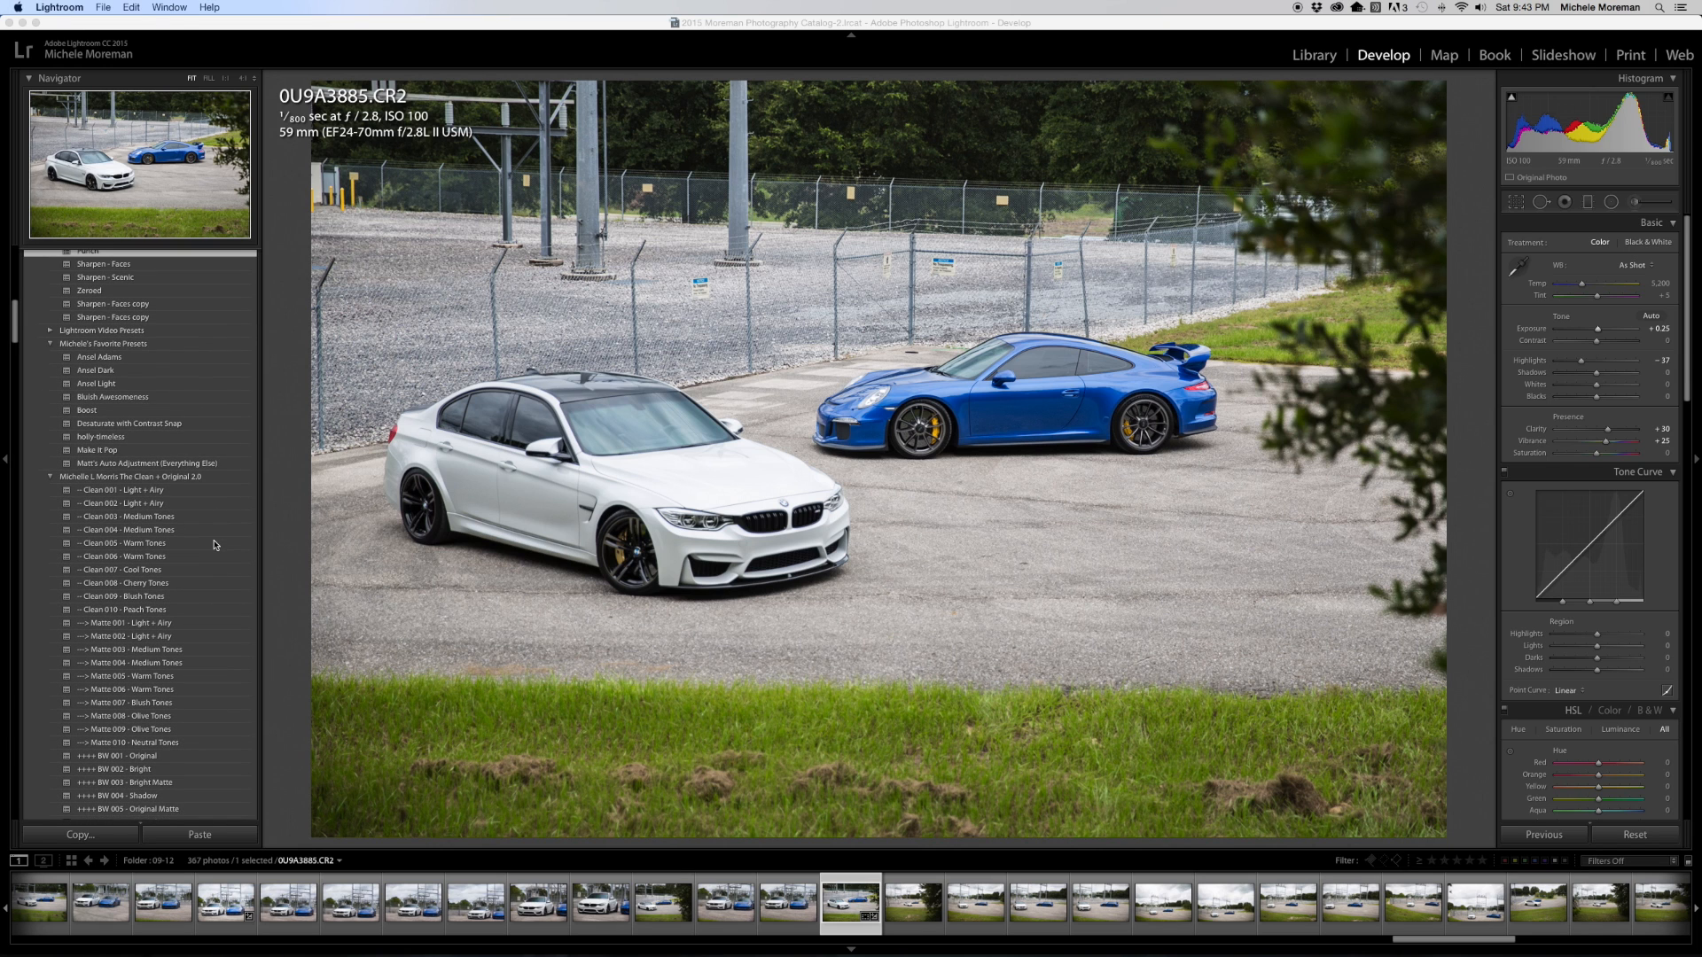
click(130, 649)
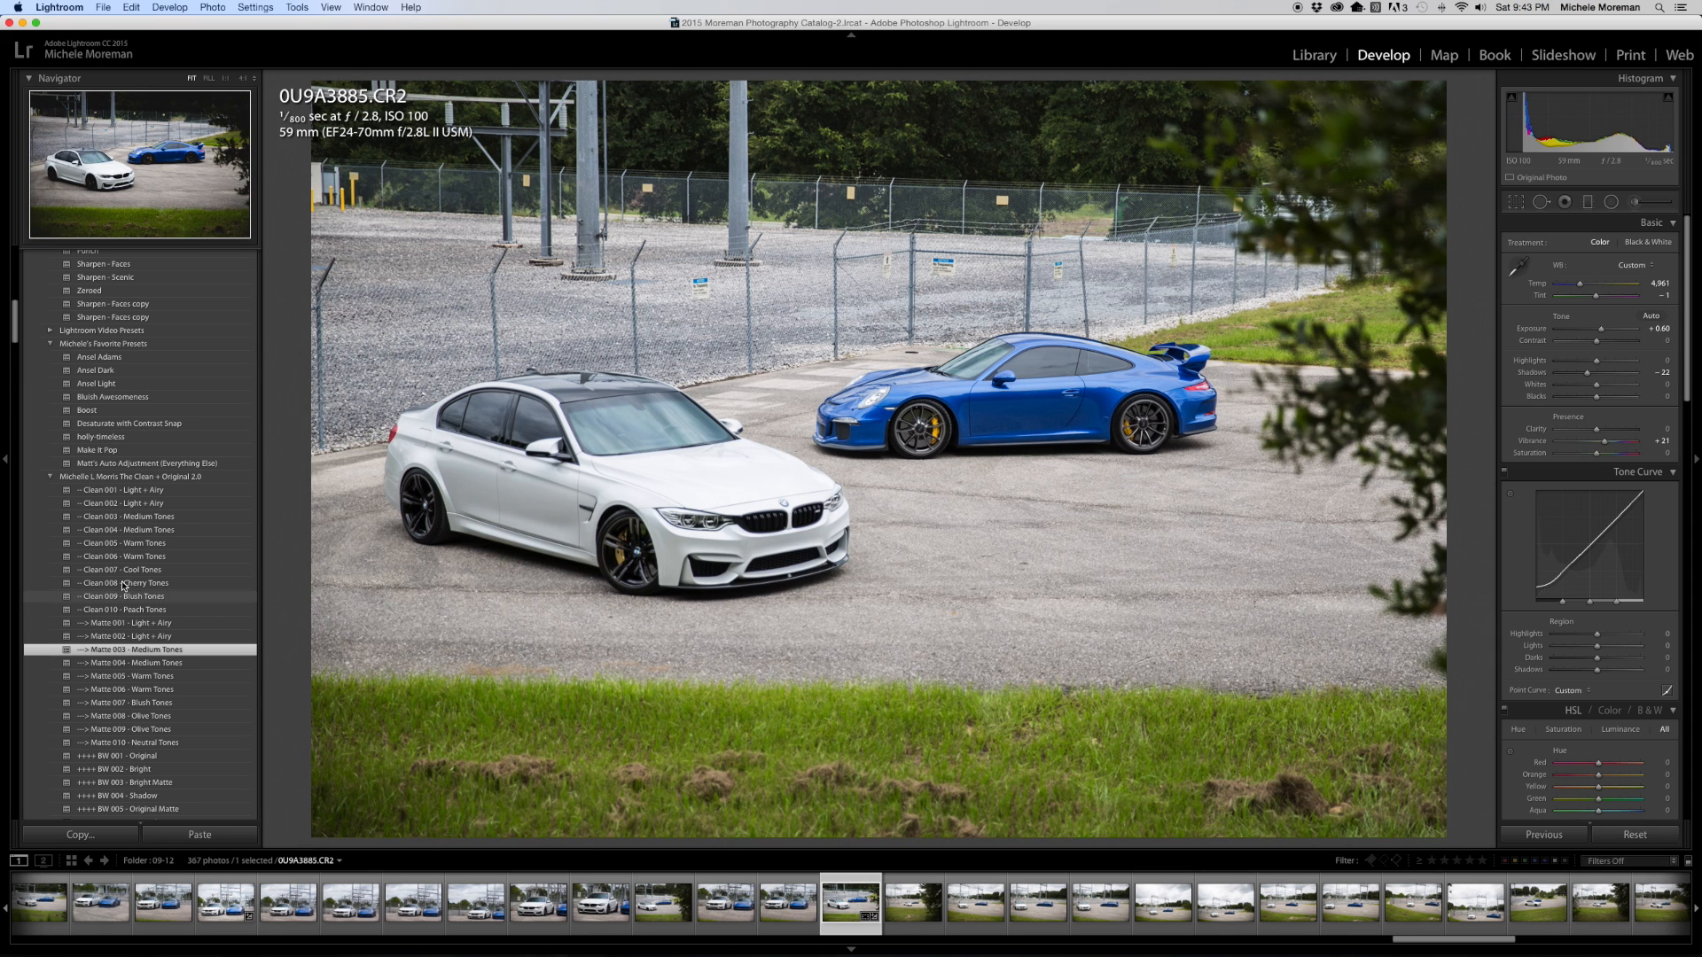
click(124, 583)
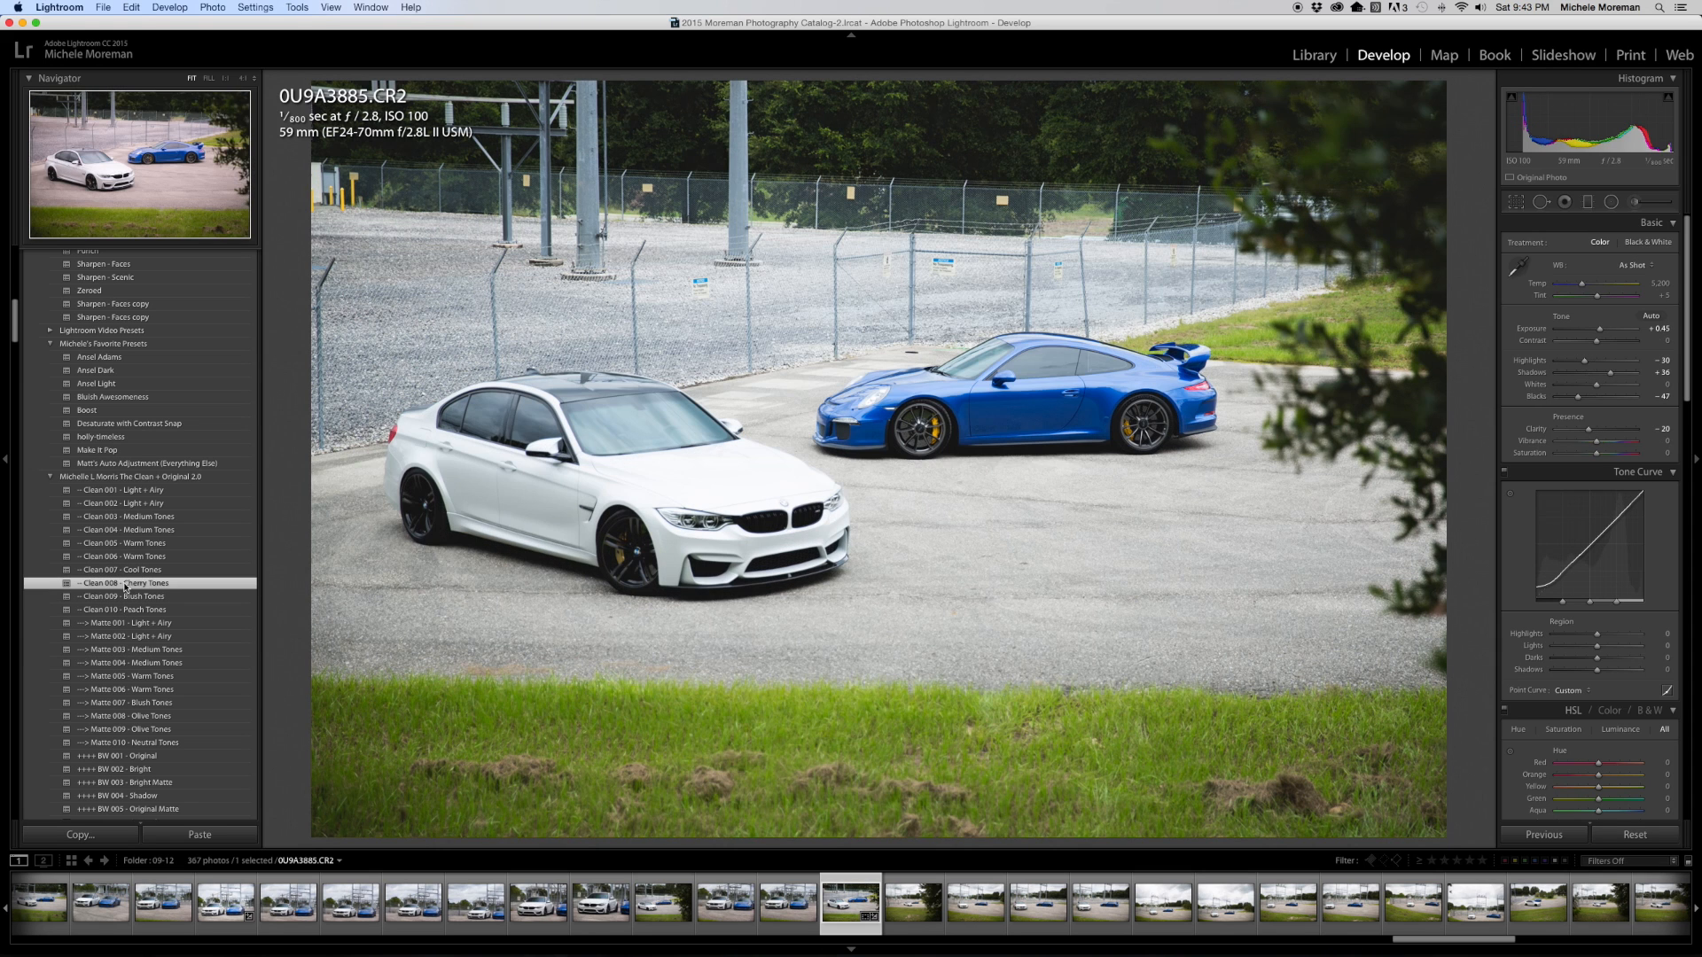
Undo the Cherry Tones, Blush Tones, Matte 003 - Medium Tones and Punch presets one after another
key(super+z)
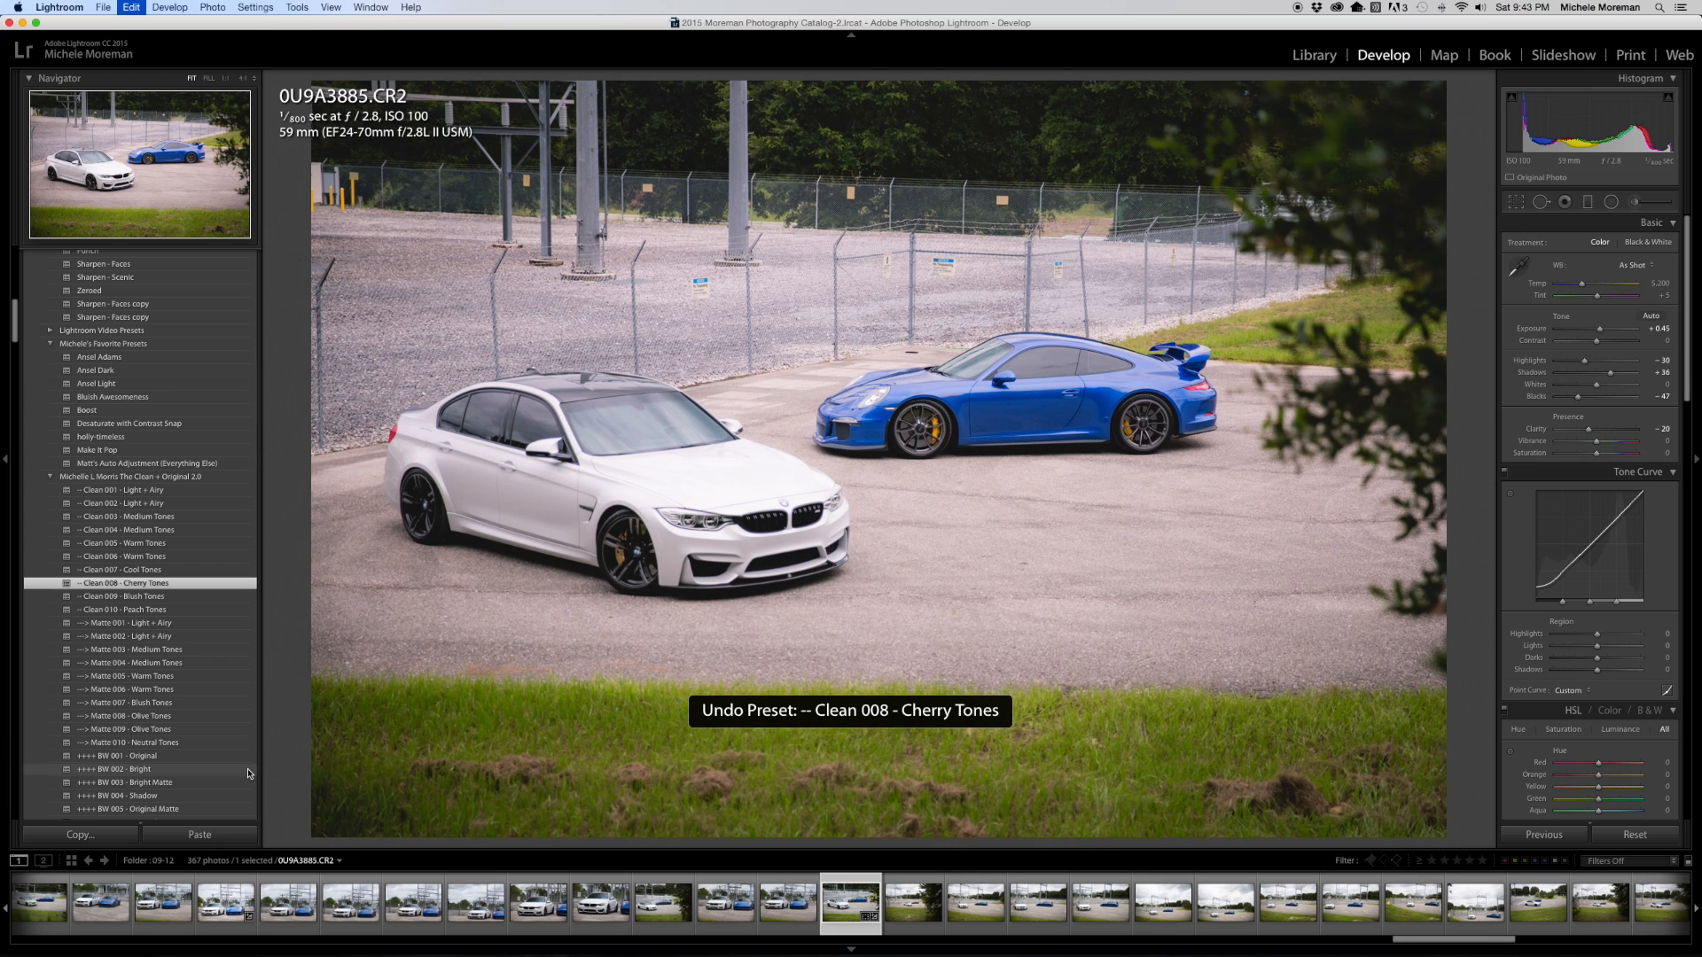
key(super+z)
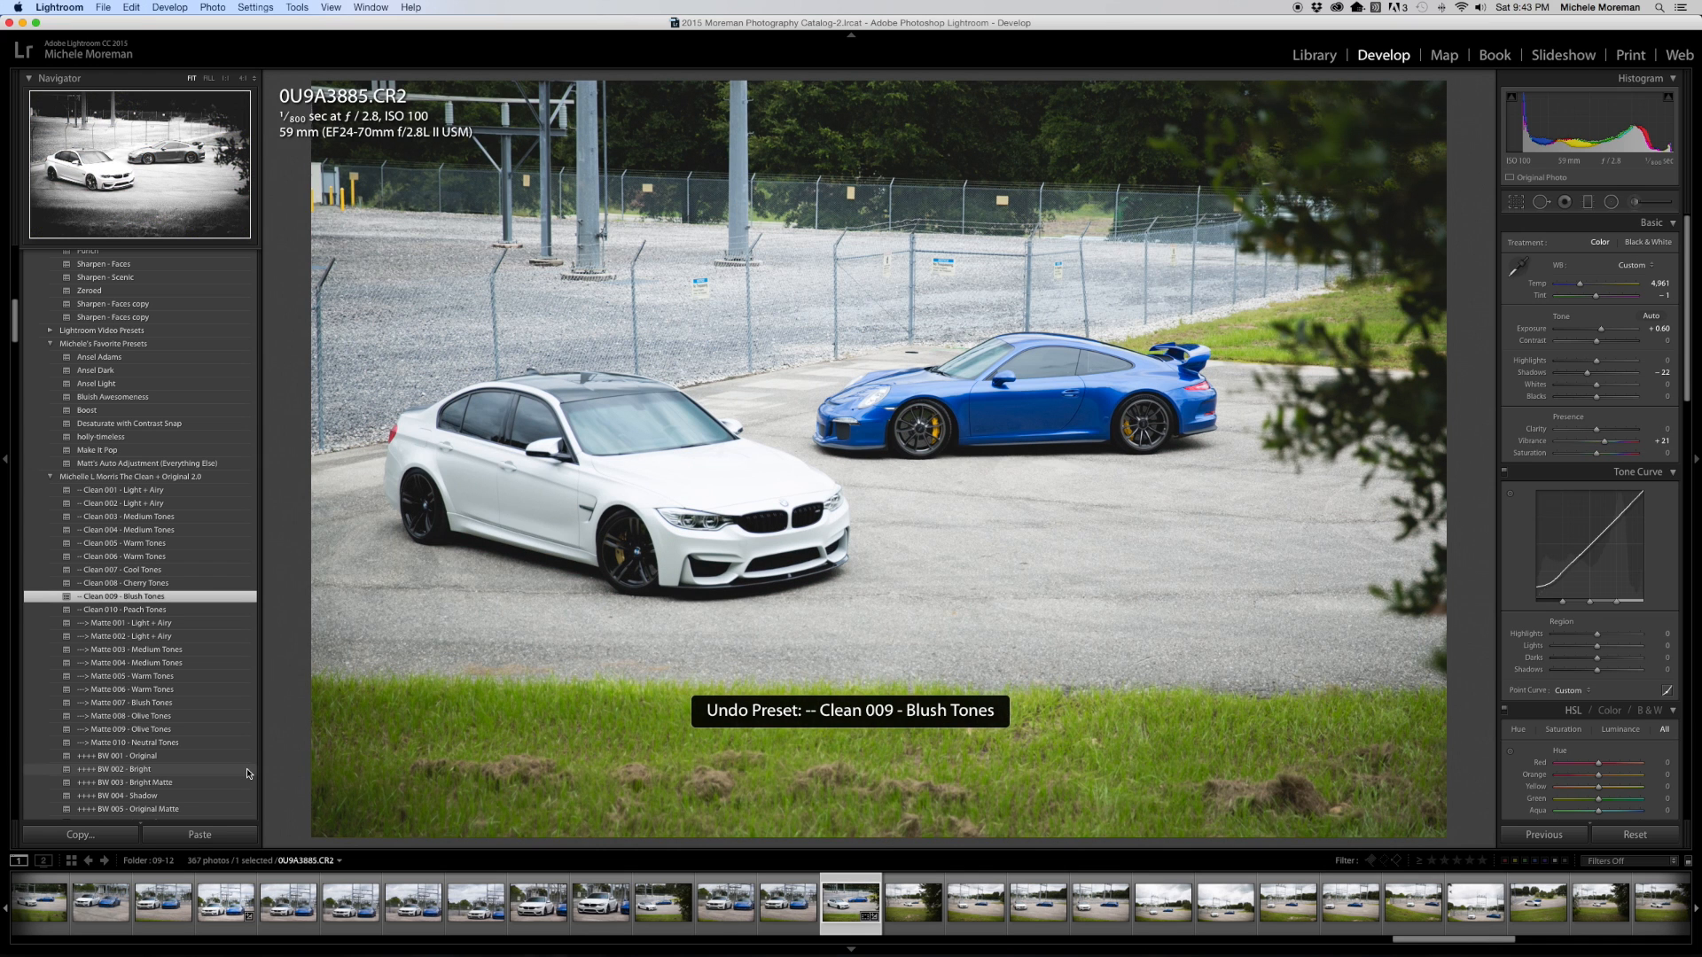
key(super+z)
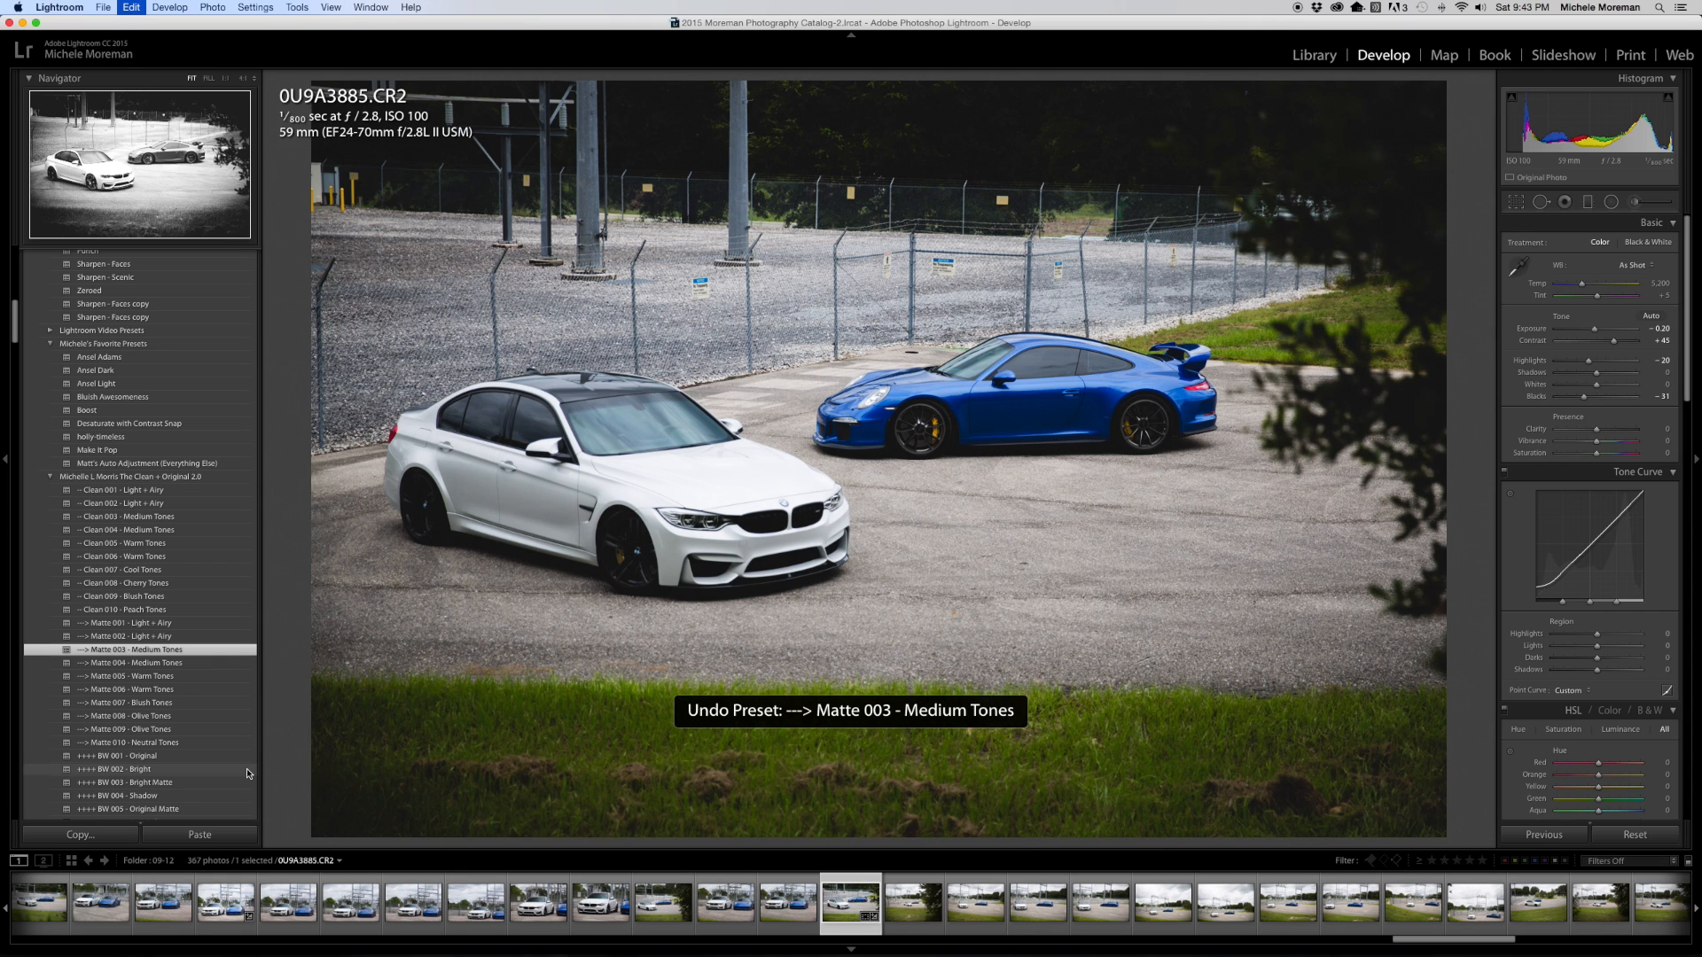
key(super+z)
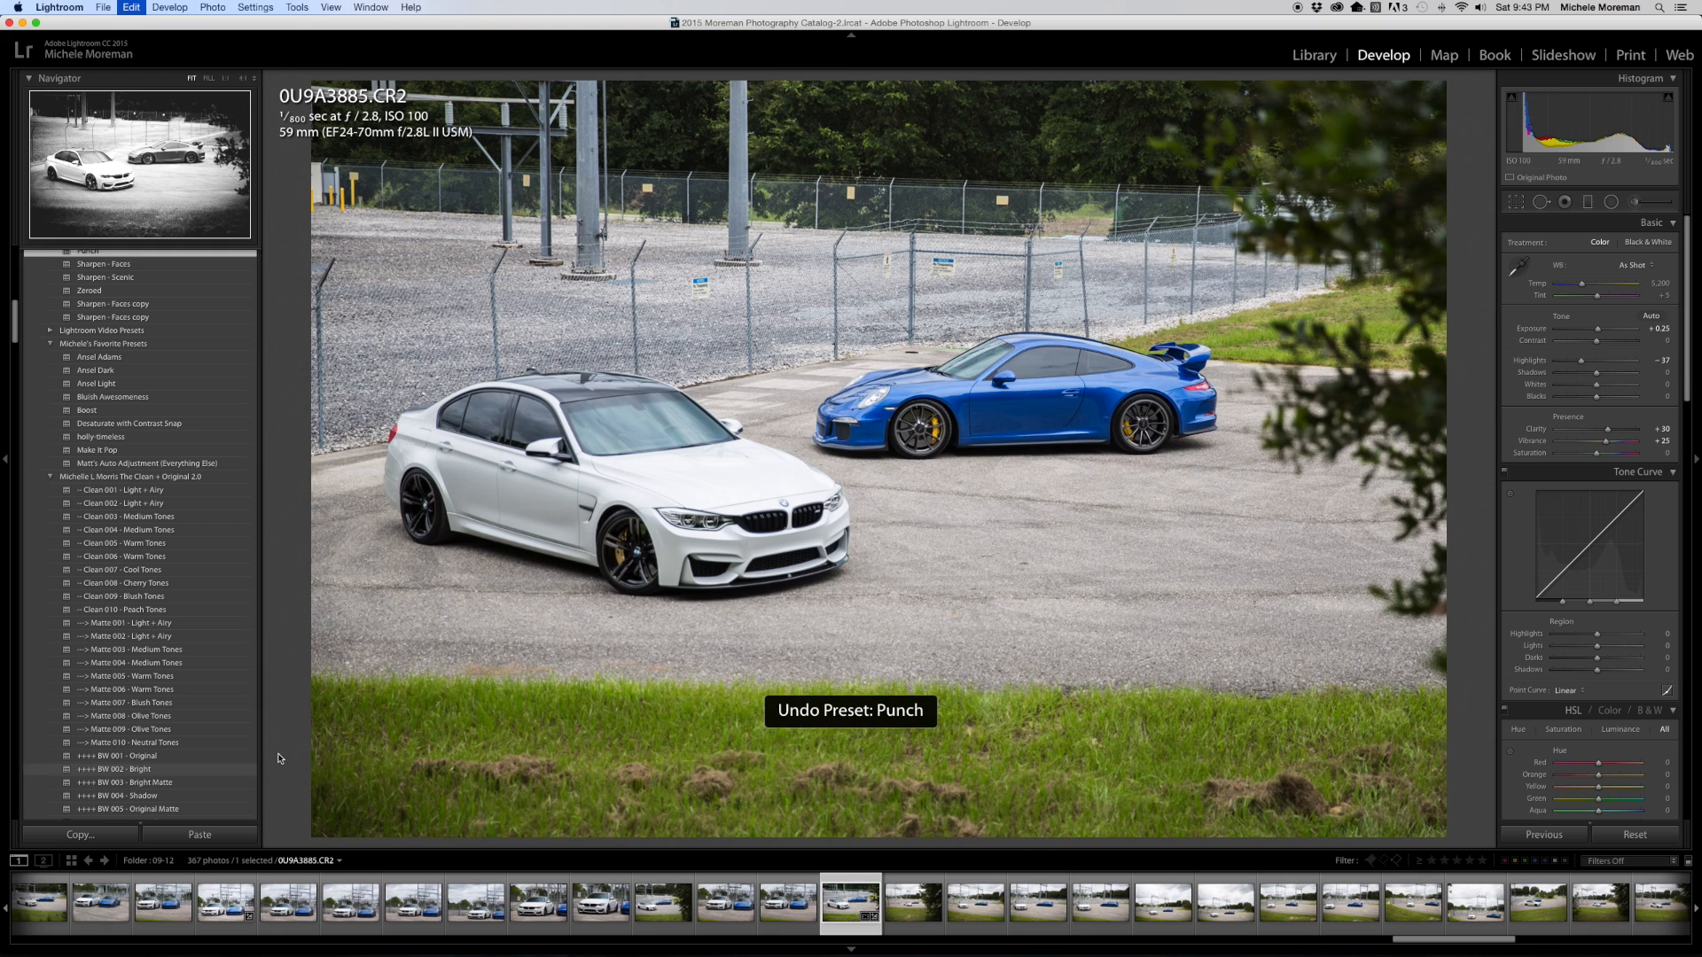
Reapply the Punch preset from the Lightroom General Presets to 0U9A3885.CR2
scroll(156, 671, up, 2)
scroll(141, 621, up, 5)
click(94, 401)
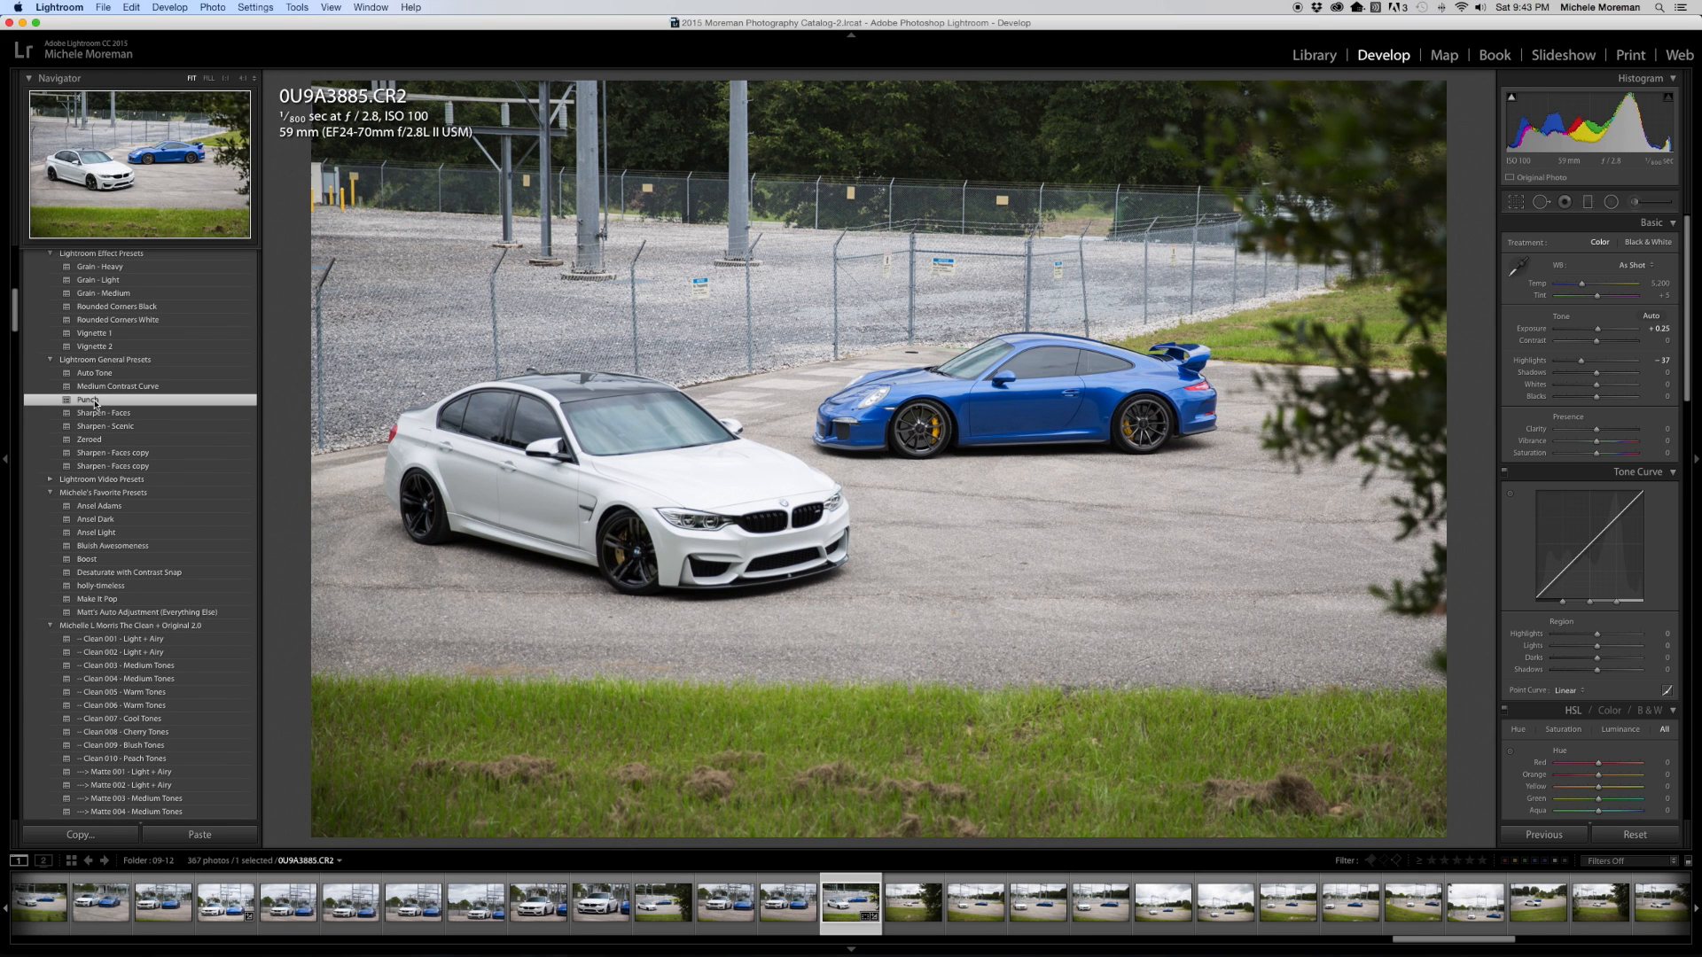